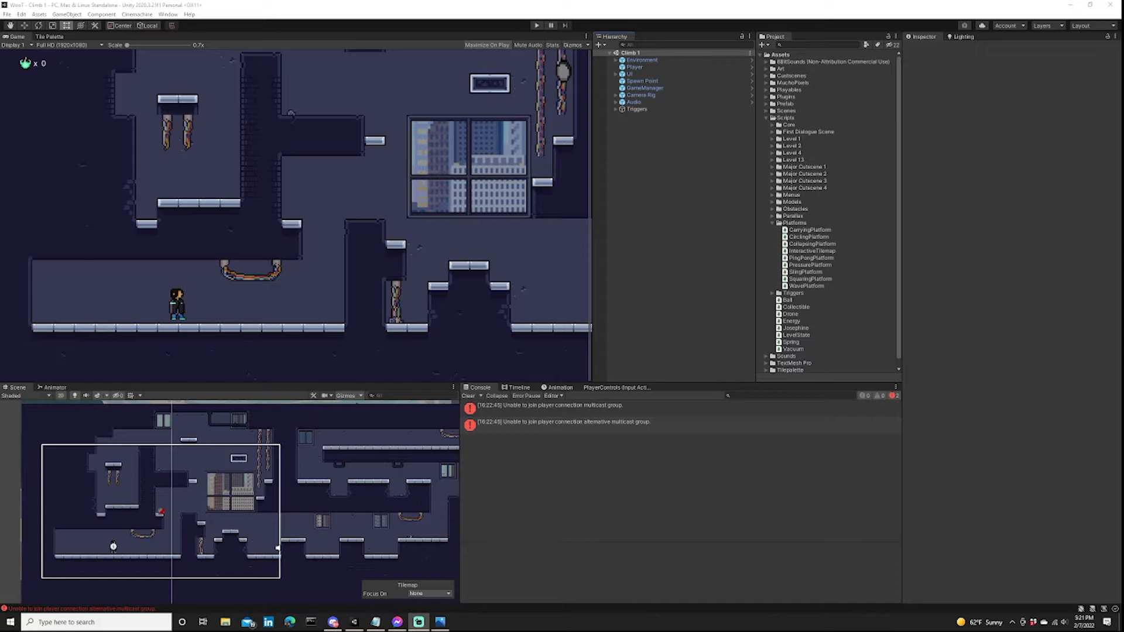
# Switch to Unity and examine the overall layout of the Climb 1 level in the scene.
pyautogui.hotkey('alt', 'Tab')
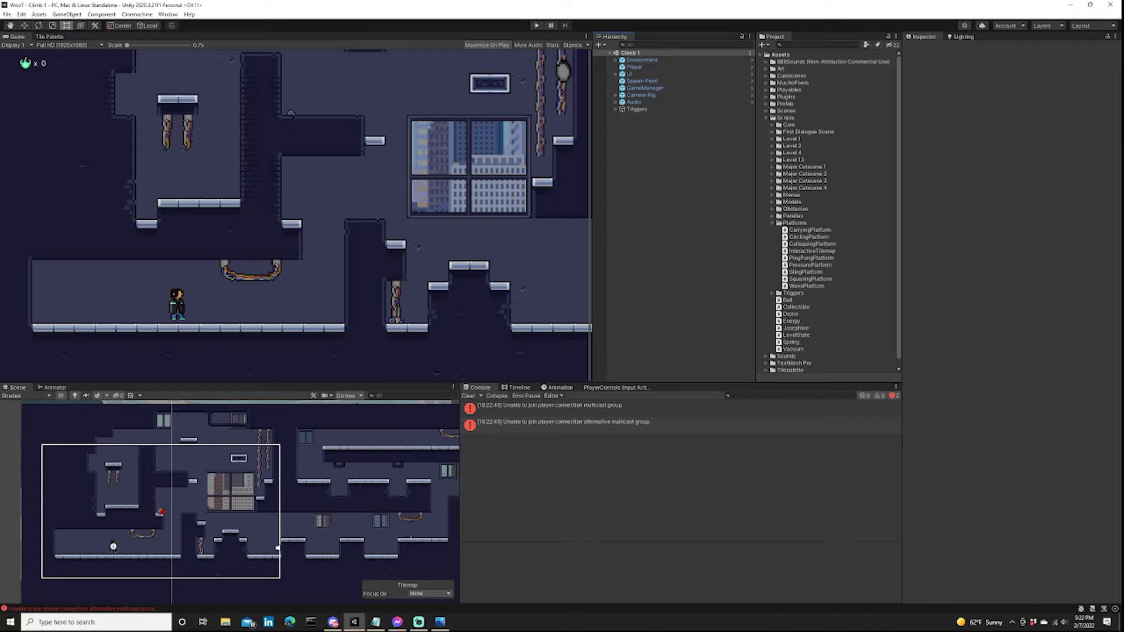
pyautogui.scroll(-5, 336, 519)
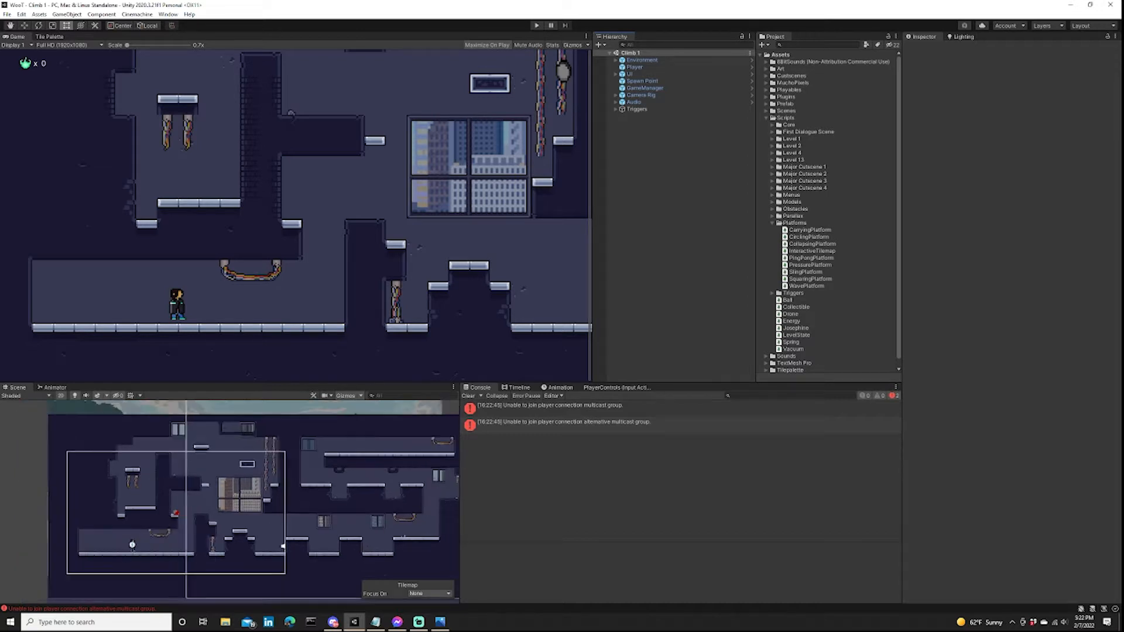
pyautogui.moveTo(336, 519); pyautogui.dragTo(268, 502, button='middle')
pyautogui.scroll(-2, 295, 497)
pyautogui.scroll(4, 333, 476)
pyautogui.scroll(-1, 328, 509)
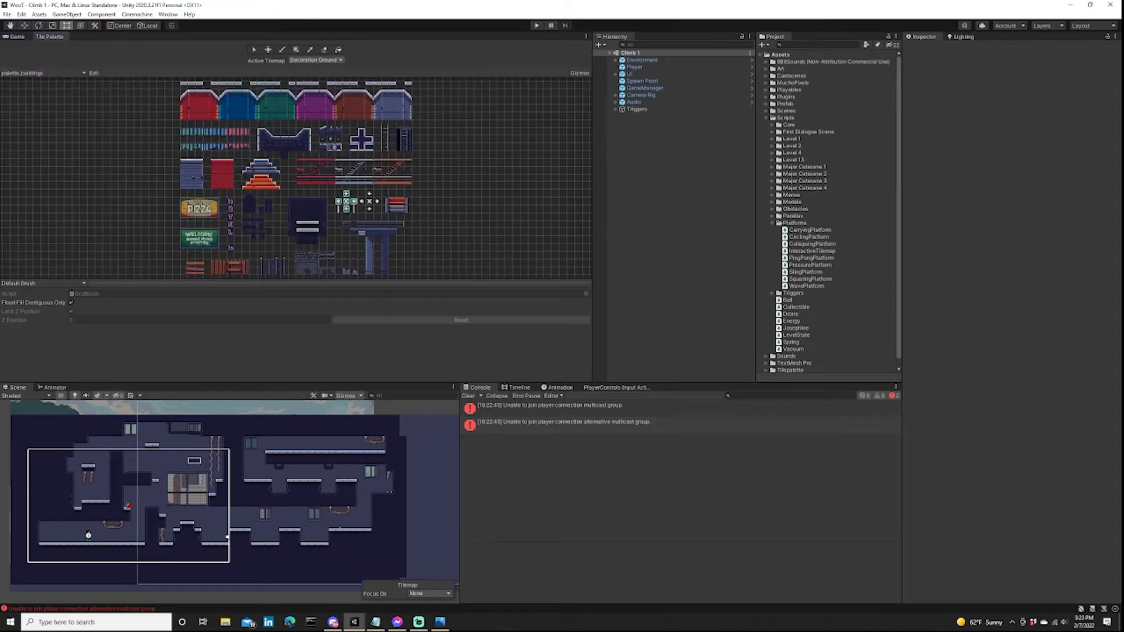
# Set the active tilemap to Passthrough Decoration and activate the tile eraser over the level's starting area.
pyautogui.click(316, 60)
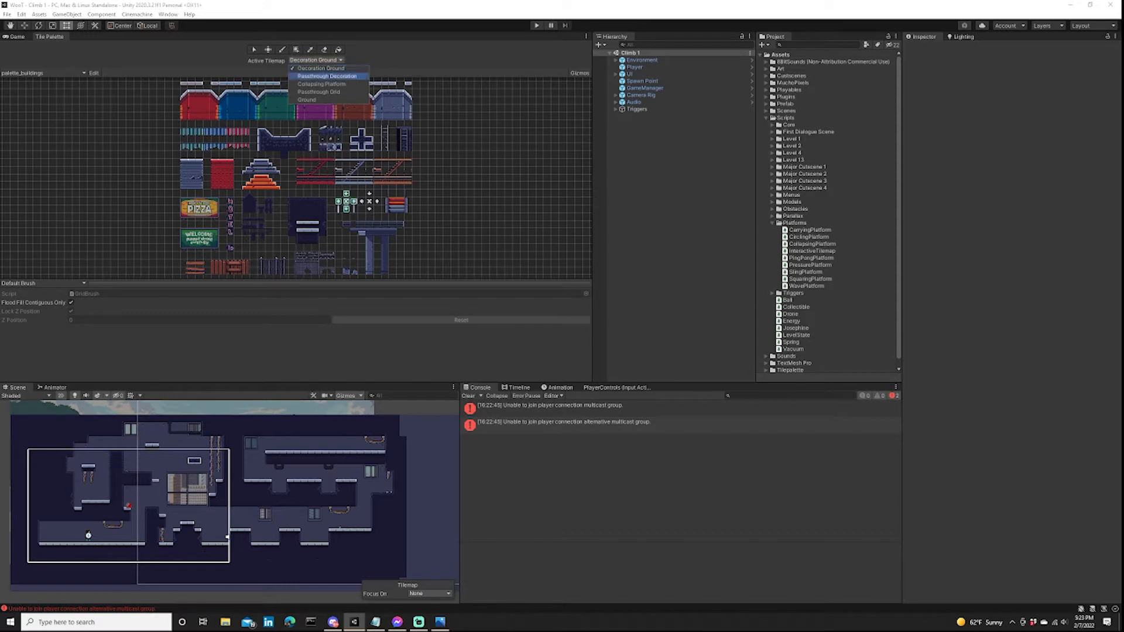
pyautogui.click(327, 76)
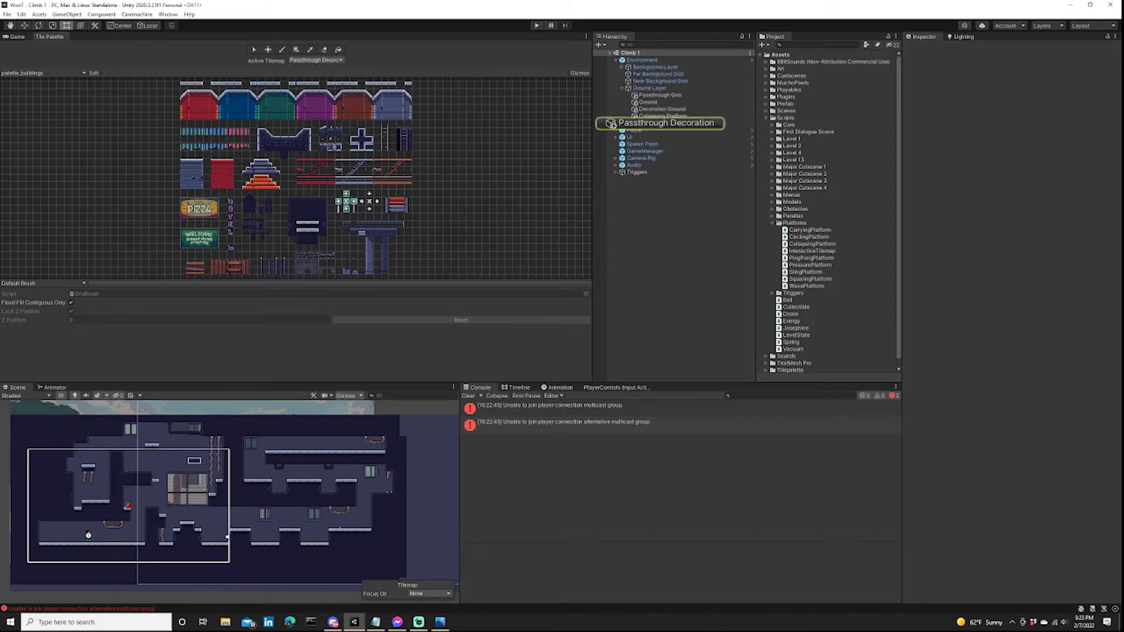
pyautogui.scroll(8, 164, 476)
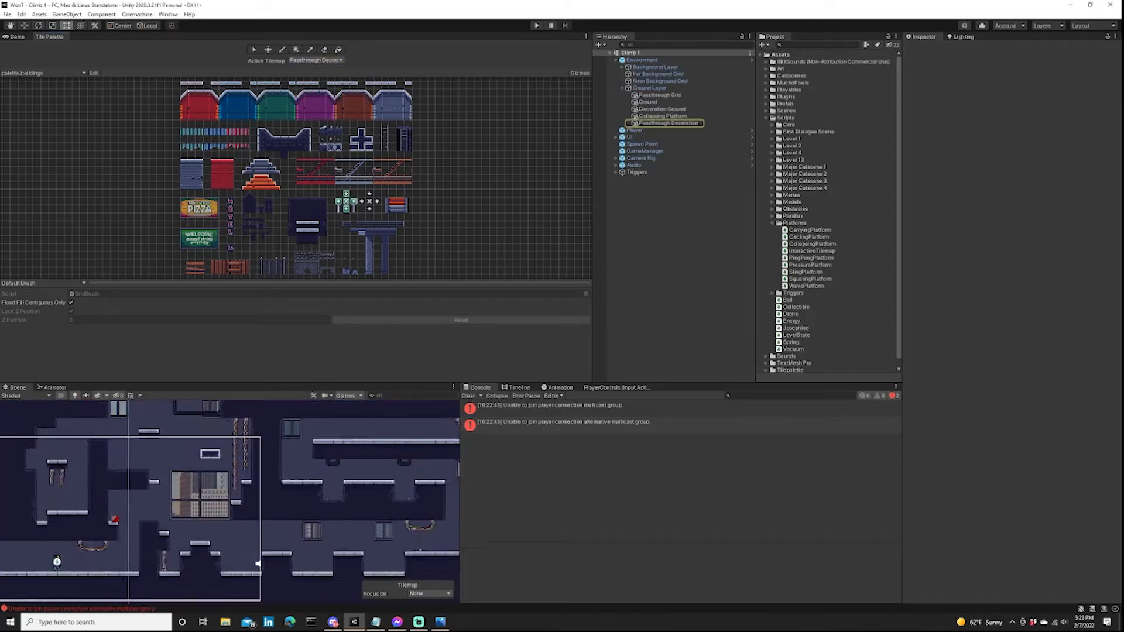
pyautogui.moveTo(154, 489); pyautogui.dragTo(200, 510, button='middle')
pyautogui.scroll(4, 215, 479)
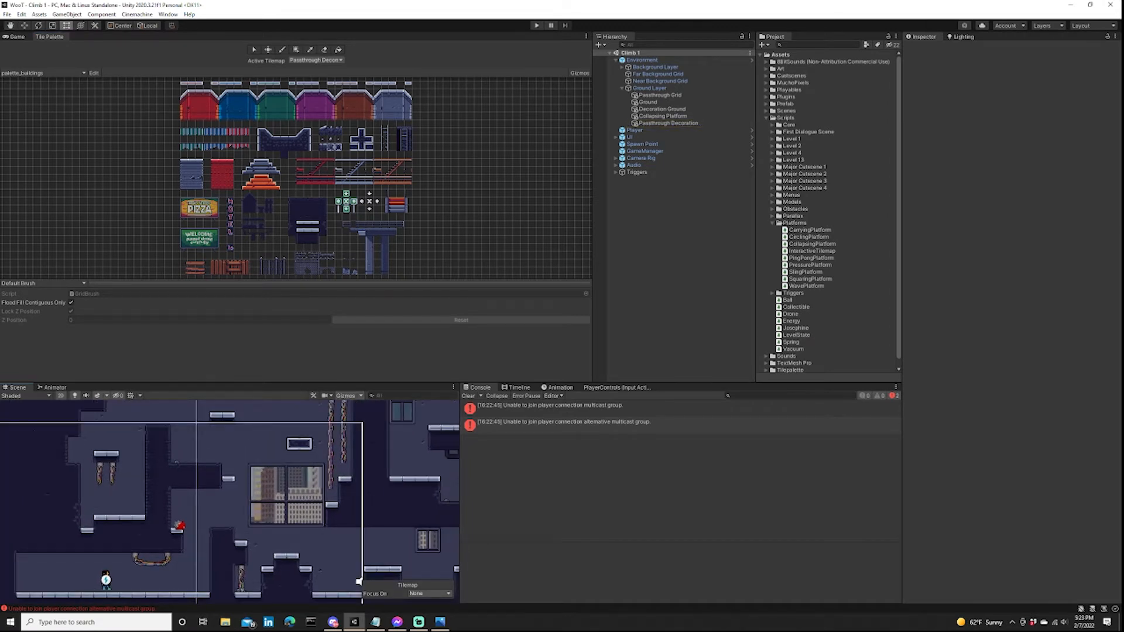
pyautogui.moveTo(358, 581); pyautogui.dragTo(428, 569, button='middle')
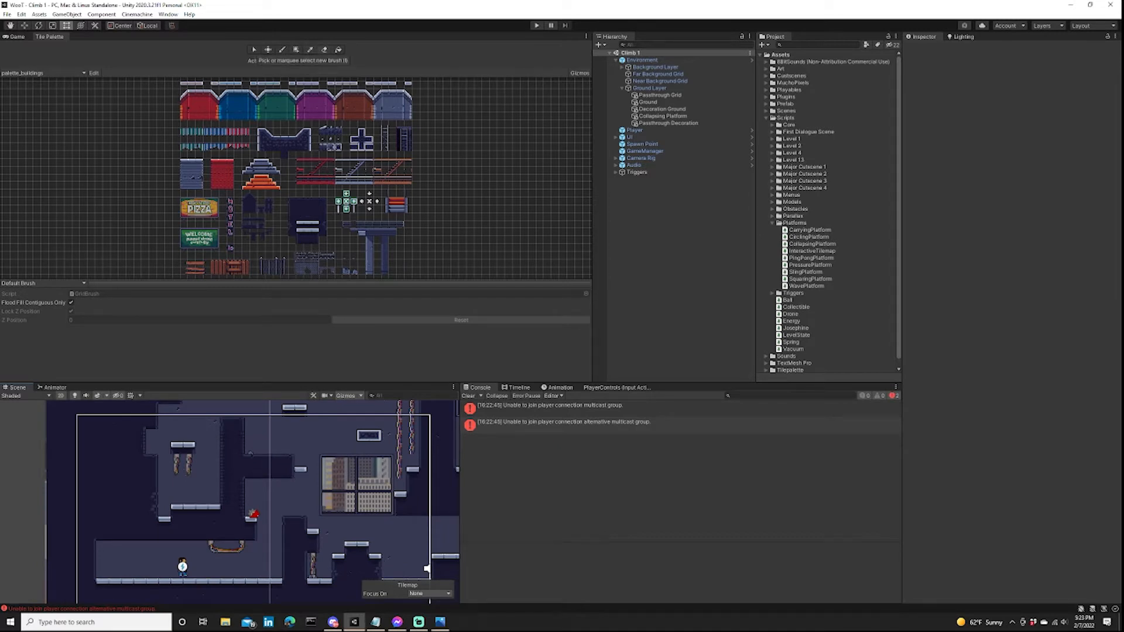
pyautogui.press('d')
pyautogui.moveTo(434, 142)
pyautogui.mouseDown()
pyautogui.moveTo(506, 230)
pyautogui.moveTo(536, 245)
pyautogui.mouseUp()
pyautogui.press('d')
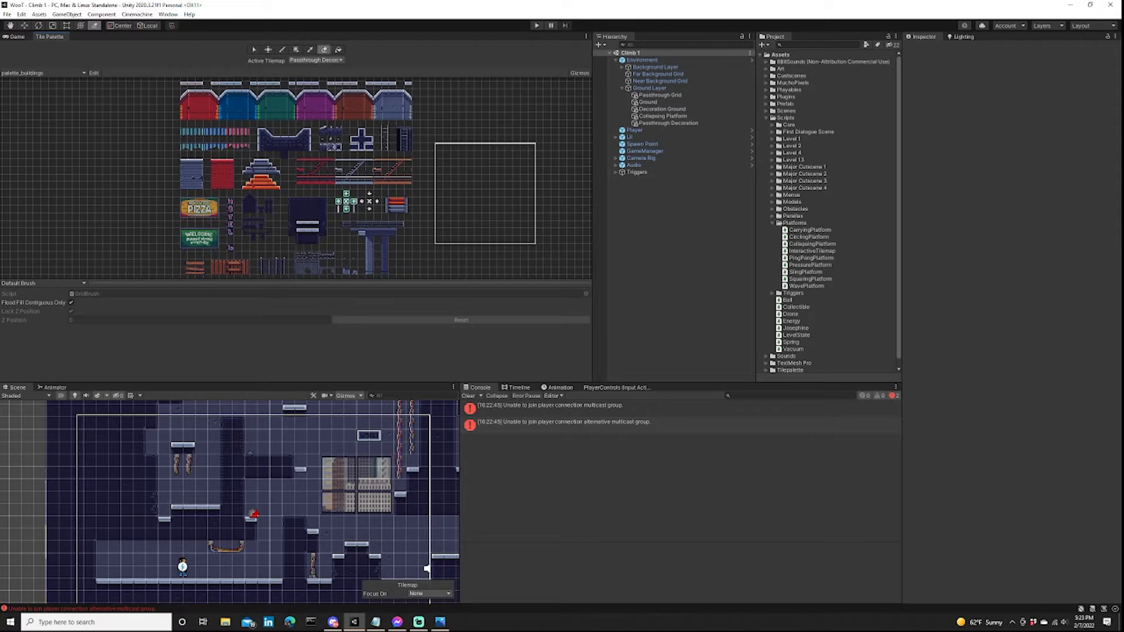
# Erase the hanging ropes and cables from the Passthrough Decoration tilemap across the whole level.
pyautogui.scroll(-2, 147, 458)
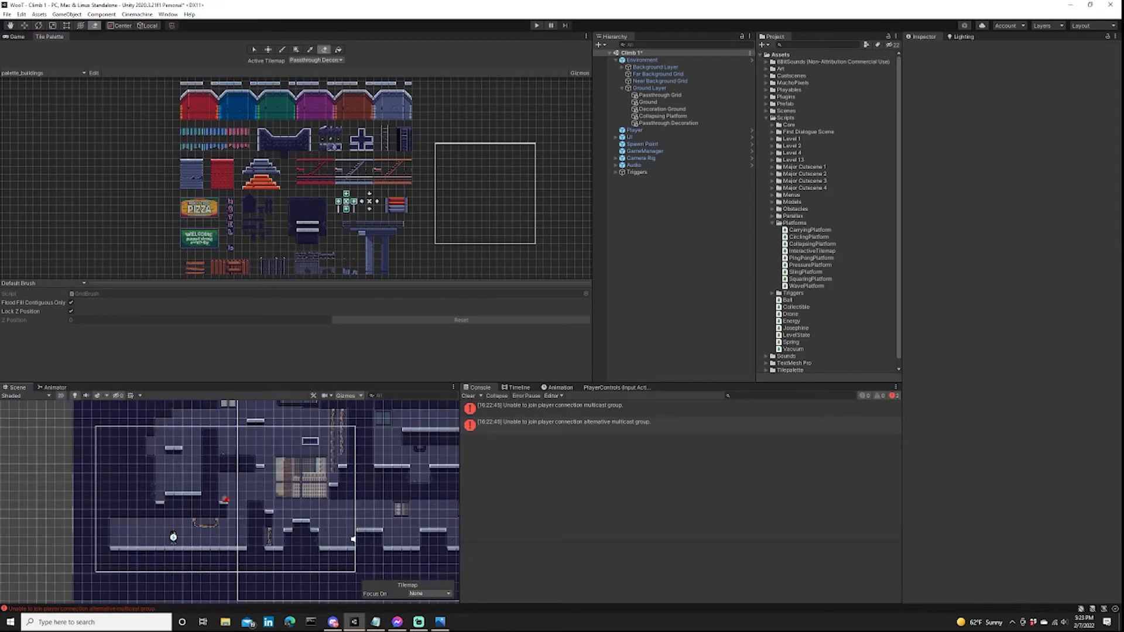
pyautogui.scroll(-2, 189, 522)
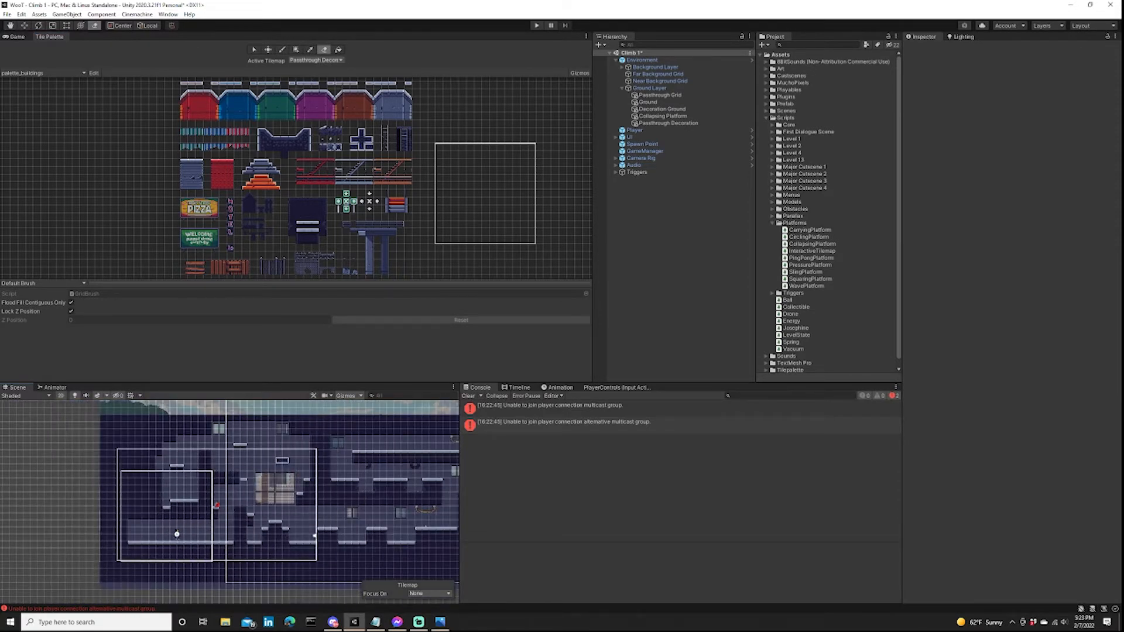
pyautogui.scroll(3, 169, 501)
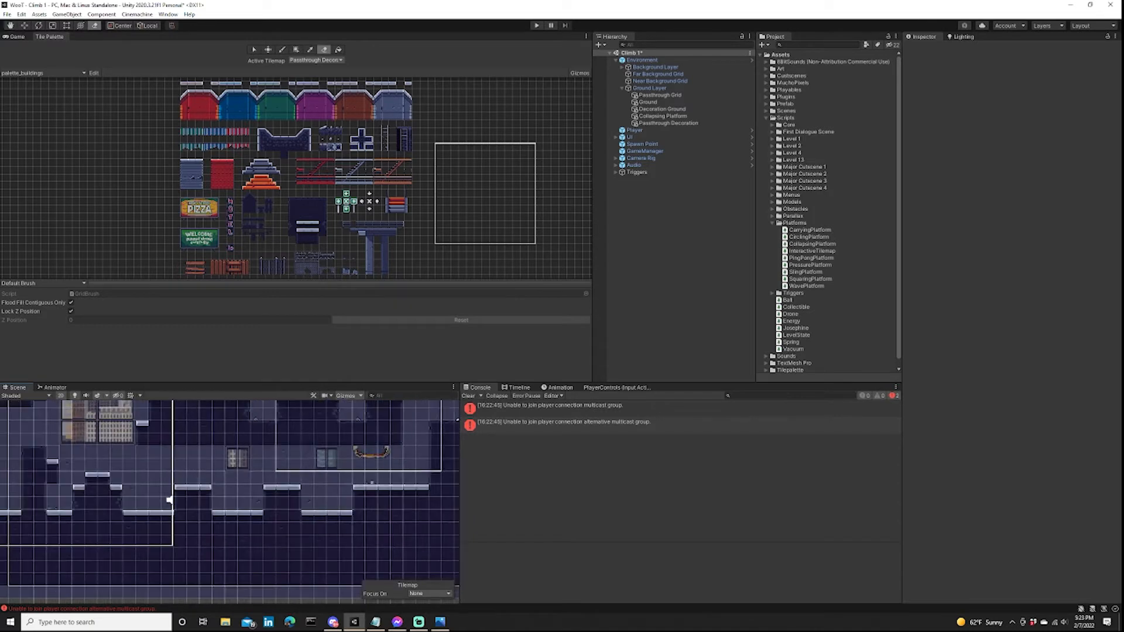
pyautogui.moveTo(170, 501); pyautogui.dragTo(137, 529, button='middle')
pyautogui.scroll(-6, 367, 493)
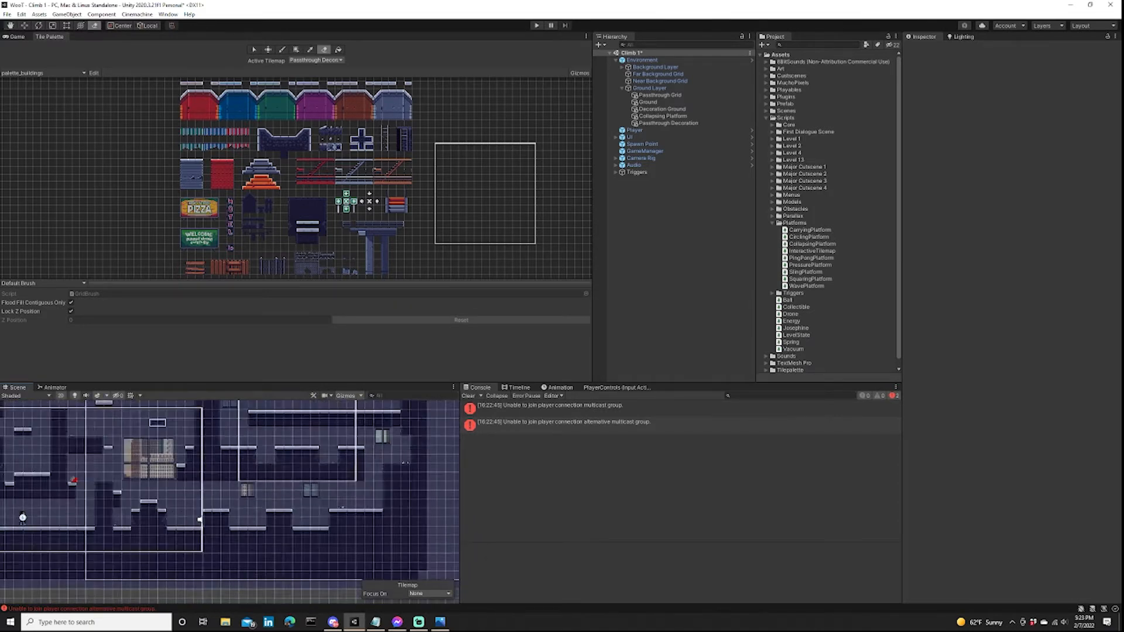
pyautogui.moveTo(353, 491); pyautogui.dragTo(359, 528, button='middle')
pyautogui.moveTo(105, 520); pyautogui.dragTo(254, 445, button='middle')
# Make Decoration Ground the active tilemap for the eraser and go over the level's lower area.
pyautogui.click(316, 61)
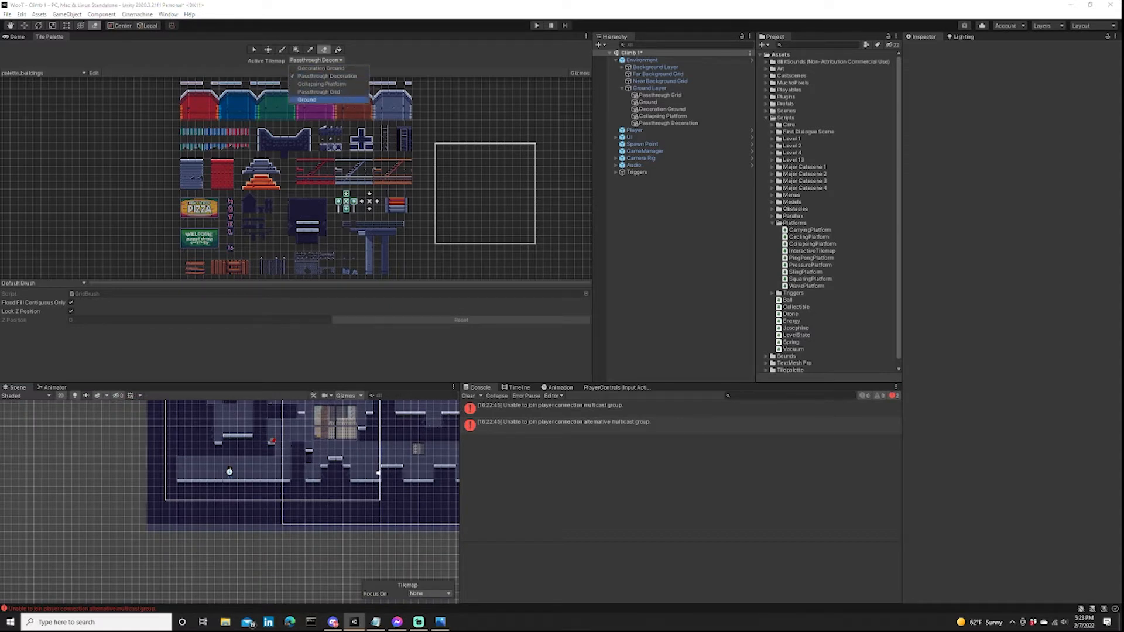
pyautogui.click(321, 68)
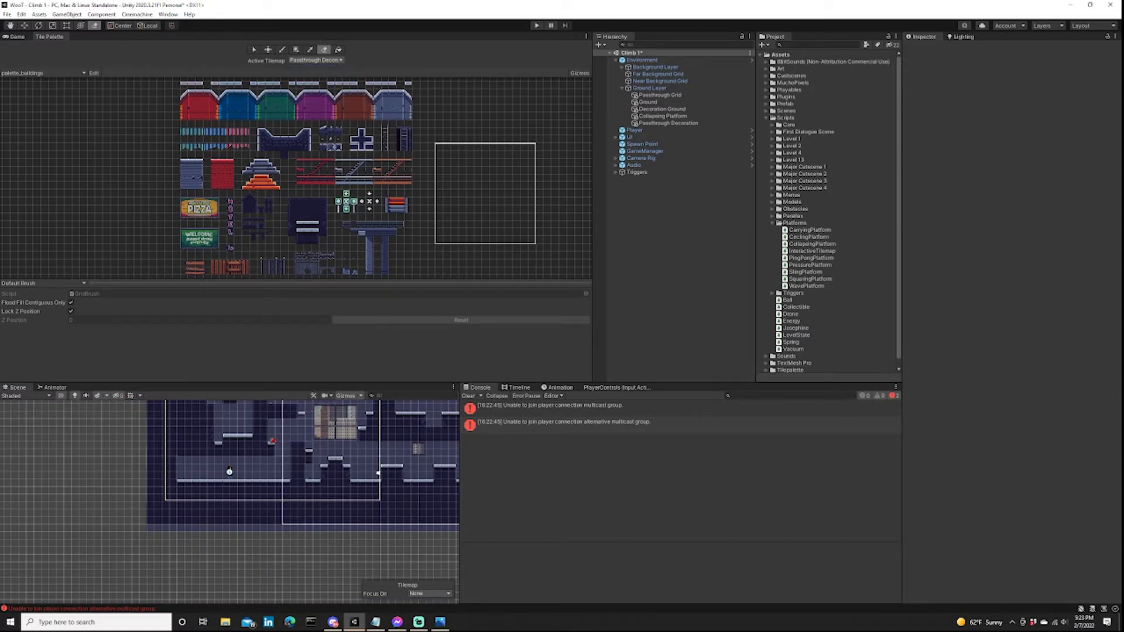
pyautogui.moveTo(417, 499); pyautogui.dragTo(254, 525, button='middle')
pyautogui.scroll(-1, 255, 526)
pyautogui.moveTo(228, 430)
pyautogui.mouseDown(button='middle')
pyautogui.moveTo(295, 483)
pyautogui.moveTo(307, 428)
pyautogui.mouseUp(button='middle')
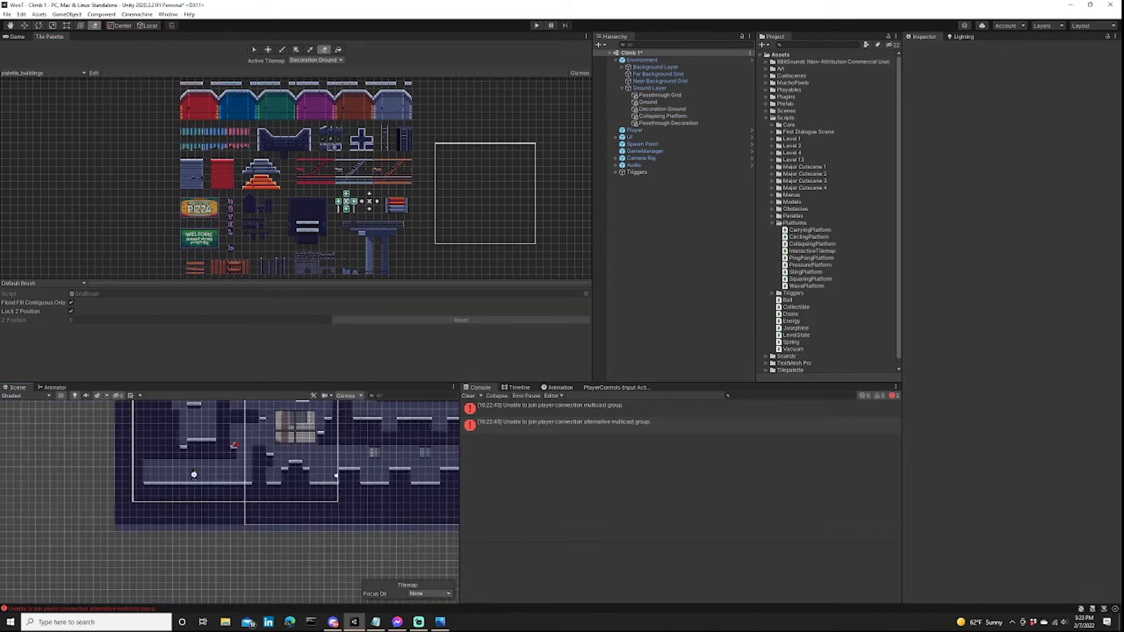
# Switch the active tilemap to Ground and inspect the area around the large window.
pyautogui.click(315, 60)
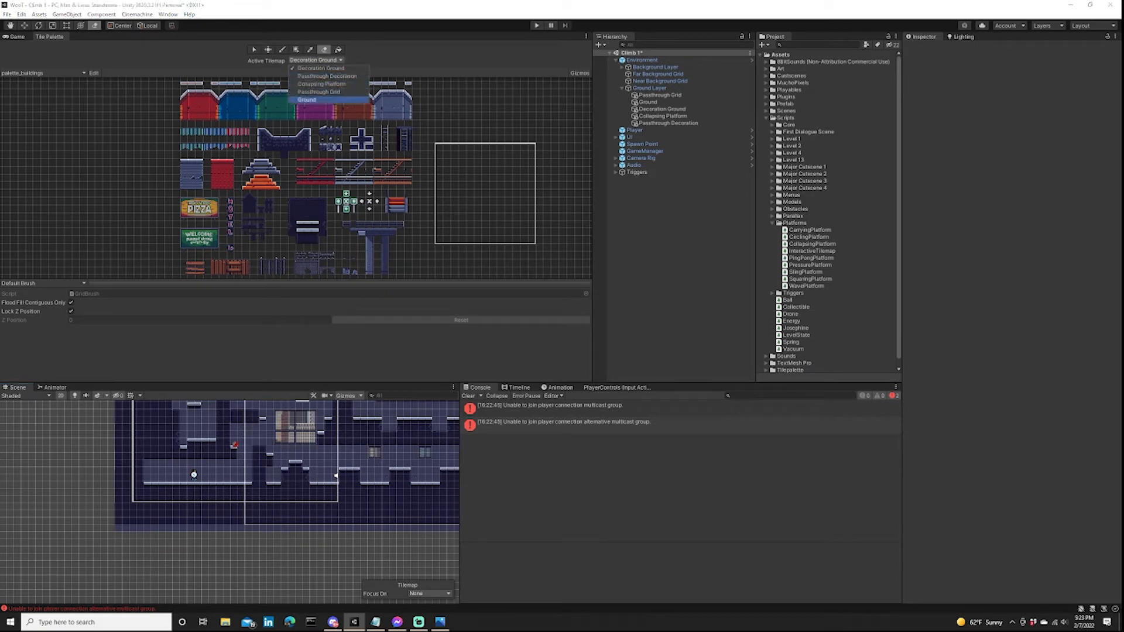
pyautogui.click(315, 100)
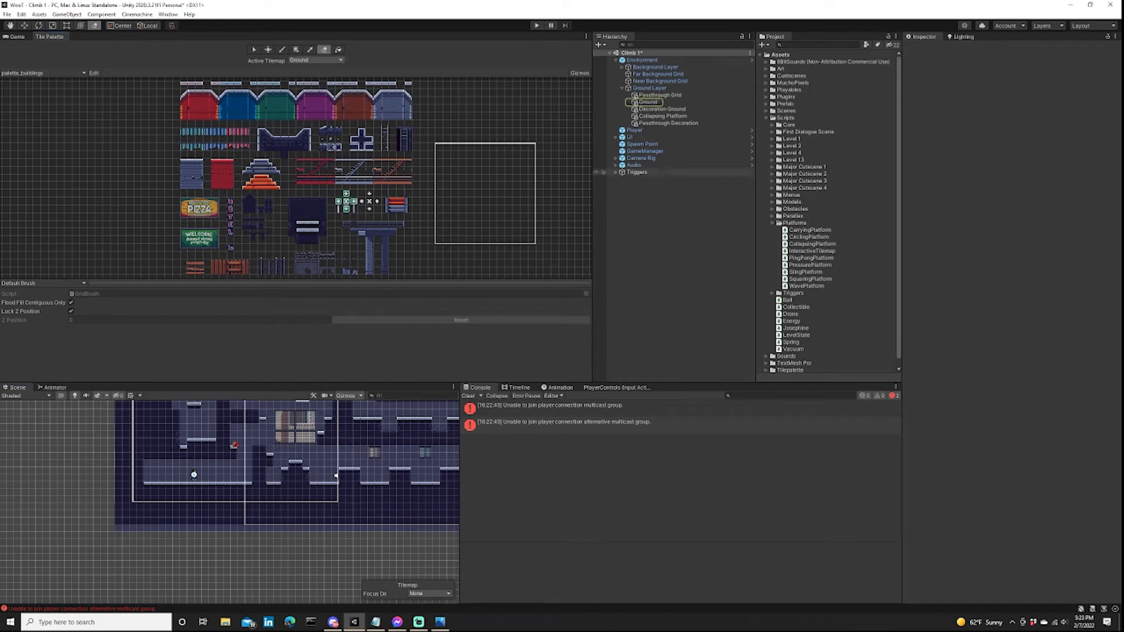
pyautogui.scroll(3, 361, 445)
pyautogui.scroll(3, 307, 423)
pyautogui.moveTo(307, 422); pyautogui.dragTo(325, 512, button='middle')
pyautogui.scroll(10, 321, 480)
pyautogui.moveTo(307, 451); pyautogui.dragTo(321, 467, button='middle')
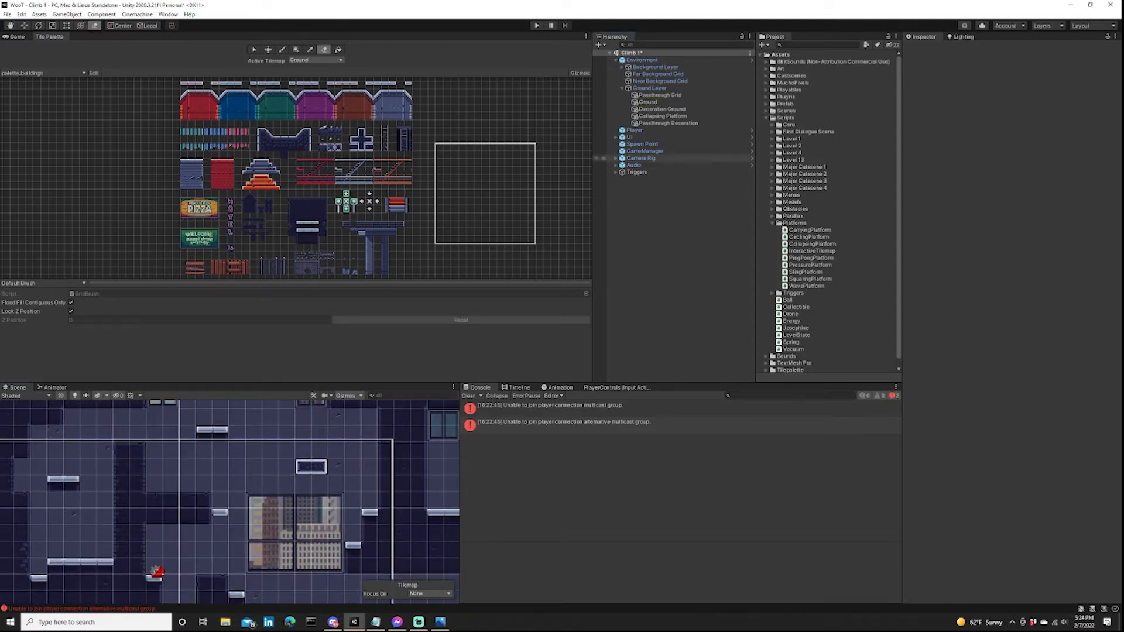
# Delete the Collapsing Platform tilemap from the Ground Layer and save the scene.
pyautogui.click(663, 116)
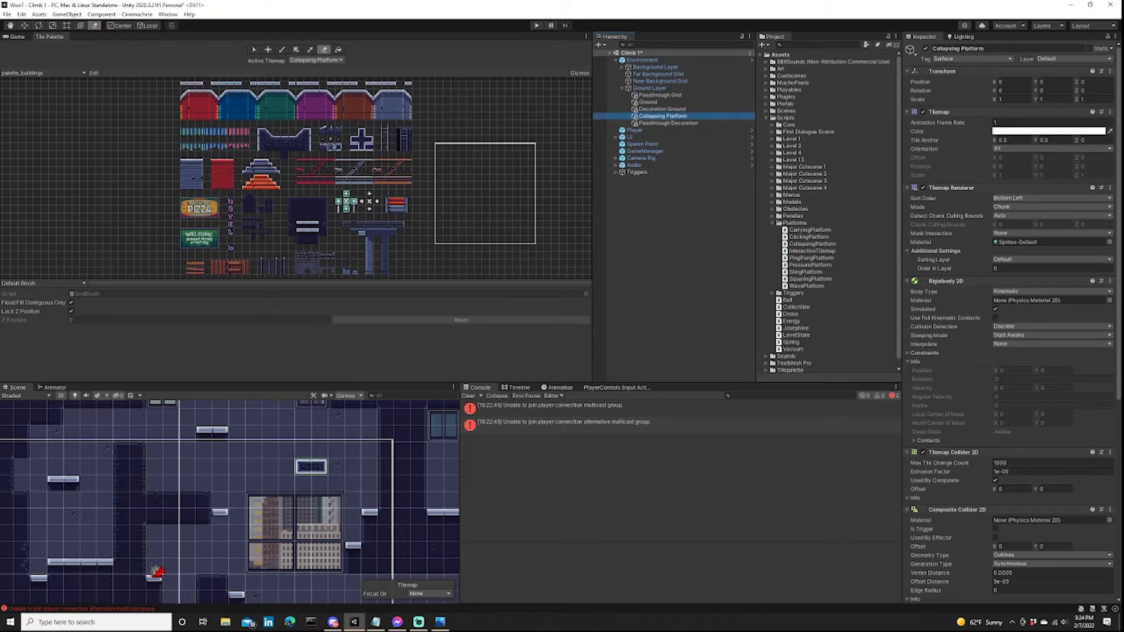
pyautogui.press('Delete')
pyautogui.scroll(-8, 327, 544)
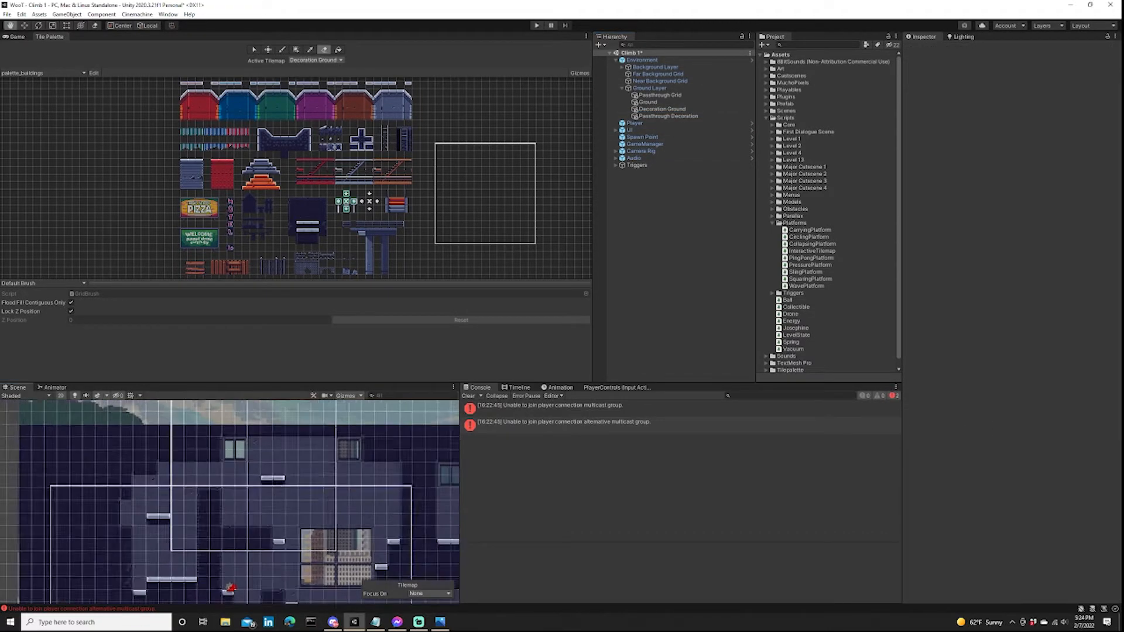
pyautogui.moveTo(328, 550); pyautogui.dragTo(321, 489, button='middle')
pyautogui.moveTo(419, 584); pyautogui.dragTo(419, 546, button='middle')
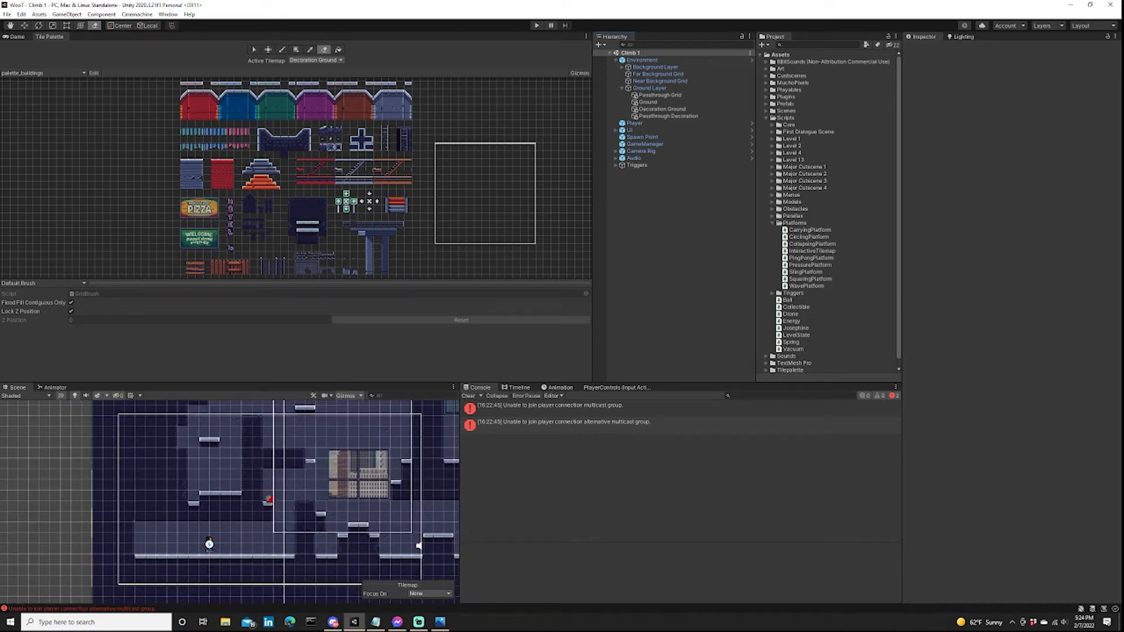
# Switch to the level_design.jpg sketch in Photos and reposition its window over the editor.
pyautogui.moveTo(375, 621)
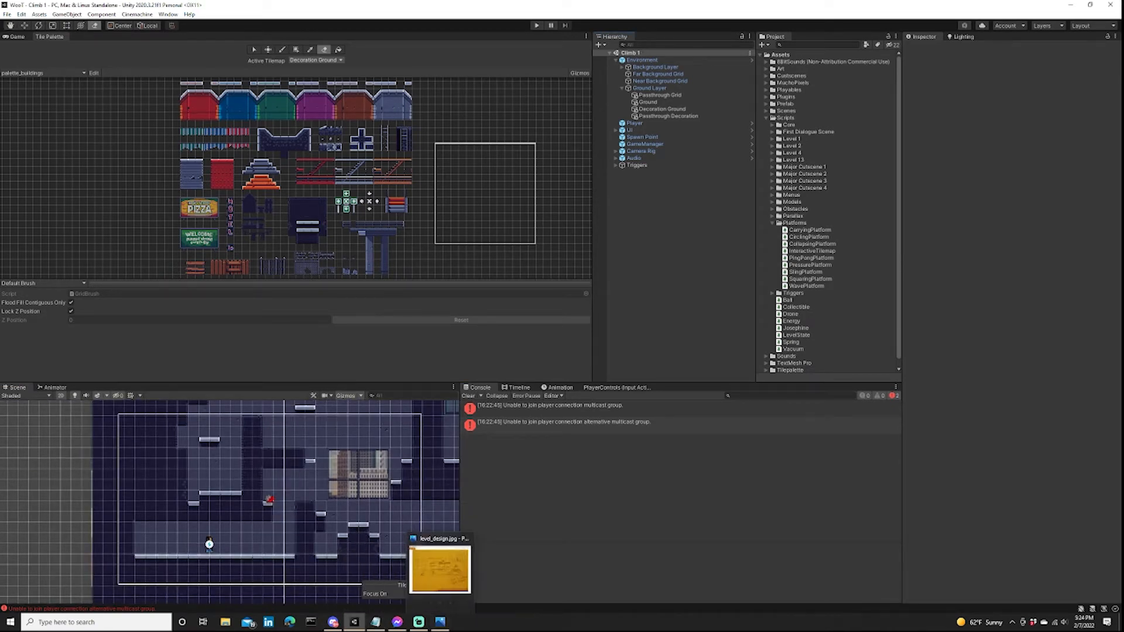
pyautogui.click(440, 622)
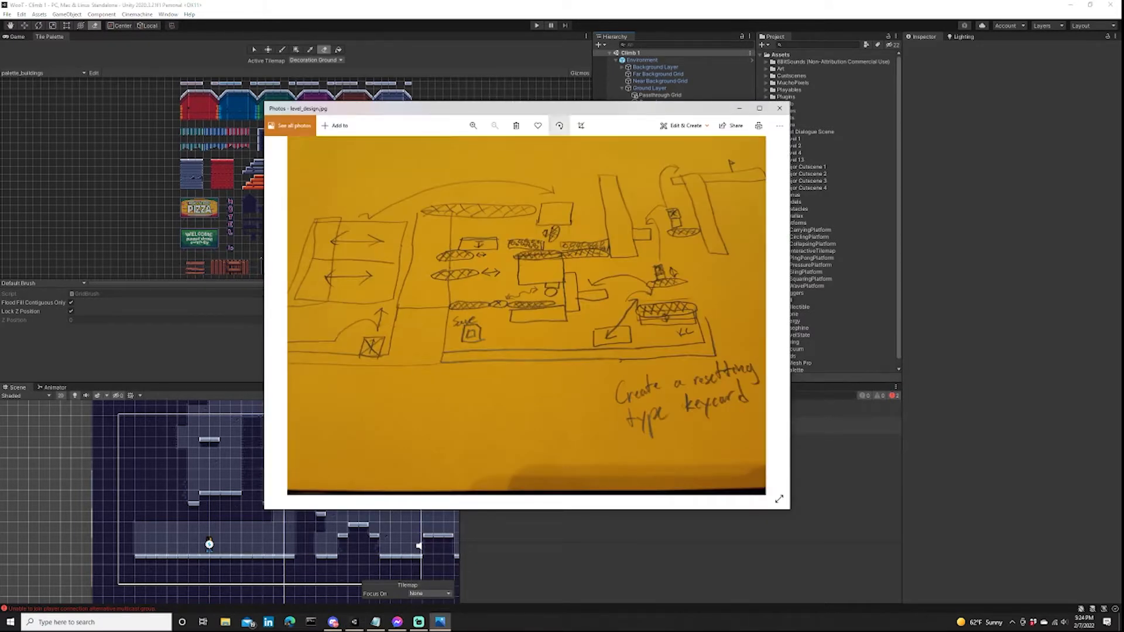
pyautogui.moveTo(561, 109); pyautogui.dragTo(511, 76)
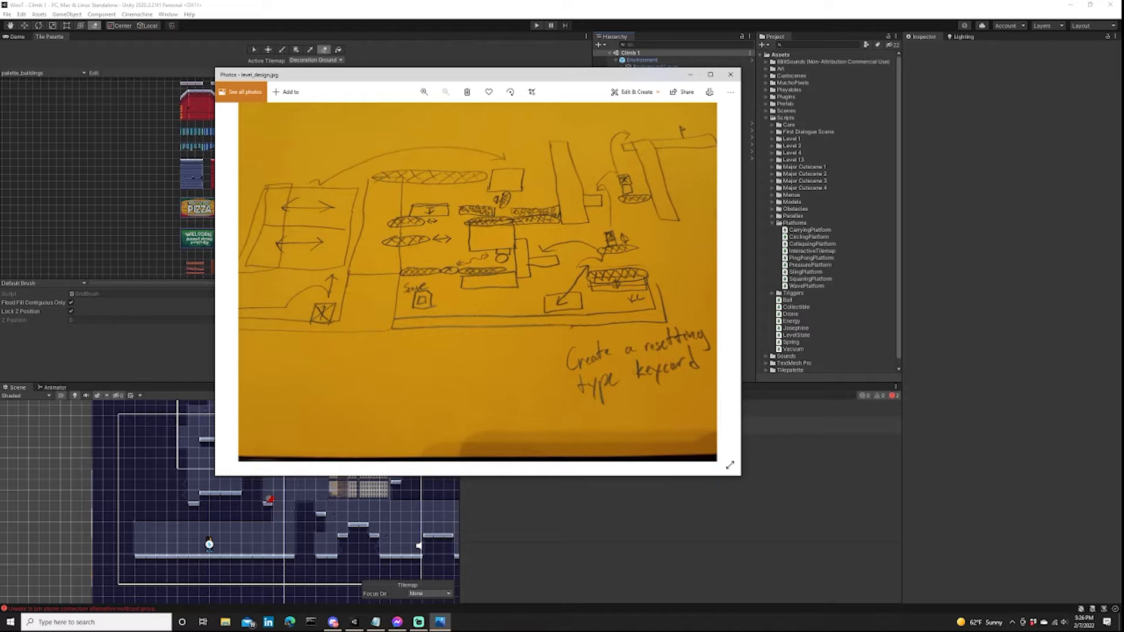
# Examine the level sketch section by section, covering the moving platforms, the save point and the resetting keycard note.
pyautogui.scroll(5, 492, 201)
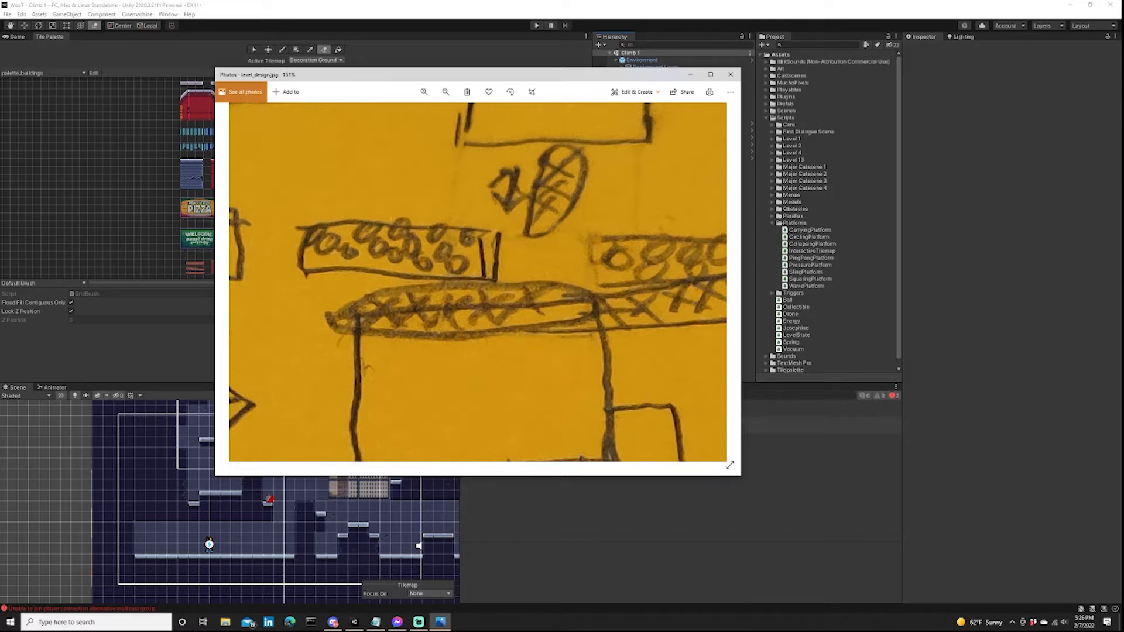
pyautogui.scroll(-5, 478, 282)
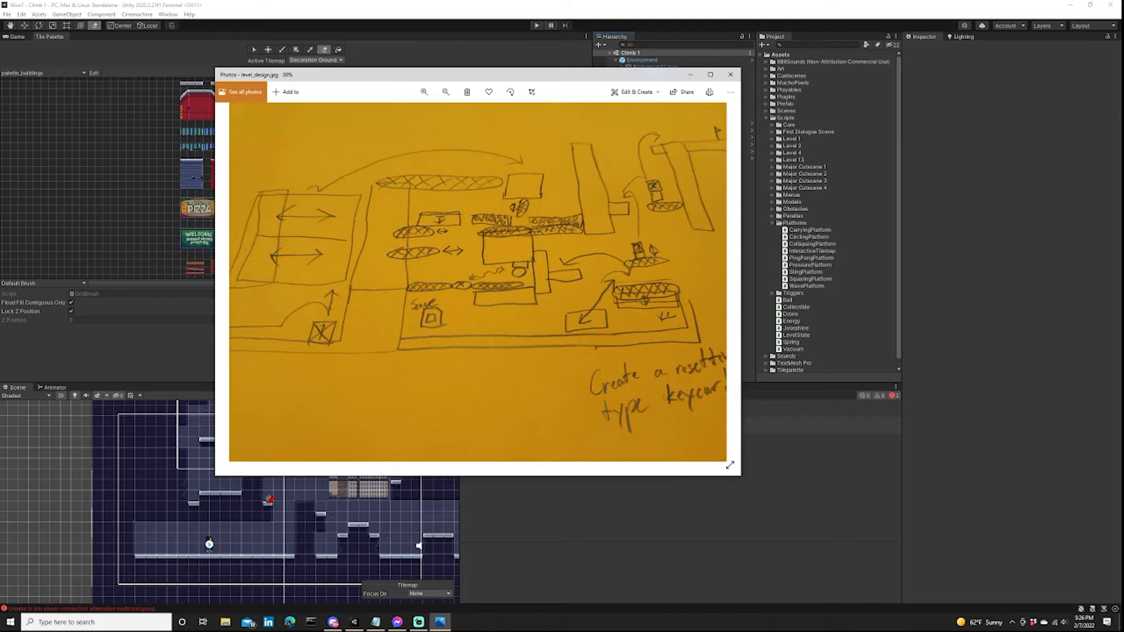
pyautogui.scroll(3, 445, 217)
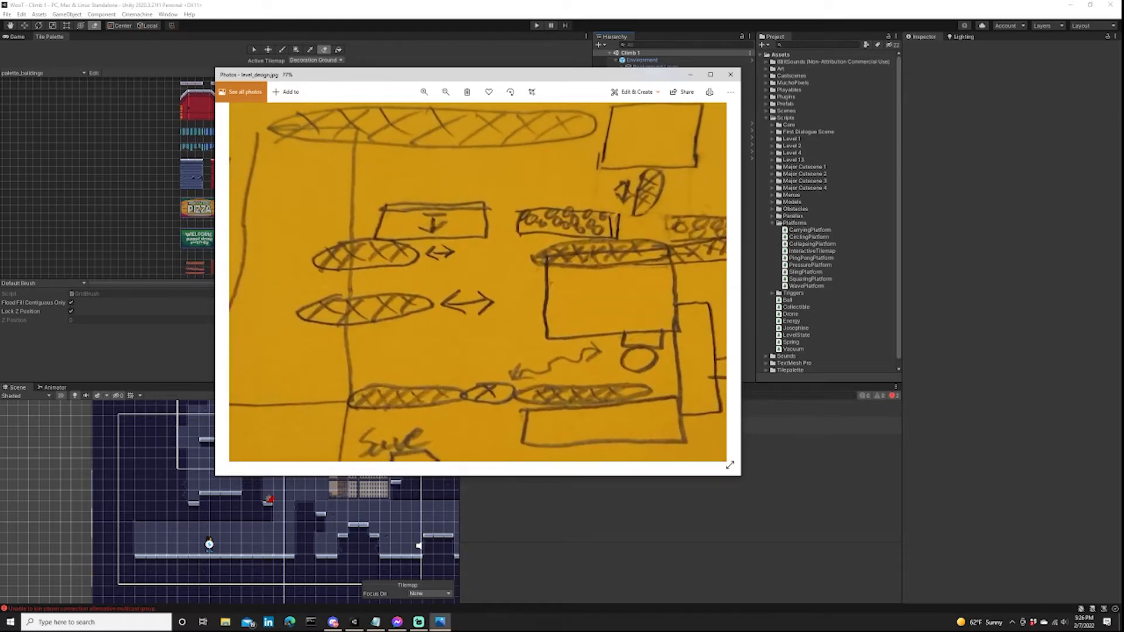
pyautogui.scroll(-3, 478, 282)
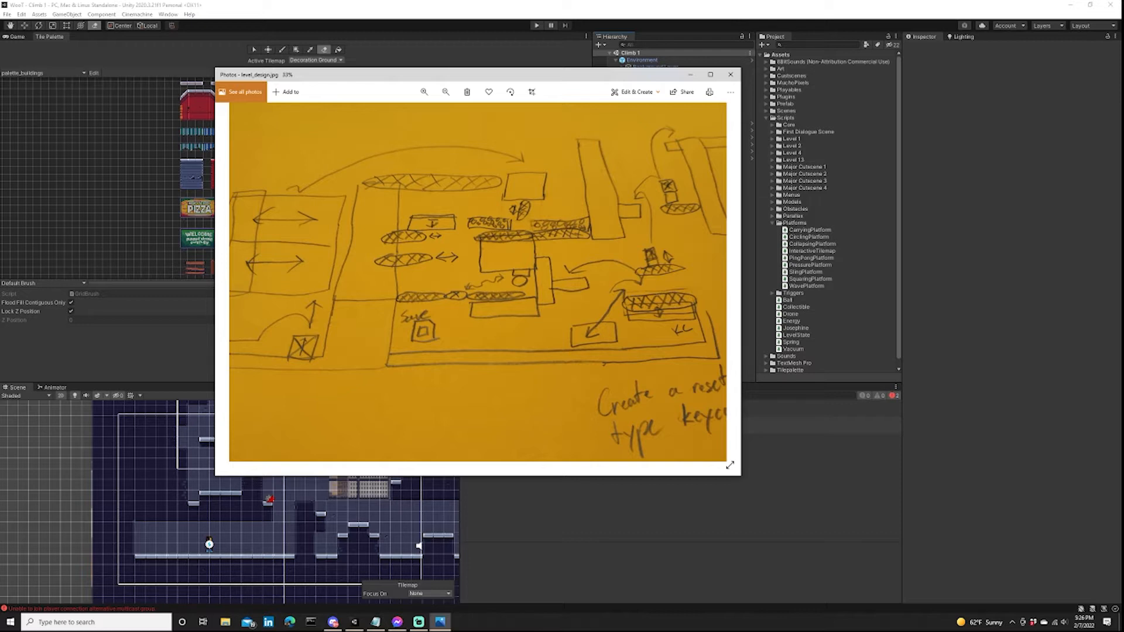
pyautogui.scroll(-1, 436, 211)
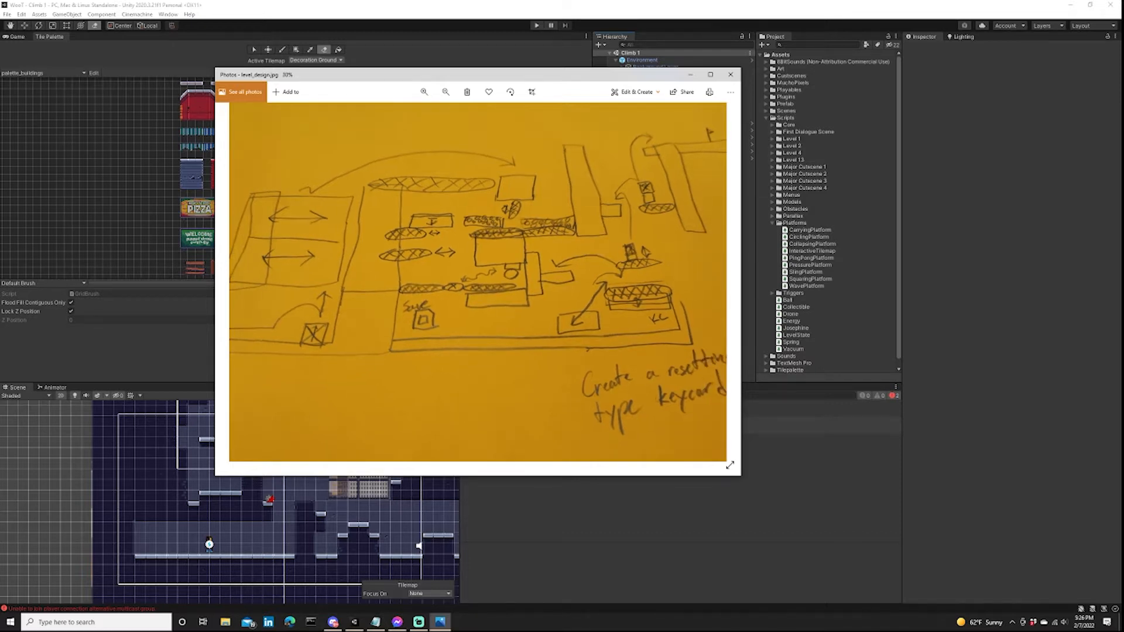
pyautogui.scroll(4, 423, 320)
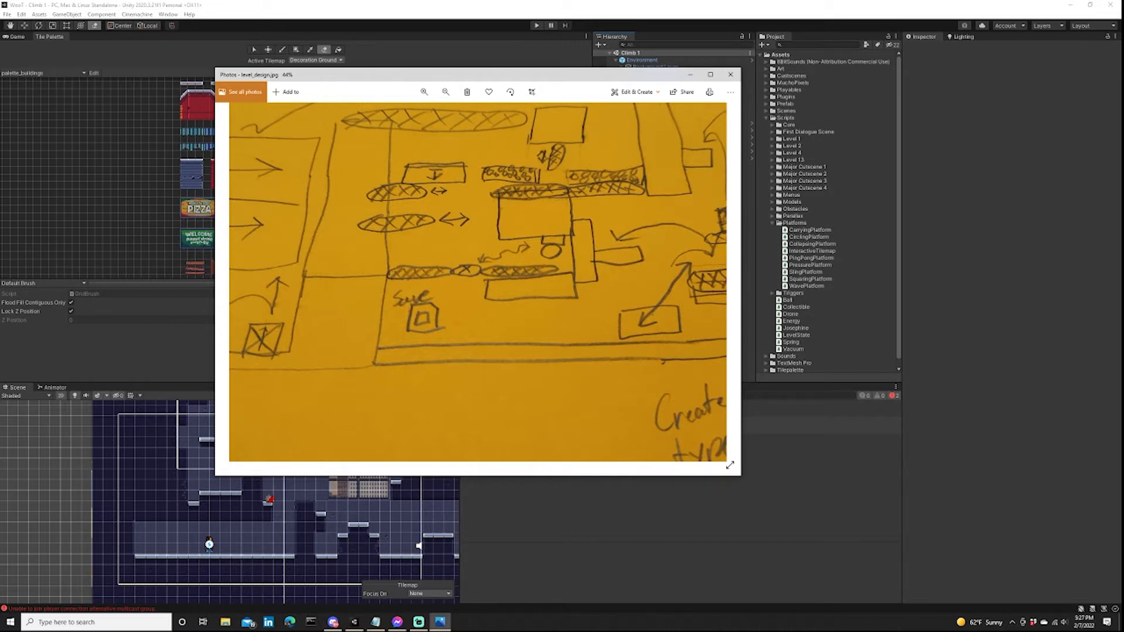
pyautogui.scroll(-4, 448, 321)
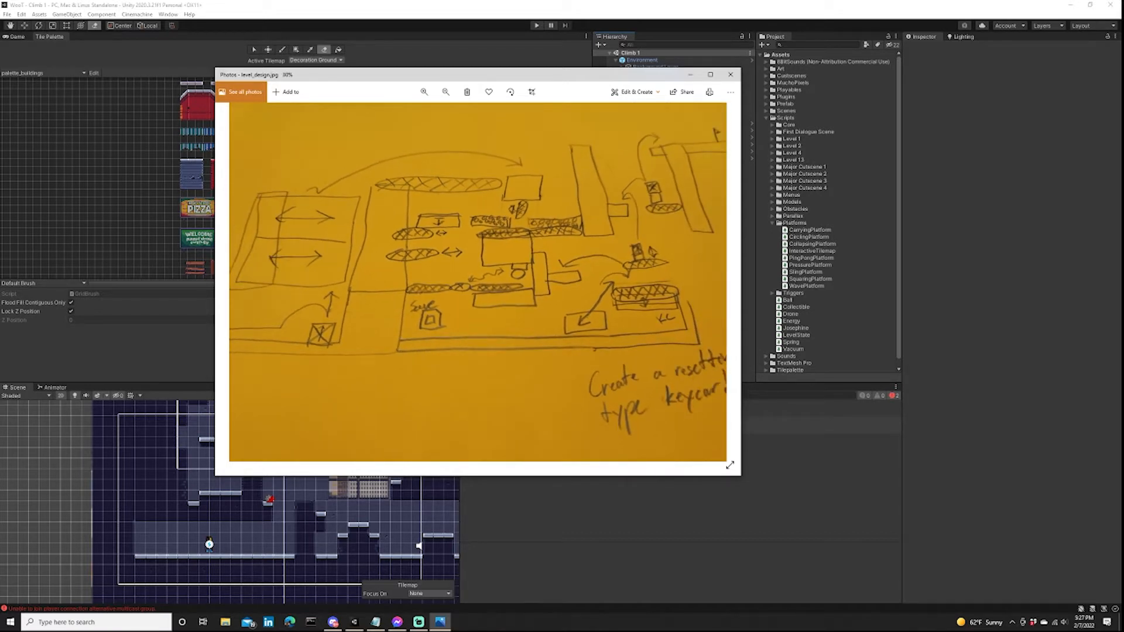
pyautogui.scroll(1, 566, 310)
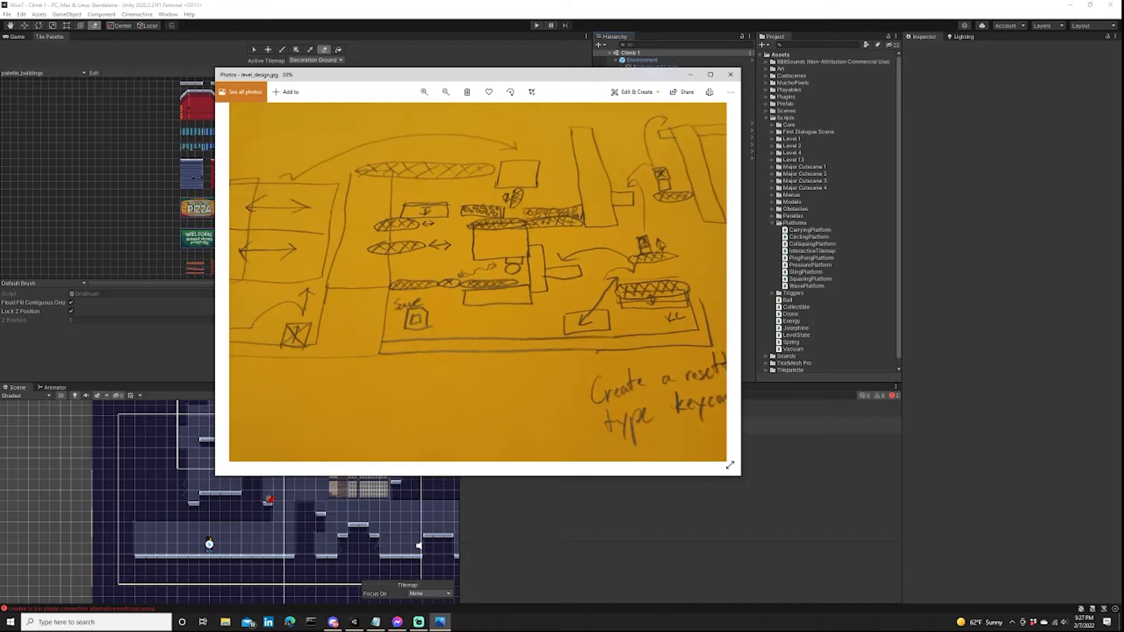
pyautogui.moveTo(566, 310)
pyautogui.mouseDown()
pyautogui.moveTo(528, 316)
pyautogui.moveTo(519, 299)
pyautogui.mouseUp()
pyautogui.scroll(3, 557, 302)
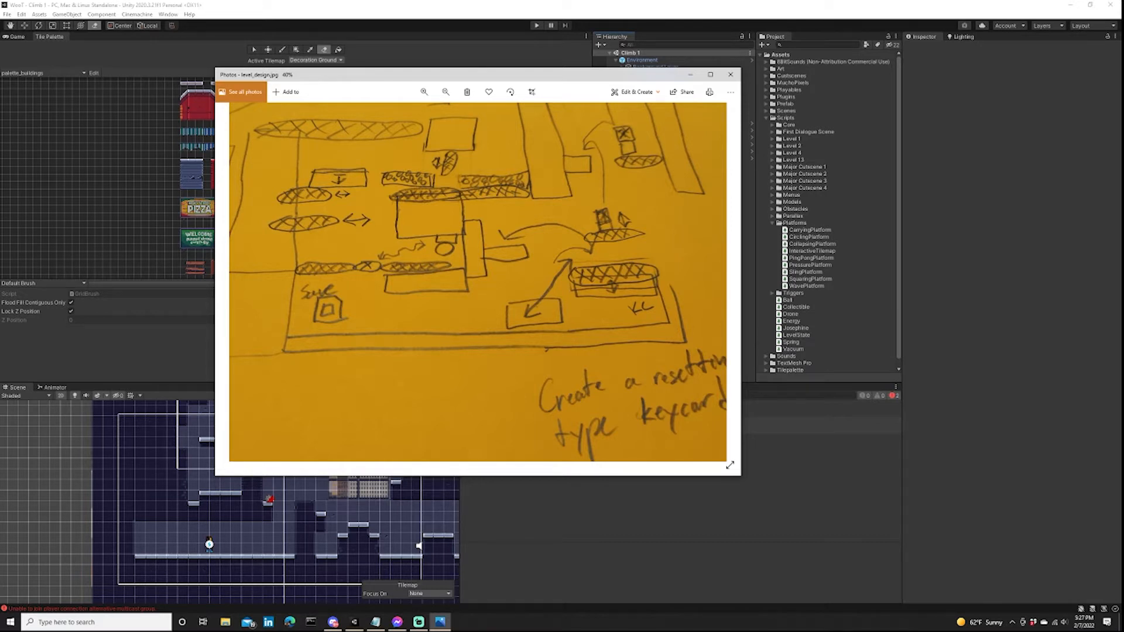
pyautogui.moveTo(557, 301); pyautogui.dragTo(523, 277)
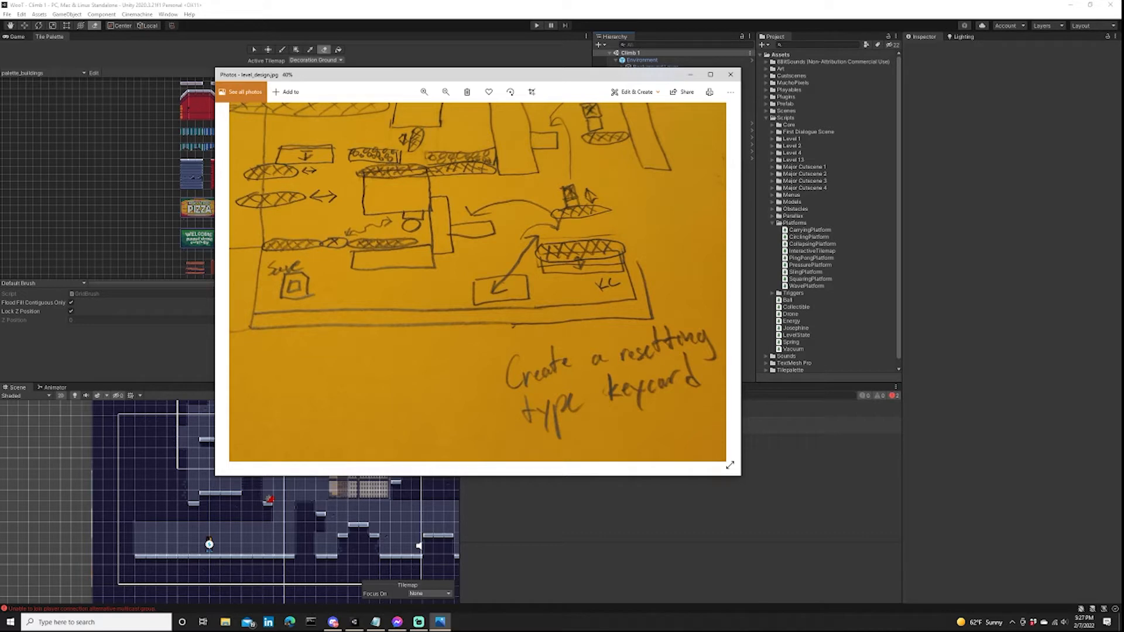
# Examine the platform layout and overall route in the level sketch, and close the image viewer.
pyautogui.moveTo(478, 282); pyautogui.dragTo(492, 308)
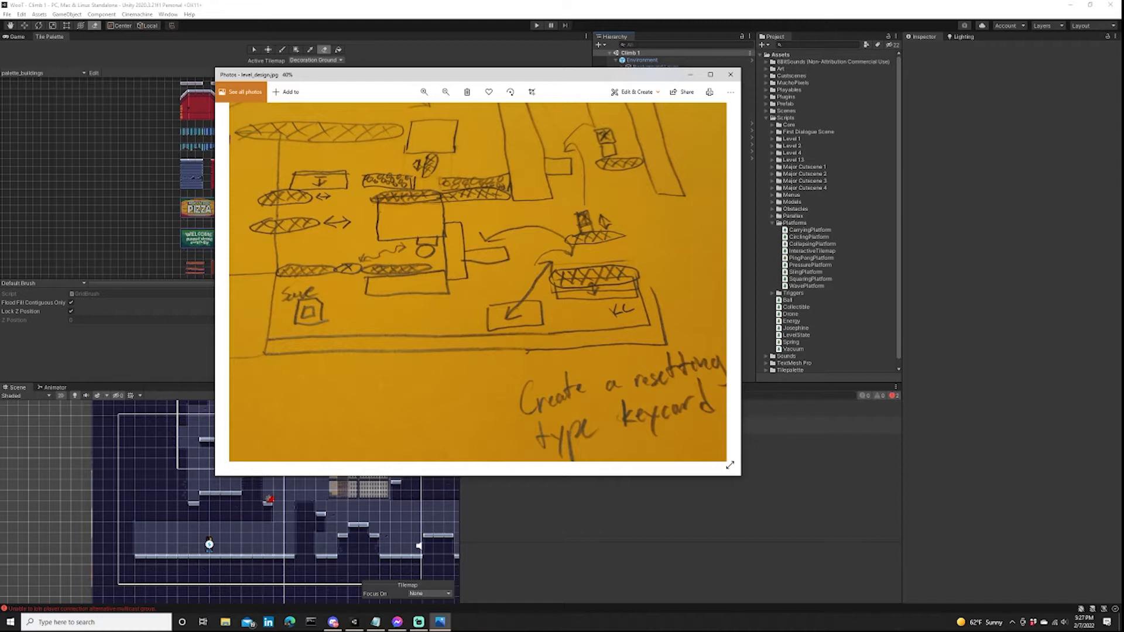
pyautogui.moveTo(478, 283)
pyautogui.mouseDown()
pyautogui.moveTo(464, 274)
pyautogui.moveTo(478, 304)
pyautogui.mouseUp()
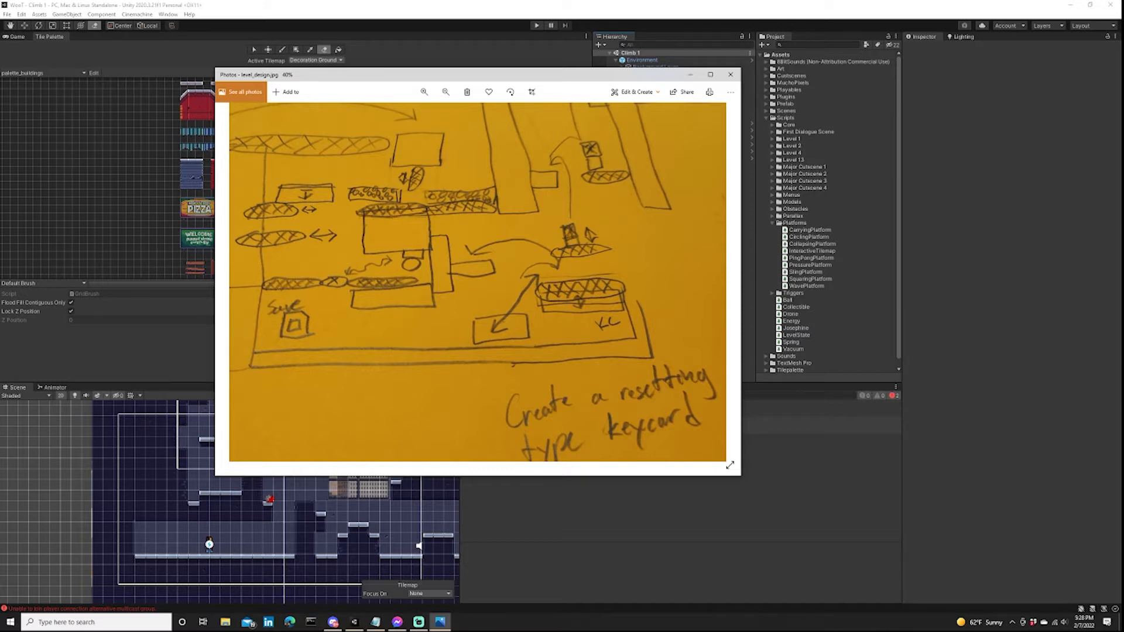
pyautogui.moveTo(478, 248); pyautogui.dragTo(481, 315)
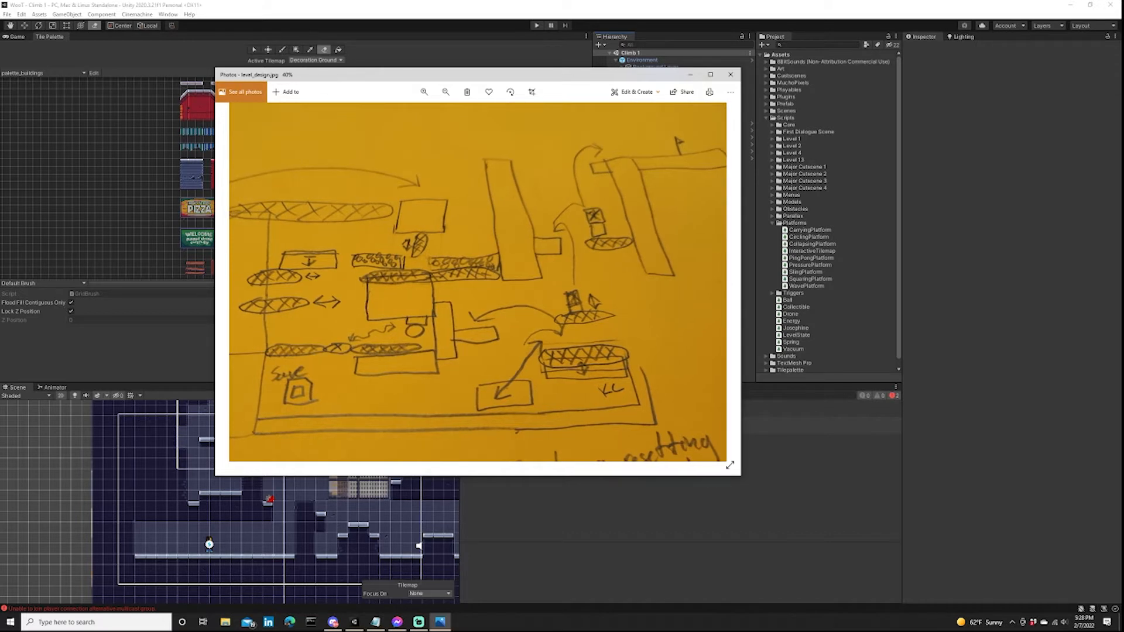
pyautogui.moveTo(477, 282)
pyautogui.mouseDown()
pyautogui.moveTo(475, 247)
pyautogui.moveTo(474, 281)
pyautogui.mouseUp()
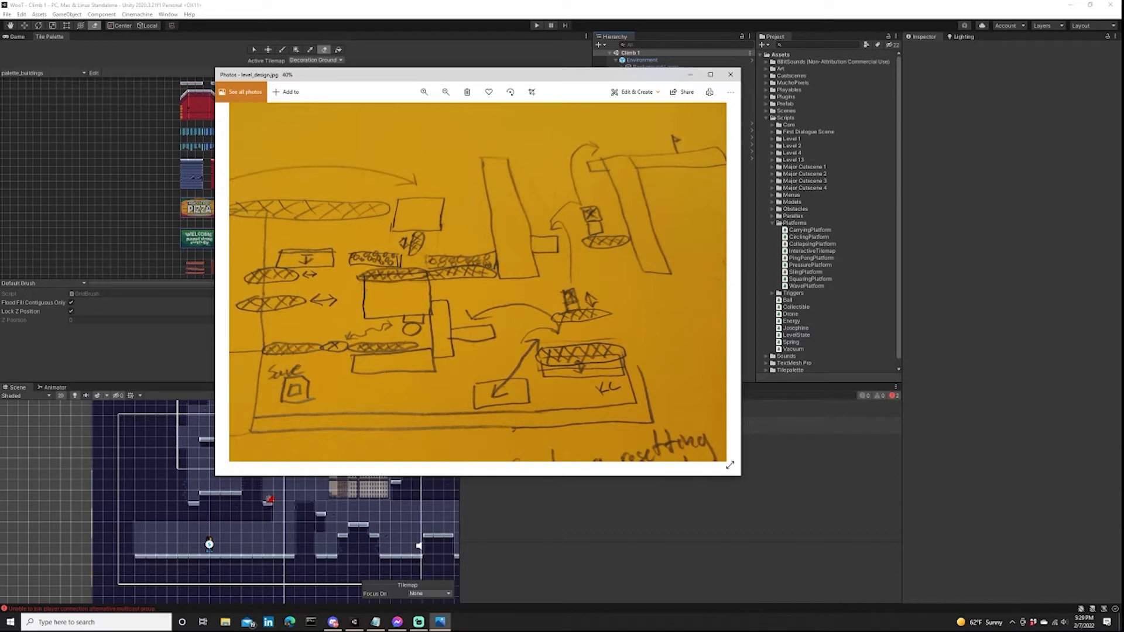
pyautogui.moveTo(433, 281); pyautogui.dragTo(586, 281)
pyautogui.scroll(-3, 478, 282)
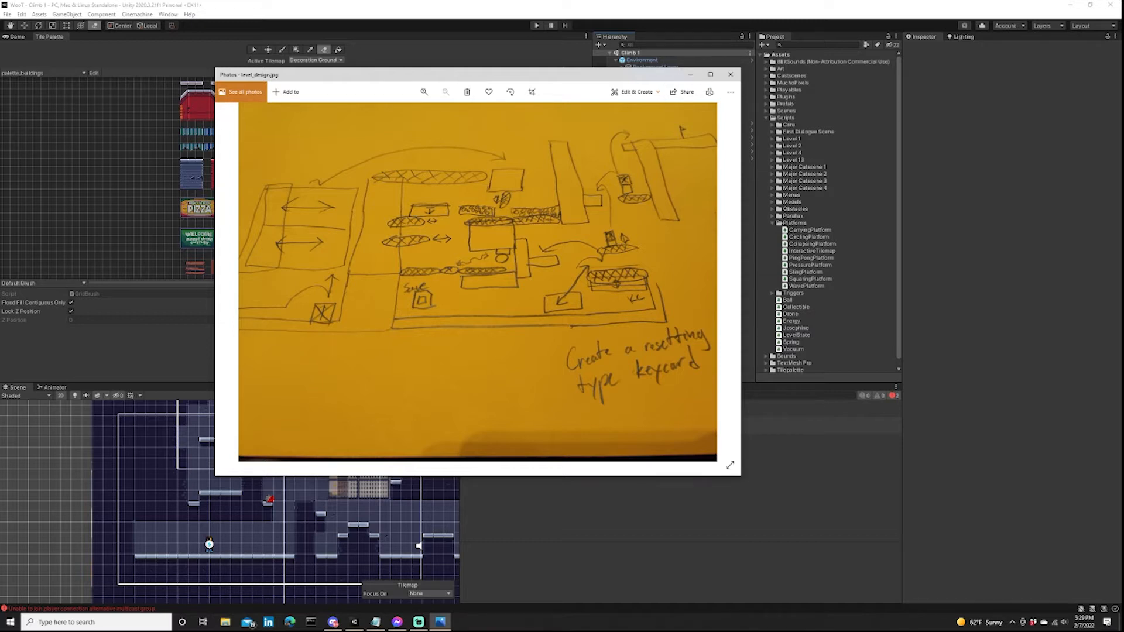
pyautogui.scroll(1, 317, 281)
pyautogui.scroll(-1, 316, 281)
pyautogui.click(730, 74)
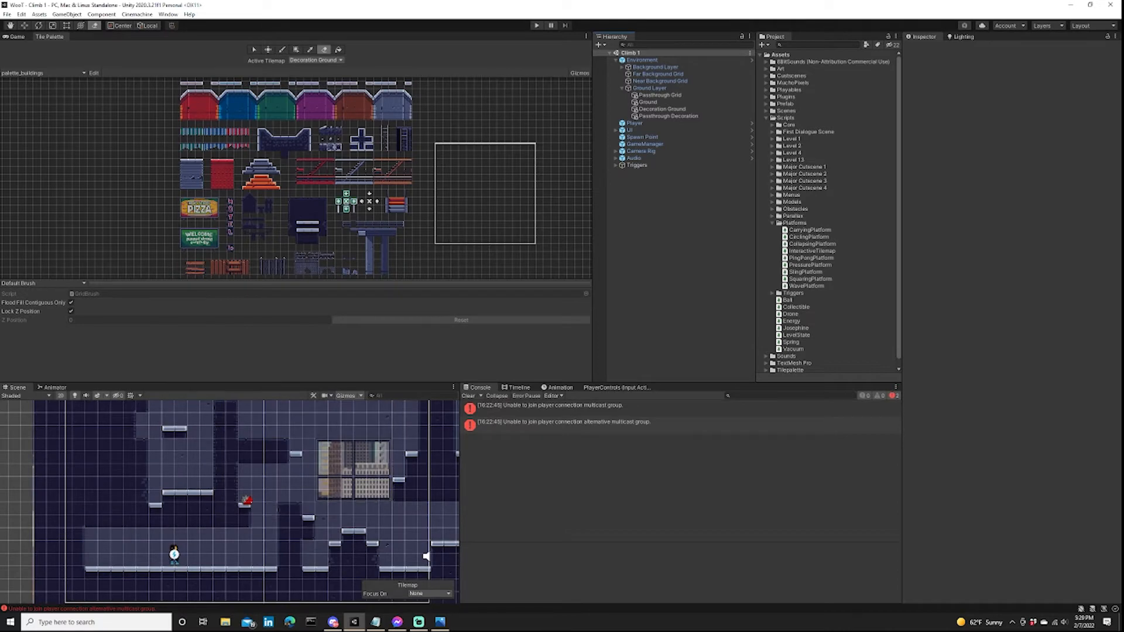
# Activate the paint brush on the Ground tilemap and inspect the level layout around the starting area and large window.
pyautogui.click(281, 50)
pyautogui.click(316, 60)
pyautogui.click(313, 81)
pyautogui.scroll(-5, 274, 493)
pyautogui.scroll(-4, 284, 506)
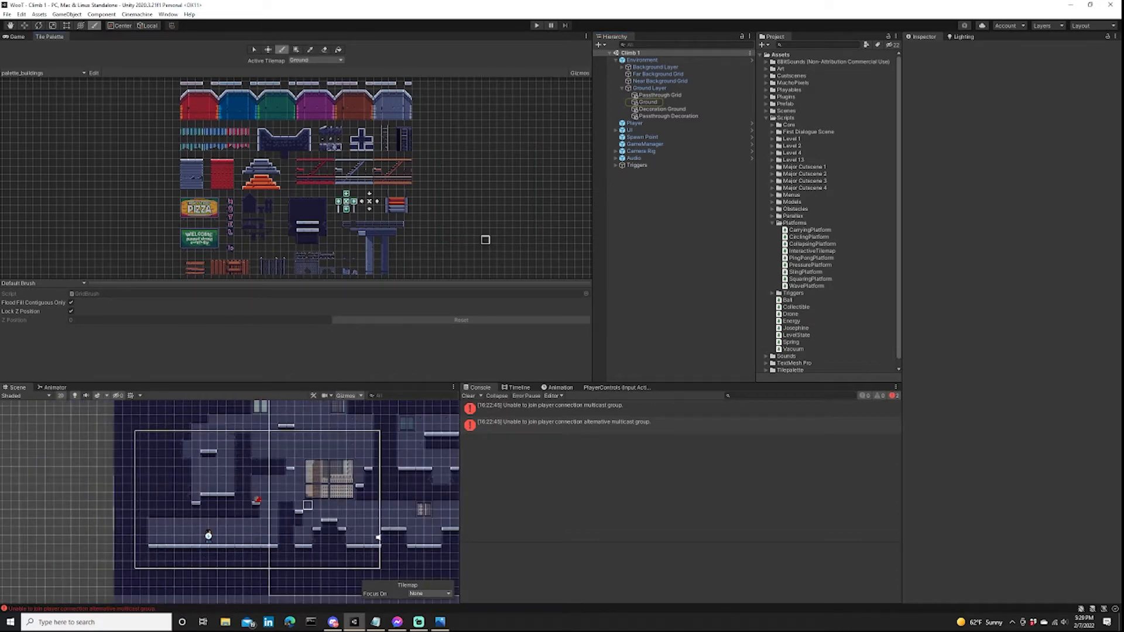
pyautogui.moveTo(308, 505)
pyautogui.mouseDown(button='middle')
pyautogui.moveTo(318, 534)
pyautogui.moveTo(298, 501)
pyautogui.moveTo(278, 505)
pyautogui.moveTo(329, 517)
pyautogui.moveTo(321, 530)
pyautogui.moveTo(288, 511)
pyautogui.mouseUp(button='middle')
pyautogui.scroll(-3, 340, 536)
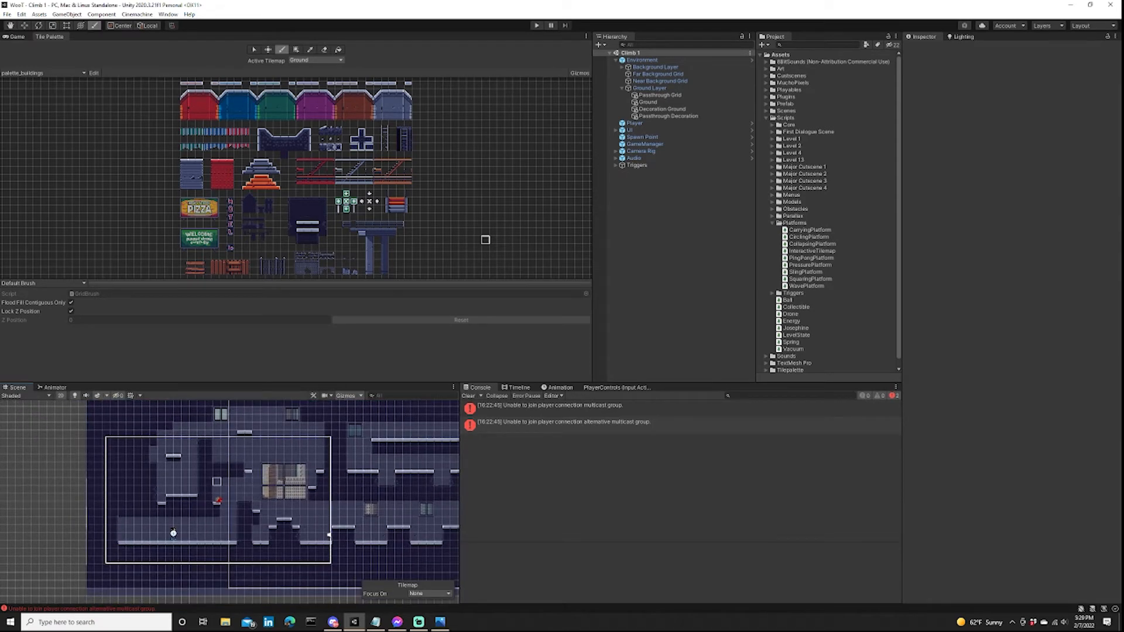
pyautogui.moveTo(350, 489); pyautogui.dragTo(304, 509, button='middle')
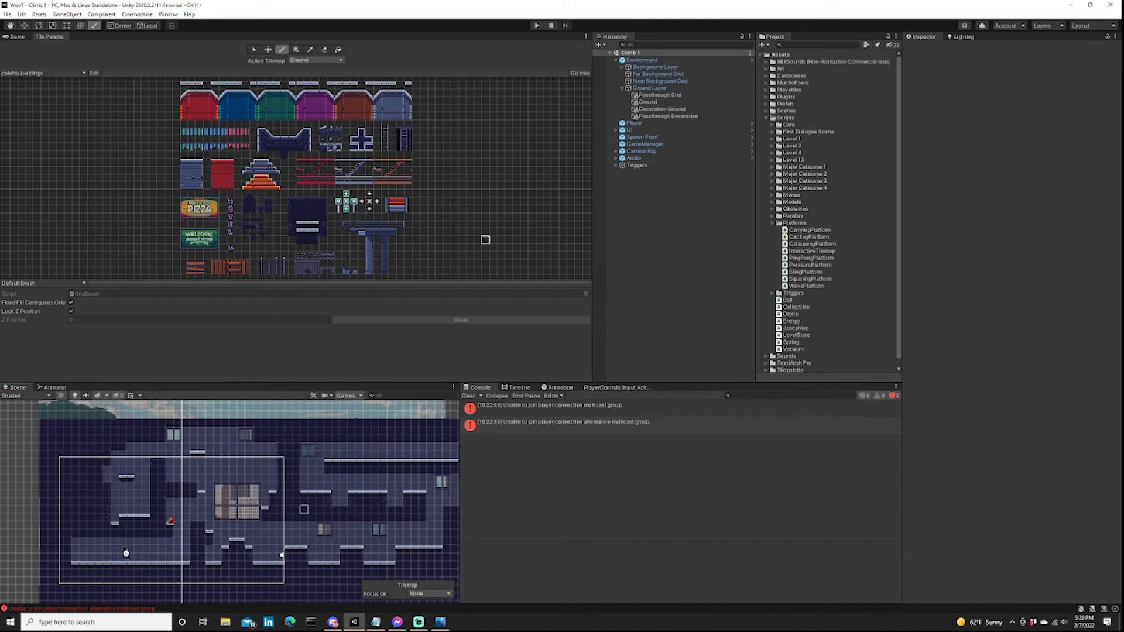
pyautogui.scroll(-2, 301, 509)
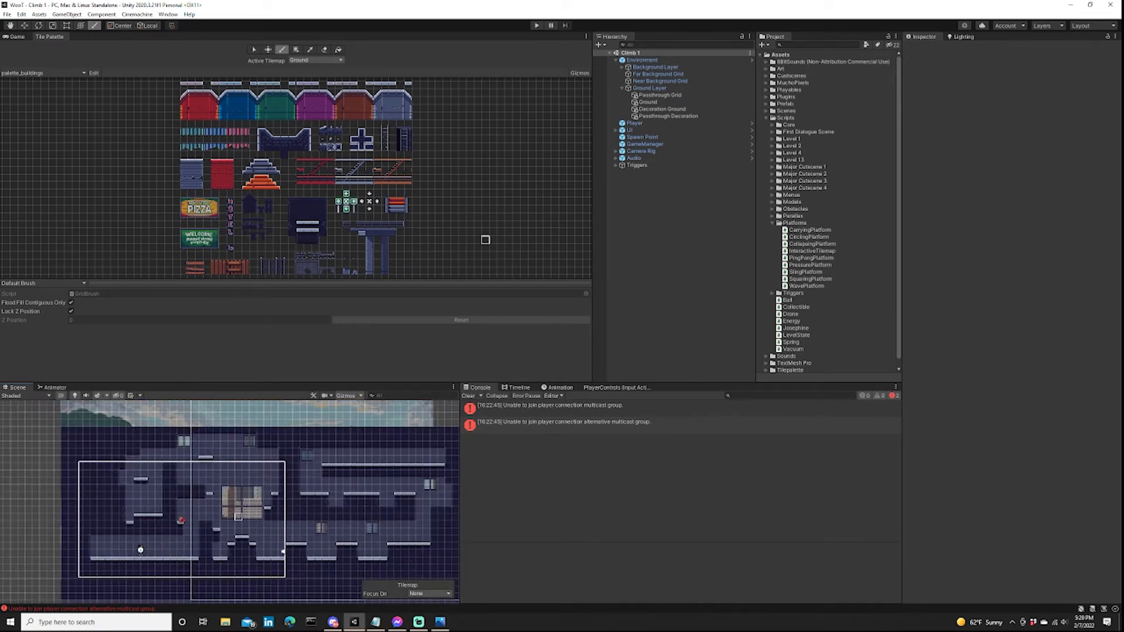
pyautogui.scroll(5, 237, 517)
pyautogui.moveTo(237, 517); pyautogui.dragTo(277, 504, button='middle')
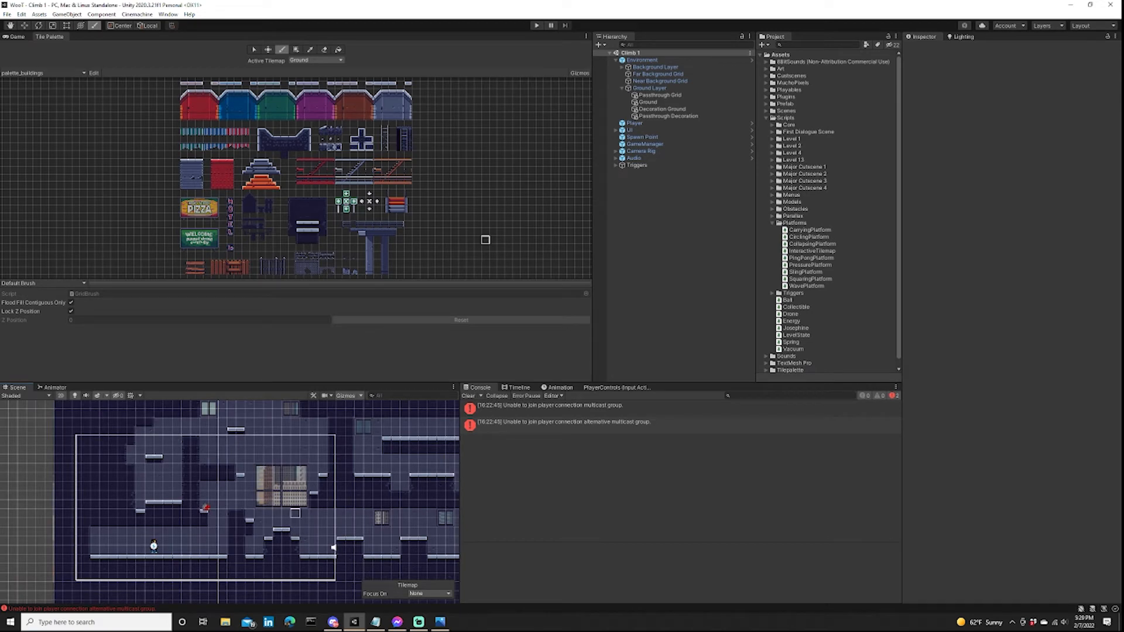
pyautogui.scroll(-4, 255, 551)
pyautogui.moveTo(236, 535); pyautogui.dragTo(241, 513, button='middle')
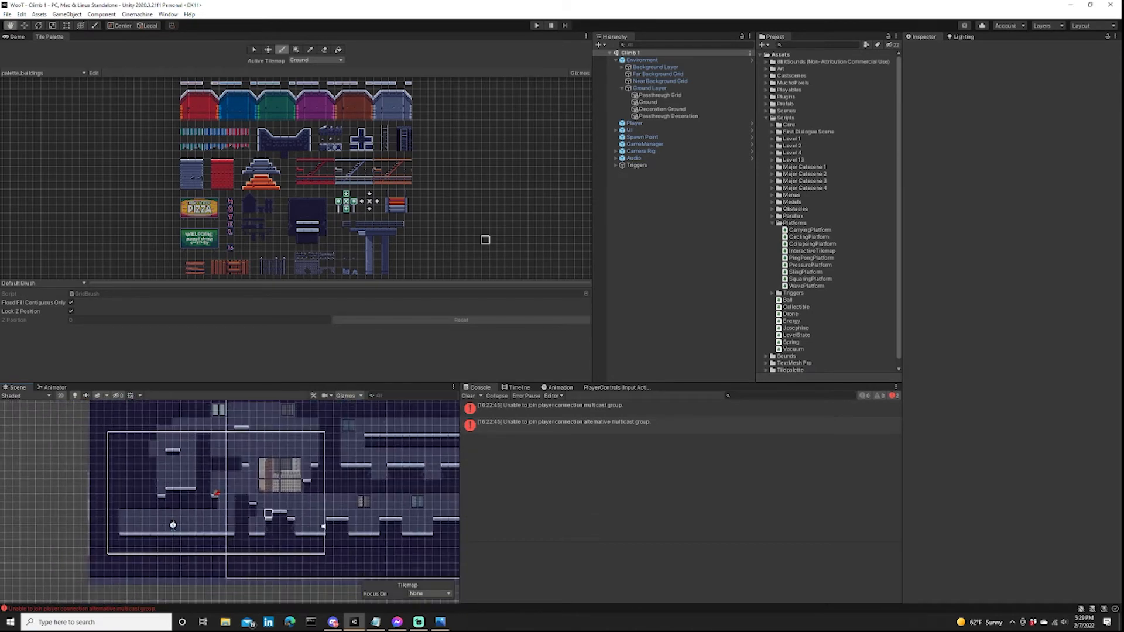
pyautogui.scroll(10, 241, 514)
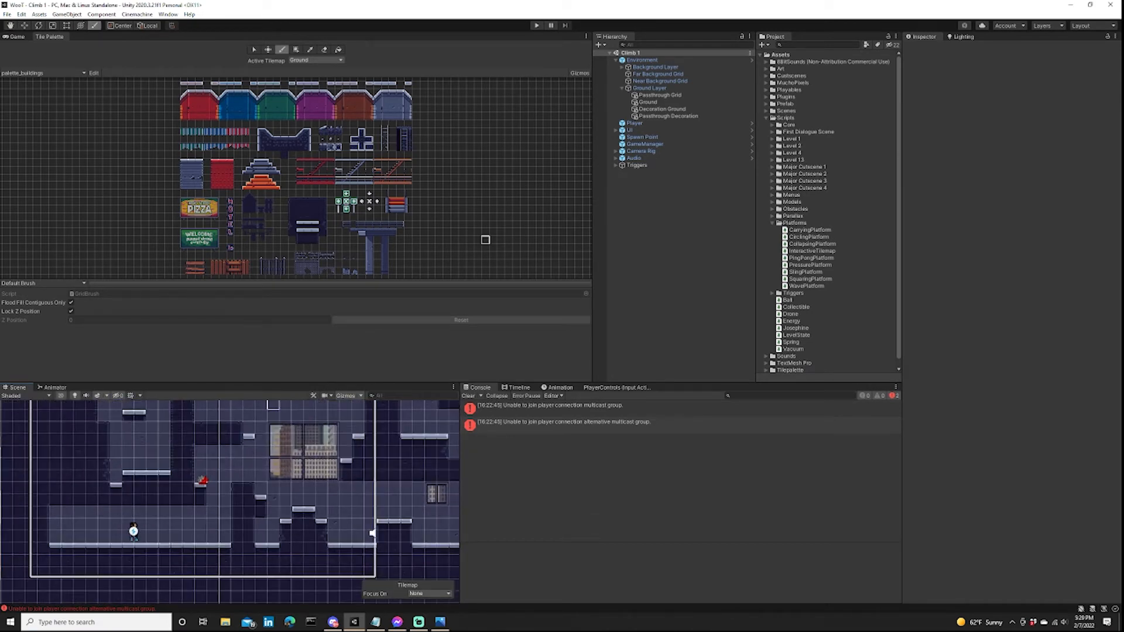
pyautogui.moveTo(276, 410); pyautogui.dragTo(267, 444, button='middle')
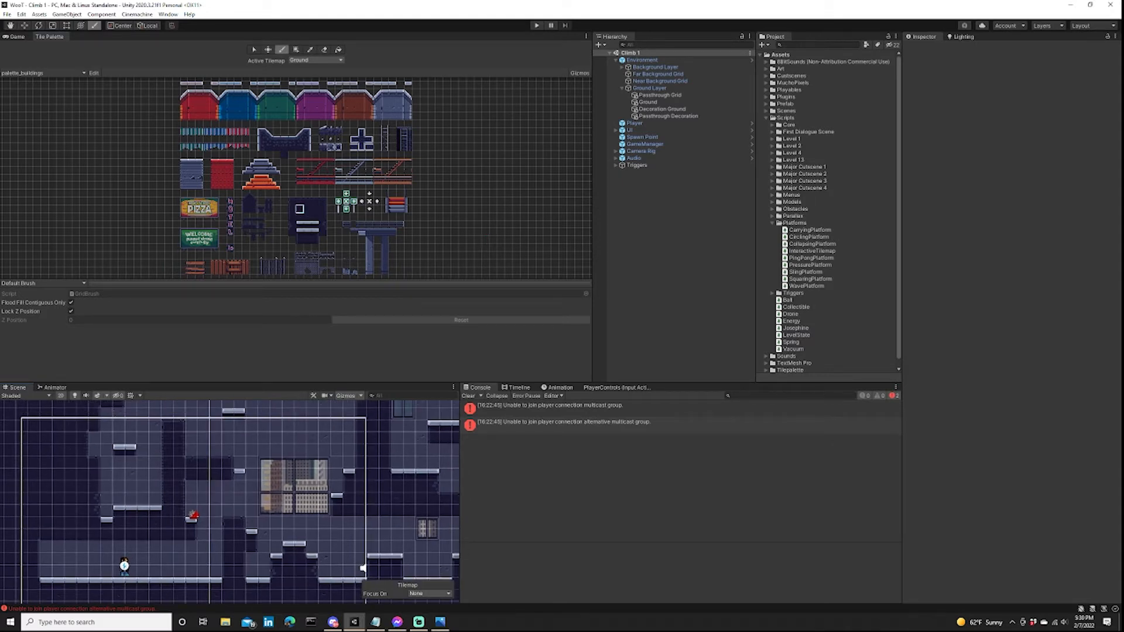
# Box-fill a solid dark wall column on the Ground tilemap between the vertical shaft and the large window.
pyautogui.click(291, 209)
pyautogui.moveTo(227, 533); pyautogui.dragTo(227, 500)
pyautogui.scroll(5, 227, 500)
pyautogui.scroll(-3, 227, 500)
pyautogui.moveTo(227, 500); pyautogui.dragTo(299, 490, button='middle')
pyautogui.click(299, 210)
pyautogui.press('u')
pyautogui.scroll(-4, 281, 518)
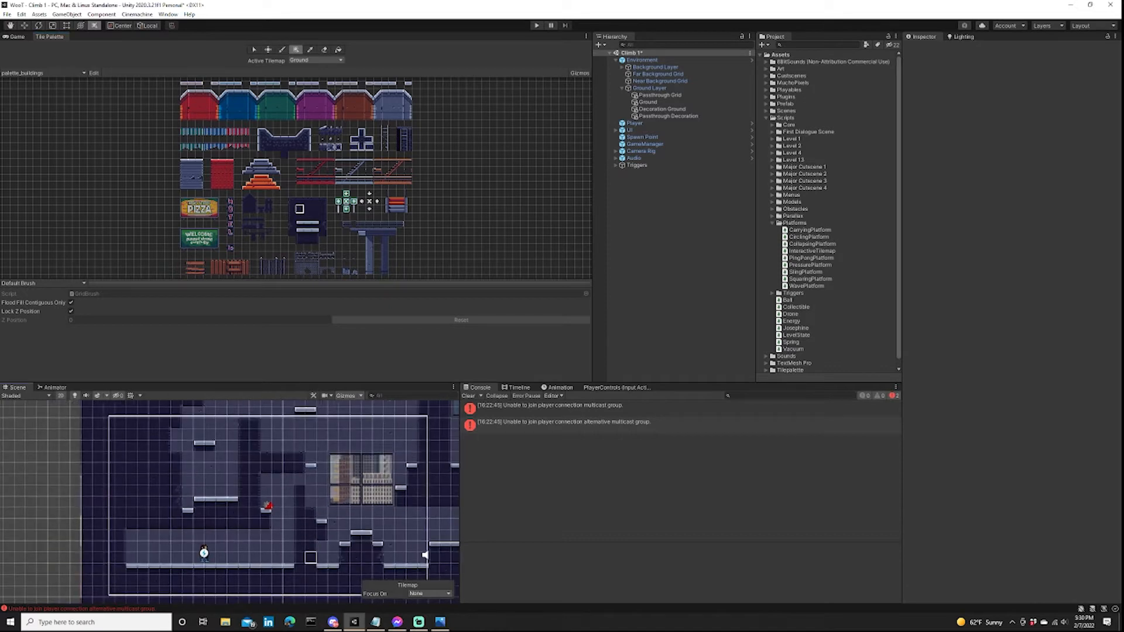
pyautogui.moveTo(345, 557); pyautogui.dragTo(301, 413)
pyautogui.moveTo(301, 414); pyautogui.dragTo(302, 457, button='middle')
pyautogui.moveTo(302, 512); pyautogui.dragTo(360, 479, button='middle')
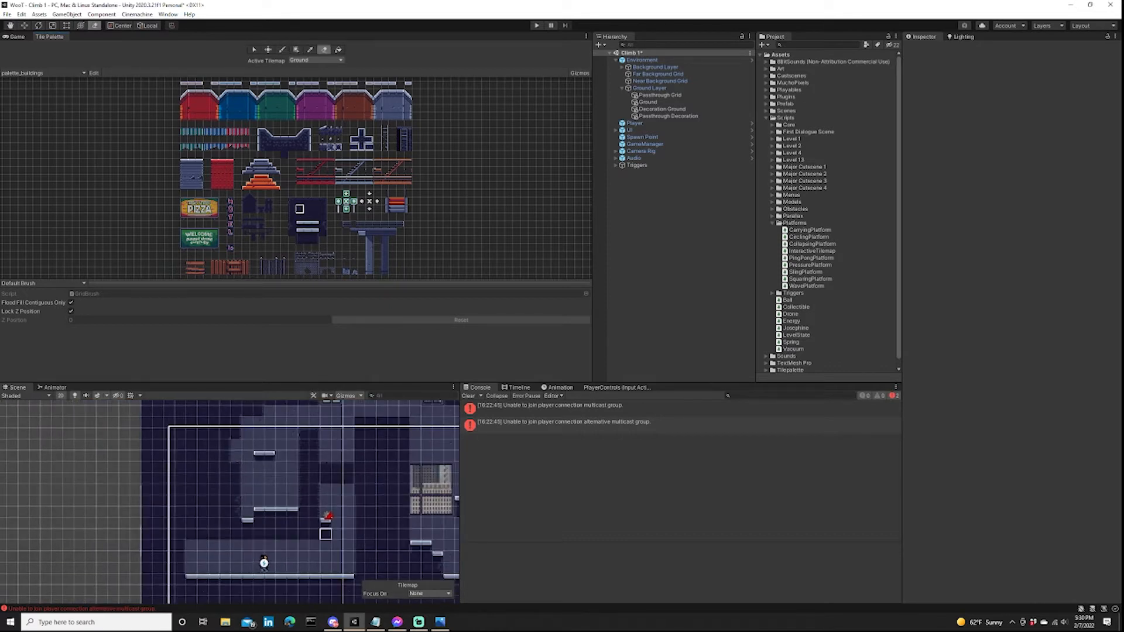
# Clear the old ledges and inner walls from the shaft and fill the area beside it with solid dark wall tiles.
pyautogui.press('d')
pyautogui.press('b')
pyautogui.press('u')
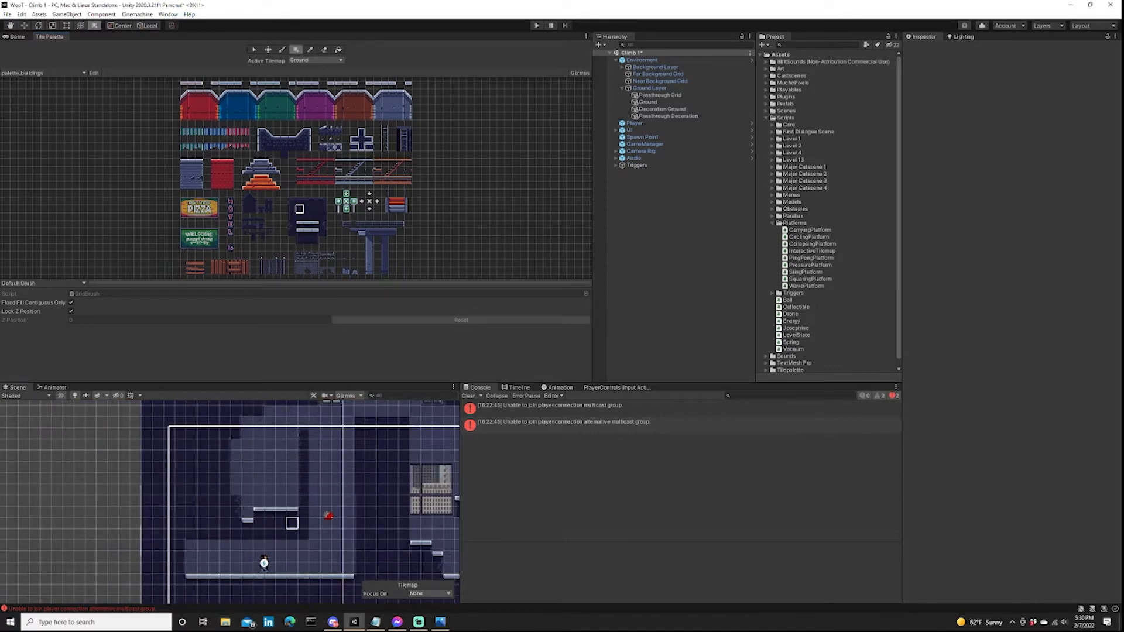
pyautogui.moveTo(293, 522); pyautogui.dragTo(234, 409)
pyautogui.moveTo(204, 435); pyautogui.dragTo(181, 502, button='middle')
pyautogui.scroll(5, 246, 467)
pyautogui.moveTo(323, 597); pyautogui.dragTo(203, 490, button='middle')
pyautogui.scroll(-6, 155, 462)
pyautogui.moveTo(153, 464); pyautogui.dragTo(203, 443, button='middle')
# Place a Spring prefab at the end of the starting corridor's floor, beneath the vertical shaft.
pyautogui.click(766, 104)
pyautogui.scroll(-2, 785, 129)
pyautogui.moveTo(791, 325); pyautogui.dragTo(290, 573)
pyautogui.scroll(6, 311, 548)
pyautogui.moveTo(311, 548); pyautogui.dragTo(266, 460, button='middle')
pyautogui.scroll(2, 307, 461)
pyautogui.scroll(-10, 331, 464)
pyautogui.scroll(8, 322, 462)
# Move the Spring flush onto the last floor tile, at about X 0.2, Y 6.5.
pyautogui.press('t')
pyautogui.click(266, 460)
pyautogui.click(266, 461)
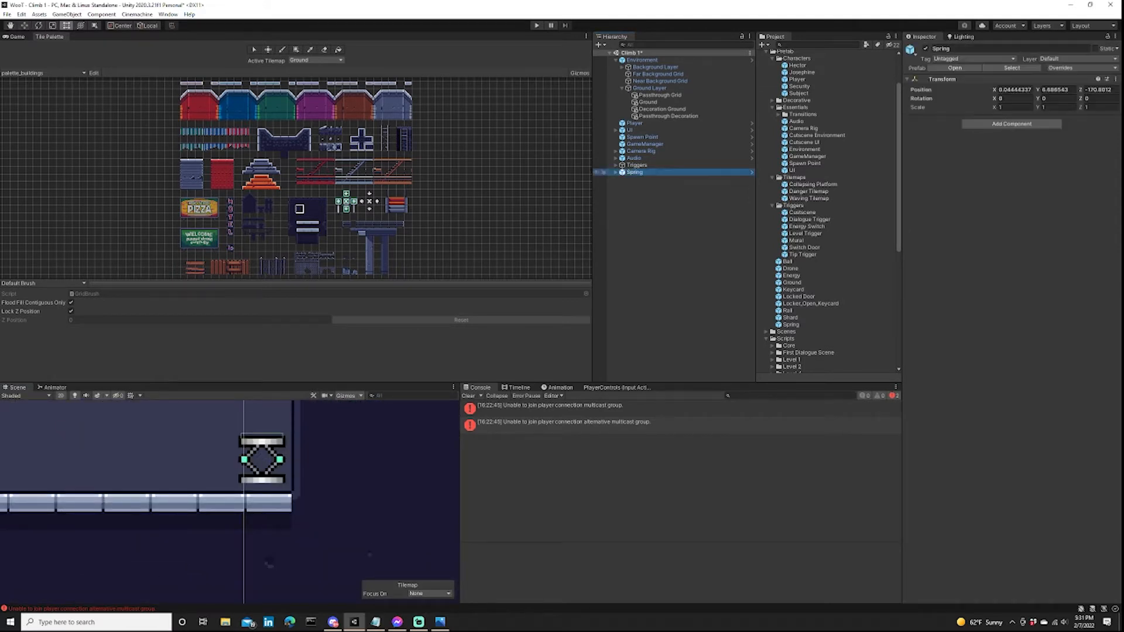
pyautogui.click(267, 461)
pyautogui.click(267, 460)
pyautogui.press('w')
pyautogui.press('t')
pyautogui.press('w')
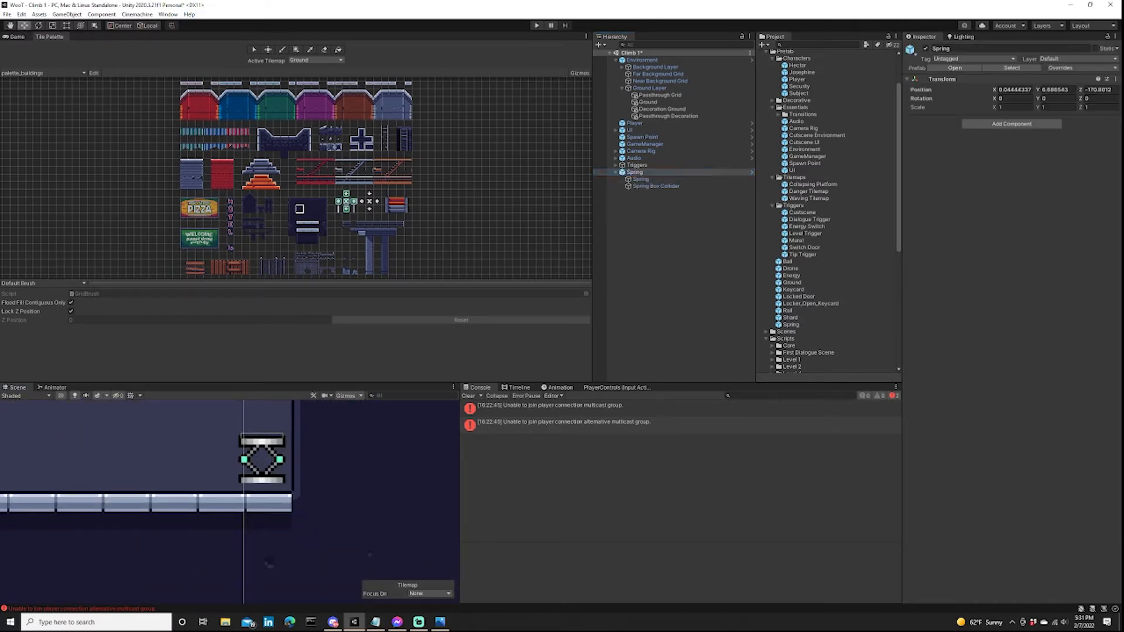
pyautogui.moveTo(293, 460); pyautogui.dragTo(269, 436)
pyautogui.scroll(-8, 369, 565)
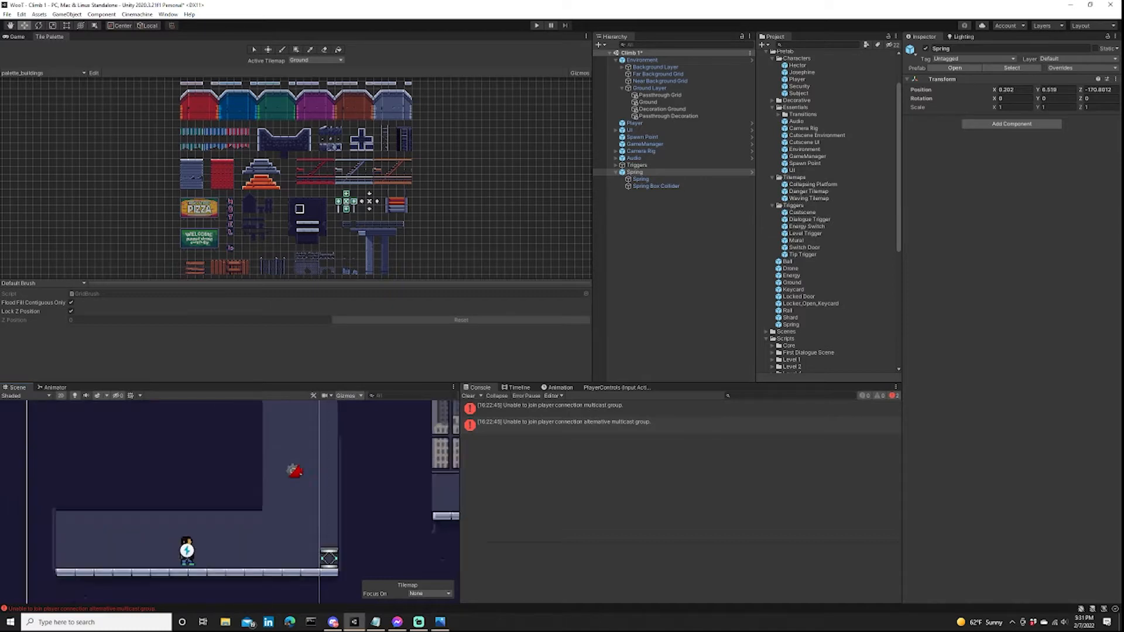
# Playtest the level by bouncing the player up the shaft from the spring, and stop the game.
pyautogui.hotkey('ctrl', 'p')
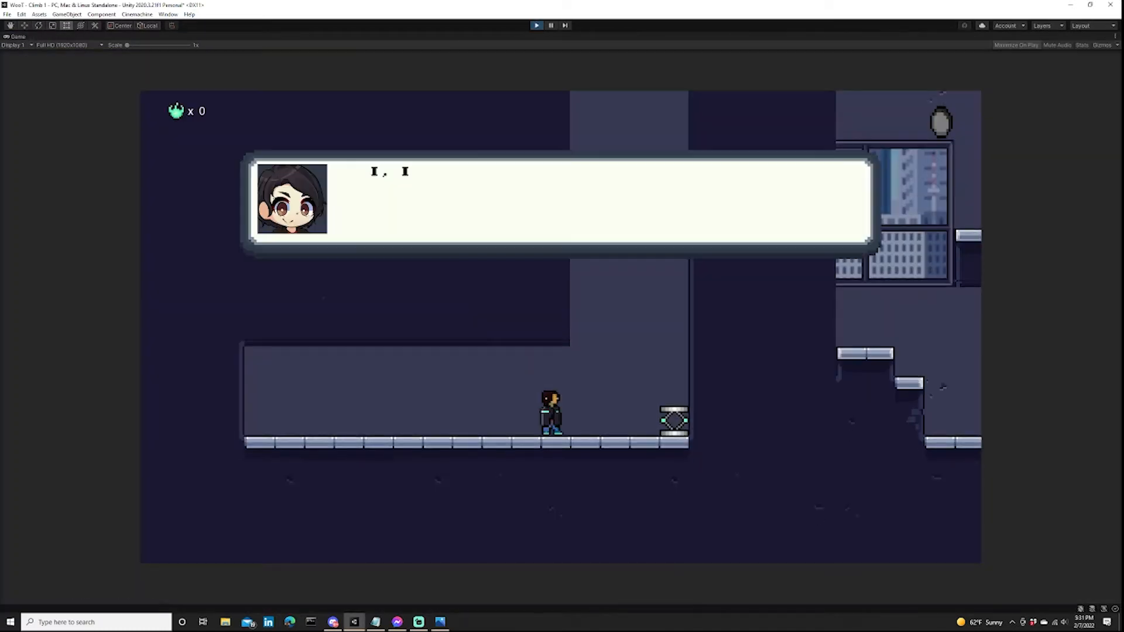
pyautogui.press('space')
pyautogui.press('d')
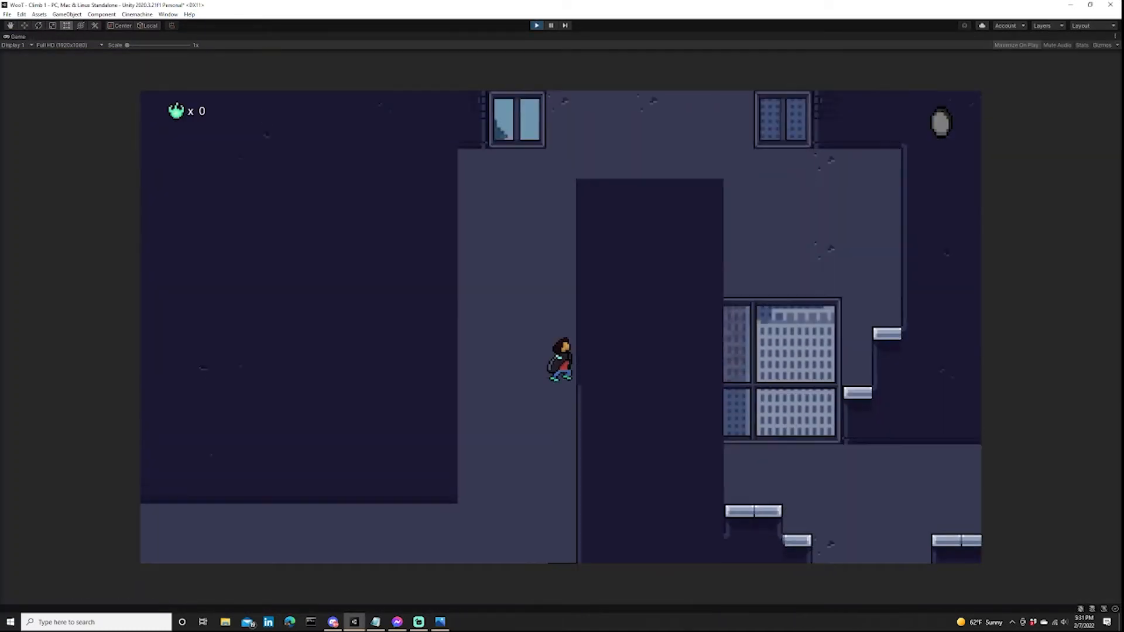
pyautogui.hotkey('ctrl', 'p')
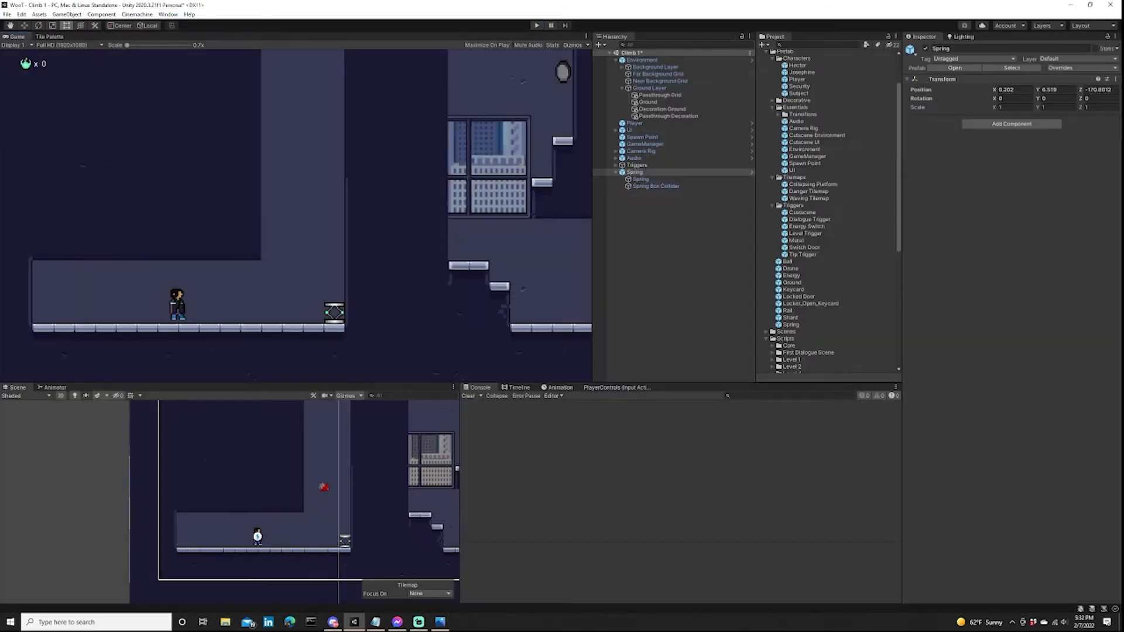
# Collapse the Triggers and Spring objects in the scene hierarchy and clear the selection.
pyautogui.click(615, 165)
pyautogui.click(652, 172)
pyautogui.click(615, 165)
pyautogui.click(616, 172)
pyautogui.click(650, 252)
pyautogui.scroll(-4, 365, 585)
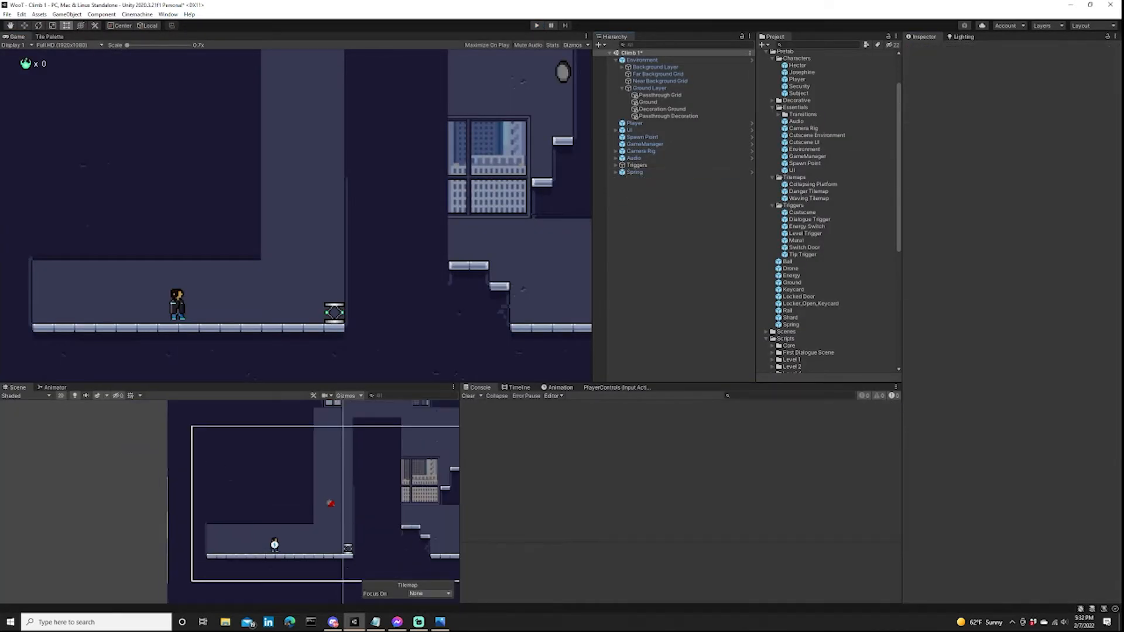
# Create a new rectangular tilemap under Ground Layer and name it Side Moving Blocks.
pyautogui.click(50, 37)
pyautogui.click(647, 88)
pyautogui.rightClick(628, 87)
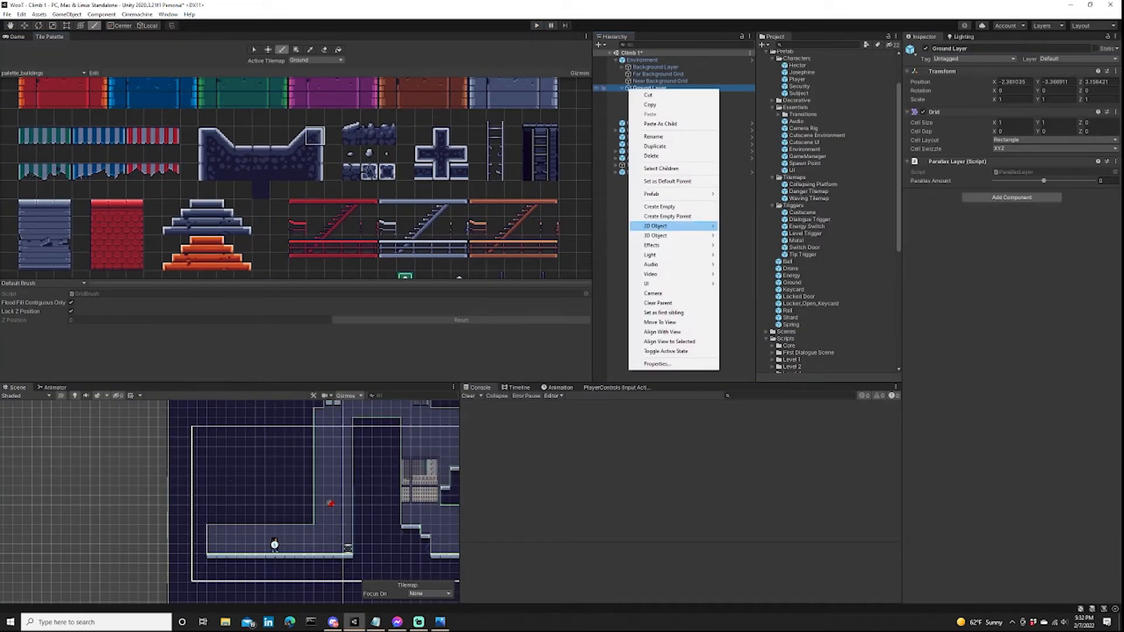
pyautogui.moveTo(673, 226)
pyautogui.moveTo(755, 246)
pyautogui.click(838, 245)
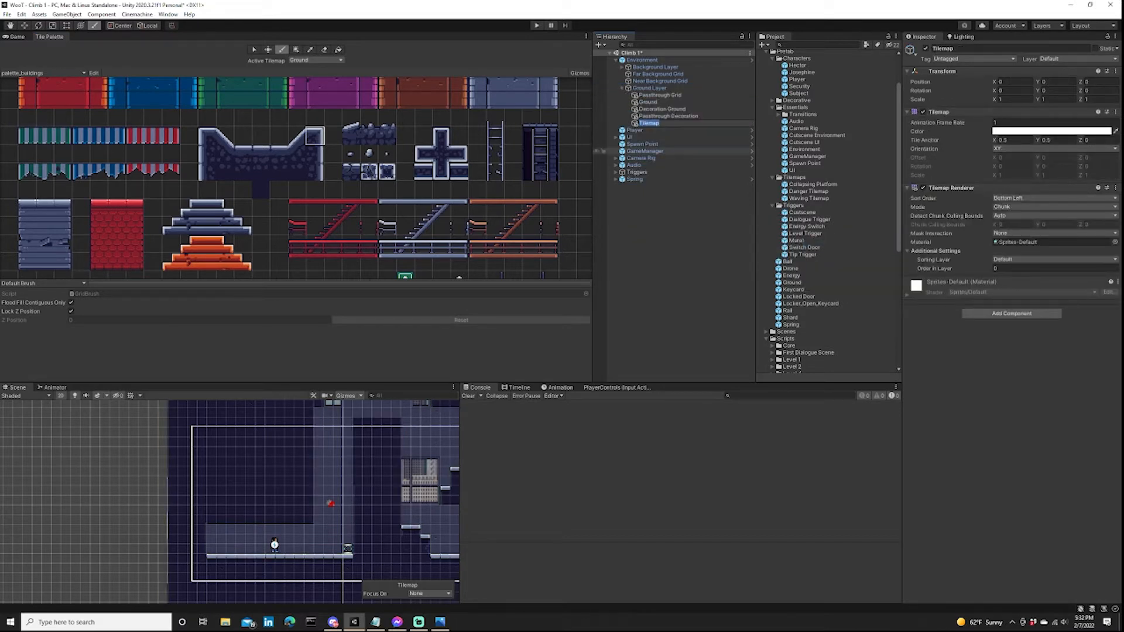
pyautogui.write('Side Moving Blocks')
pyautogui.press('Return')
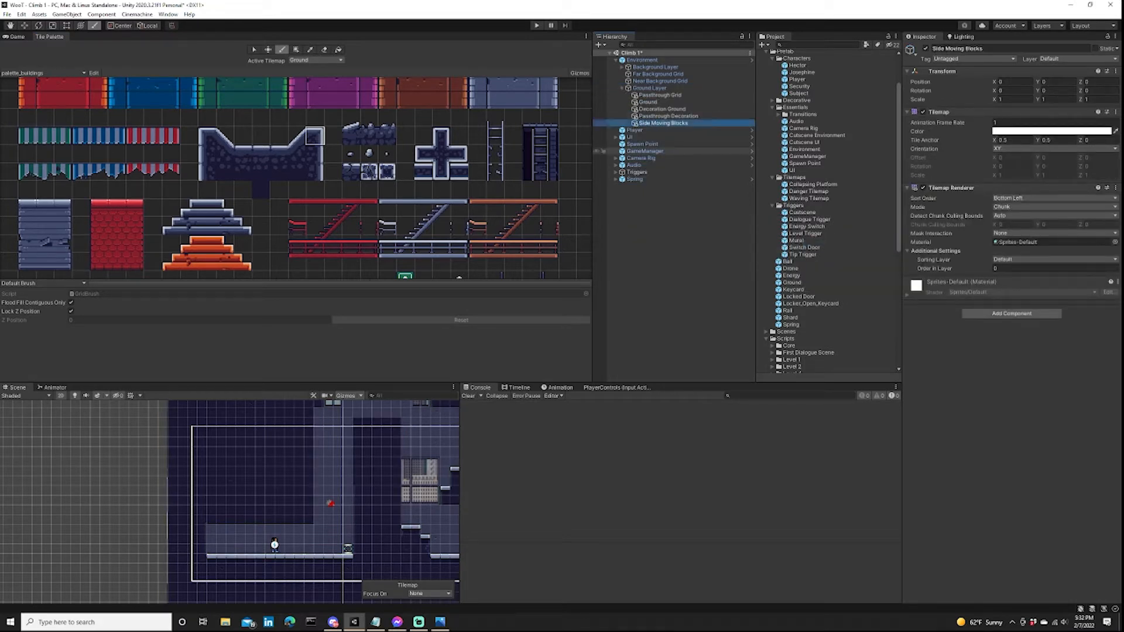
# Add a Tilemap Collider 2D and a Composite Collider 2D to Side Moving Blocks.
pyautogui.click(1011, 313)
pyautogui.write('tilema')
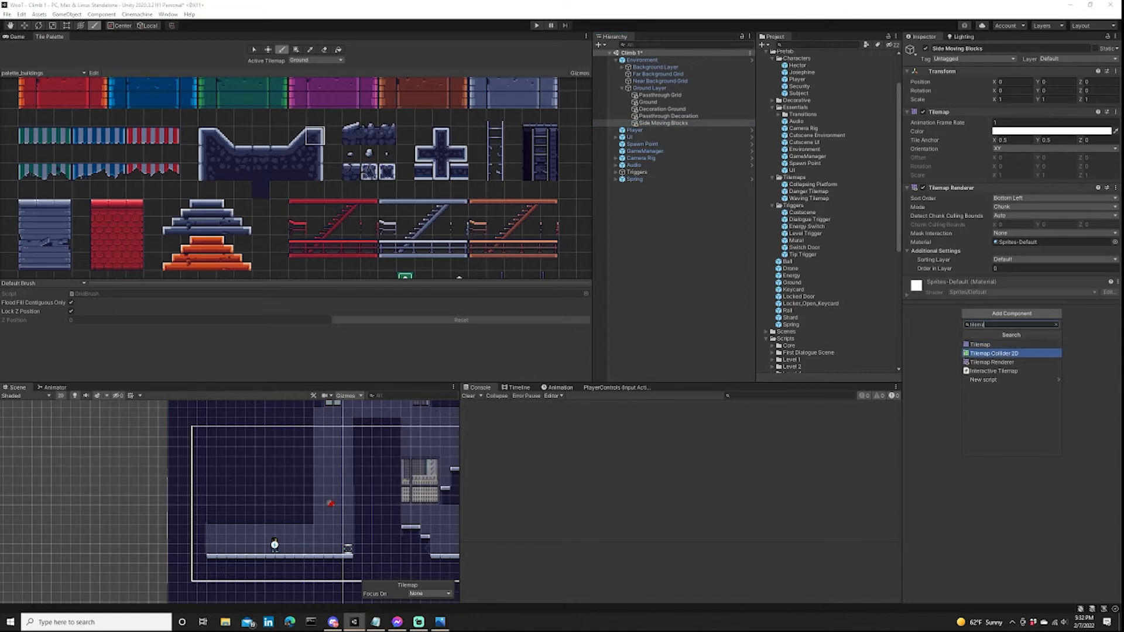
pyautogui.click(1012, 353)
pyautogui.click(1012, 396)
pyautogui.write('compos')
pyautogui.click(1012, 427)
# Set the tilemap's rigidbody to Kinematic with Interpolate, enable Used By Composite on its collider, and collapse the physics components.
pyautogui.scroll(-3, 1012, 410)
pyautogui.click(1025, 297)
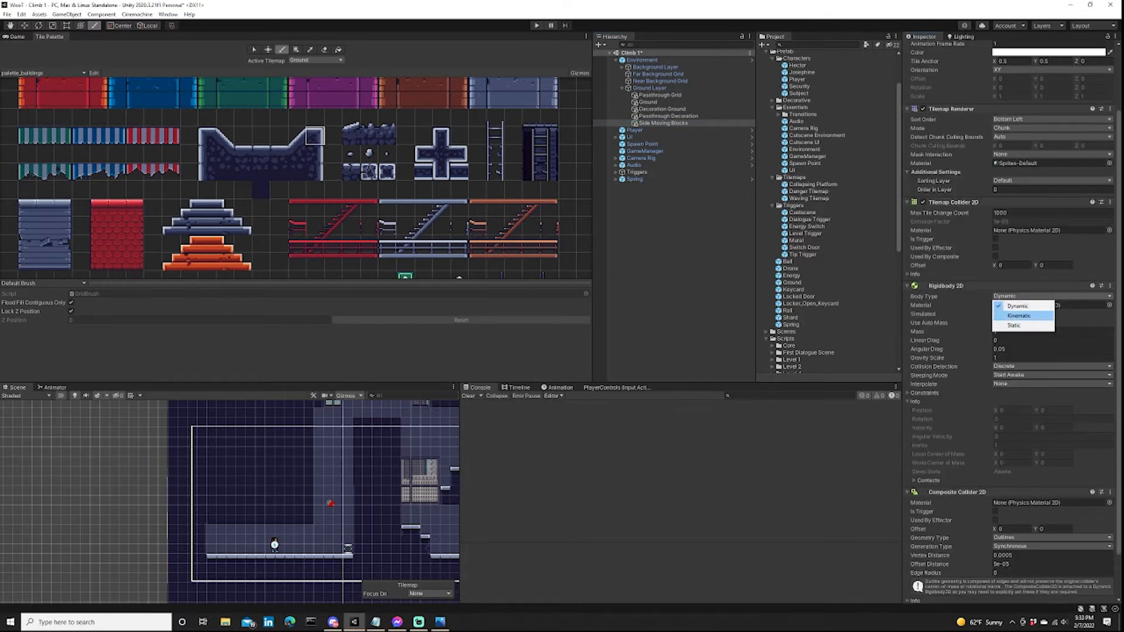
pyautogui.click(1019, 316)
pyautogui.click(995, 260)
pyautogui.click(1025, 353)
pyautogui.click(1021, 372)
pyautogui.click(909, 370)
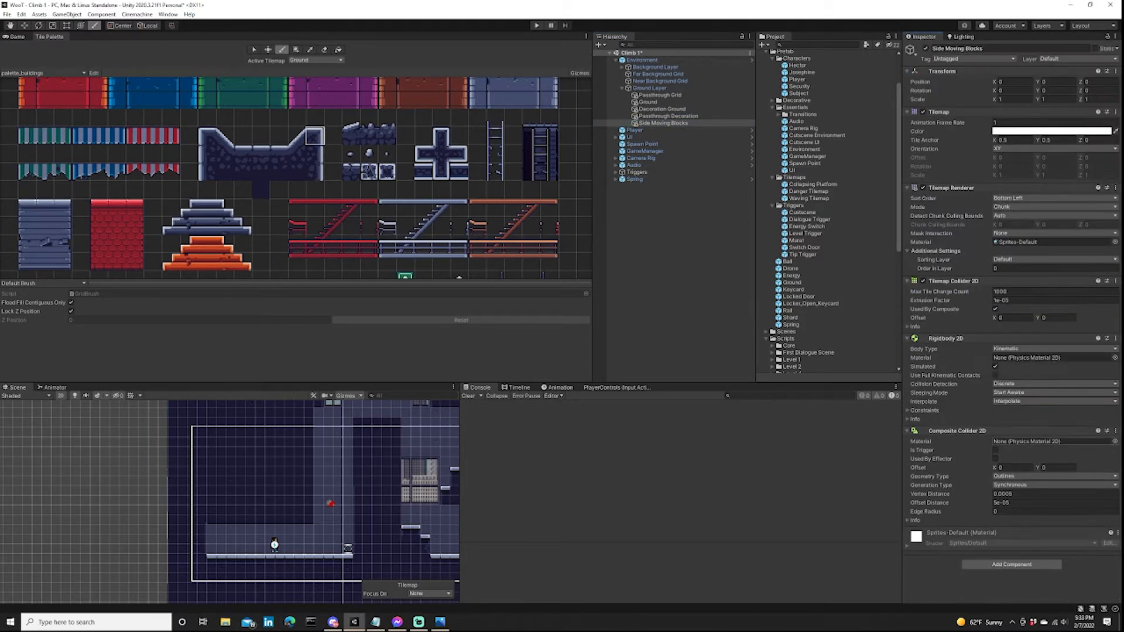
pyautogui.click(908, 431)
pyautogui.click(907, 339)
pyautogui.click(908, 281)
pyautogui.scroll(5, 321, 452)
# Make Side Moving Blocks the active tilemap and paint the end caps of two stacked, two-tile-high blocks at the shaft's left wall.
pyautogui.click(317, 61)
pyautogui.click(320, 100)
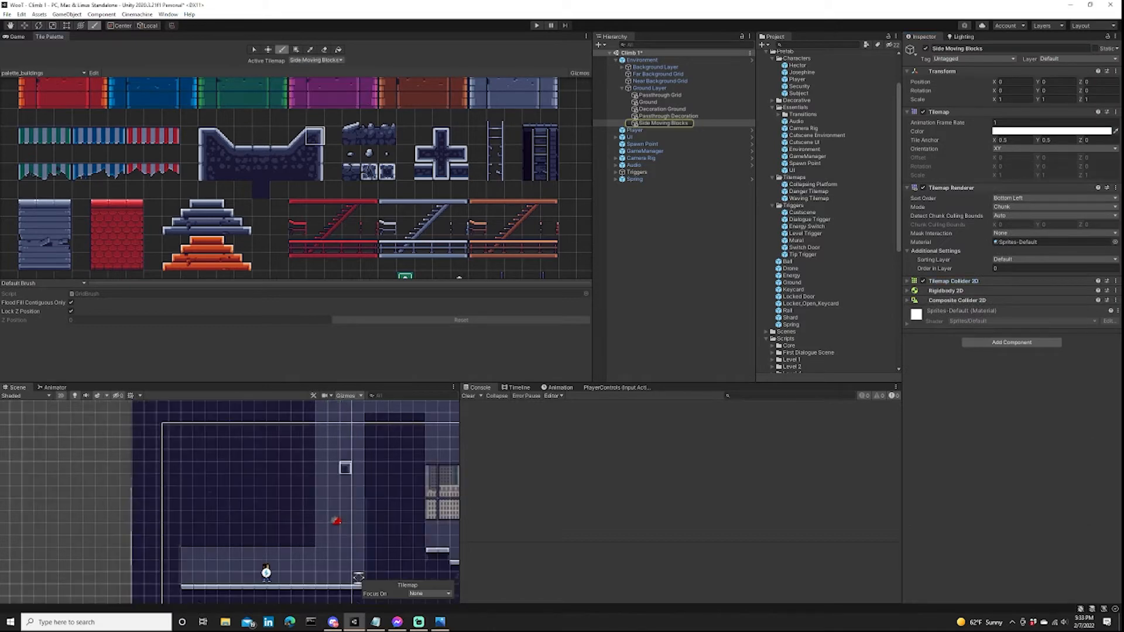
pyautogui.scroll(3, 321, 454)
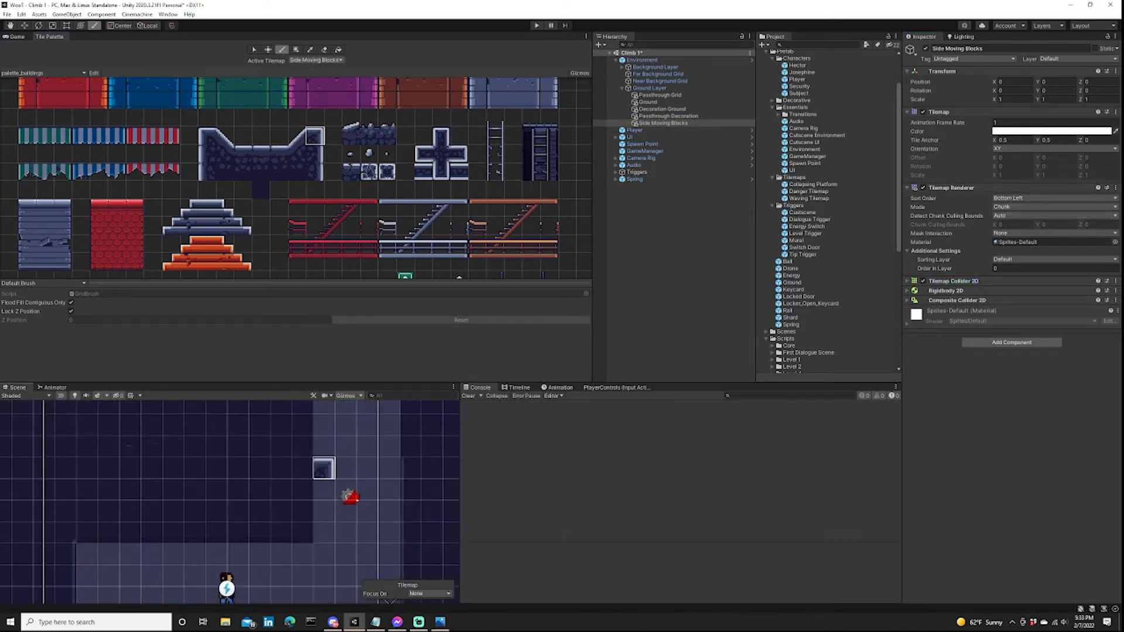
pyautogui.click(324, 468)
pyautogui.press('[')
pyautogui.click(323, 533)
pyautogui.click(324, 490)
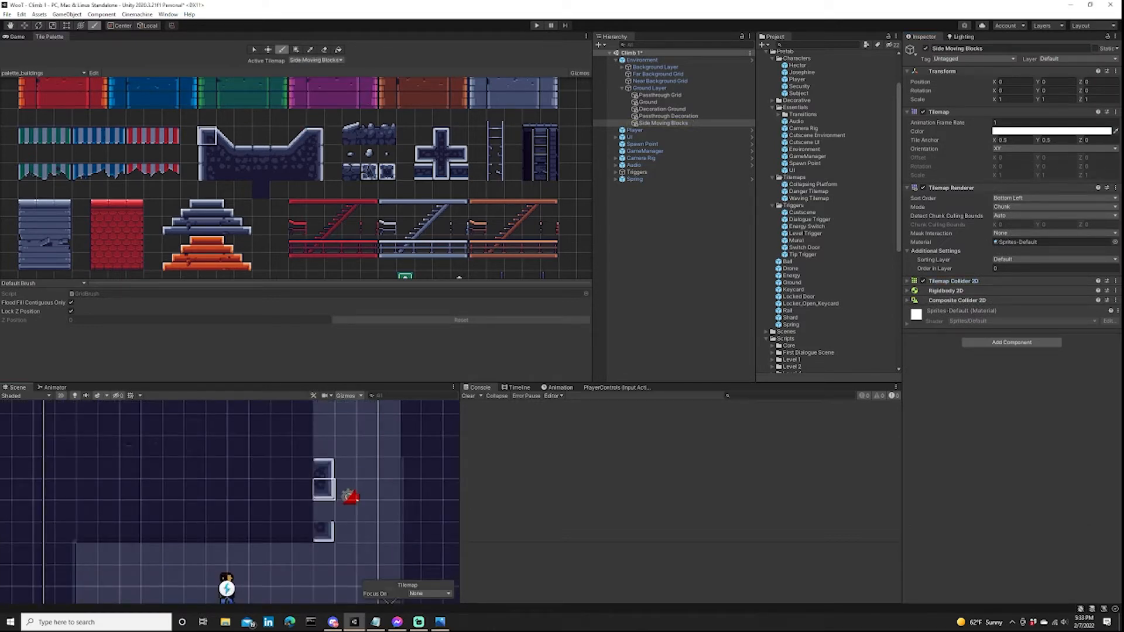
pyautogui.press(']')
pyautogui.click(207, 136)
pyautogui.click(324, 468)
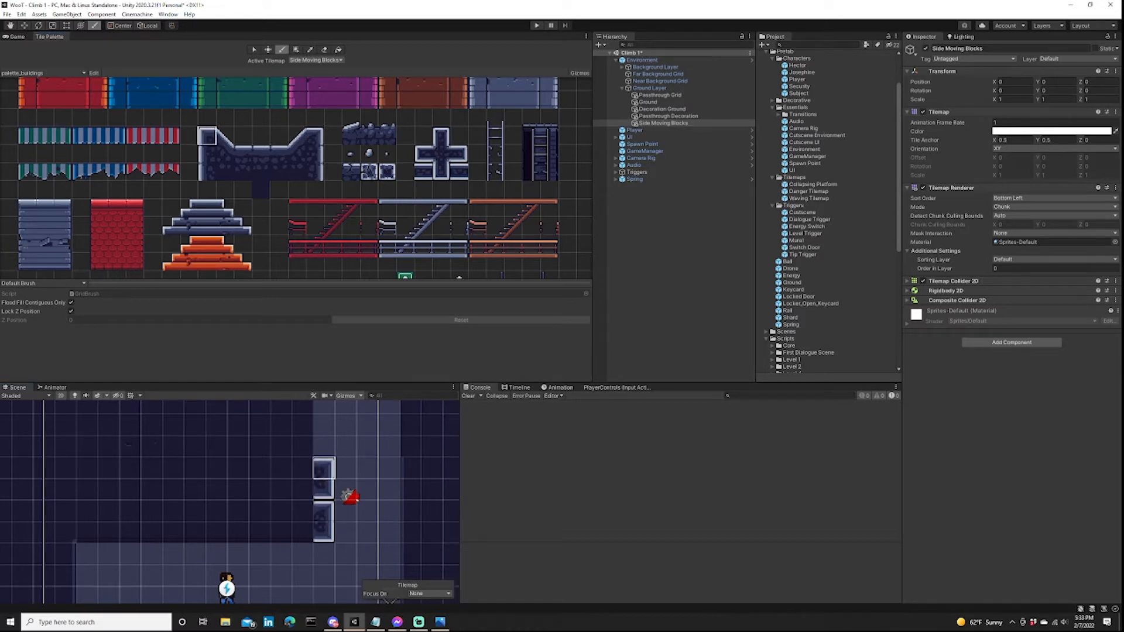
pyautogui.click(314, 136)
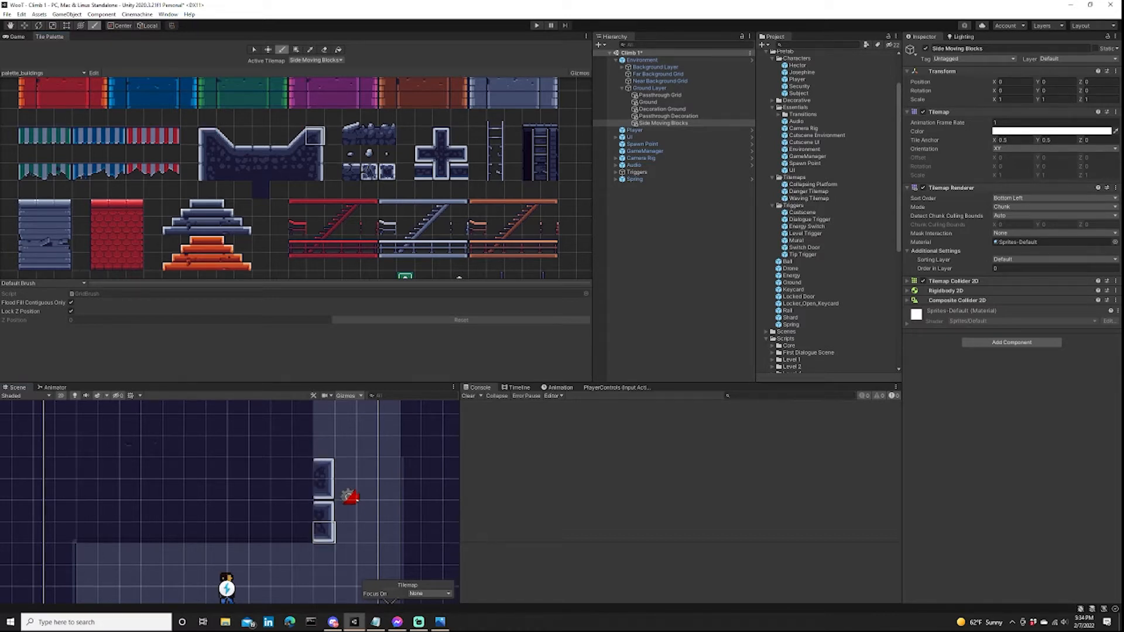
# Extend both stacked blocks leftward to four tiles wide using rotated edge tiles from the stone wall set.
pyautogui.scroll(-3, 305, 493)
pyautogui.click(315, 154)
pyautogui.press('[')
pyautogui.click(302, 527)
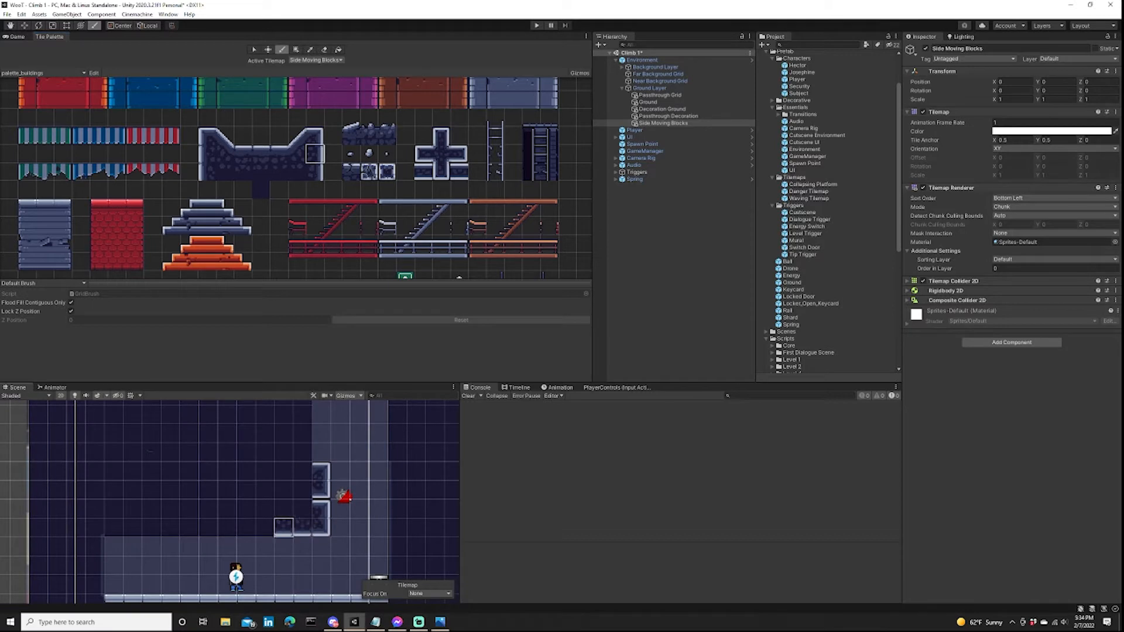
pyautogui.moveTo(284, 527); pyautogui.dragTo(264, 528)
pyautogui.click(207, 153)
pyautogui.moveTo(302, 490)
pyautogui.mouseDown()
pyautogui.moveTo(265, 490)
pyautogui.moveTo(265, 509)
pyautogui.mouseUp()
pyautogui.press('[')
pyautogui.click(302, 471)
pyautogui.click(207, 171)
pyautogui.press('[')
pyautogui.click(303, 508)
pyautogui.moveTo(283, 471); pyautogui.dragTo(264, 472)
pyautogui.scroll(4, 442, 560)
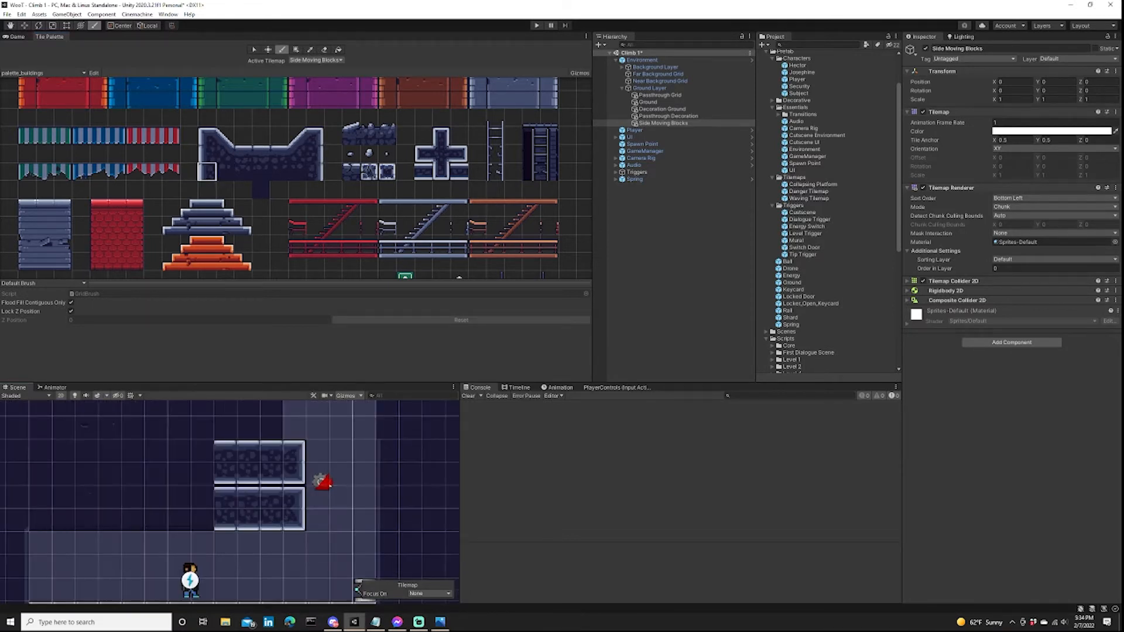
# Try an Order in Layer of -1 on the Side Moving Blocks renderer and restore it to 0.
pyautogui.click(663, 123)
pyautogui.click(1048, 268)
pyautogui.write('-1')
pyautogui.press('BackSpace')
pyautogui.press('BackSpace')
pyautogui.write('0')
pyautogui.click(673, 339)
# Erase the upper part of the wall between the shaft and the windowed room from the Ground tilemap.
pyautogui.scroll(-2, 312, 466)
pyautogui.scroll(-7, 329, 457)
pyautogui.scroll(1, 381, 457)
pyautogui.click(325, 50)
pyautogui.click(316, 60)
pyautogui.click(317, 78)
pyautogui.scroll(-3, 389, 444)
pyautogui.moveTo(389, 443); pyautogui.dragTo(364, 488, button='middle')
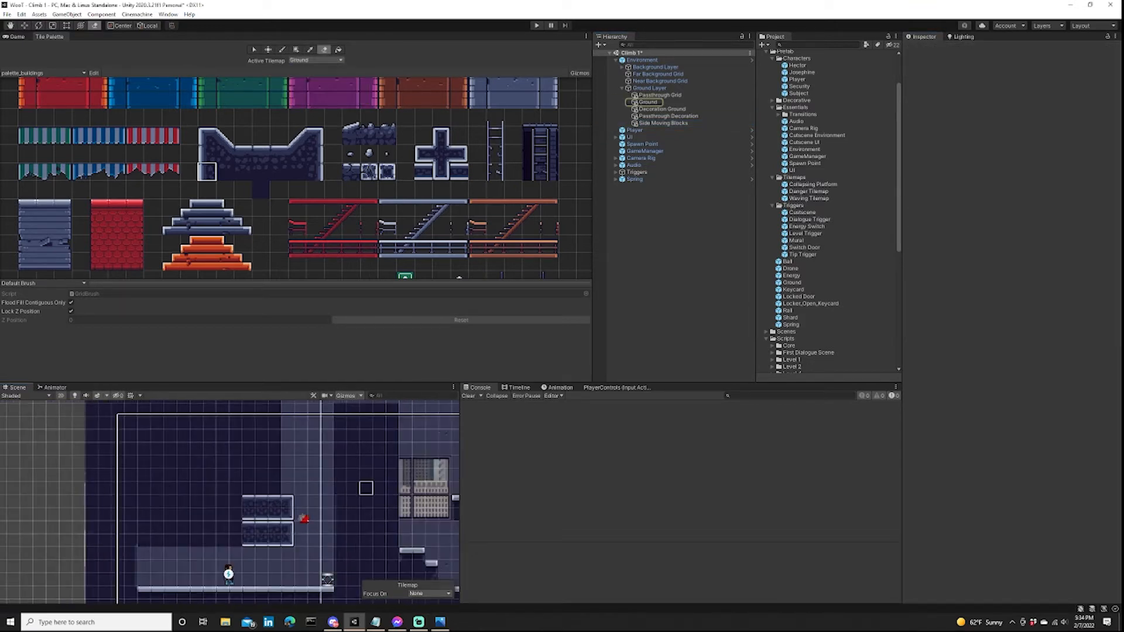
pyautogui.moveTo(340, 489)
pyautogui.mouseDown()
pyautogui.moveTo(392, 488)
pyautogui.moveTo(353, 476)
pyautogui.moveTo(379, 422)
pyautogui.mouseUp()
pyautogui.scroll(-3, 360, 410)
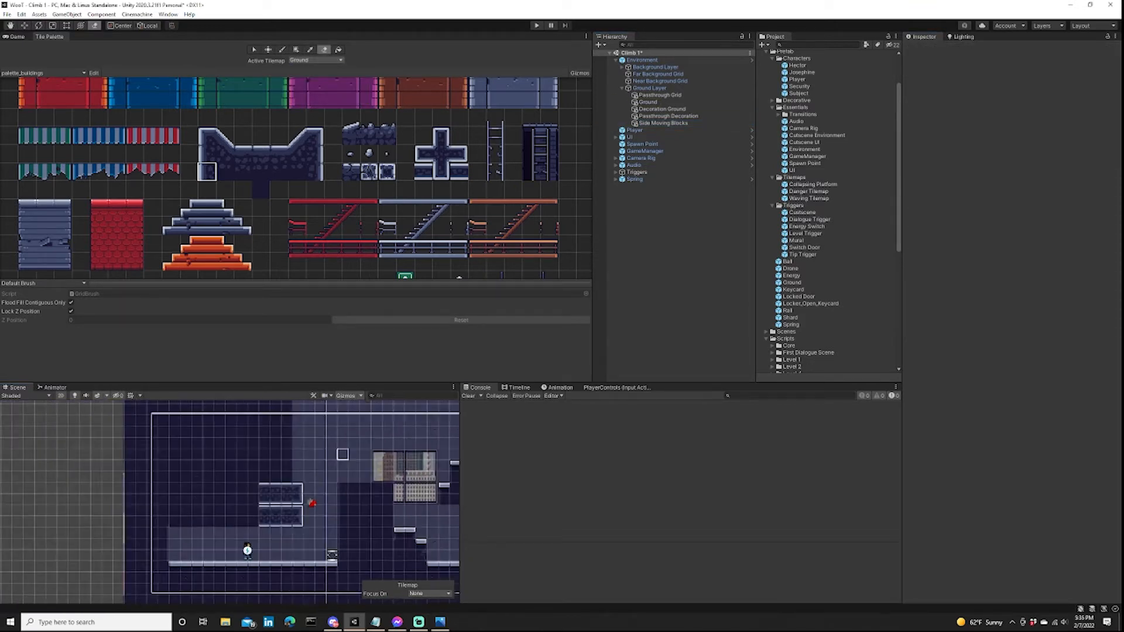
# Compare the painted side-moving blocks in the Game view with the hand-drawn level design image.
pyautogui.click(664, 123)
pyautogui.hotkey('ctrl', 'p')
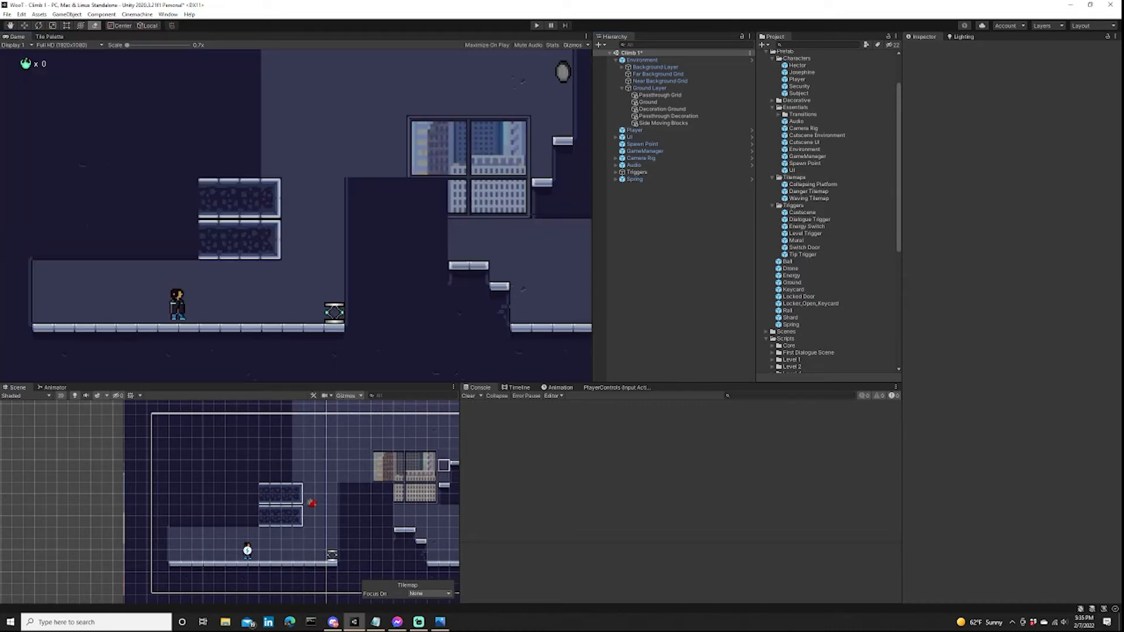
pyautogui.scroll(5, 376, 532)
pyautogui.moveTo(377, 533); pyautogui.dragTo(379, 505, button='middle')
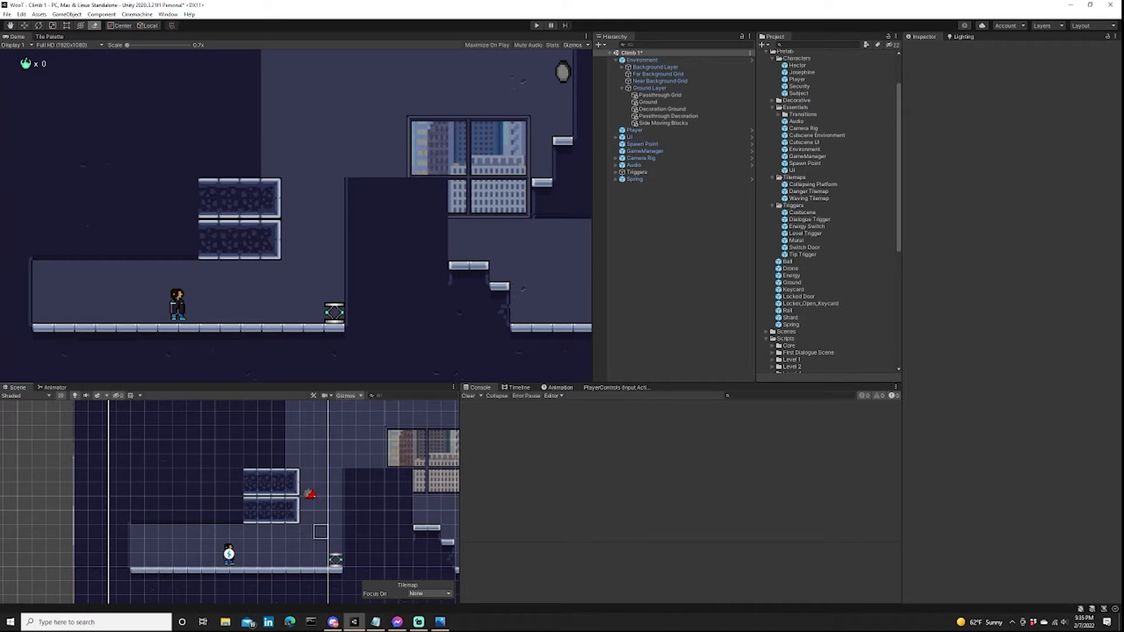
pyautogui.click(668, 116)
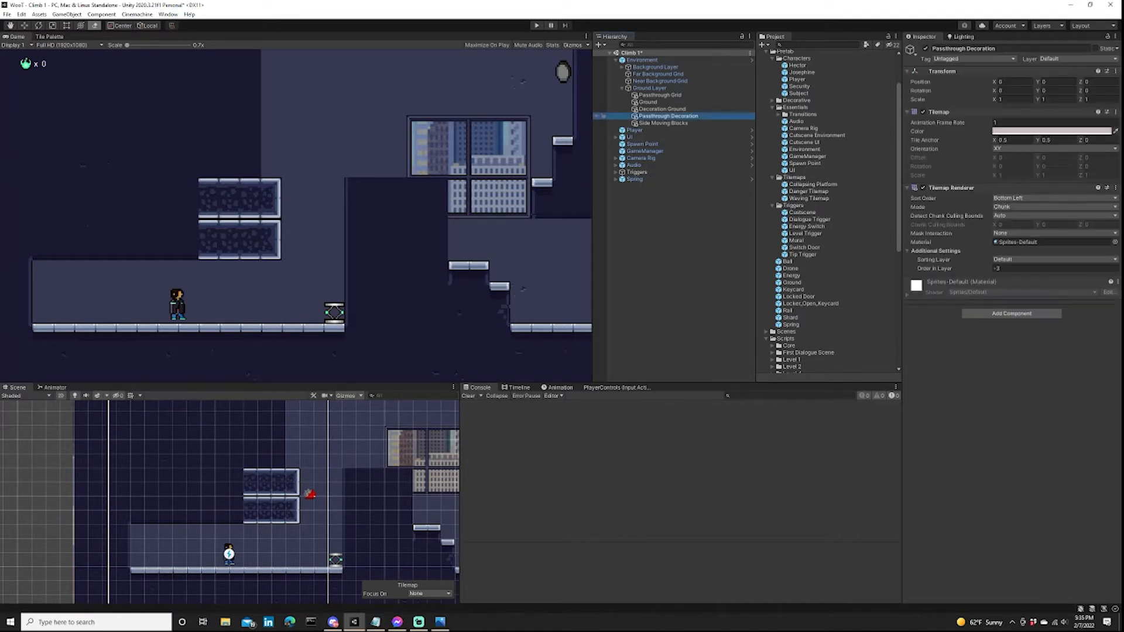
pyautogui.click(663, 122)
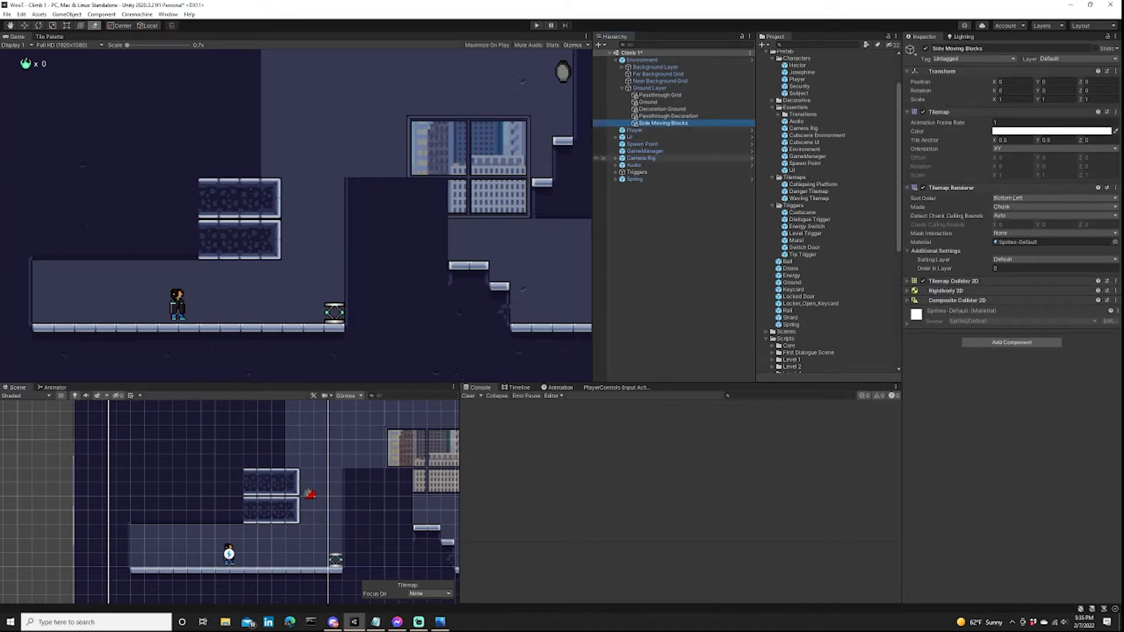
pyautogui.scroll(3, 275, 501)
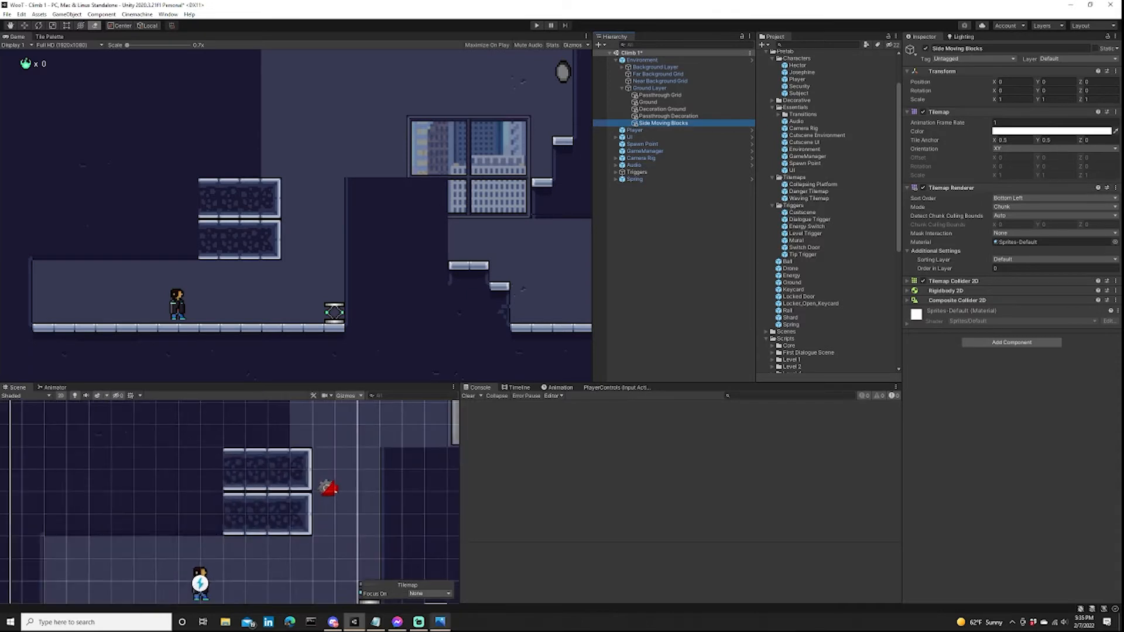
pyautogui.click(440, 622)
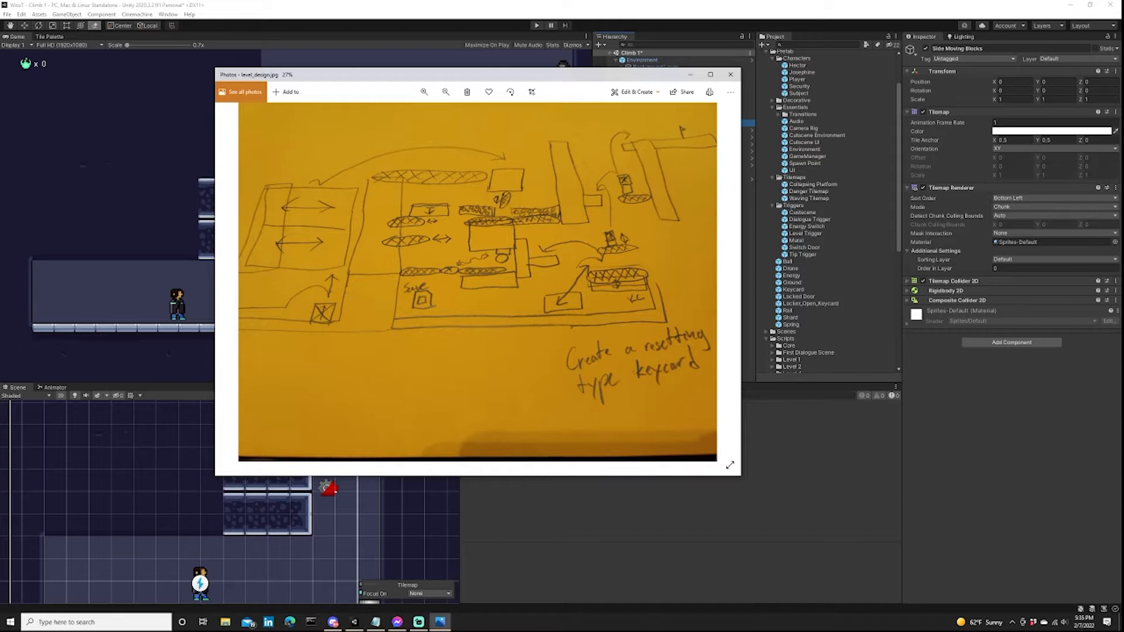
pyautogui.hotkey('alt', 'Tab')
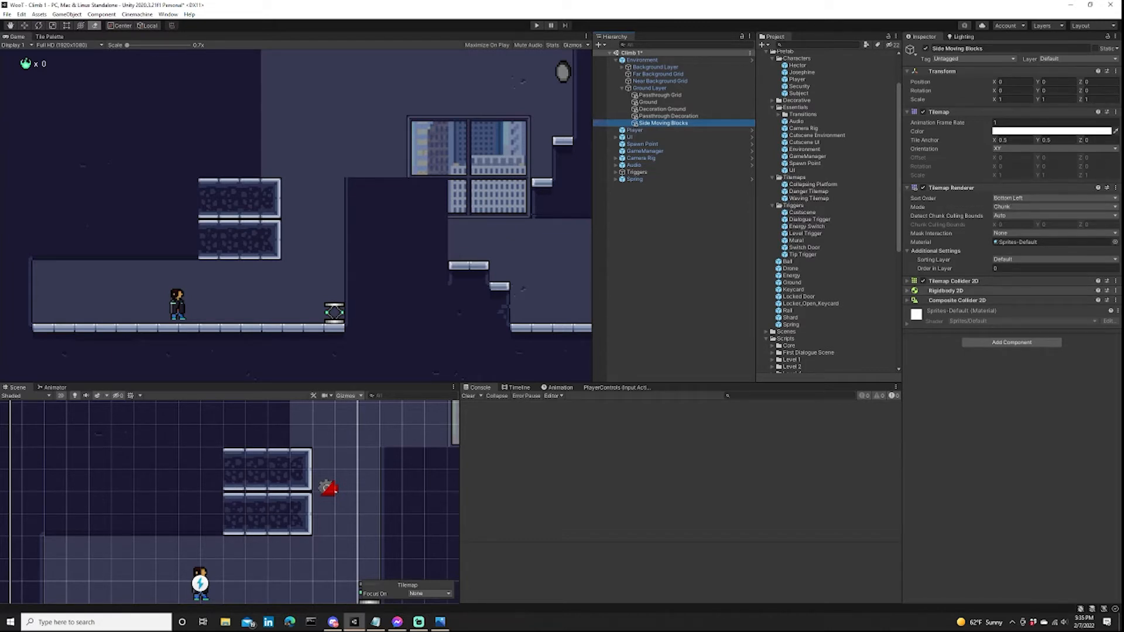
# Turn Used By Composite off and back on in the Tilemap Collider 2D of Side Moving Blocks.
pyautogui.click(946, 291)
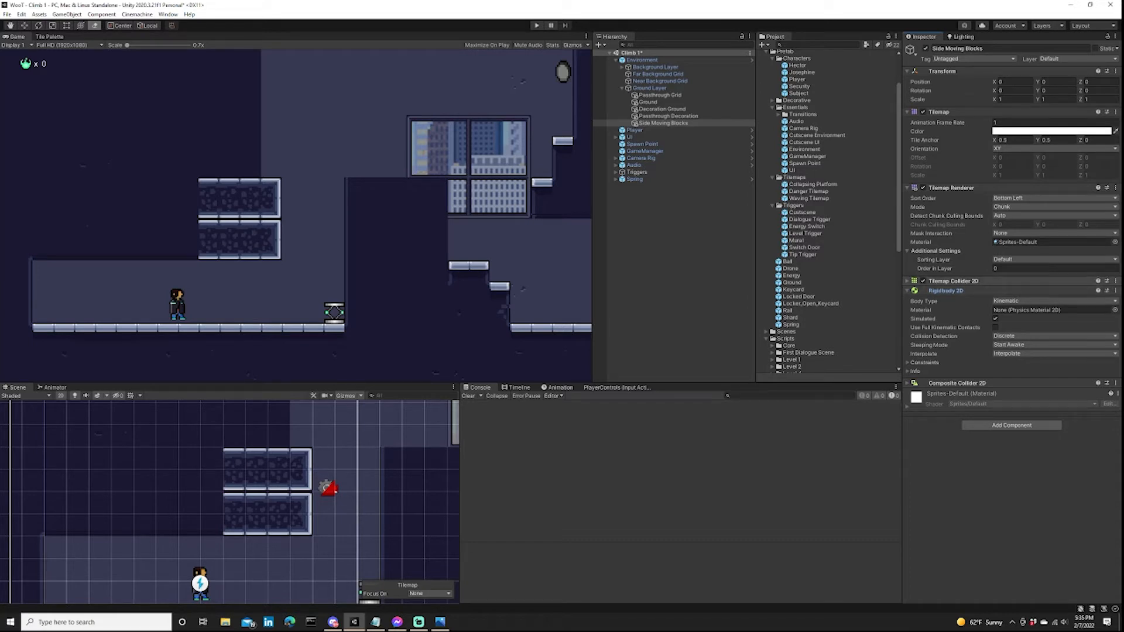
pyautogui.click(953, 281)
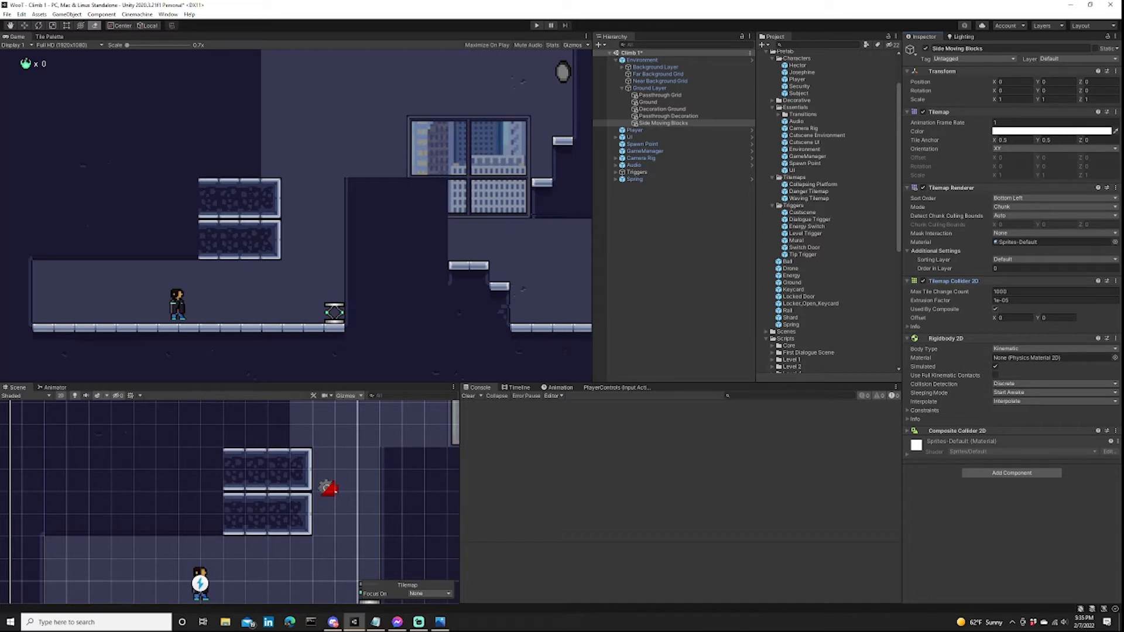
pyautogui.click(995, 309)
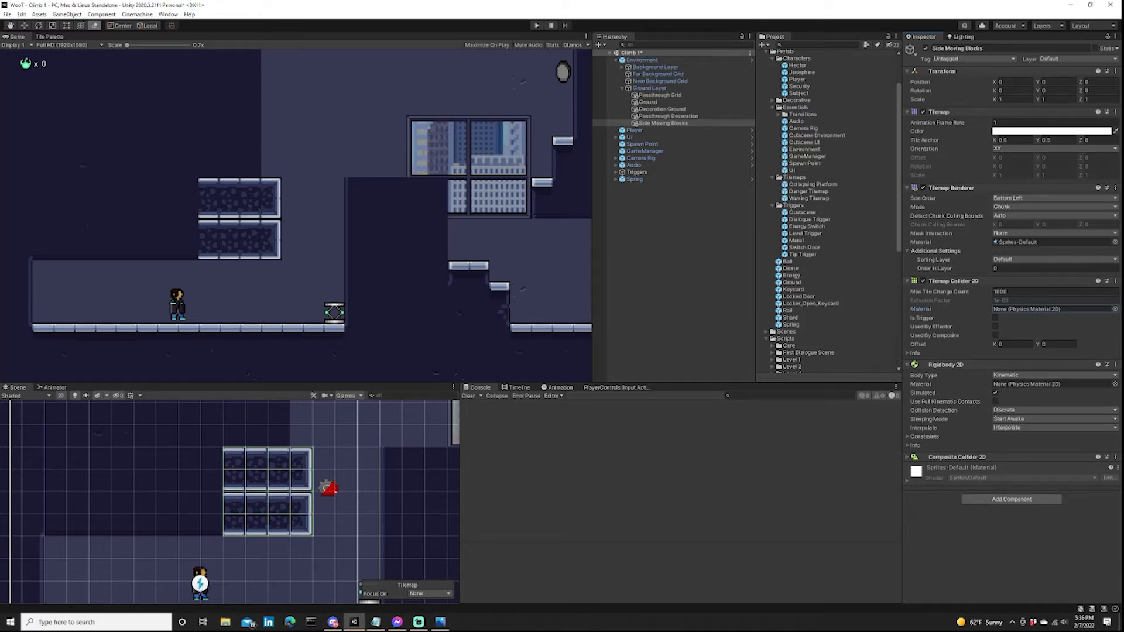
pyautogui.click(996, 336)
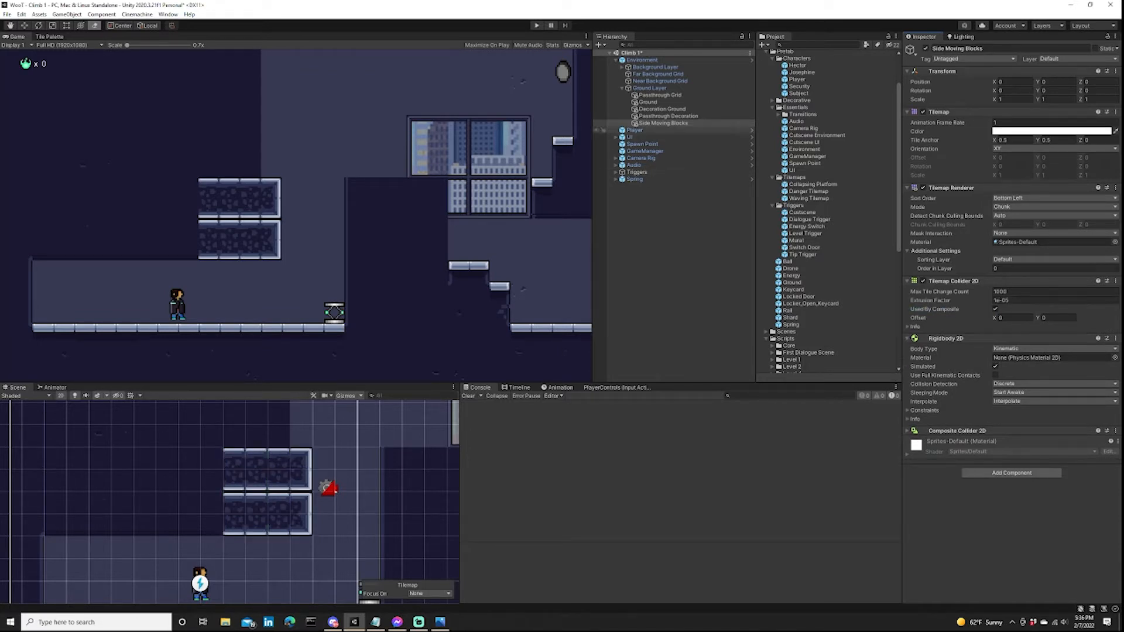
# Review the Composite Collider 2D settings of Side Moving Blocks and collapse the tilemap's physics components.
pyautogui.click(663, 124)
pyautogui.scroll(-10, 343, 489)
pyautogui.scroll(-3, 356, 485)
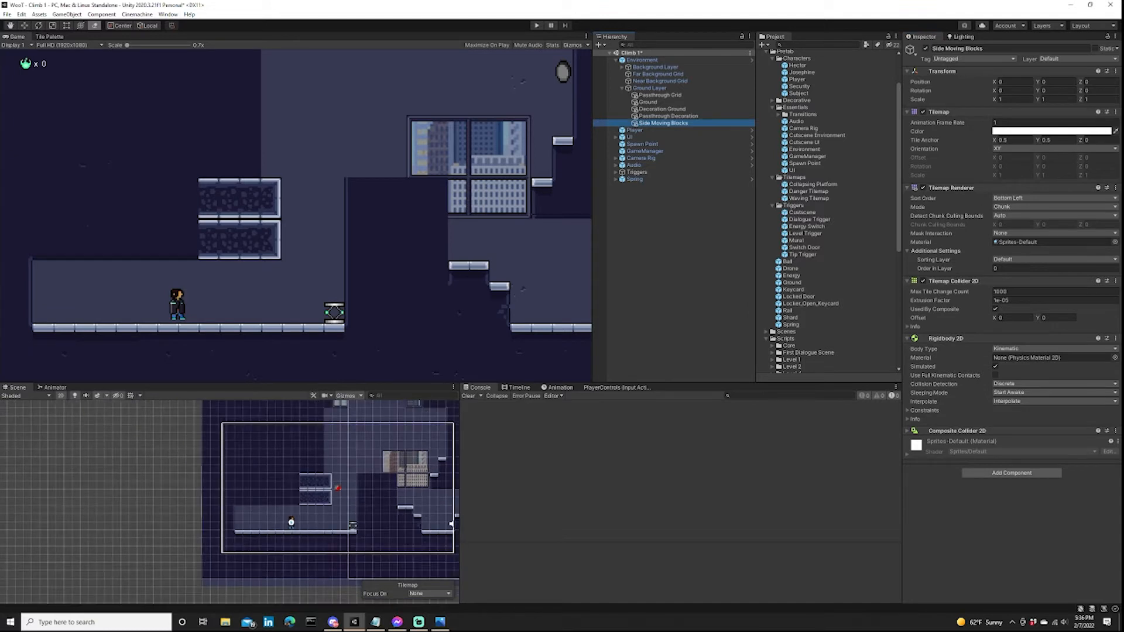
pyautogui.click(960, 431)
pyautogui.scroll(1, 328, 495)
pyautogui.scroll(3, 327, 495)
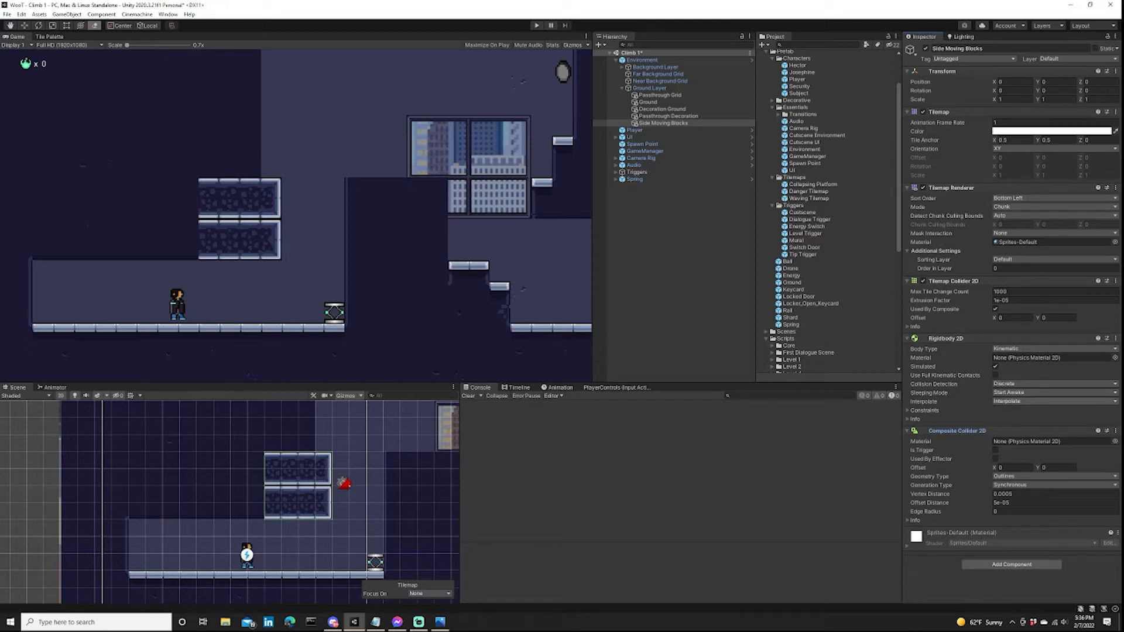
pyautogui.click(945, 338)
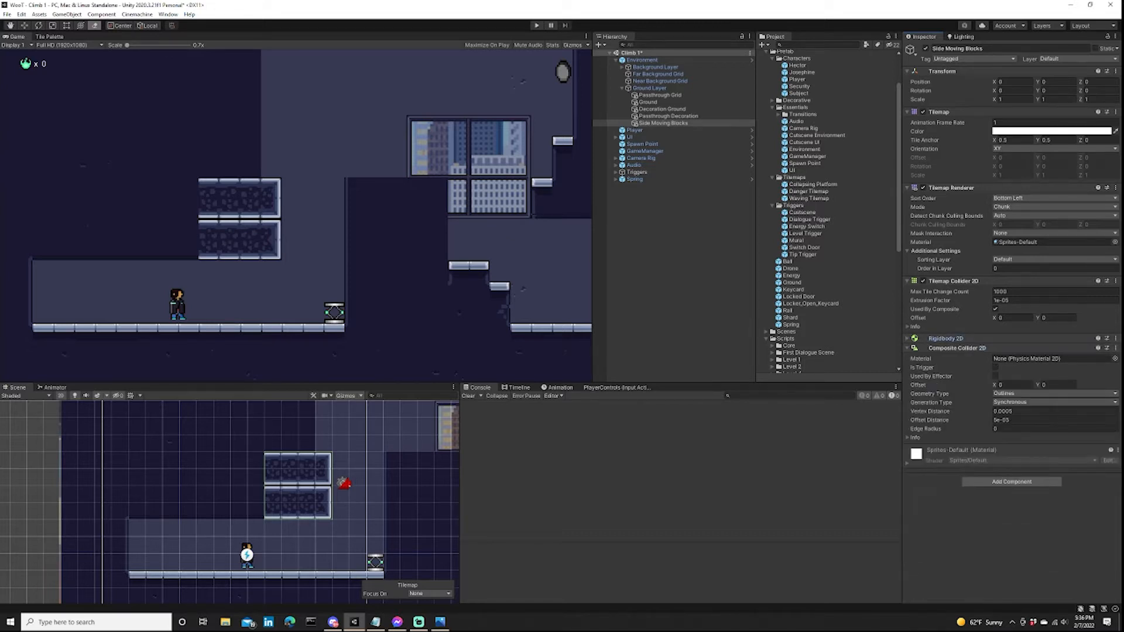
pyautogui.click(954, 281)
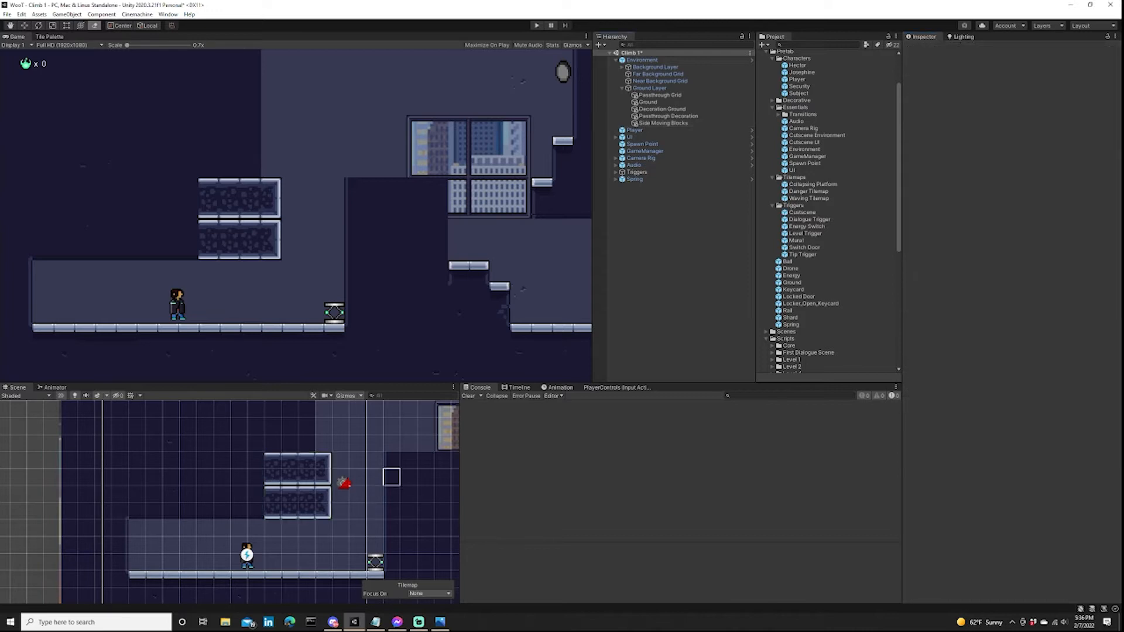
# Attach the PingPongPlatform script from the Platforms scripts folder to the Side Moving Blocks tilemap.
pyautogui.click(664, 123)
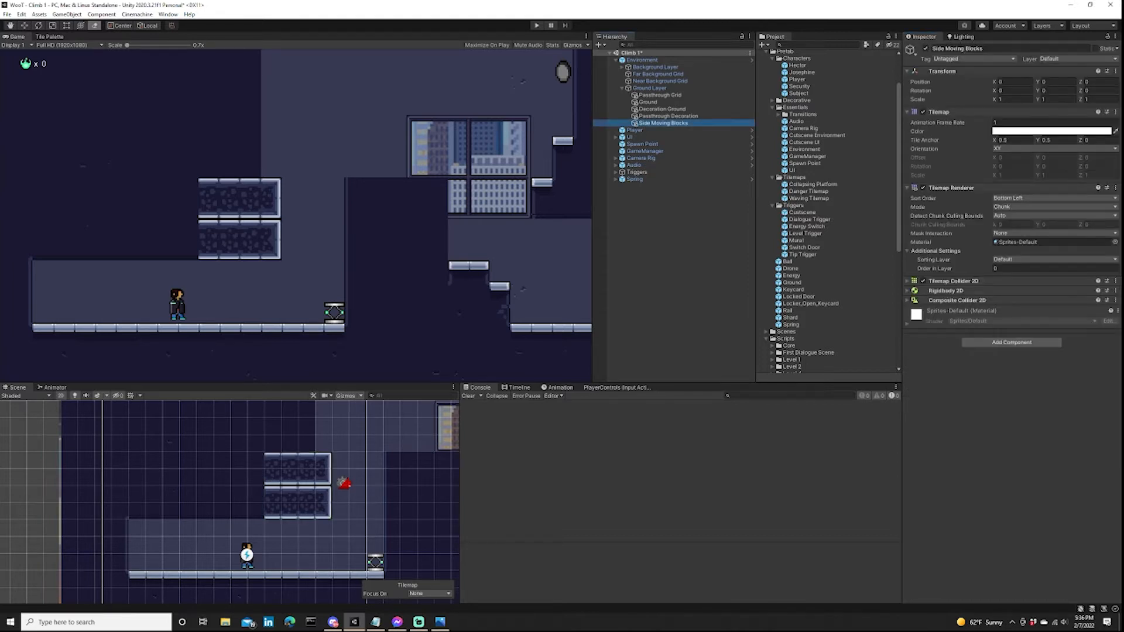
pyautogui.scroll(-5, 825, 210)
pyautogui.scroll(-1, 826, 210)
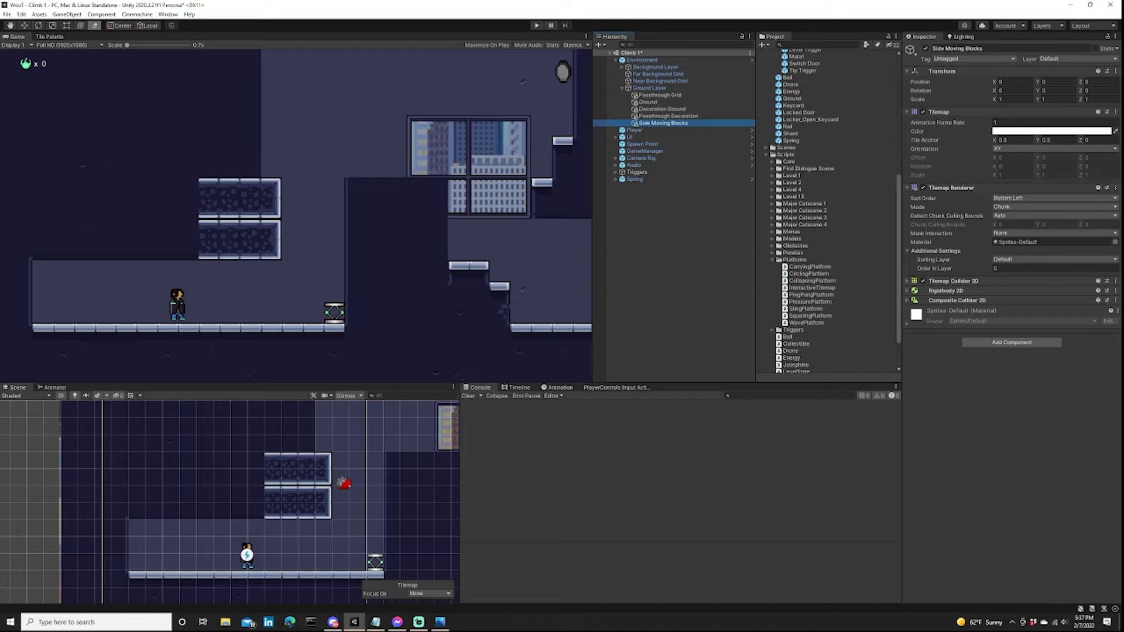
pyautogui.click(811, 295)
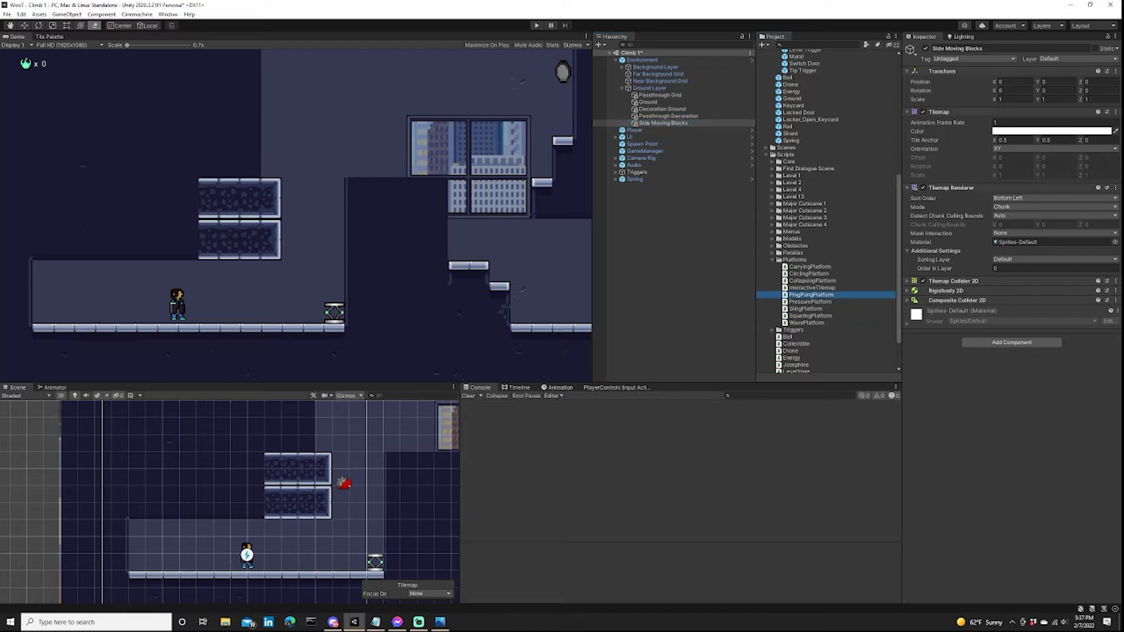
pyautogui.moveTo(812, 296); pyautogui.dragTo(1007, 327)
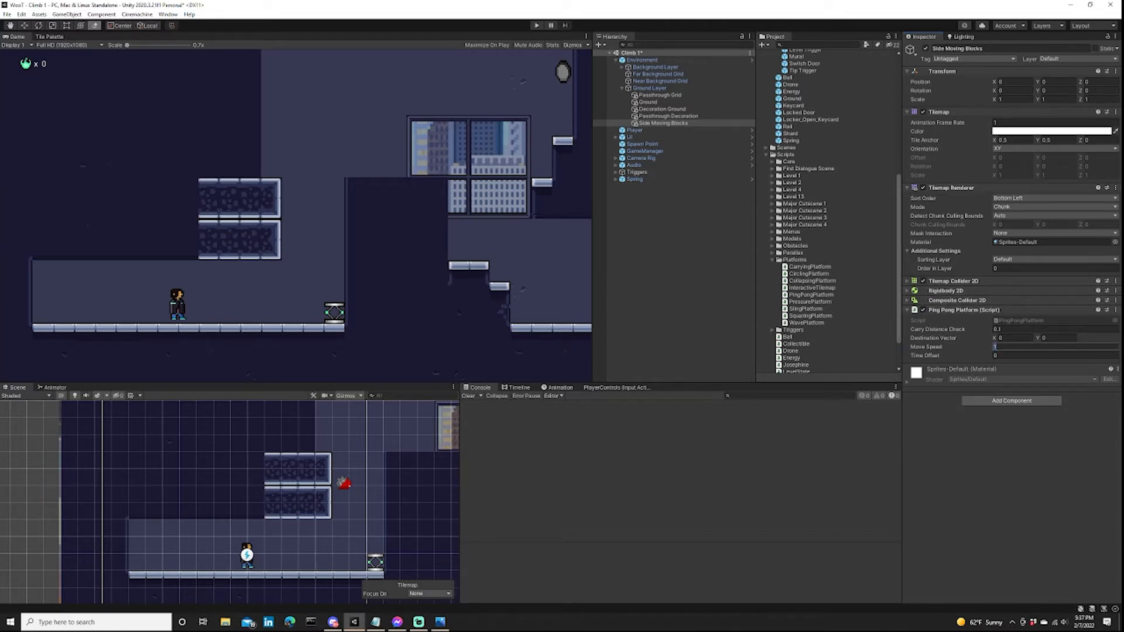
# Set the X component of the Ping Pong Platform's Destination Vector to 3 on Side Moving Blocks and clear the selection.
pyautogui.click(680, 252)
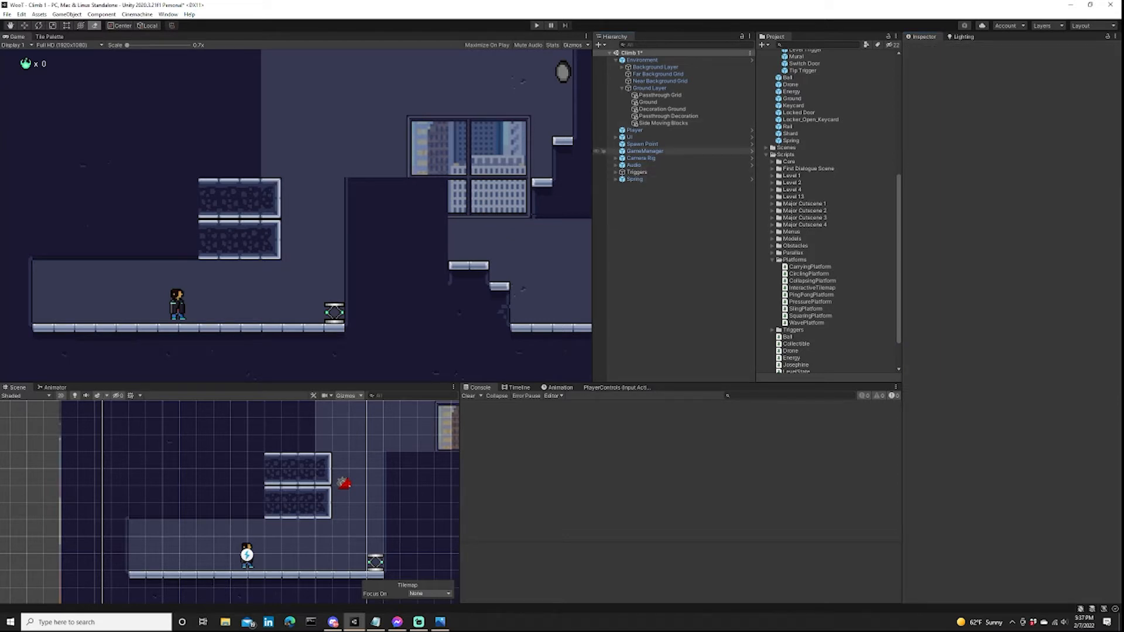
pyautogui.click(663, 123)
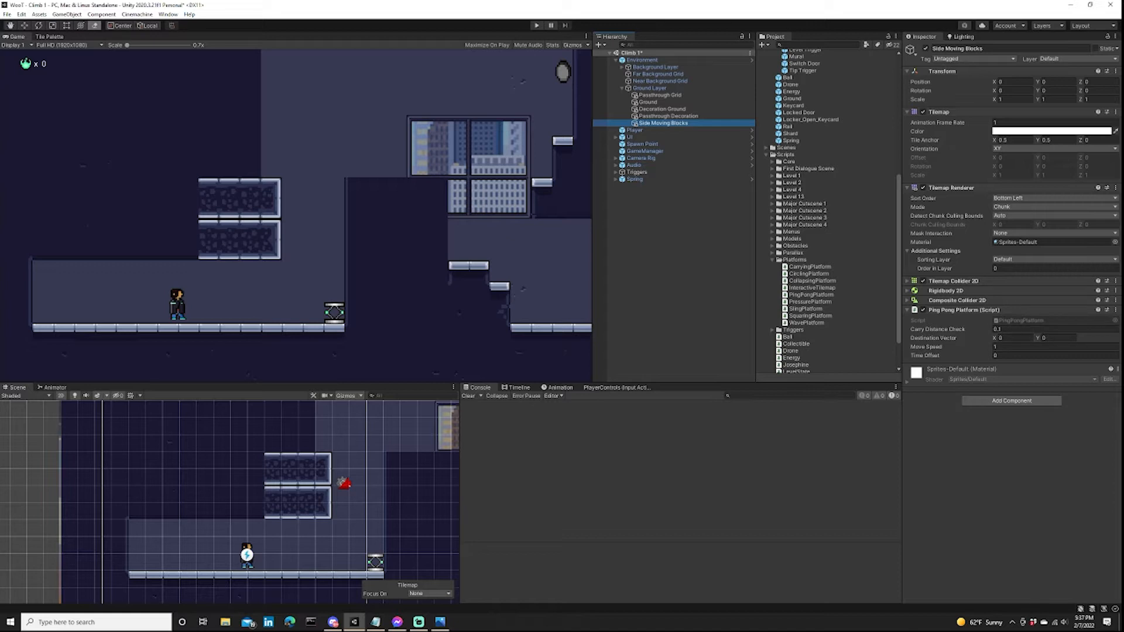
pyautogui.click(997, 329)
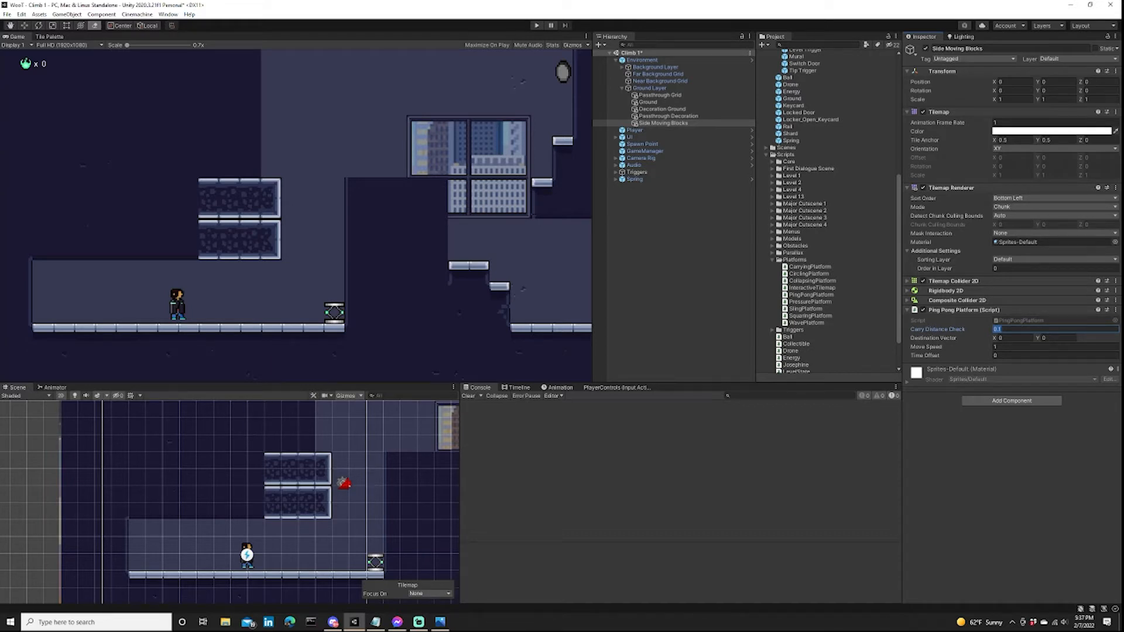
pyautogui.scroll(2, 351, 479)
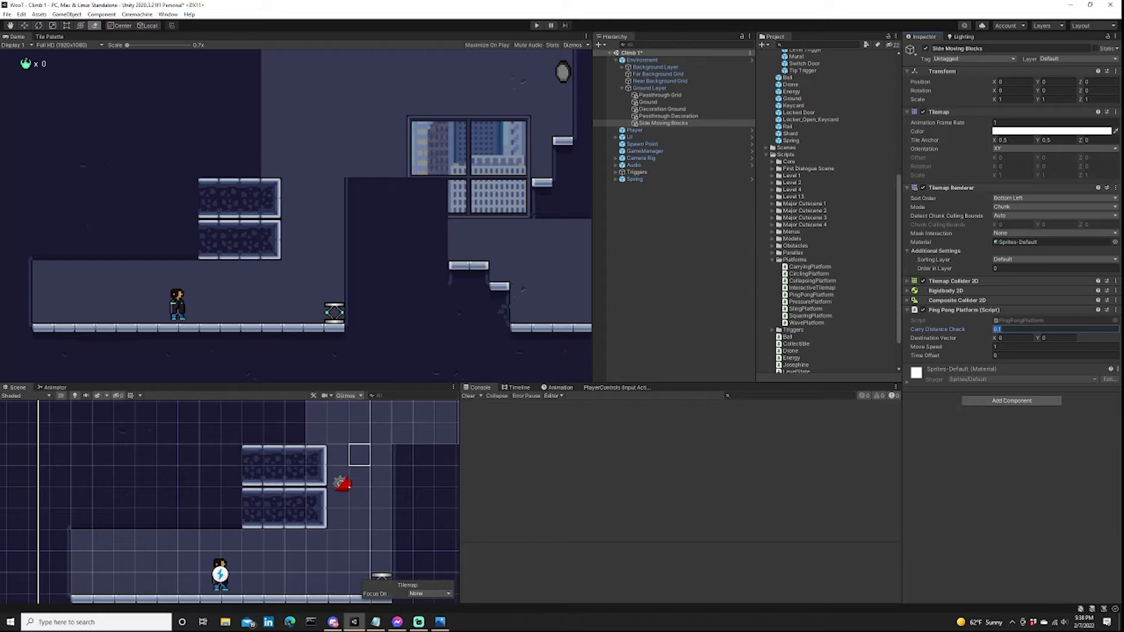
pyautogui.click(1015, 338)
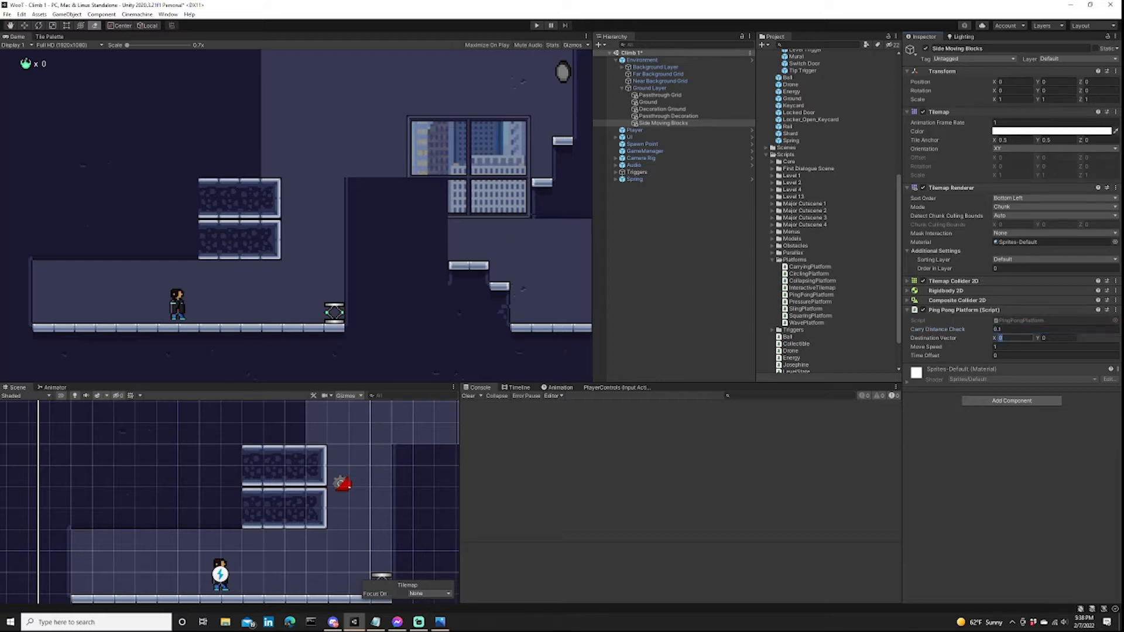
pyautogui.write('3')
pyautogui.press('Tab')
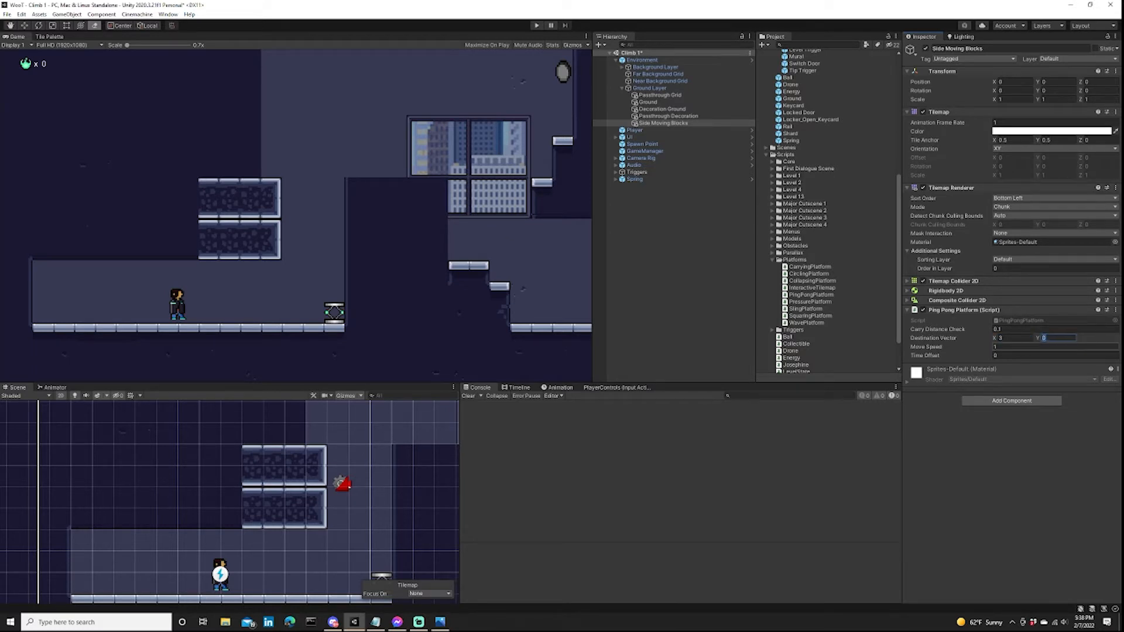
pyautogui.click(691, 445)
pyautogui.click(679, 305)
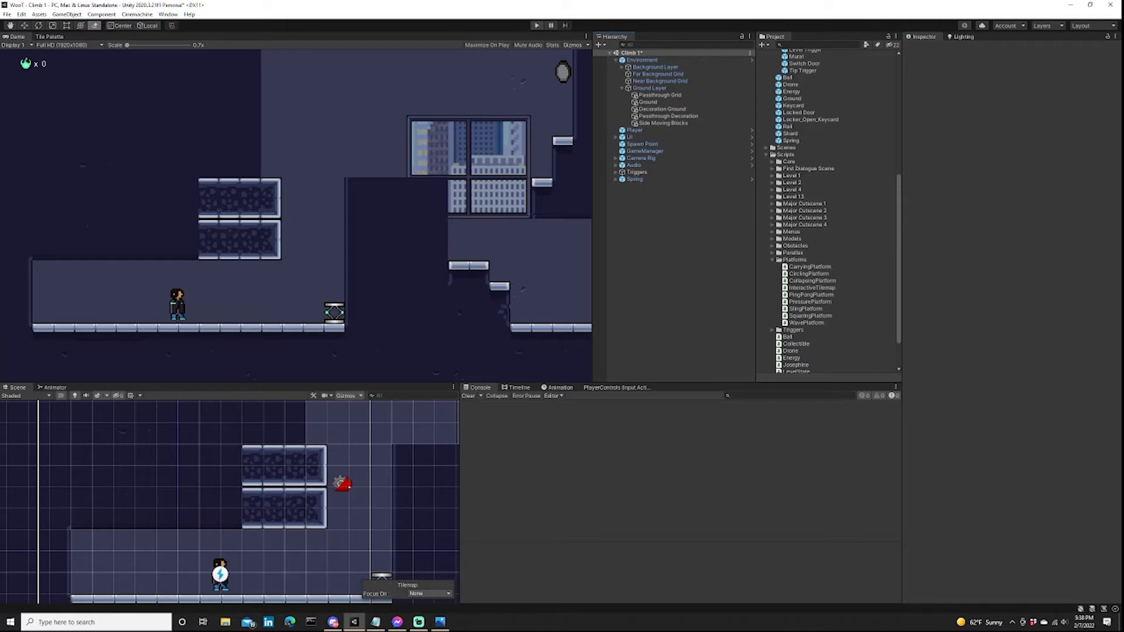
# Play the level briefly to watch the blocks move, and set the Ping Pong Platform's Move Speed to 2 on Side Moving Blocks.
pyautogui.click(537, 25)
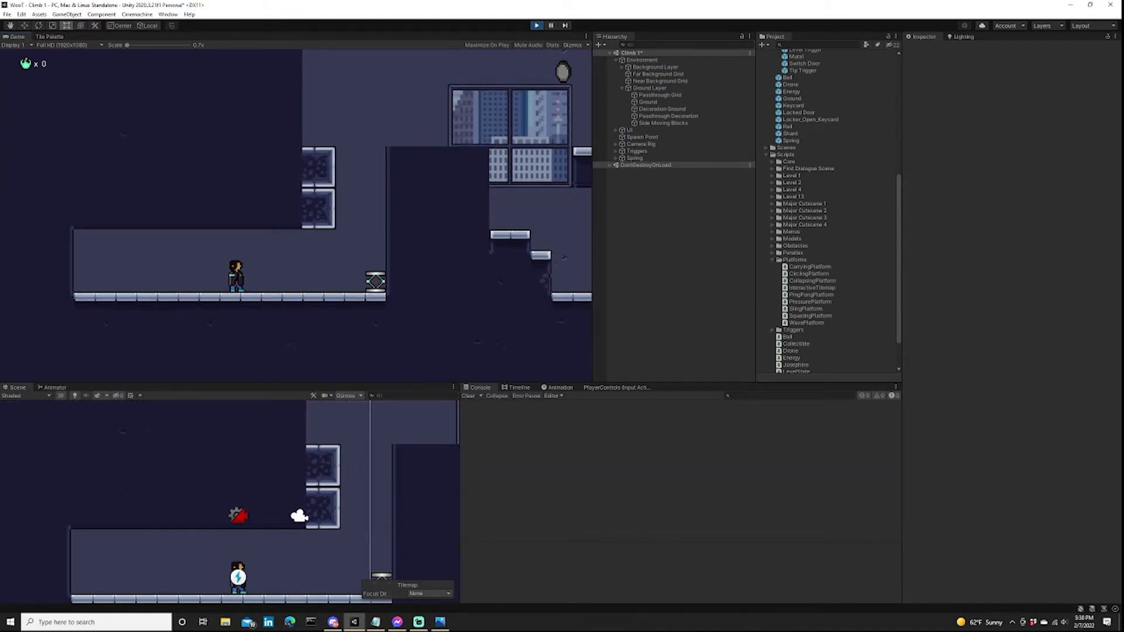
pyautogui.hotkey('ctrl', 'p')
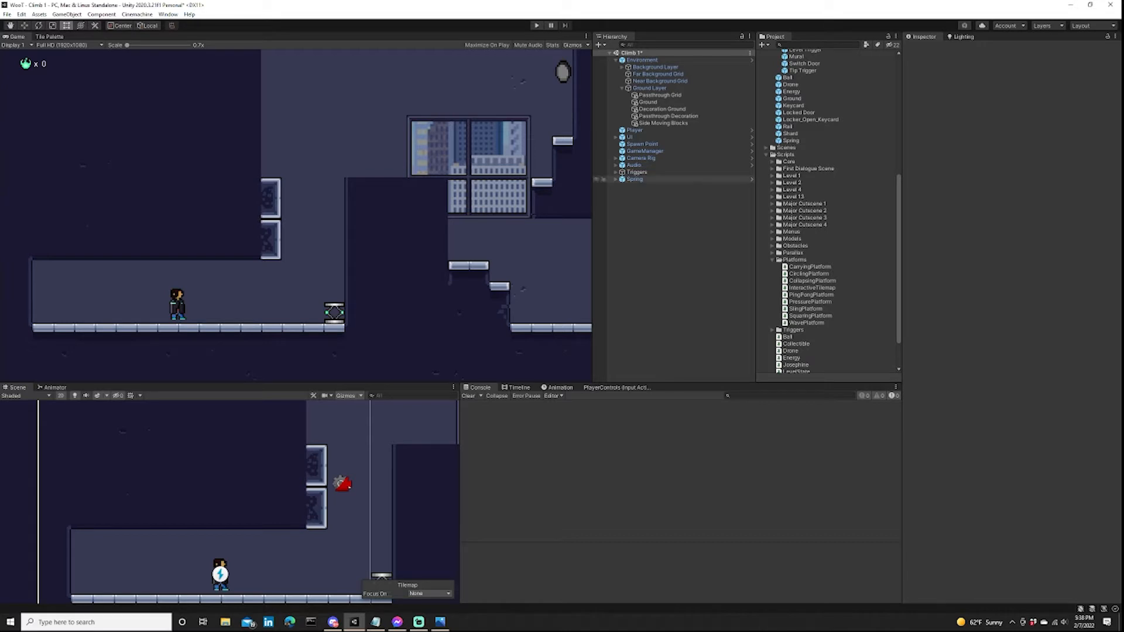
pyautogui.click(663, 123)
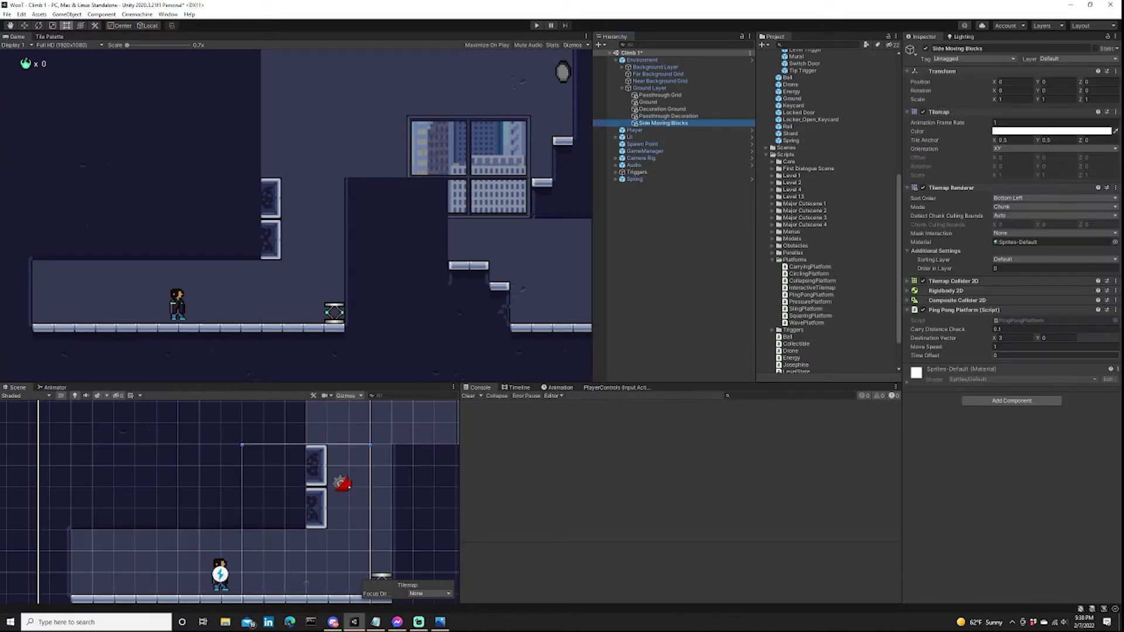
pyautogui.click(1030, 347)
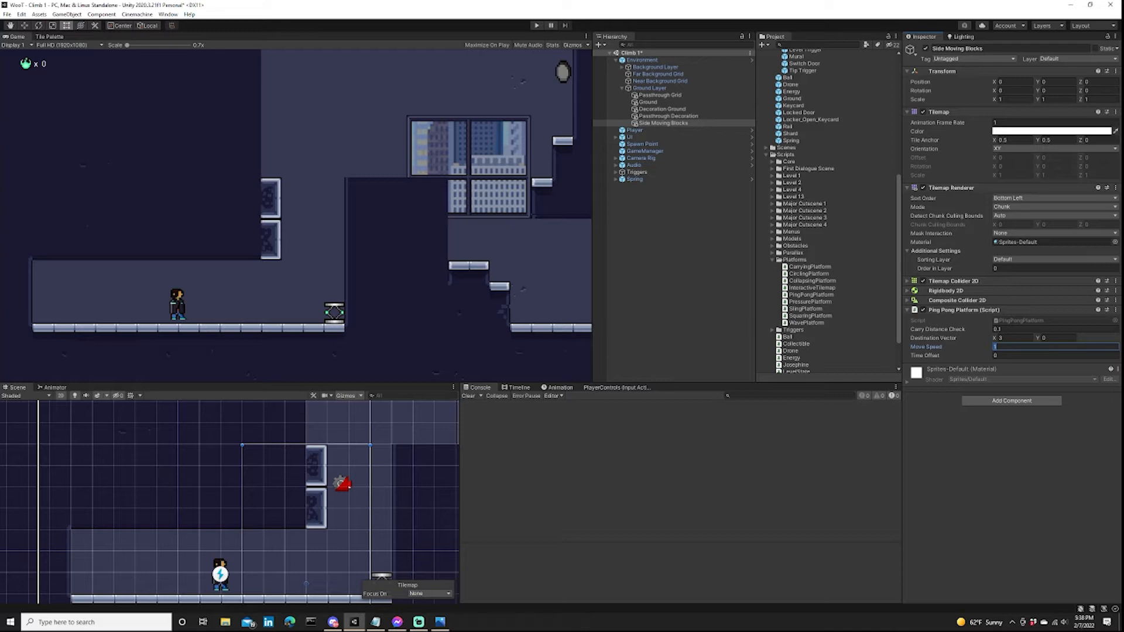
pyautogui.write('2')
pyautogui.click(673, 264)
# Play-test the level by walking the character to the spring and launching up the shaft past the moving blocks.
pyautogui.hotkey('ctrl', 'p')
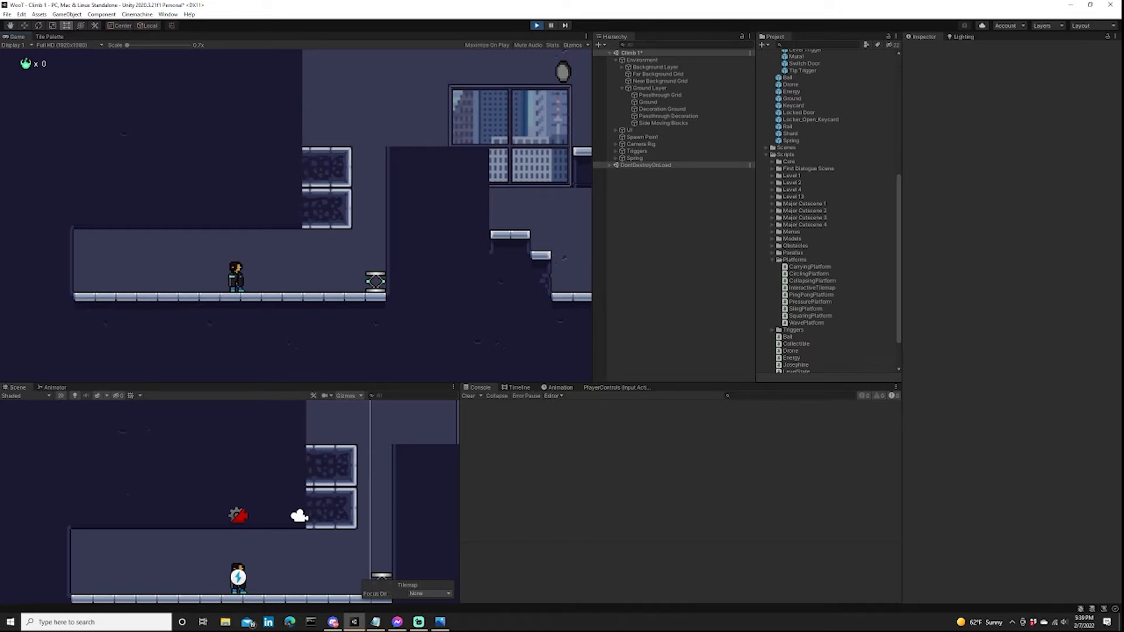
pyautogui.press('d')
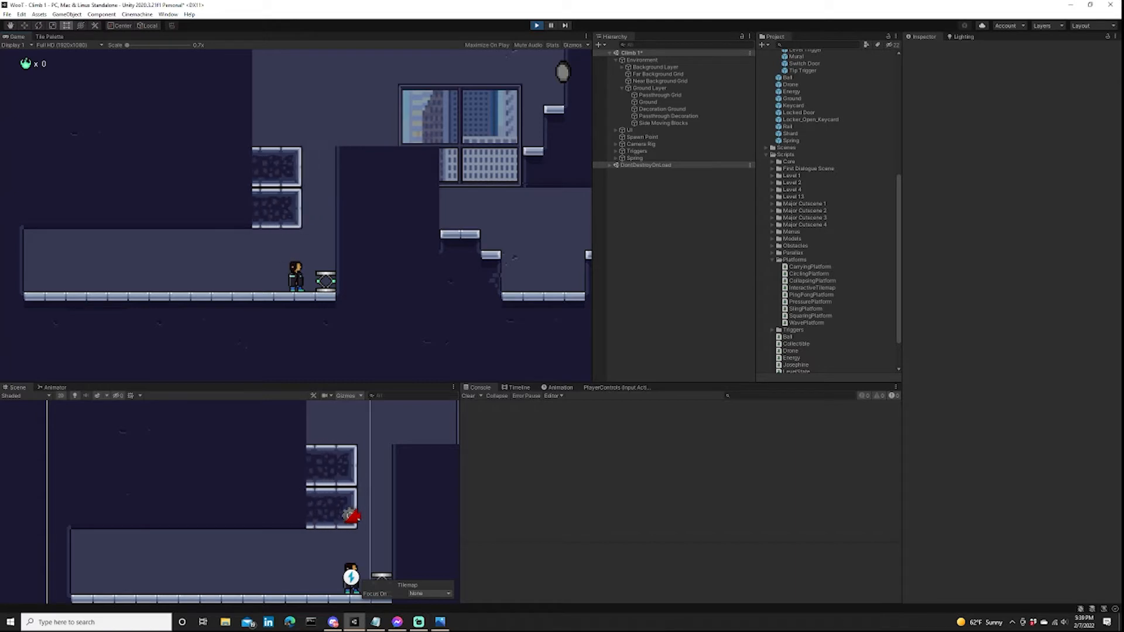
pyautogui.press('d')
pyautogui.press('a')
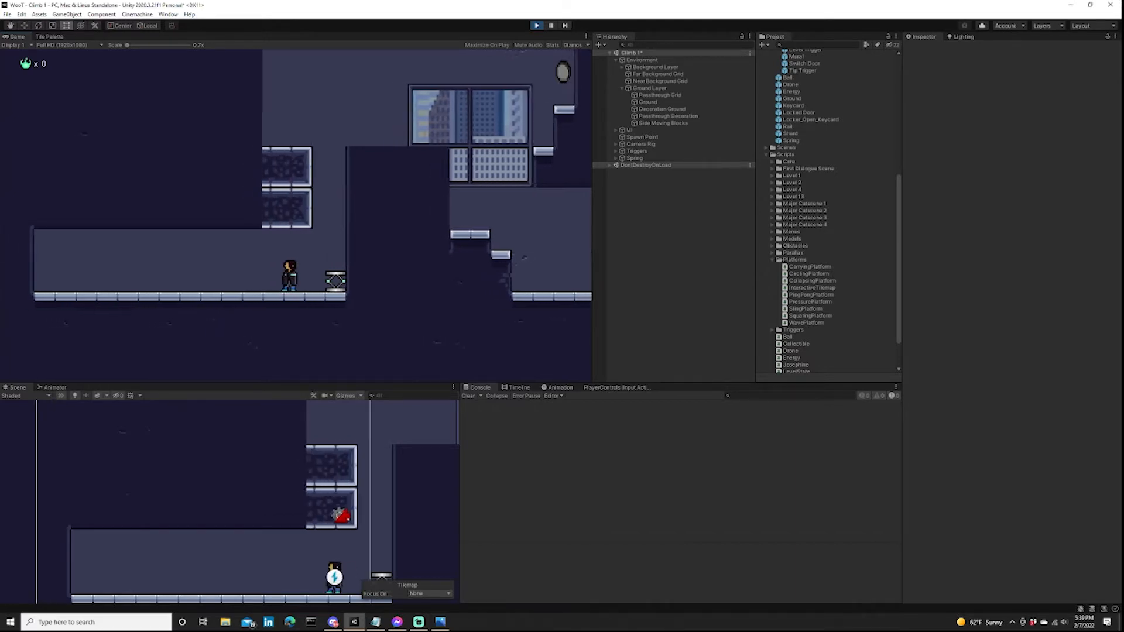
pyautogui.press('d')
pyautogui.press('a')
pyautogui.press('d')
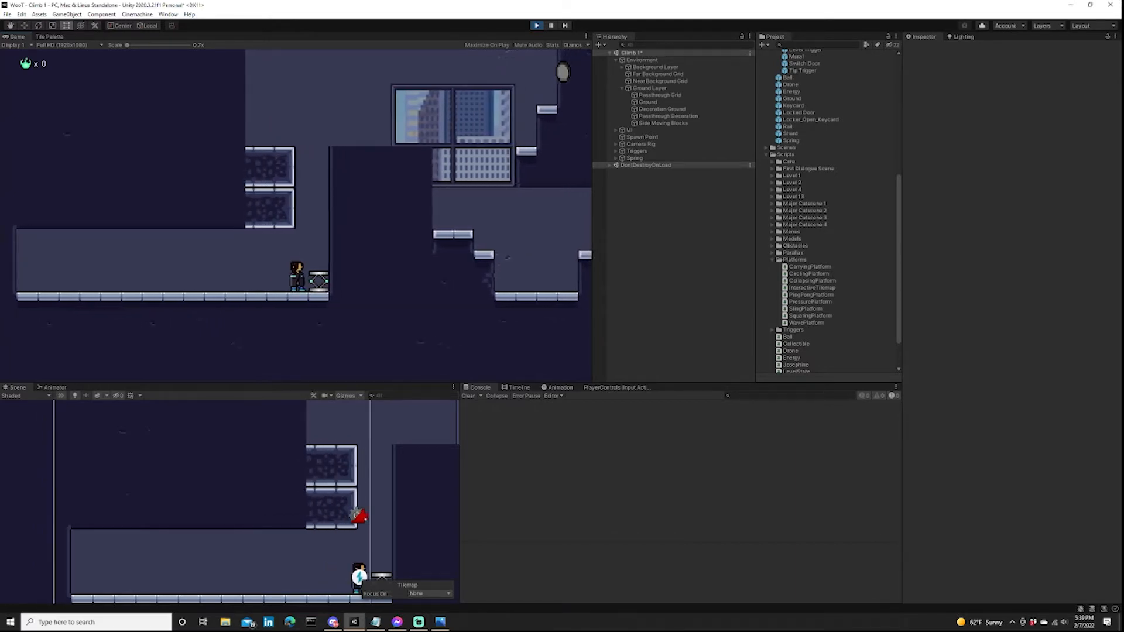
pyautogui.press('space')
pyautogui.press('d')
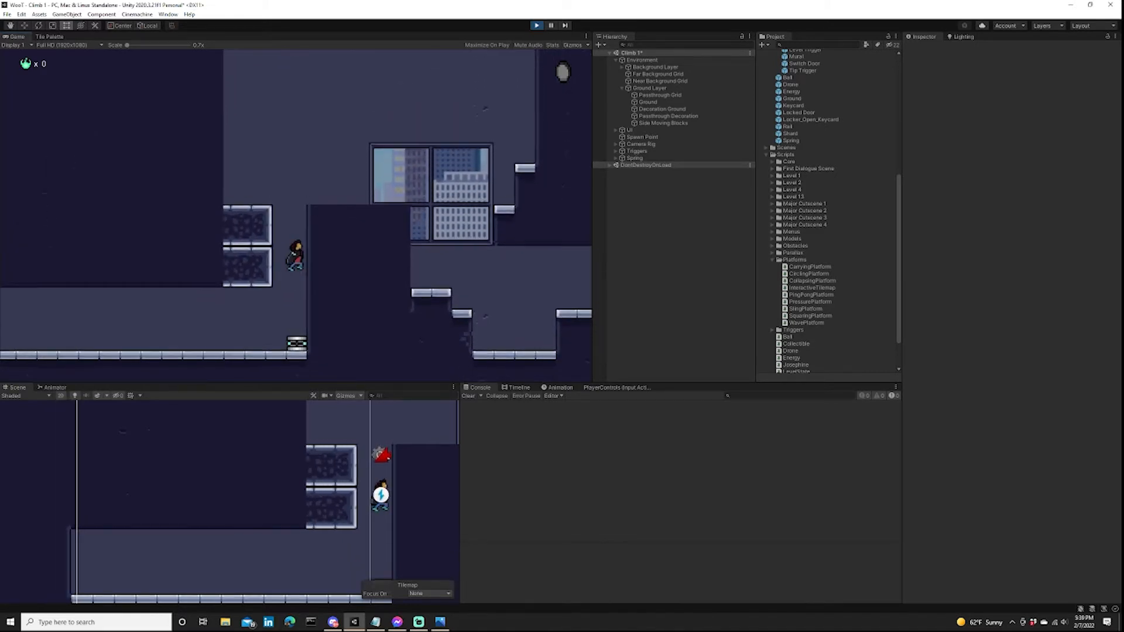
pyautogui.press('d')
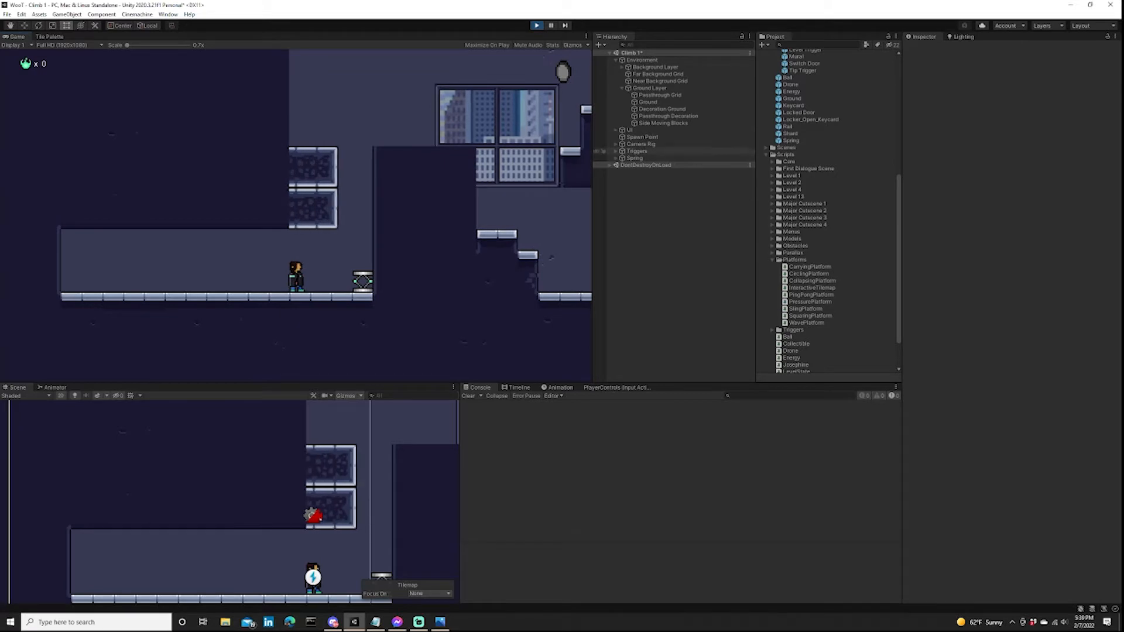
# Set the Move Speed of Side Moving Blocks to 6 during play and test the character's run toward the spring.
pyautogui.click(664, 123)
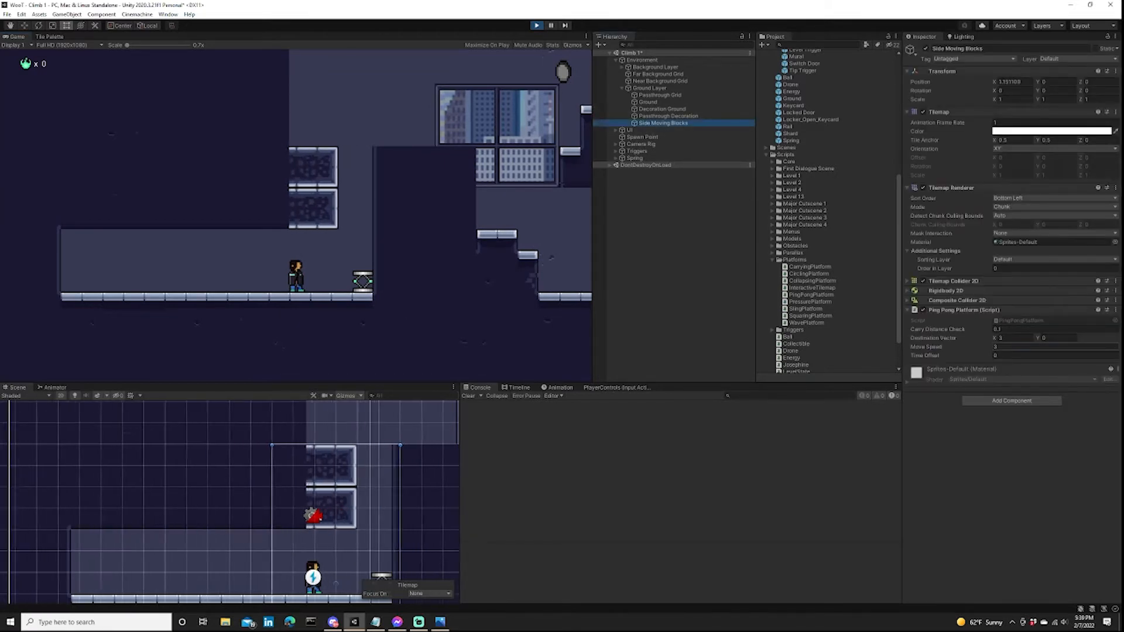
pyautogui.click(1037, 347)
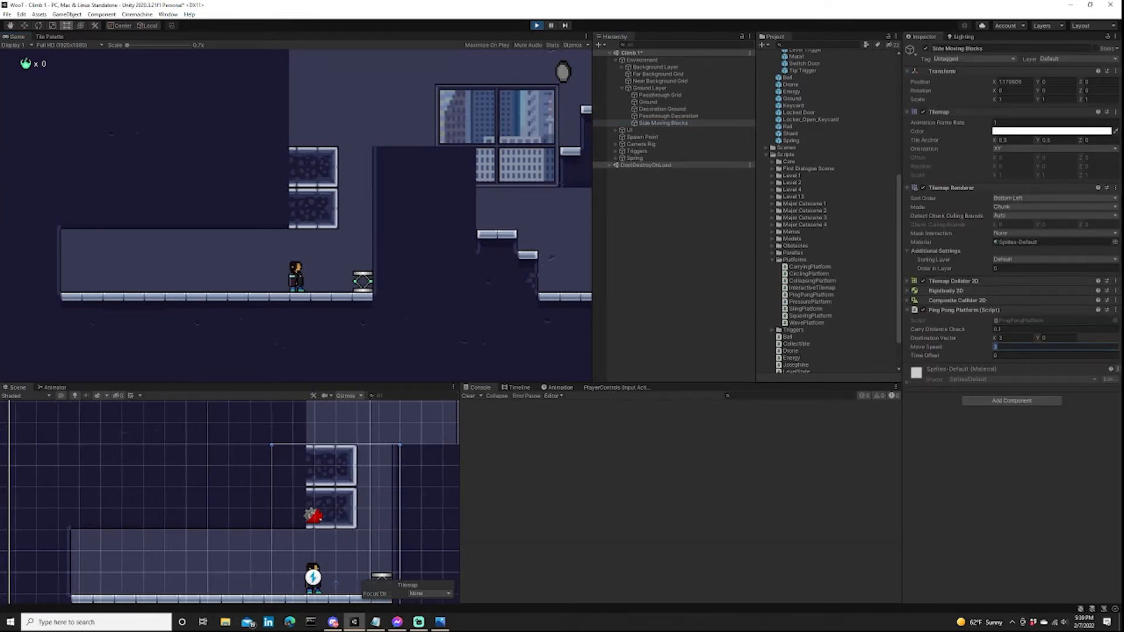
pyautogui.write('6')
pyautogui.press('Return')
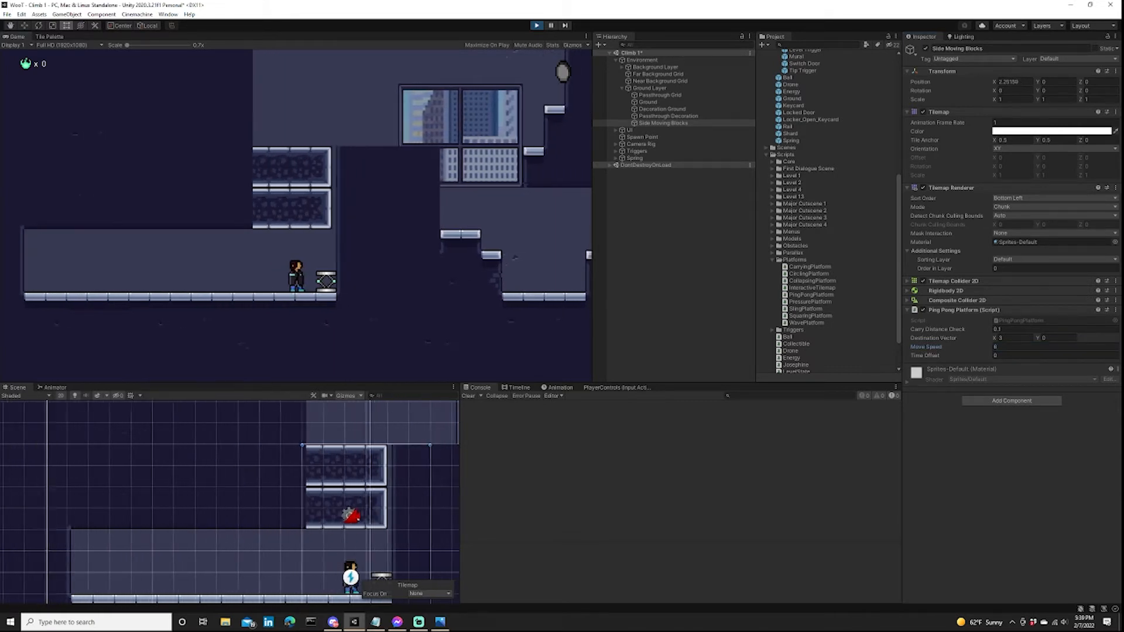
pyautogui.press('space')
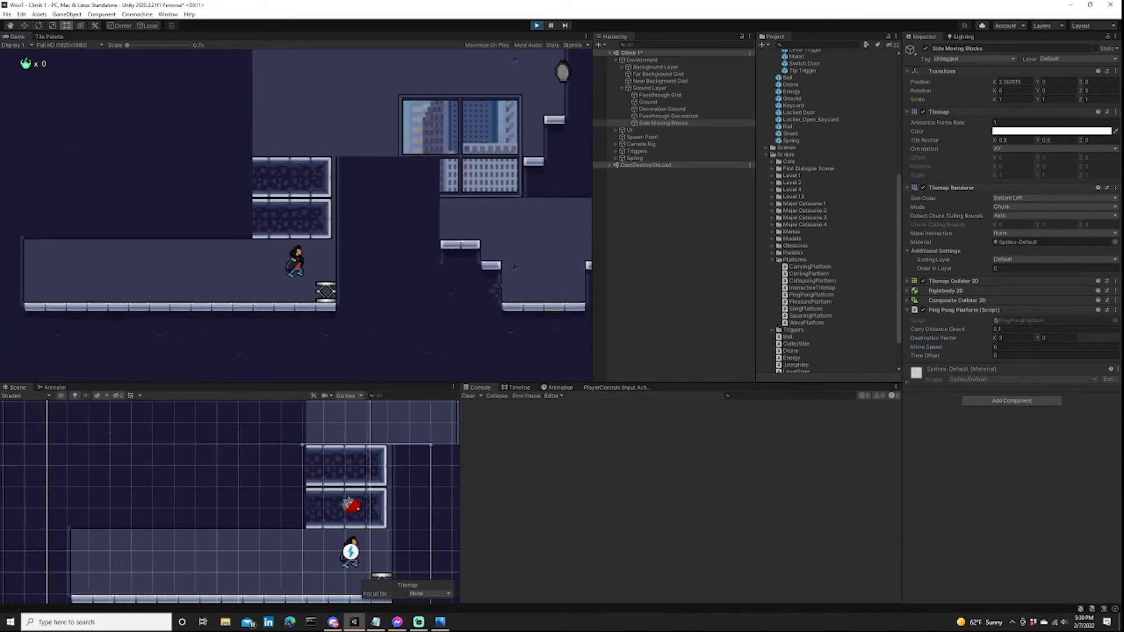
pyautogui.press('d')
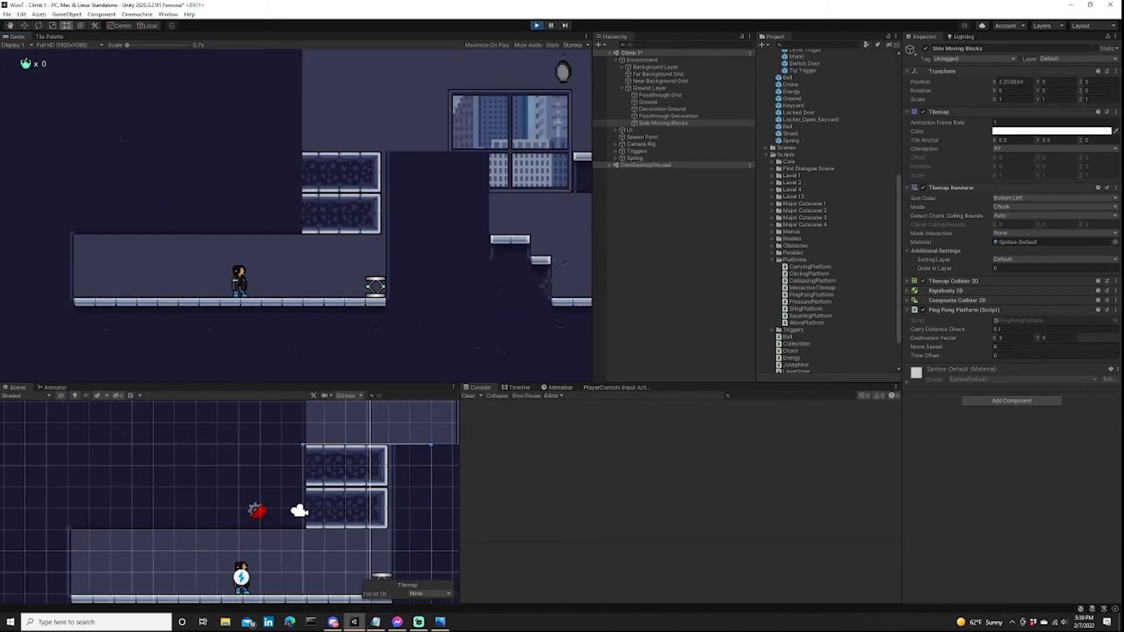
# Set the Move Speed of Side Moving Blocks to 5 during play and repeatedly test the spring launch beside the blocks.
pyautogui.press('d')
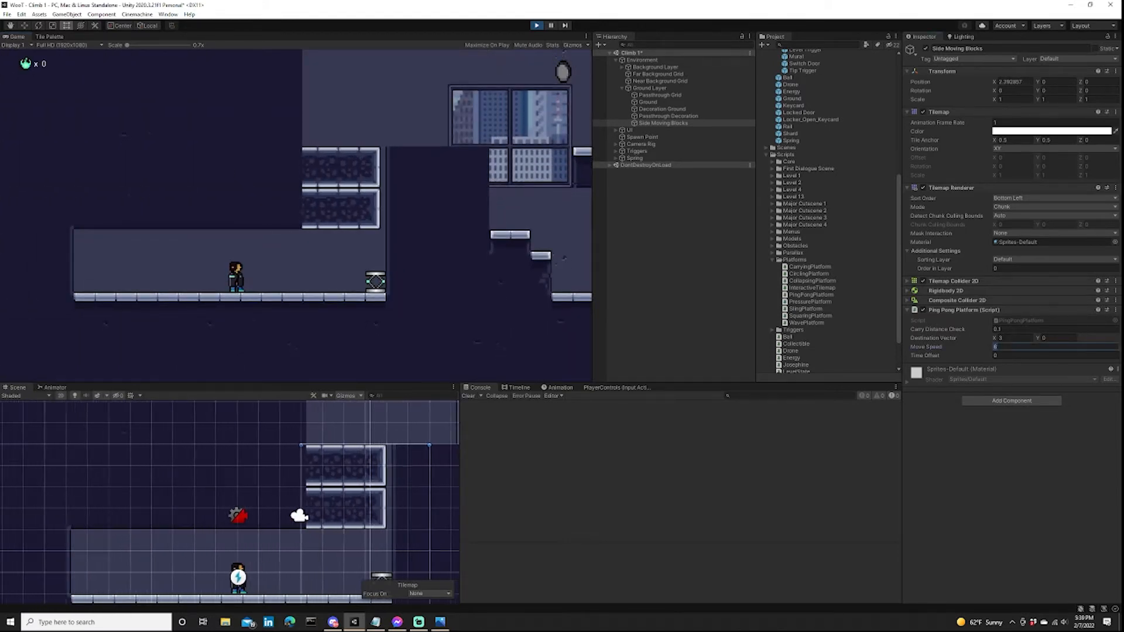
pyautogui.press('Return')
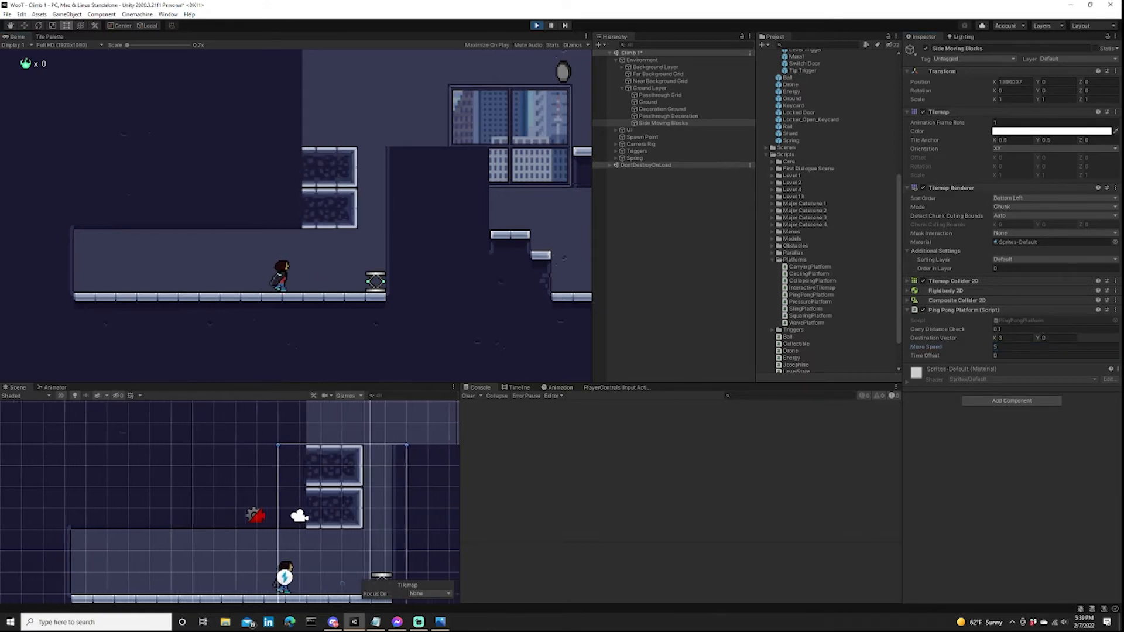
pyautogui.press('d')
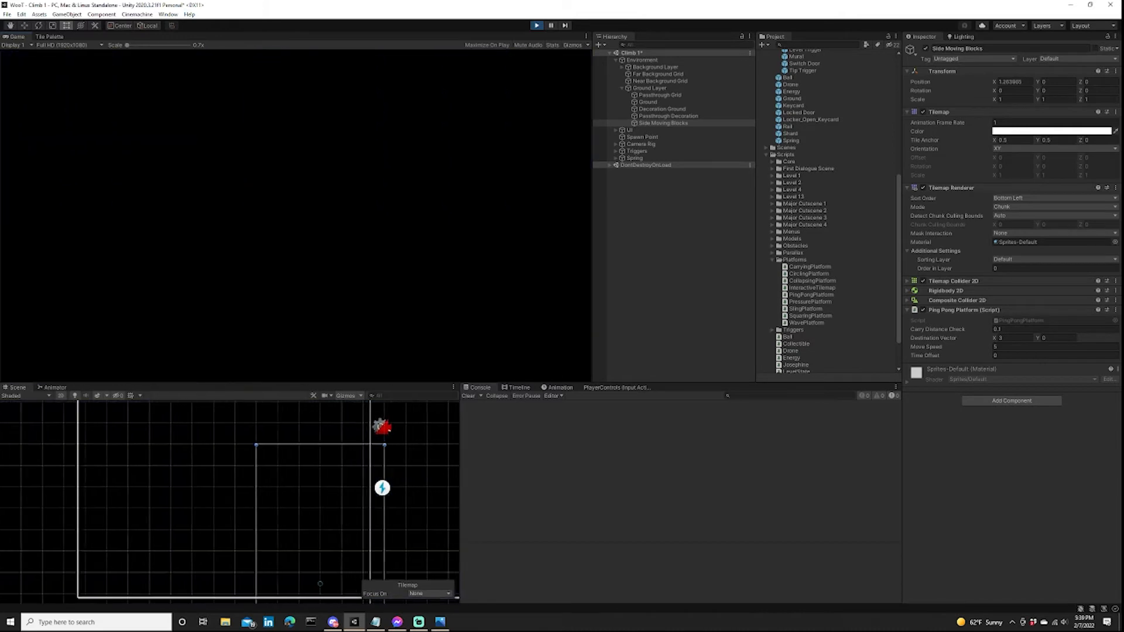
pyautogui.press('d')
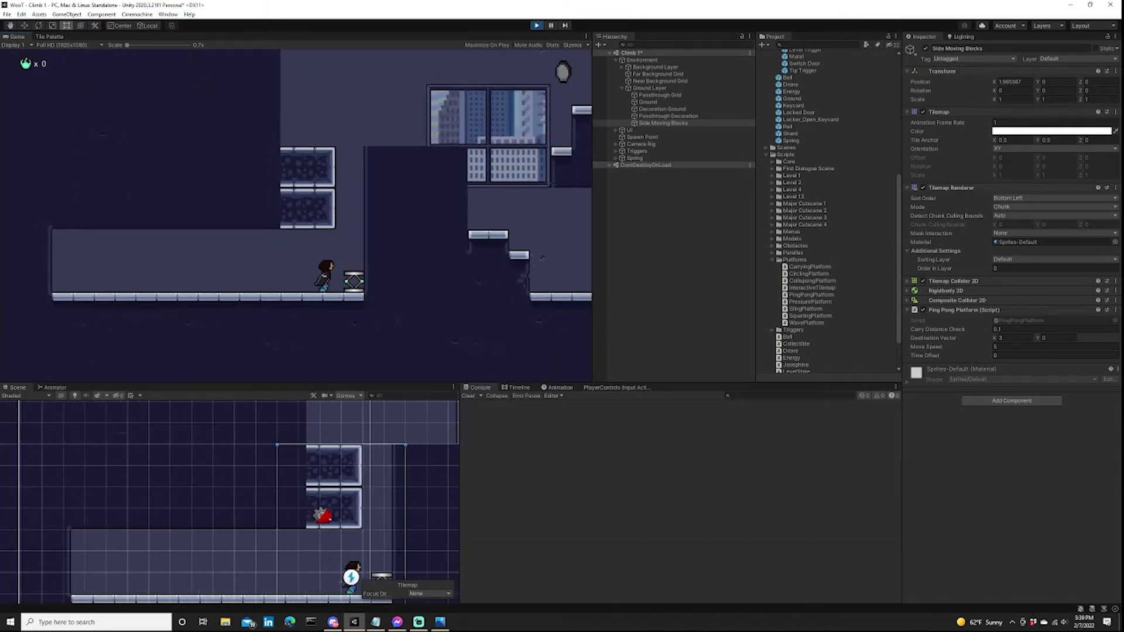
pyautogui.press('d')
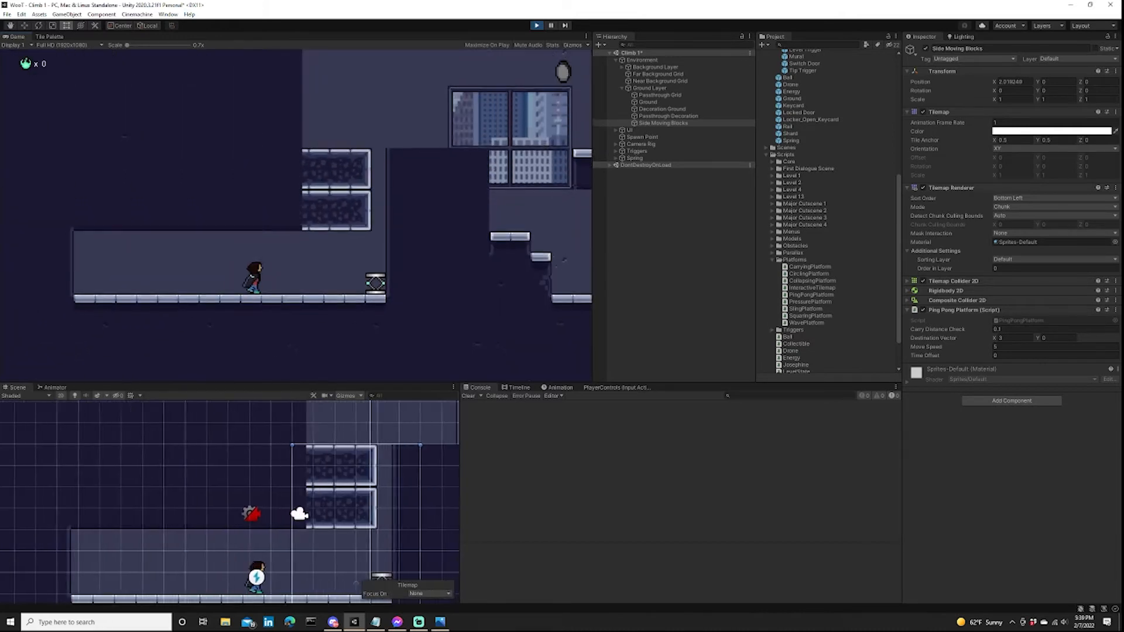
pyautogui.press('d')
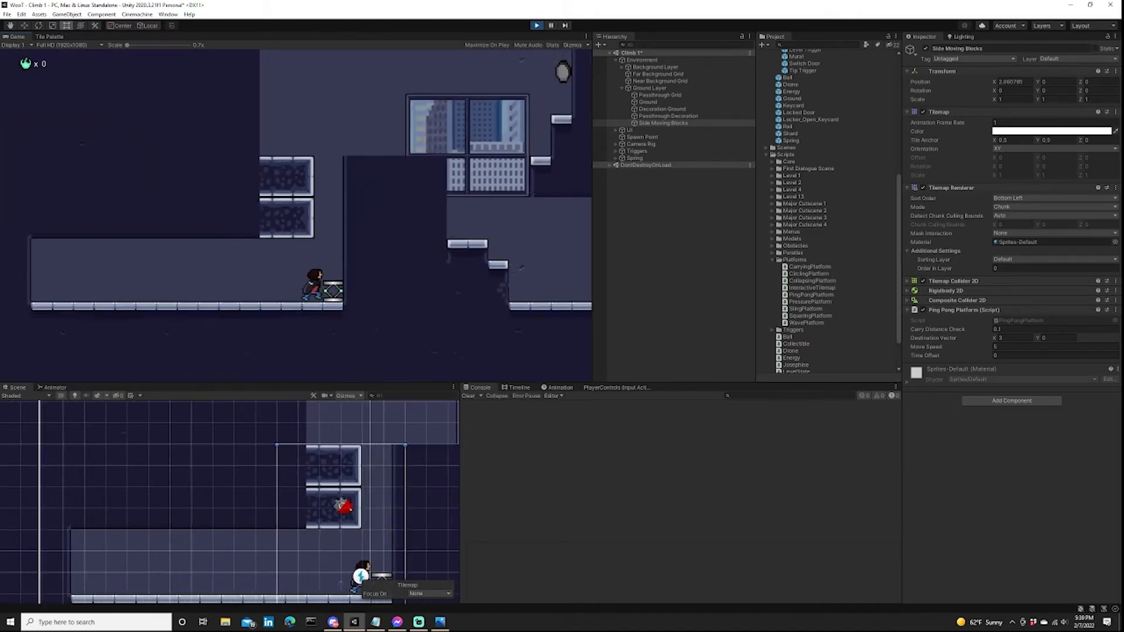
pyautogui.press('d')
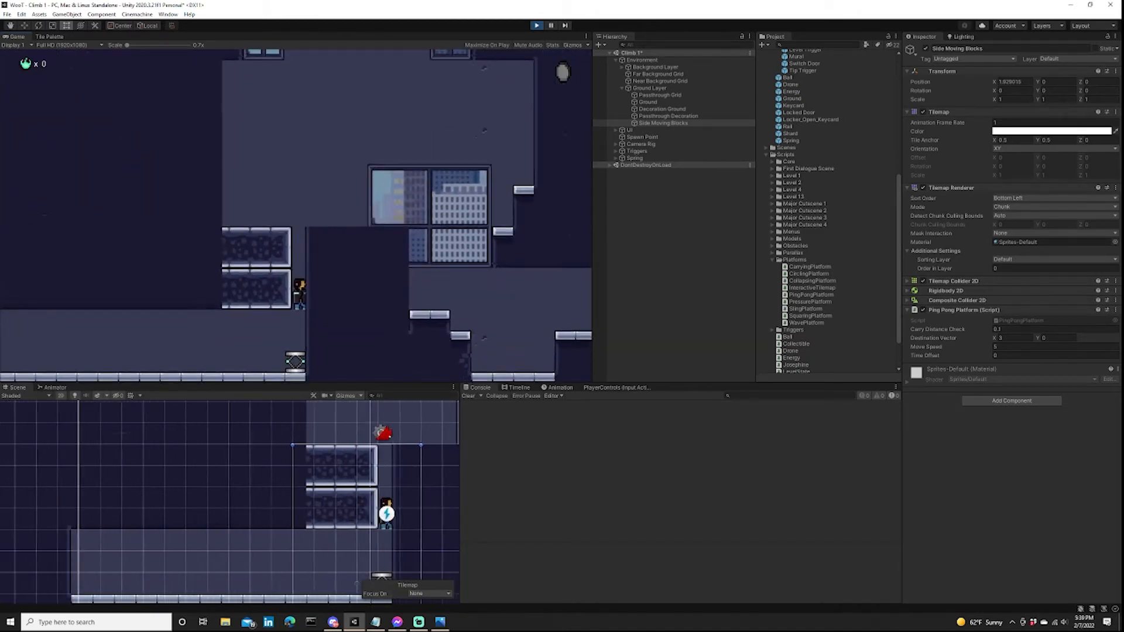
pyautogui.press('d')
pyautogui.press('space')
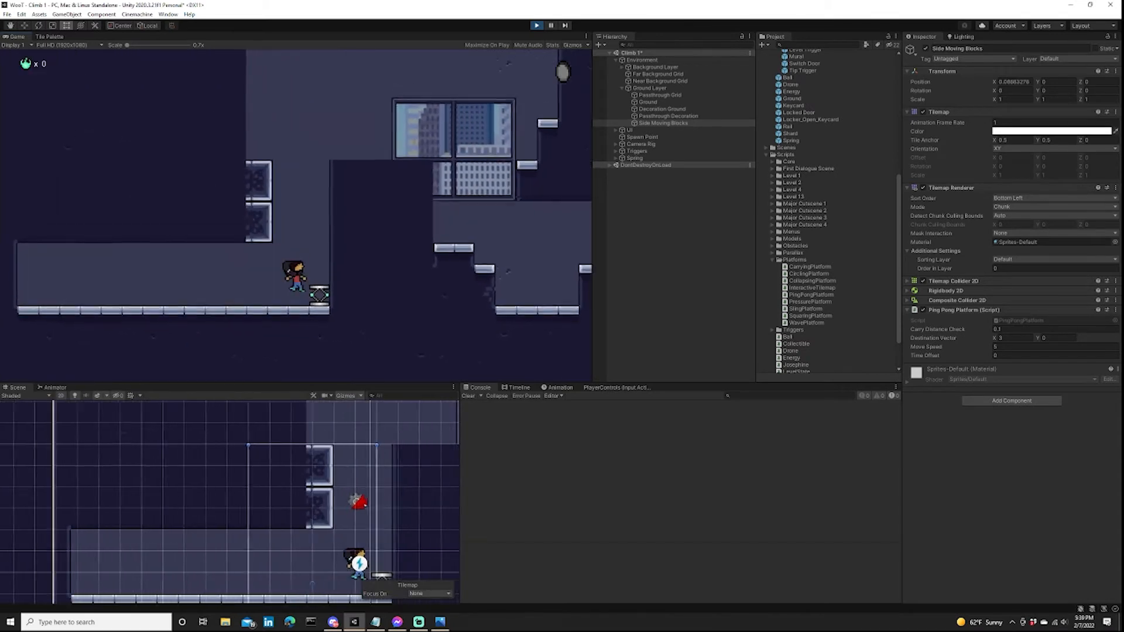
pyautogui.press('a')
pyautogui.press('d')
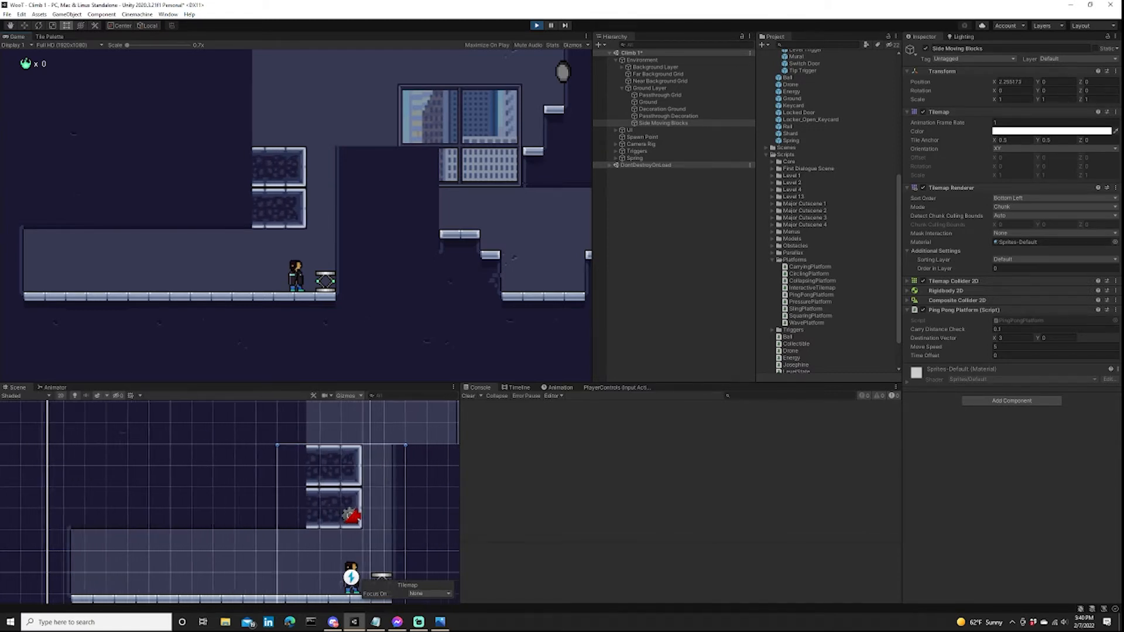
pyautogui.press('d')
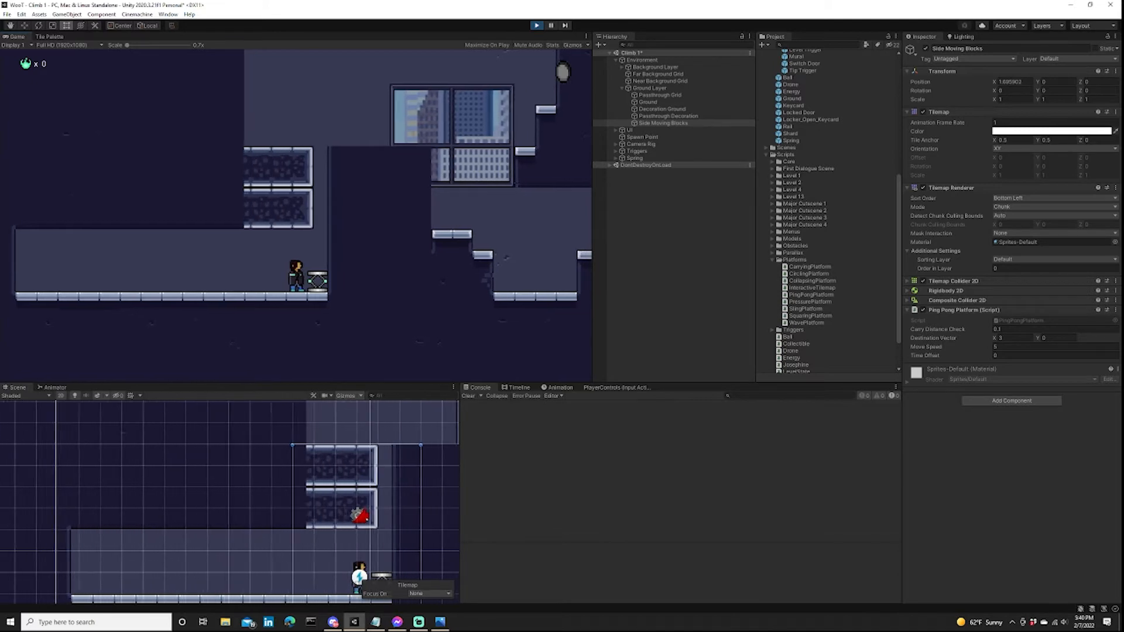
pyautogui.press('space')
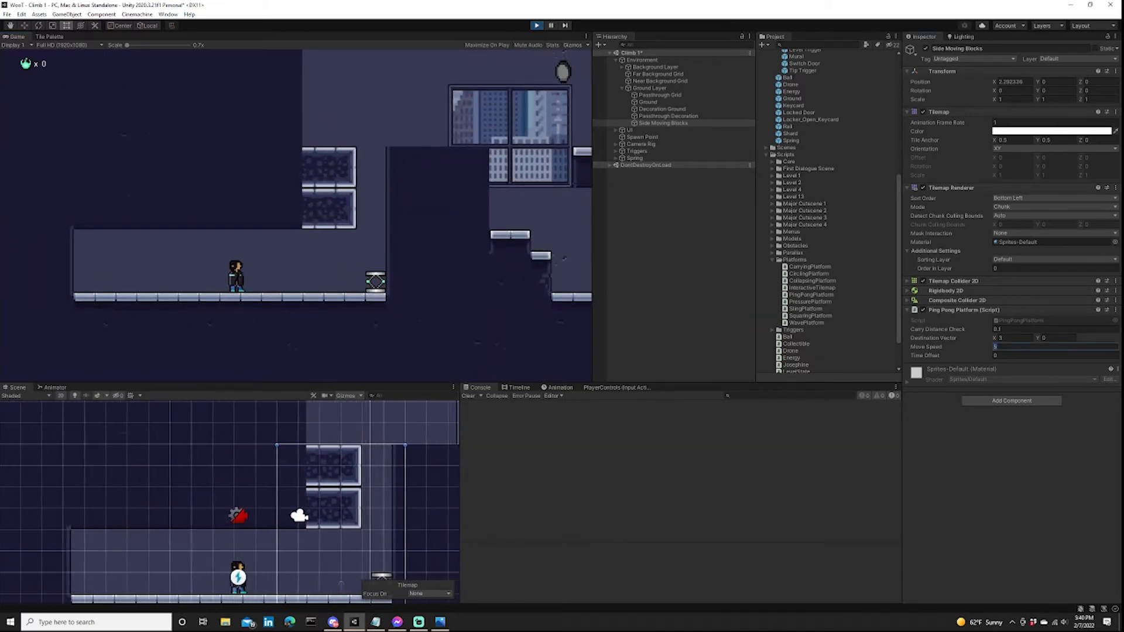
# Try a Move Speed of 4.5 during play and launch the character off the spring onto the top moving block.
pyautogui.press('d')
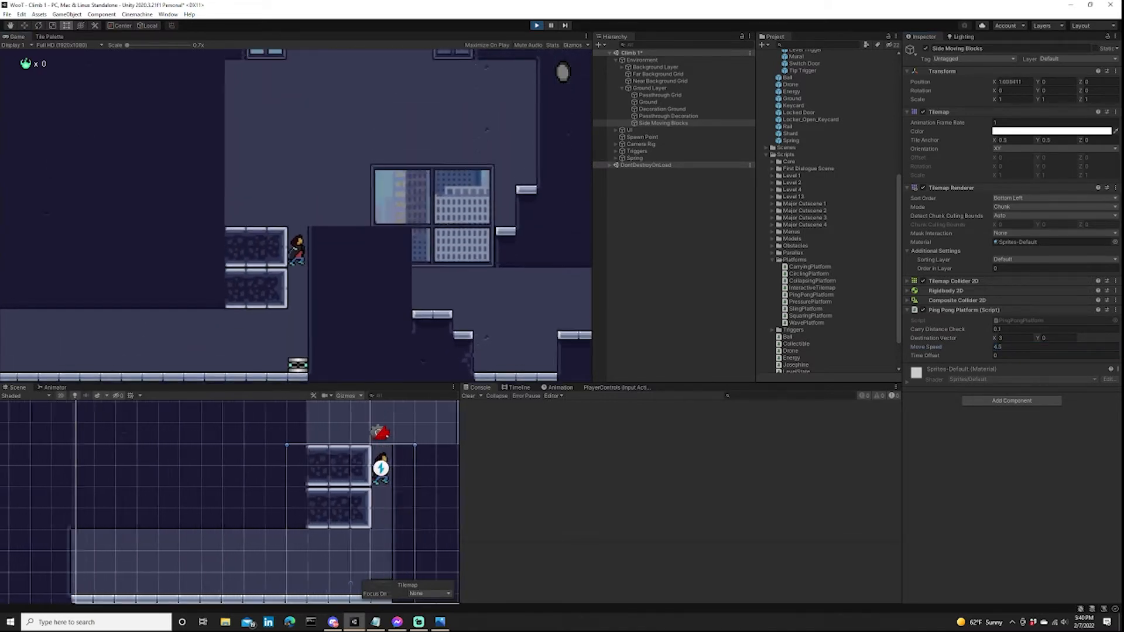
pyautogui.press('d')
pyautogui.press('d')
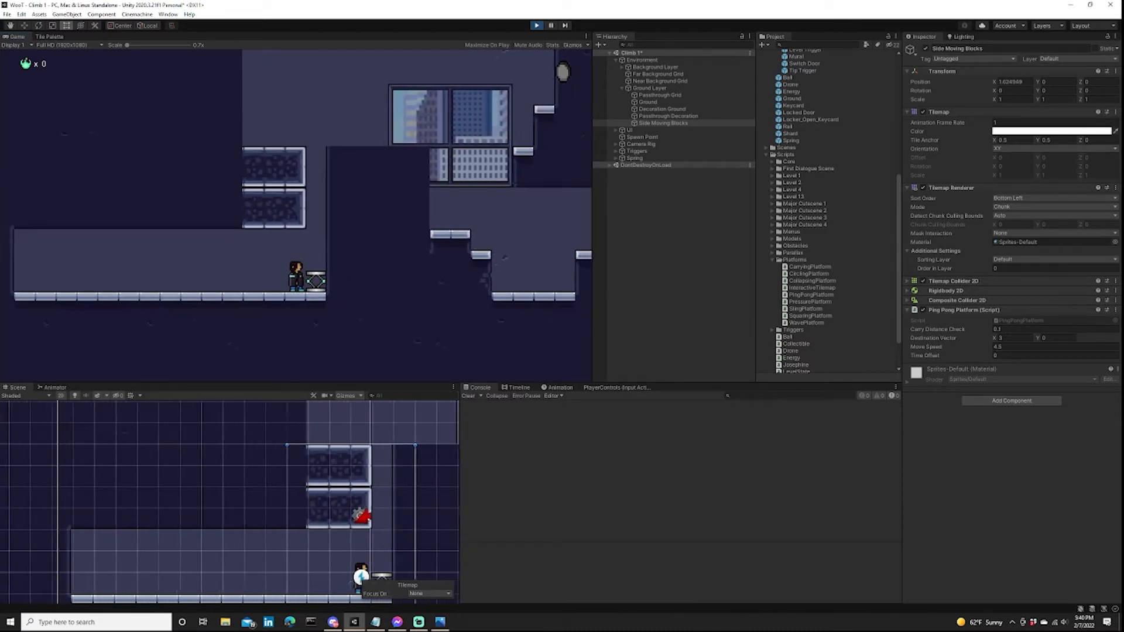
pyautogui.press('space')
pyautogui.press('d')
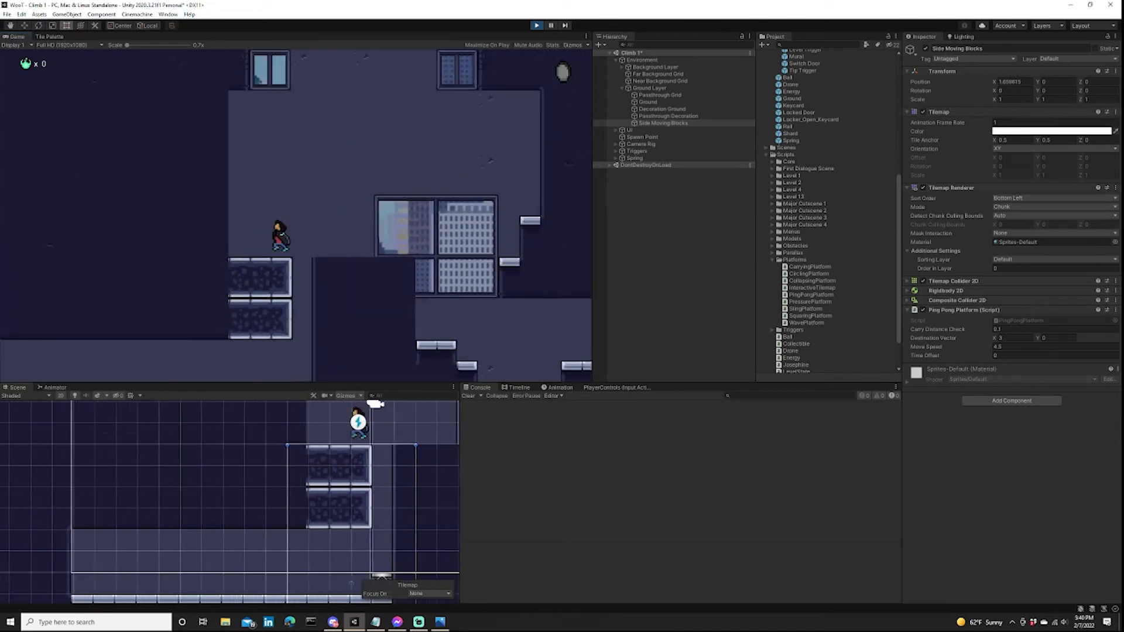
pyautogui.press('space')
pyautogui.press('d')
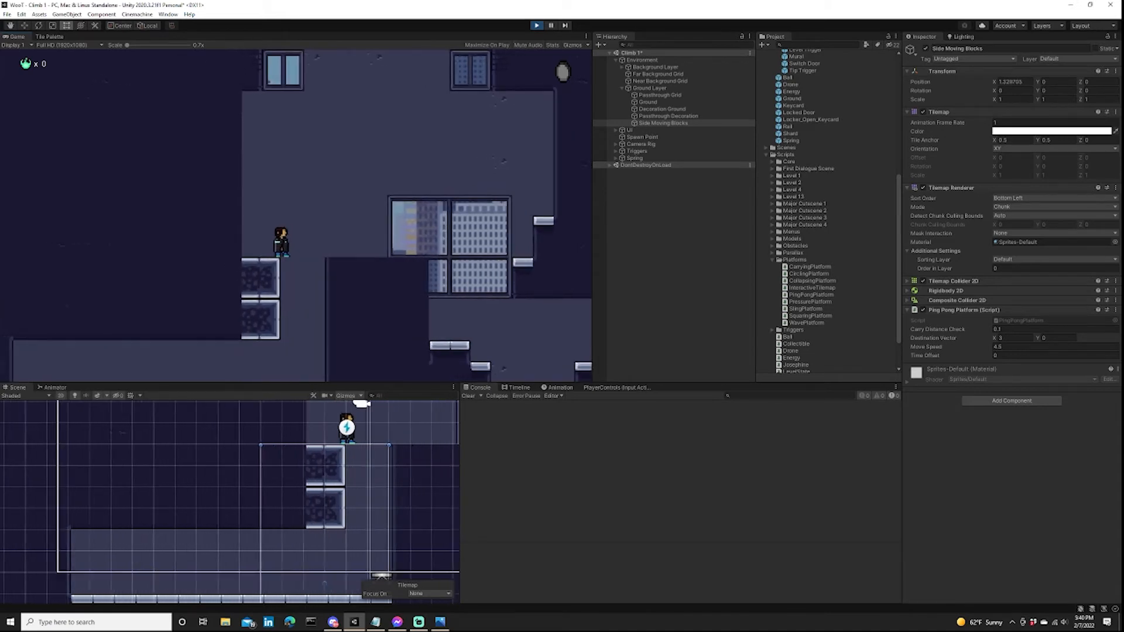
# Stop the play-test, set the Move Speed of Side Moving Blocks to 4.5 in the scene, and clear the selection.
pyautogui.hotkey('ctrl', 'p')
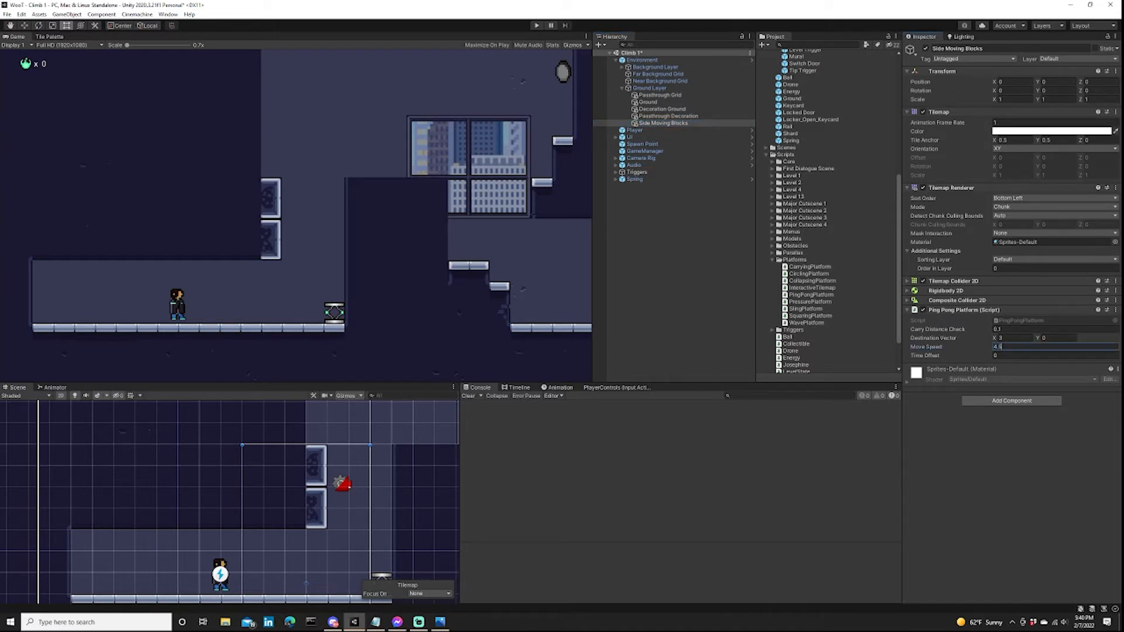
pyautogui.click(674, 263)
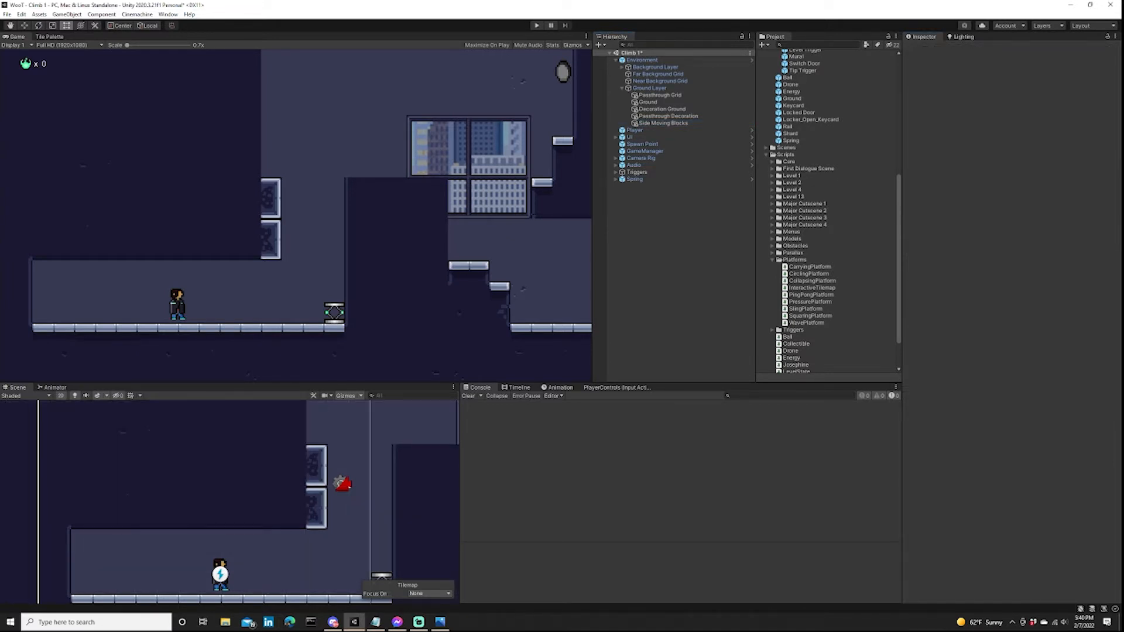
# Check the hand-drawn level design, and play-test running onto the spring and launching past the side moving blocks.
pyautogui.hotkey('alt', 'Tab')
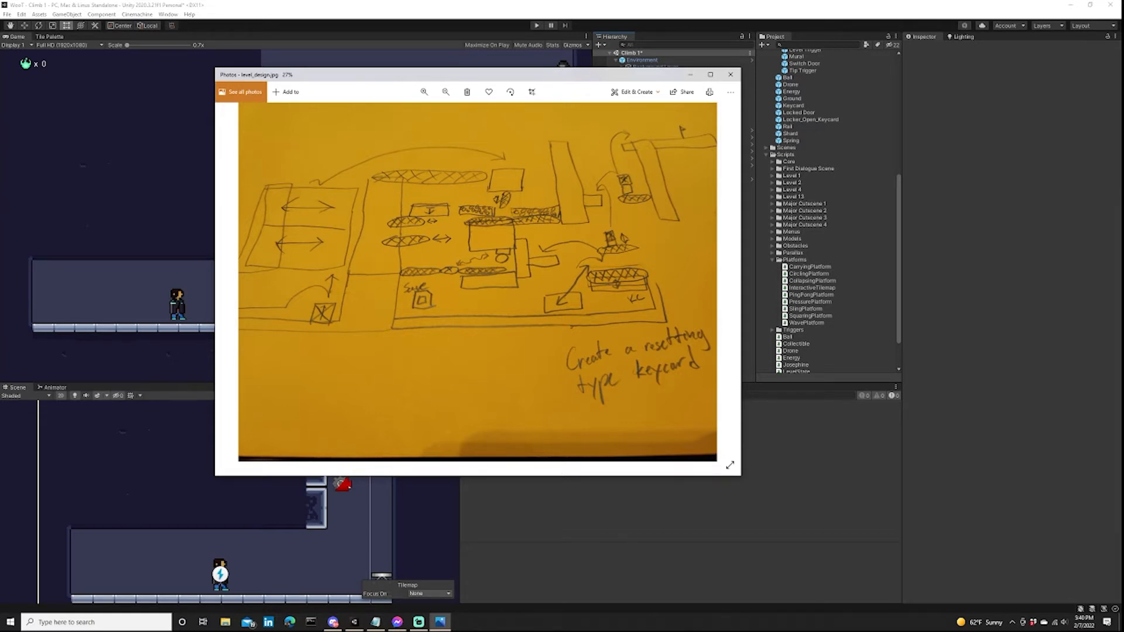
pyautogui.hotkey('alt', 'Tab')
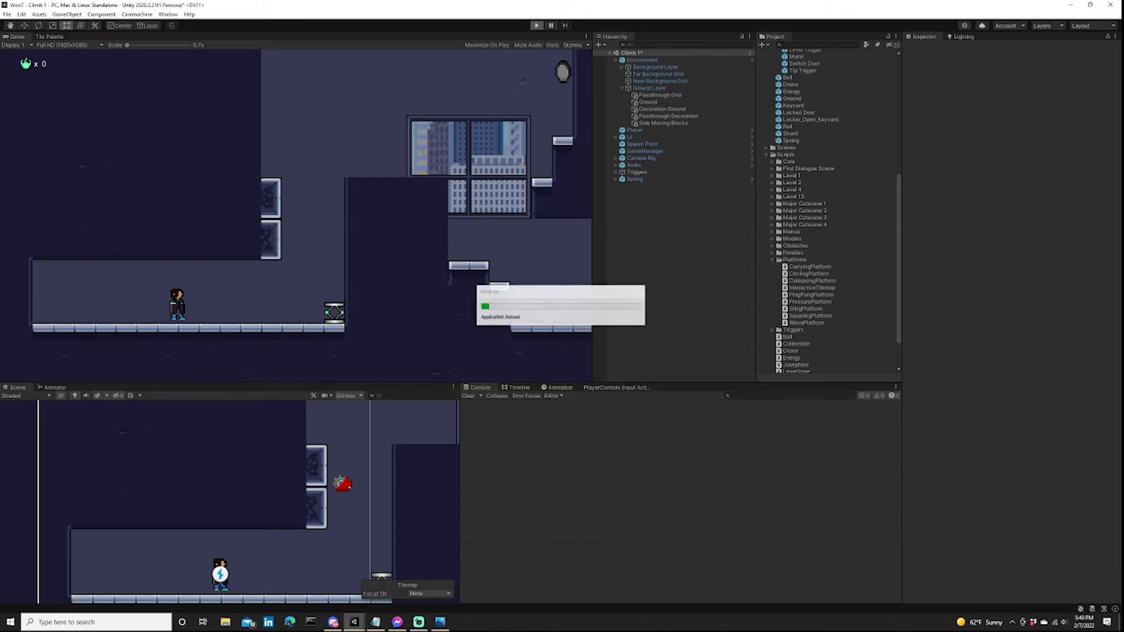
pyautogui.press('d')
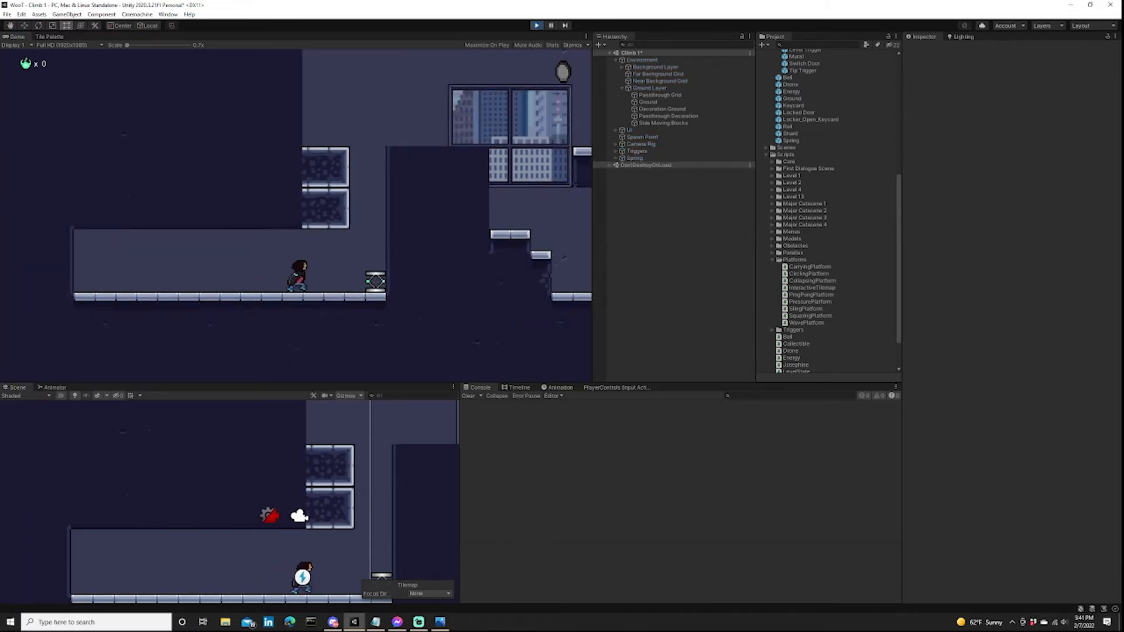
pyautogui.press('space')
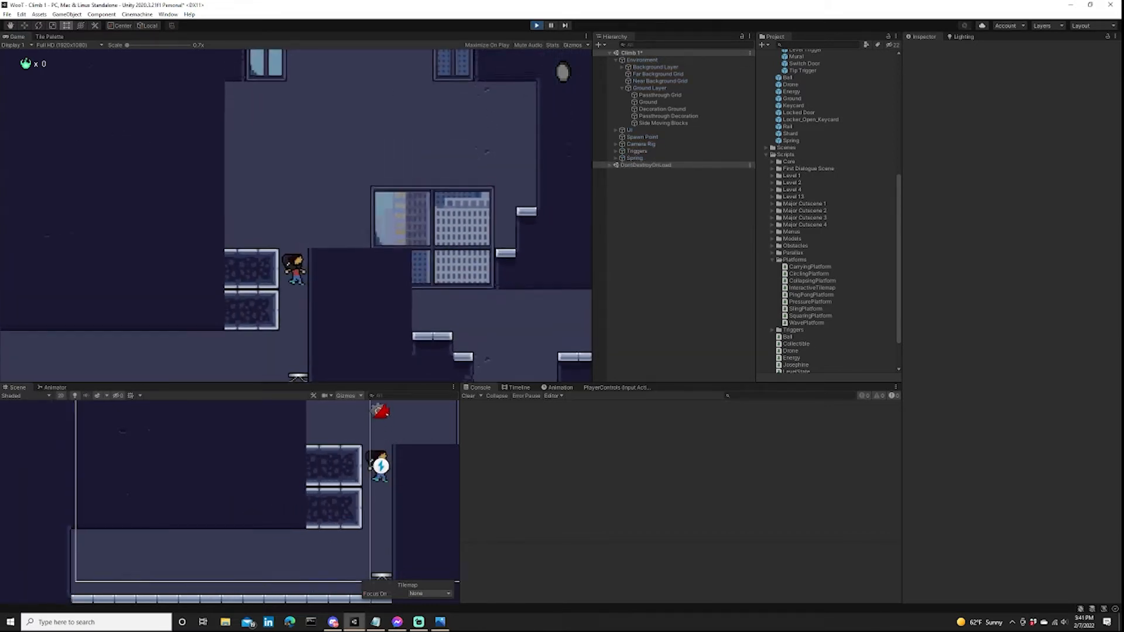
pyautogui.press('d')
pyautogui.press('d')
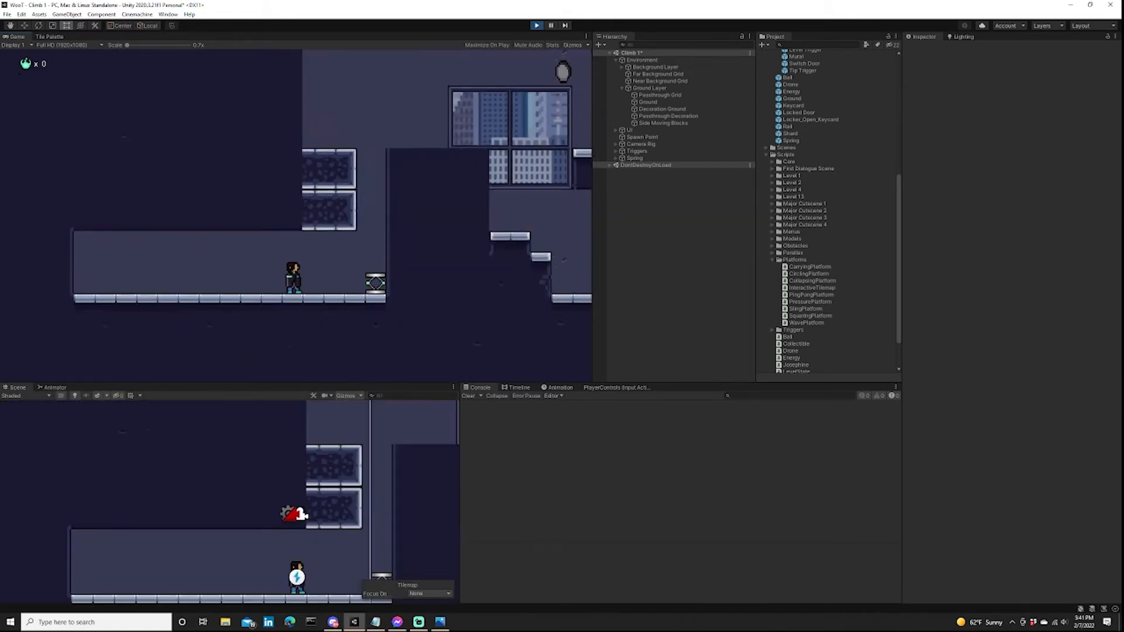
pyautogui.press('d')
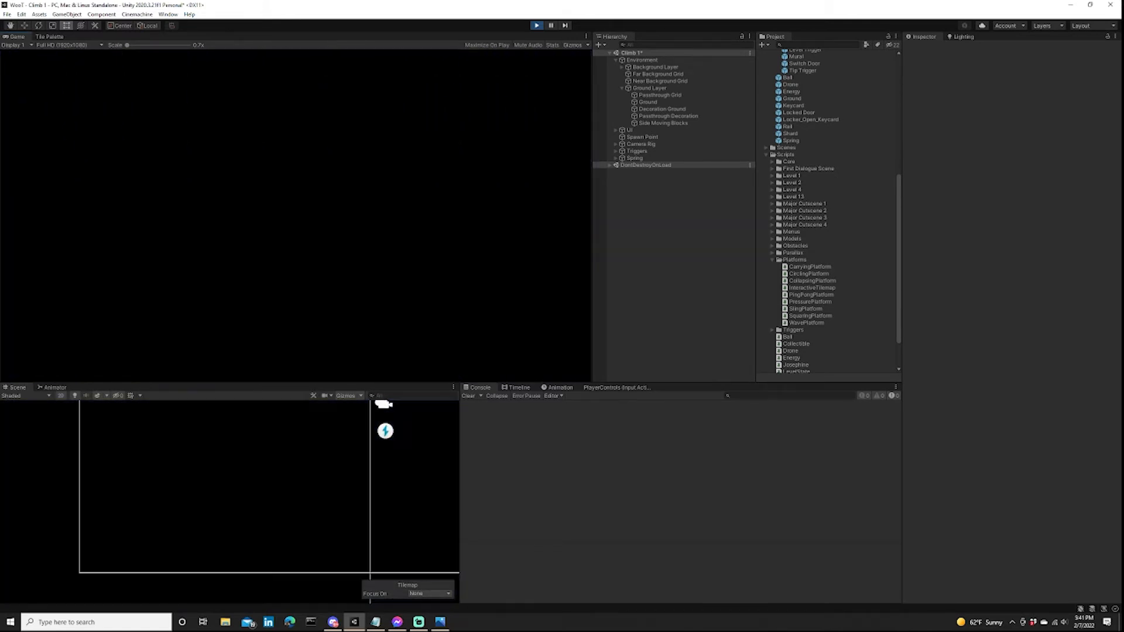
pyautogui.press('d')
# Repeat the spring launch, jump across to the ledges beside the large window, and stop the play-test.
pyautogui.press('d')
pyautogui.press('a')
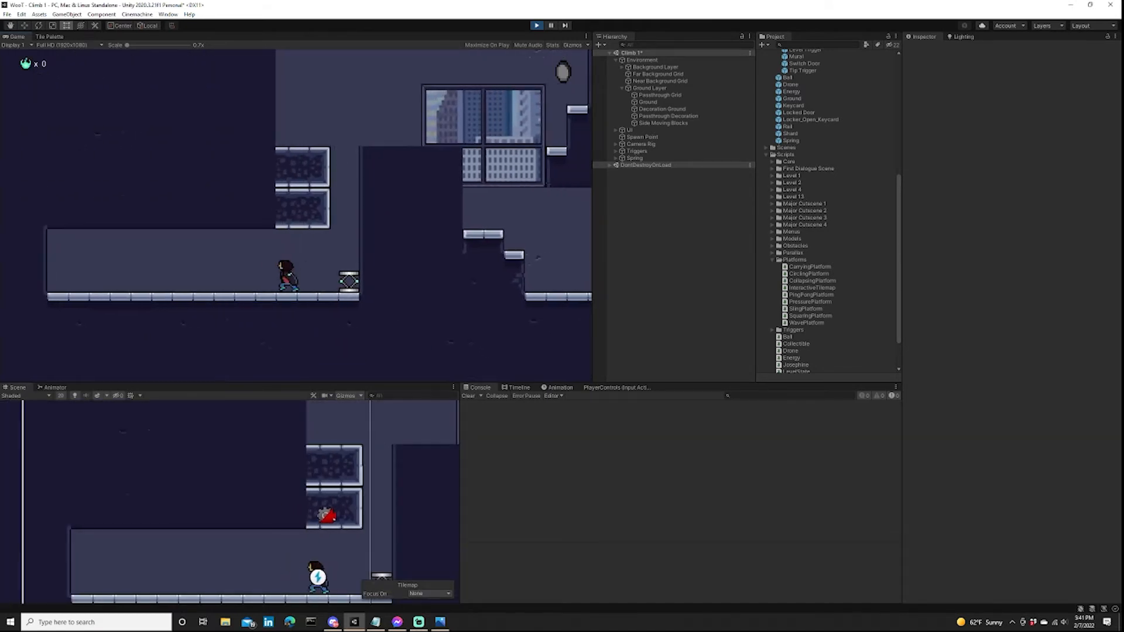
pyautogui.press('d')
pyautogui.press('d')
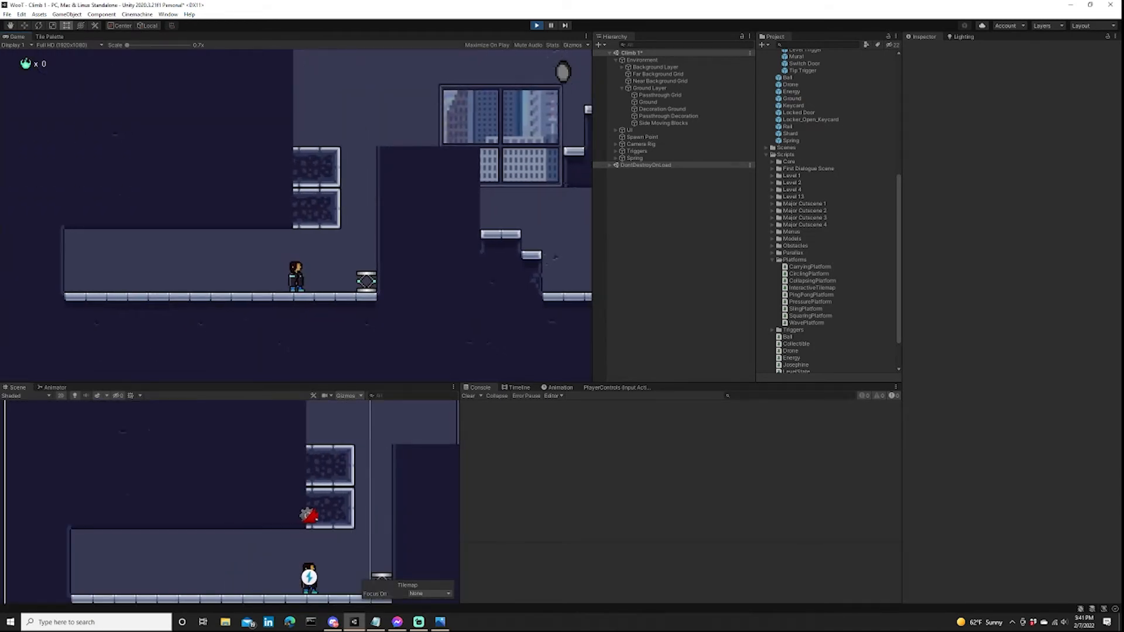
pyautogui.press('d')
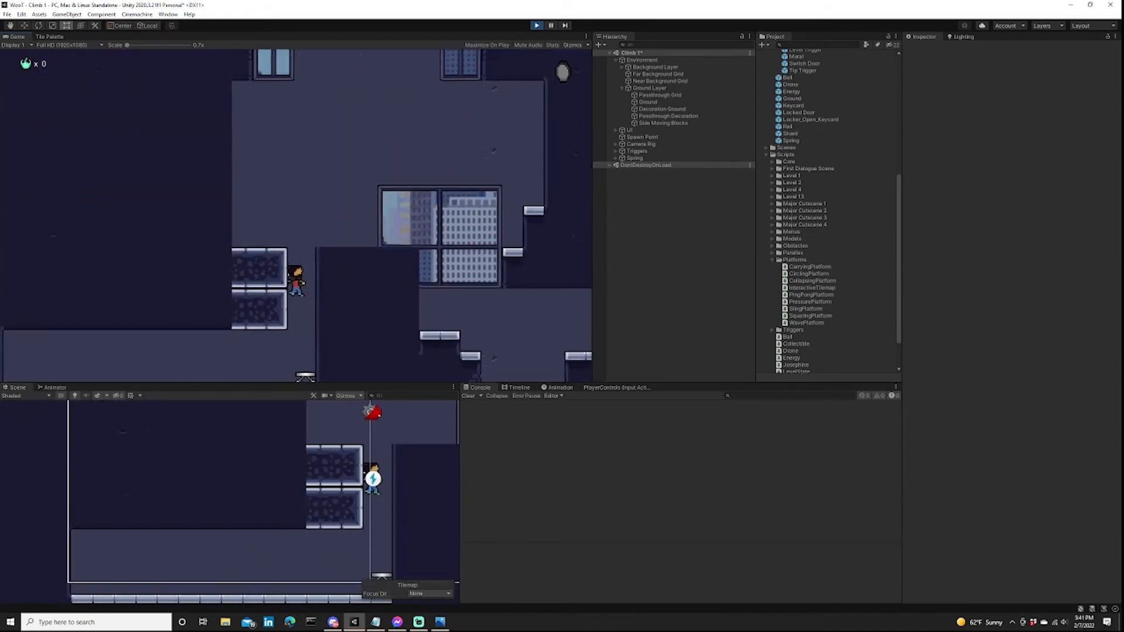
pyautogui.press('d')
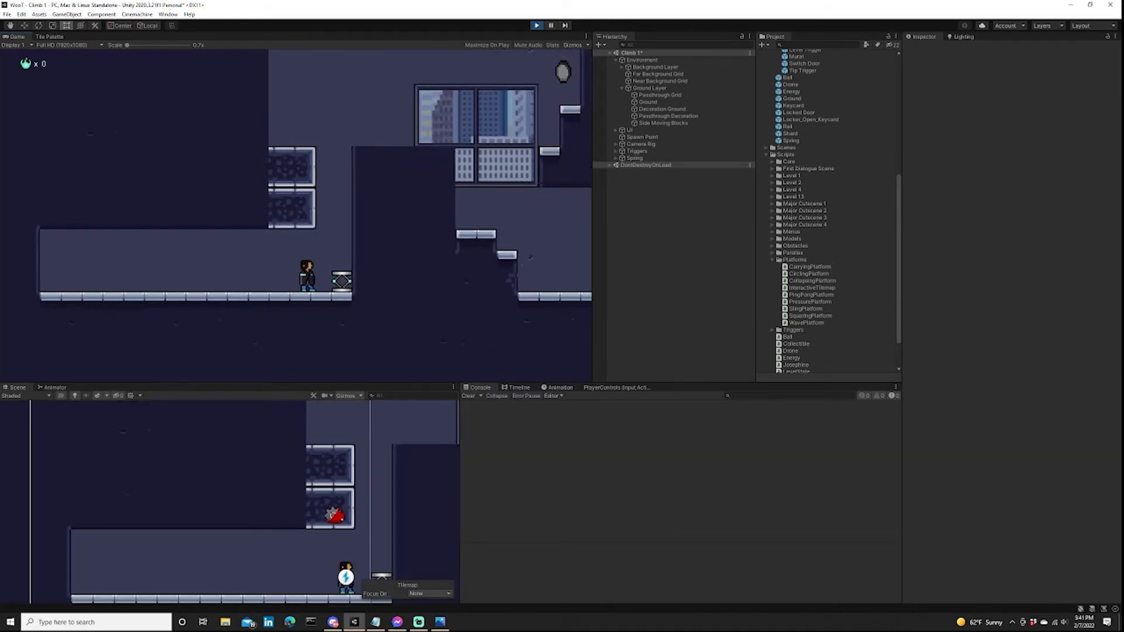
pyautogui.press('d')
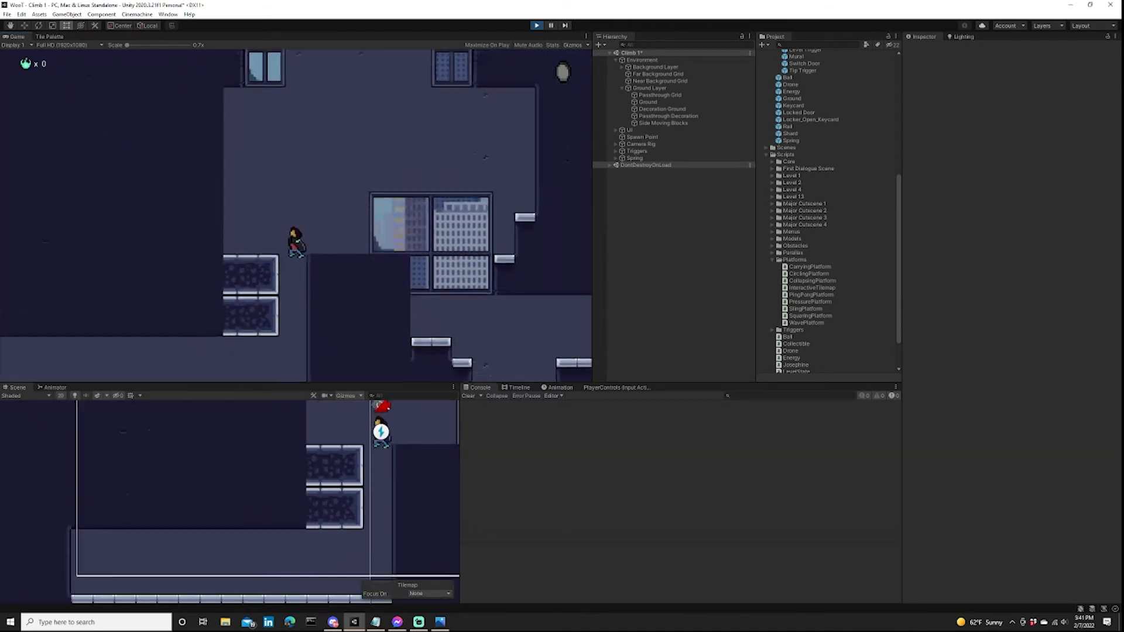
pyautogui.press('a')
pyautogui.press('d')
pyautogui.press('space')
pyautogui.press('space')
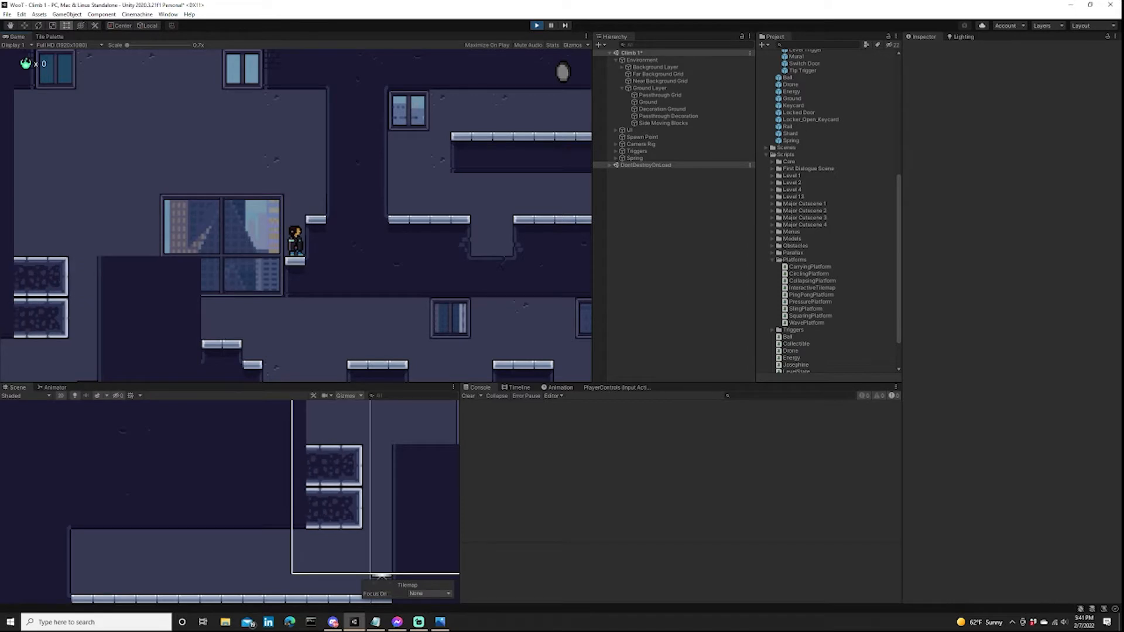
pyautogui.hotkey('ctrl', 'p')
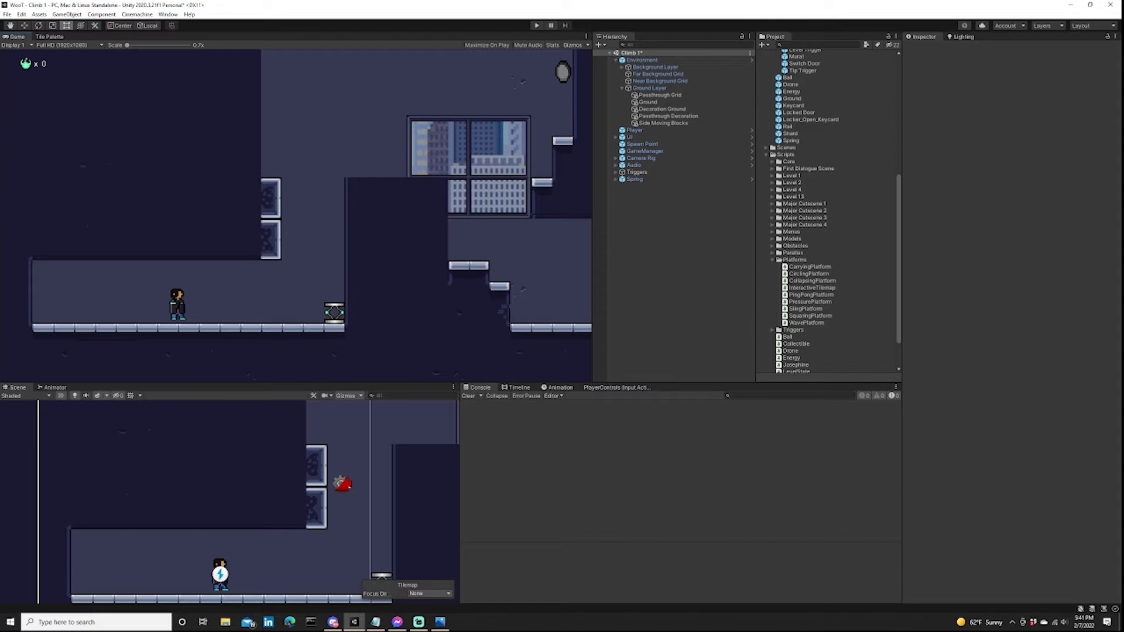
# Place an Energy prefab on top of the wall beside the shaft and stretch it to about 8.5 wide, with collider X size 8.4.
pyautogui.moveTo(363, 480); pyautogui.dragTo(164, 510, button='middle')
pyautogui.scroll(1, 164, 510)
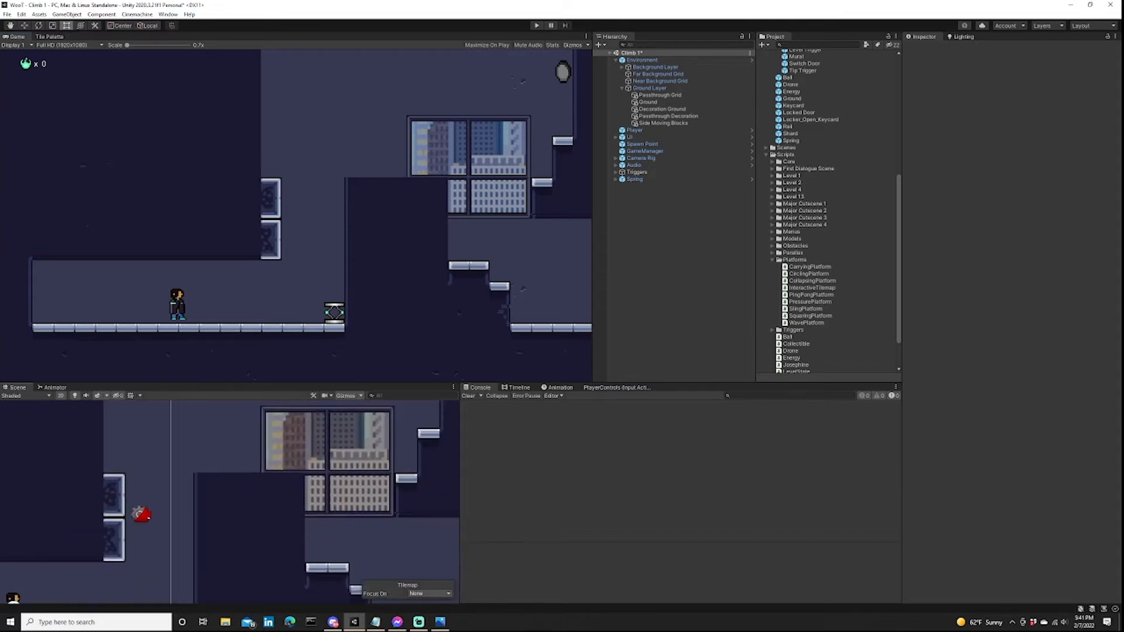
pyautogui.click(49, 37)
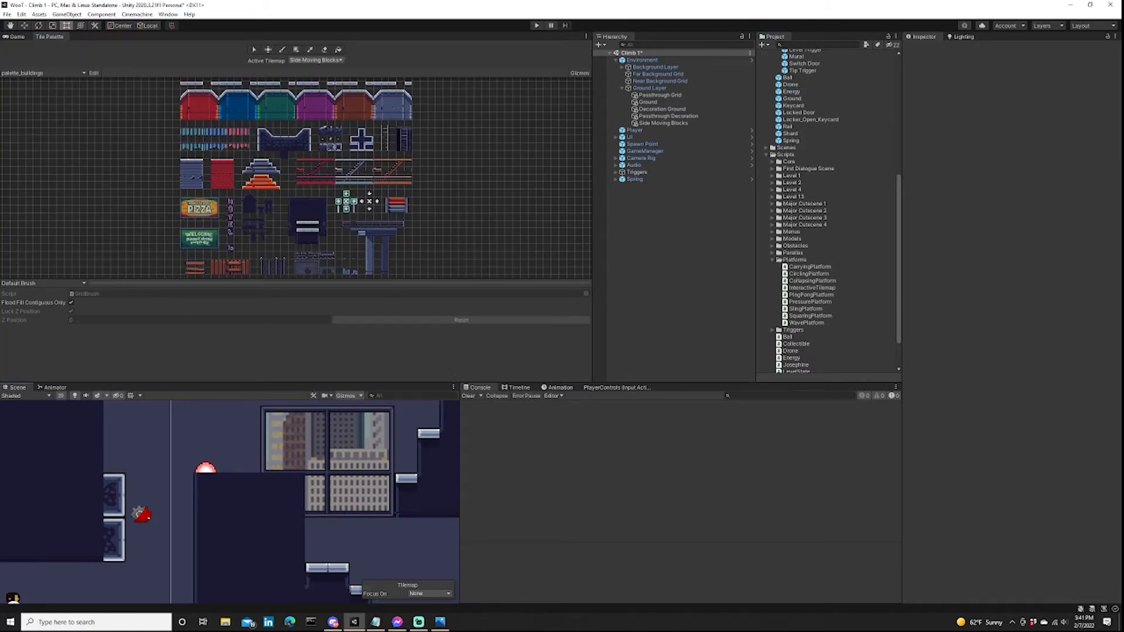
pyautogui.moveTo(206, 472); pyautogui.dragTo(371, 473)
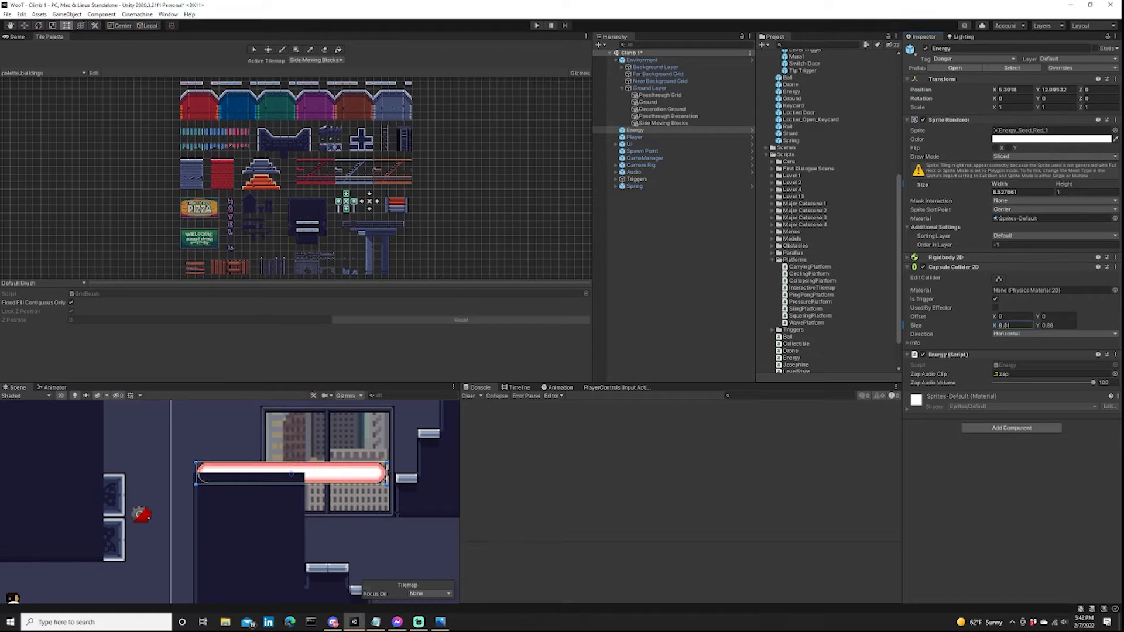
# On the Ground tilemap, erase the walls beyond the energy beam and rebuild the adjoining ledge as a three-tile capped platform.
pyautogui.scroll(-8, 75, 516)
pyautogui.click(316, 61)
pyautogui.click(312, 77)
pyautogui.moveTo(301, 483); pyautogui.dragTo(250, 491, button='middle')
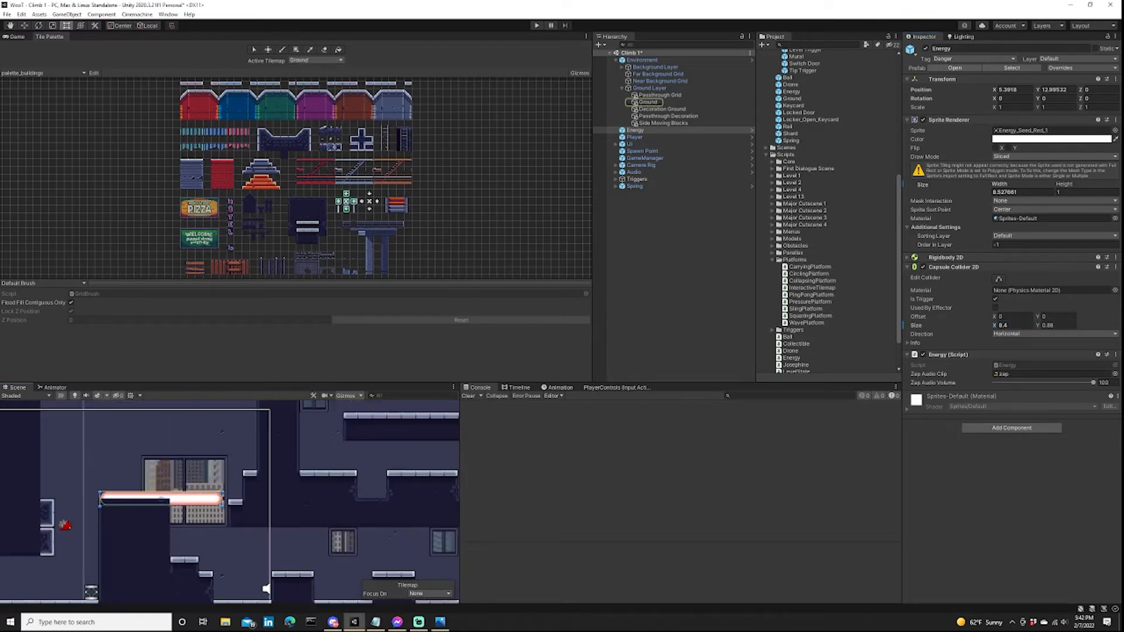
pyautogui.press('d')
pyautogui.moveTo(249, 491); pyautogui.dragTo(263, 448)
pyautogui.scroll(8, 144, 509)
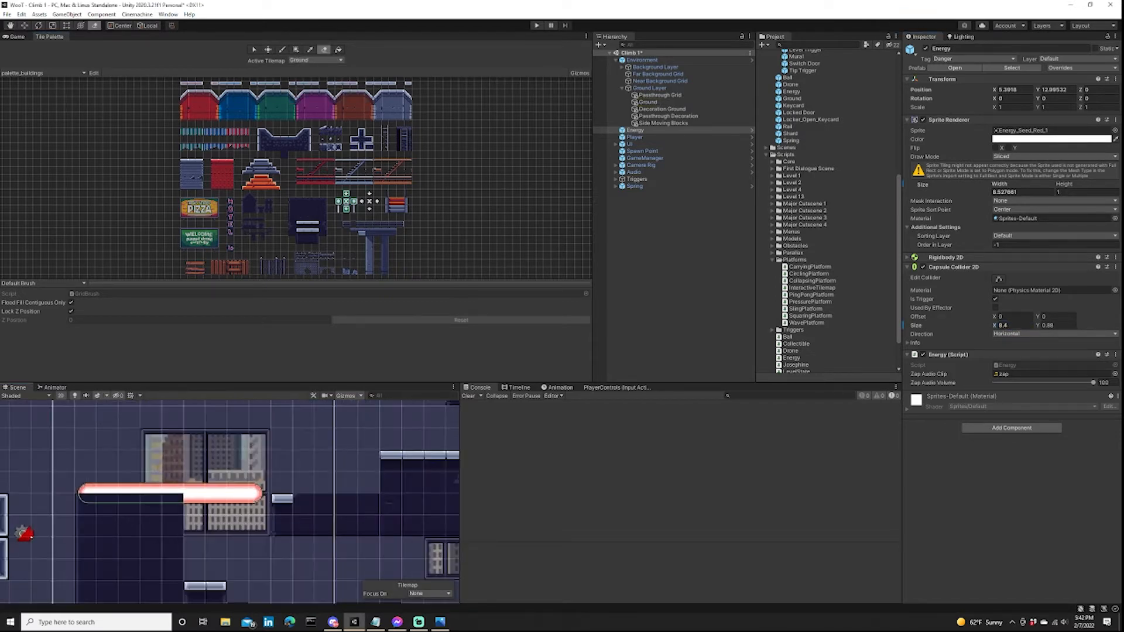
pyautogui.scroll(10, 310, 231)
pyautogui.moveTo(308, 235); pyautogui.dragTo(332, 236)
pyautogui.press('d')
pyautogui.moveTo(368, 504)
pyautogui.mouseDown()
pyautogui.moveTo(368, 527)
pyautogui.moveTo(413, 461)
pyautogui.mouseUp()
pyautogui.moveTo(413, 461); pyautogui.dragTo(341, 410, button='middle')
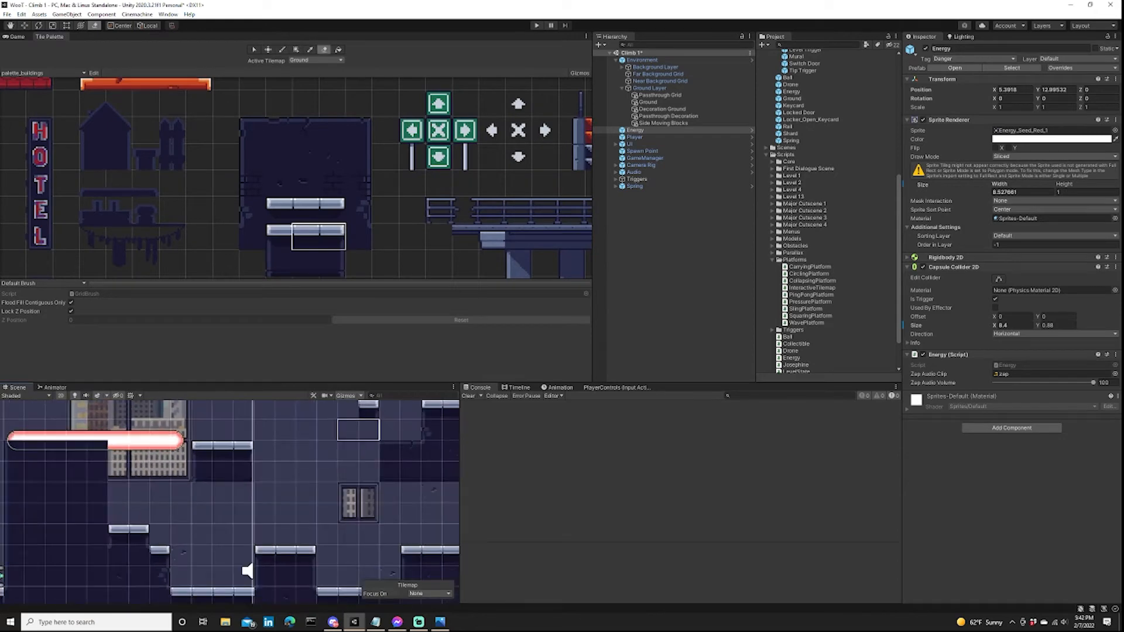
# Fill a three-tile-wide column of dark ground hanging from the ceiling above the small window.
pyautogui.scroll(-8, 293, 515)
pyautogui.scroll(2, 292, 515)
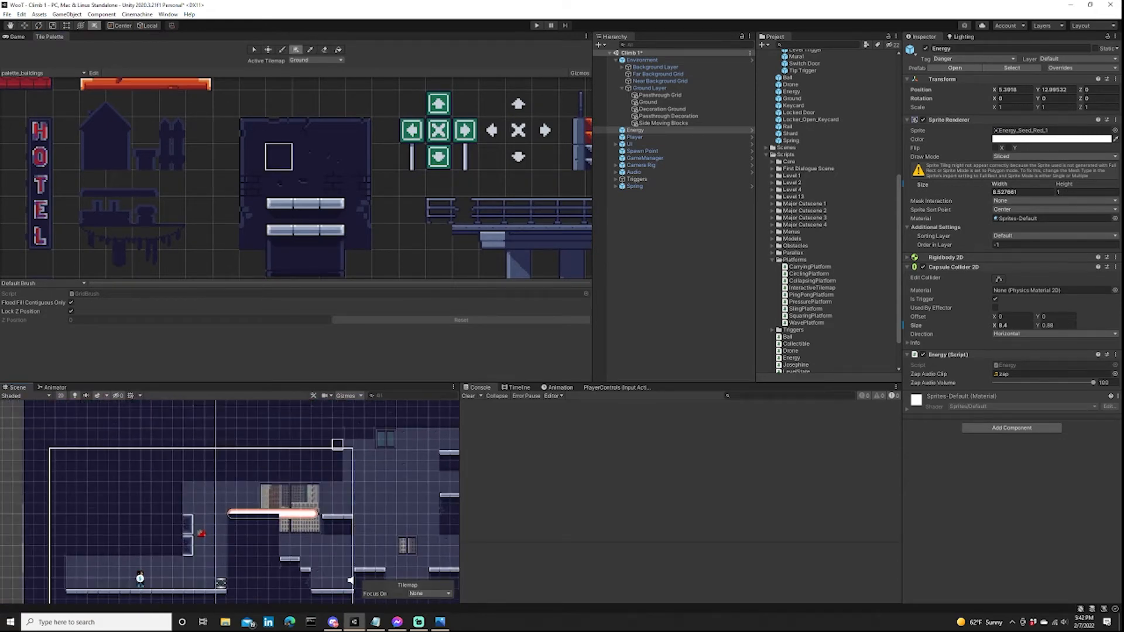
pyautogui.scroll(4, 222, 534)
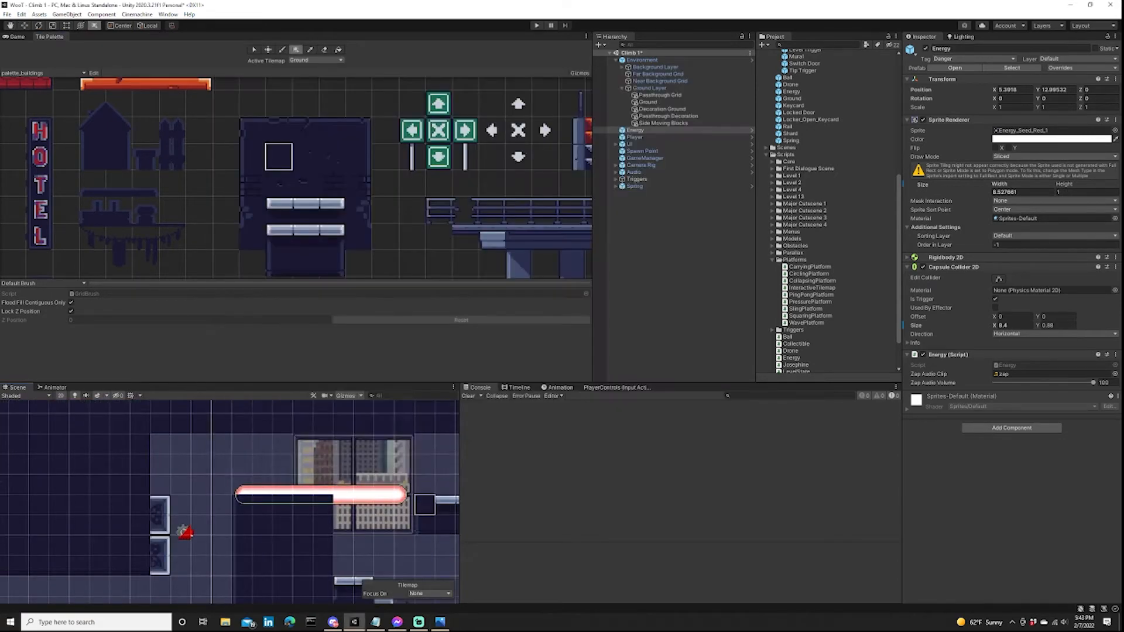
pyautogui.moveTo(425, 505); pyautogui.dragTo(220, 480, button='middle')
pyautogui.scroll(-3, 219, 479)
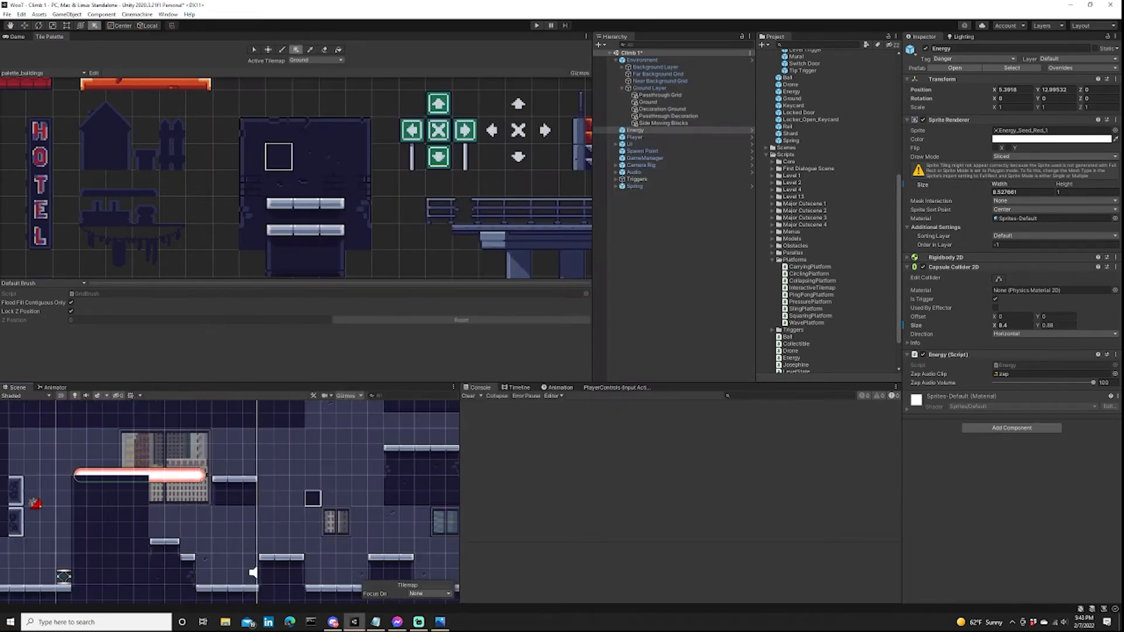
pyautogui.moveTo(312, 403); pyautogui.dragTo(307, 461, button='middle')
pyautogui.scroll(-2, 311, 423)
pyautogui.scroll(6, 298, 525)
pyautogui.moveTo(298, 525); pyautogui.dragTo(320, 469, button='middle')
pyautogui.scroll(2, 332, 495)
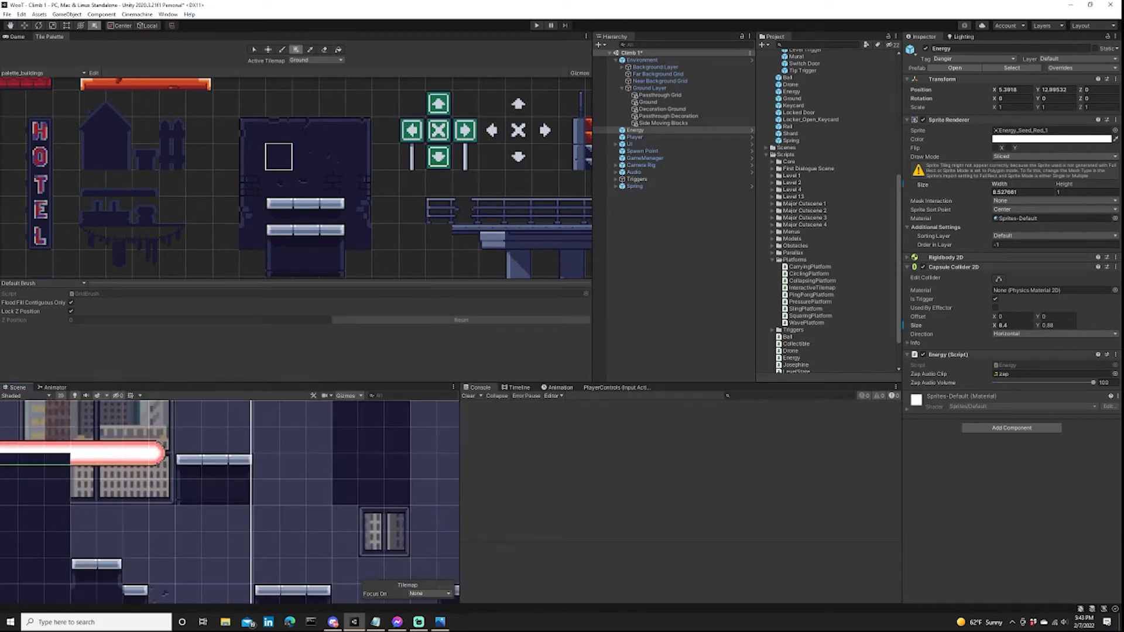
# Glance at the level design photo, and play-test the spring launch beside the energy beam.
pyautogui.click(440, 622)
pyautogui.hotkey('alt', 'Tab')
pyautogui.scroll(-5, 321, 498)
pyautogui.moveTo(288, 530); pyautogui.dragTo(335, 470, button='middle')
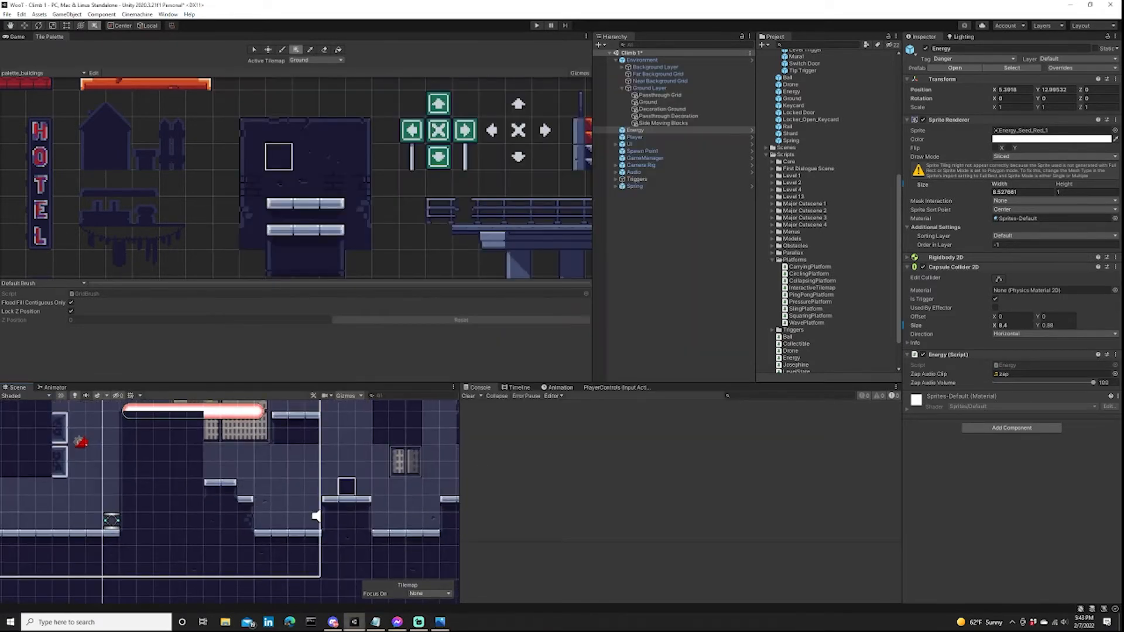
pyautogui.scroll(-2, 335, 469)
pyautogui.hotkey('ctrl', 'p')
pyautogui.press('d')
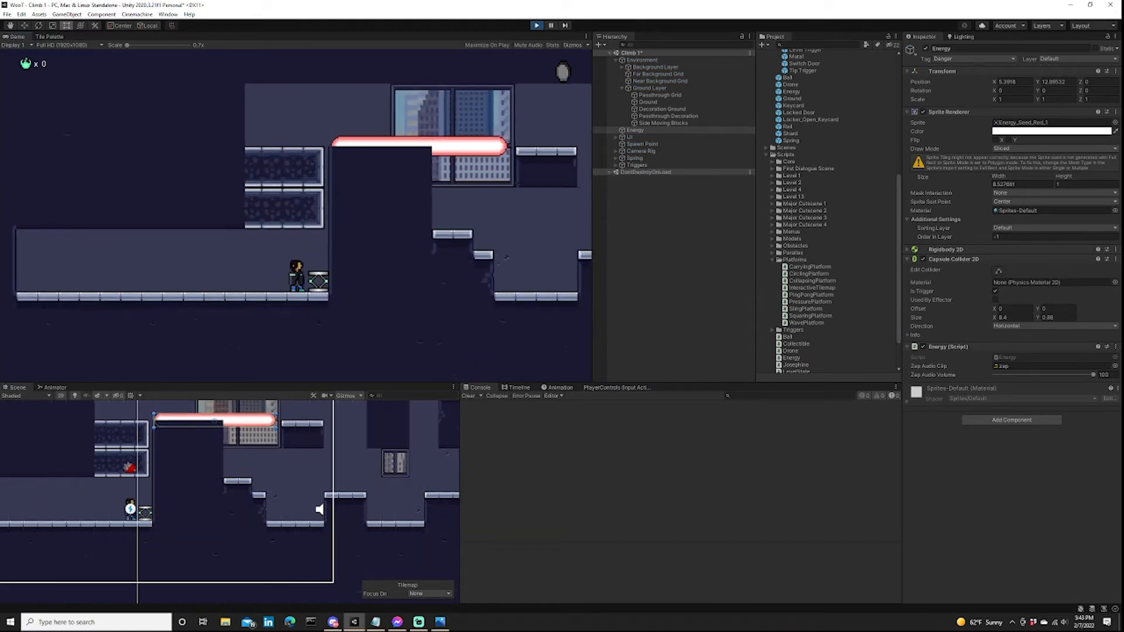
pyautogui.press('a')
pyautogui.press('d')
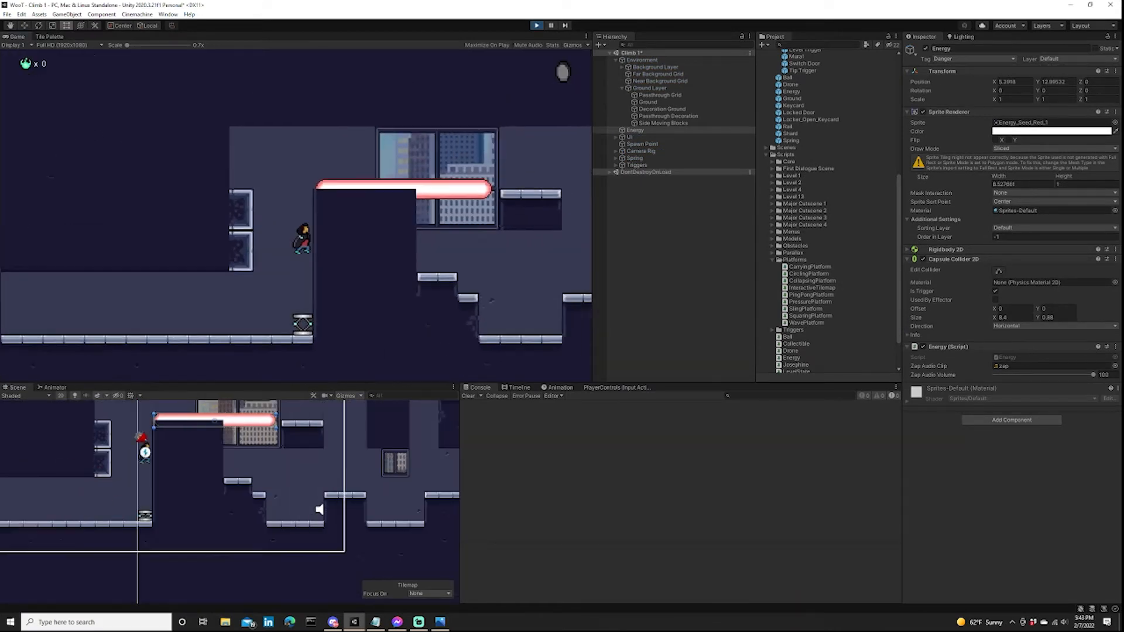
pyautogui.hotkey('ctrl', 'p')
# Erase ceiling tiles from the Ground tilemap to raise the room's ceiling above the blocks and the energy beam.
pyautogui.scroll(-1, 302, 498)
pyautogui.click(49, 36)
pyautogui.click(324, 49)
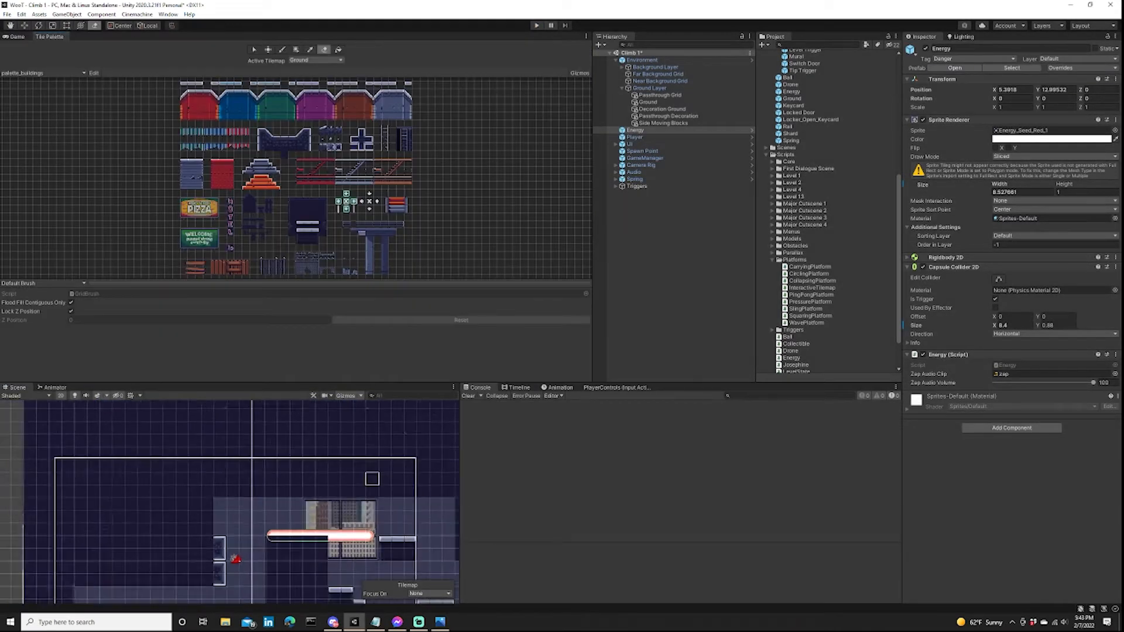
pyautogui.scroll(-3, 371, 477)
pyautogui.moveTo(371, 477); pyautogui.dragTo(318, 485, button='middle')
pyautogui.moveTo(382, 497); pyautogui.dragTo(233, 498)
pyautogui.scroll(3, 317, 181)
pyautogui.click(305, 216)
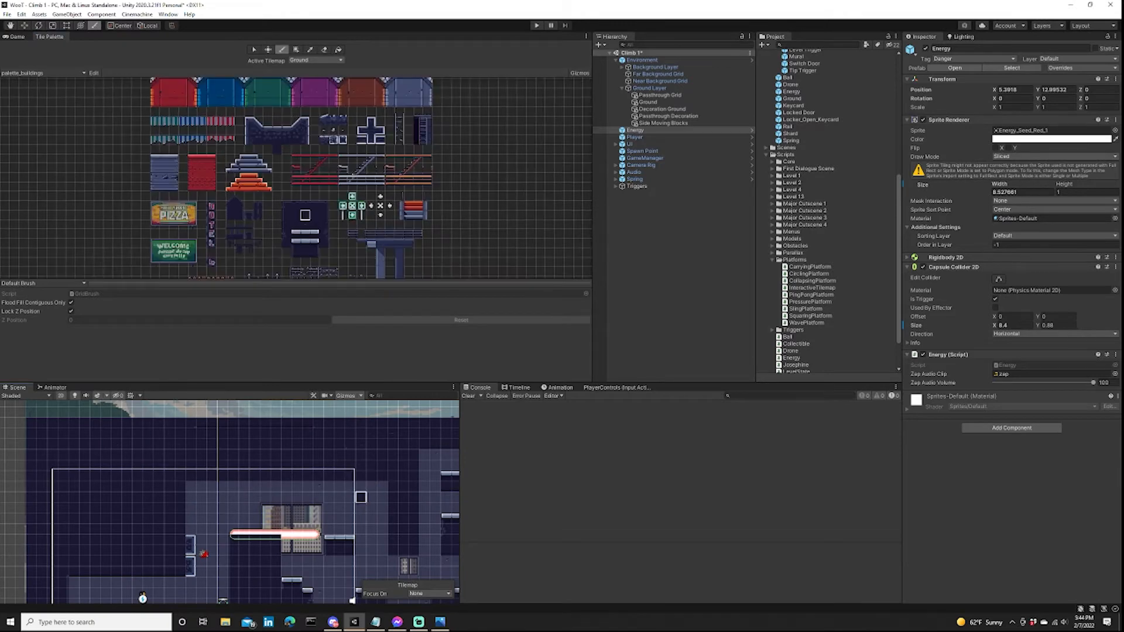
pyautogui.scroll(-1, 352, 600)
# Play-test launching off the spring over the energy beam and landing on the three-tile platform beyond it.
pyautogui.hotkey('ctrl', 'p')
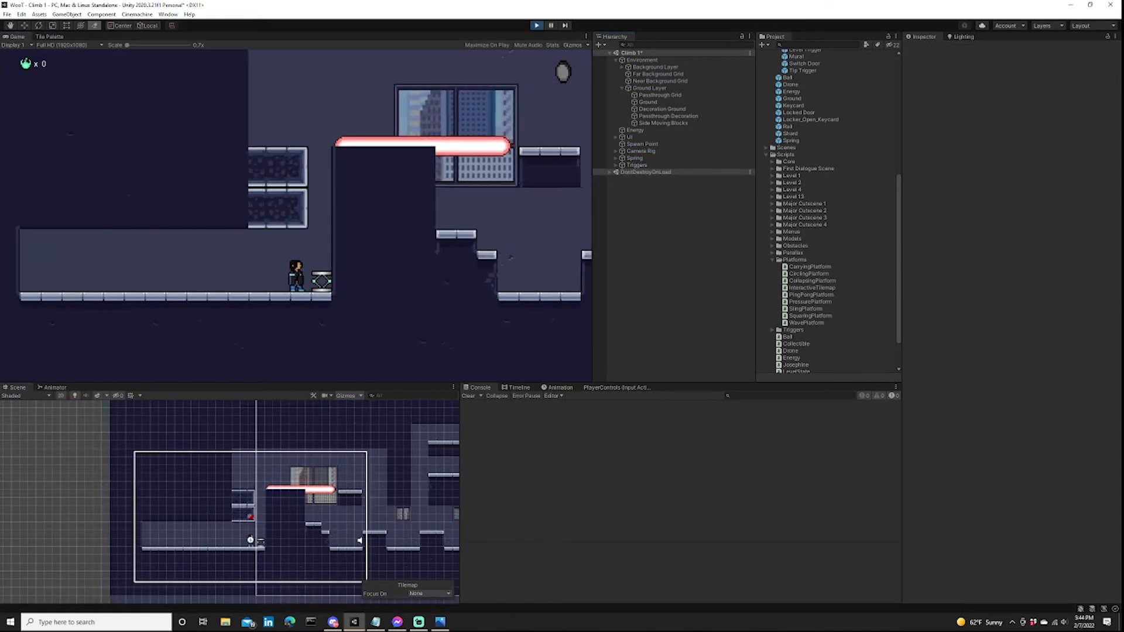
pyautogui.press('d')
pyautogui.press('a')
pyautogui.press('space')
pyautogui.press('d')
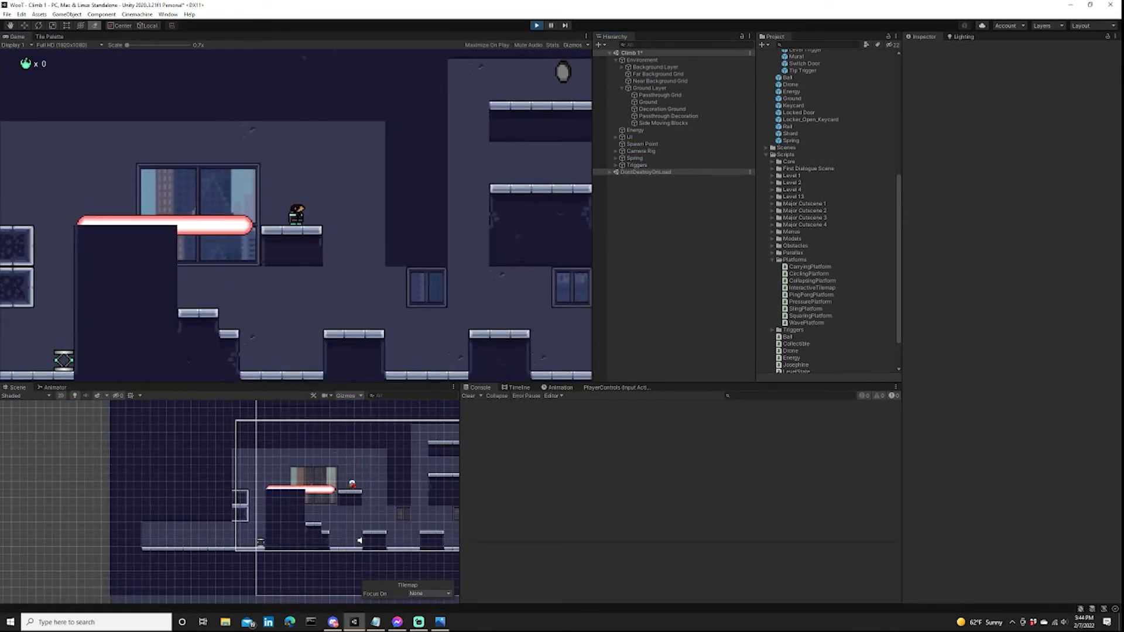
pyautogui.hotkey('ctrl', 'p')
# Repaint the top of the three-tile ground block beside the lower pit with the lower-set grey cap tiles.
pyautogui.scroll(3, 301, 542)
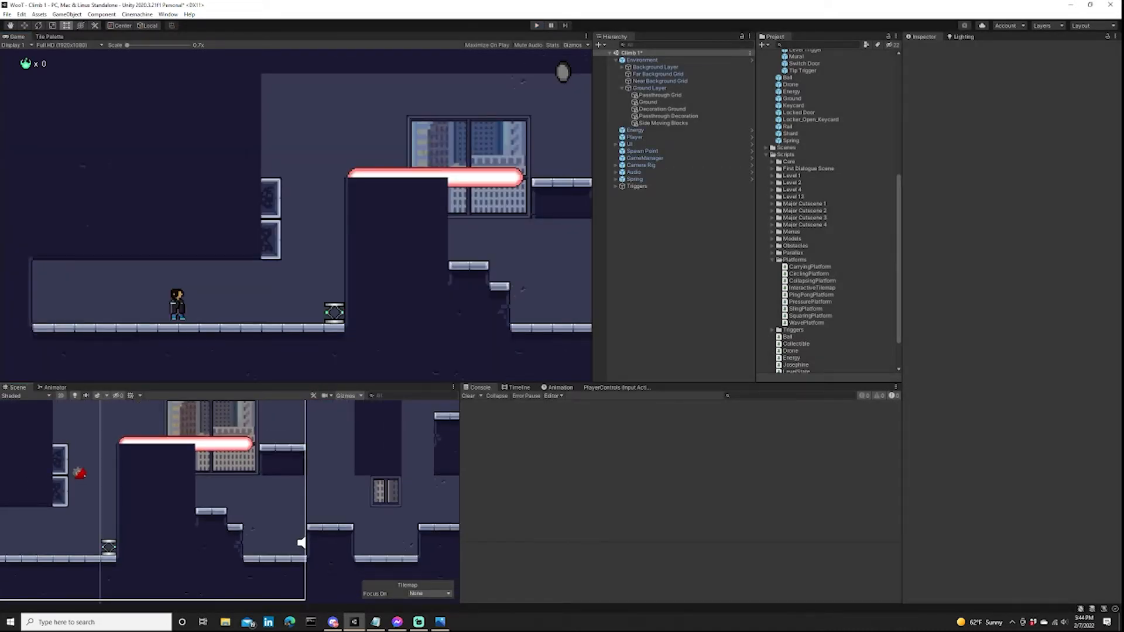
pyautogui.click(49, 37)
pyautogui.scroll(6, 324, 491)
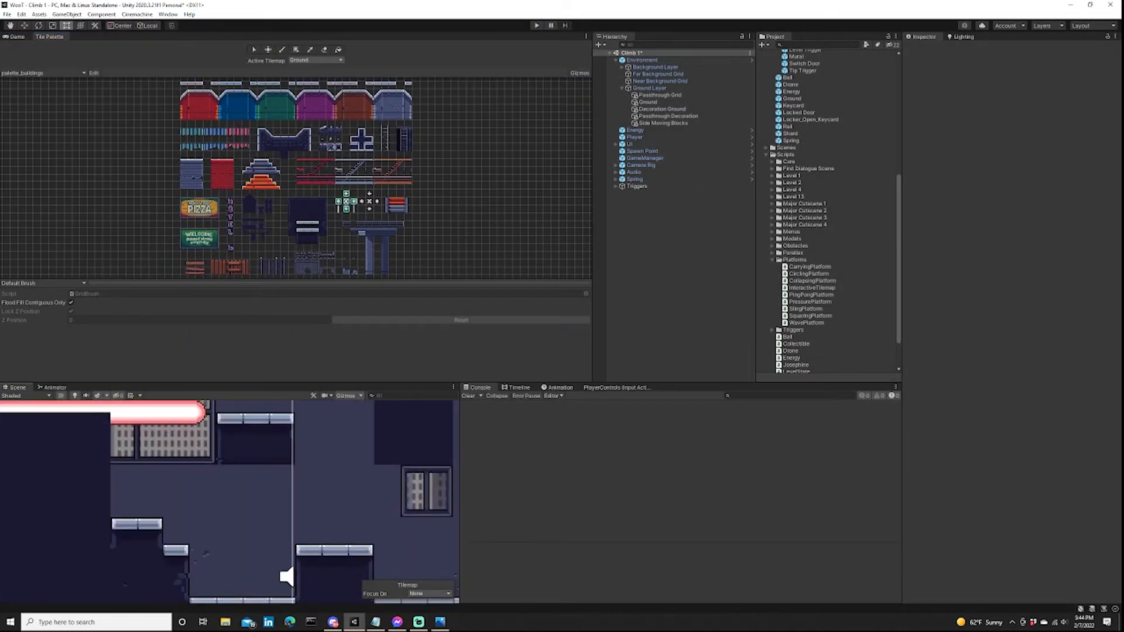
pyautogui.scroll(8, 362, 91)
pyautogui.click(414, 139)
pyautogui.press(']')
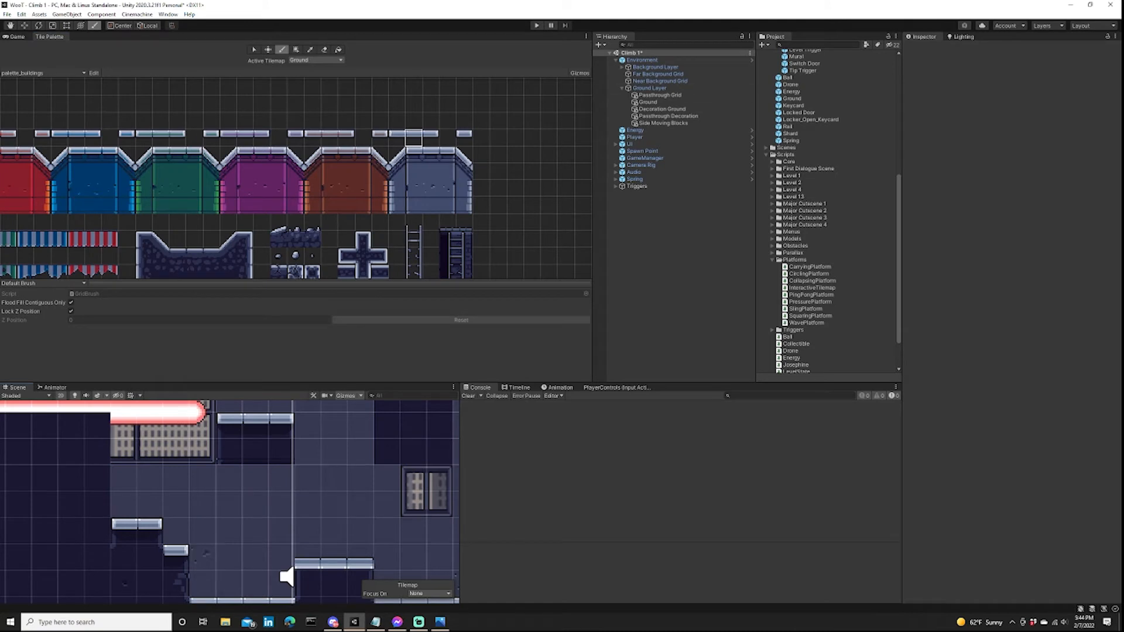
pyautogui.scroll(-6, 247, 482)
# Place Energy below Triggers in the hierarchy, duplicate it, and move the copy over the lower pit at X 11.81, Y 7.43.
pyautogui.moveTo(248, 482); pyautogui.dragTo(356, 527, button='middle')
pyautogui.moveTo(633, 130); pyautogui.dragTo(624, 192)
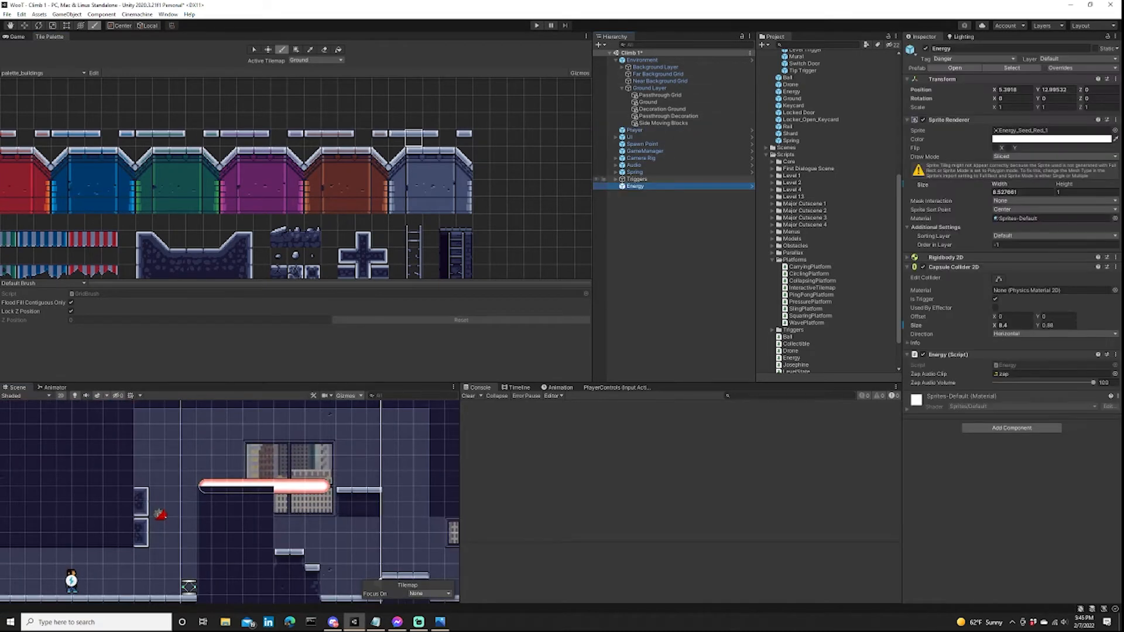
pyautogui.rightClick(622, 186)
pyautogui.click(644, 244)
pyautogui.scroll(-4, 342, 492)
pyautogui.press('w')
pyautogui.moveTo(343, 492); pyautogui.dragTo(275, 475, button='middle')
pyautogui.moveTo(209, 436); pyautogui.dragTo(209, 509)
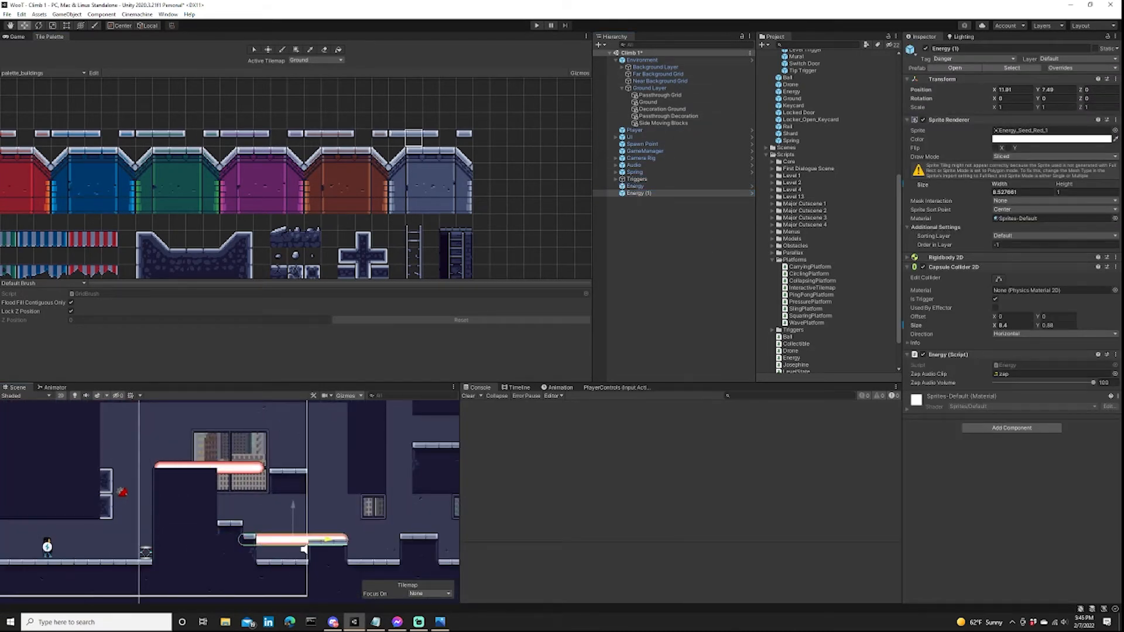
# Shift the hanging ground column beyond the upper platform one tile over and fill the upper room next to it with dark ground tiles.
pyautogui.moveTo(195, 271); pyautogui.dragTo(224, 173, button='middle')
pyautogui.click(224, 192)
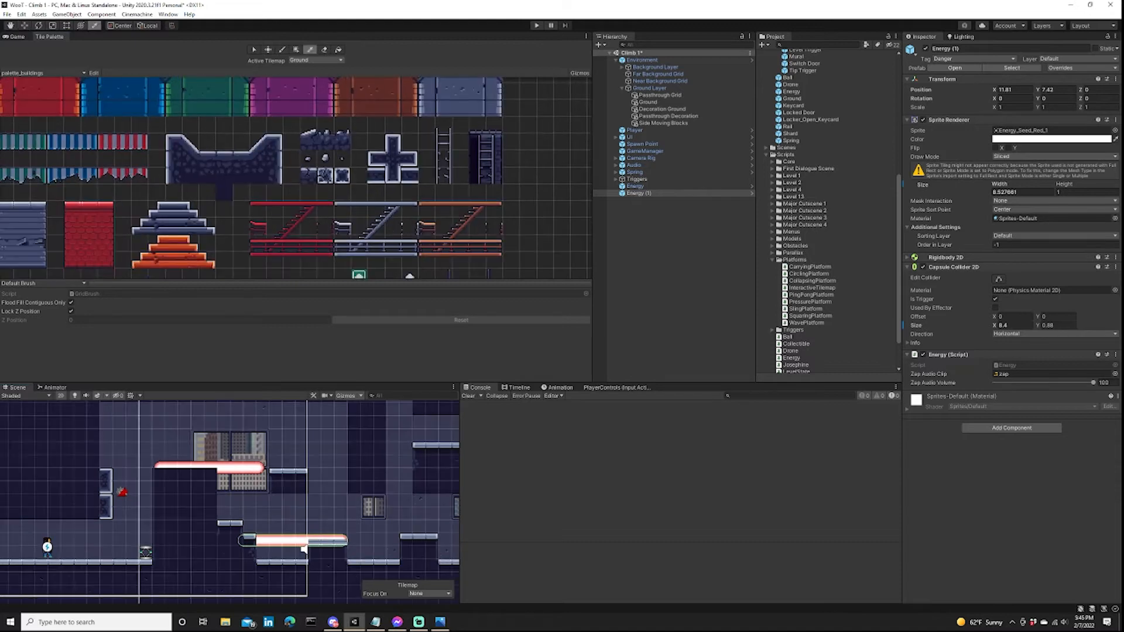
pyautogui.scroll(-2, 304, 548)
pyautogui.moveTo(304, 549); pyautogui.dragTo(219, 566, button='middle')
pyautogui.press('m')
pyautogui.moveTo(271, 498); pyautogui.dragTo(279, 498)
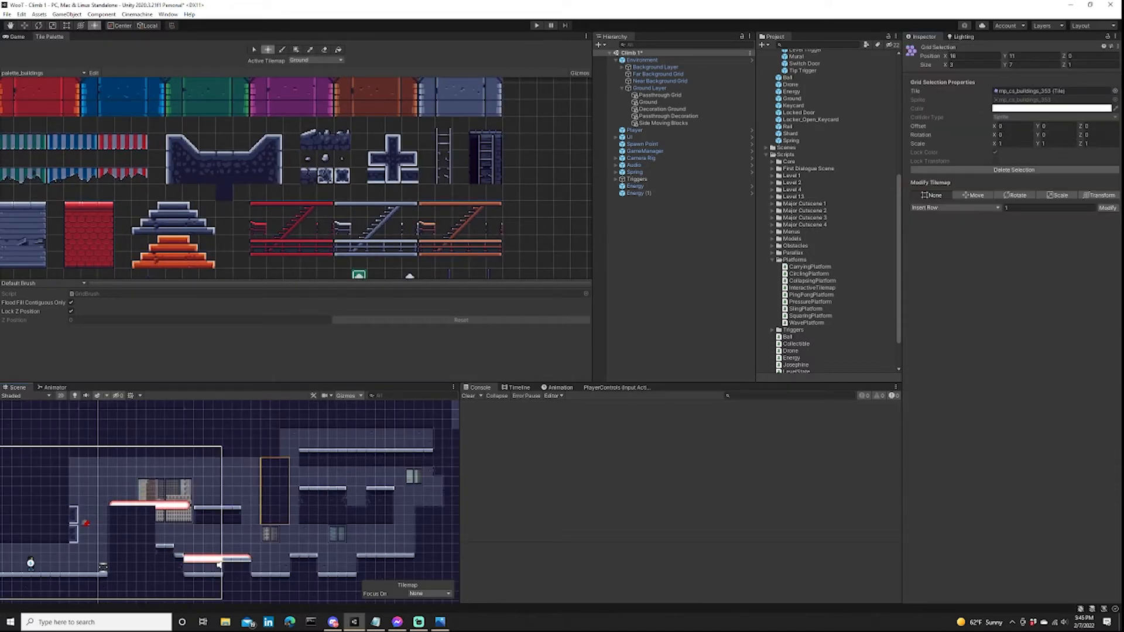
pyautogui.press('b')
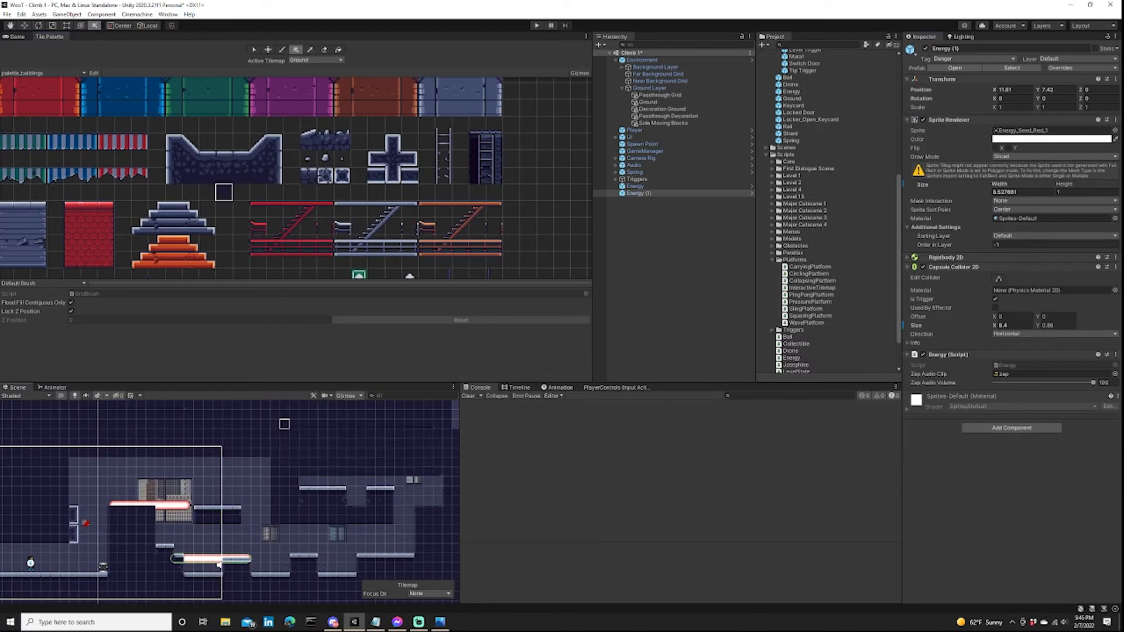
# Add the Collapsing Platform tilemap prefab as a child of Ground Layer.
pyautogui.scroll(3, 291, 553)
pyautogui.scroll(9, 829, 211)
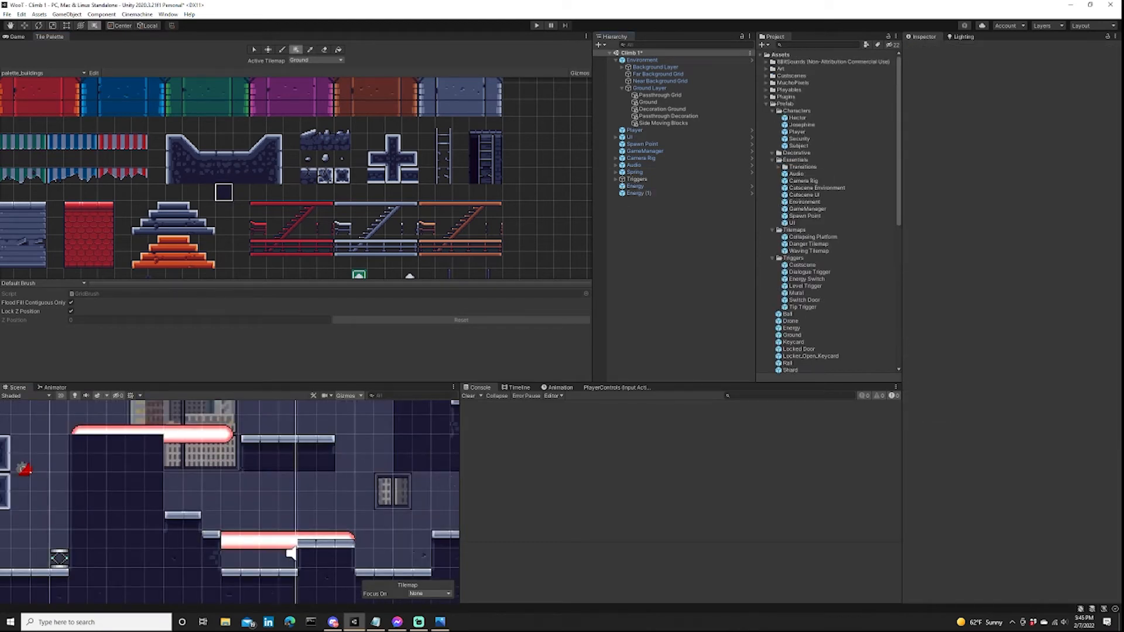
pyautogui.click(814, 237)
pyautogui.moveTo(814, 237); pyautogui.dragTo(650, 89)
pyautogui.scroll(-6, 372, 489)
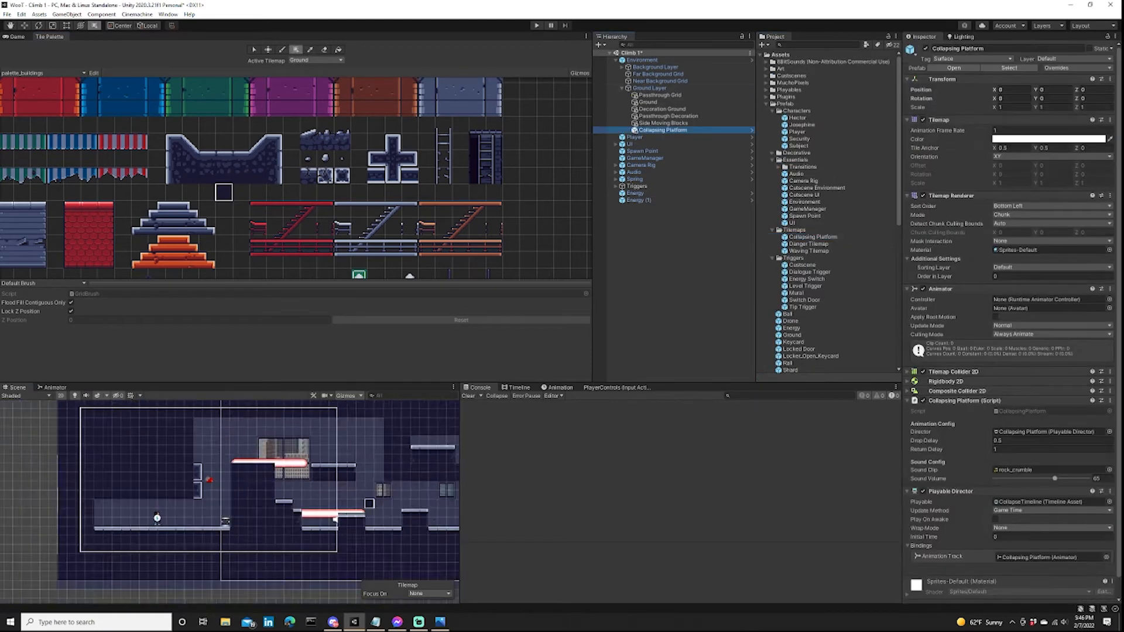
# Extend the hanging ground column down through the lower pit's ledge with dark ground tiles.
pyautogui.moveTo(373, 489); pyautogui.dragTo(246, 491, button='middle')
pyautogui.scroll(6, 246, 498)
pyautogui.click(162, 520)
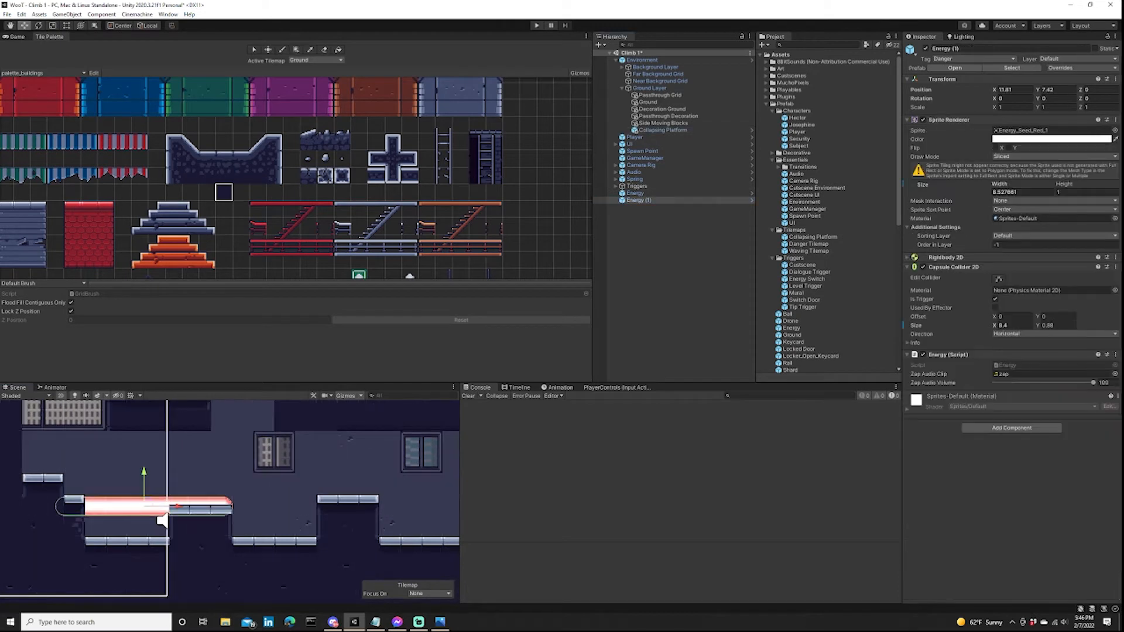
pyautogui.press('u')
pyautogui.moveTo(284, 442); pyautogui.dragTo(327, 527)
# Move Energy (1) along to X 14.11 and widen the capped ground block beneath it by two tiles to meet the column.
pyautogui.press('w')
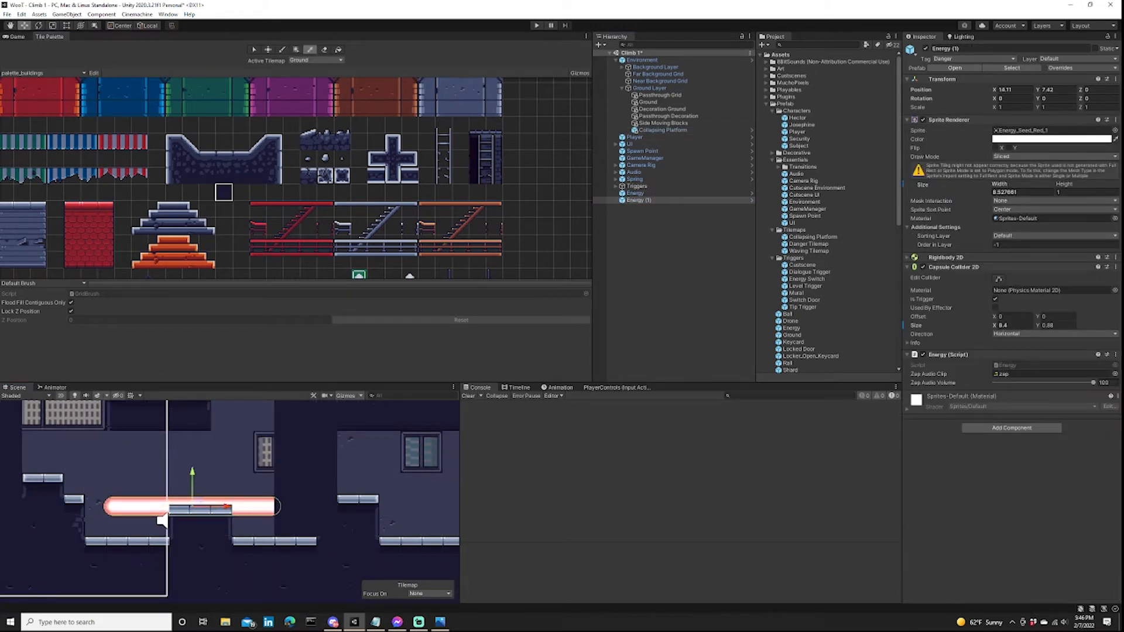
pyautogui.press('b')
pyautogui.moveTo(200, 530); pyautogui.dragTo(221, 530)
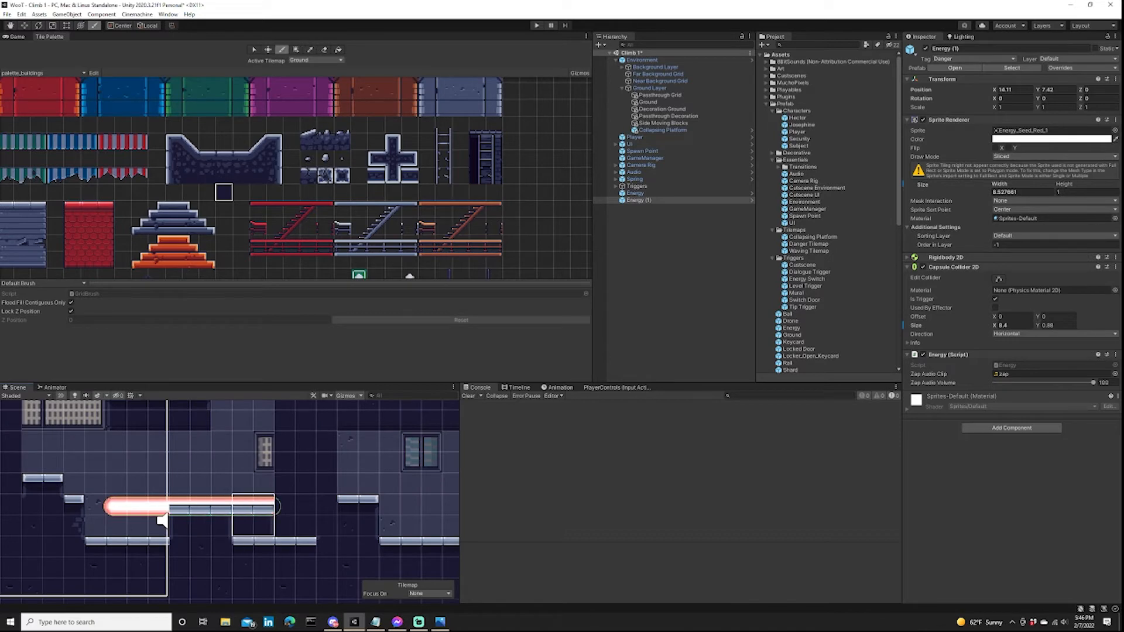
# Paint a three-tile horizontal block on the Collapsing Platform tilemap just above the lower energy beam, next to the column.
pyautogui.scroll(-4, 323, 492)
pyautogui.click(316, 60)
pyautogui.click(321, 68)
pyautogui.click(624, 329)
pyautogui.scroll(5, 389, 163)
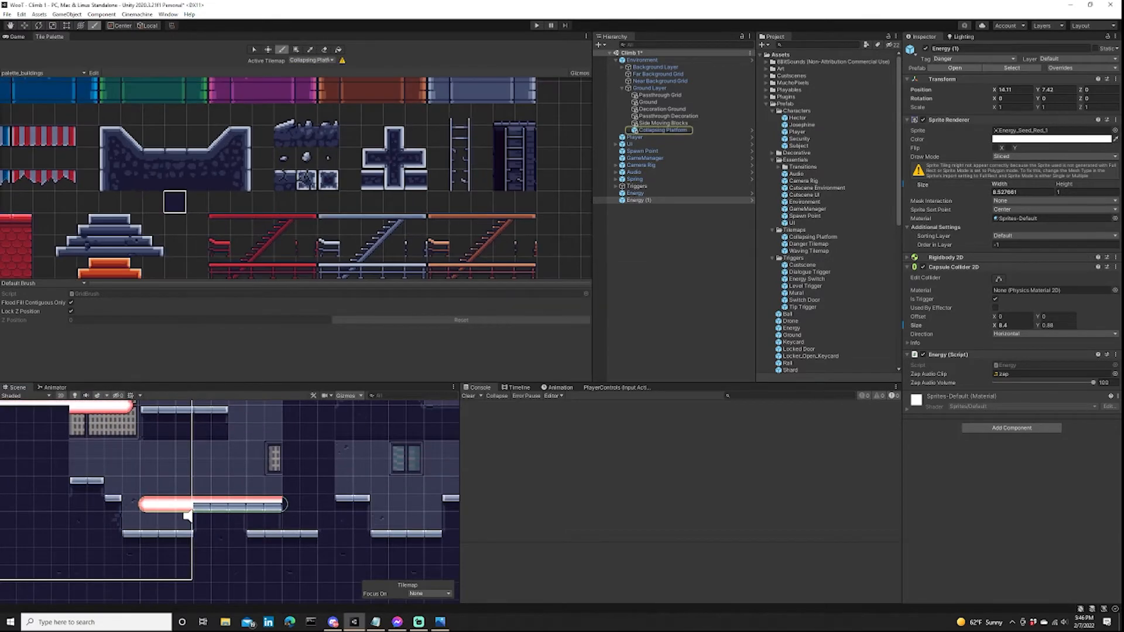
pyautogui.click(415, 159)
pyautogui.scroll(3, 279, 480)
pyautogui.click(416, 180)
pyautogui.moveTo(181, 503); pyautogui.dragTo(311, 503, button='middle')
pyautogui.scroll(-6, 310, 500)
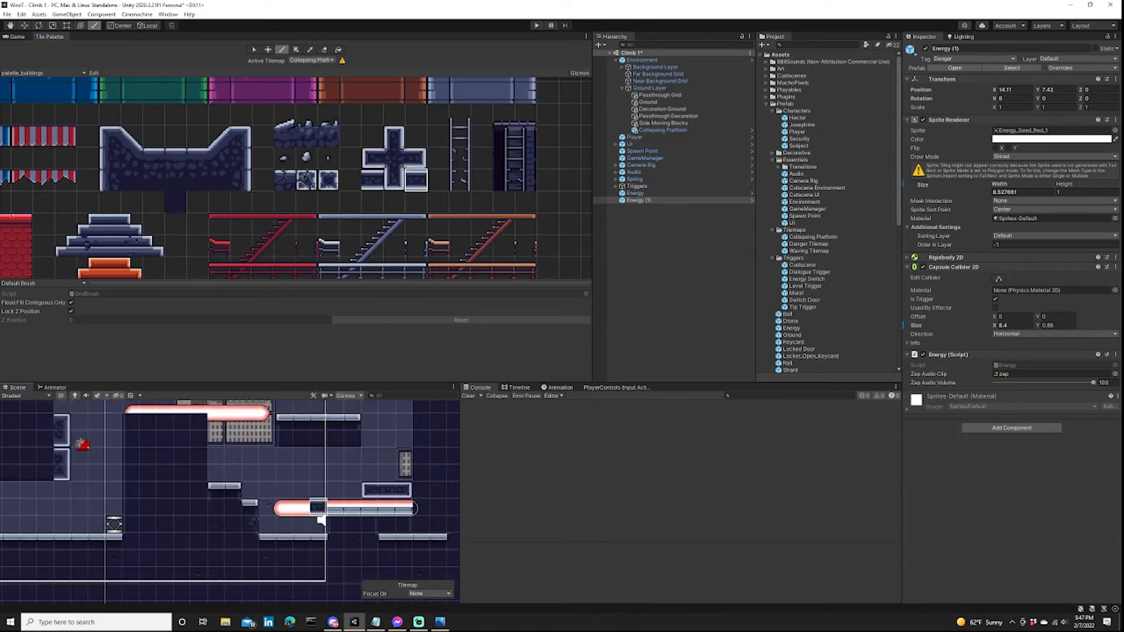
pyautogui.scroll(14, 335, 430)
pyautogui.scroll(-3, 269, 460)
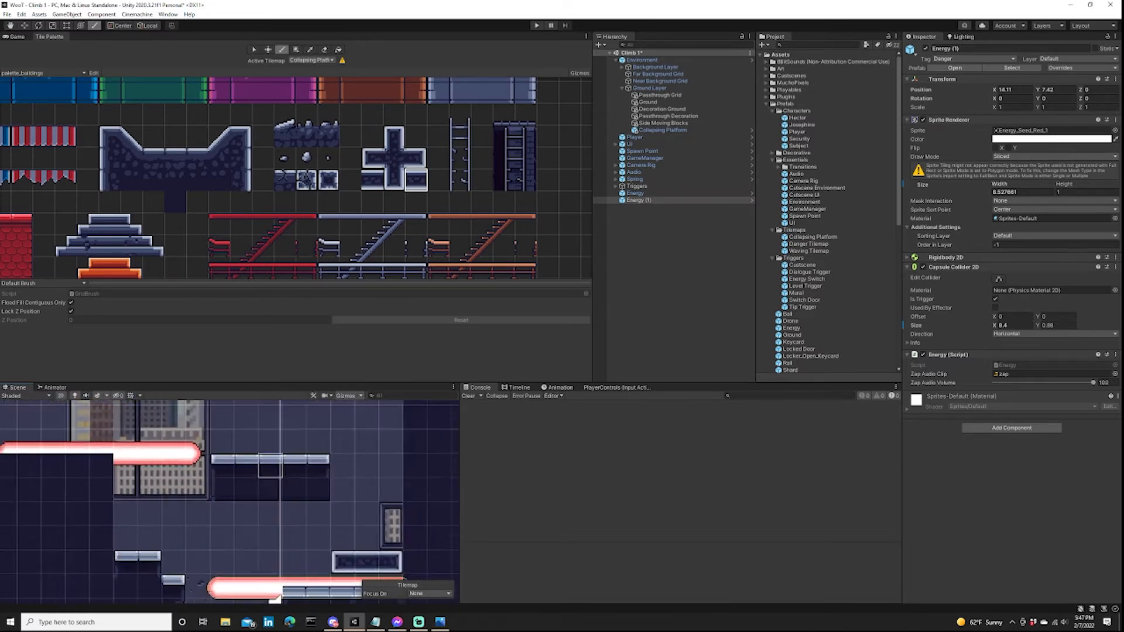
# Move the ground platform beyond the upper energy beam up by one tile.
pyautogui.scroll(-3, 273, 595)
pyautogui.click(312, 60)
pyautogui.click(311, 92)
pyautogui.click(267, 50)
pyautogui.moveTo(236, 497); pyautogui.dragTo(275, 489)
pyautogui.scroll(-5, 276, 504)
pyautogui.moveTo(275, 503); pyautogui.dragTo(345, 506, button='middle')
# Play-test the route from the spring over the energy beams, then stop the game.
pyautogui.click(537, 26)
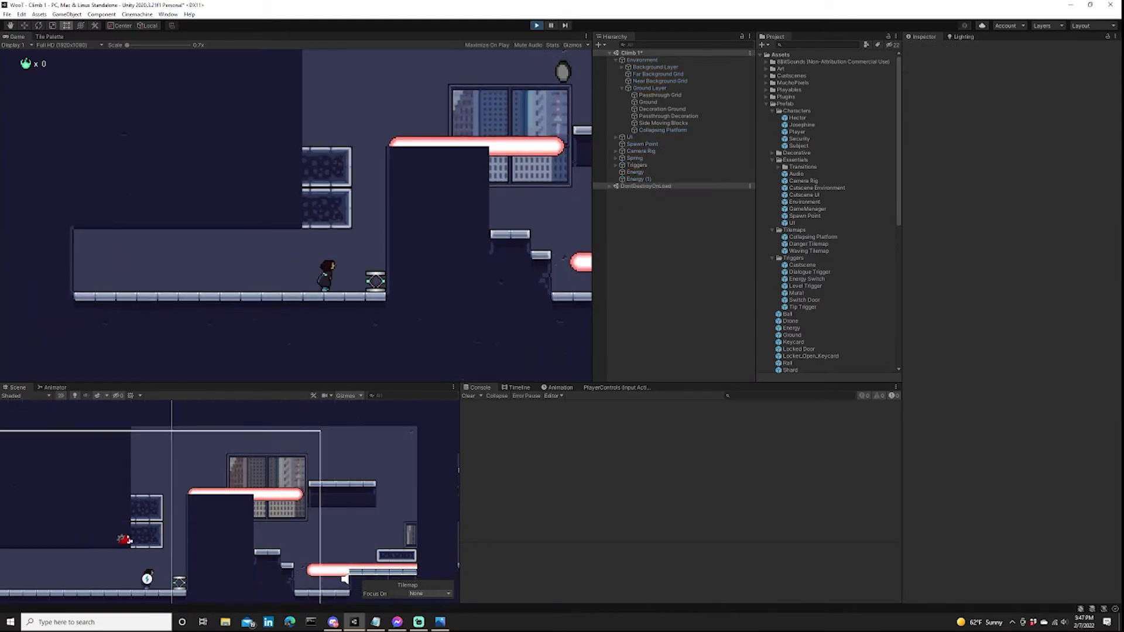
pyautogui.press('a')
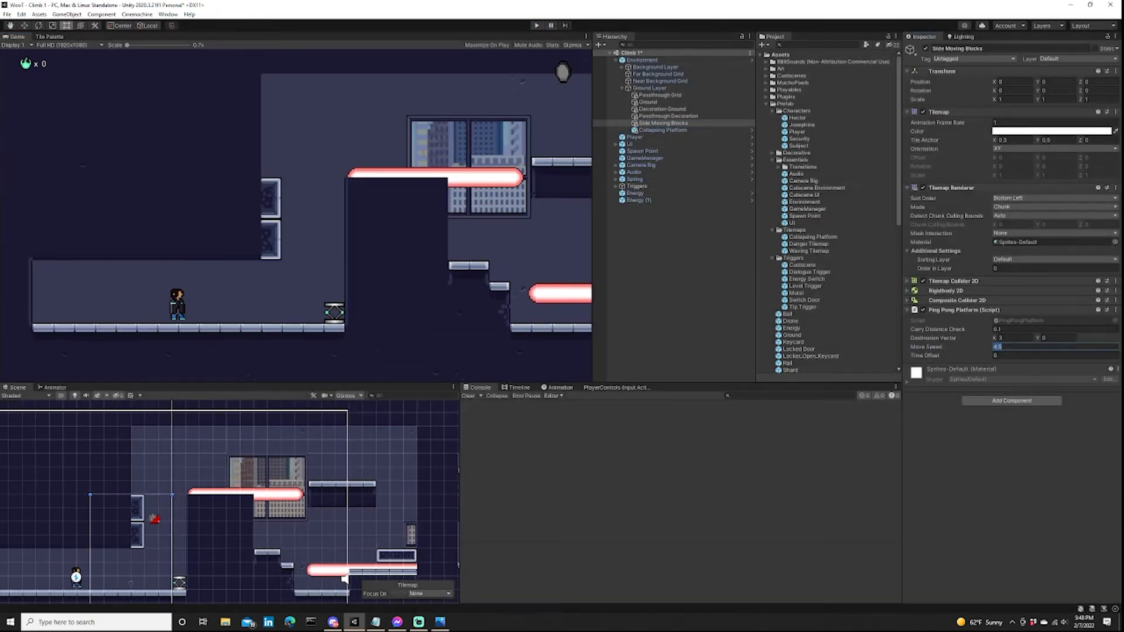
pyautogui.hotkey('ctrl', 'p')
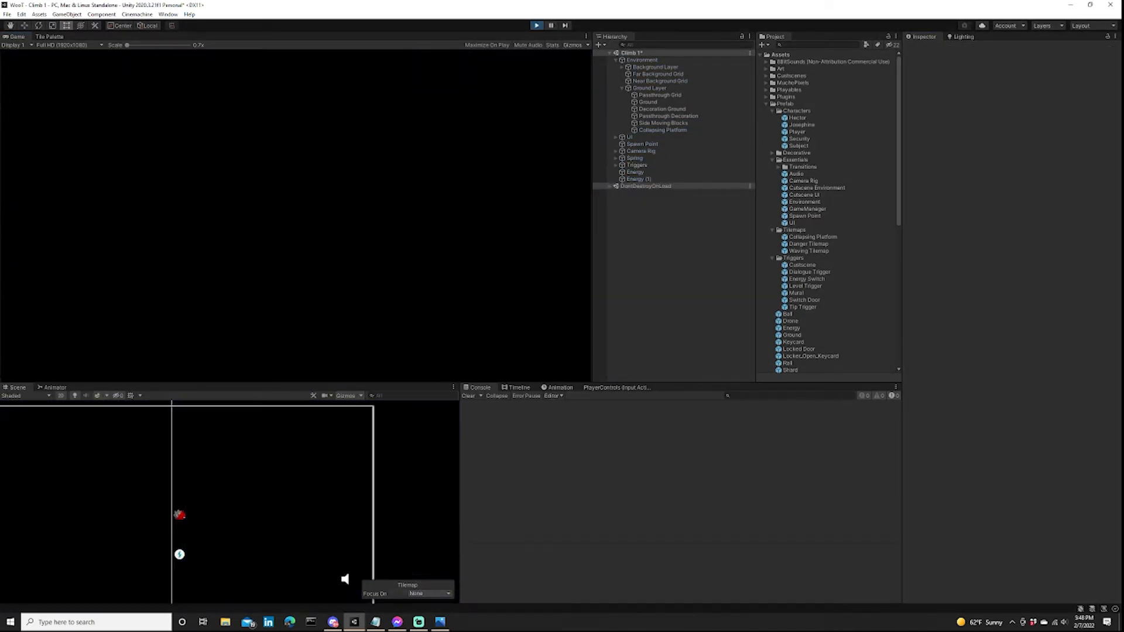
pyautogui.press('a')
pyautogui.press('d')
pyautogui.press('space')
pyautogui.press('a')
pyautogui.hotkey('ctrl', 'p')
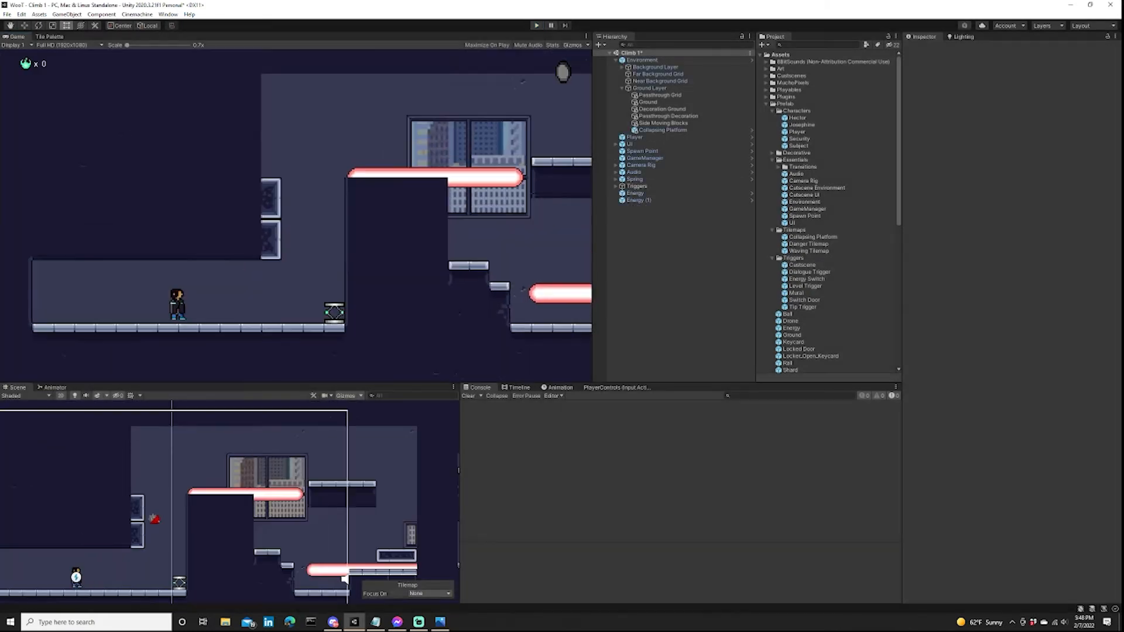
# Duplicate the Collapsing Platform tilemap and move the copy's three-tile block above the start of the lower energy beam.
pyautogui.click(650, 129)
pyautogui.rightClick(635, 130)
pyautogui.click(660, 187)
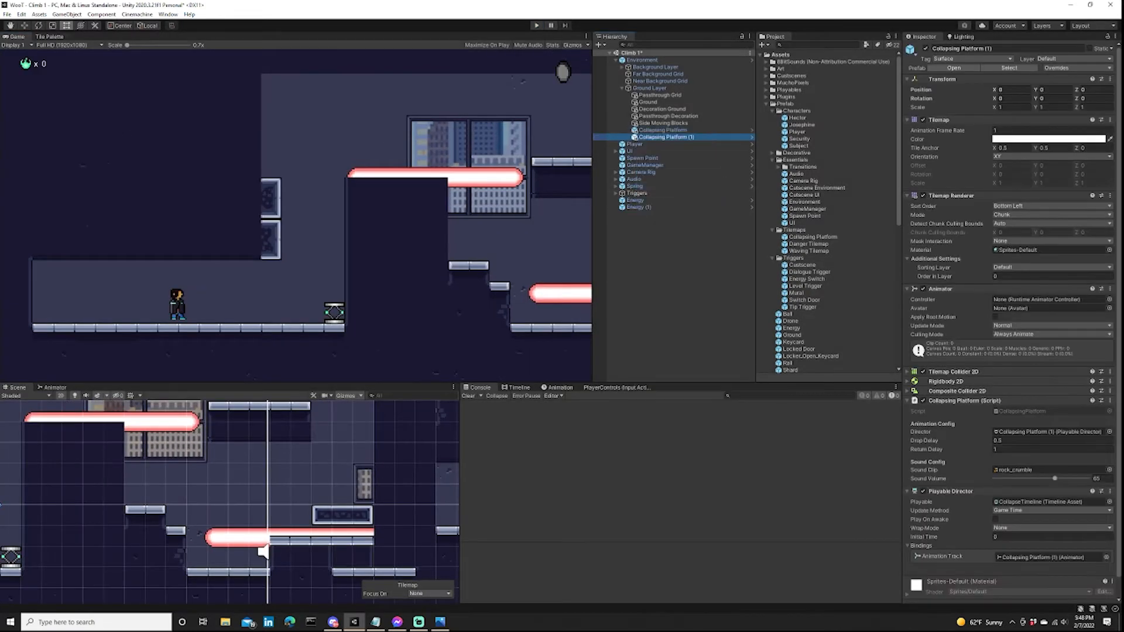
pyautogui.press('s')
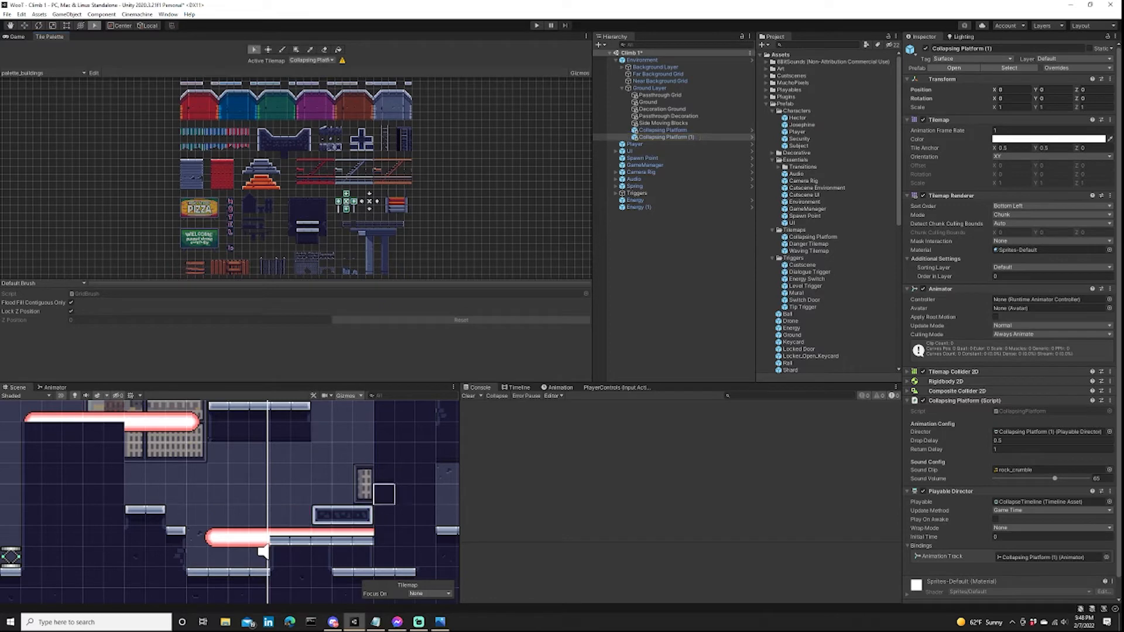
pyautogui.press('m')
pyautogui.moveTo(364, 515); pyautogui.dragTo(223, 514)
pyautogui.scroll(-5, 223, 514)
pyautogui.scroll(-3, 256, 543)
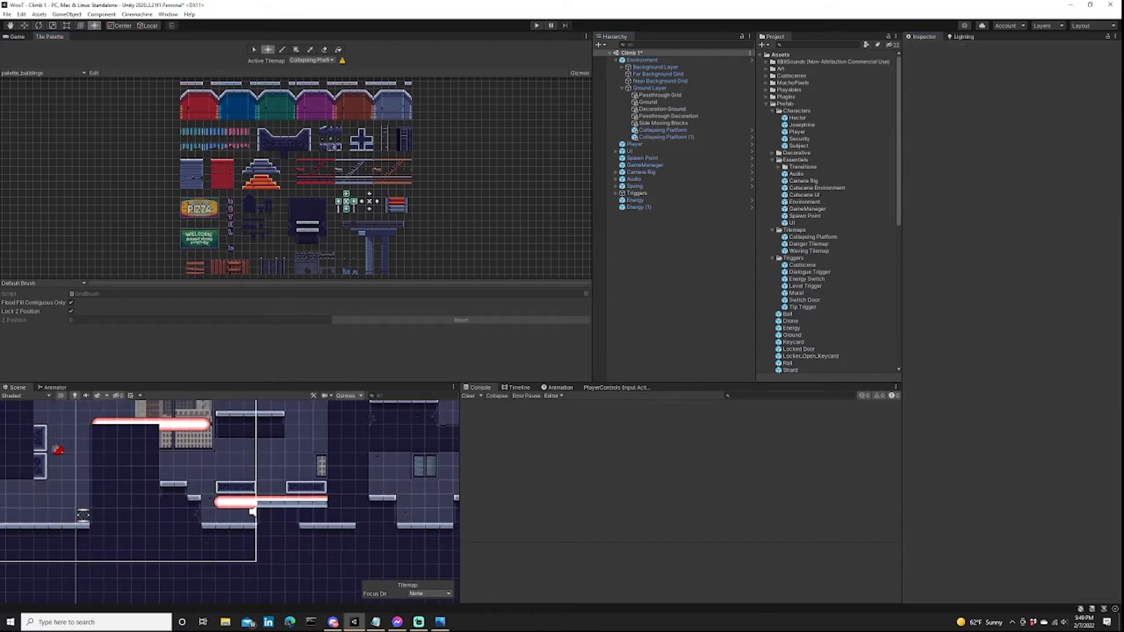
# Place a new Energy prefab between the two collapsing platforms and order it after Energy (1) in the hierarchy.
pyautogui.scroll(-2, 820, 264)
pyautogui.moveTo(792, 301); pyautogui.dragTo(271, 487)
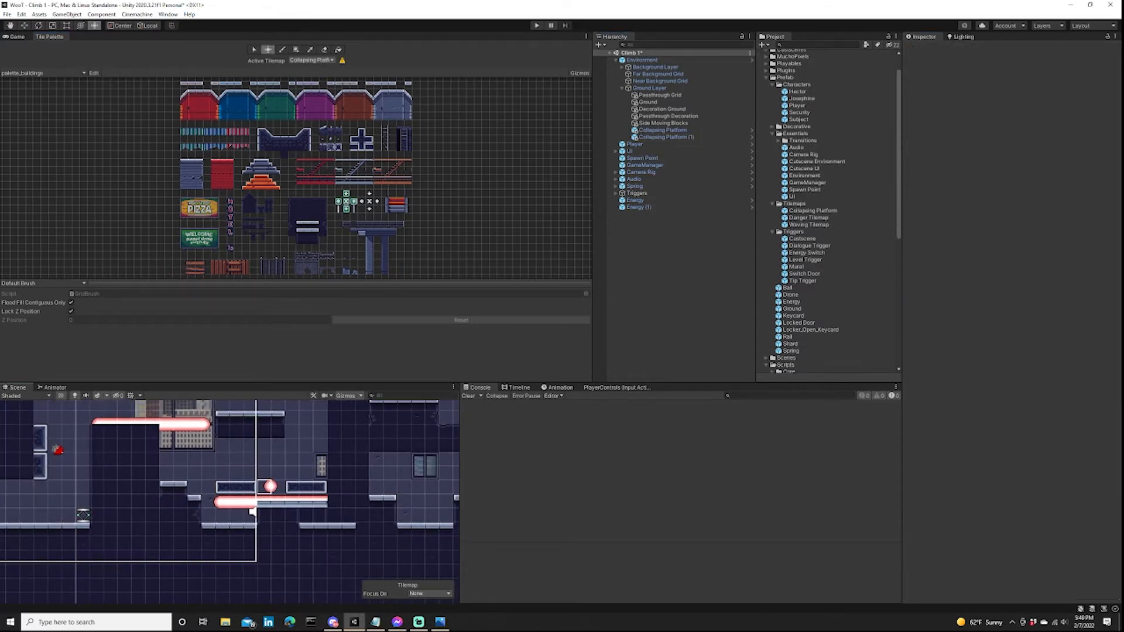
pyautogui.moveTo(640, 144); pyautogui.dragTo(644, 220)
# Try the PingPongPlatform script directly on Energy (2) with destination vector Y 1.5 and play-test it.
pyautogui.scroll(-8, 811, 293)
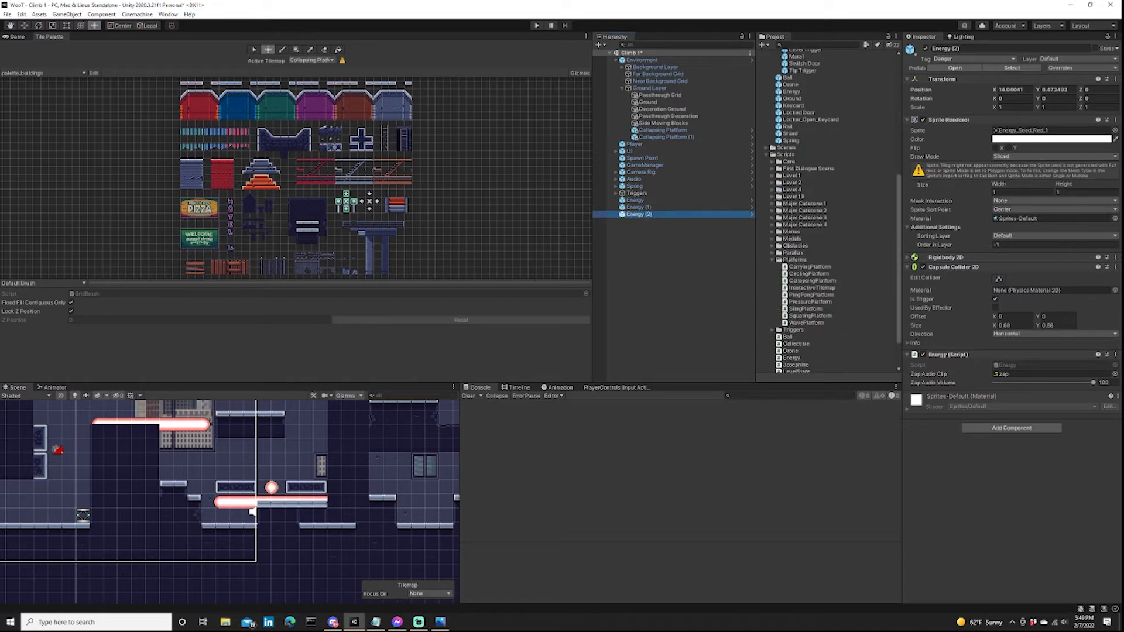
pyautogui.moveTo(811, 295); pyautogui.dragTo(1030, 417)
pyautogui.click(1057, 423)
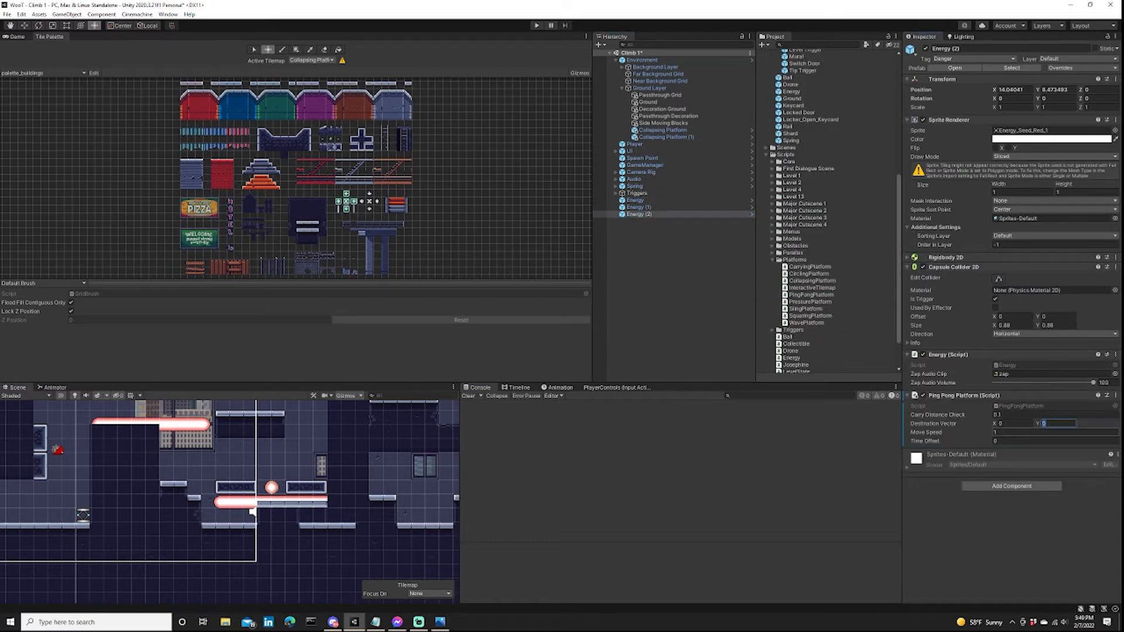
pyautogui.hotkey('ctrl', 'p')
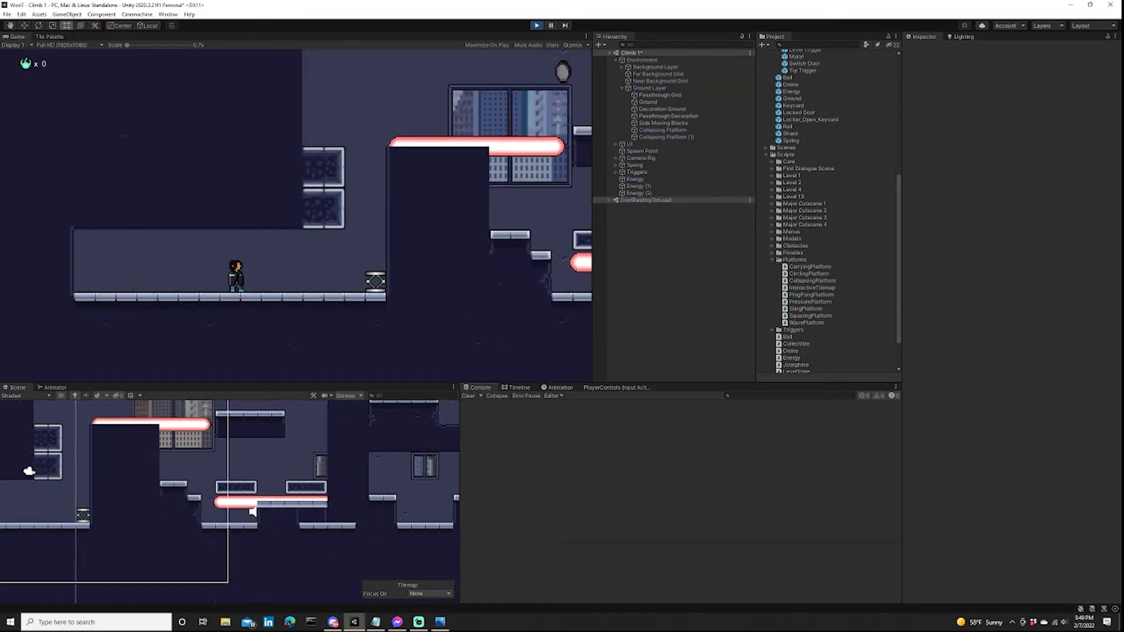
pyautogui.click(537, 25)
# Create an empty object named Bouncing Energy at position 0, 0, 0 and make Energy (2) its child.
pyautogui.rightClick(631, 230)
pyautogui.click(660, 333)
pyautogui.write('Bouncing Energy')
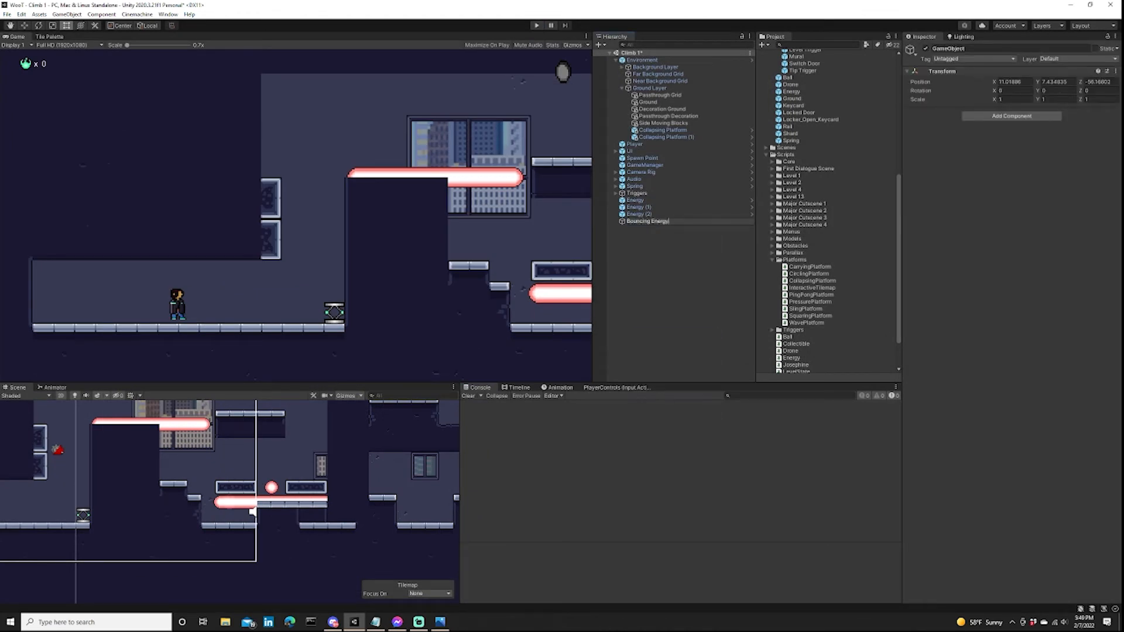
pyautogui.press('Return')
pyautogui.moveTo(639, 214); pyautogui.dragTo(646, 221)
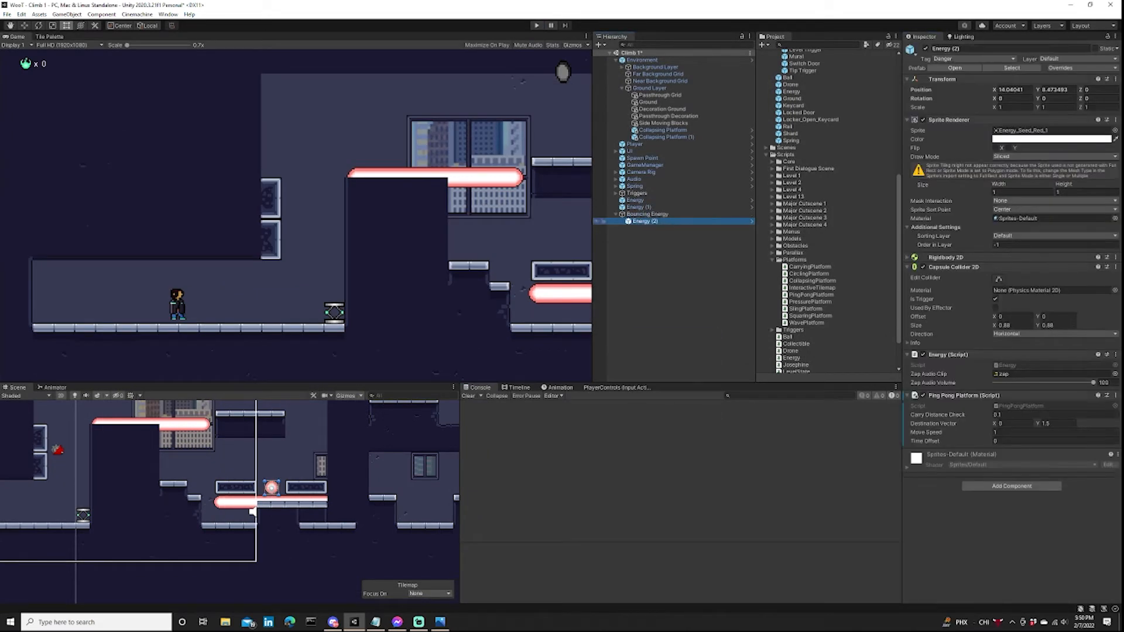
# Remove the Ping Pong Platform script from Energy (2) and add it to Bouncing Energy instead.
pyautogui.rightClick(994, 393)
pyautogui.click(1021, 425)
pyautogui.click(647, 214)
pyautogui.moveTo(811, 295); pyautogui.dragTo(1012, 187)
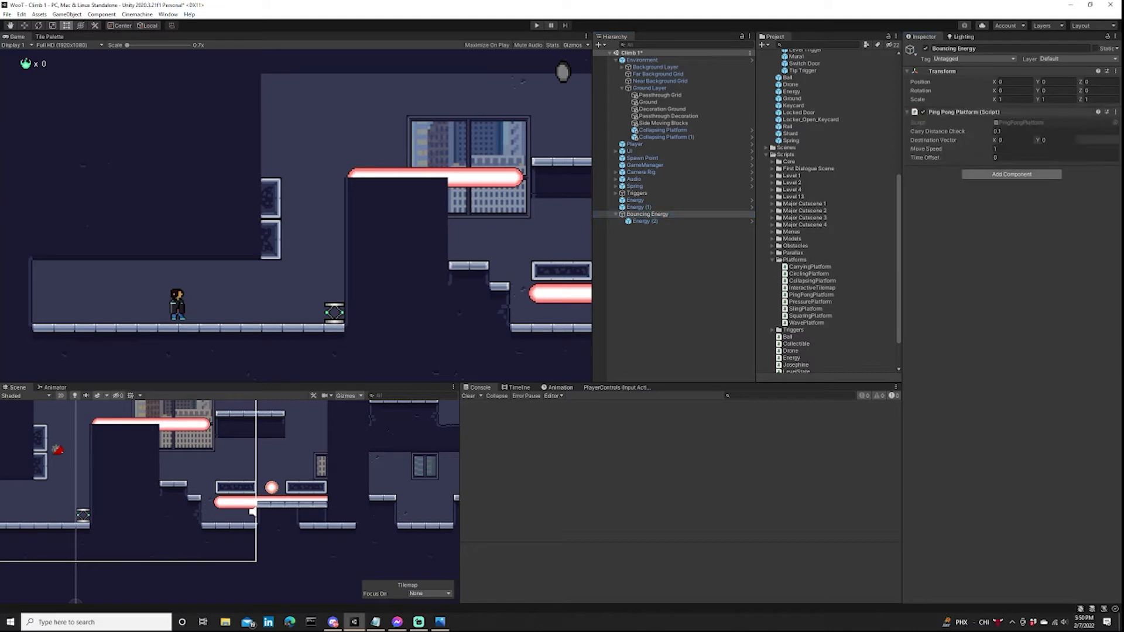
# Add a Rigidbody 2D to Bouncing Energy with body type Kinematic and interpolation set to Interpolate.
pyautogui.click(1012, 174)
pyautogui.write('rigi')
pyautogui.click(998, 213)
pyautogui.click(945, 171)
pyautogui.click(1025, 180)
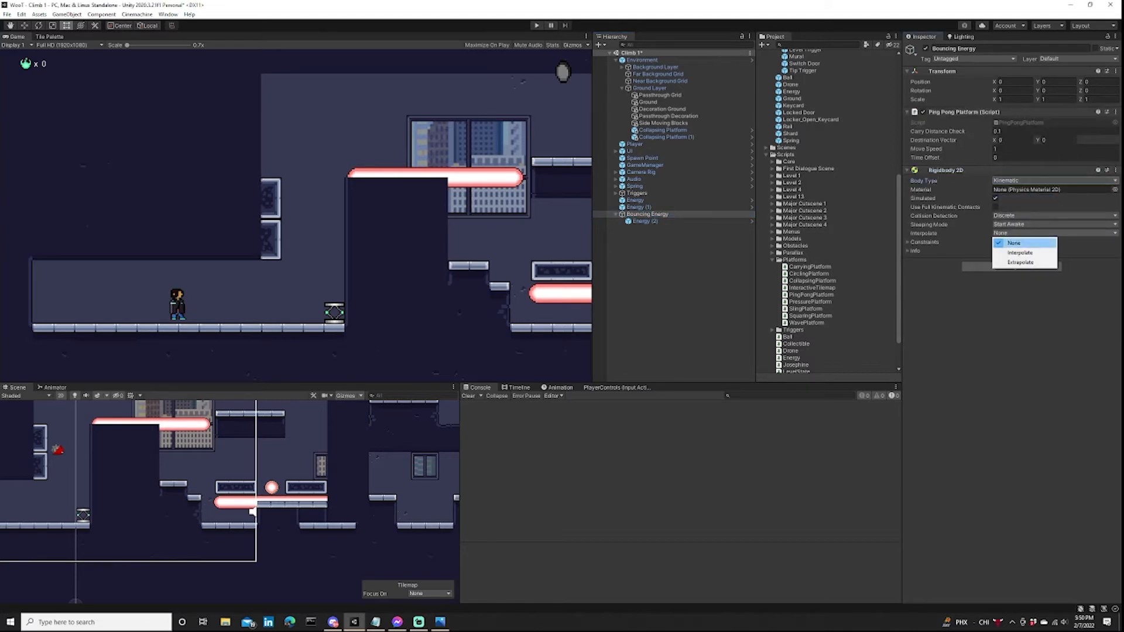
pyautogui.click(1016, 253)
# Set Bouncing Energy's destination vector Y to 2 and play-test its vertical motion.
pyautogui.click(1057, 140)
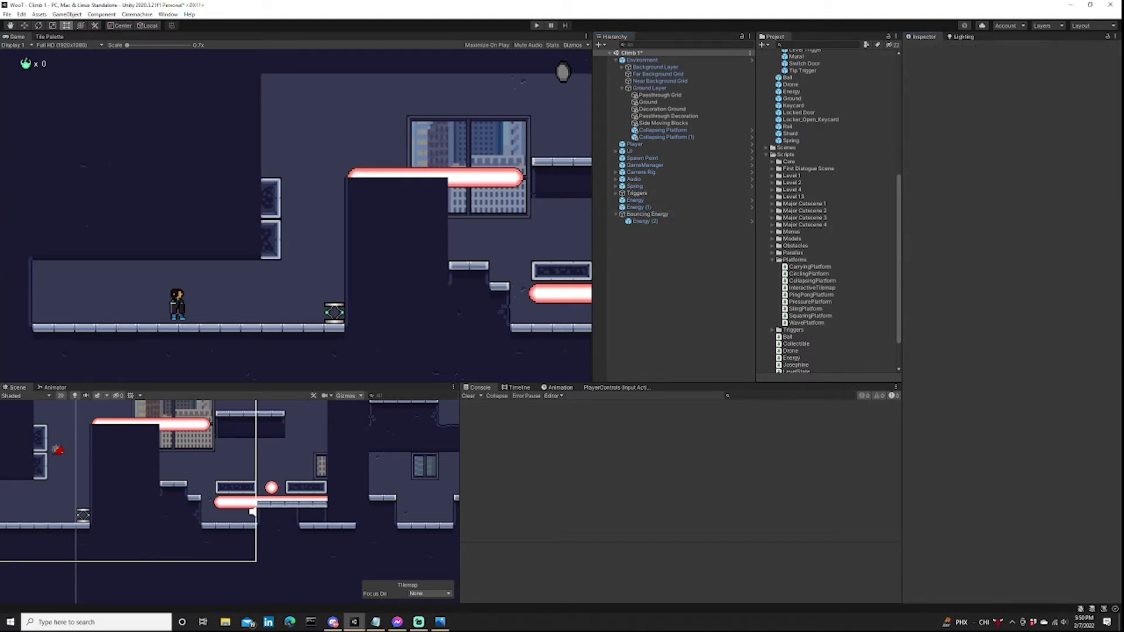
pyautogui.hotkey('ctrl', 'p')
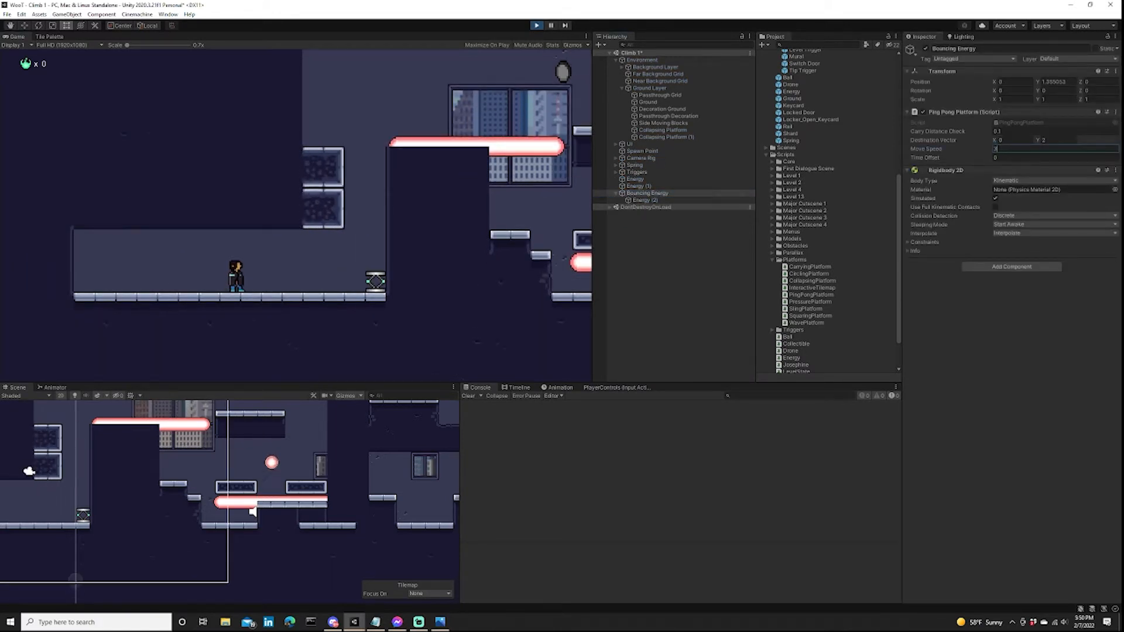
pyautogui.hotkey('ctrl', 'p')
pyautogui.click(253, 511)
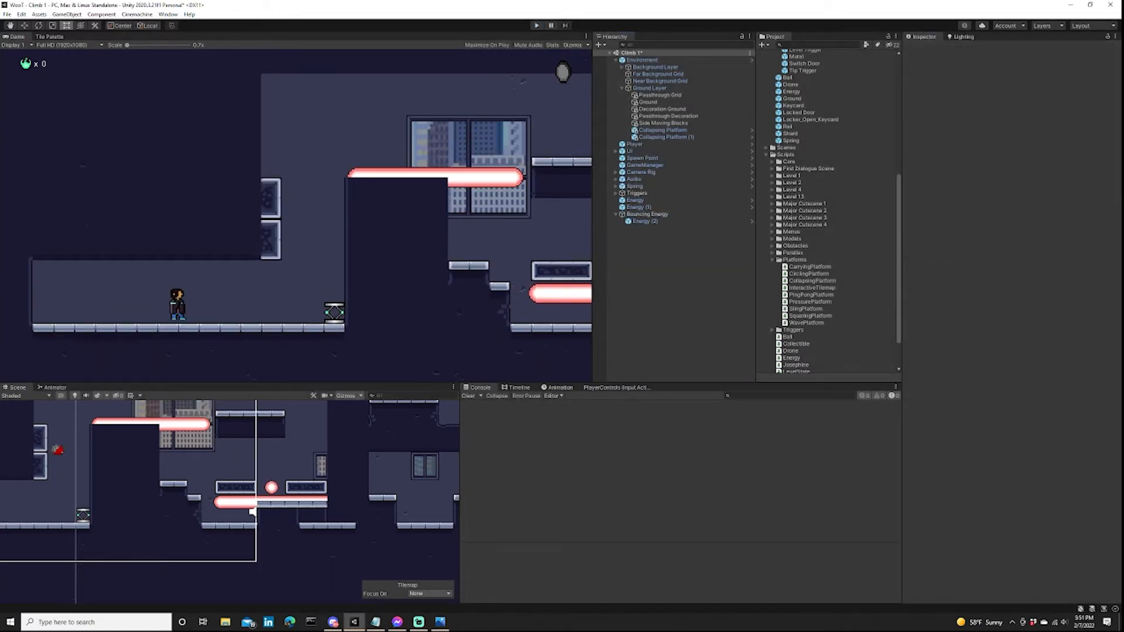
pyautogui.scroll(-3, 257, 505)
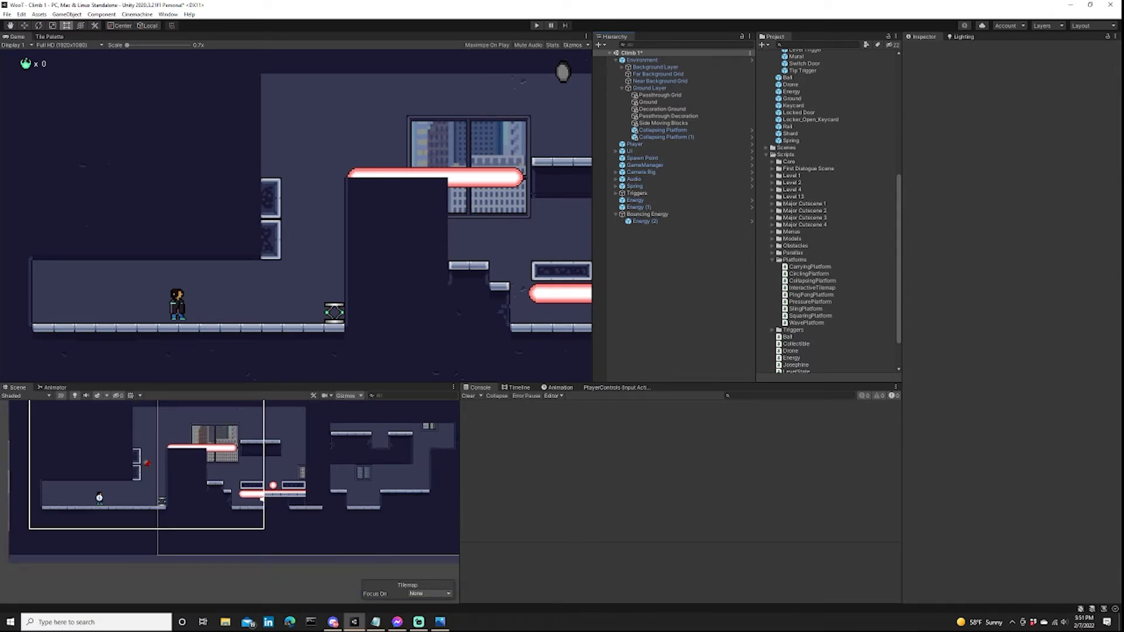
pyautogui.moveTo(262, 499); pyautogui.dragTo(262, 523, button='middle')
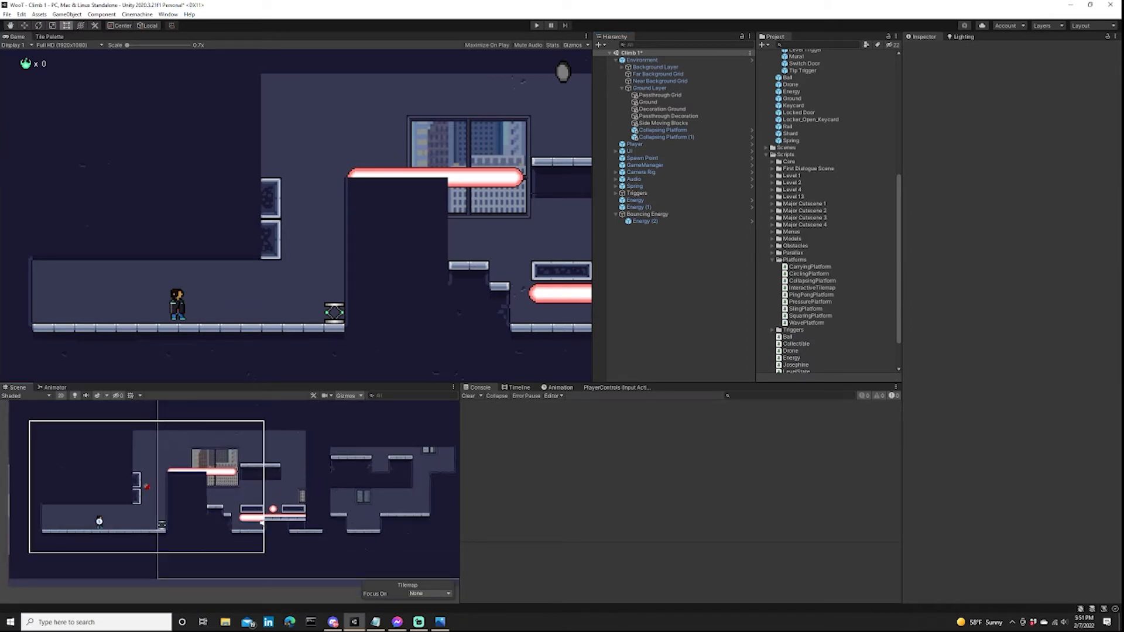
pyautogui.moveTo(262, 522); pyautogui.dragTo(301, 550, button='middle')
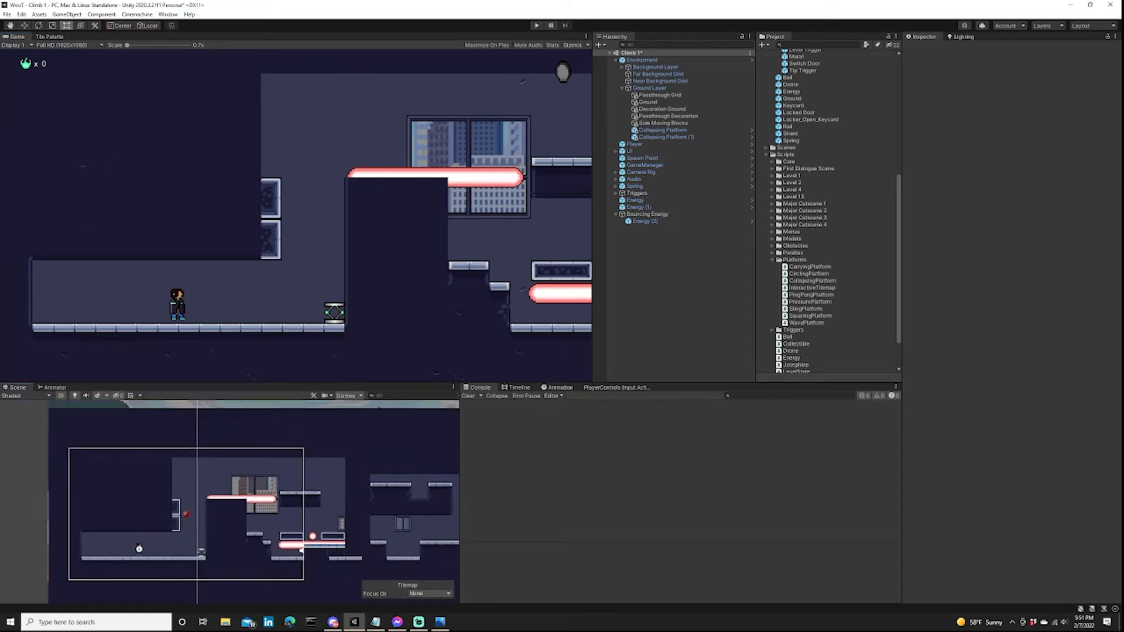
pyautogui.scroll(5, 191, 514)
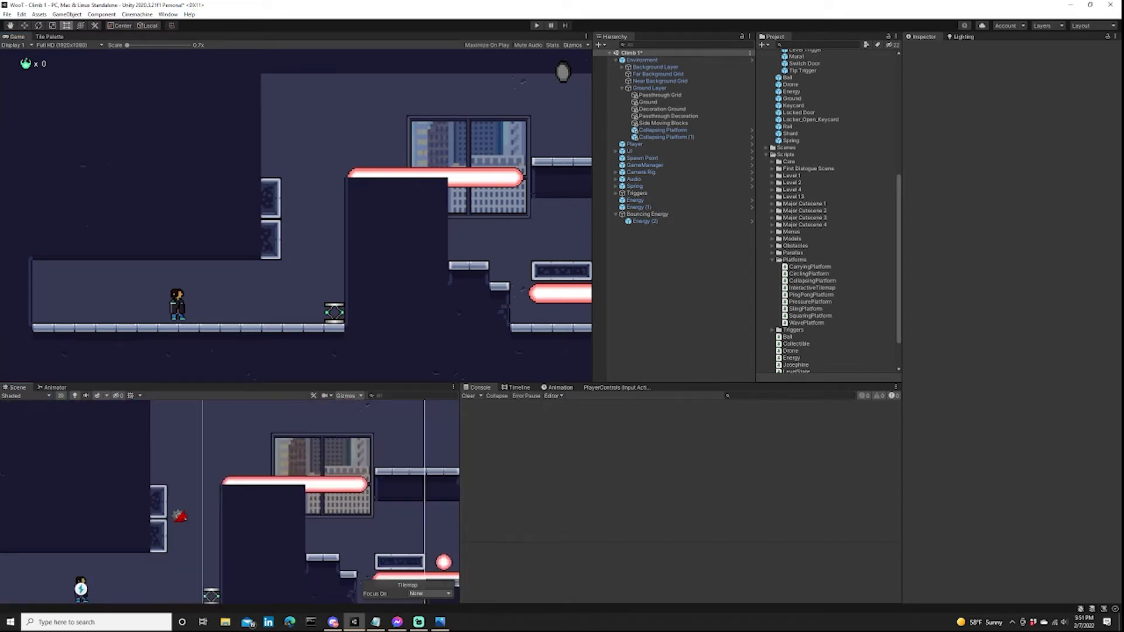
pyautogui.scroll(3, 35, 521)
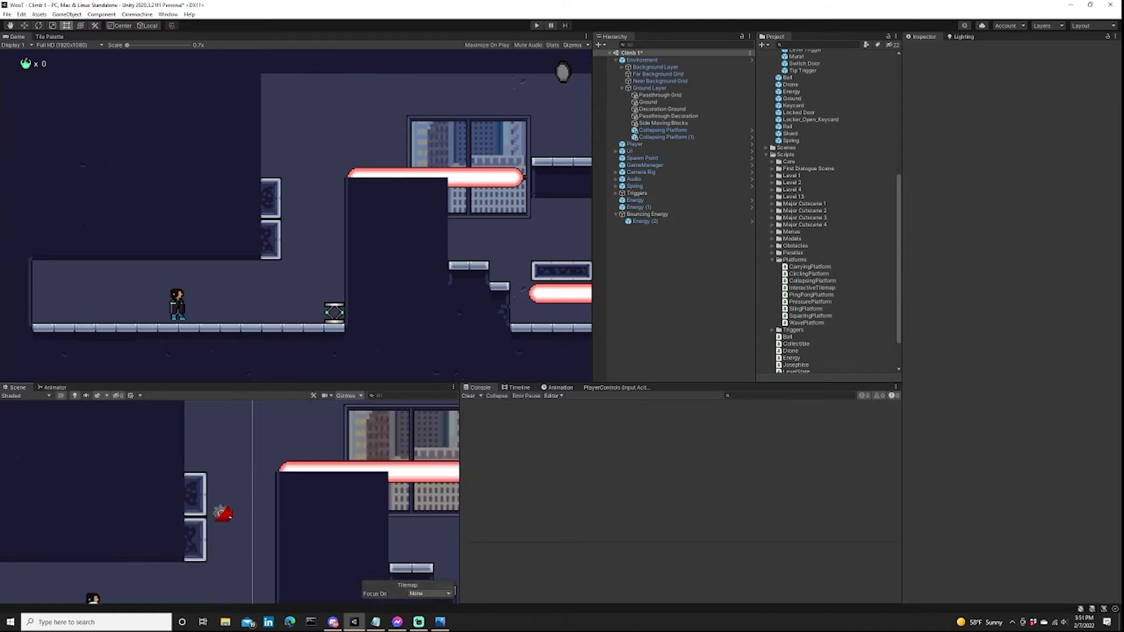
pyautogui.scroll(-4, 142, 509)
pyautogui.moveTo(142, 509); pyautogui.dragTo(100, 527, button='middle')
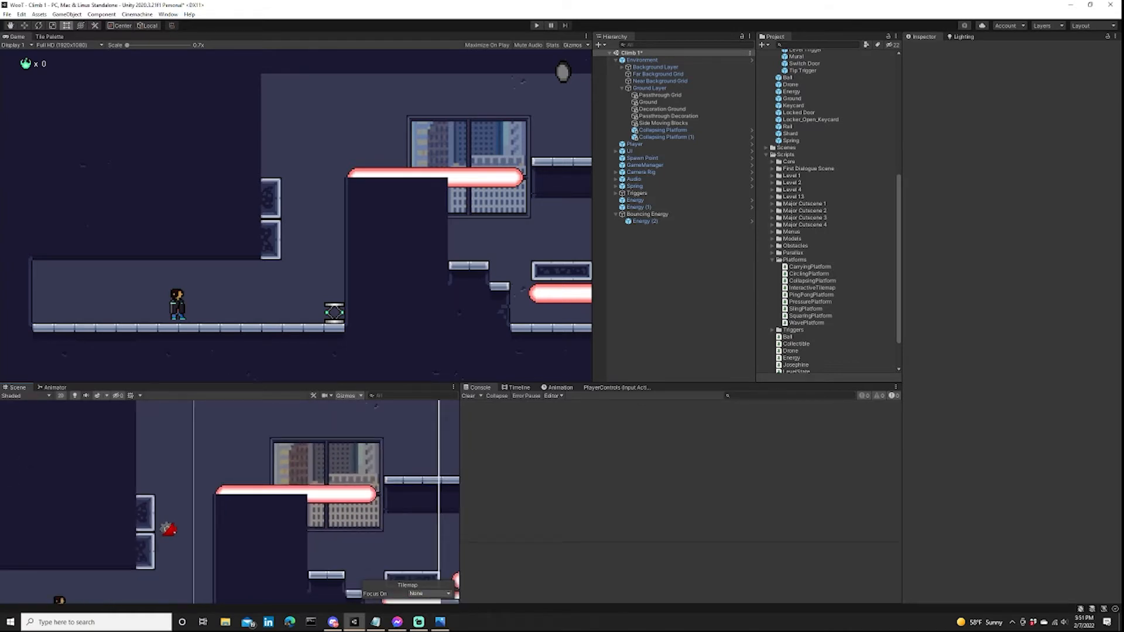
# Examine the scene layout around the bouncing energy ball, the lower energy beam and the nearby platforms.
pyautogui.scroll(-3, 263, 504)
pyautogui.moveTo(263, 504); pyautogui.dragTo(144, 500, button='middle')
pyautogui.moveTo(234, 503); pyautogui.dragTo(161, 522, button='middle')
pyautogui.moveTo(234, 527); pyautogui.dragTo(285, 509, button='middle')
pyautogui.moveTo(274, 596); pyautogui.dragTo(238, 582, button='middle')
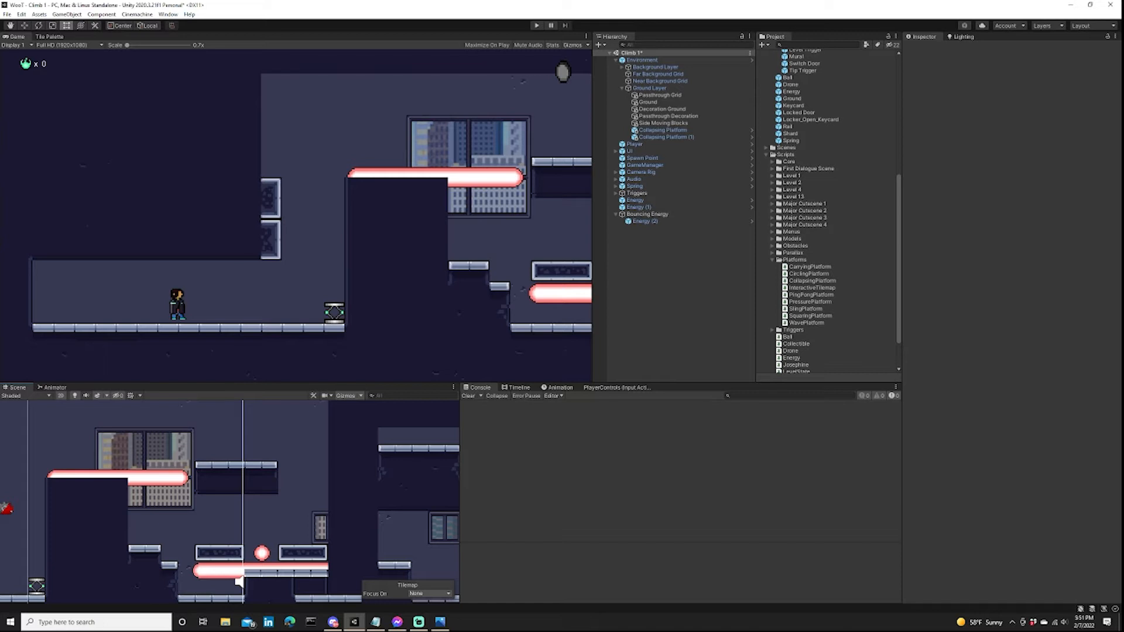
pyautogui.moveTo(307, 538); pyautogui.dragTo(340, 505, button='middle')
pyautogui.scroll(4, 341, 505)
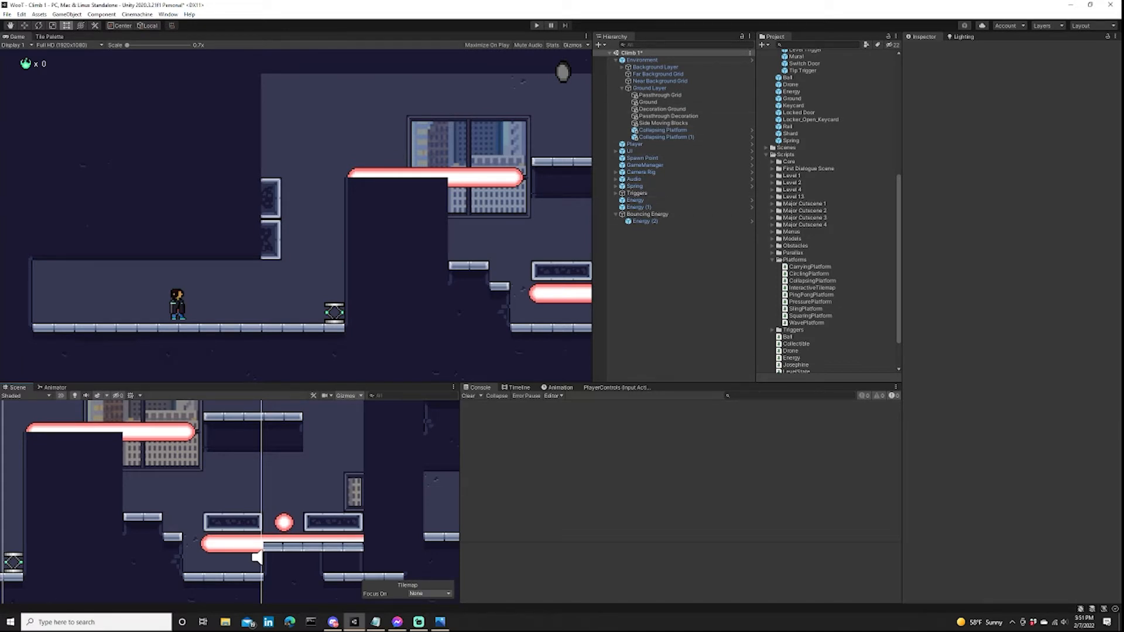
# Choose Collapsing Platform (1) as the Tile Palette's active tilemap, editing it in the scene instead of prefab mode.
pyautogui.click(663, 130)
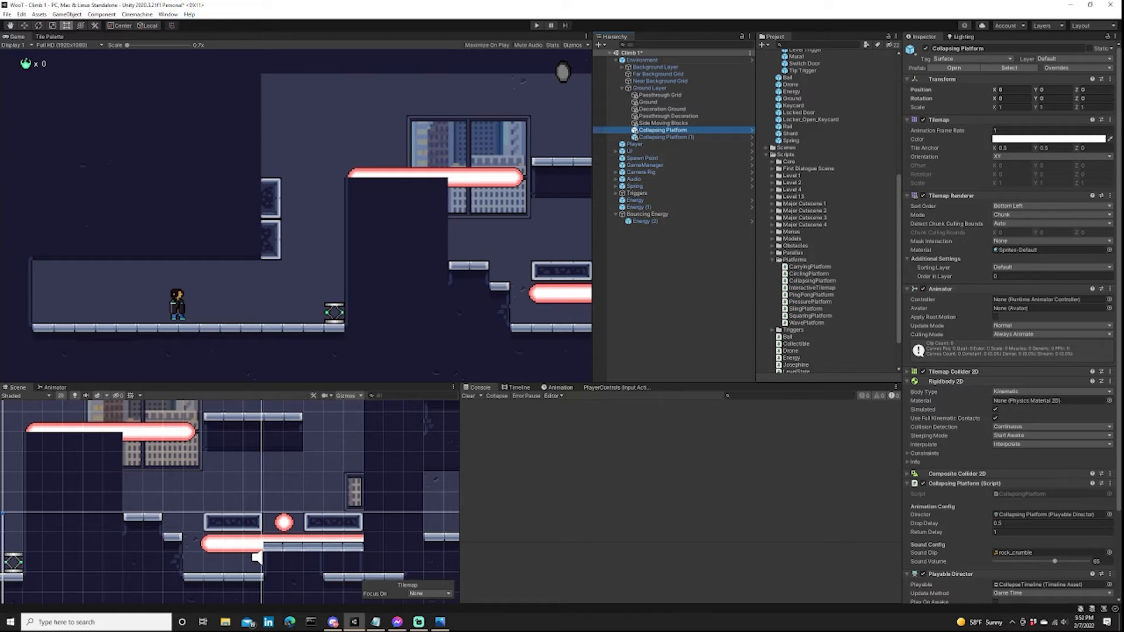
pyautogui.scroll(3, 829, 211)
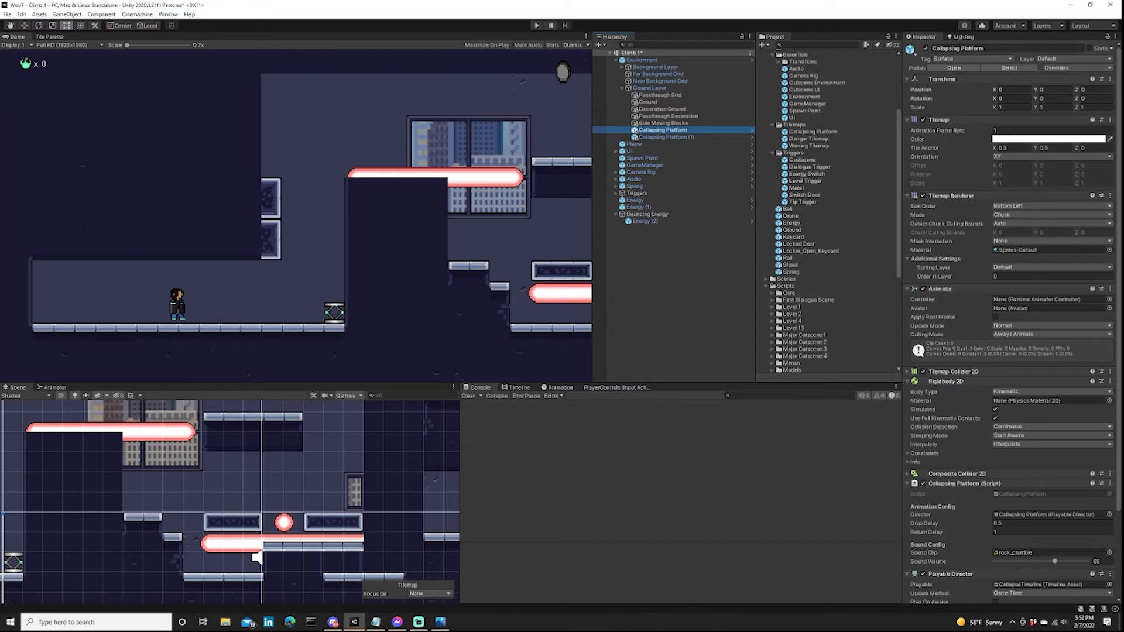
pyautogui.click(50, 36)
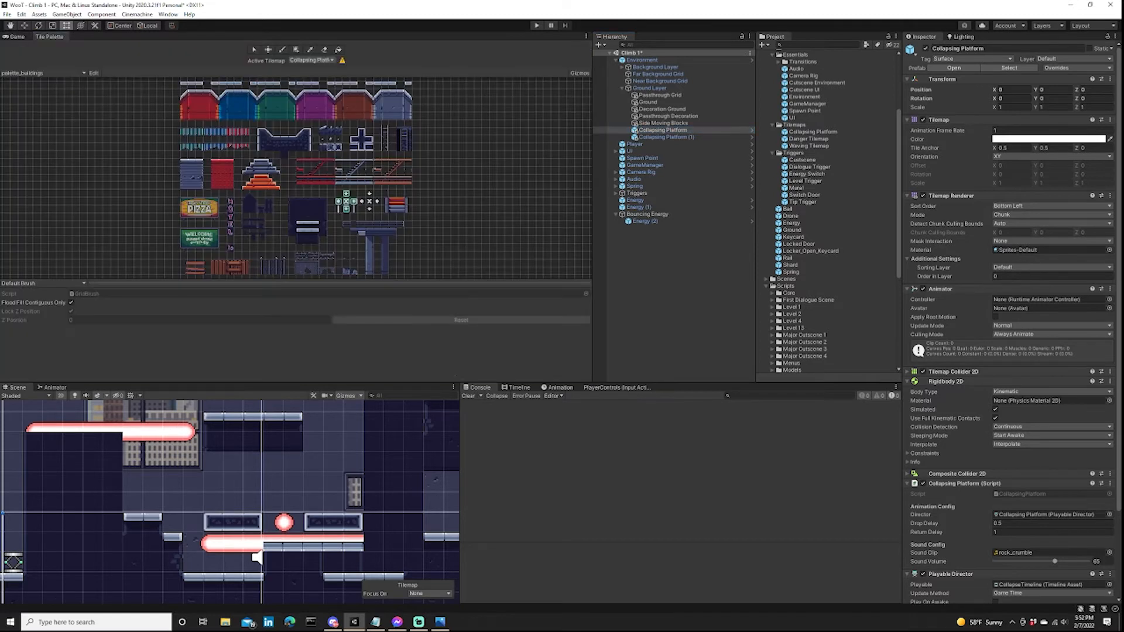
pyautogui.click(310, 60)
pyautogui.click(326, 68)
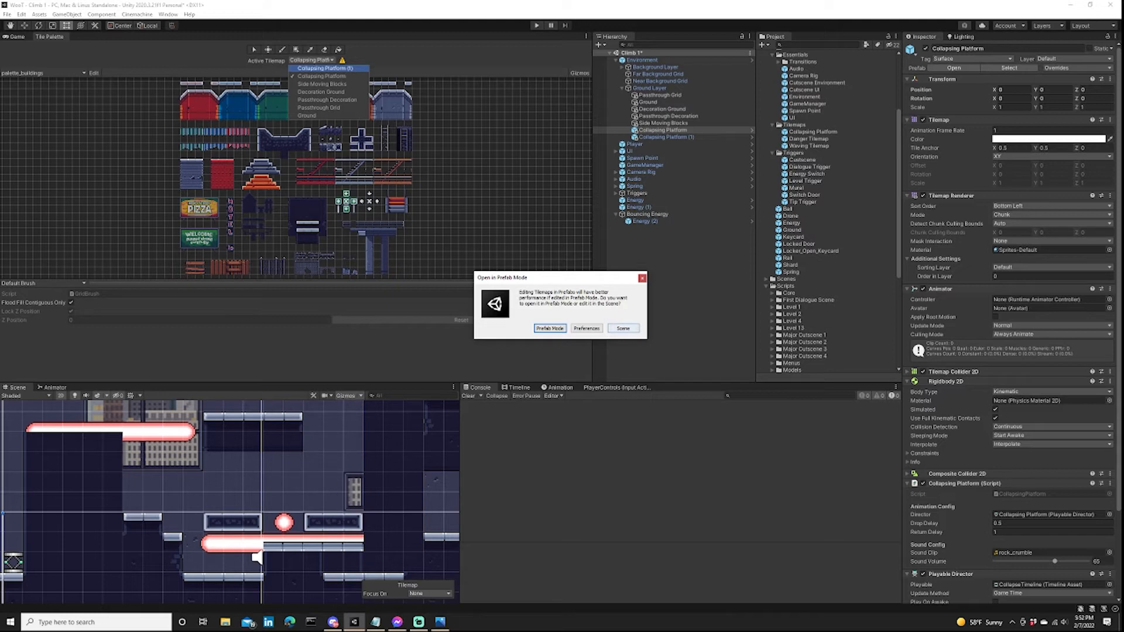
pyautogui.click(623, 328)
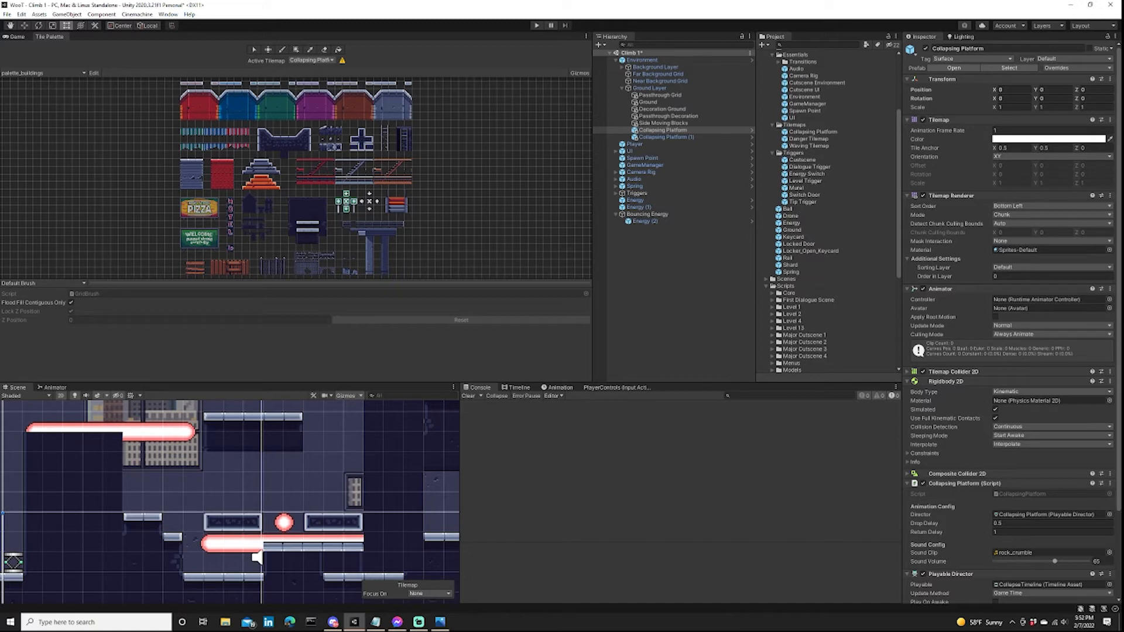
# Play-test the level with Bouncing Energy selected and observe the energy ball's vertical motion between the two blocks.
pyautogui.click(647, 214)
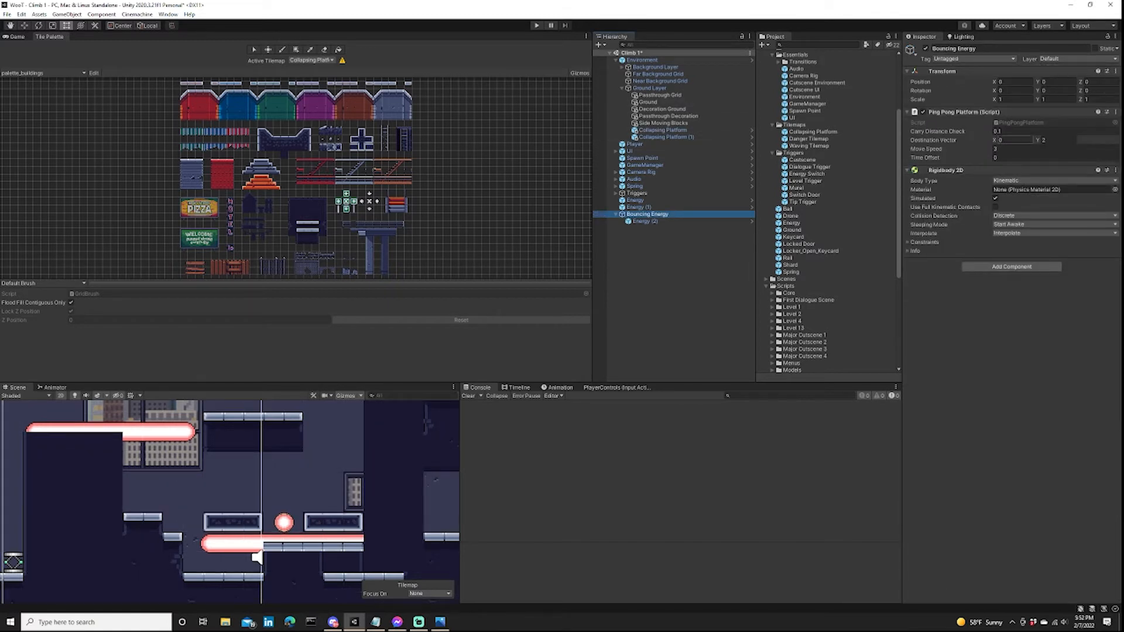
pyautogui.click(1007, 149)
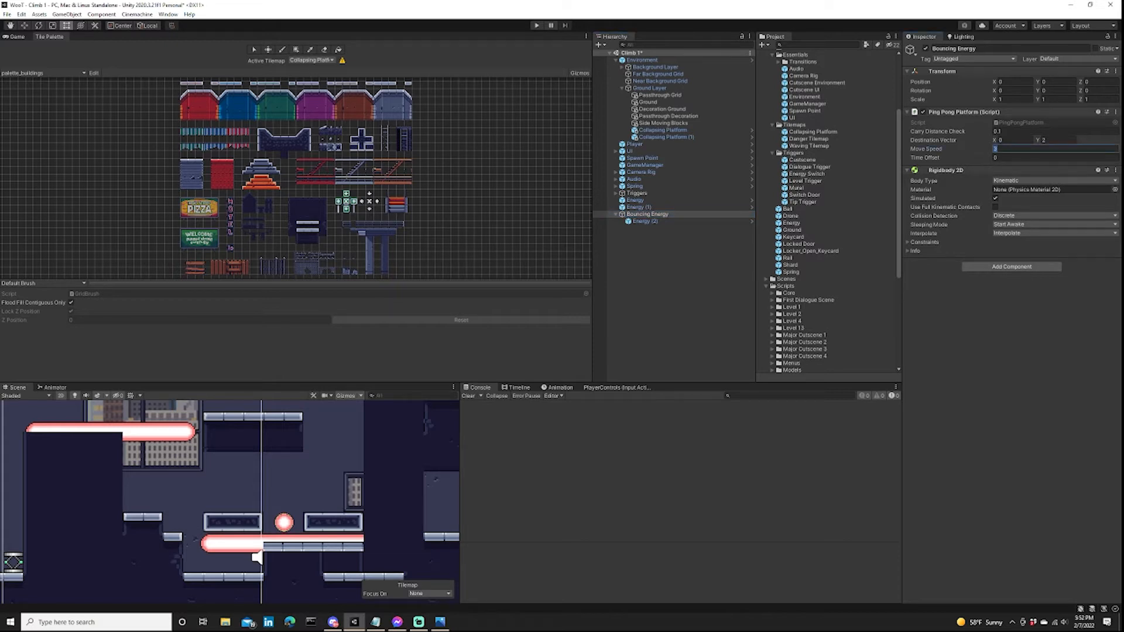
pyautogui.hotkey('ctrl', 'p')
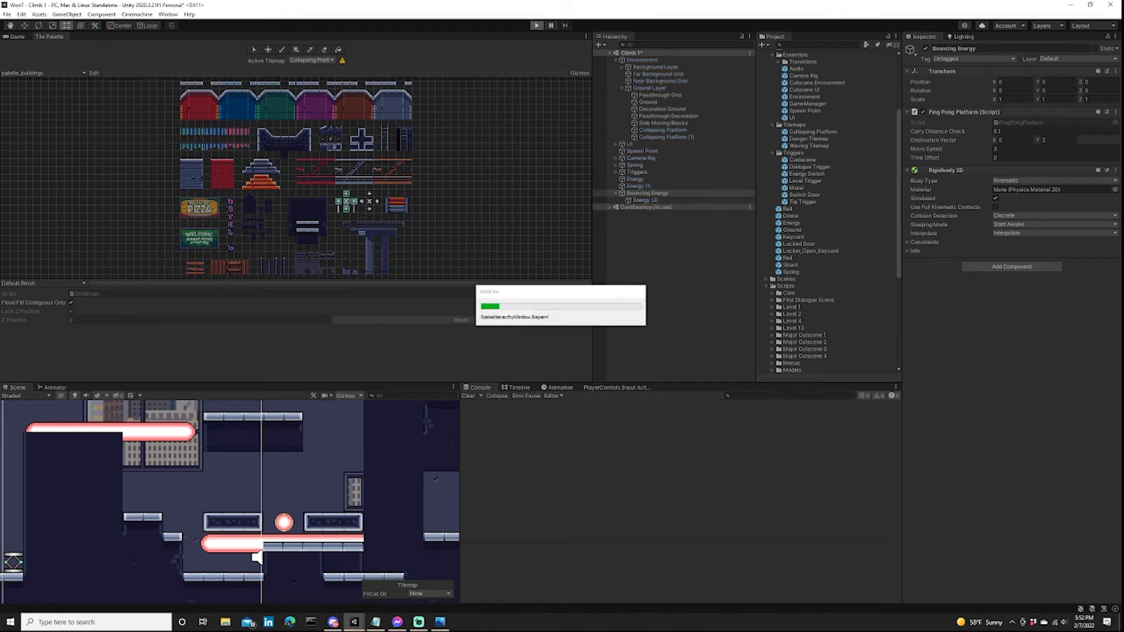
pyautogui.scroll(-5, 232, 527)
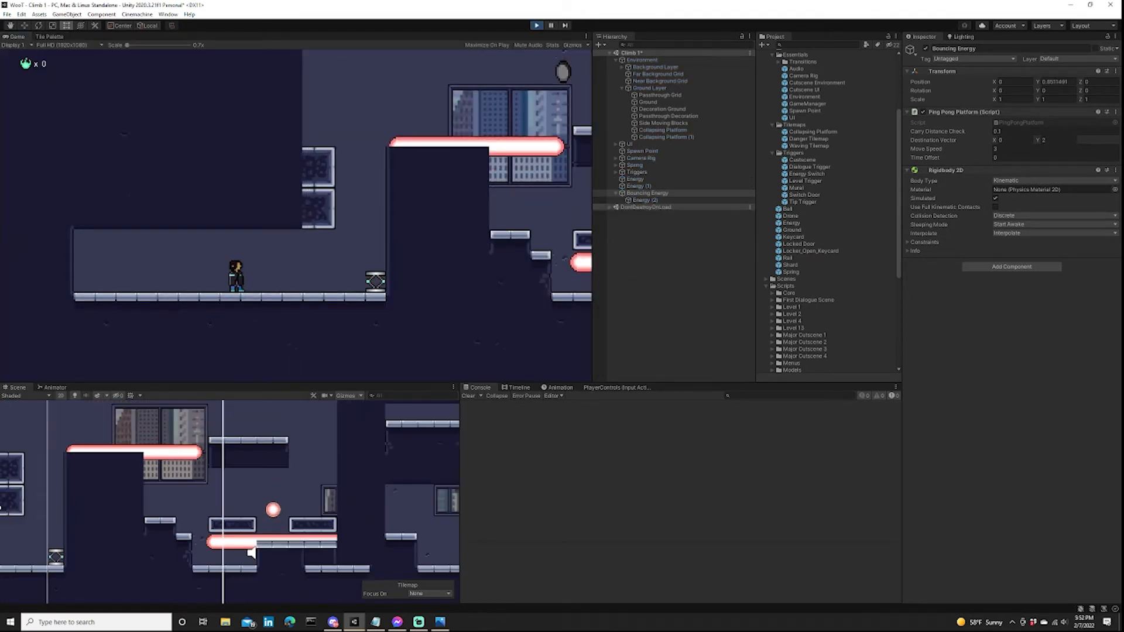
pyautogui.moveTo(232, 527); pyautogui.dragTo(253, 537, button='middle')
pyautogui.scroll(2, 452, 500)
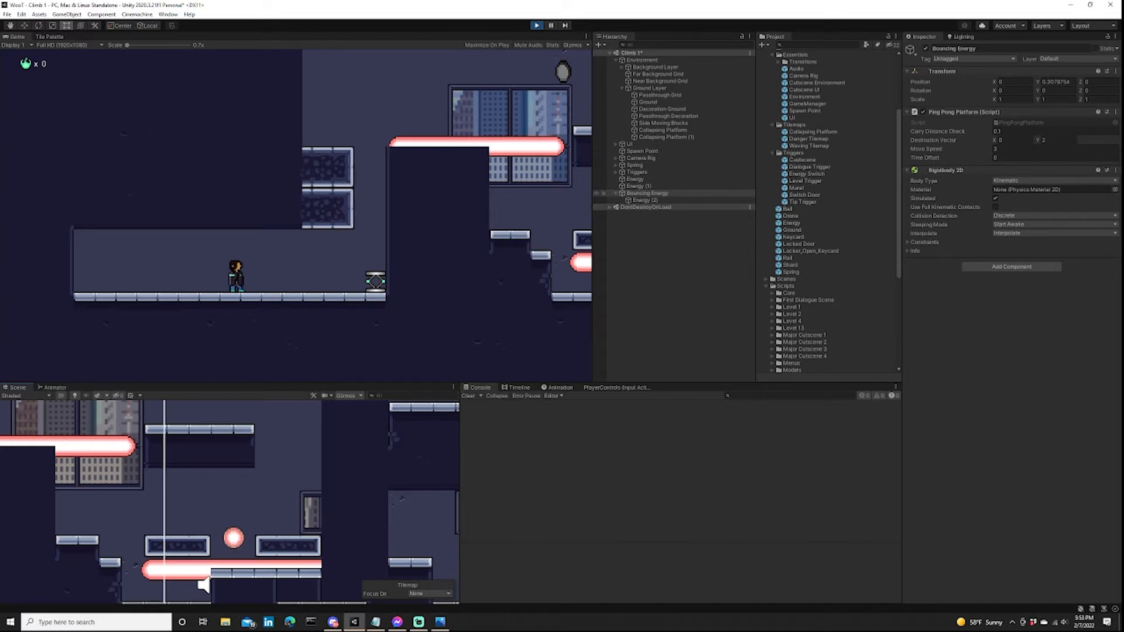
pyautogui.scroll(-2, 218, 565)
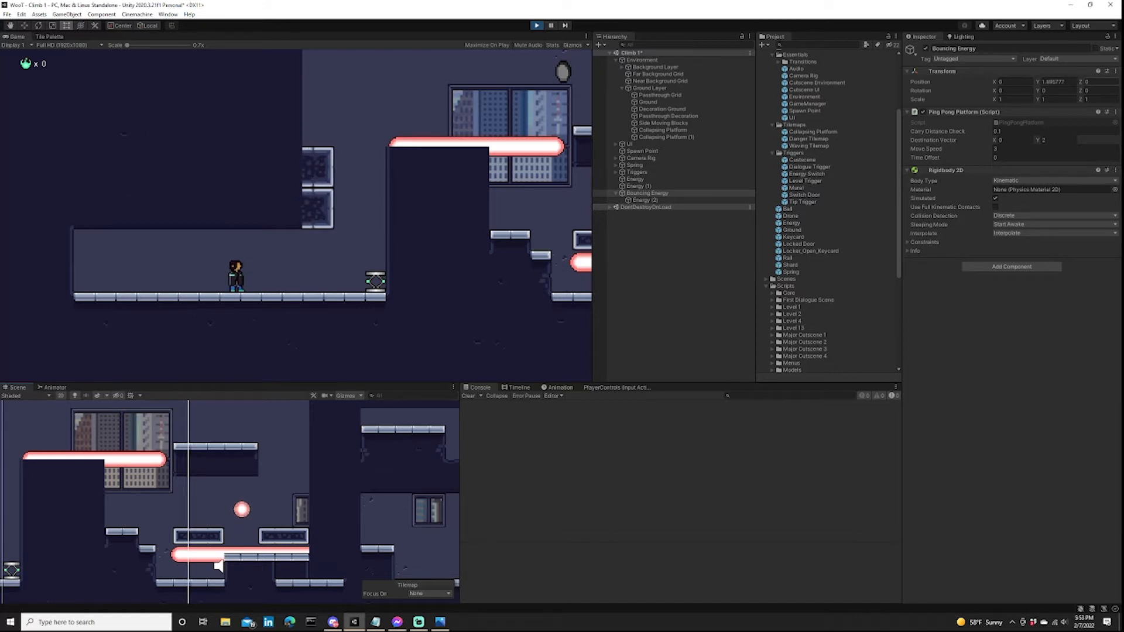
pyautogui.scroll(-5, 218, 565)
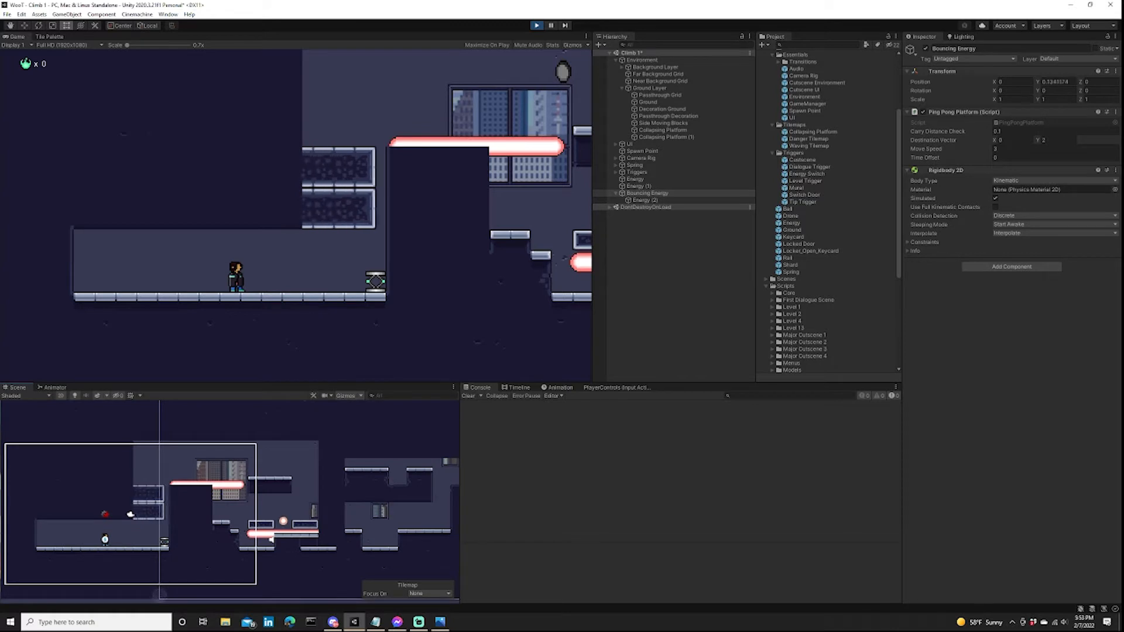
pyautogui.scroll(-5, 330, 508)
pyautogui.scroll(7, 331, 508)
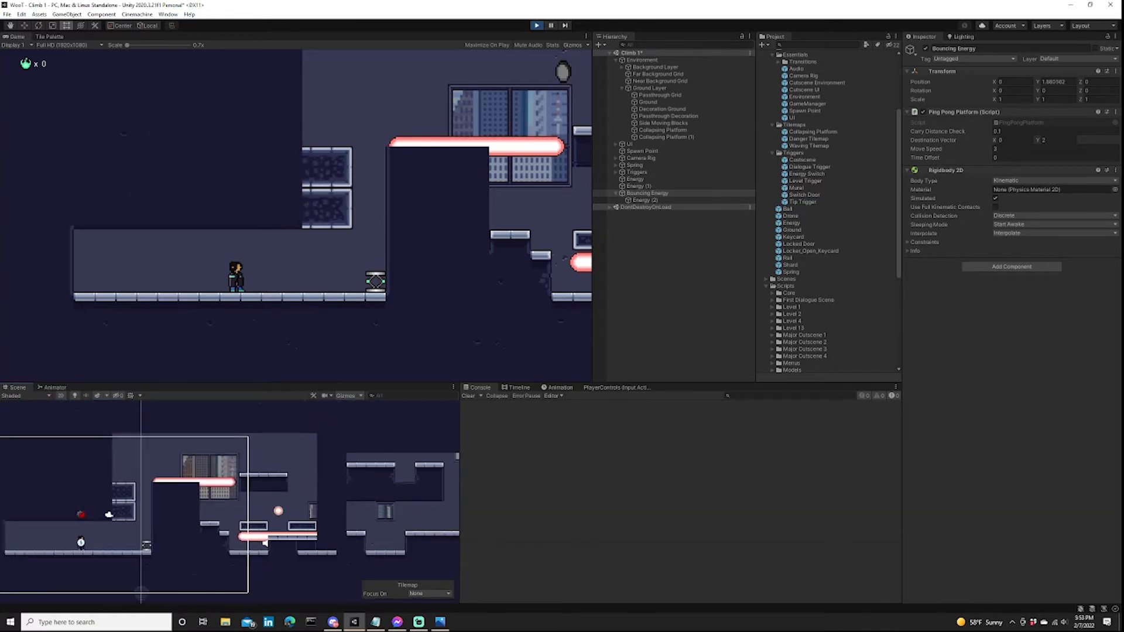
pyautogui.scroll(5, 290, 532)
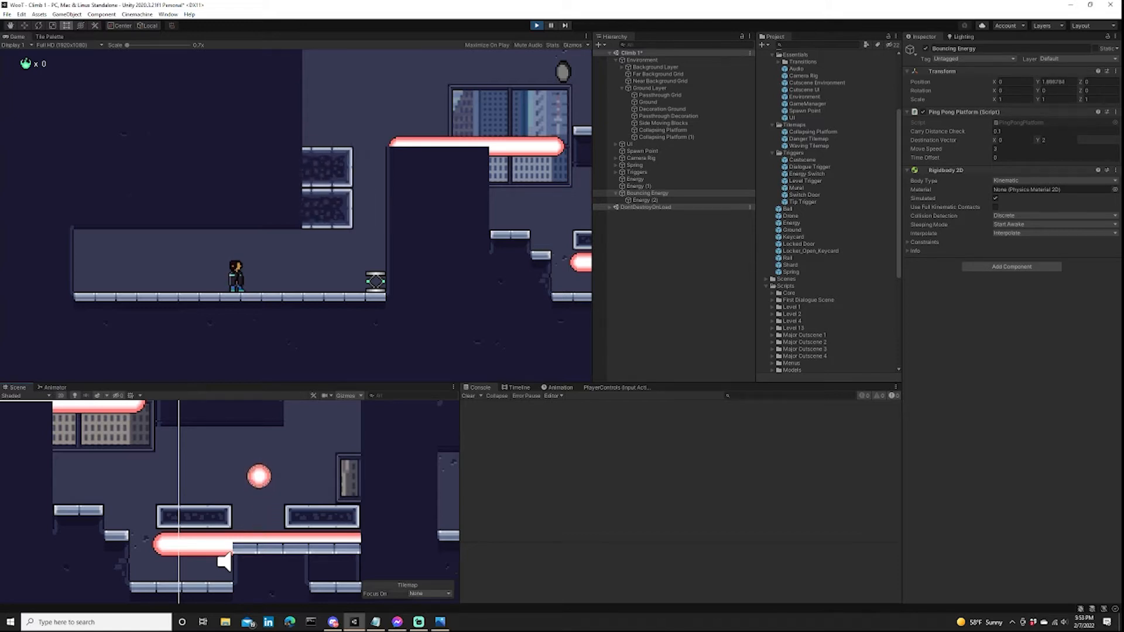
# Compare the live Transform positions of Bouncing Energy and its child Energy (2) while the game runs.
pyautogui.click(673, 286)
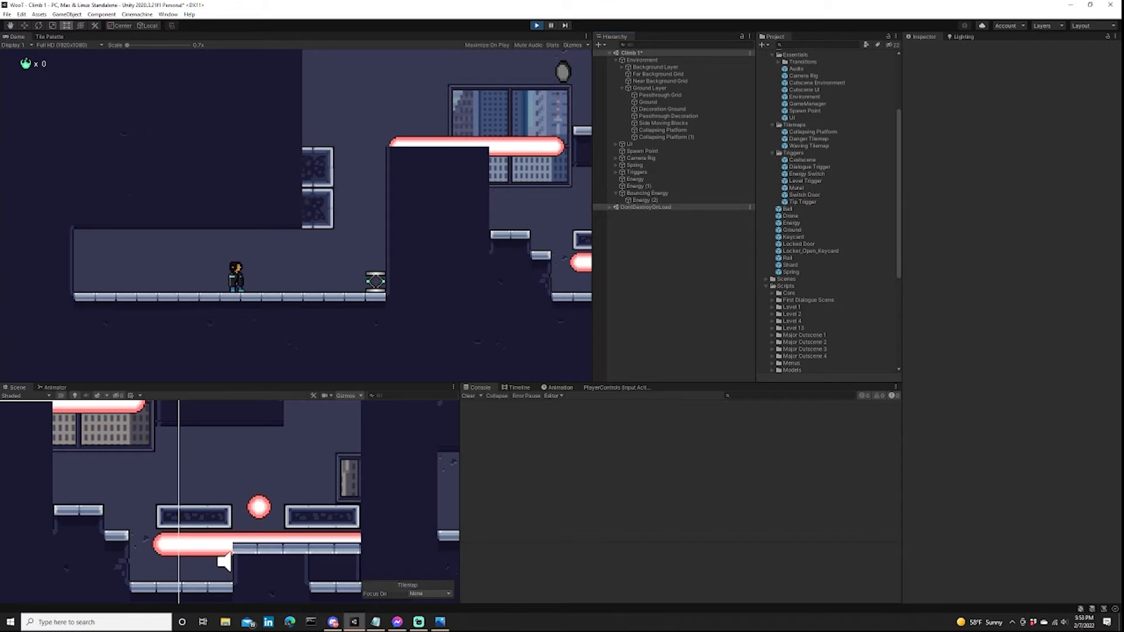
pyautogui.click(646, 200)
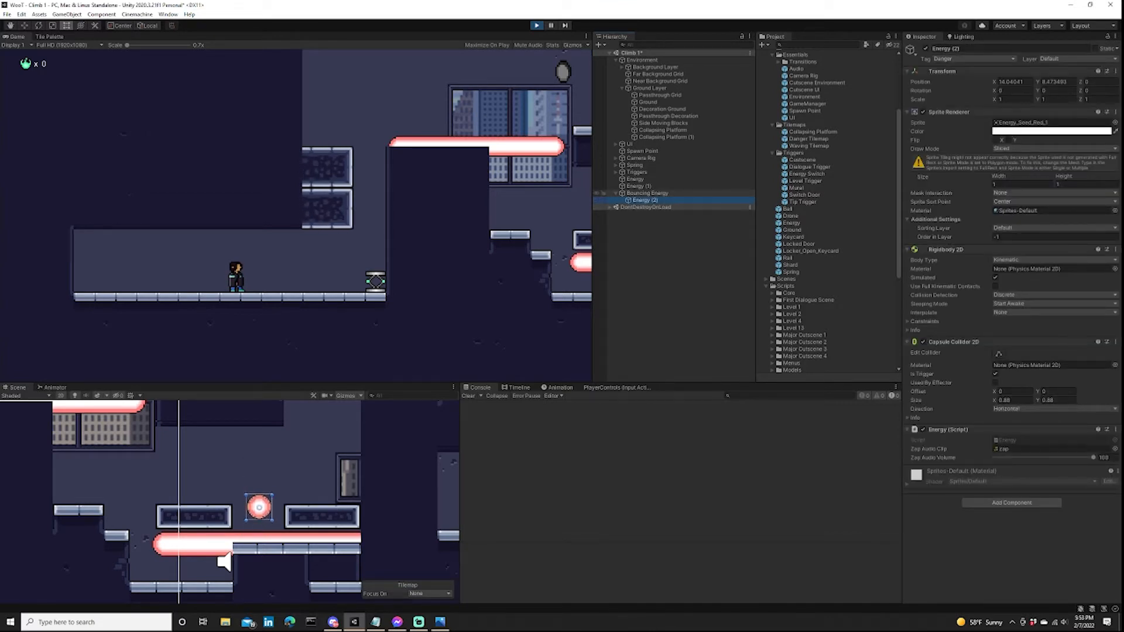
pyautogui.click(647, 194)
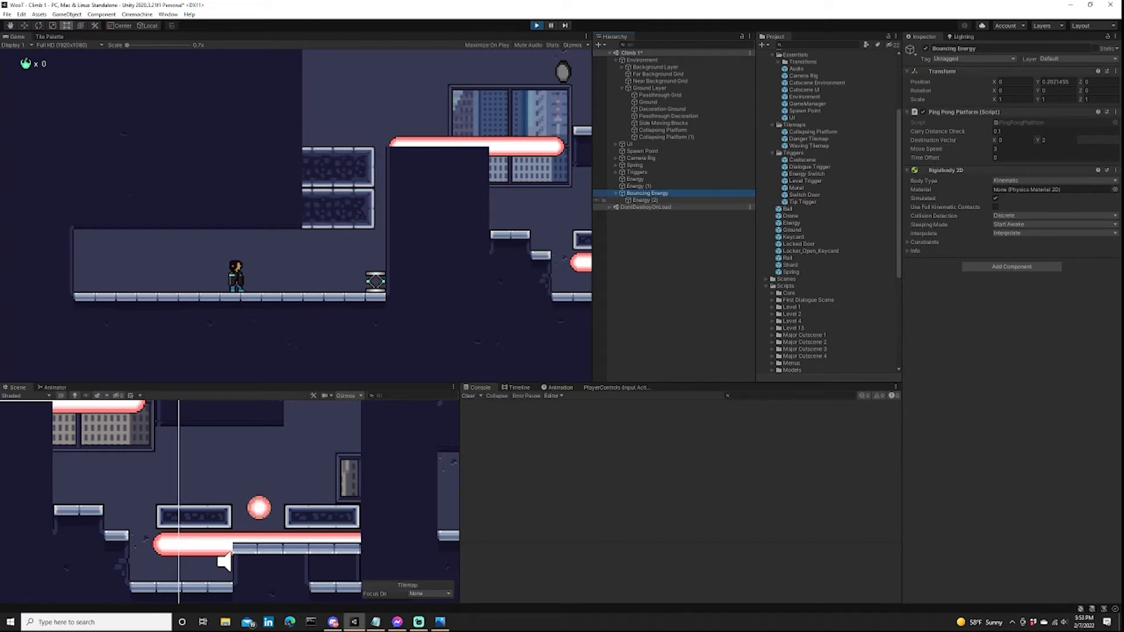
pyautogui.click(645, 200)
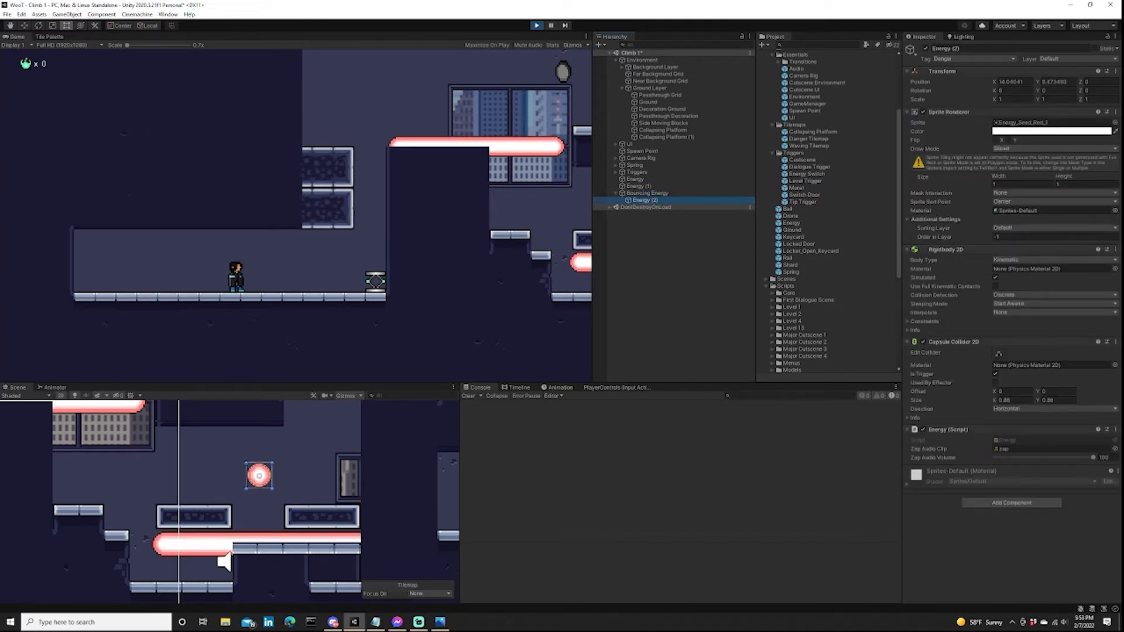
pyautogui.click(647, 193)
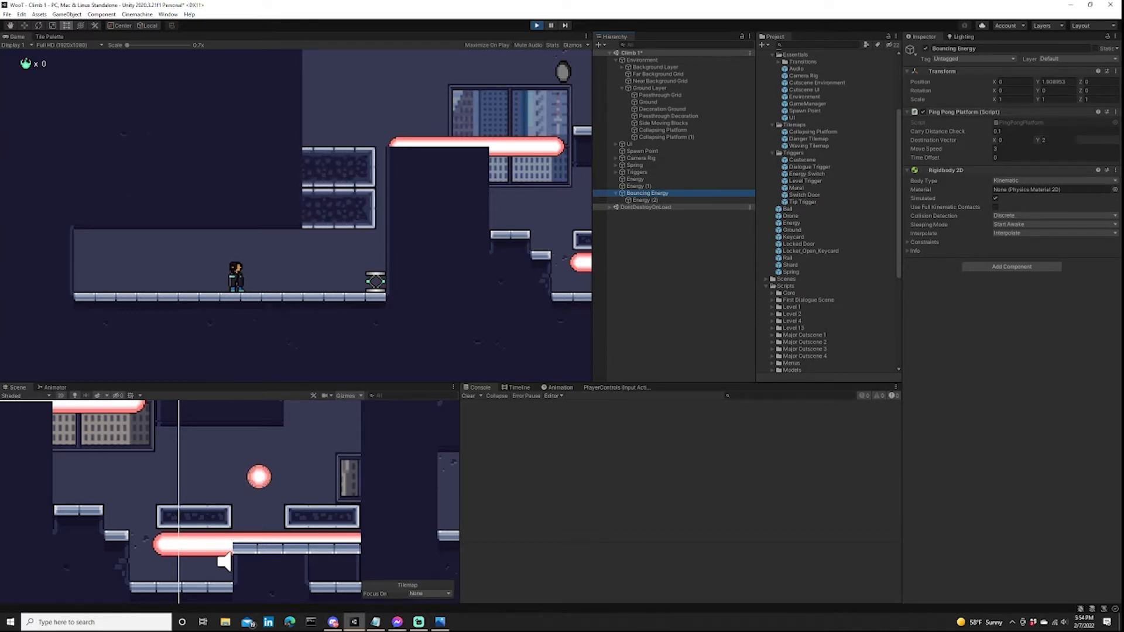
# Check the running level against the hand-drawn level_design.jpg in Photos and return to Unity.
pyautogui.scroll(-2, 219, 513)
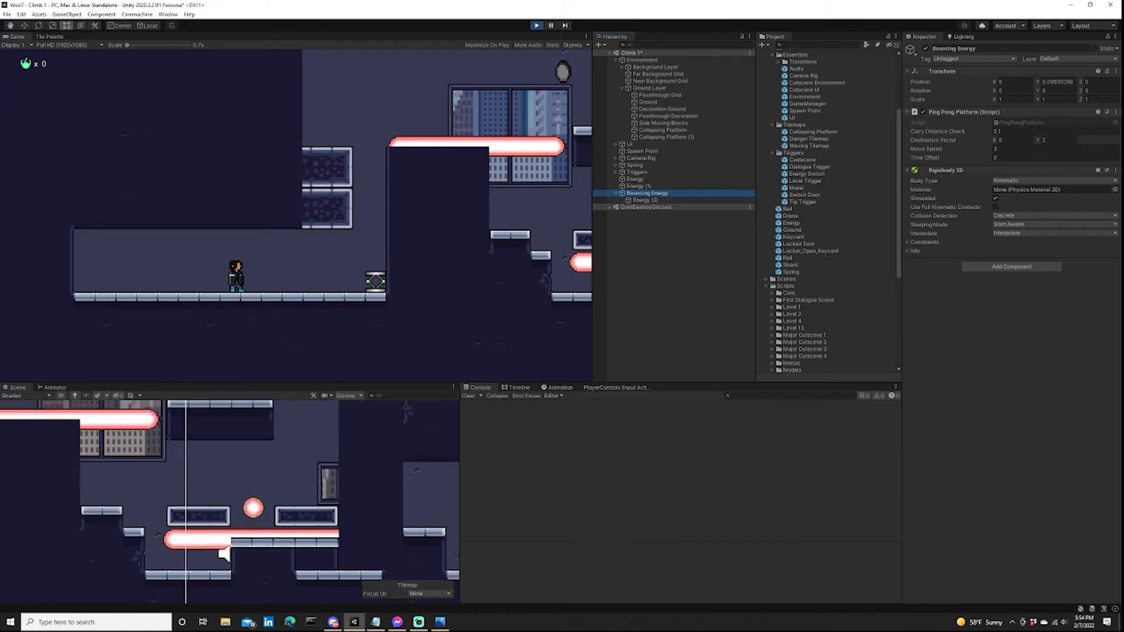
pyautogui.scroll(-10, 269, 495)
pyautogui.moveTo(270, 495); pyautogui.dragTo(332, 491, button='middle')
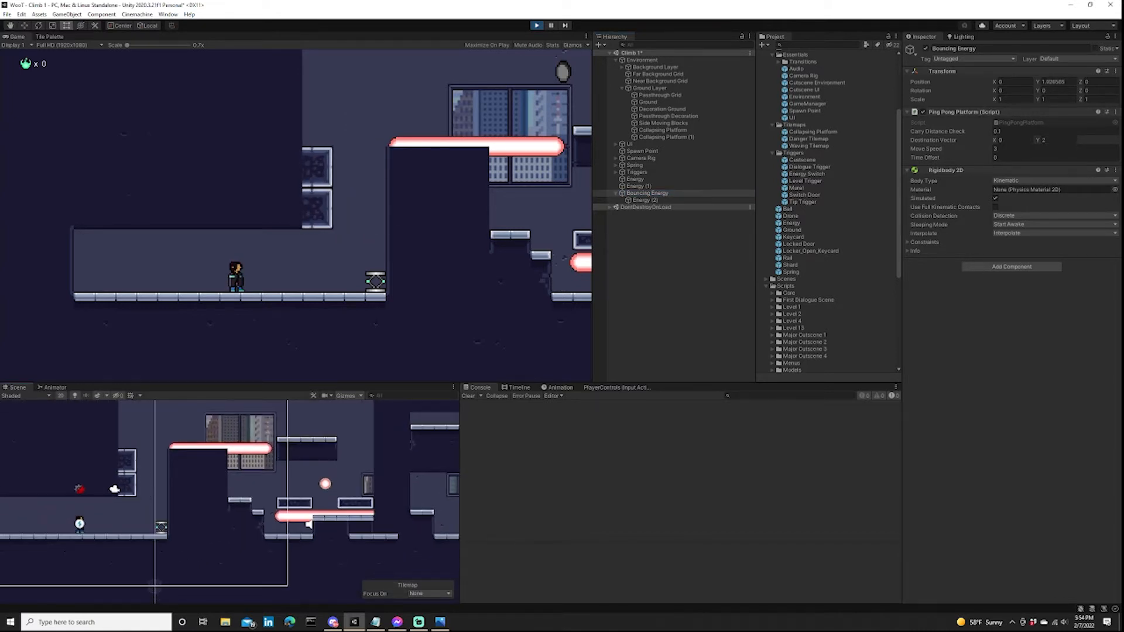
pyautogui.hotkey('alt', 'Tab')
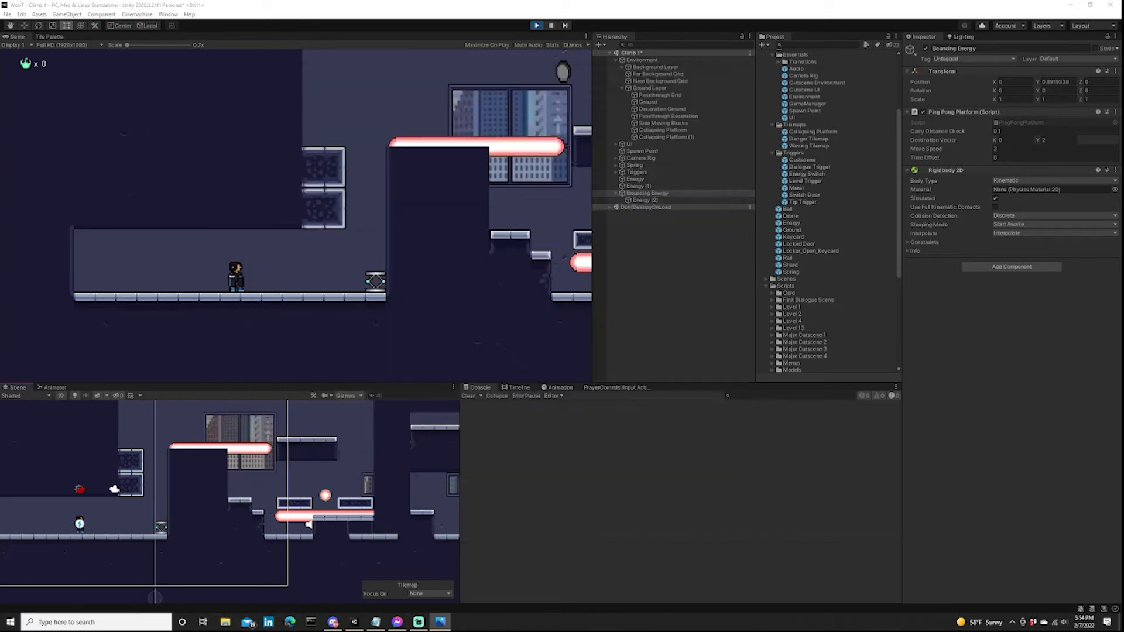
pyautogui.click(691, 75)
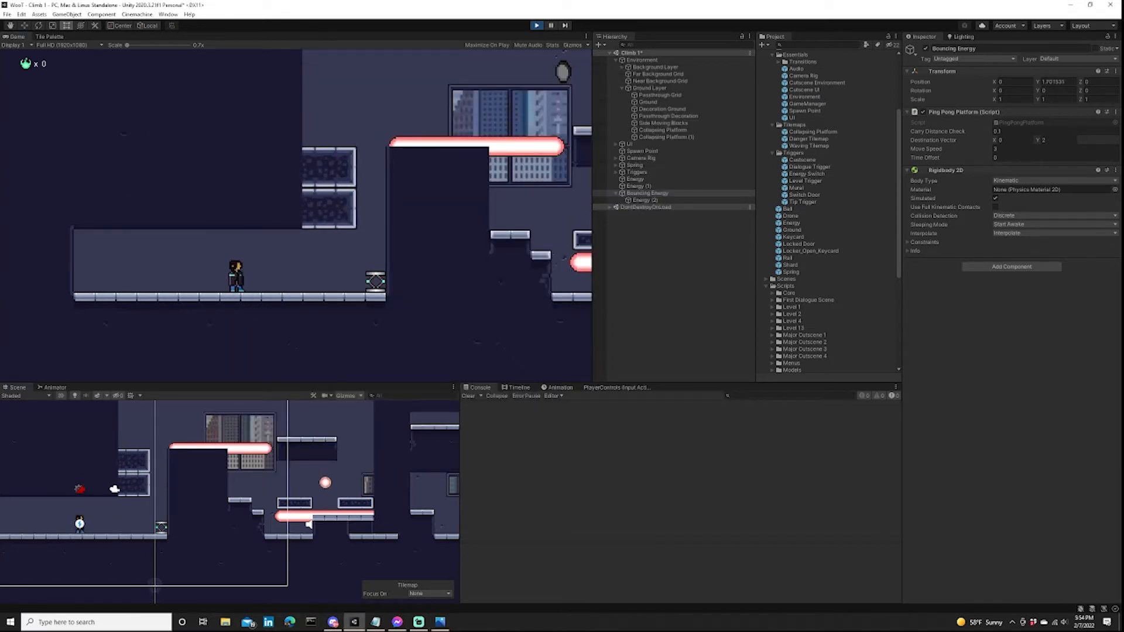
# Run the player to the spring and test the launch up the shaft beside the side-moving blocks.
pyautogui.press('d')
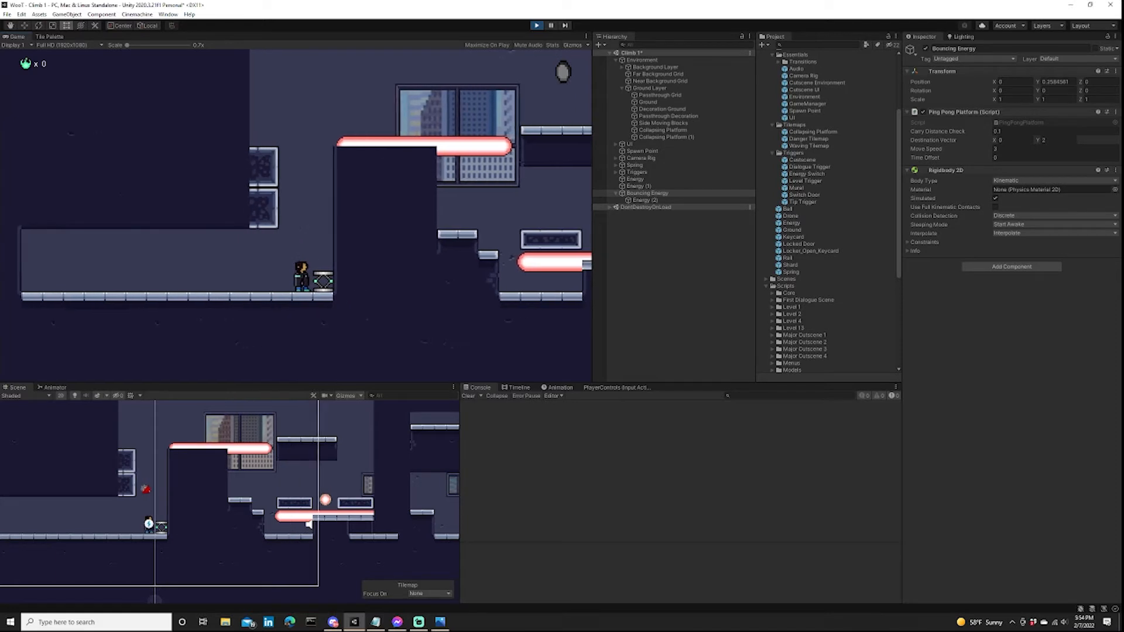
pyautogui.press('space')
pyautogui.press('d')
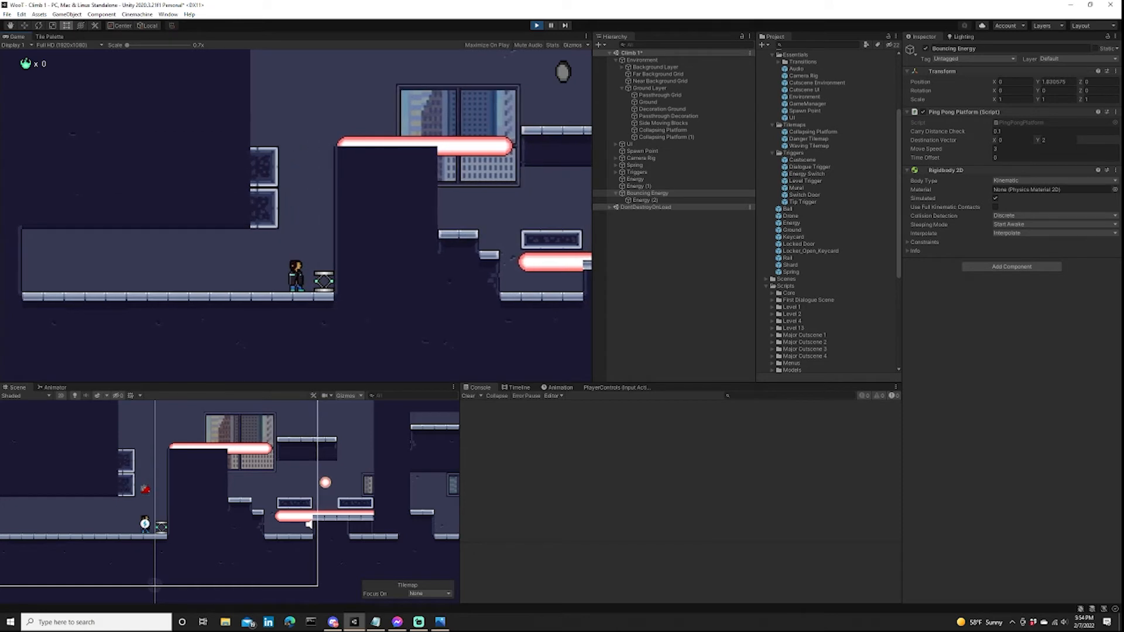
pyautogui.press('d')
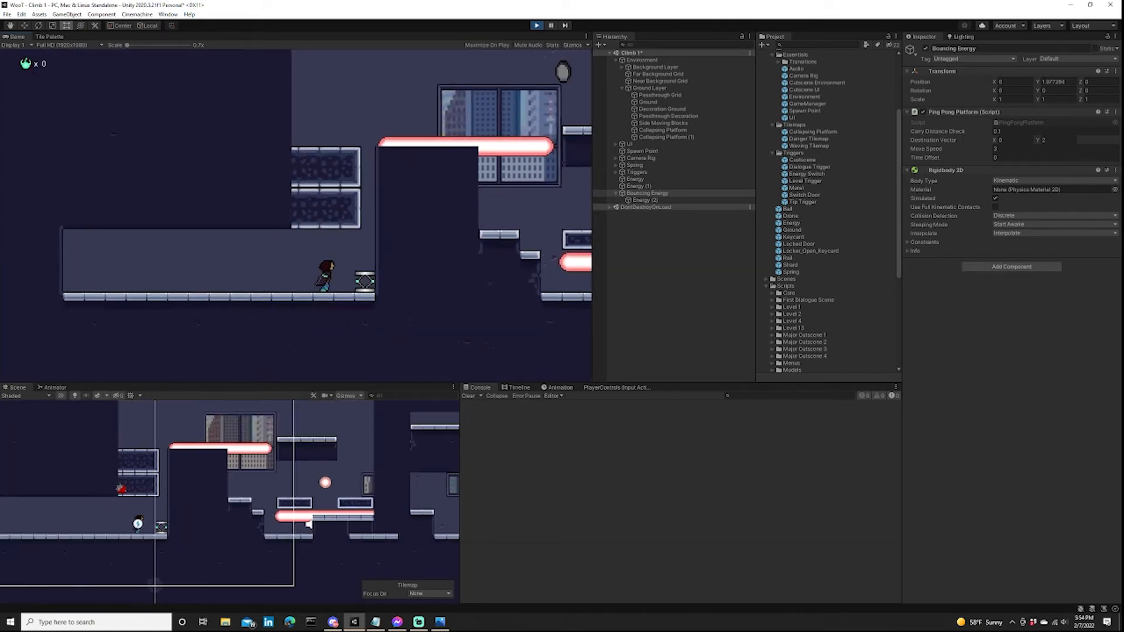
pyautogui.press('d')
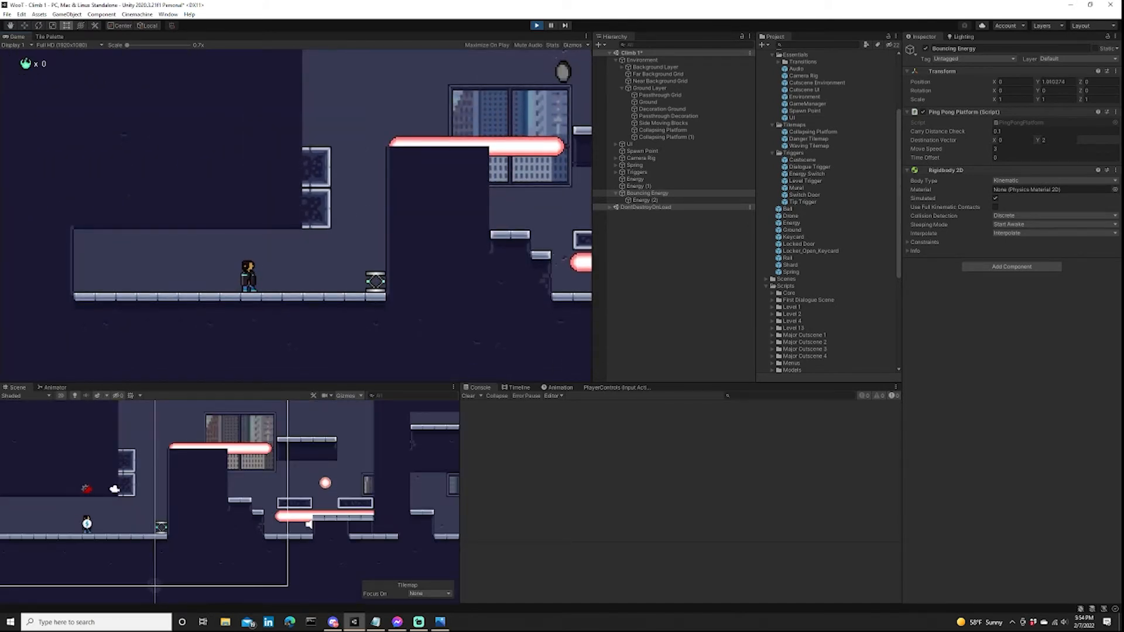
# Retry the spring launch, timing the player's approach to the movement of the side-moving blocks.
pyautogui.press('d')
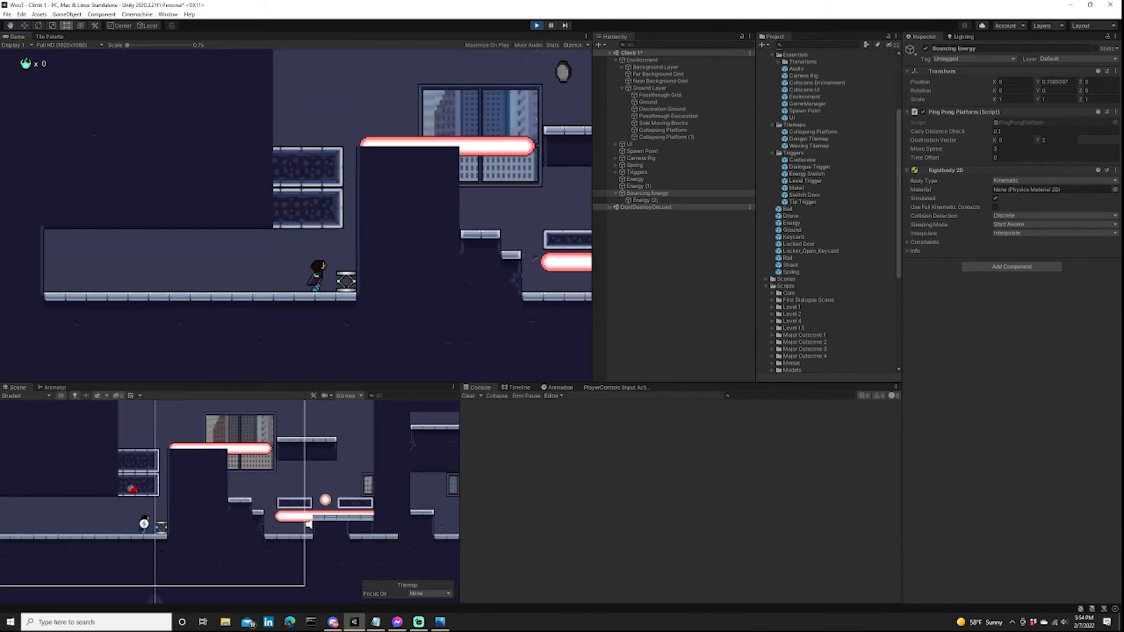
pyautogui.press('d')
pyautogui.press('a')
pyautogui.press('d')
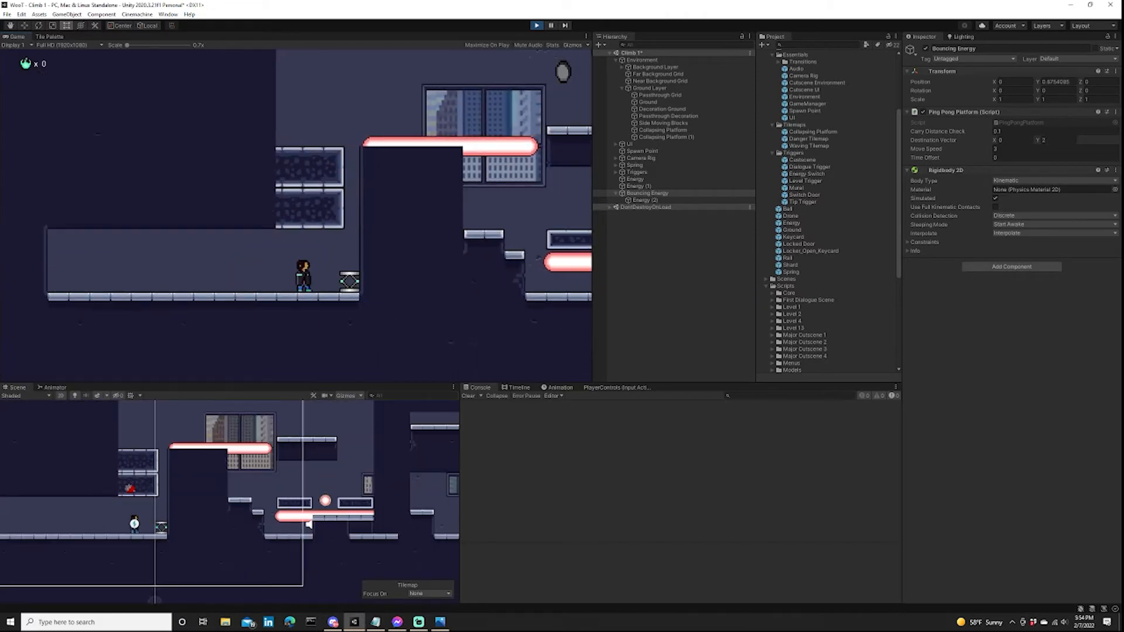
pyautogui.press('a')
pyautogui.press('d')
pyautogui.press('d')
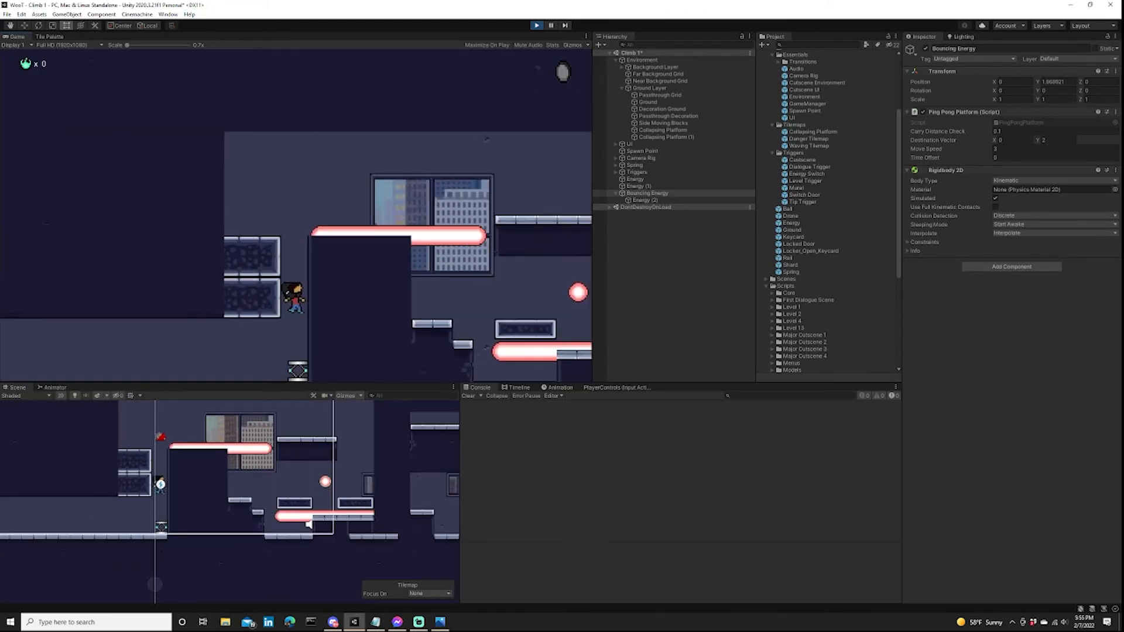
pyautogui.press('a')
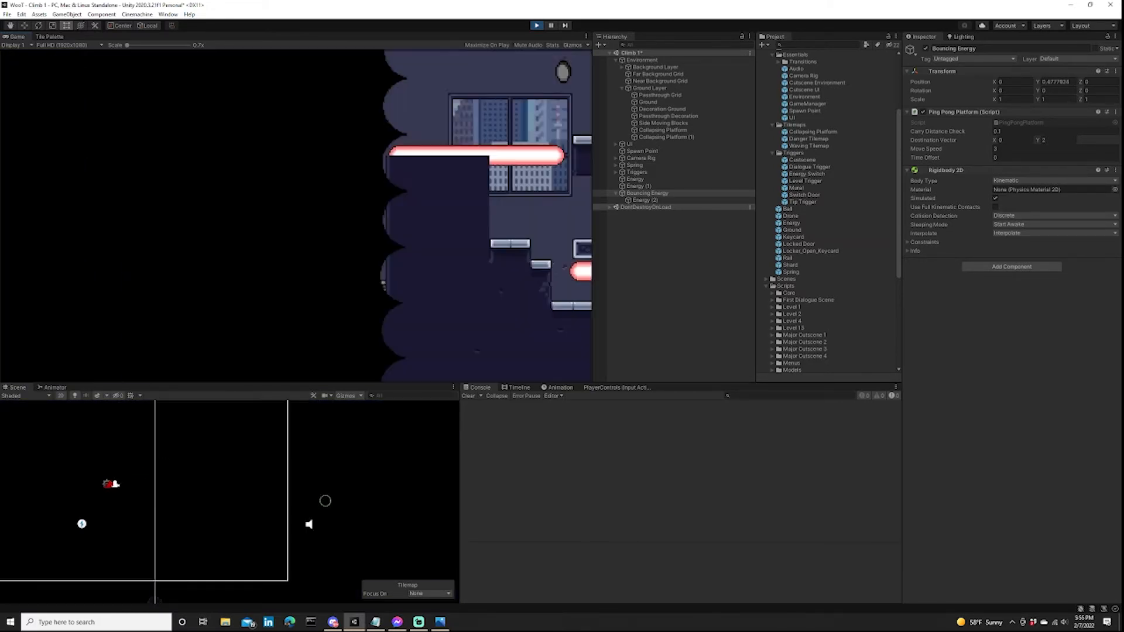
# Launch the player from the spring up the shaft and land on top of the side-moving blocks.
pyautogui.press('d')
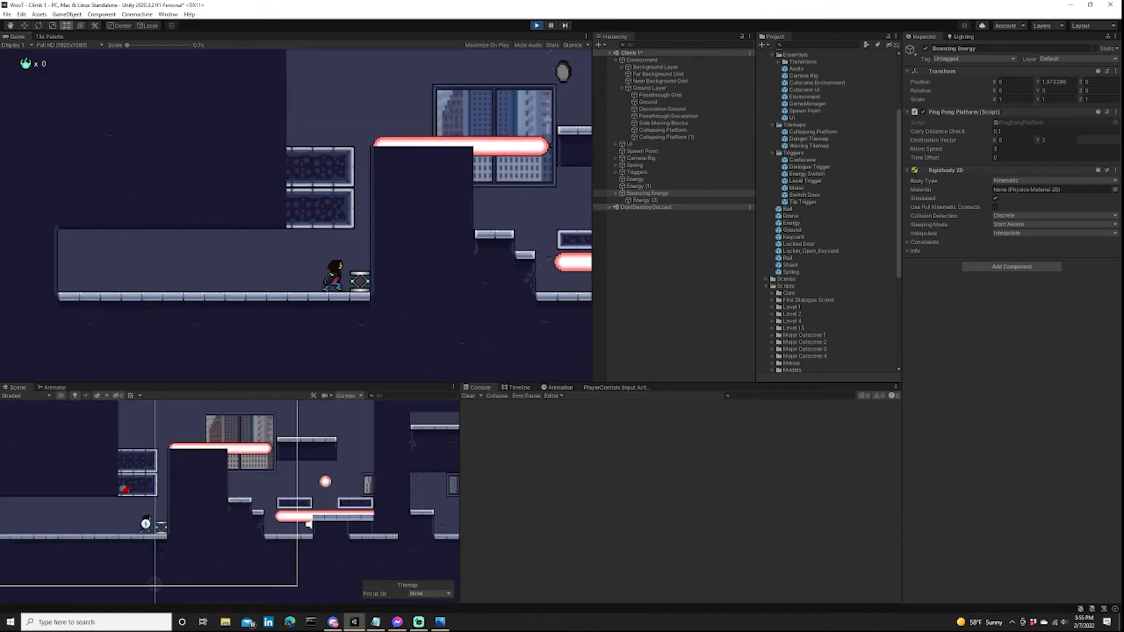
pyautogui.press('a')
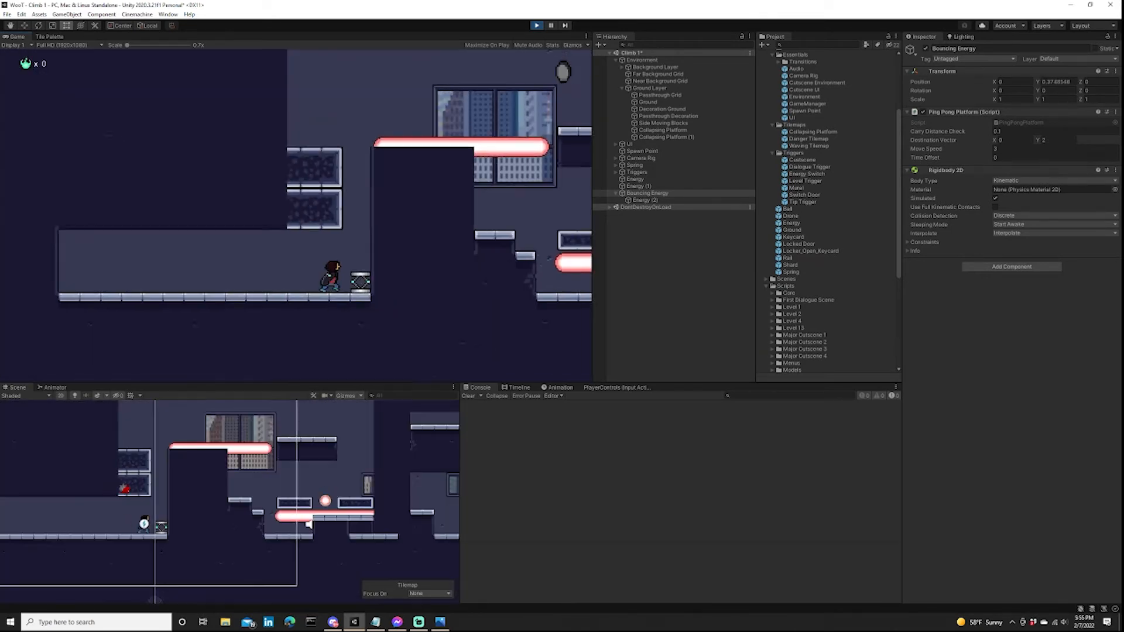
pyautogui.press('d')
pyautogui.press('a')
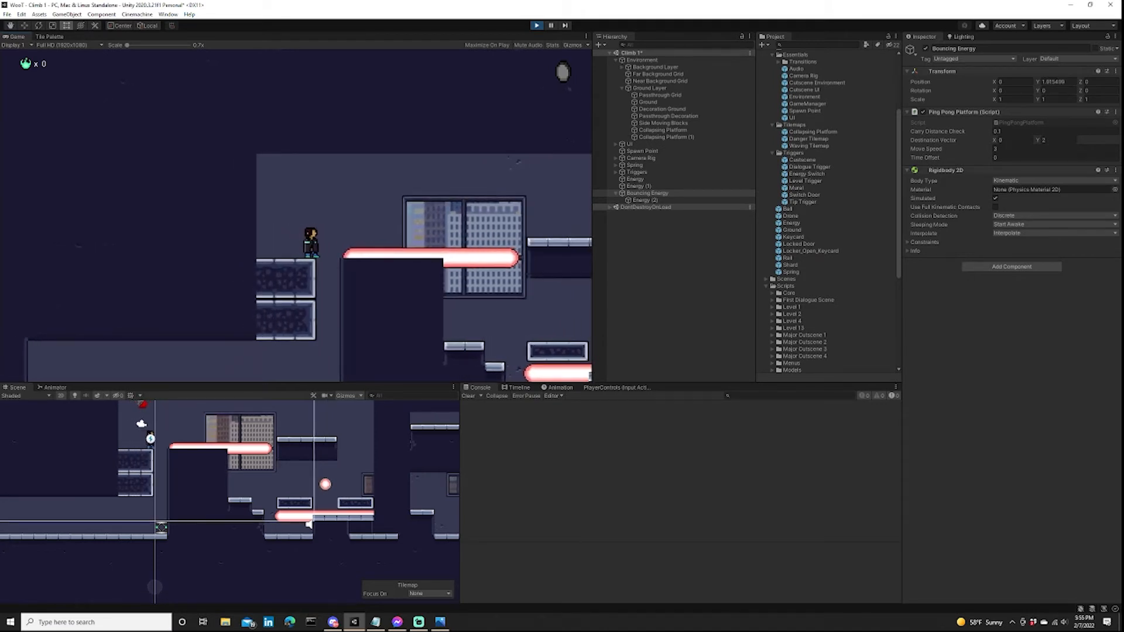
# Jump the player over the upper energy beam onto the platform beyond it and crouch at its far edge.
pyautogui.press('d')
pyautogui.press('space')
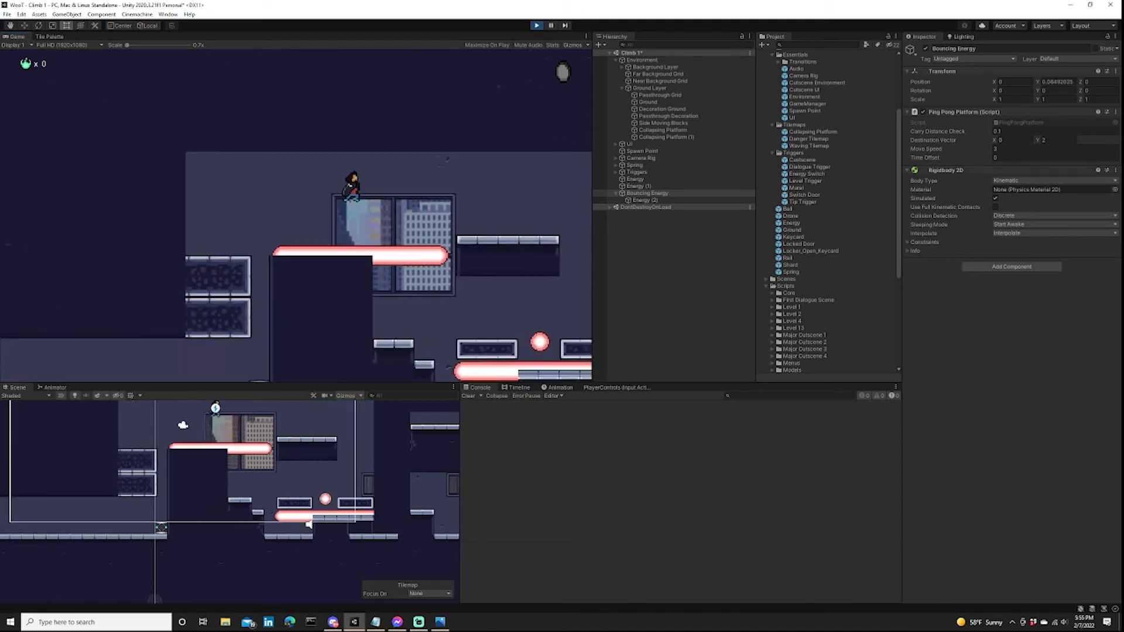
pyautogui.press('a')
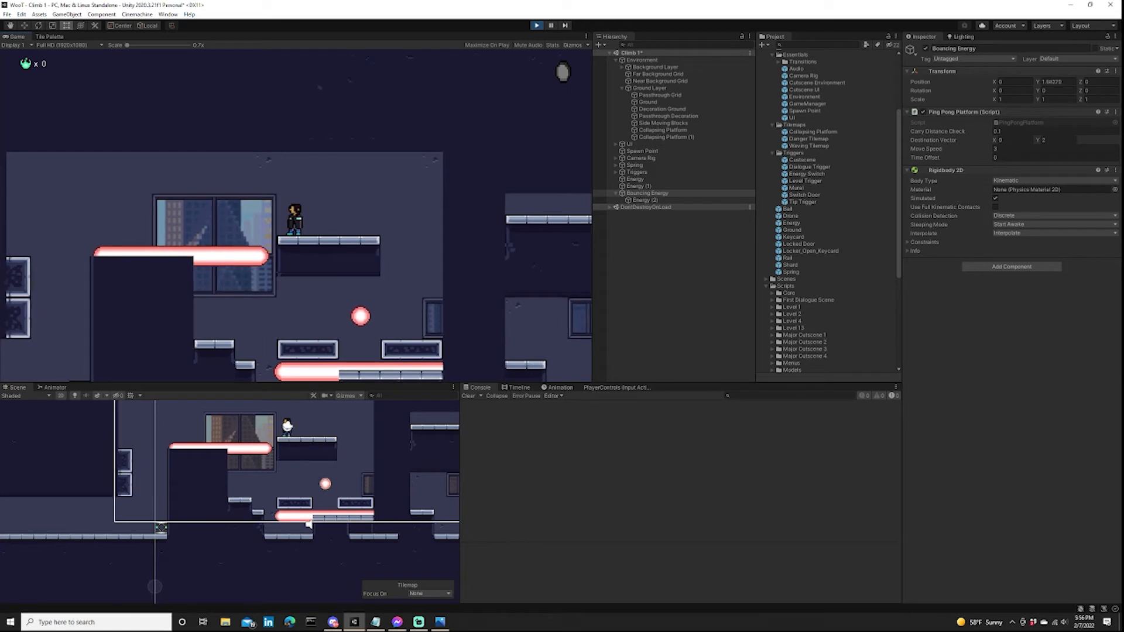
pyautogui.press('d')
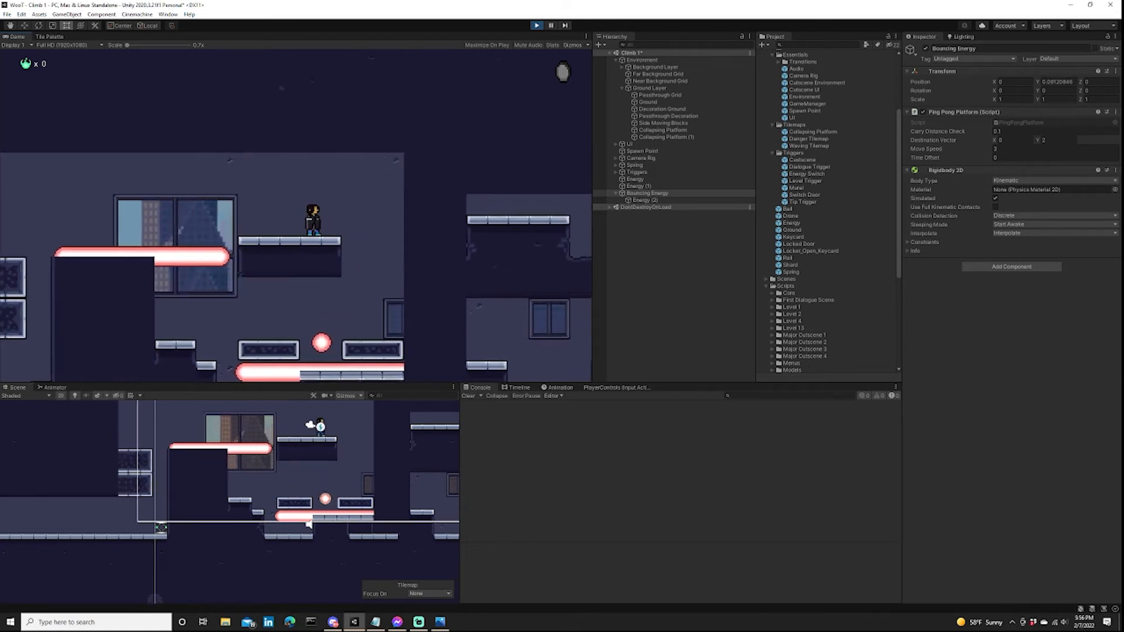
pyautogui.press('s')
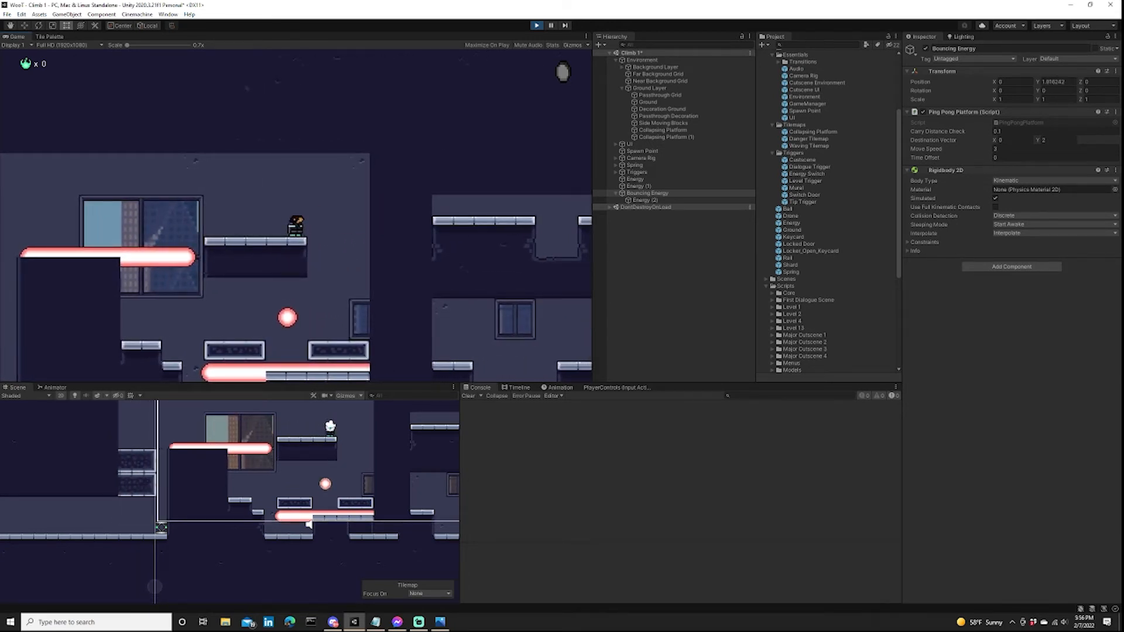
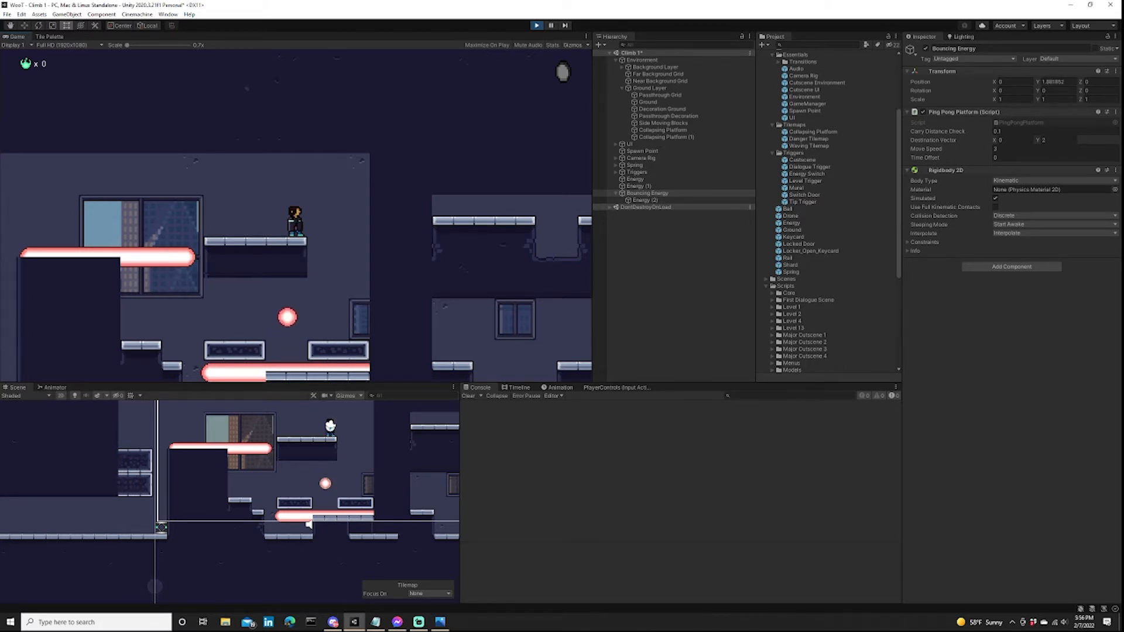
# Drop the player beside the bouncing energy onto the collapsing platforms, jump across to the stepped ledge and test a jump from there.
pyautogui.press('Right')
pyautogui.press('Left')
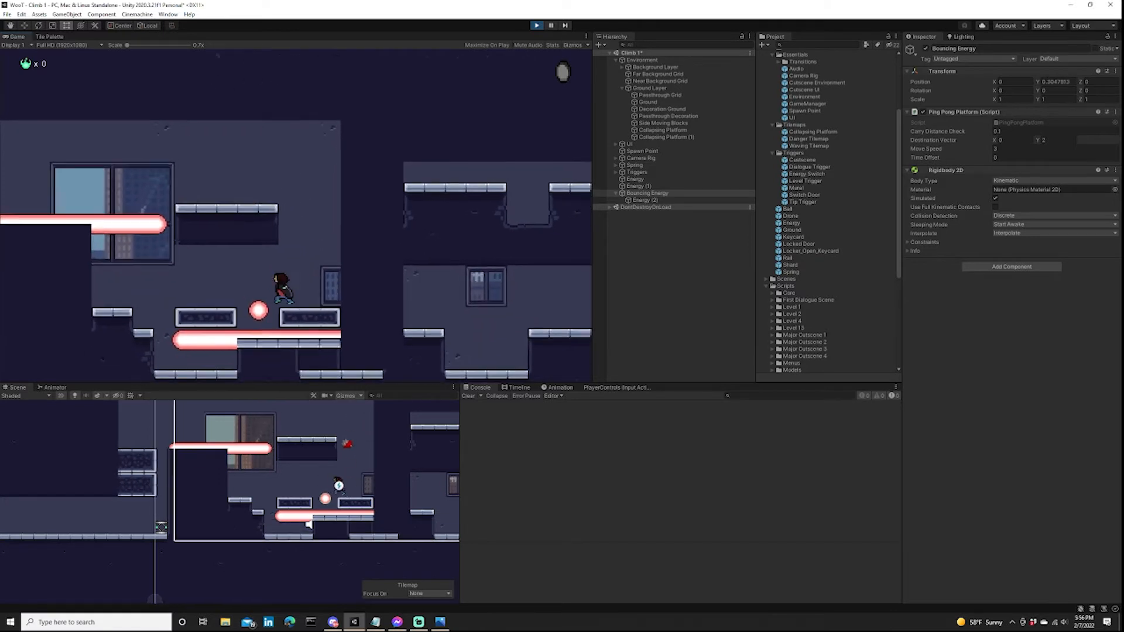
pyautogui.press('space')
pyautogui.press('Right')
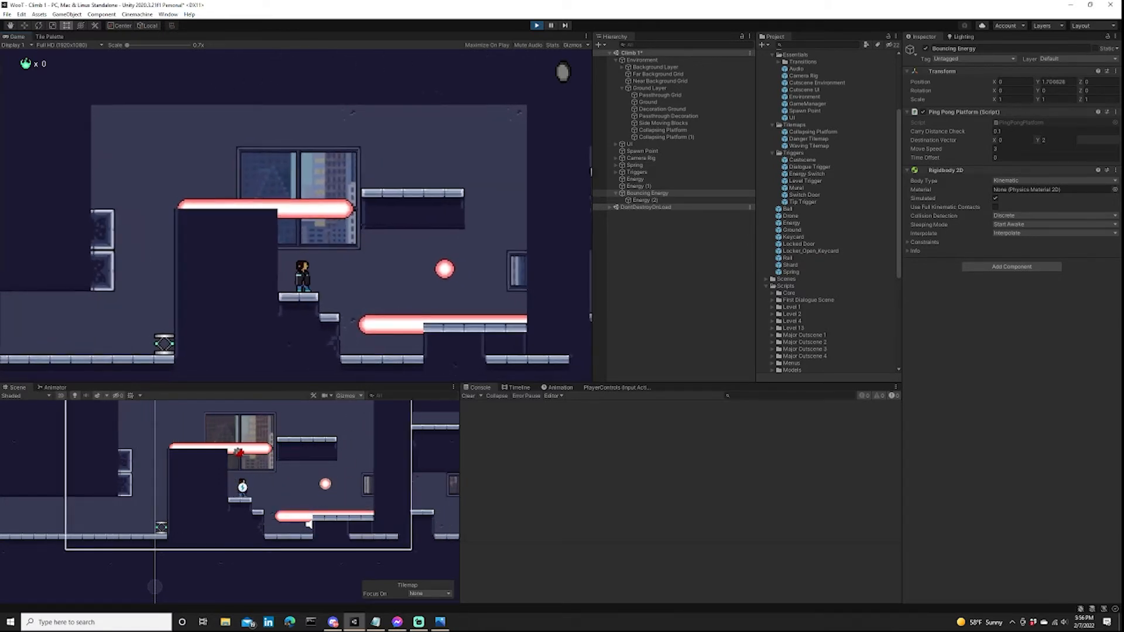
pyautogui.press('Left')
pyautogui.press('space')
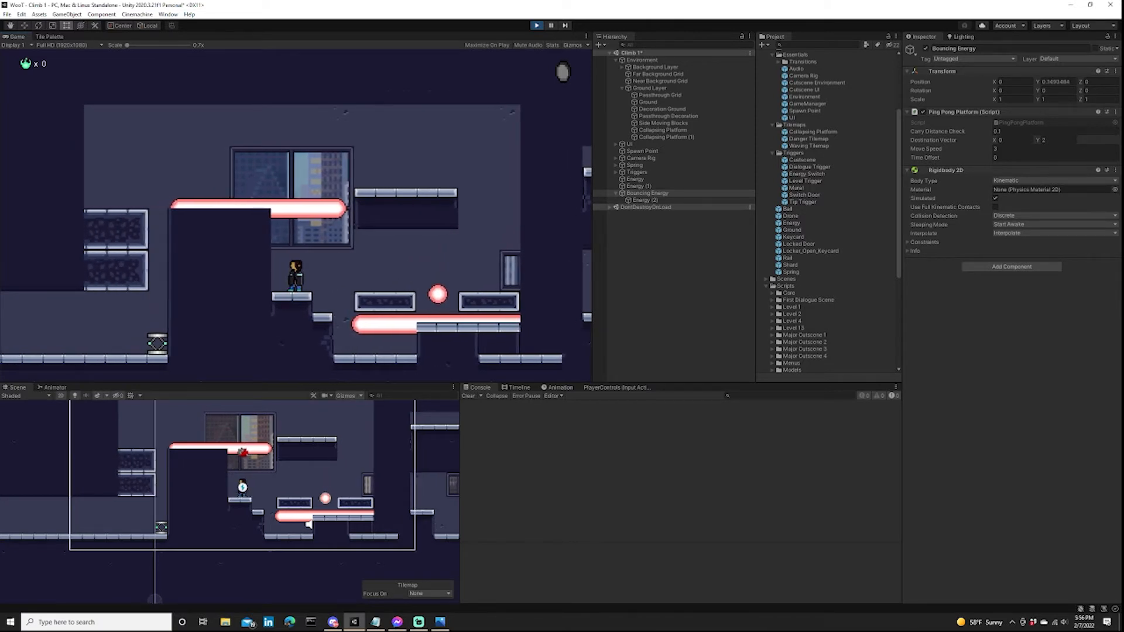
pyautogui.press('space')
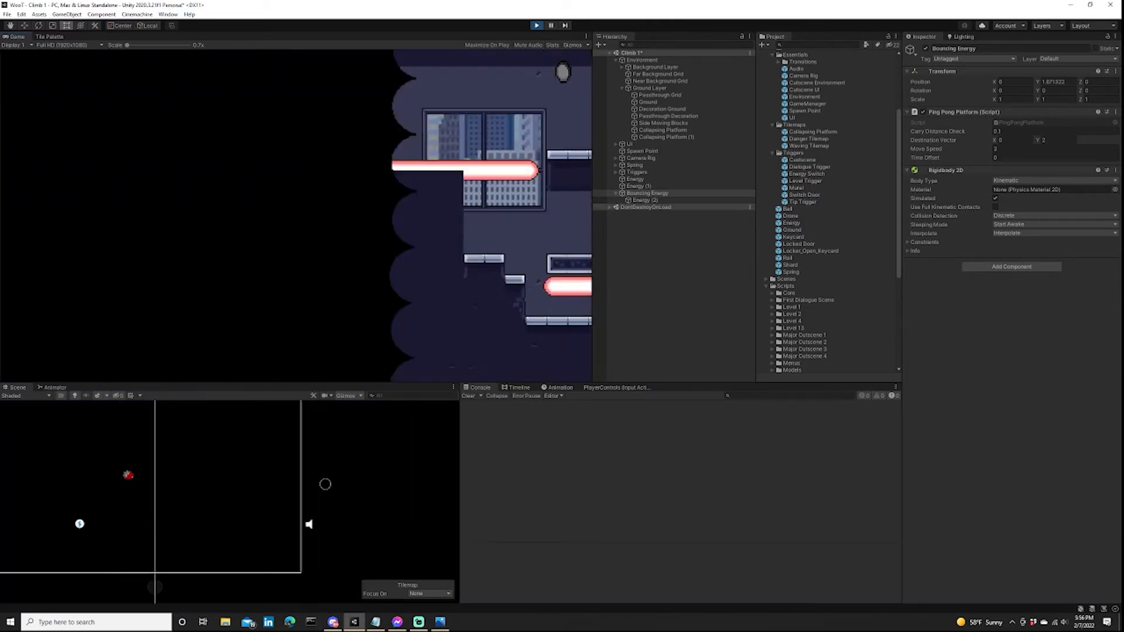
pyautogui.press('Right')
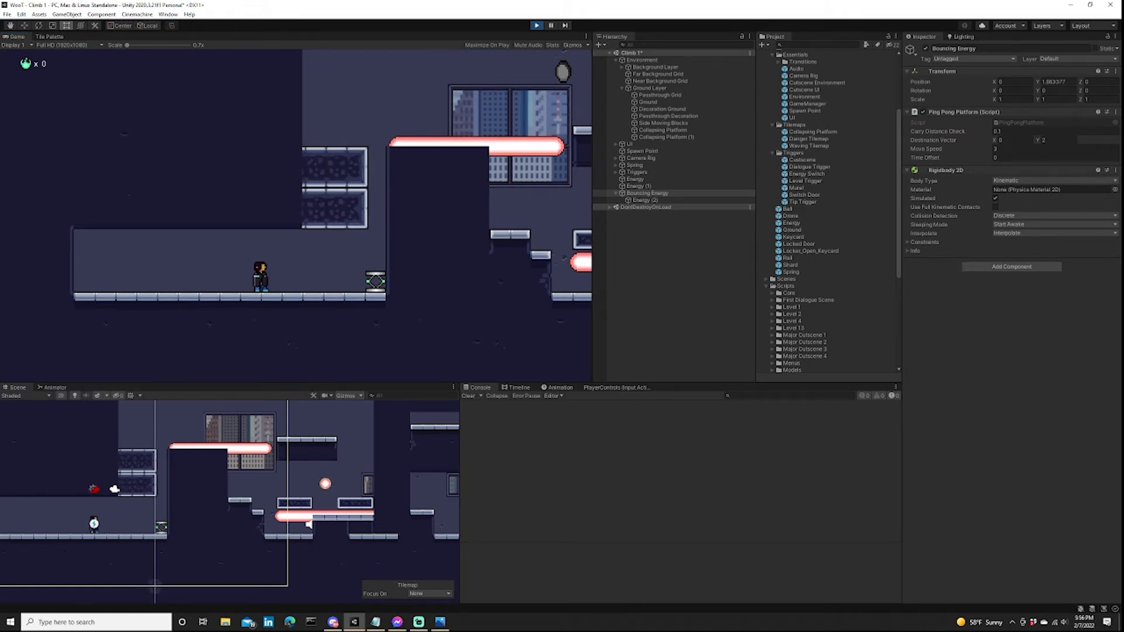
# Stop the play-test and check the hand-drawn level design for the next section.
pyautogui.hotkey('ctrl', 'p')
pyautogui.hotkey('alt', 'Tab')
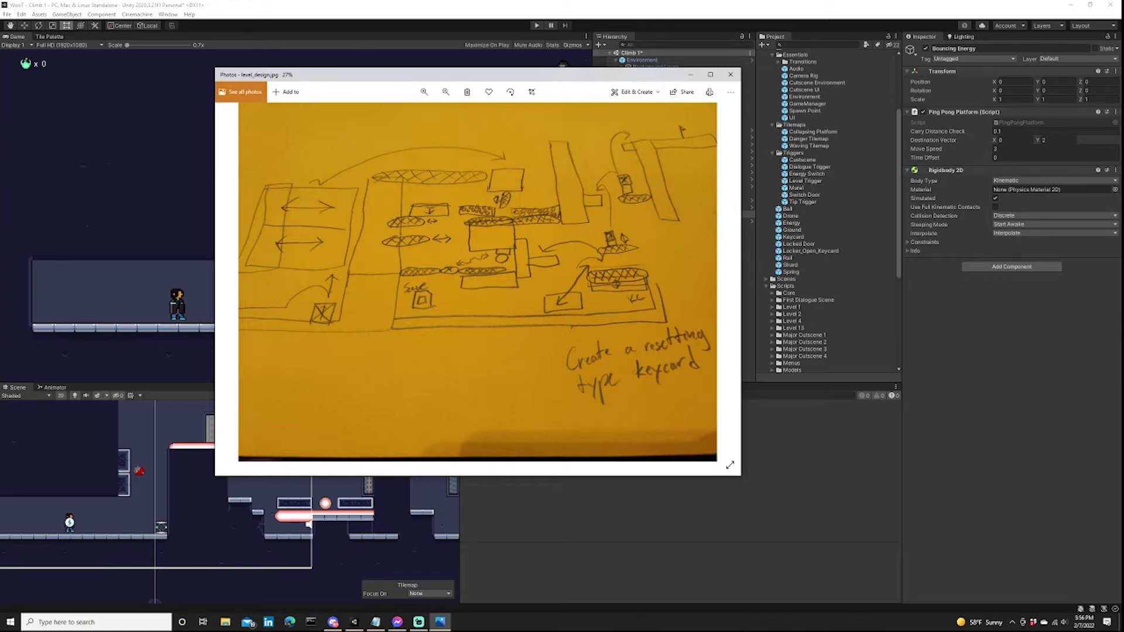
pyautogui.click(691, 74)
# Erase a vertical shaft from the Ground tilemap where the stepped ledge stands, down below the floor level.
pyautogui.scroll(-1, 404, 449)
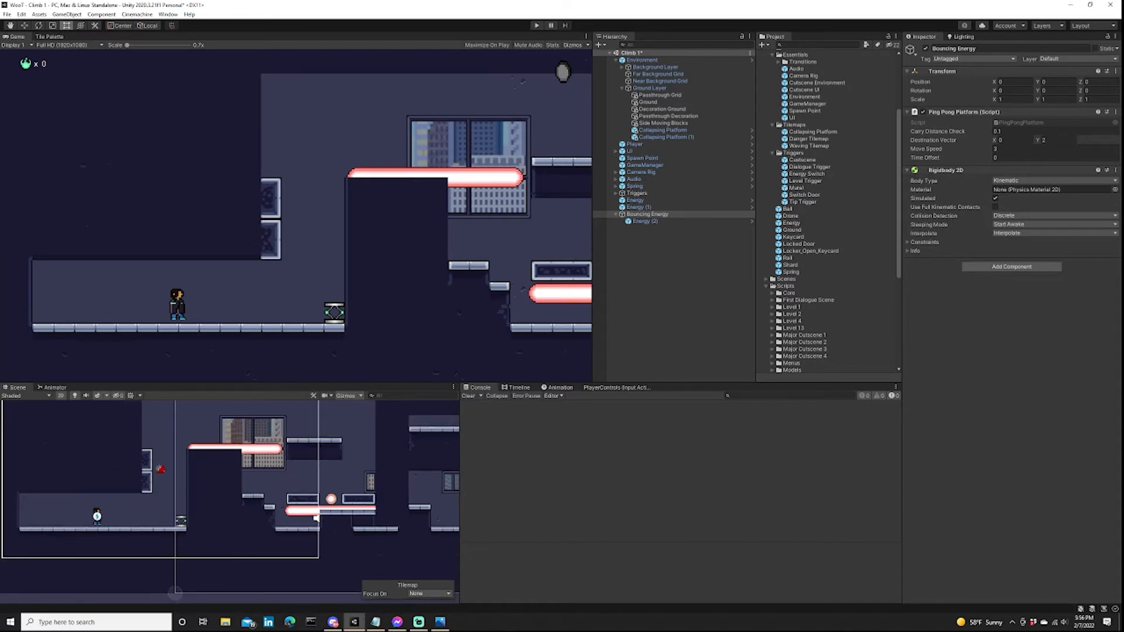
pyautogui.scroll(-3, 293, 436)
pyautogui.scroll(9, 270, 565)
pyautogui.scroll(-7, 258, 577)
pyautogui.click(49, 37)
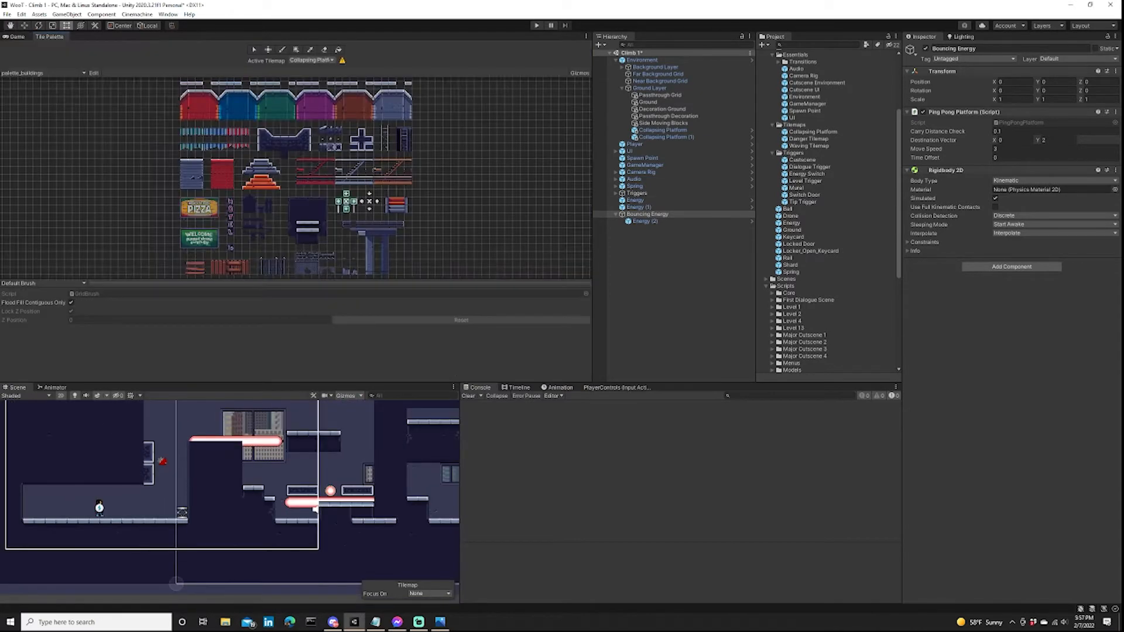
pyautogui.scroll(2, 251, 176)
pyautogui.scroll(-2, 299, 152)
pyautogui.click(324, 50)
pyautogui.click(316, 60)
pyautogui.click(310, 115)
pyautogui.scroll(5, 273, 476)
pyautogui.moveTo(251, 497); pyautogui.dragTo(251, 565)
pyautogui.moveTo(251, 574); pyautogui.dragTo(238, 507, button='middle')
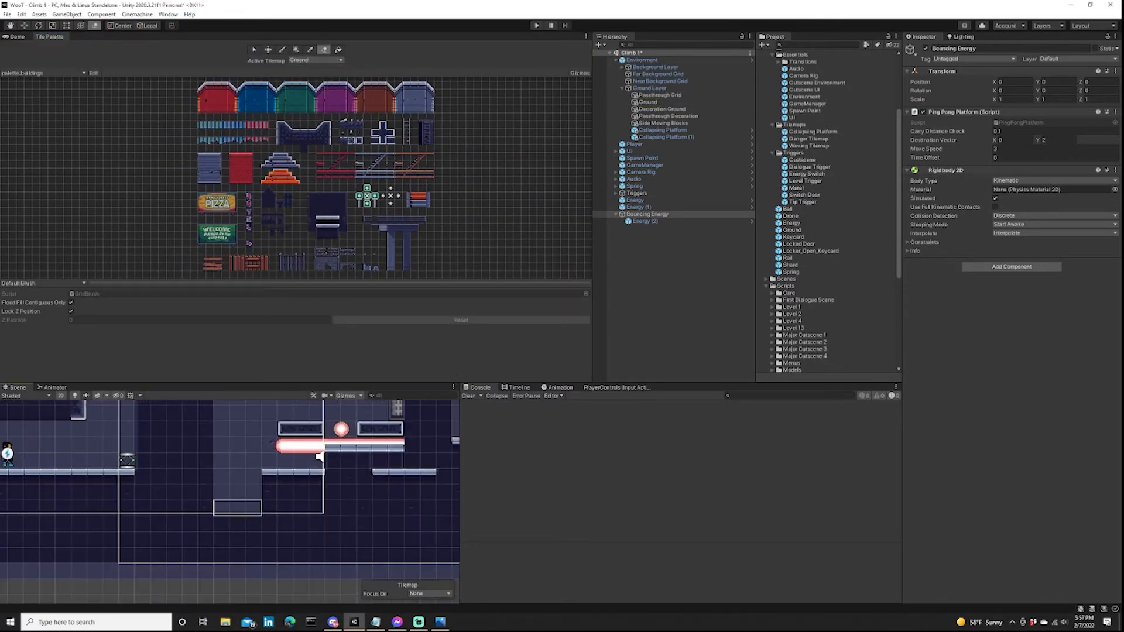
pyautogui.moveTo(237, 507); pyautogui.dragTo(237, 540)
# Check the level drawing and box-fill the area beneath the lower energy beam with solid dark ground tiles.
pyautogui.click(440, 621)
pyautogui.click(440, 622)
pyautogui.click(295, 50)
pyautogui.scroll(5, 311, 217)
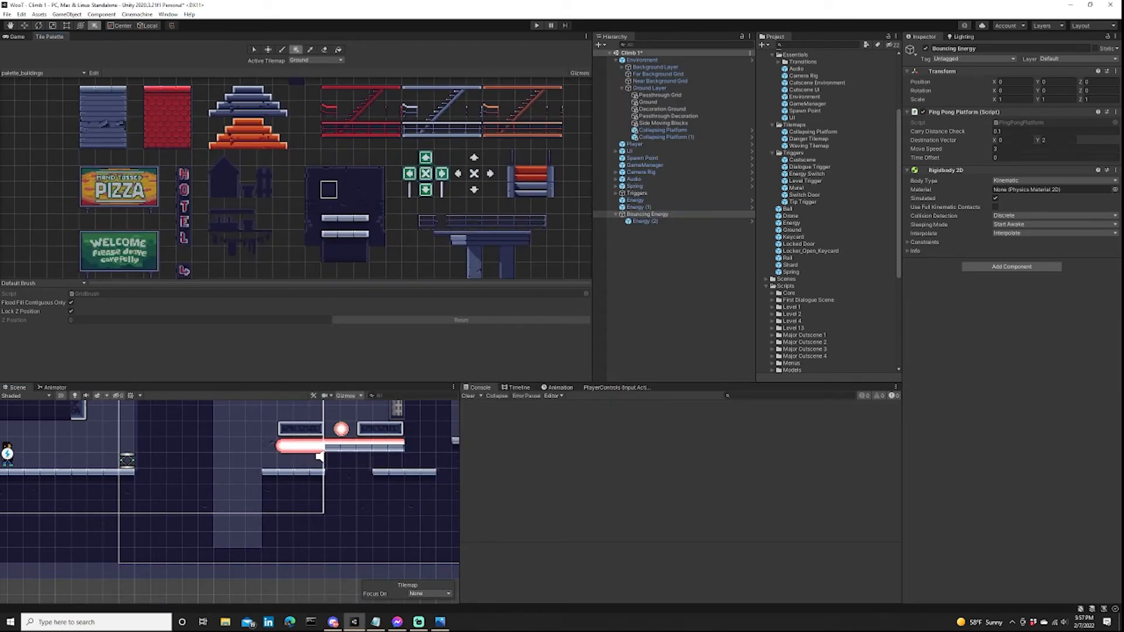
pyautogui.scroll(-1, 315, 405)
pyautogui.moveTo(287, 457)
pyautogui.mouseDown()
pyautogui.moveTo(318, 519)
pyautogui.moveTo(317, 504)
pyautogui.mouseUp()
pyautogui.moveTo(271, 487); pyautogui.dragTo(287, 522, button='middle')
# Erase the leftover floor tiles to widen the shaft and open a passage beneath the filled block under the beam.
pyautogui.click(324, 49)
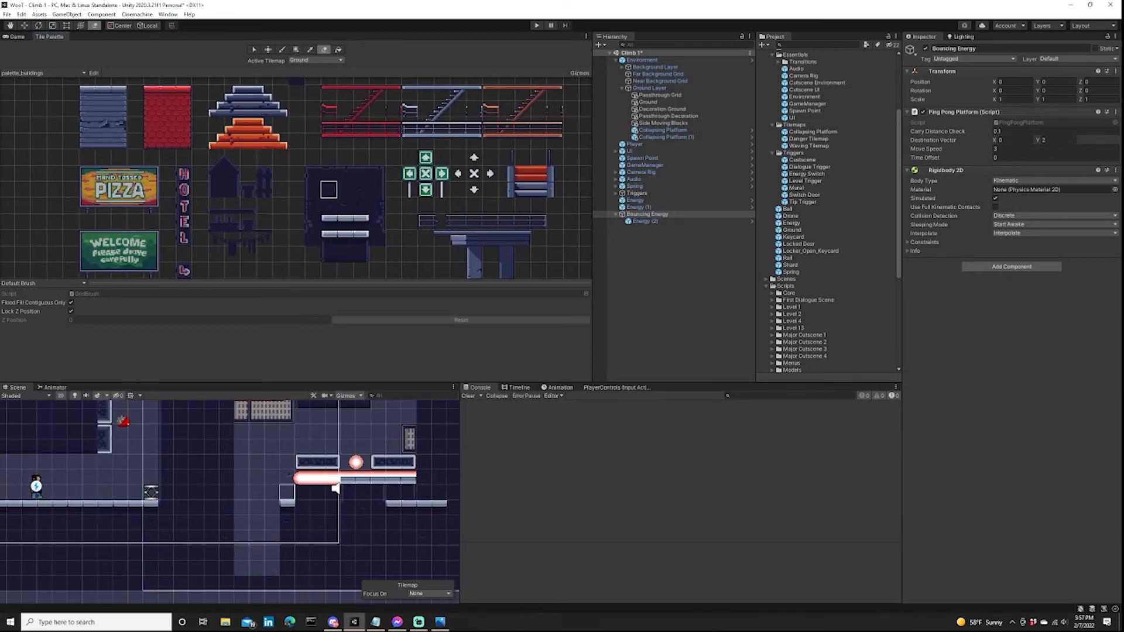
pyautogui.moveTo(287, 493); pyautogui.dragTo(286, 565)
pyautogui.moveTo(287, 553); pyautogui.dragTo(287, 505, button='middle')
pyautogui.moveTo(364, 520); pyautogui.dragTo(301, 504)
pyautogui.scroll(-1, 301, 504)
pyautogui.moveTo(301, 505); pyautogui.dragTo(325, 516, button='middle')
pyautogui.moveTo(274, 543); pyautogui.dragTo(382, 544)
pyautogui.moveTo(299, 450); pyautogui.dragTo(315, 493, button='middle')
pyautogui.scroll(2, 315, 493)
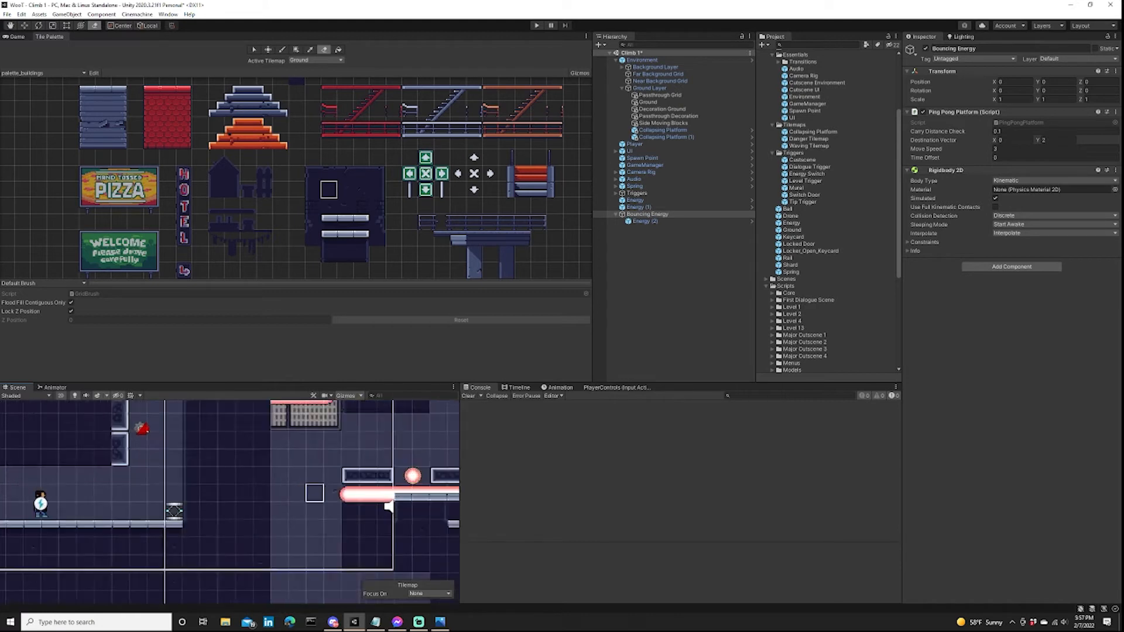
# Add a new tilemap under Ground Layer and name it Elevator Platform.
pyautogui.rightClick(650, 88)
pyautogui.moveTo(674, 225)
pyautogui.moveTo(761, 244)
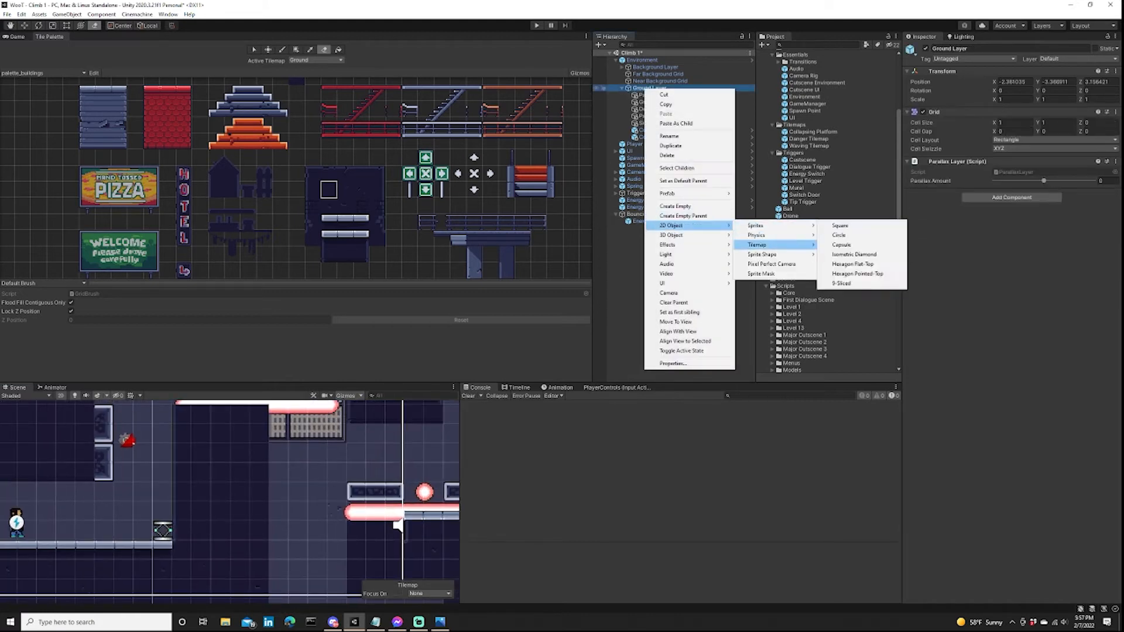
pyautogui.click(840, 225)
pyautogui.write('Elevator Platform')
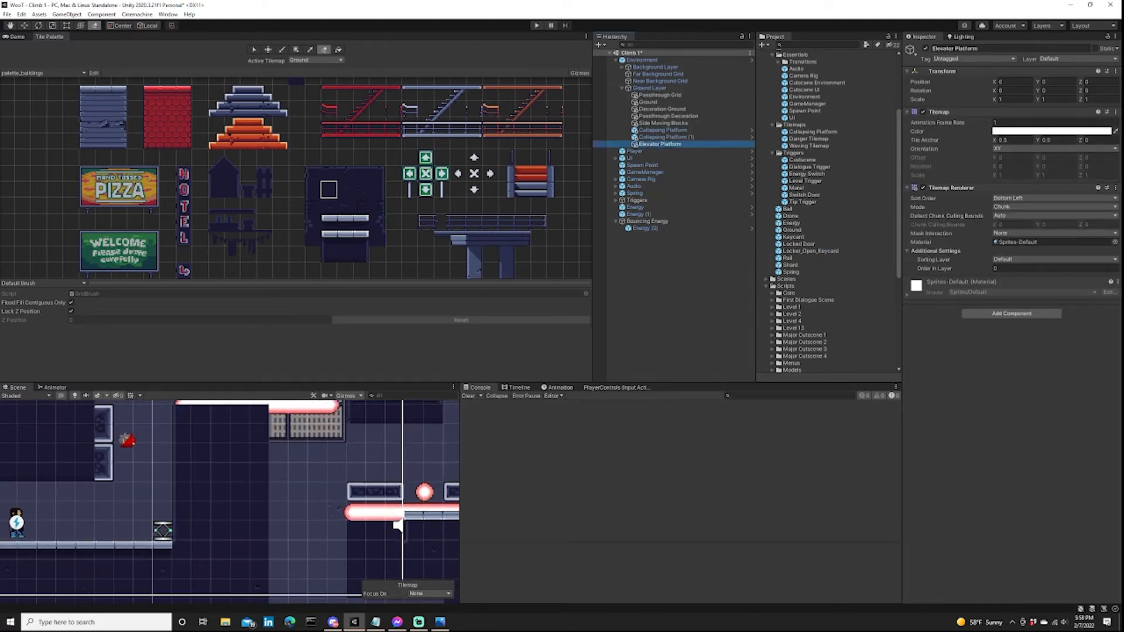
pyautogui.press('Return')
# Add a Tilemap Collider 2D component to Elevator Platform.
pyautogui.hotkey('ctrl', 'shift', 'a')
pyautogui.write('tilema')
pyautogui.press('Down')
pyautogui.press('Return')
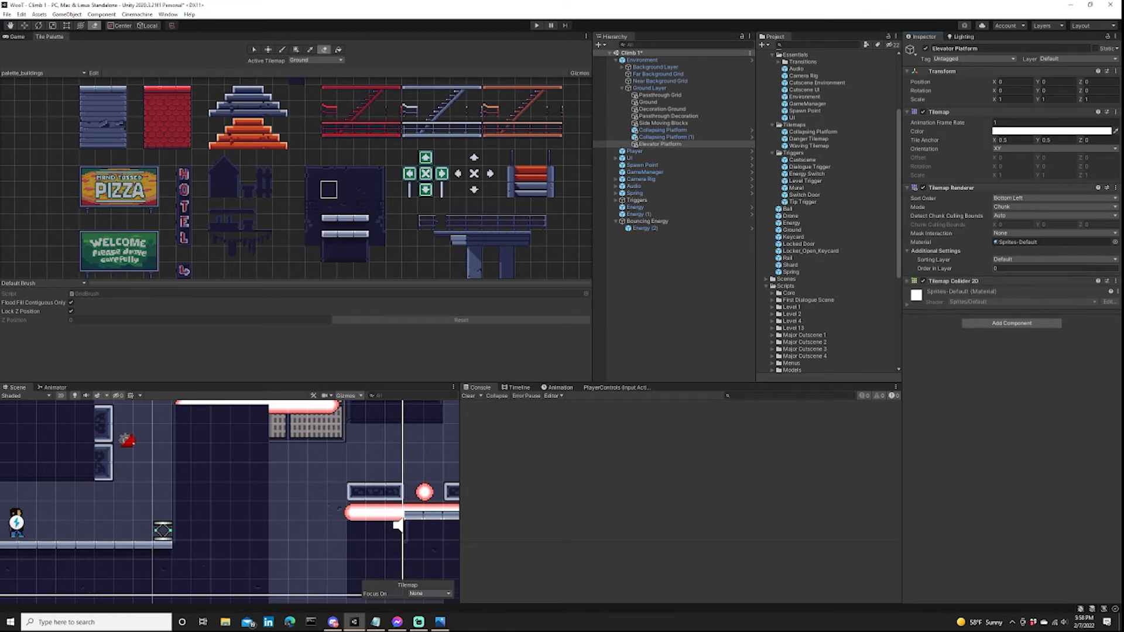
# Add a Composite Collider 2D to Elevator Platform and set its rigidbody's body type to Kinematic.
pyautogui.hotkey('ctrl', 'shift', 'a')
pyautogui.write('comp')
pyautogui.press('Return')
pyautogui.click(1030, 301)
pyautogui.click(1019, 320)
# Enable Used By Composite on the tilemap collider and set the rigidbody's interpolation to Interpolate.
pyautogui.click(954, 281)
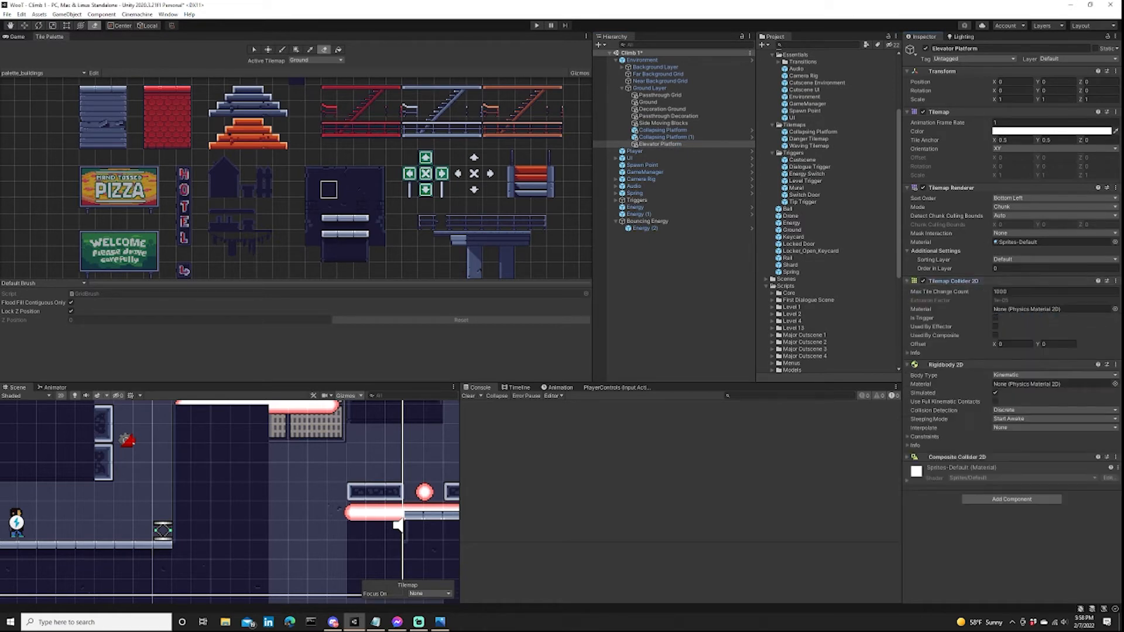
pyautogui.click(995, 336)
pyautogui.click(955, 281)
pyautogui.click(1021, 354)
pyautogui.click(1021, 373)
pyautogui.click(954, 290)
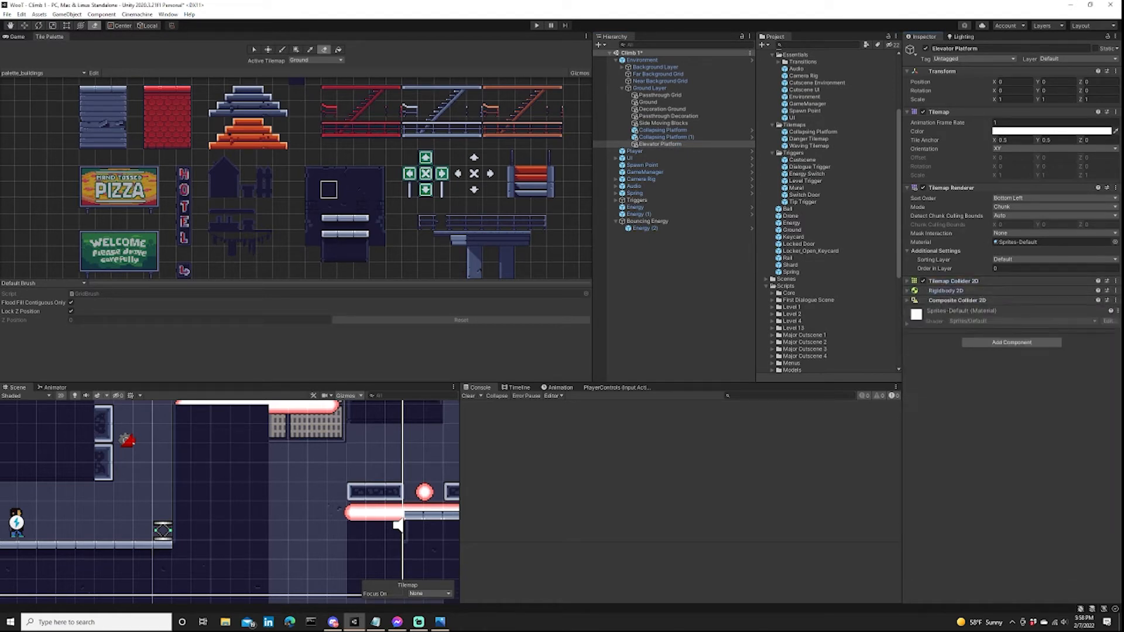
# Paint a short girder-tile platform across the shaft on the Elevator Platform tilemap, level with the collapsing platforms.
pyautogui.click(316, 60)
pyautogui.click(317, 70)
pyautogui.moveTo(506, 238); pyautogui.dragTo(523, 238)
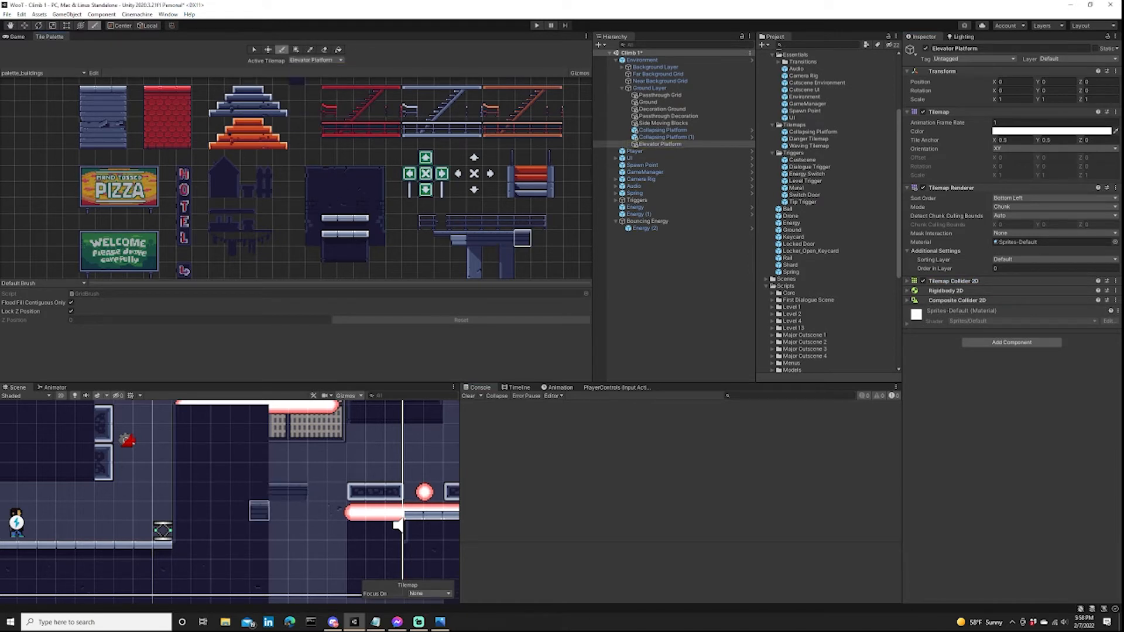
# Erase Ground tiles along the shaft's inner wall to widen it around the elevator platform.
pyautogui.click(316, 60)
pyautogui.click(316, 116)
pyautogui.press('d')
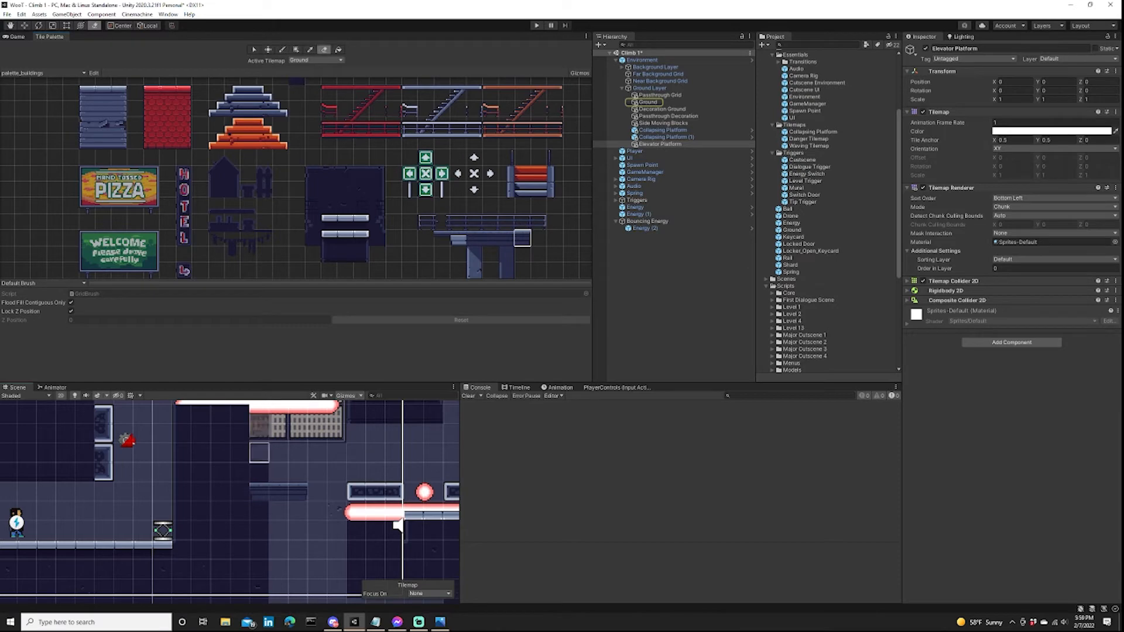
pyautogui.moveTo(260, 452); pyautogui.dragTo(259, 586)
pyautogui.moveTo(259, 586); pyautogui.dragTo(268, 512, button='middle')
pyautogui.moveTo(256, 439); pyautogui.dragTo(268, 522, button='middle')
pyautogui.moveTo(260, 463); pyautogui.dragTo(260, 540)
pyautogui.moveTo(260, 540); pyautogui.dragTo(253, 472, button='middle')
pyautogui.moveTo(253, 472); pyautogui.dragTo(253, 591)
pyautogui.scroll(-5, 281, 469)
pyautogui.moveTo(286, 459); pyautogui.dragTo(278, 525, button='middle')
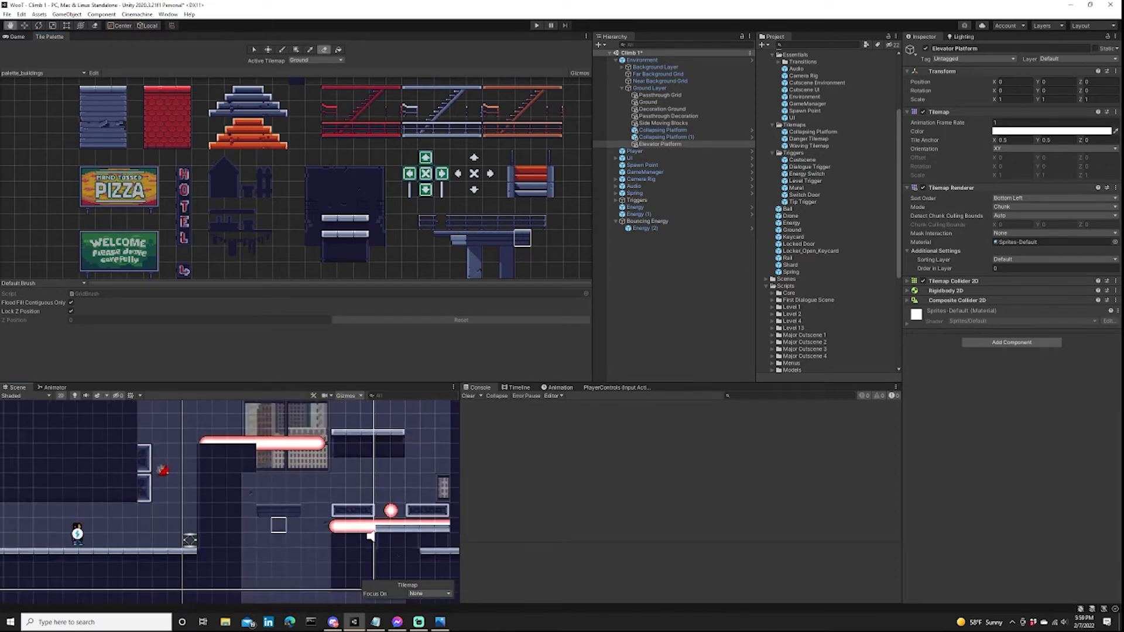
# Add the PressurePlatform script to Elevator Platform and check its Rigidbody 2D settings.
pyautogui.moveTo(371, 535); pyautogui.dragTo(360, 519, button='middle')
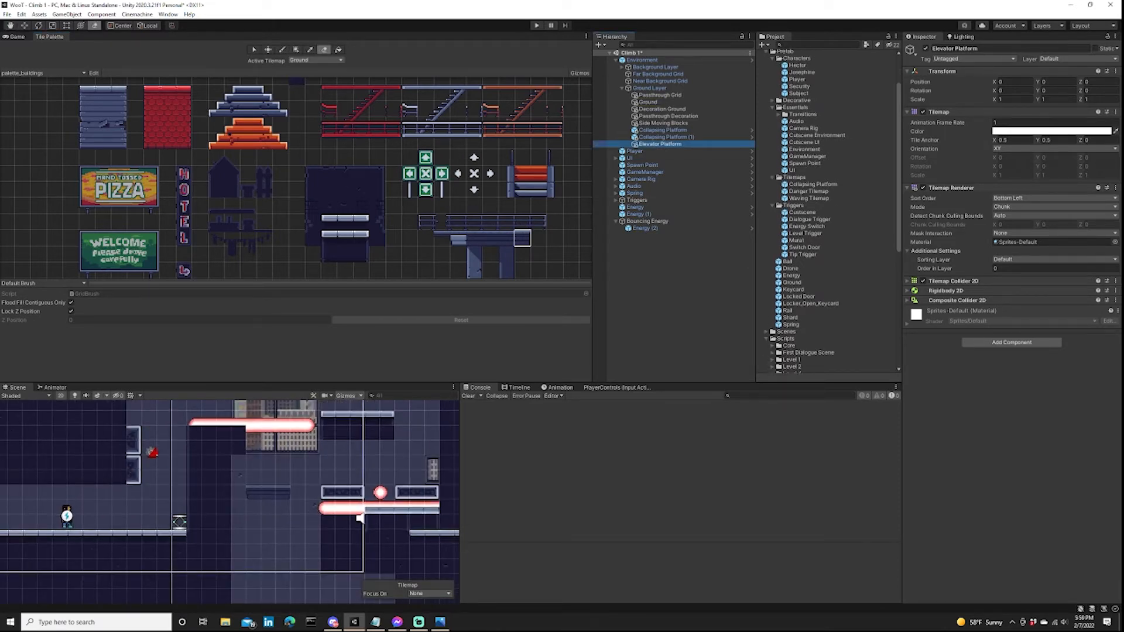
pyautogui.moveTo(359, 518); pyautogui.dragTo(390, 489, button='middle')
pyautogui.click(372, 496)
pyautogui.click(390, 489)
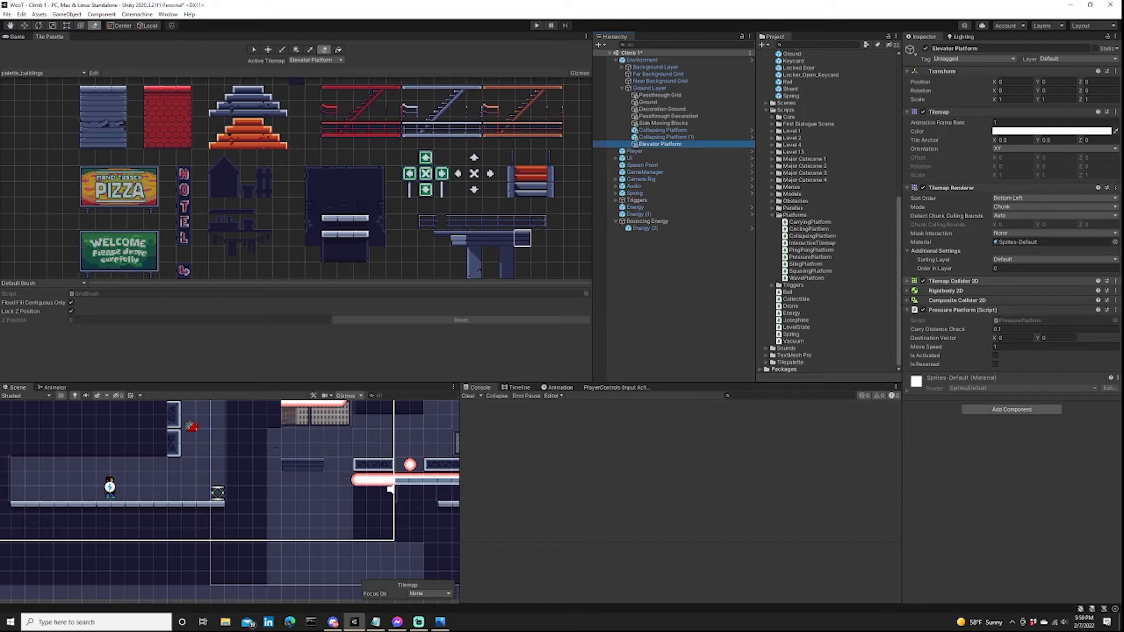
pyautogui.moveTo(391, 488); pyautogui.dragTo(448, 544, button='middle')
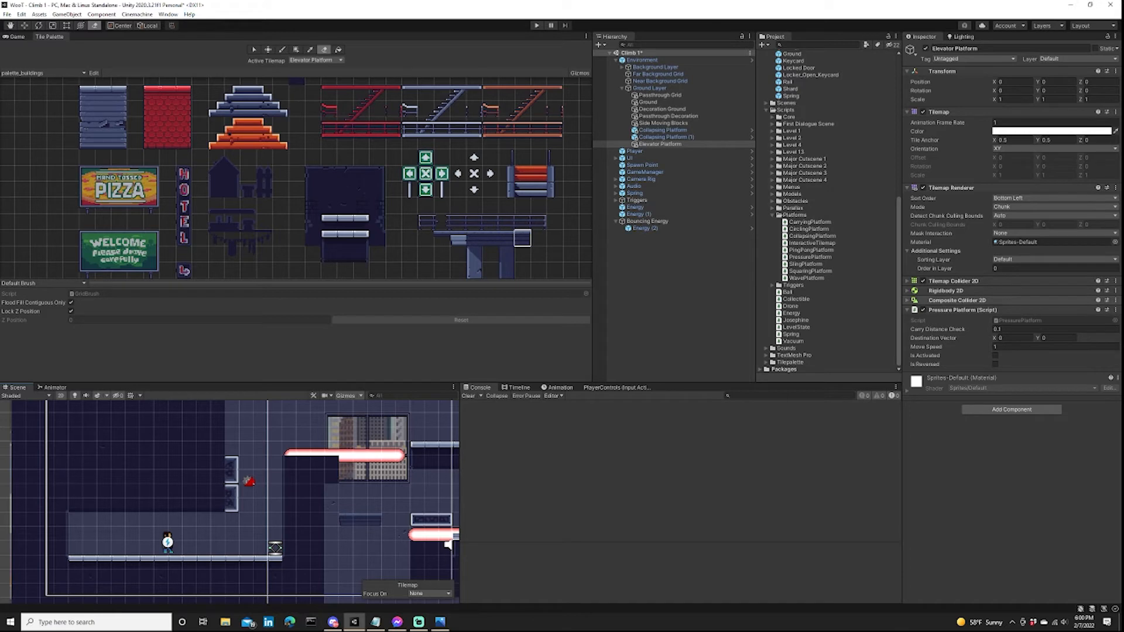
pyautogui.click(949, 290)
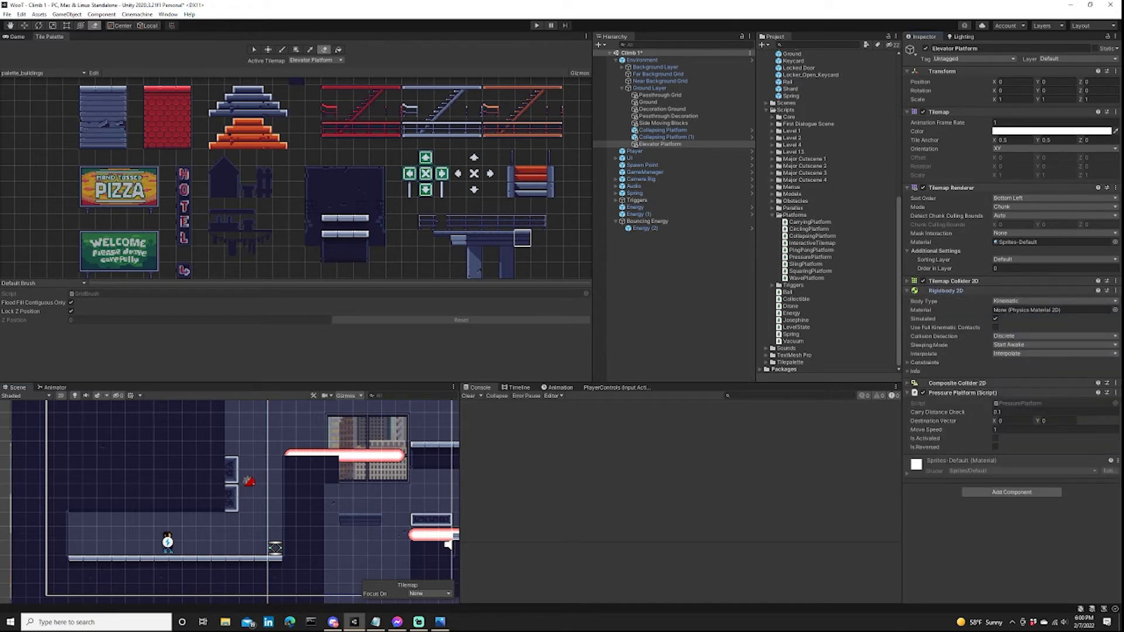
pyautogui.click(949, 290)
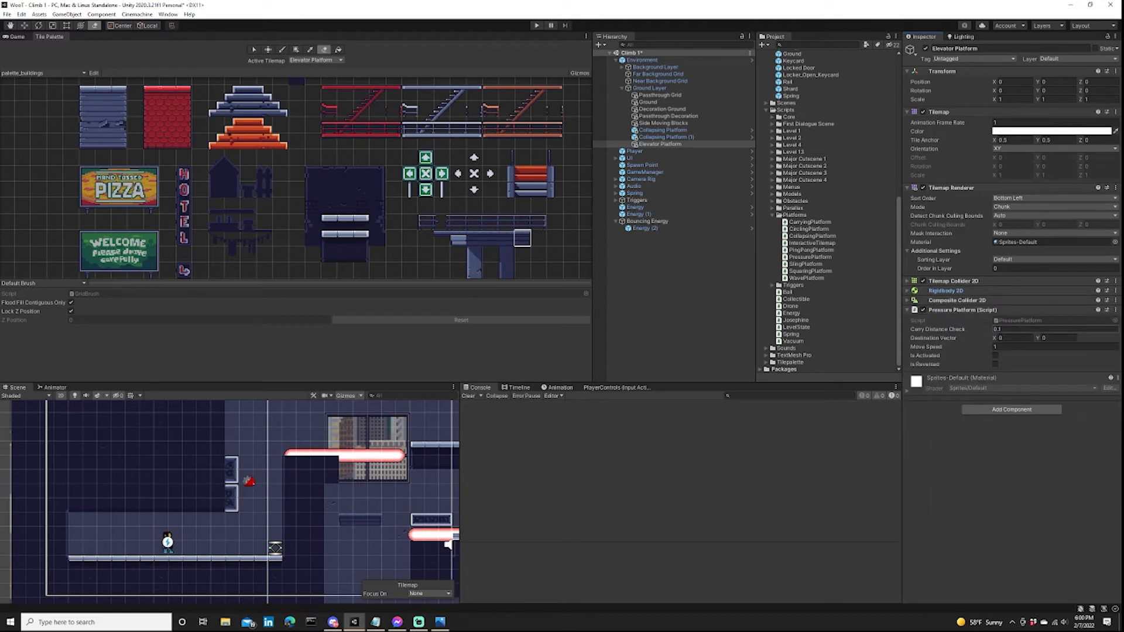
# Set the Y destination of Elevator Platform's Pressure Platform script to -8, matching the depth of the shaft.
pyautogui.moveTo(448, 545); pyautogui.dragTo(367, 525, button='middle')
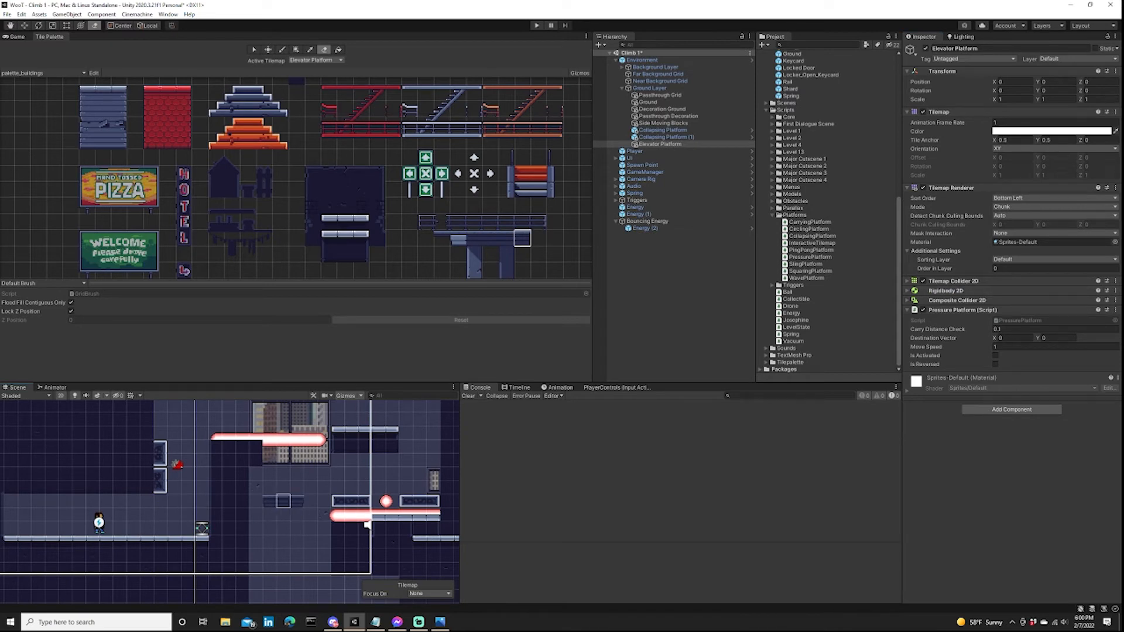
pyautogui.scroll(3, 283, 501)
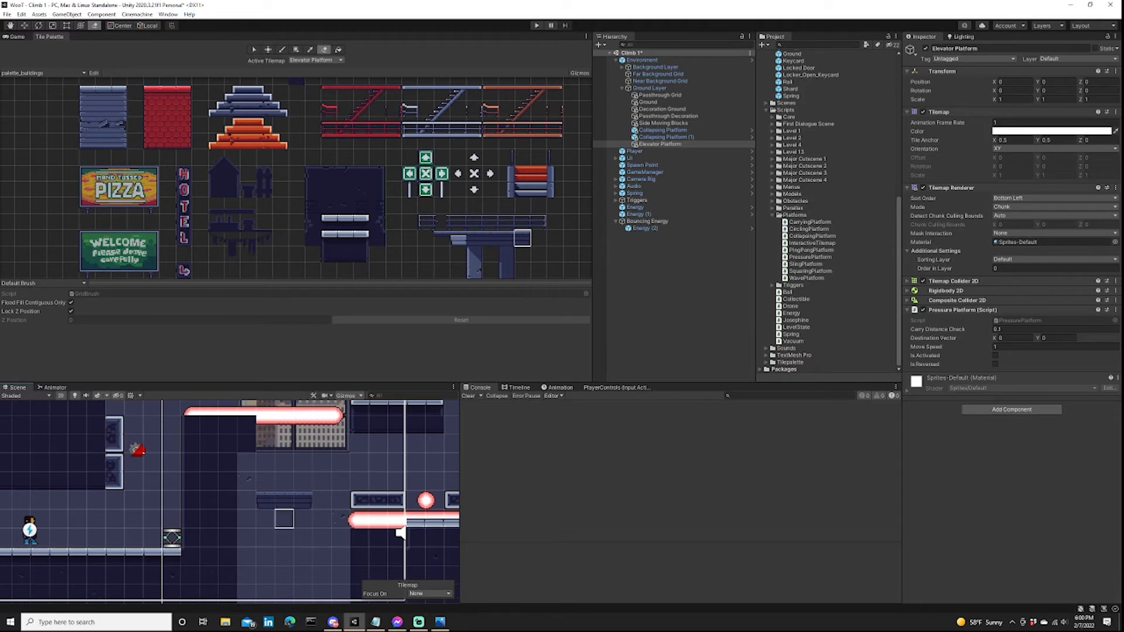
pyautogui.moveTo(209, 463); pyautogui.dragTo(316, 495, button='middle')
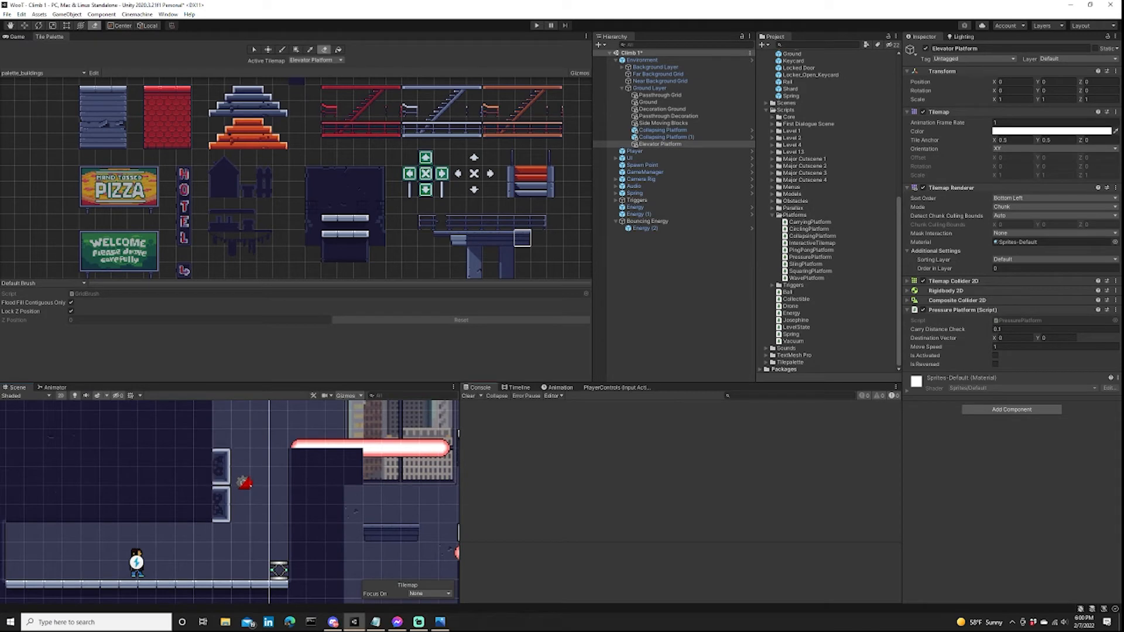
pyautogui.moveTo(391, 496); pyautogui.dragTo(287, 487, button='middle')
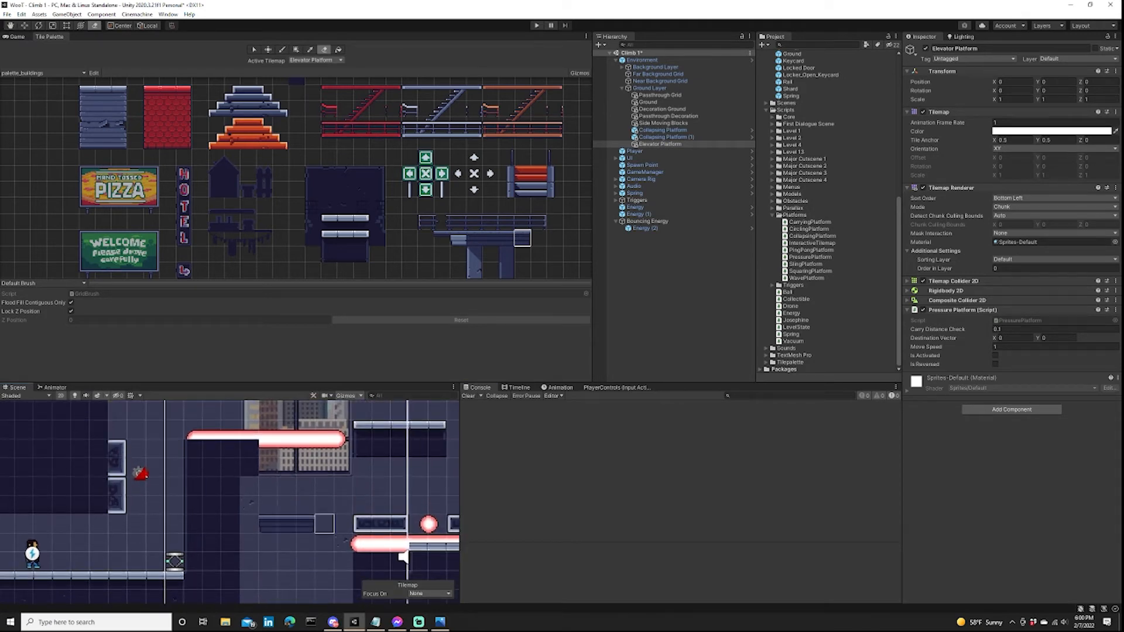
pyautogui.moveTo(324, 524)
pyautogui.mouseDown(button='middle')
pyautogui.moveTo(218, 457)
pyautogui.moveTo(278, 465)
pyautogui.mouseUp(button='middle')
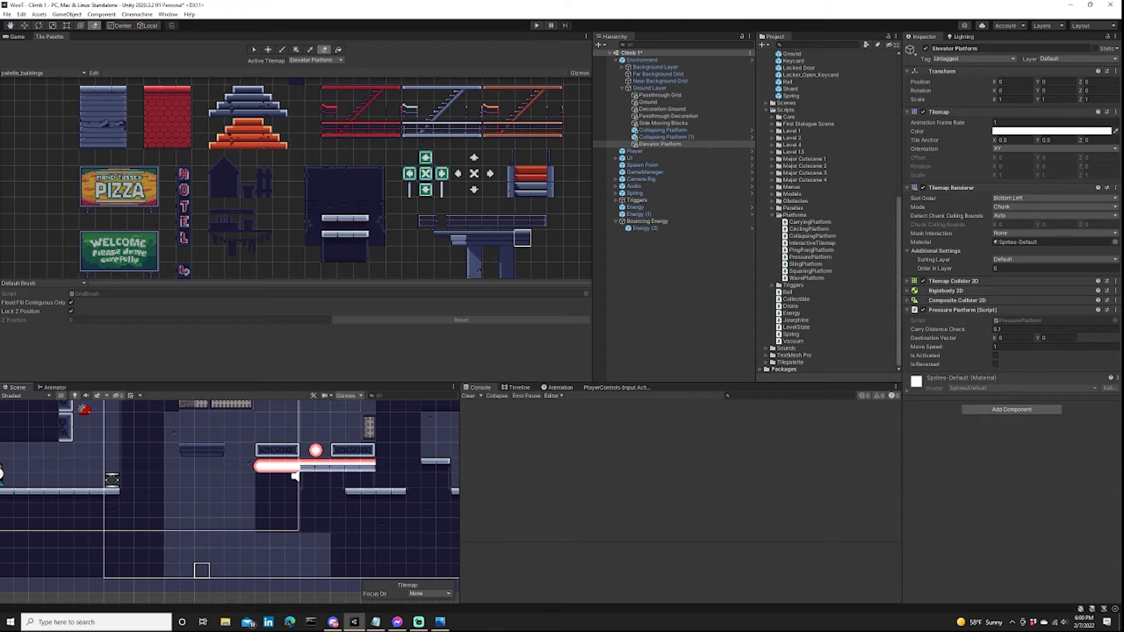
pyautogui.moveTo(202, 571); pyautogui.dragTo(199, 521, button='middle')
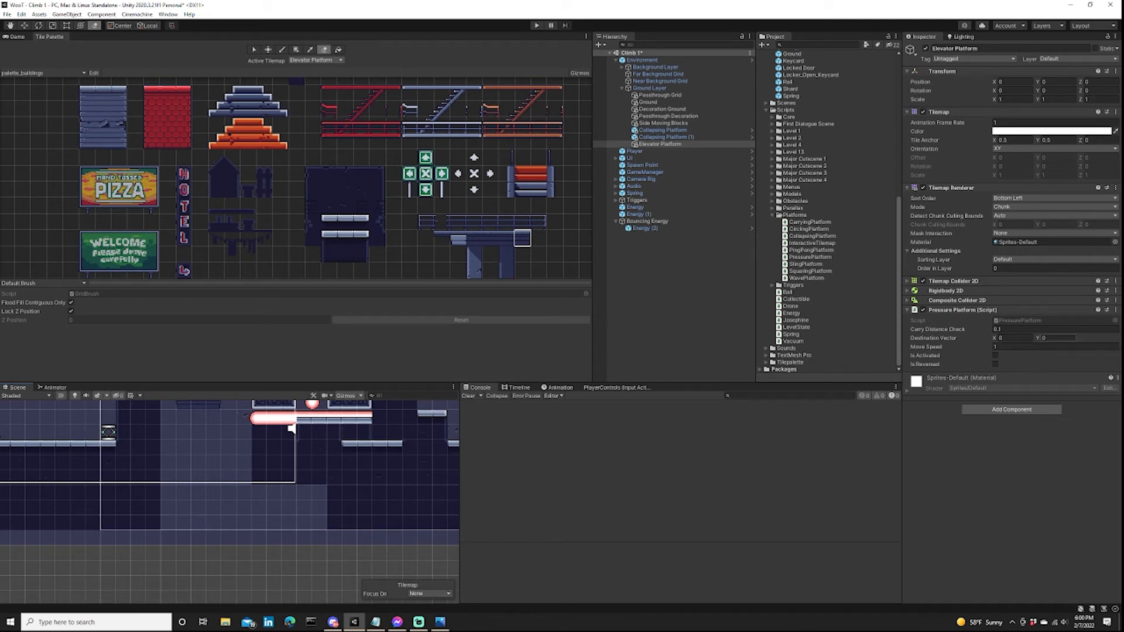
pyautogui.moveTo(349, 460); pyautogui.dragTo(368, 535, button='middle')
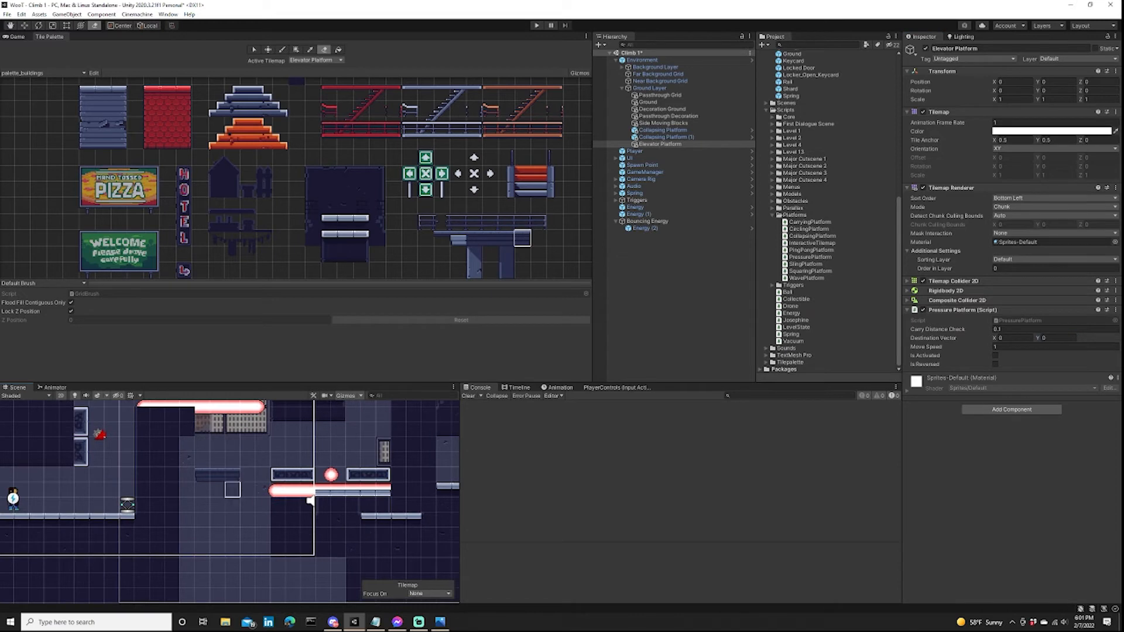
pyautogui.click(1057, 338)
pyautogui.scroll(-3, 280, 502)
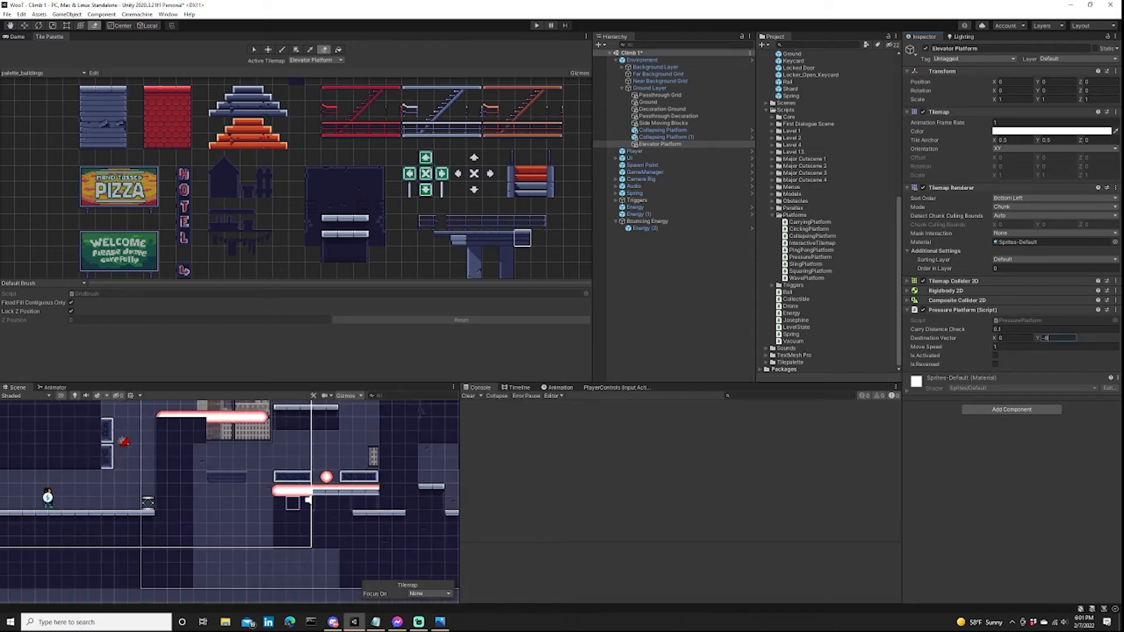
pyautogui.moveTo(280, 502); pyautogui.dragTo(319, 492, button='middle')
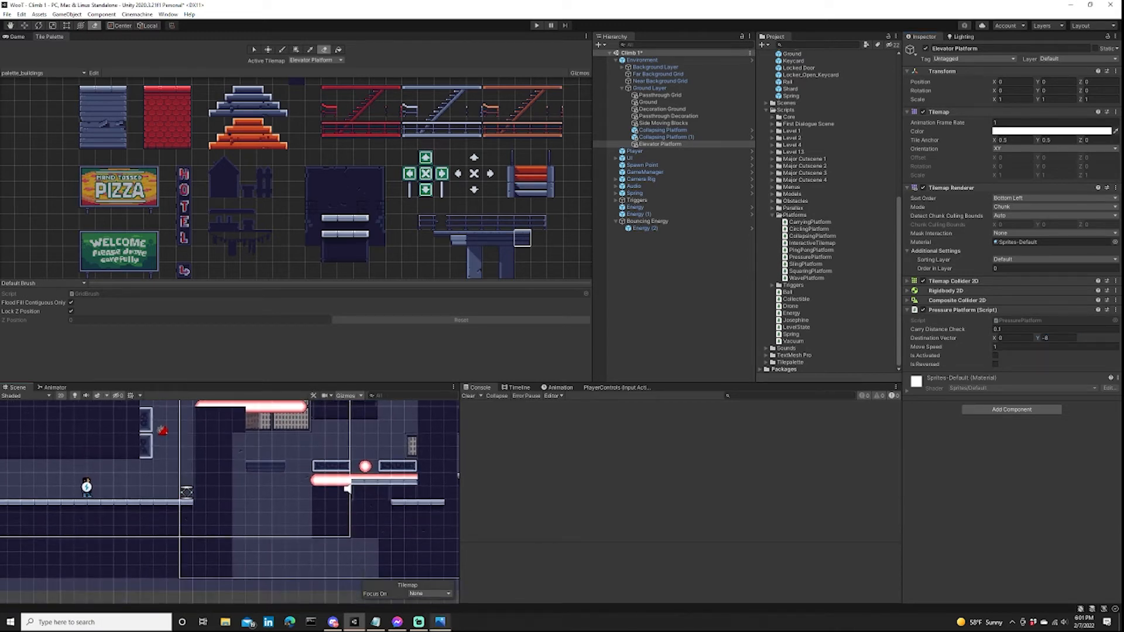
# Consult the hand-drawn level design for the area around the elevator shaft.
pyautogui.click(440, 622)
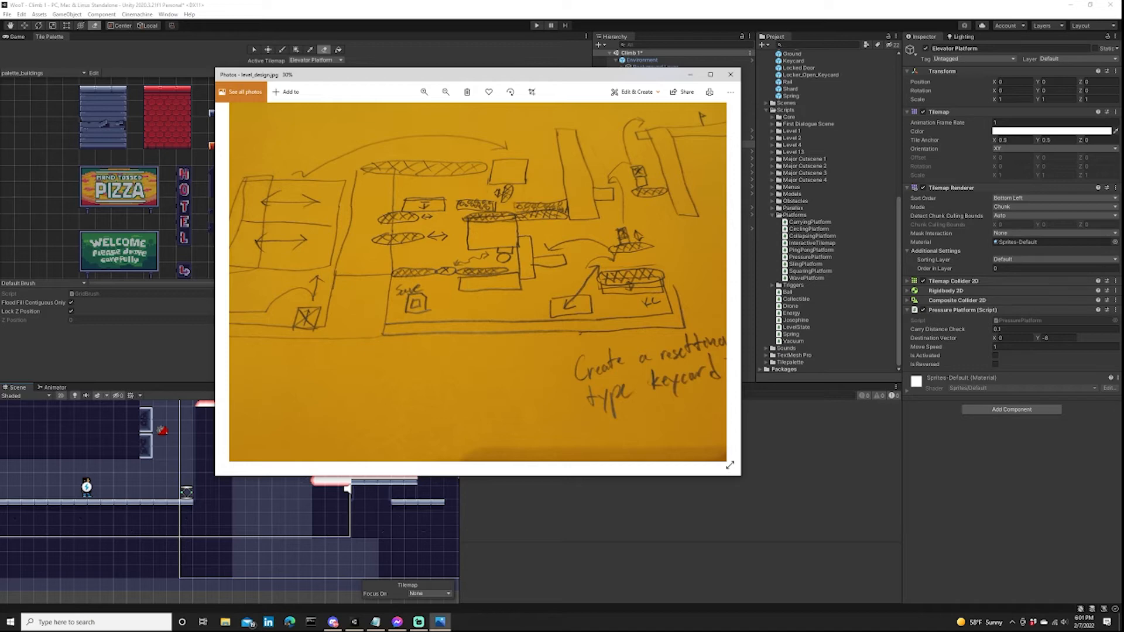
# Play-test the level from the spawn point, launching the character off the spring and over the upper ledges.
pyautogui.moveTo(305, 507)
pyautogui.mouseDown(button='middle')
pyautogui.moveTo(315, 493)
pyautogui.moveTo(282, 514)
pyautogui.moveTo(278, 485)
pyautogui.mouseUp(button='middle')
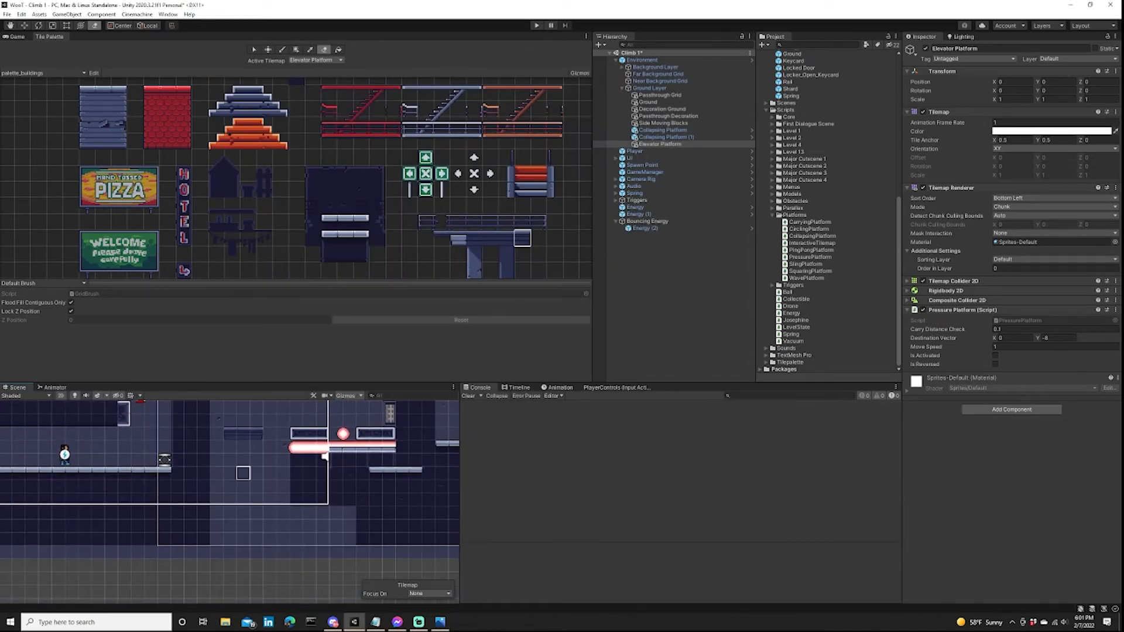
pyautogui.moveTo(349, 434); pyautogui.dragTo(352, 502, button='middle')
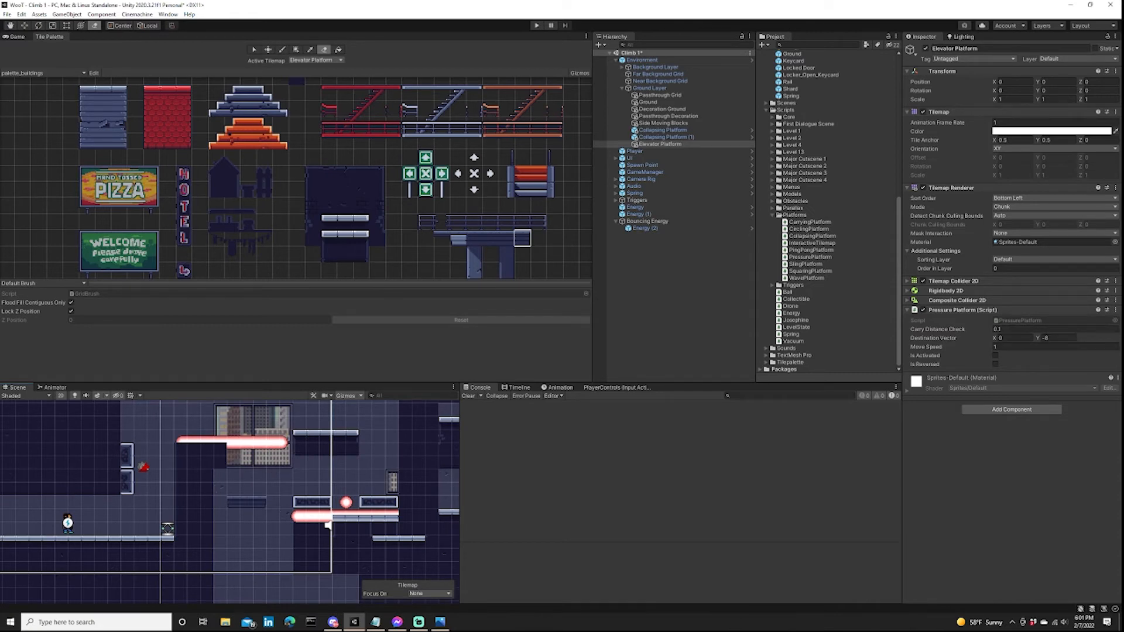
pyautogui.click(673, 310)
pyautogui.scroll(-3, 326, 474)
pyautogui.moveTo(327, 519); pyautogui.dragTo(340, 504, button='middle')
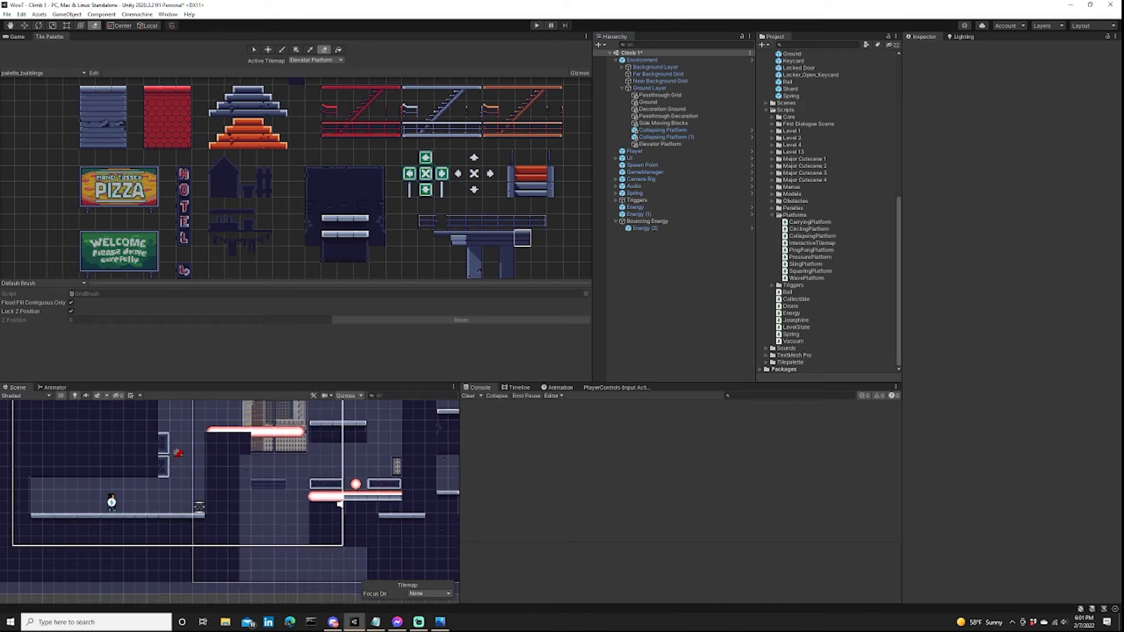
pyautogui.hotkey('ctrl', 'p')
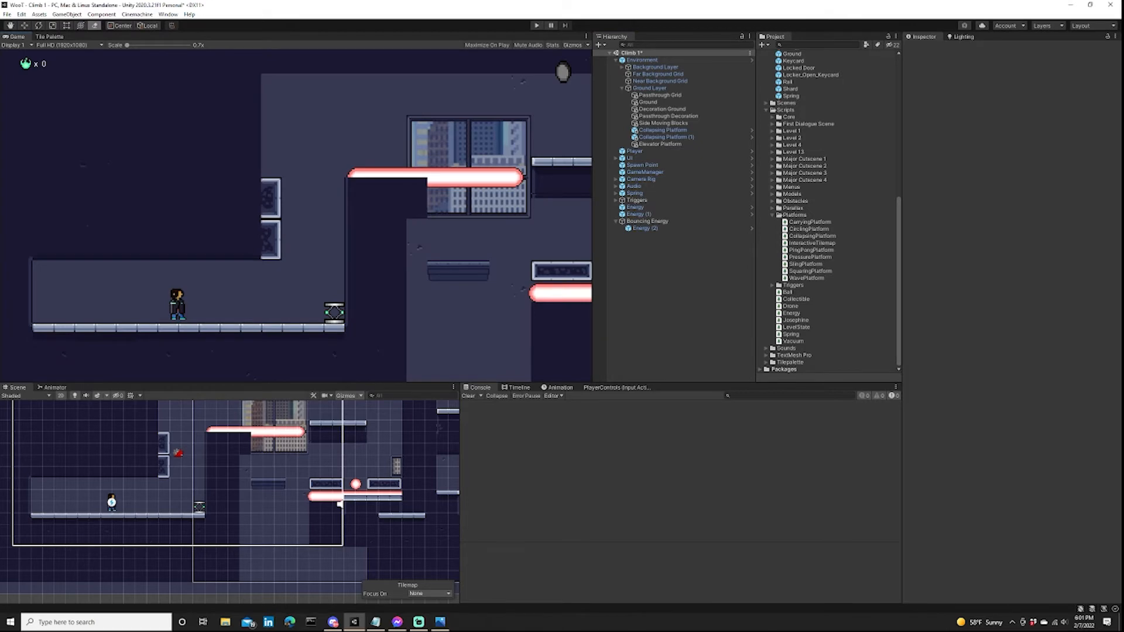
pyautogui.press('d')
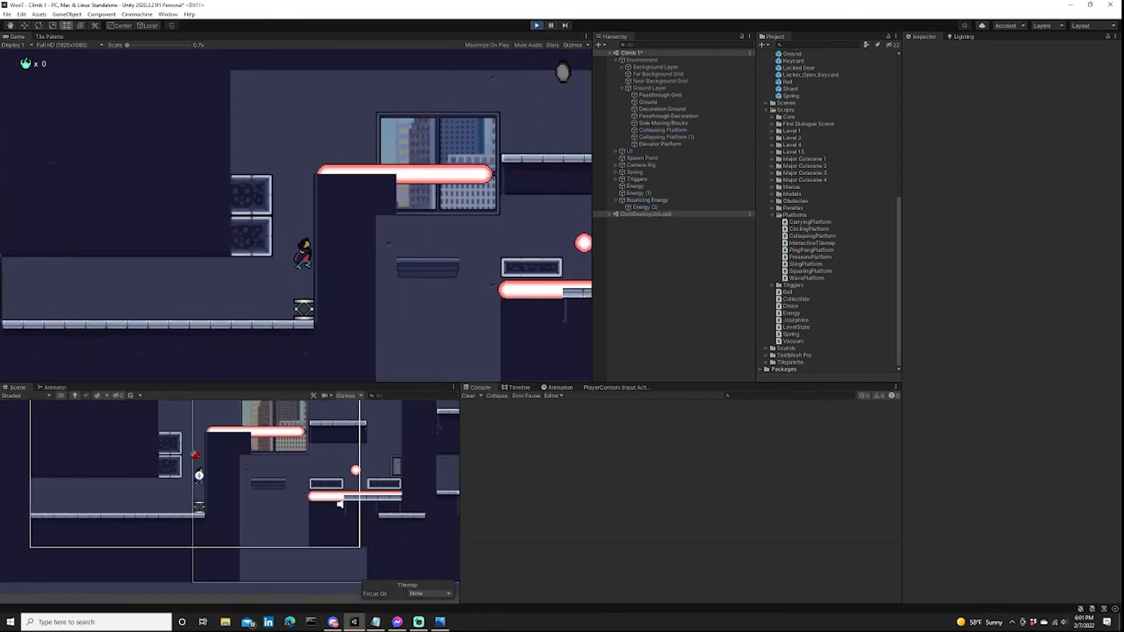
pyautogui.press('a')
pyautogui.press('d')
pyautogui.press('space')
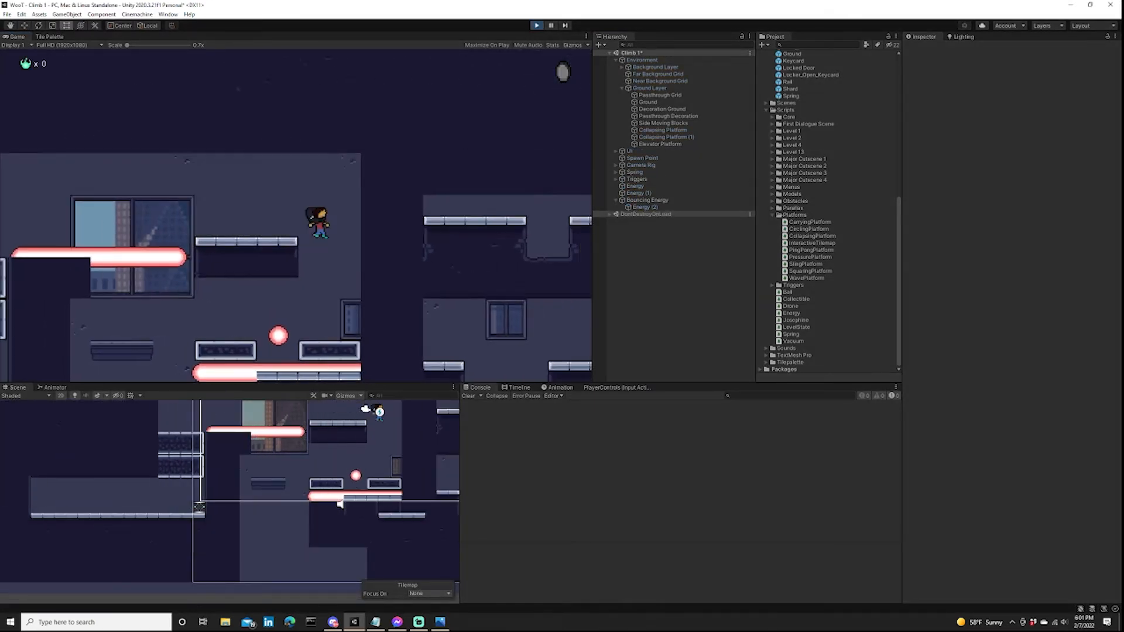
pyautogui.press('d')
# Land the character on the elevator platform, check its movement against the shaft, and end the play-test.
pyautogui.press('d')
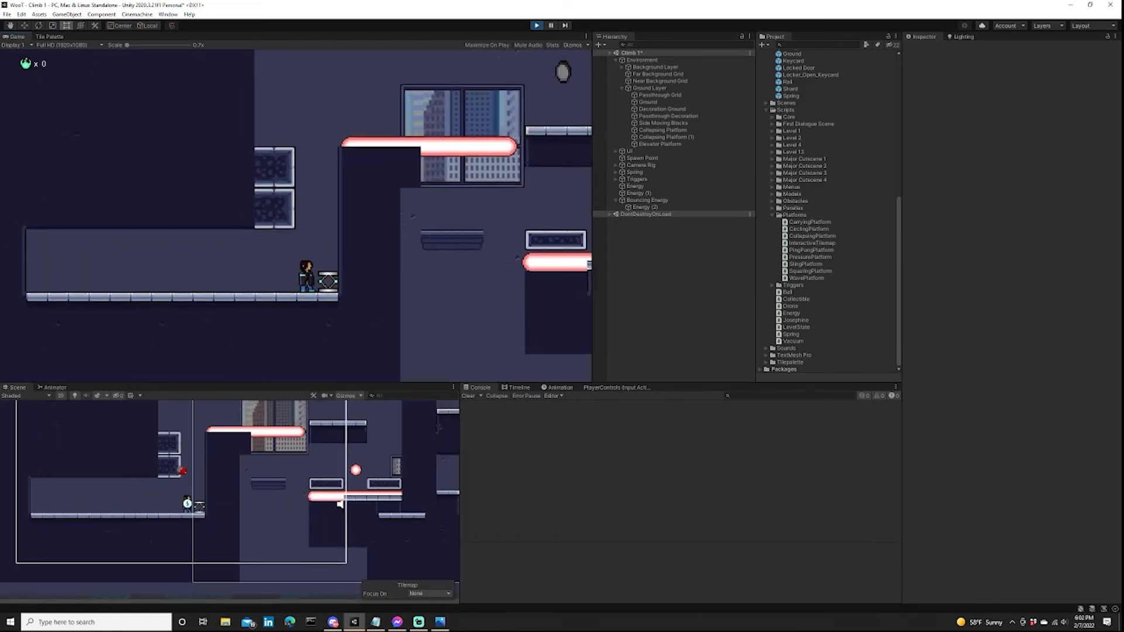
pyautogui.press('d')
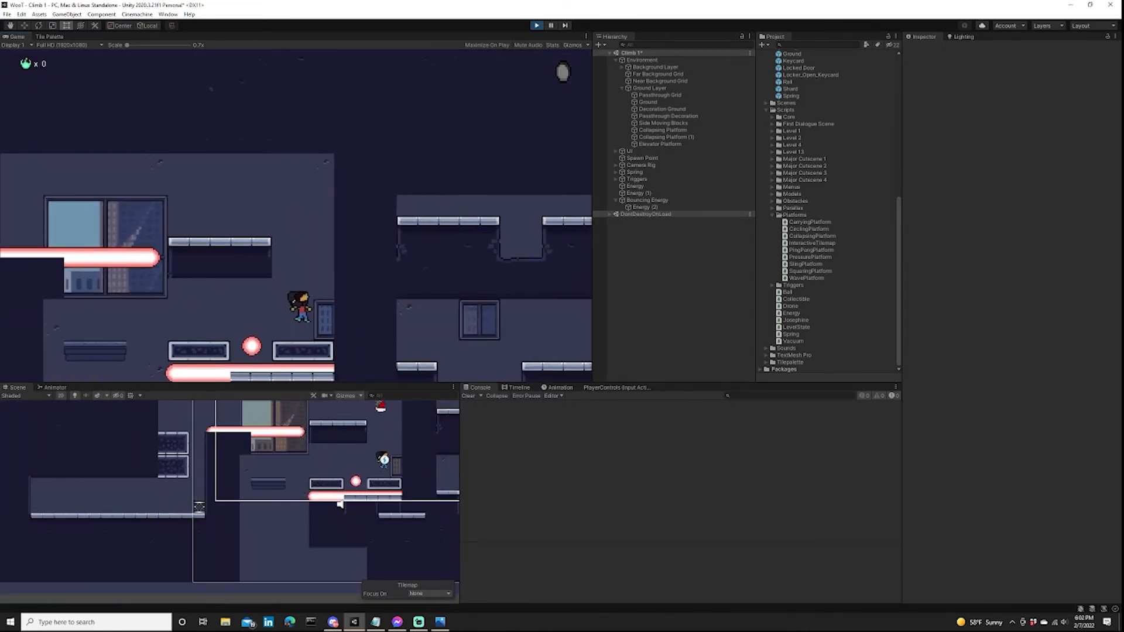
pyautogui.press('a')
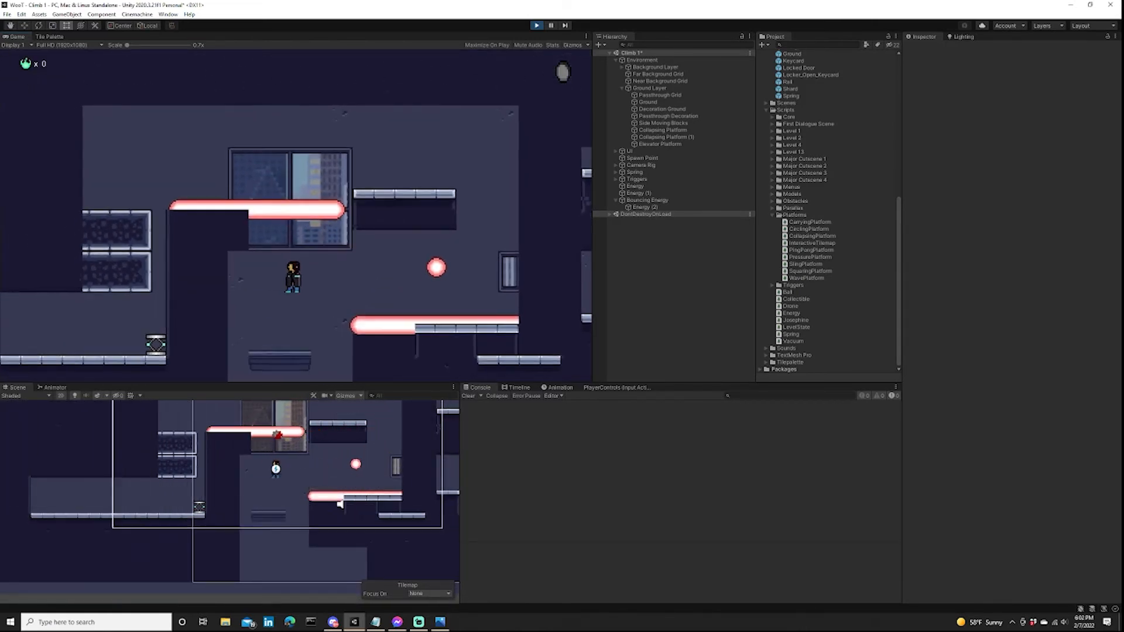
pyautogui.scroll(-2, 381, 463)
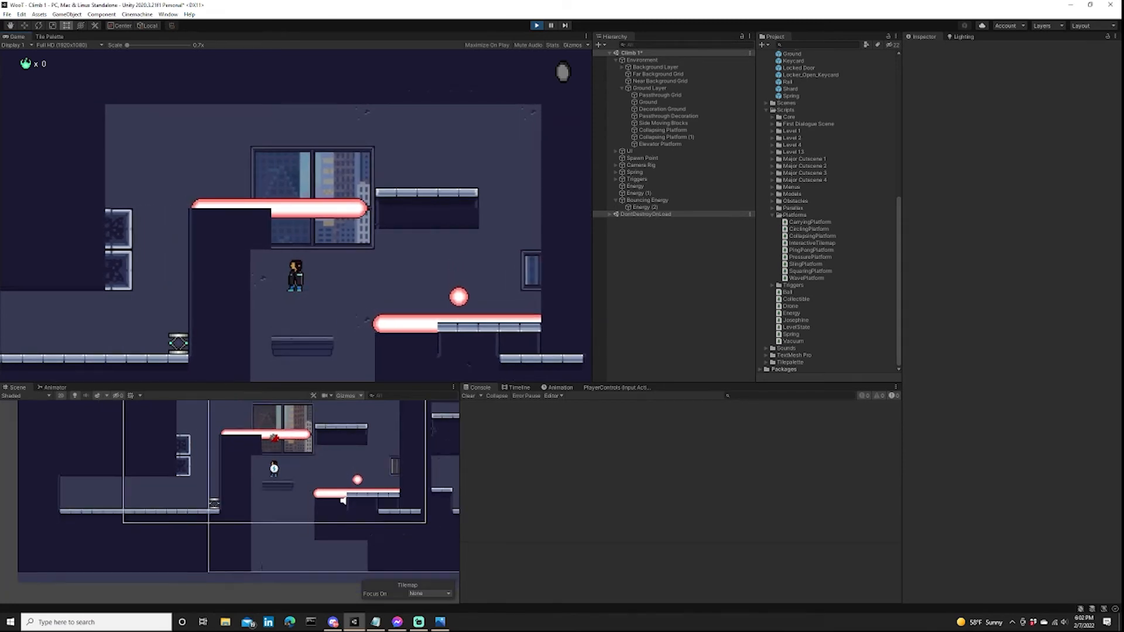
pyautogui.scroll(-2, 358, 448)
pyautogui.moveTo(359, 447); pyautogui.dragTo(329, 414, button='middle')
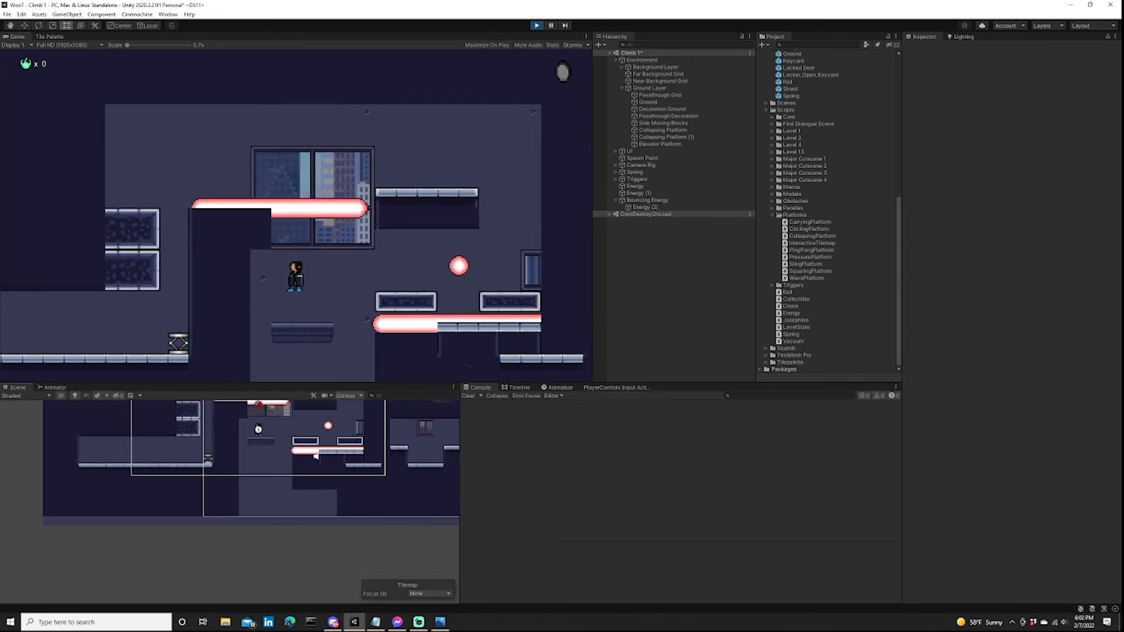
pyautogui.press('b')
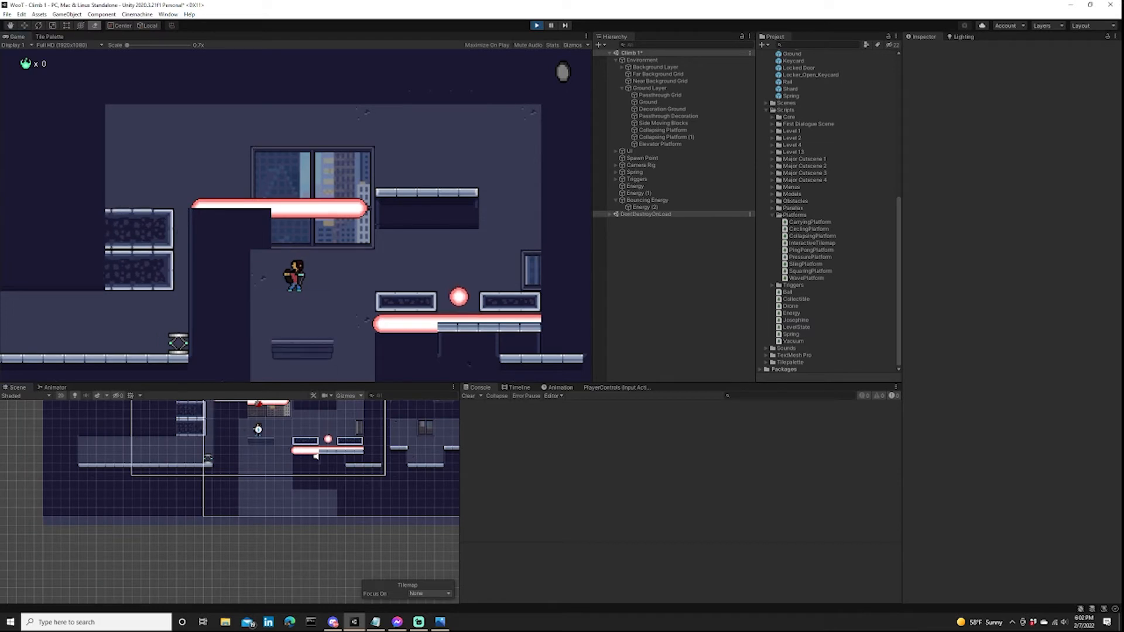
pyautogui.press('d')
pyautogui.press('d')
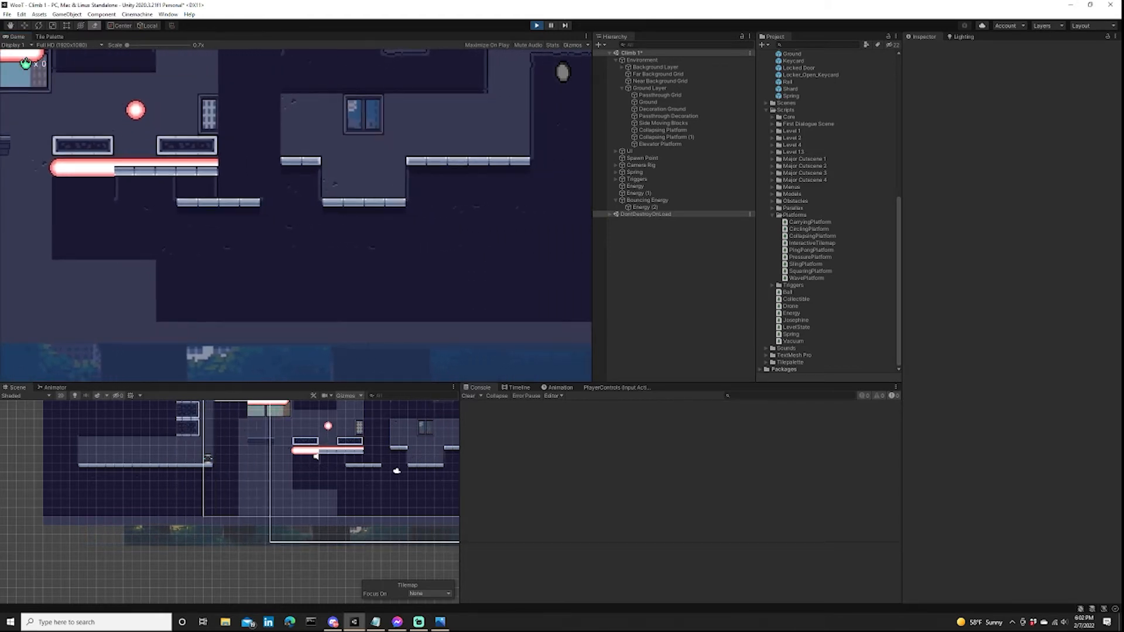
pyautogui.hotkey('ctrl', 'p')
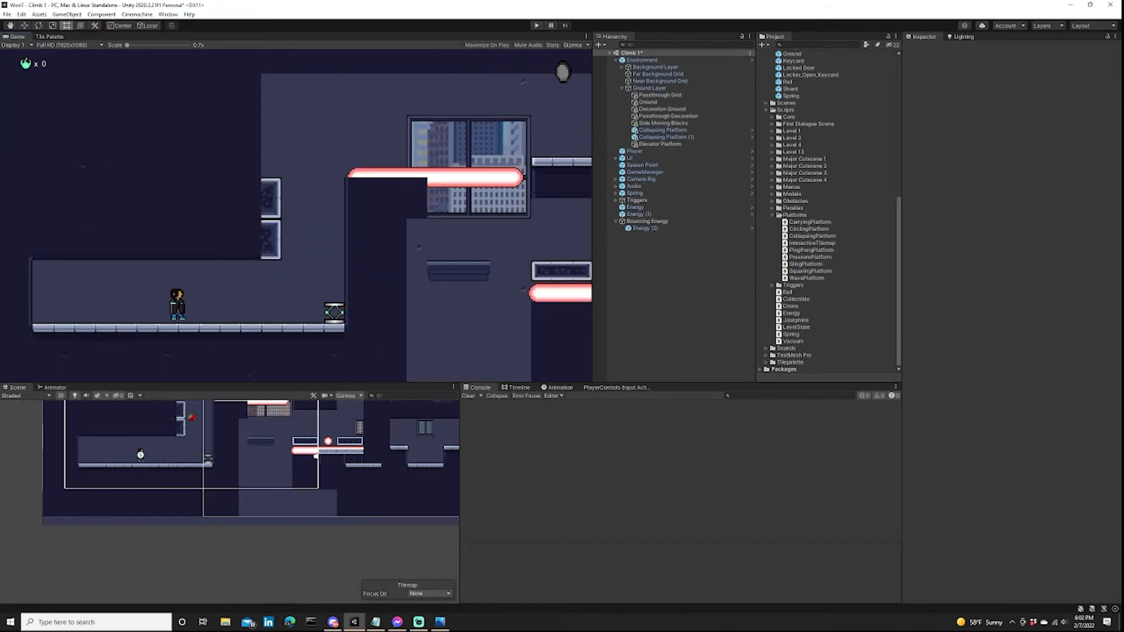
# Open the PressurePlatform script attached to Elevator Platform in Visual Studio Code.
pyautogui.scroll(-2, 339, 421)
pyautogui.moveTo(340, 422); pyautogui.dragTo(371, 463, button='middle')
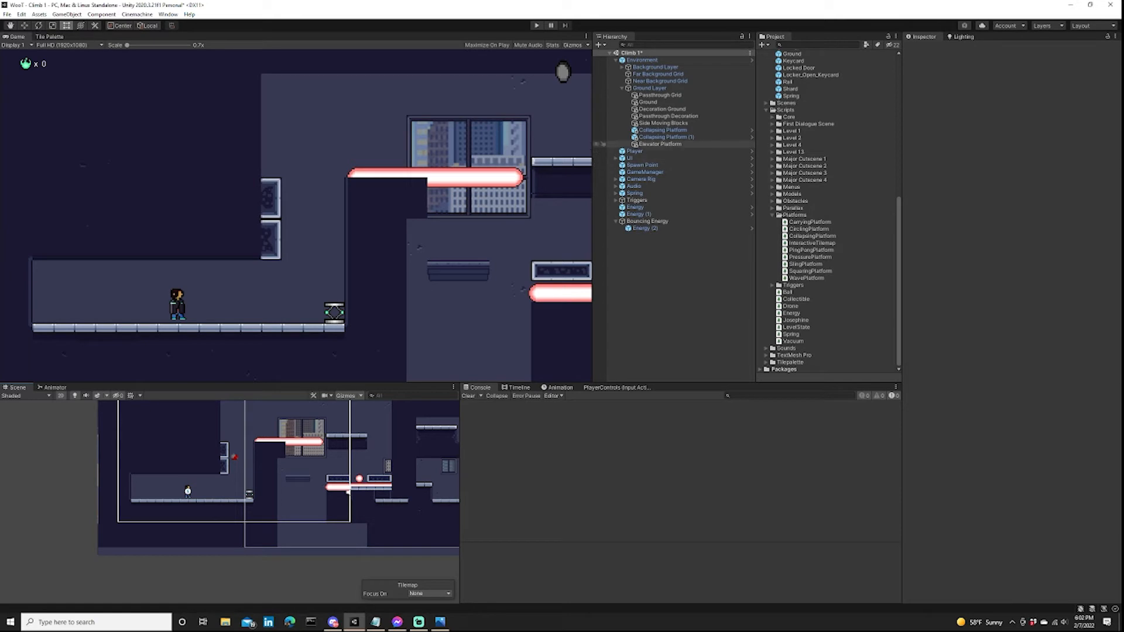
pyautogui.click(660, 144)
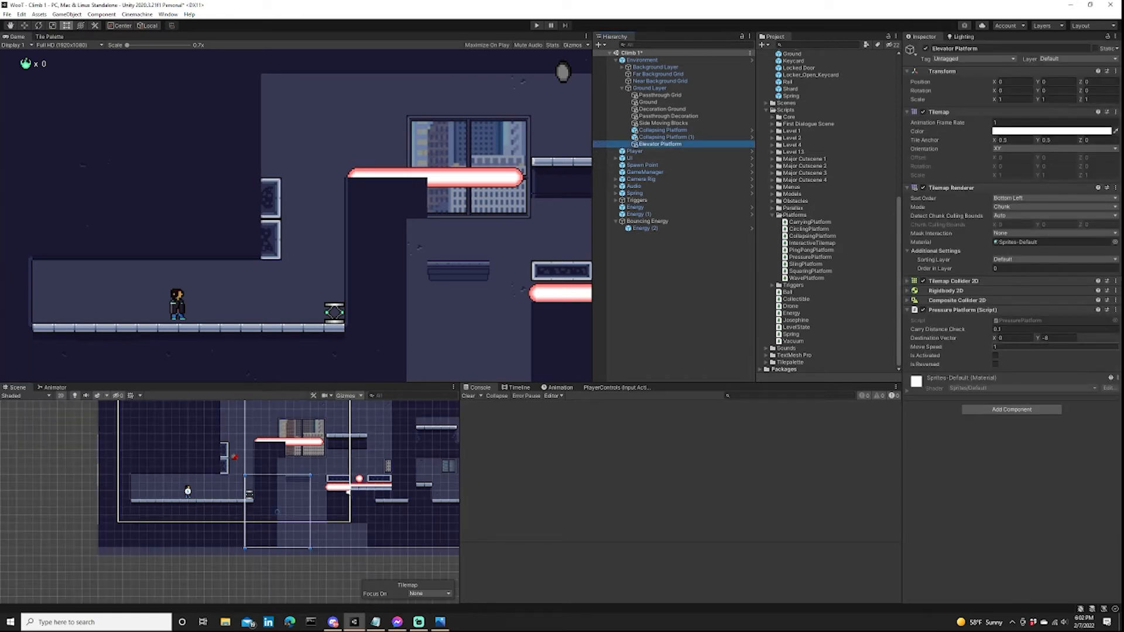
pyautogui.click(1021, 321)
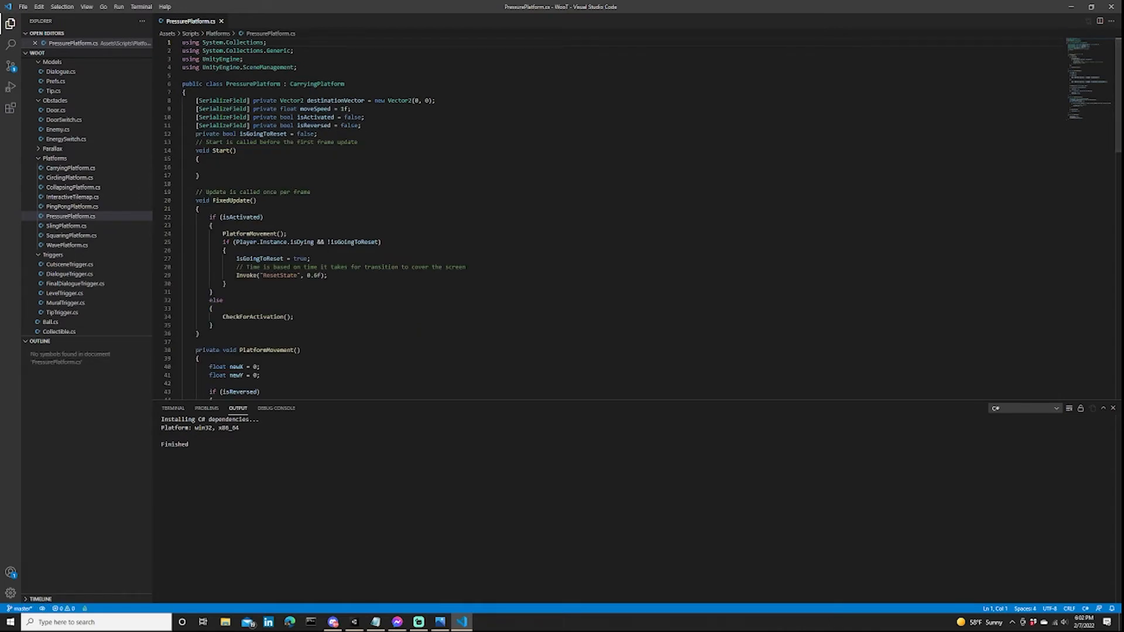
# Read the PressurePlatform script's serialized fields and its Start and FixedUpdate methods.
pyautogui.click(357, 143)
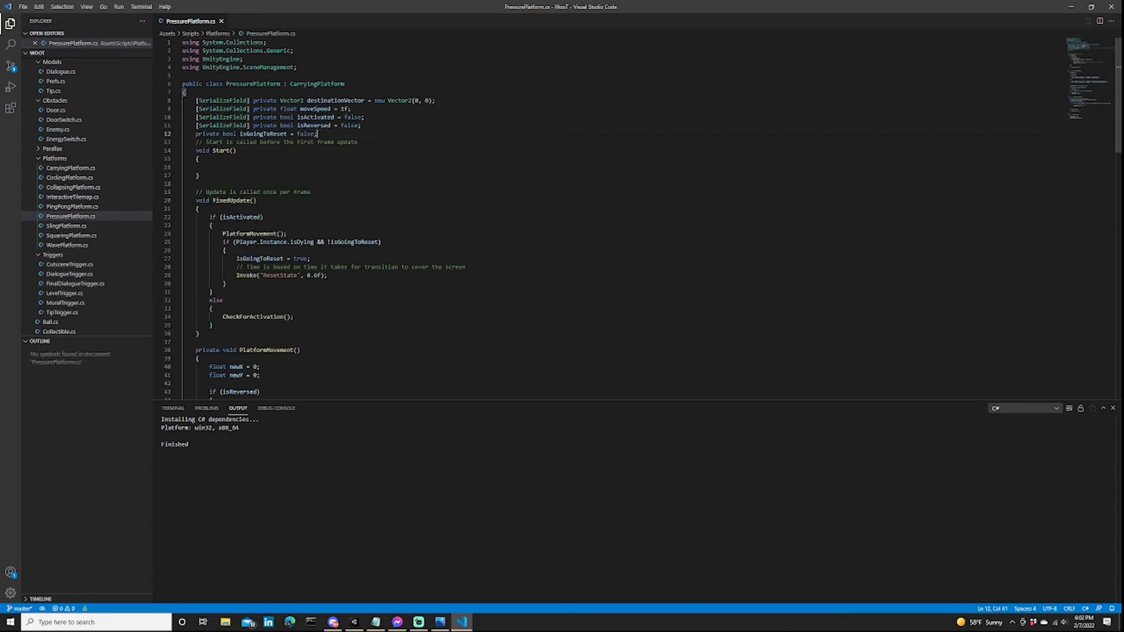
pyautogui.click(237, 151)
pyautogui.click(317, 134)
pyautogui.click(318, 135)
pyautogui.moveTo(257, 201); pyautogui.dragTo(314, 192)
pyautogui.click(199, 159)
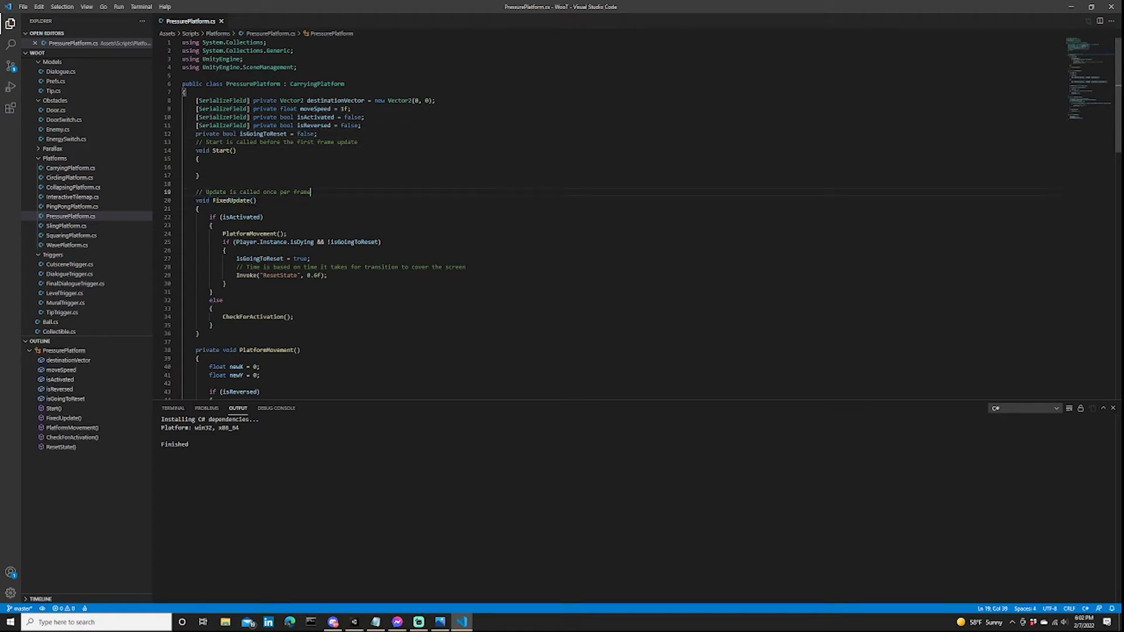
pyautogui.scroll(-3, 609, 217)
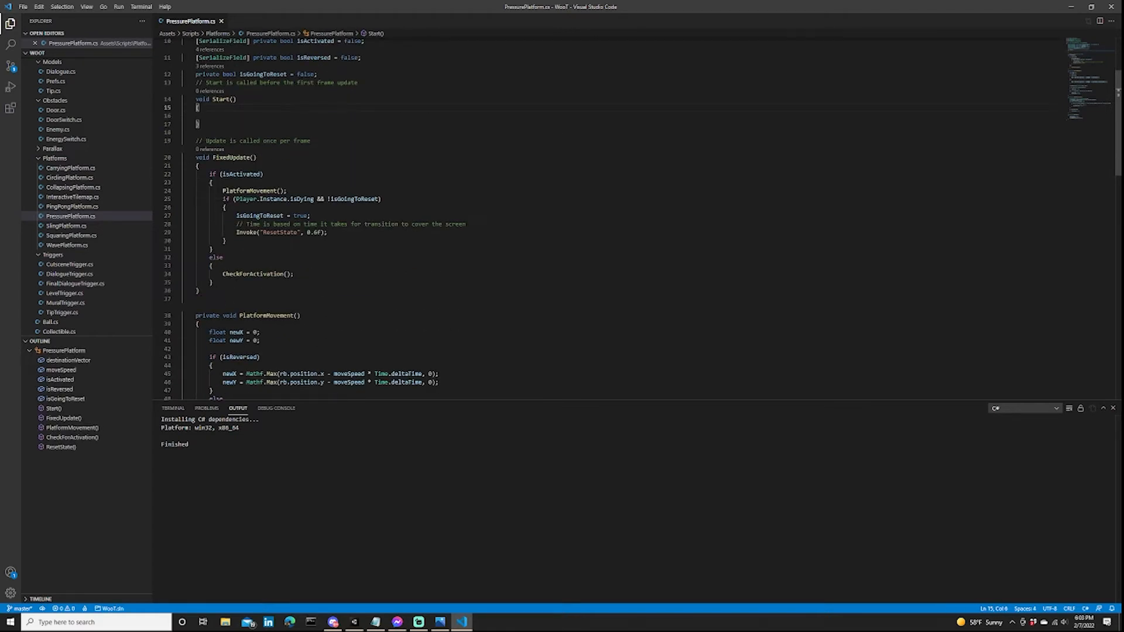
pyautogui.click(226, 208)
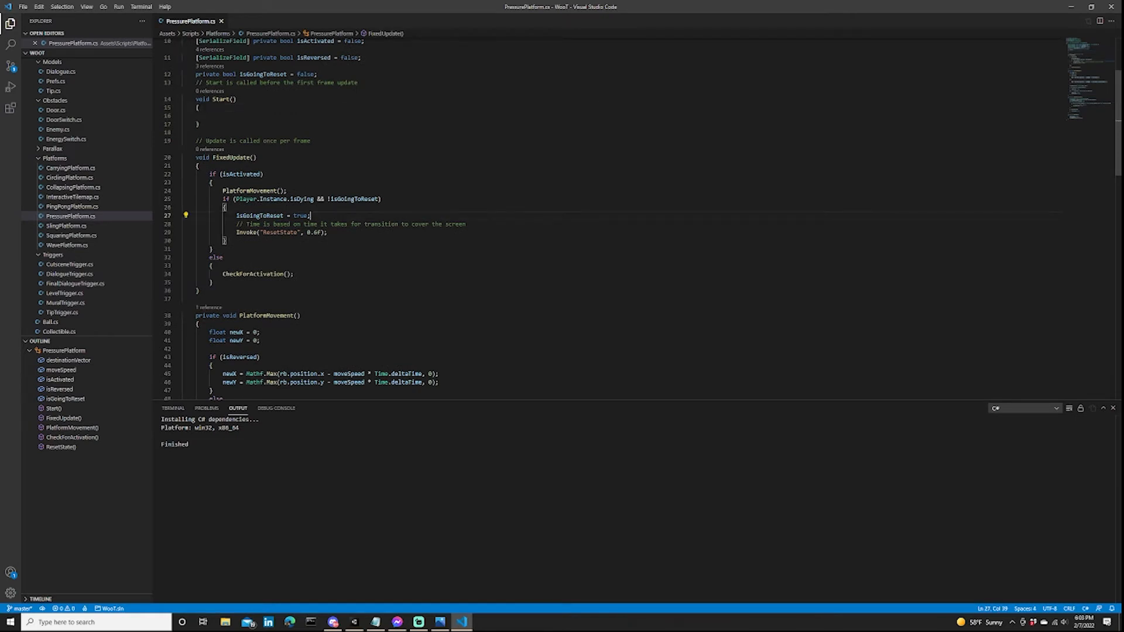
# Examine how PlatformMovement calculates newX and newY in the isReversed and else branches.
pyautogui.scroll(-3, 609, 216)
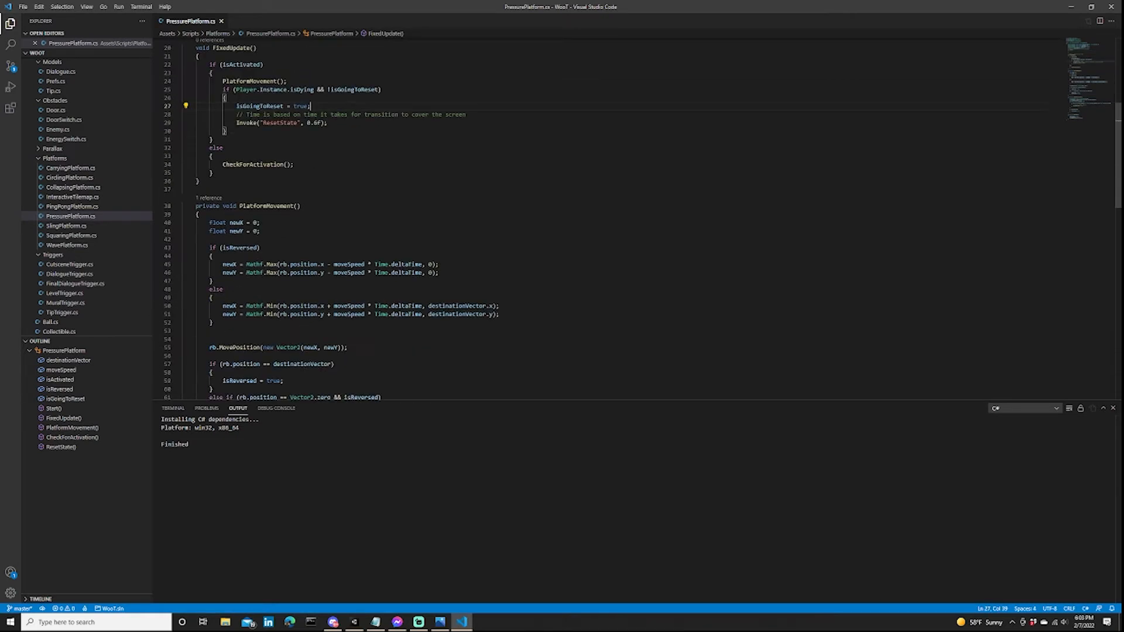
pyautogui.scroll(-5, 609, 217)
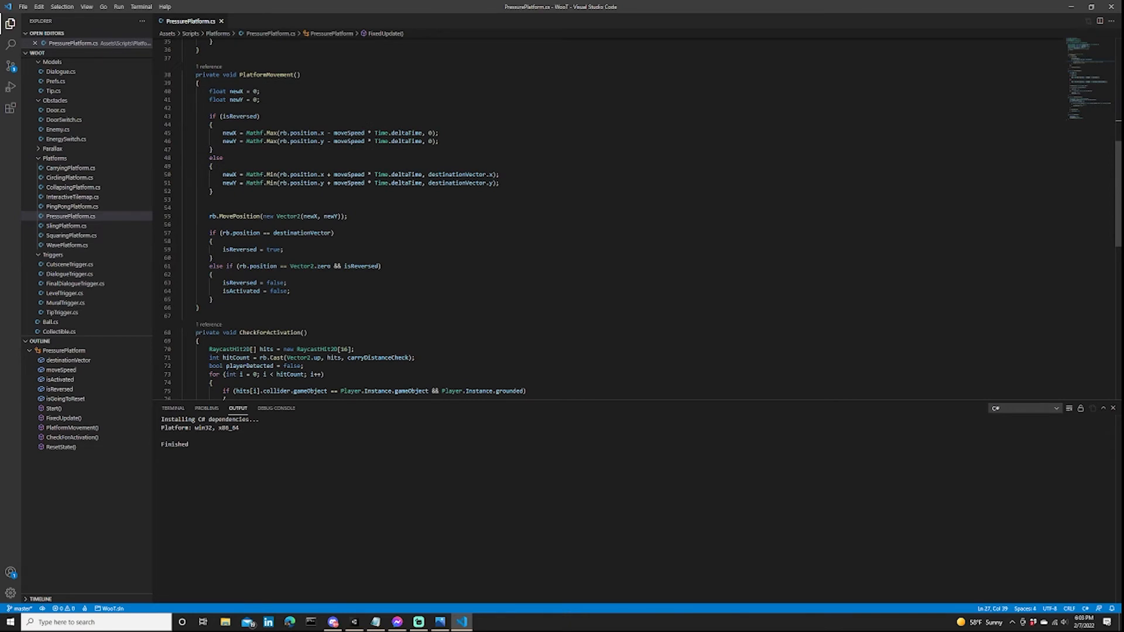
pyautogui.scroll(3, 608, 216)
pyautogui.click(261, 204)
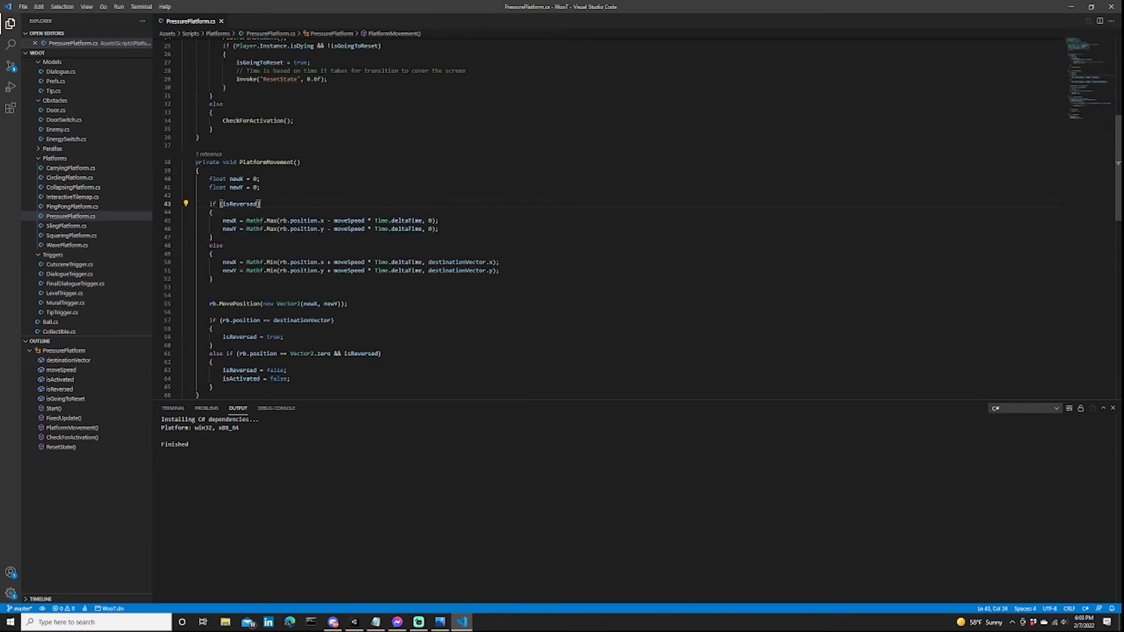
pyautogui.click(482, 262)
pyautogui.click(500, 262)
pyautogui.moveTo(259, 187); pyautogui.dragTo(209, 179)
pyautogui.click(210, 188)
pyautogui.click(261, 188)
# Review the CheckForActivation method and compare it with the calls made in FixedUpdate.
pyautogui.scroll(3, 585, 217)
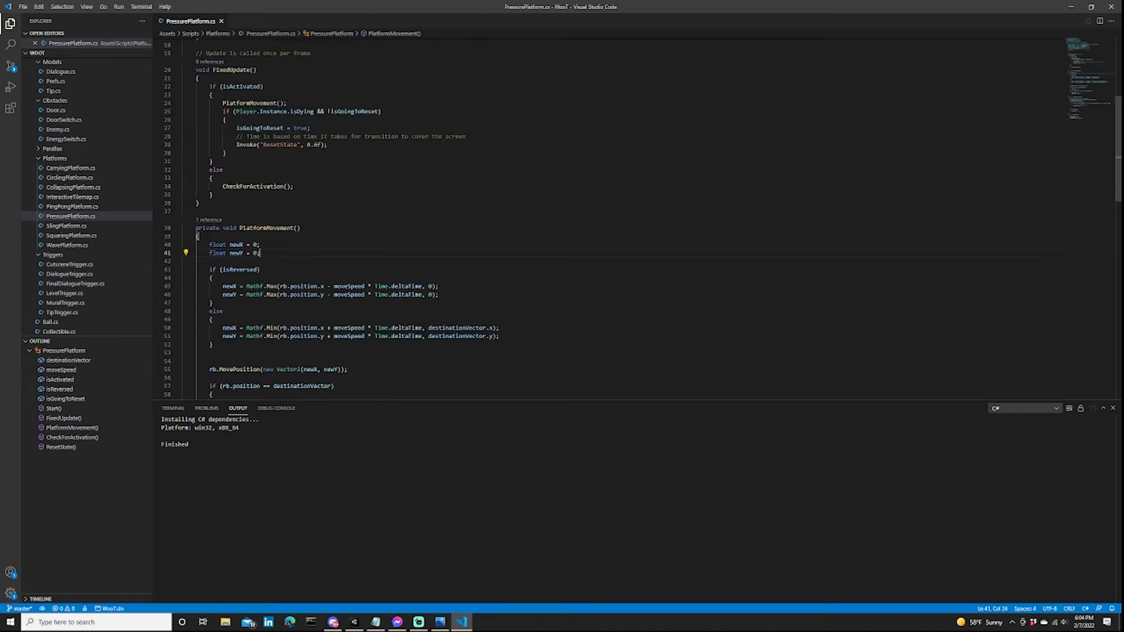
pyautogui.scroll(-7, 585, 216)
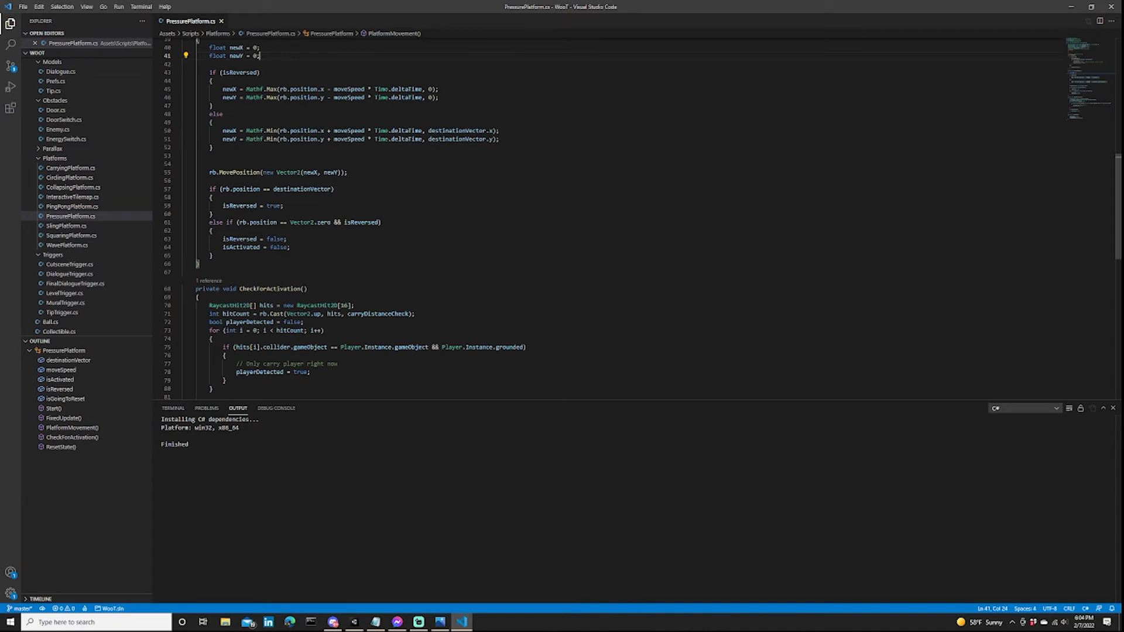
pyautogui.doubleClick(276, 289)
pyautogui.click(308, 289)
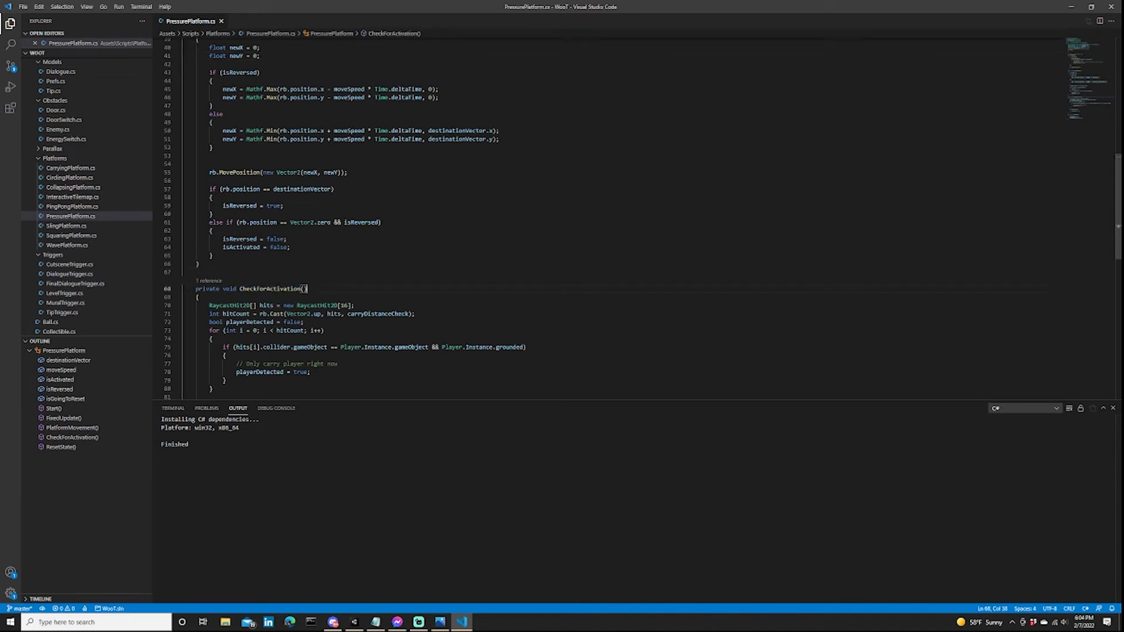
pyautogui.scroll(5, 585, 216)
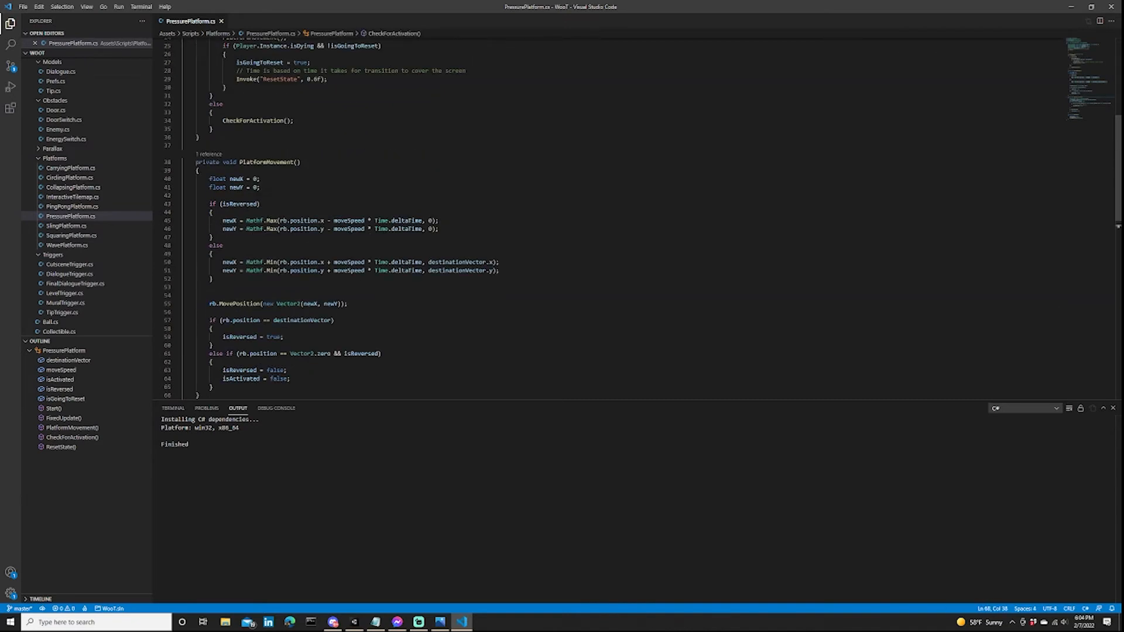
pyautogui.scroll(-3, 586, 217)
pyautogui.scroll(3, 585, 216)
pyautogui.scroll(4, 586, 217)
# Trace the isActivated branch of FixedUpdate through PlatformMovement to the non-reversed newY calculation using destinationVector.y.
pyautogui.doubleClick(242, 130)
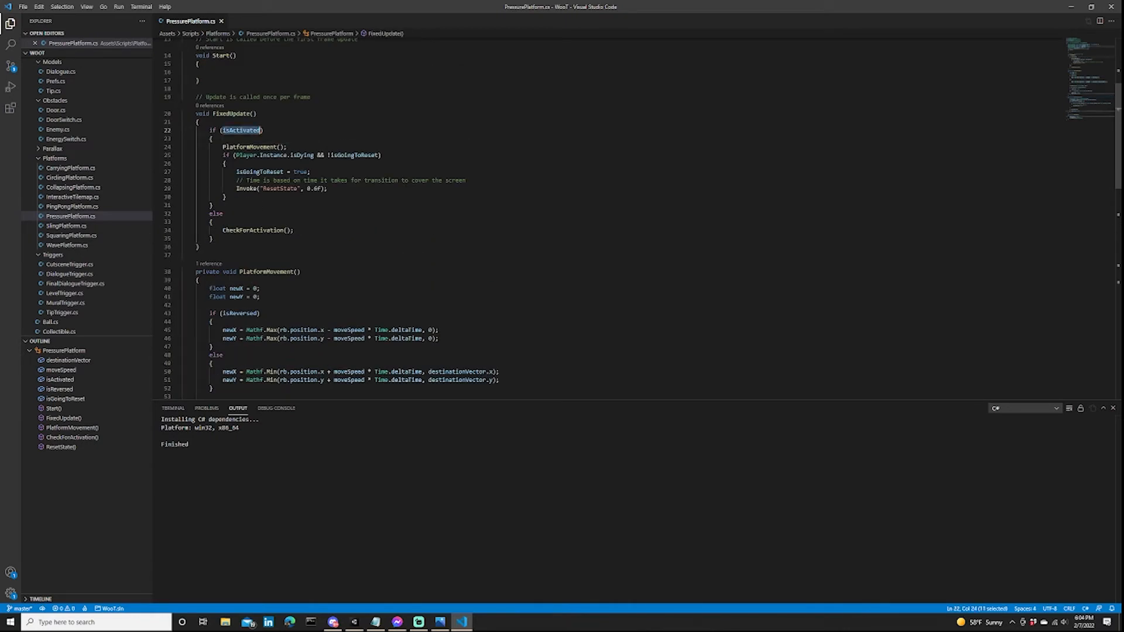
pyautogui.doubleClick(251, 147)
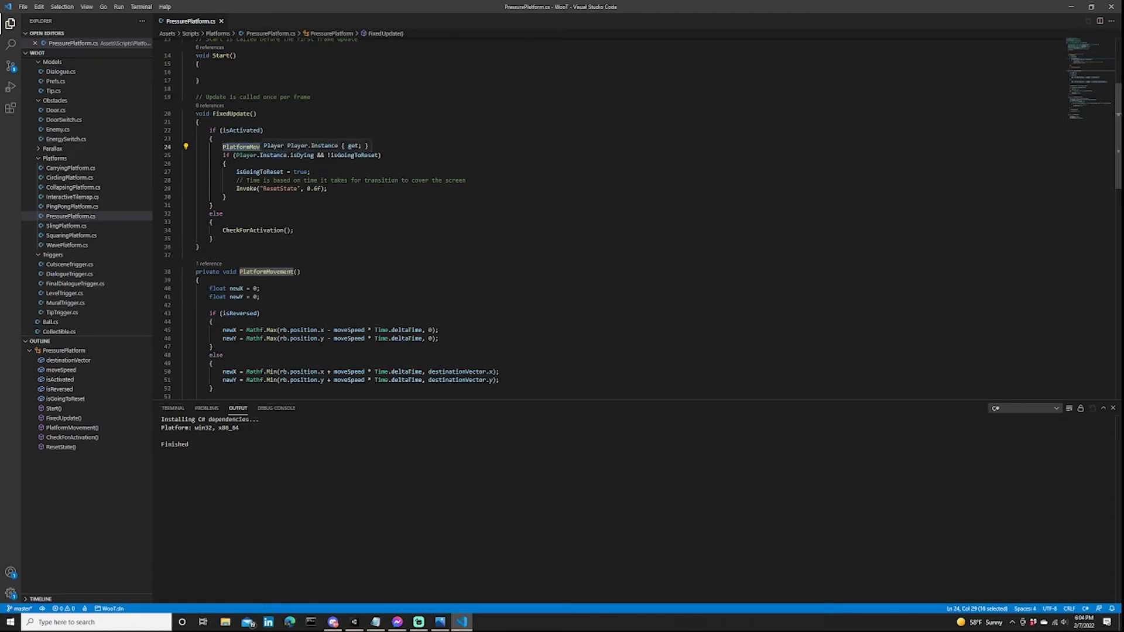
pyautogui.click(327, 188)
pyautogui.scroll(-3, 585, 217)
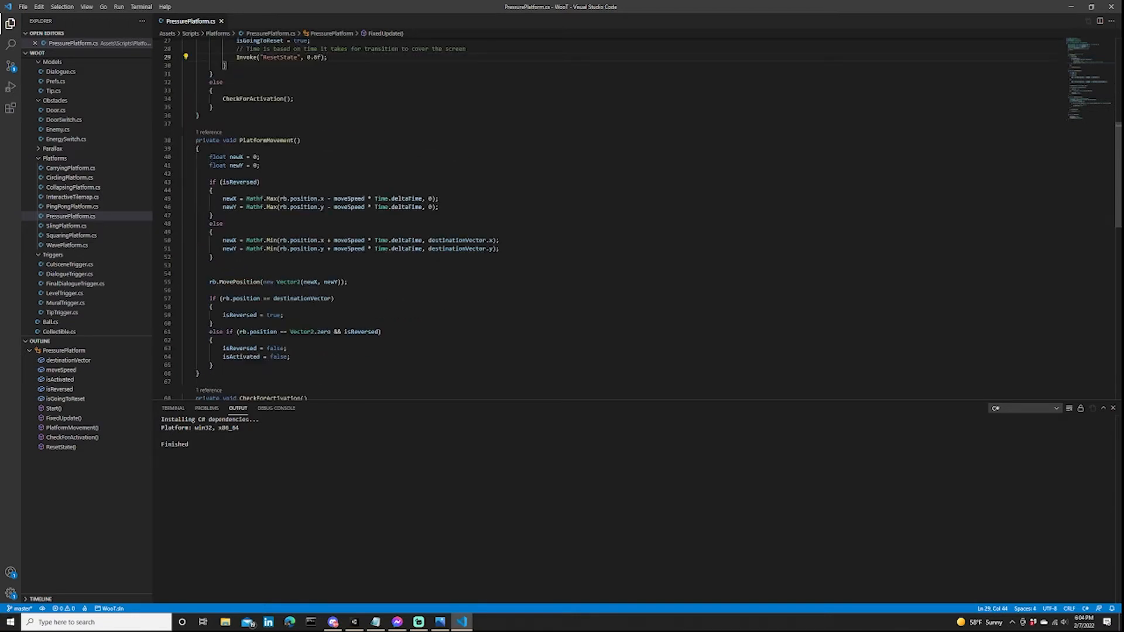
pyautogui.doubleClick(259, 140)
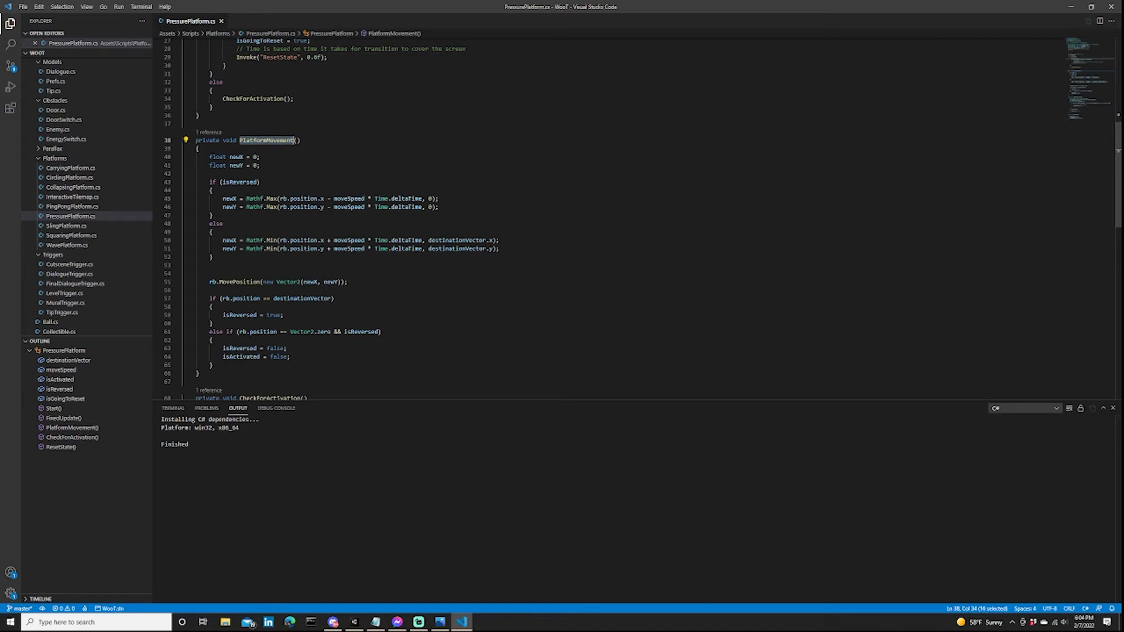
pyautogui.scroll(-2, 585, 216)
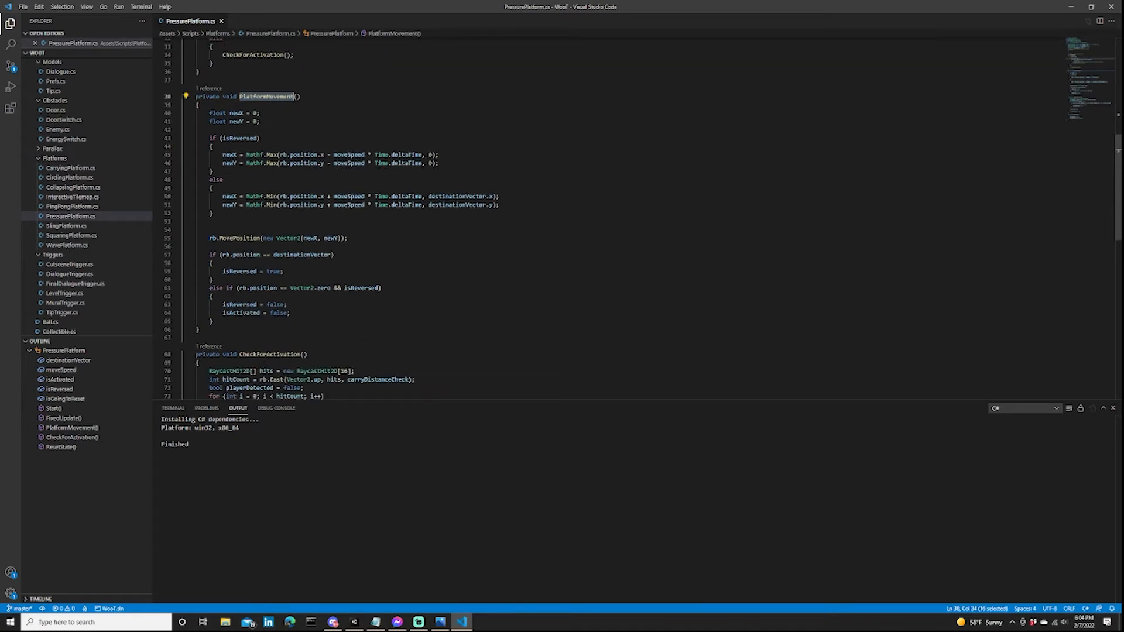
pyautogui.doubleClick(233, 139)
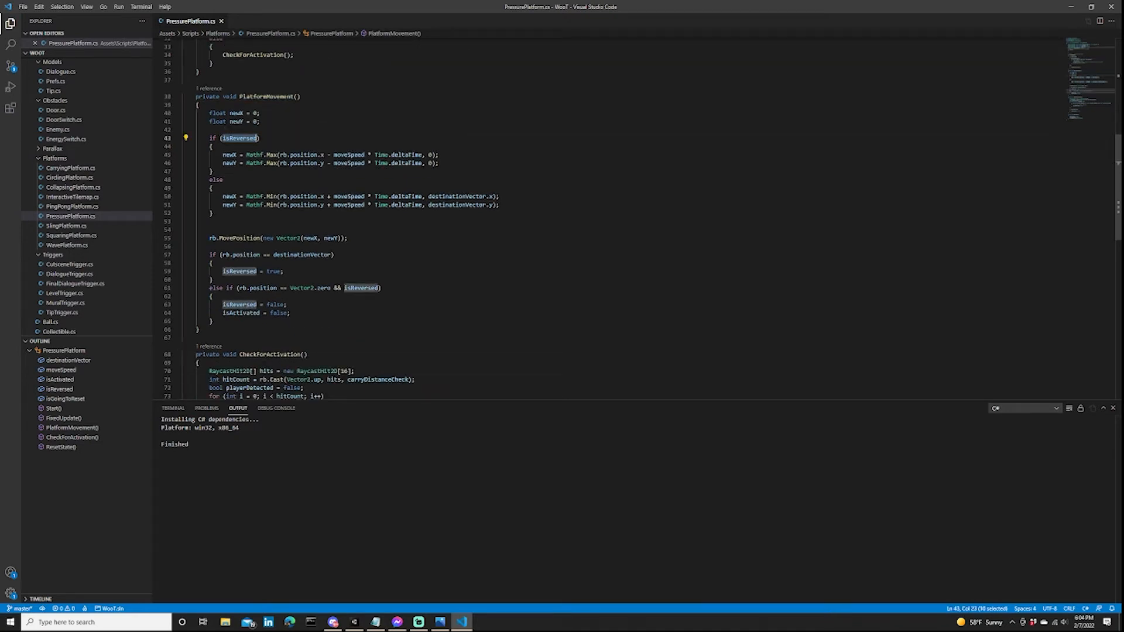
pyautogui.click(500, 205)
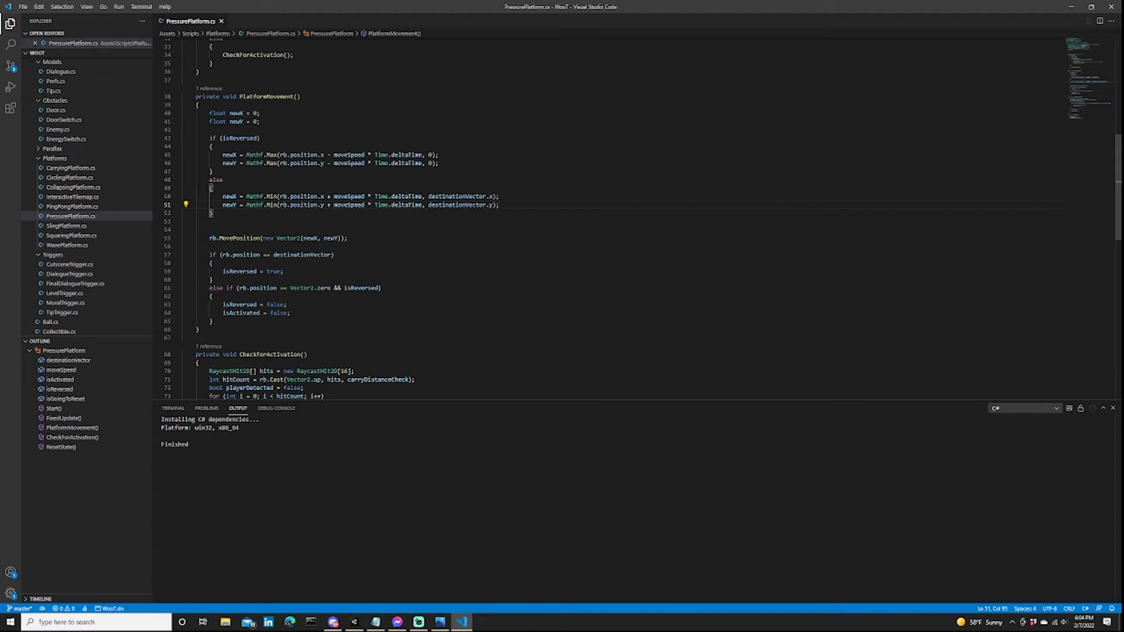
# Examine how the non-reversed Mathf.Min lines combine rb.position, moveSpeed and destinationVector to produce newX and newY in PlatformMovement.
pyautogui.moveTo(499, 205); pyautogui.dragTo(216, 196)
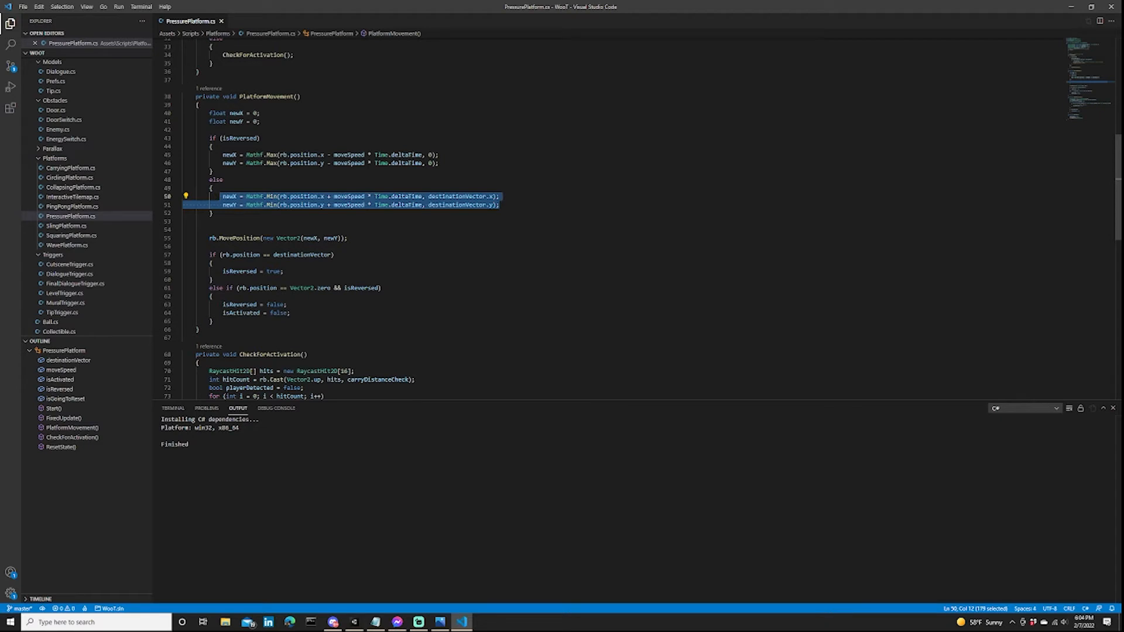
pyautogui.click(501, 205)
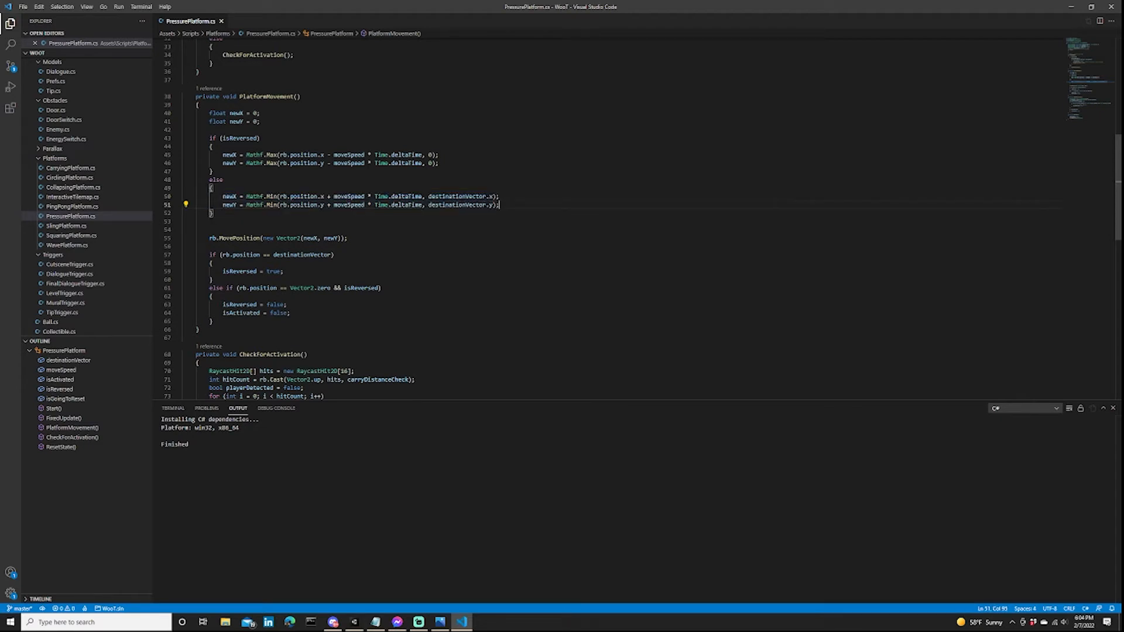
pyautogui.doubleClick(304, 197)
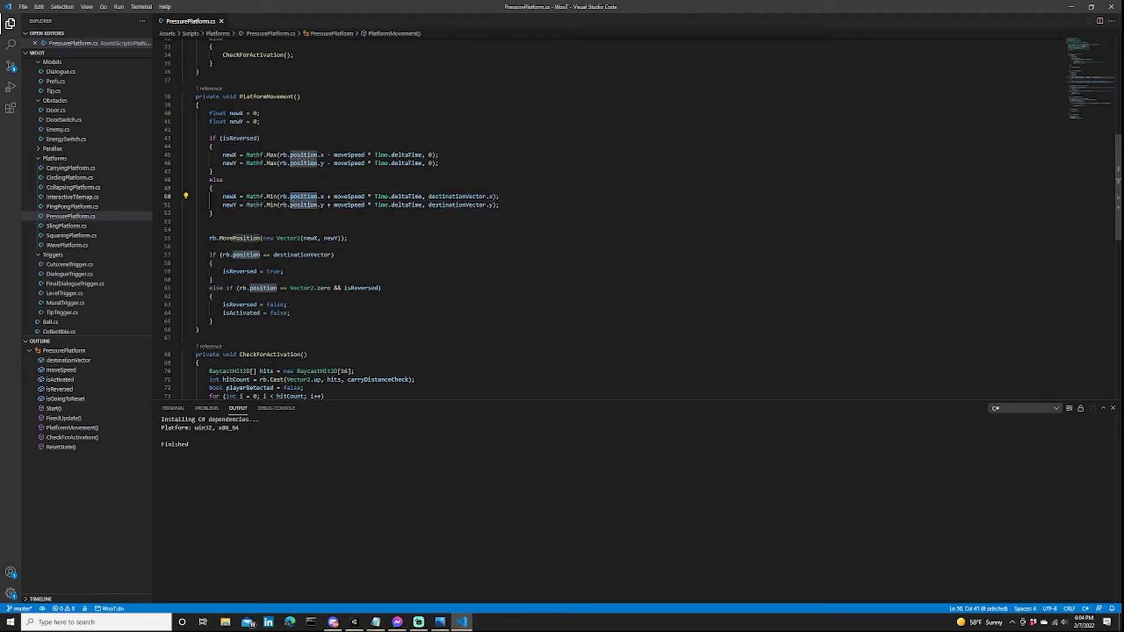
pyautogui.doubleClick(304, 205)
pyautogui.click(213, 213)
pyautogui.doubleClick(458, 205)
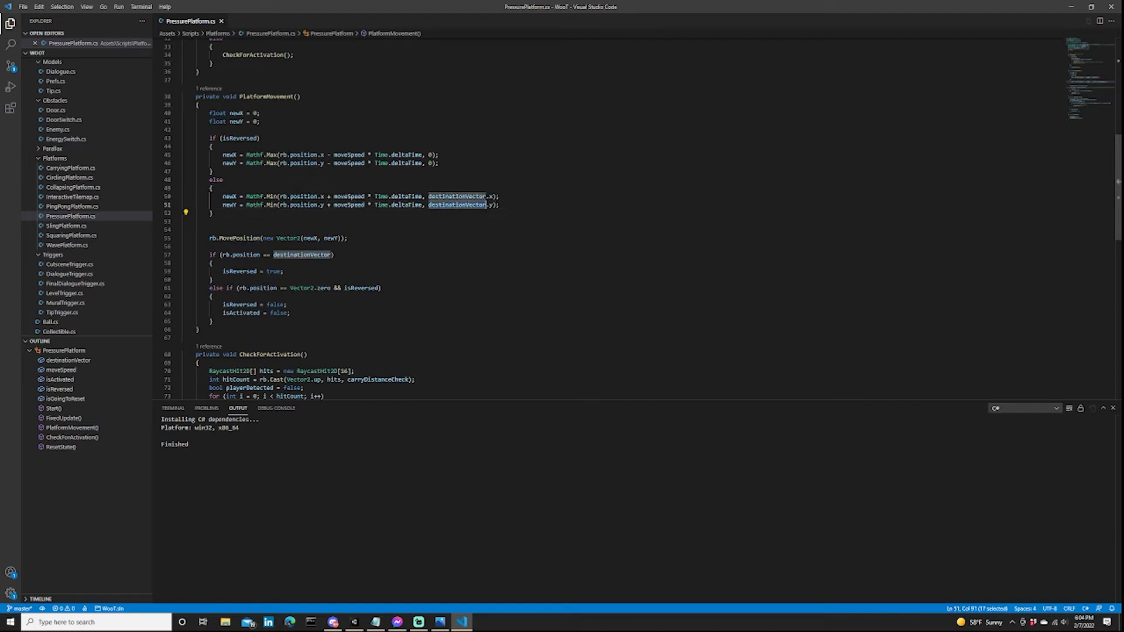
pyautogui.click(492, 205)
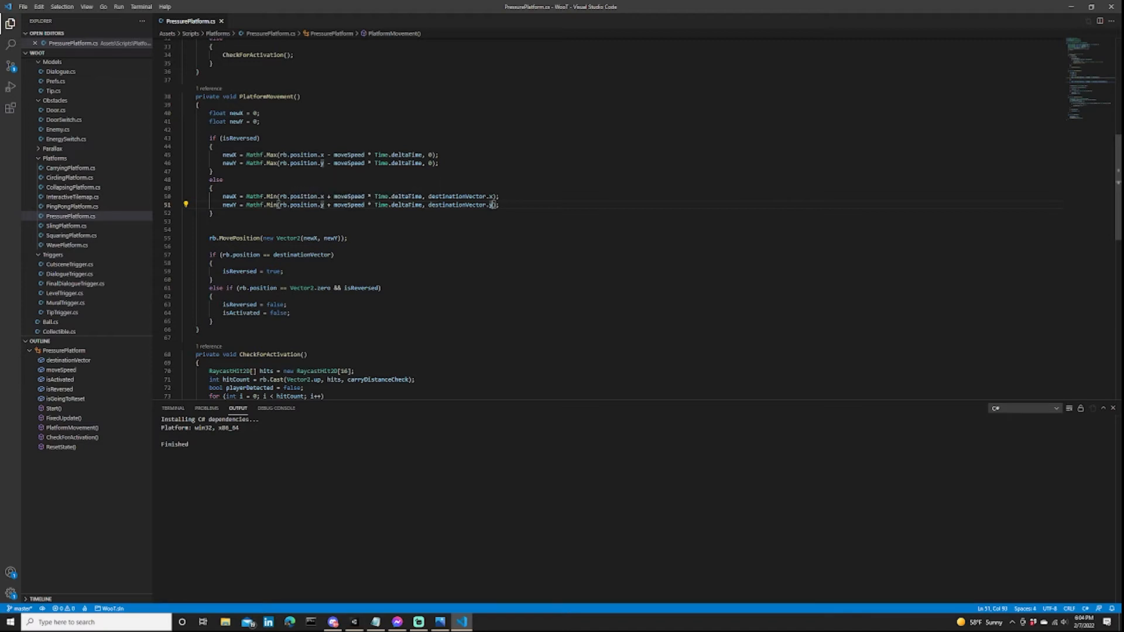
pyautogui.doubleClick(229, 205)
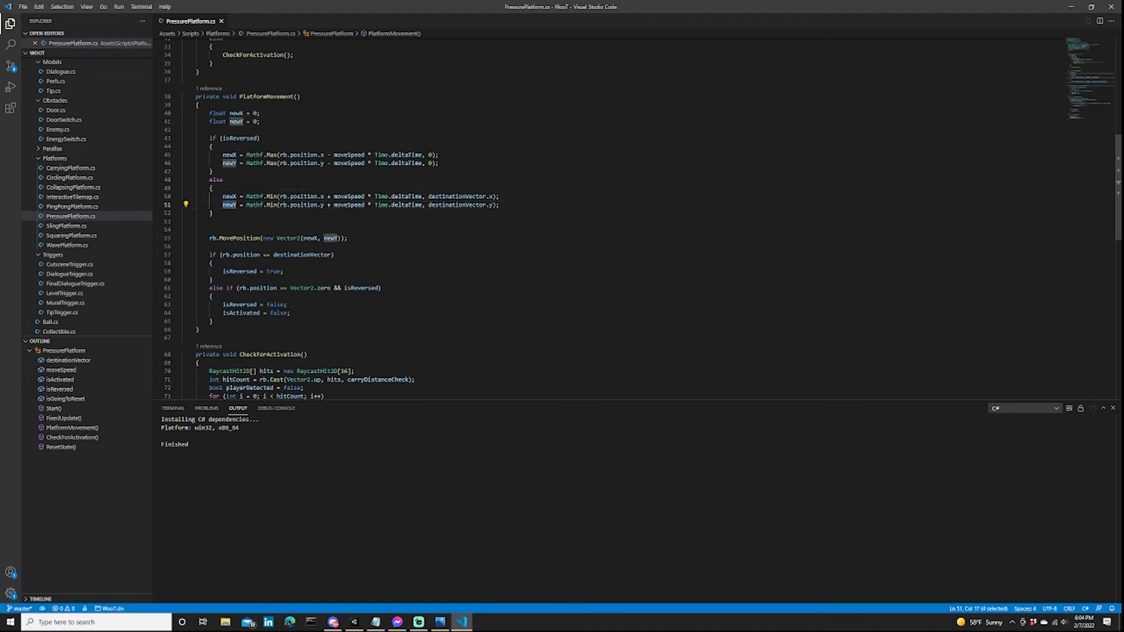
pyautogui.click(214, 213)
pyautogui.click(500, 205)
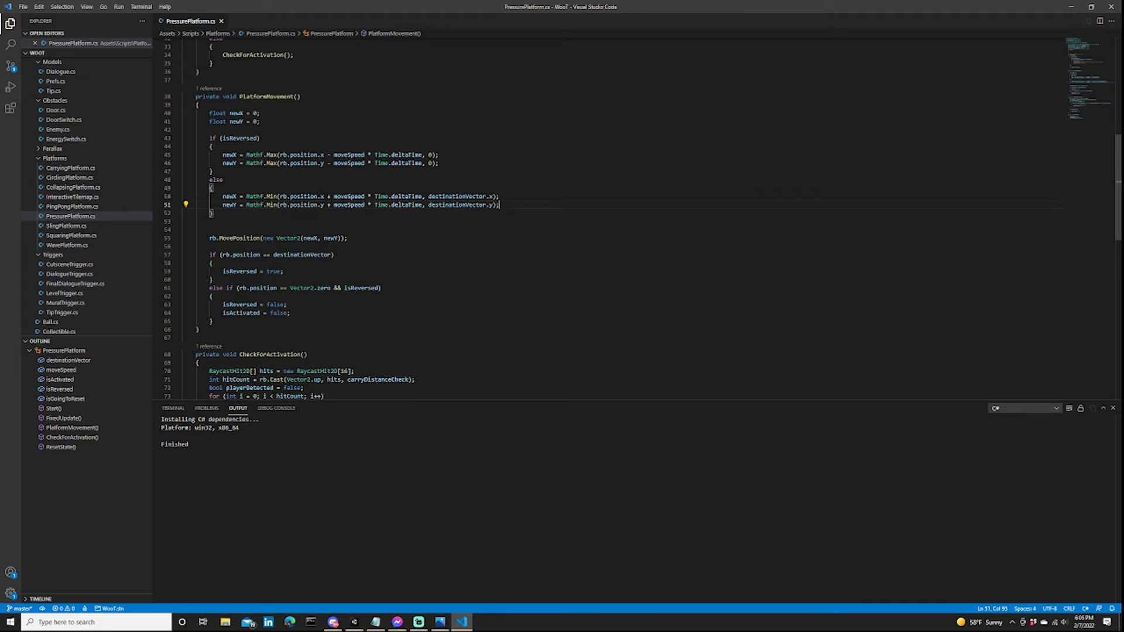
pyautogui.click(280, 205)
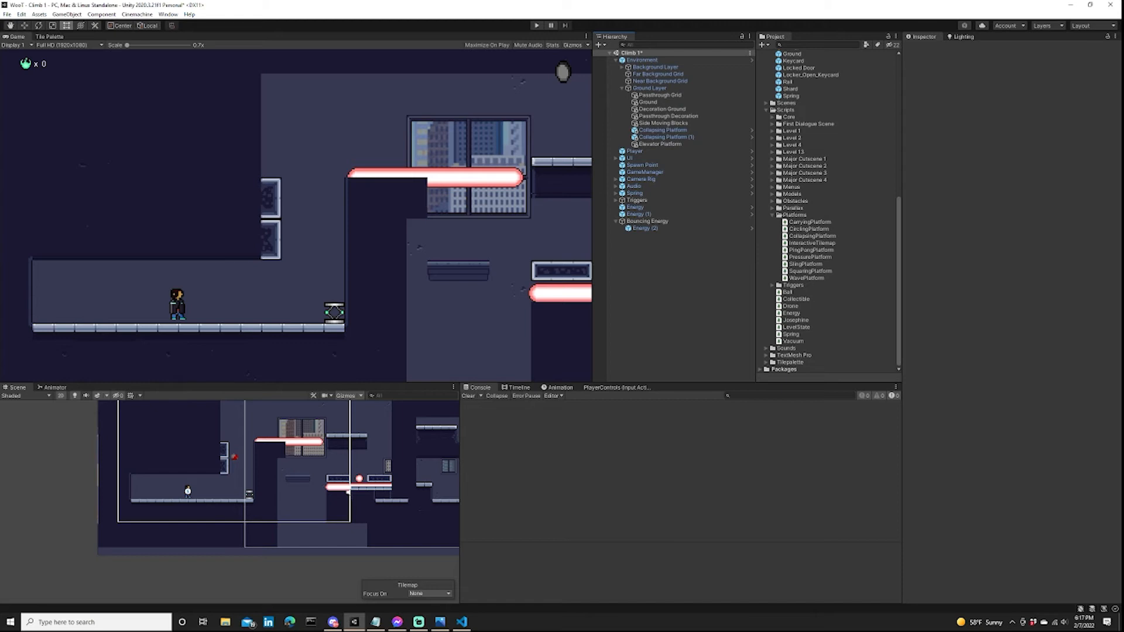
# Switch to Visual Studio Code and review the newY calculation for destinationVector.y >= 0, including its rb.position.y and moveSpeed * Time.deltaTime terms.
pyautogui.click(462, 622)
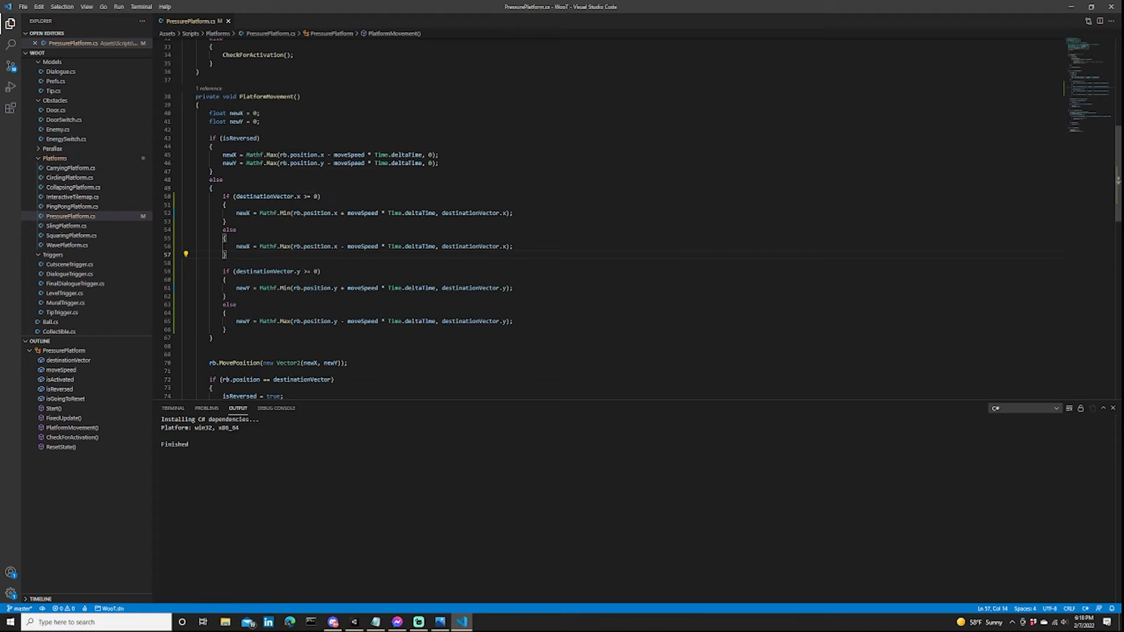
pyautogui.click(227, 280)
pyautogui.click(301, 271)
pyautogui.moveTo(292, 287); pyautogui.dragTo(354, 287)
pyautogui.press('Down')
pyautogui.moveTo(348, 287); pyautogui.dragTo(435, 287)
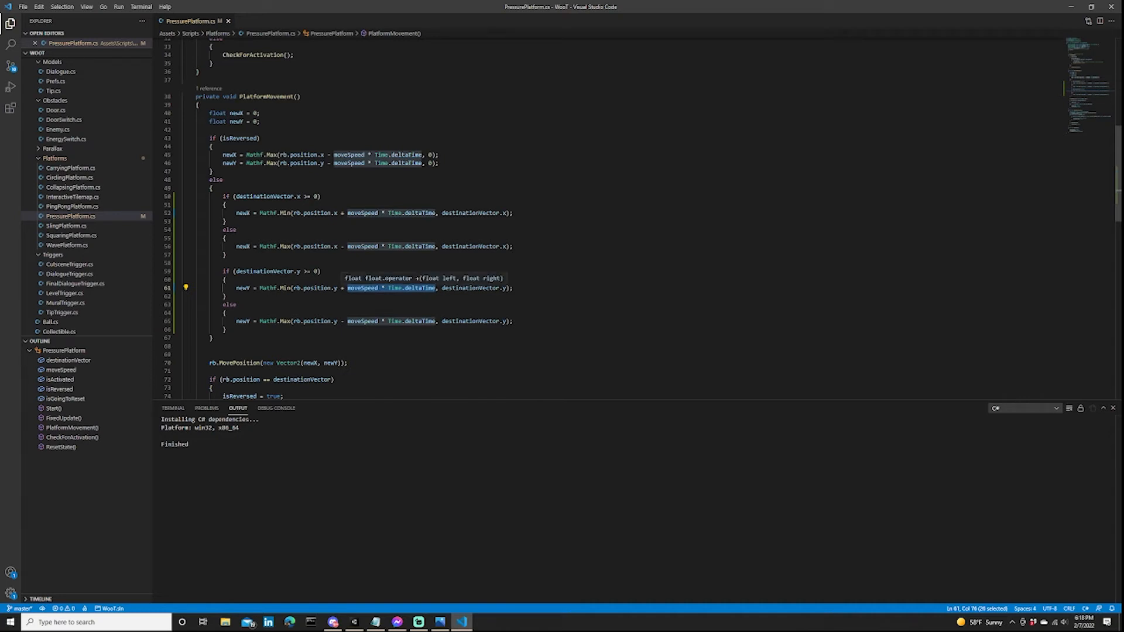
pyautogui.moveTo(338, 288); pyautogui.dragTo(294, 288)
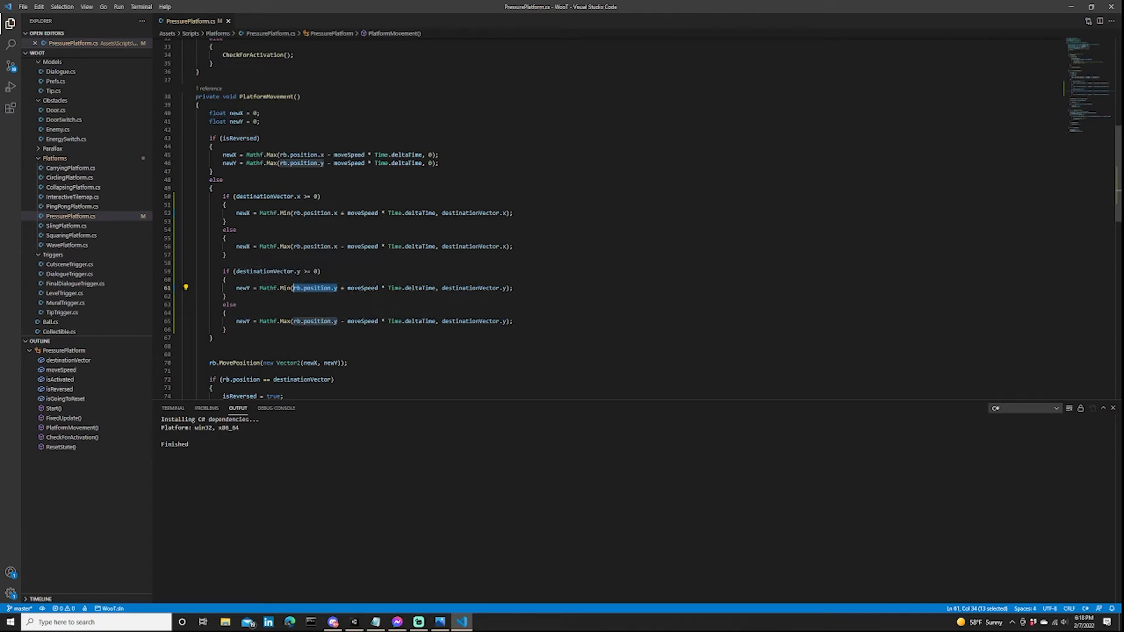
# Compare the destinationVector.y >= 0 condition with its else branch, checking each term of the Mathf.Max newY calculation.
pyautogui.moveTo(223, 271); pyautogui.dragTo(322, 271)
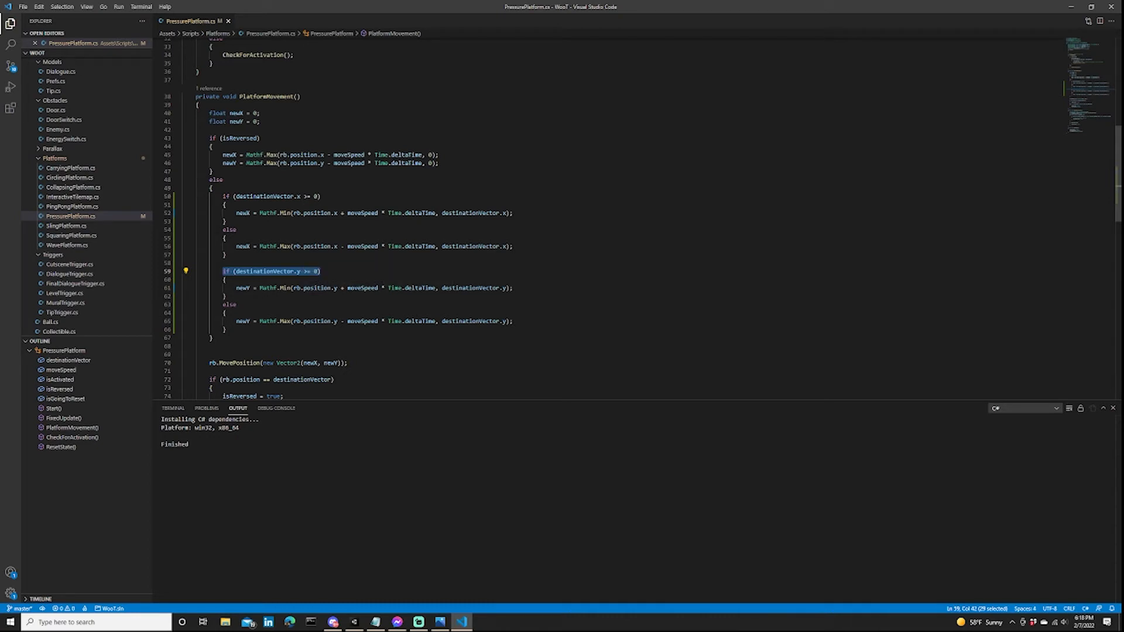
pyautogui.moveTo(236, 321); pyautogui.dragTo(514, 320)
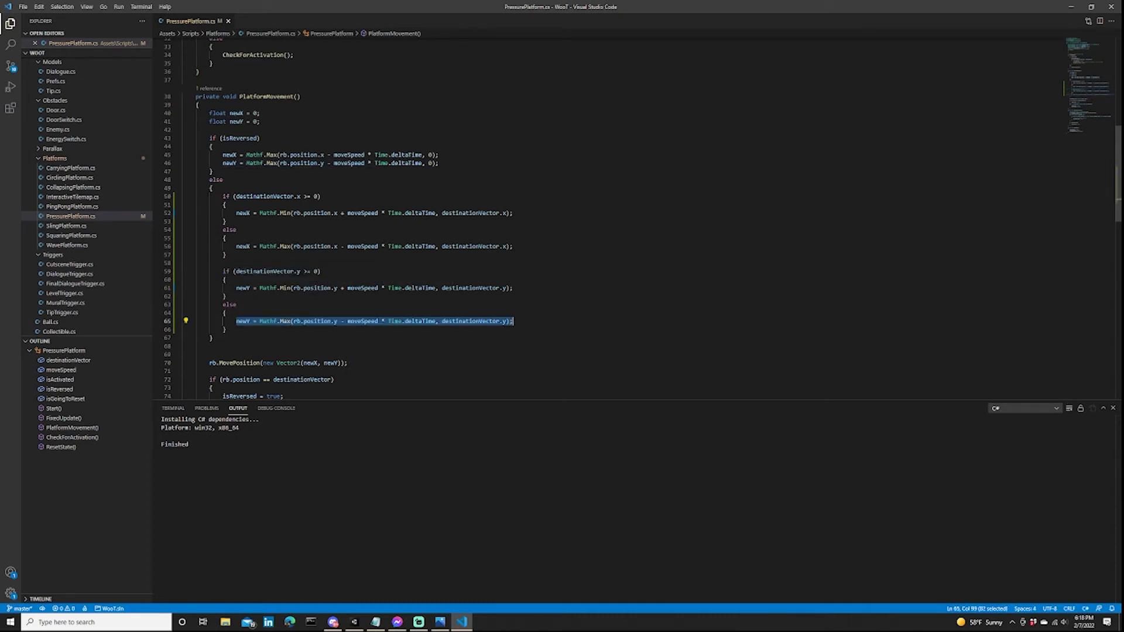
pyautogui.click(361, 321)
pyautogui.moveTo(347, 321); pyautogui.dragTo(435, 321)
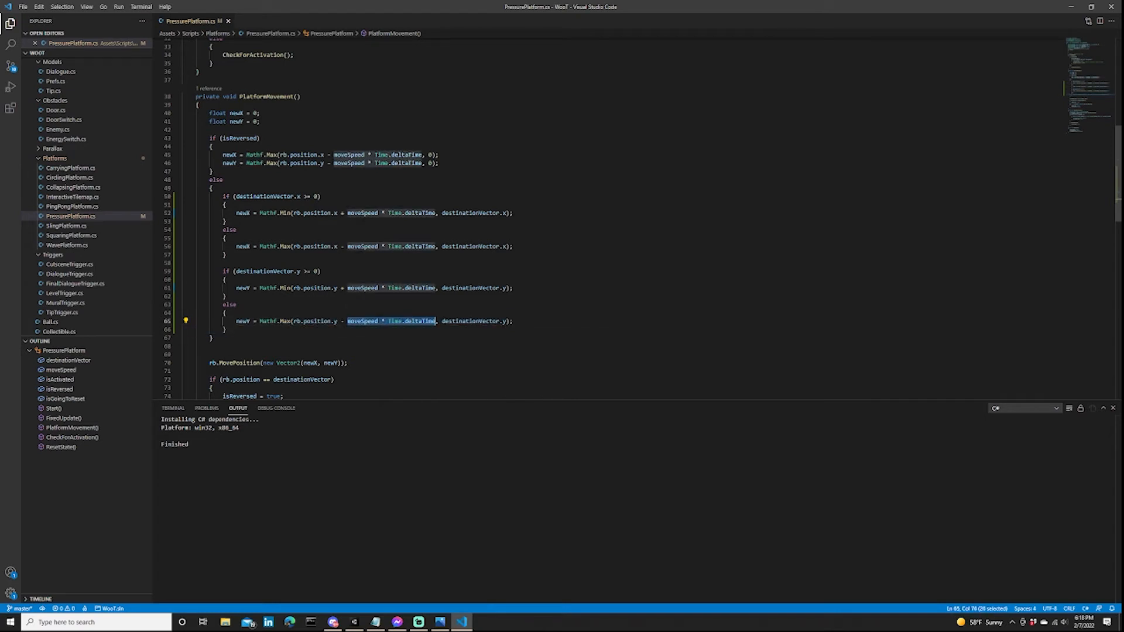
pyautogui.doubleClick(317, 321)
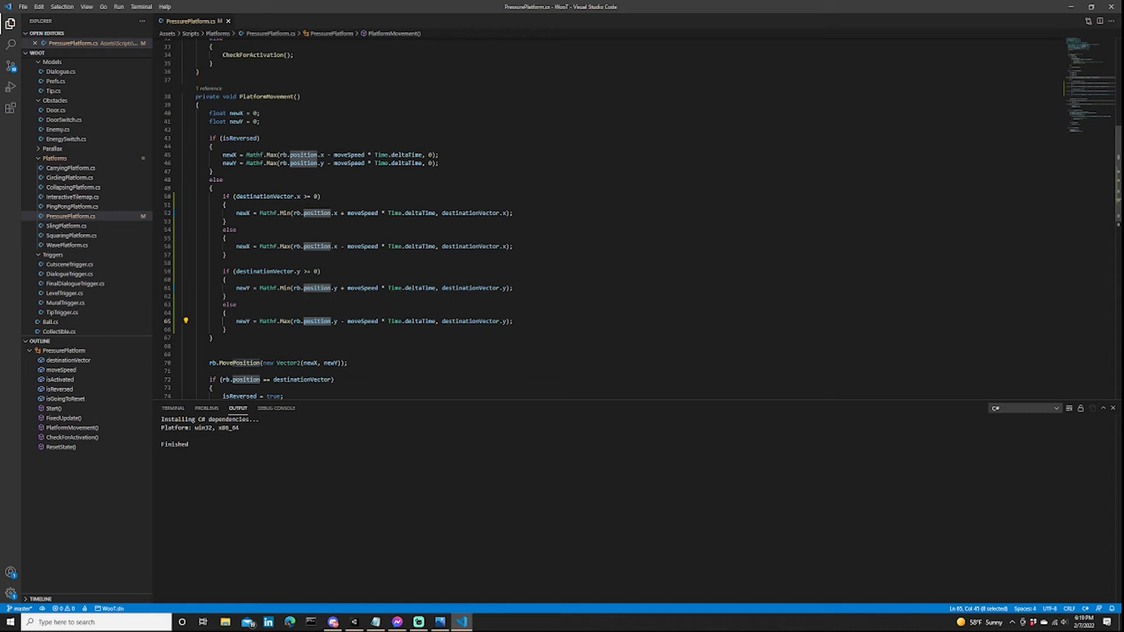
pyautogui.doubleClick(243, 321)
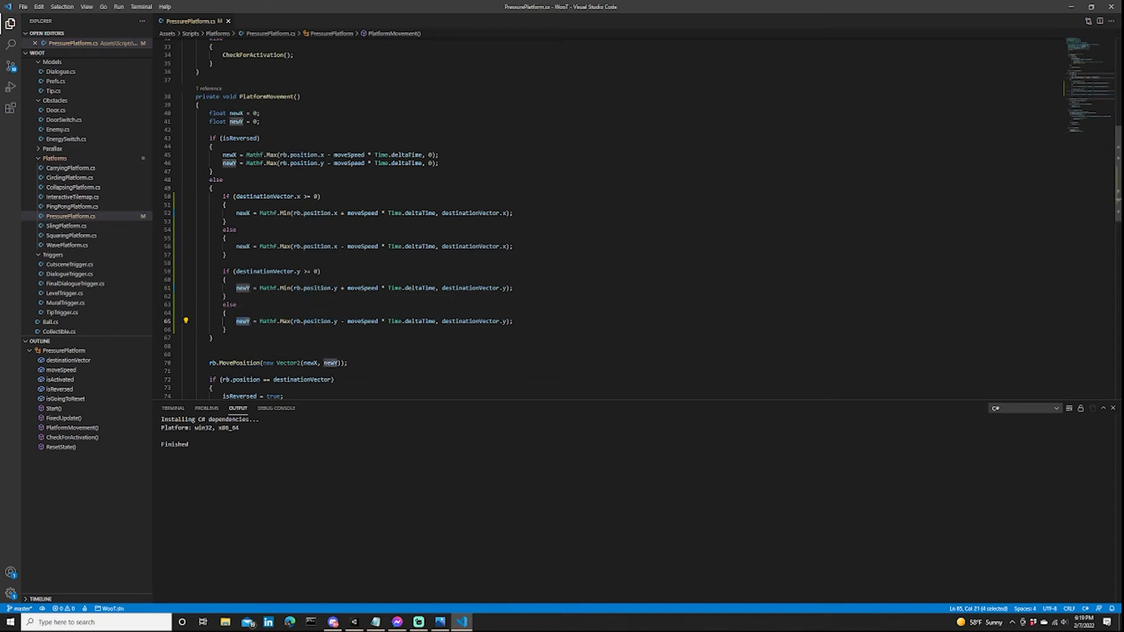
pyautogui.doubleClick(471, 322)
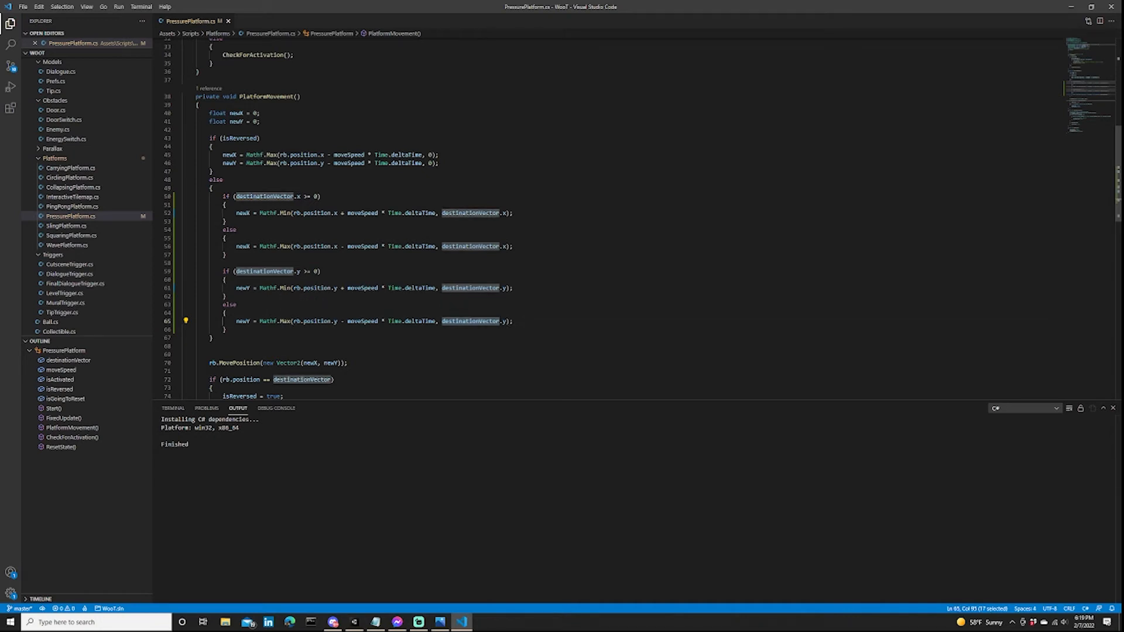
pyautogui.doubleClick(285, 320)
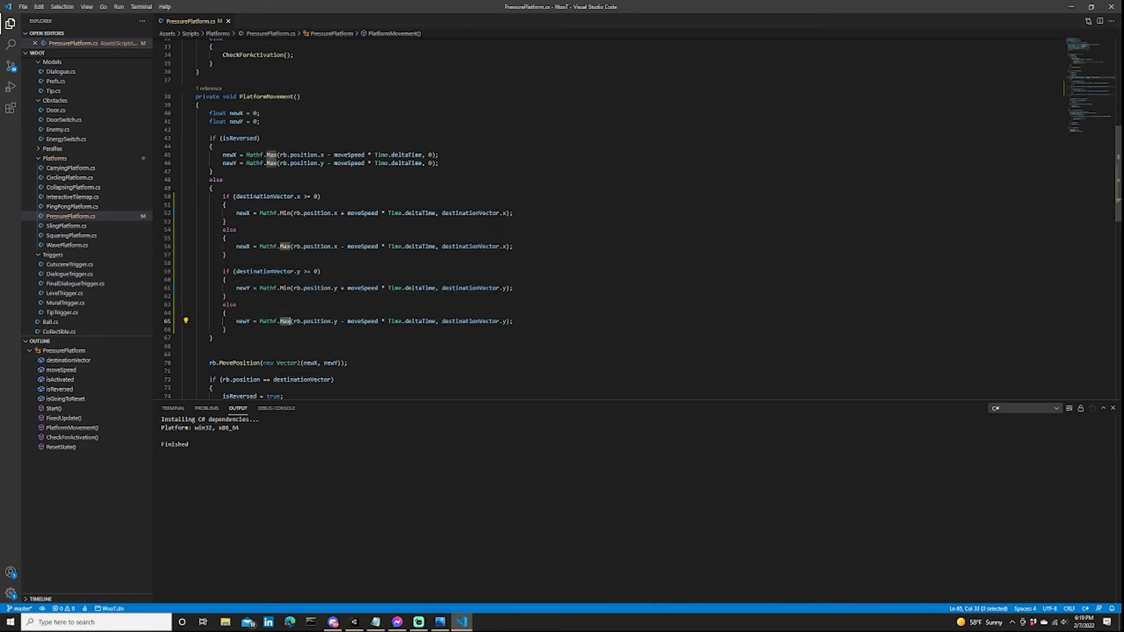
# Check how reaching destinationVector sets isReversed to true after the new newY calculation.
pyautogui.scroll(-2, 285, 321)
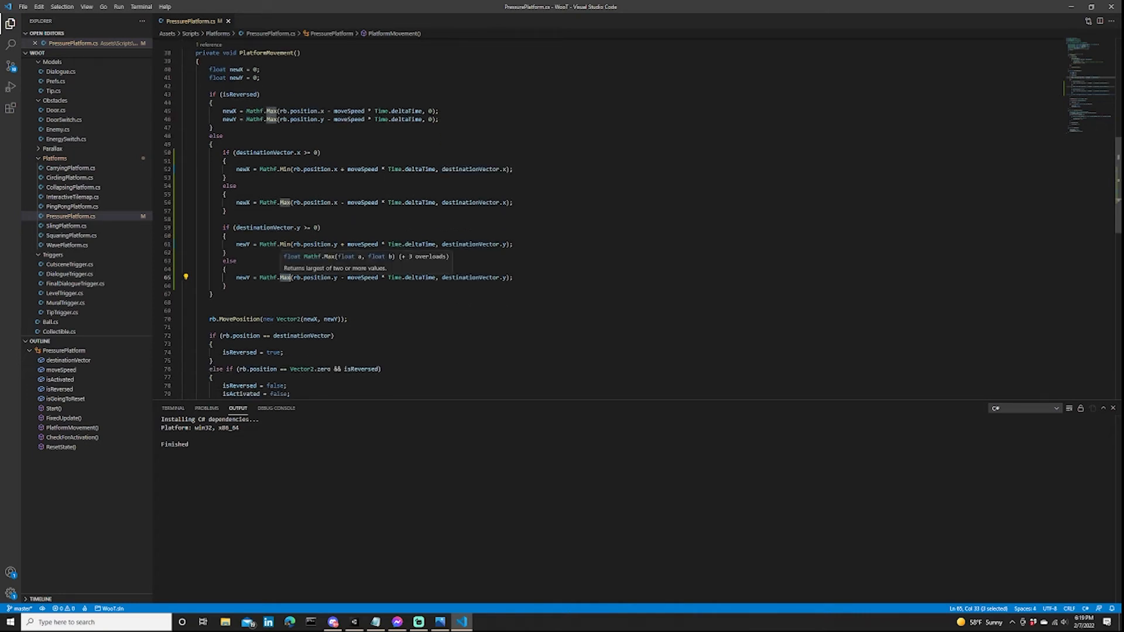
pyautogui.scroll(-1, 286, 278)
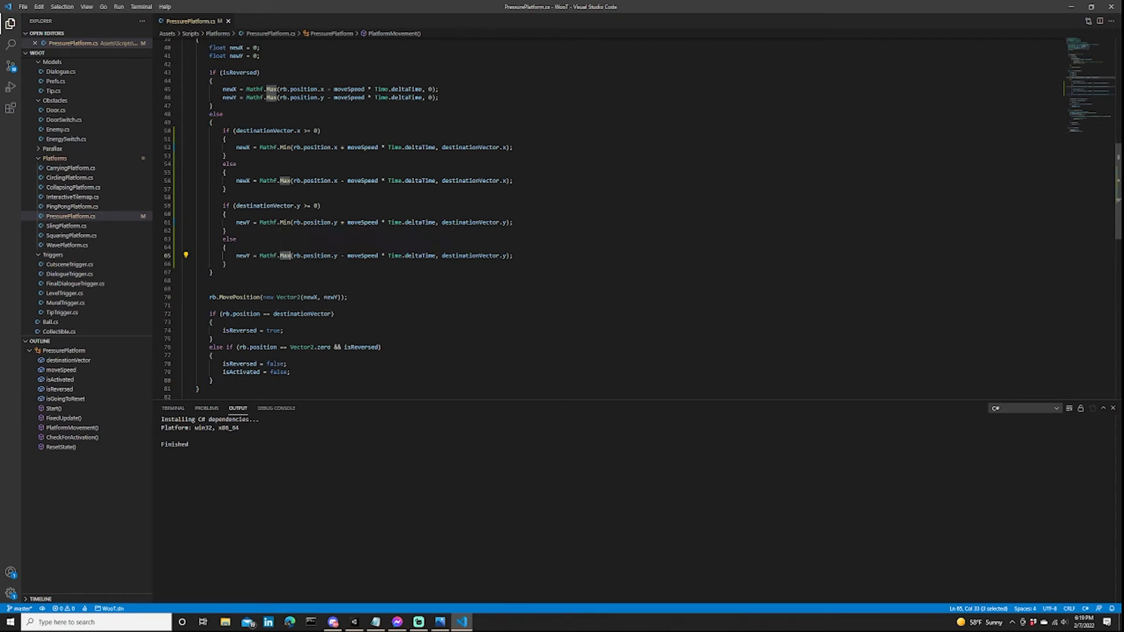
pyautogui.doubleClick(471, 256)
pyautogui.moveTo(284, 331); pyautogui.dragTo(223, 330)
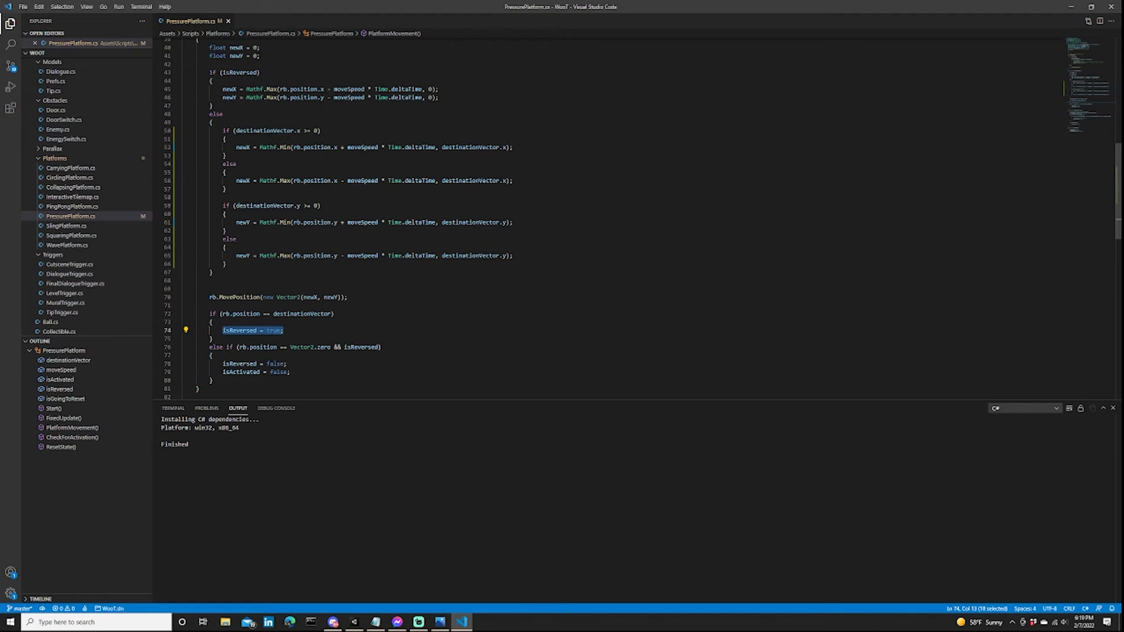
pyautogui.click(227, 231)
# Copy the destinationVector.x and destinationVector.y if/else blocks from the non-reversed branch into the isReversed branch, below its newY line.
pyautogui.scroll(3, 227, 231)
pyautogui.scroll(2, 227, 230)
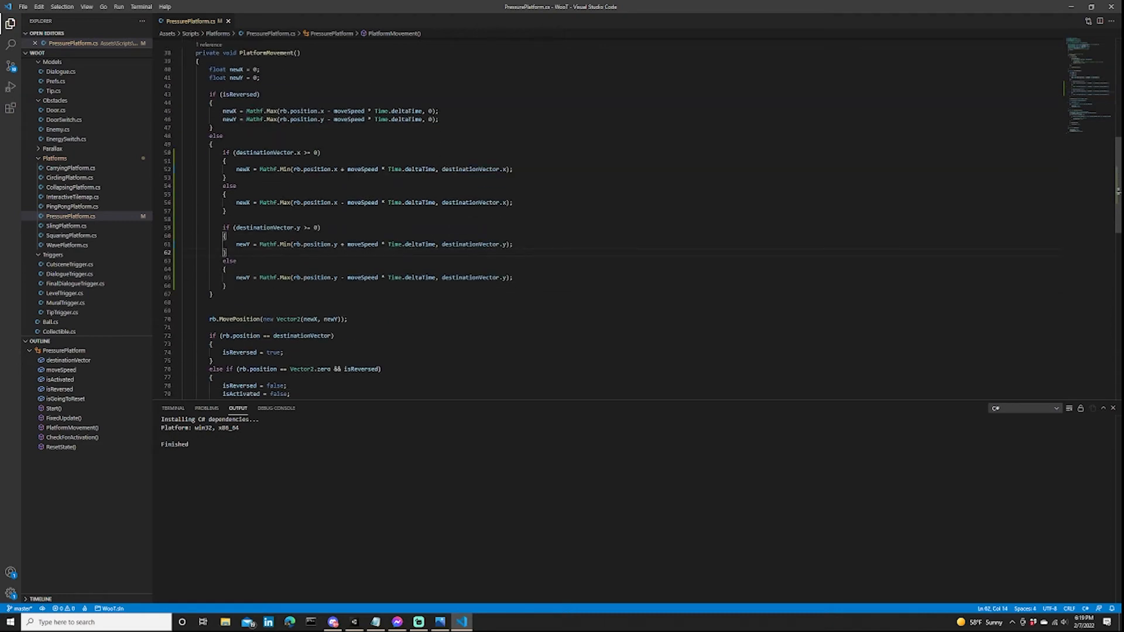
pyautogui.click(212, 168)
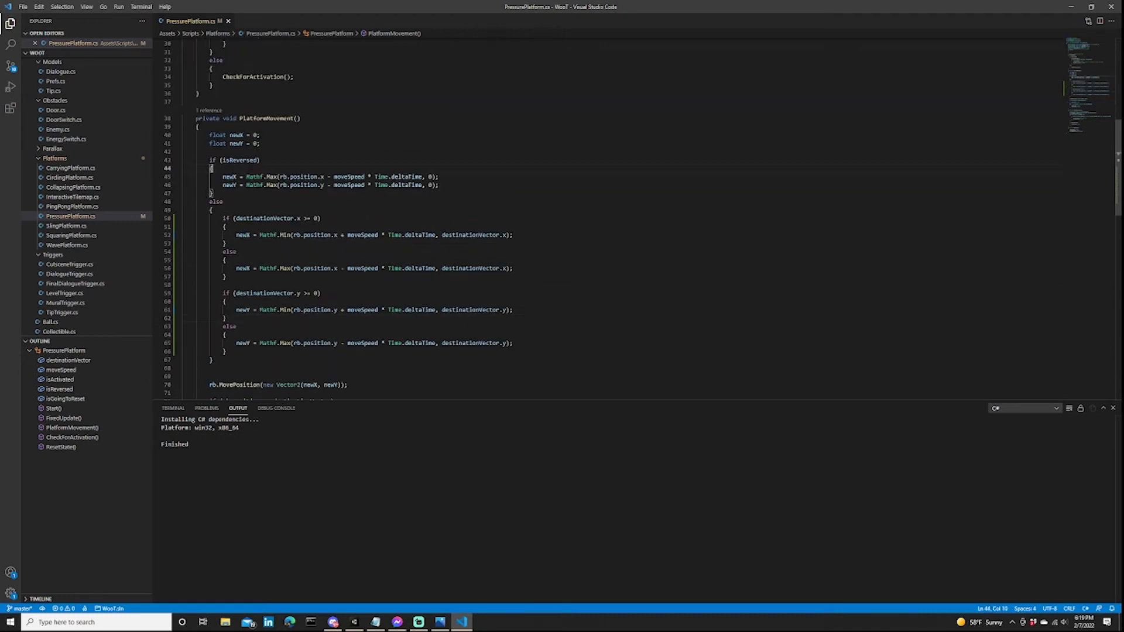
pyautogui.click(279, 177)
pyautogui.click(439, 185)
pyautogui.moveTo(227, 351); pyautogui.dragTo(223, 218)
pyautogui.hotkey('ctrl', 'c')
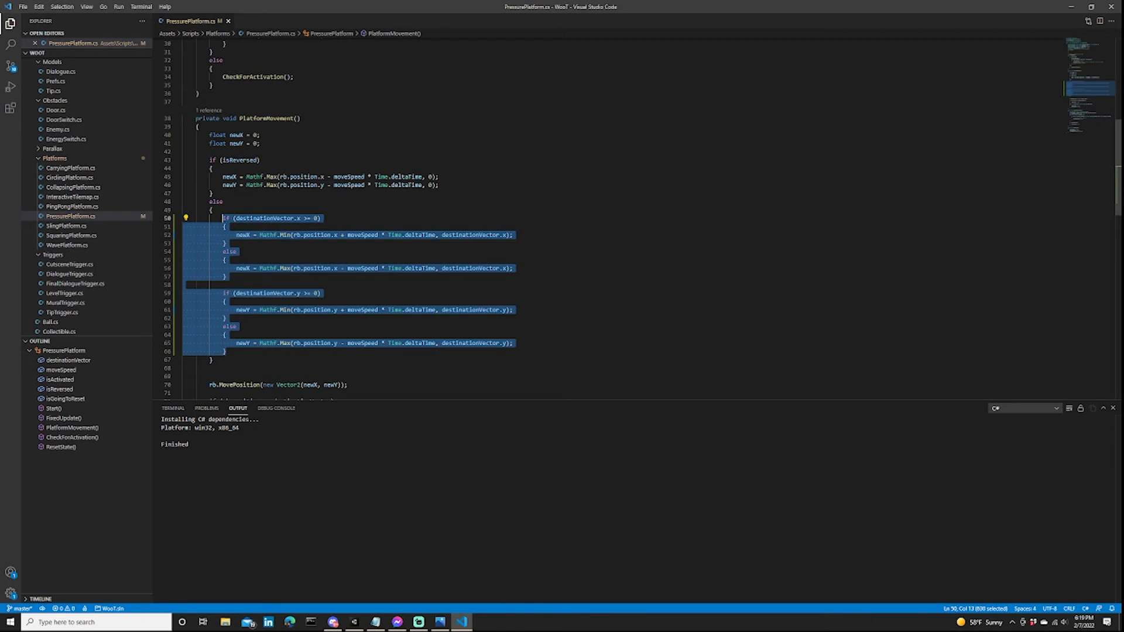
pyautogui.click(439, 177)
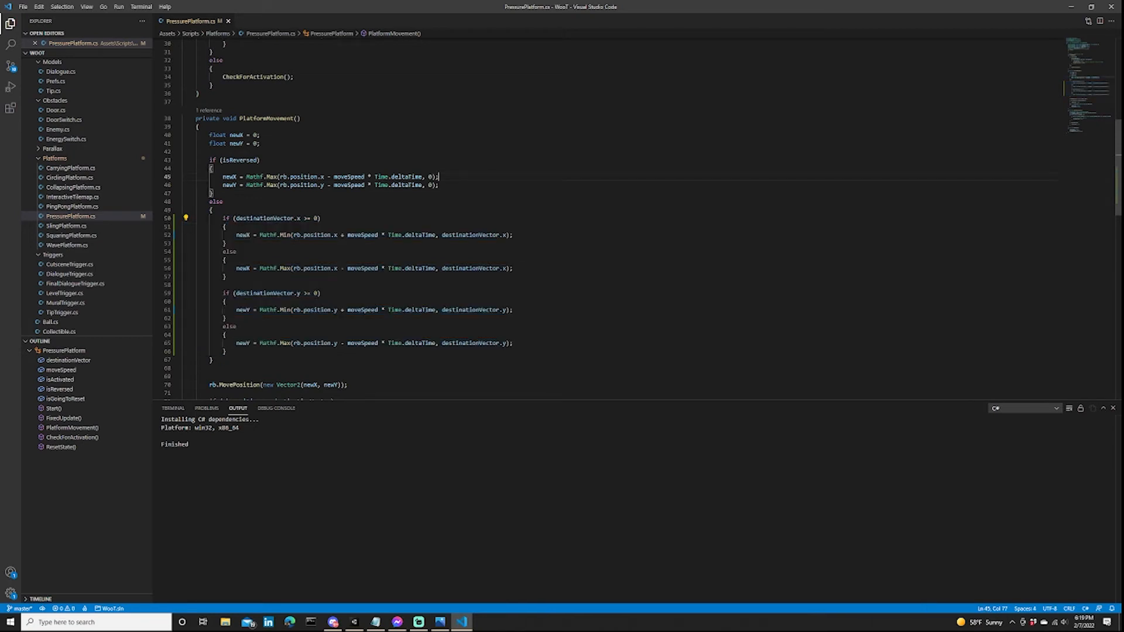
pyautogui.click(439, 185)
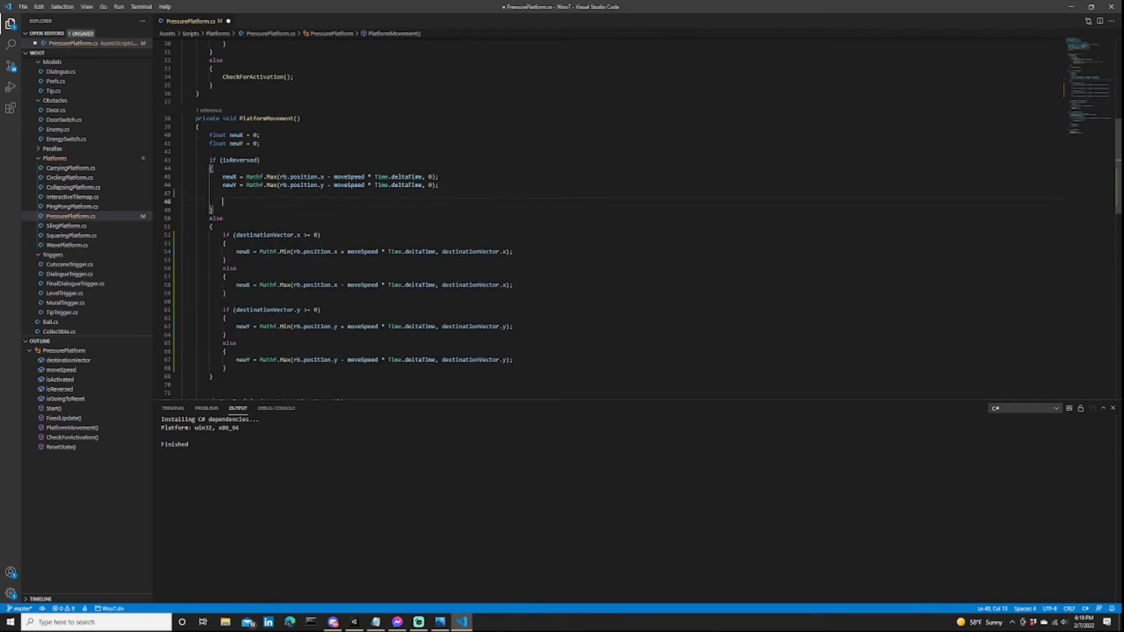
pyautogui.press('Return')
pyautogui.press('Return')
pyautogui.hotkey('ctrl', 'v')
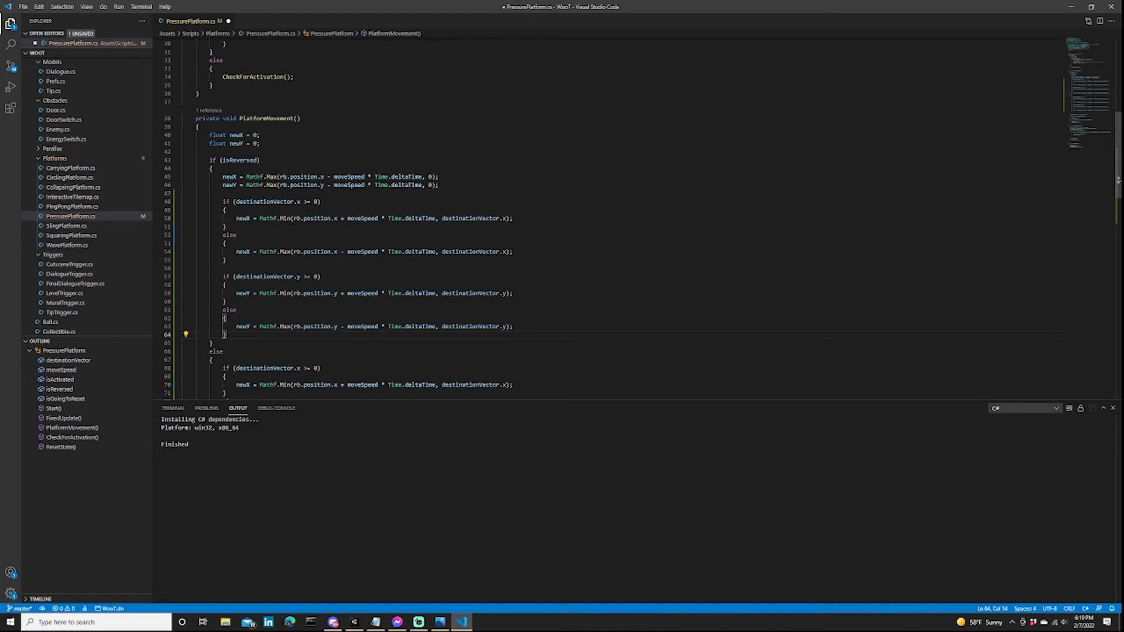
# In the isReversed branch, replace the newX line under destinationVector.x >= 0 with newX = Mathf.Max(rb.position.x - moveSpeed * Time.deltaTime, 0);.
pyautogui.click(251, 201)
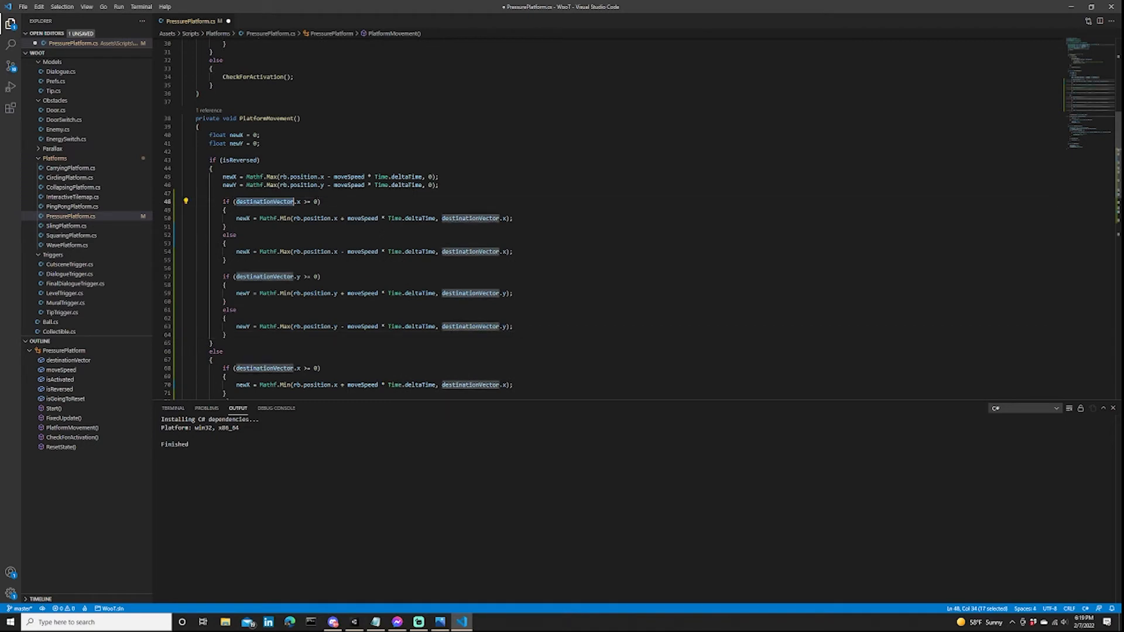
pyautogui.click(321, 202)
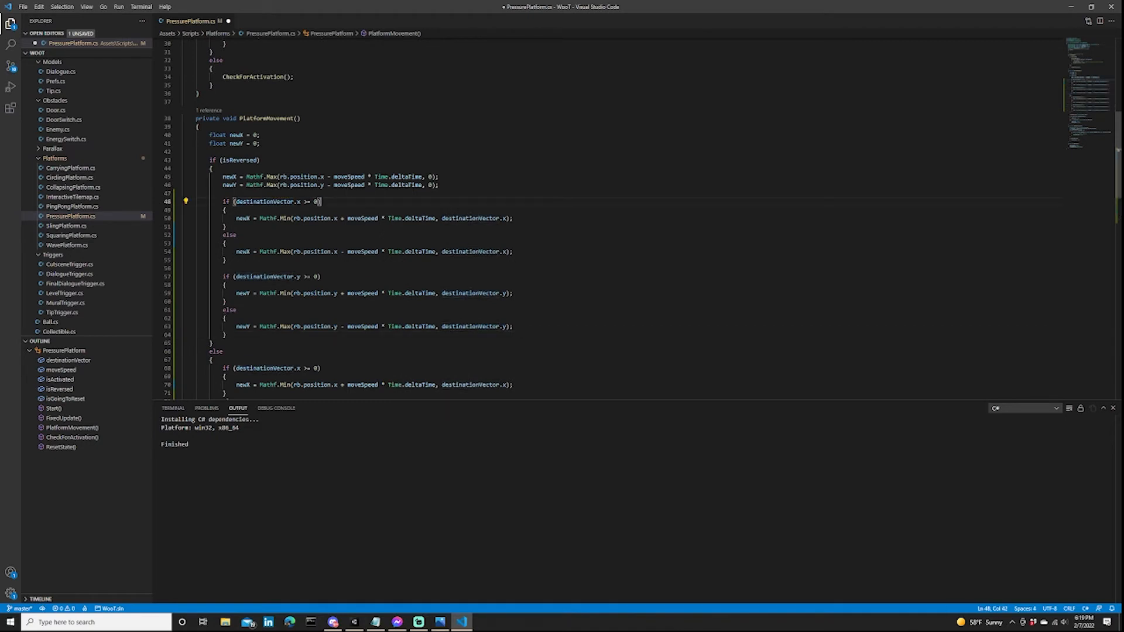
pyautogui.moveTo(439, 177); pyautogui.dragTo(222, 177)
pyautogui.hotkey('ctrl', 'c')
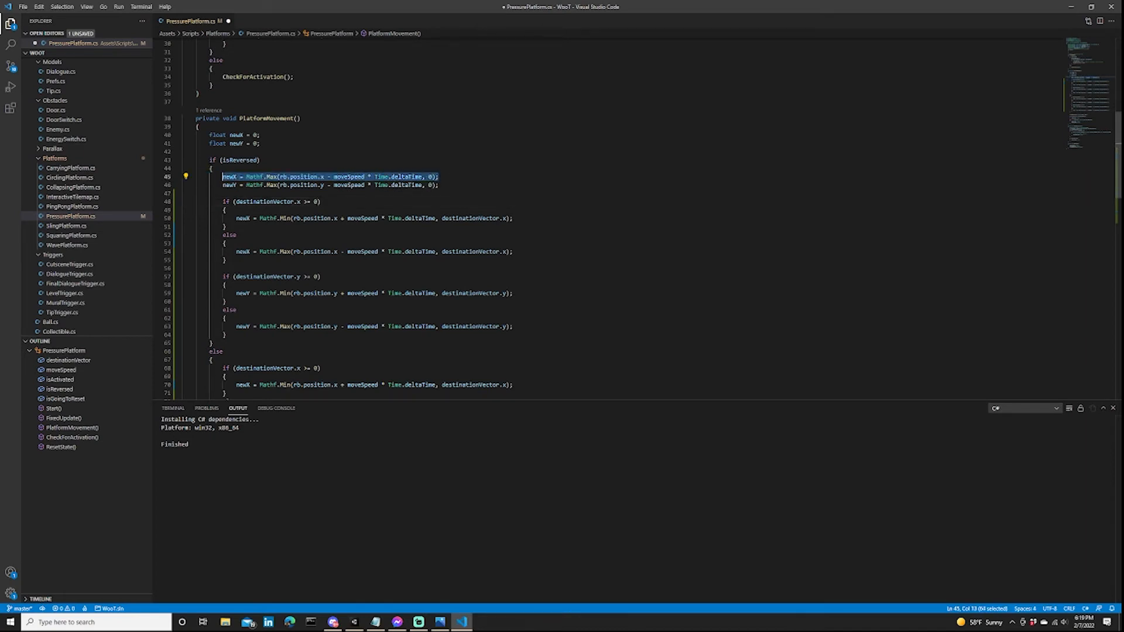
pyautogui.scroll(10, 410, 217)
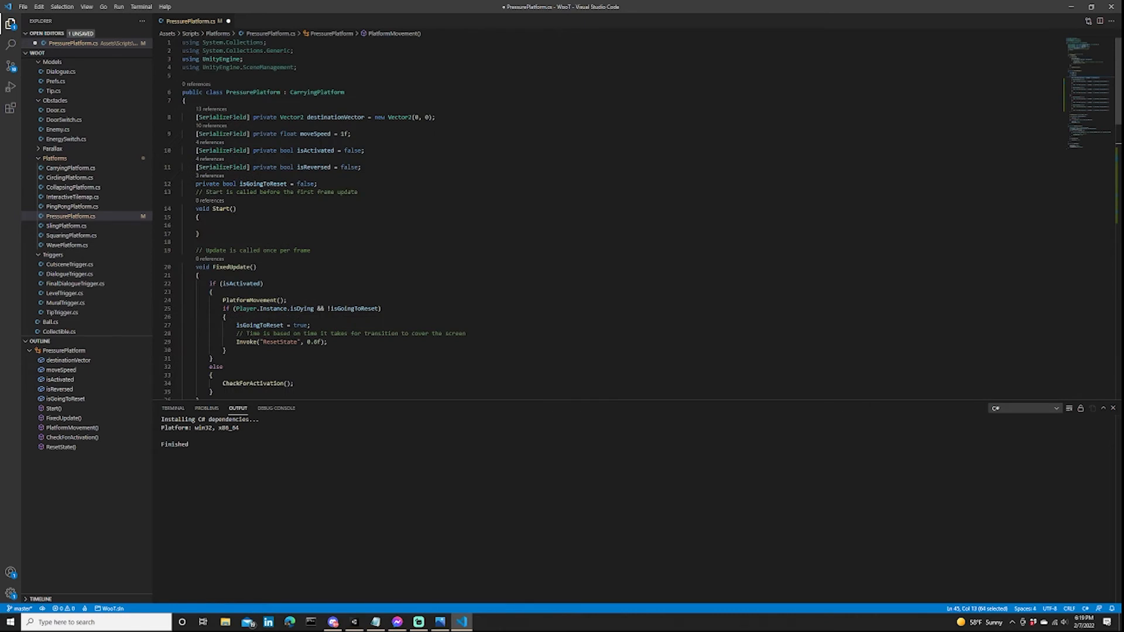
pyautogui.scroll(-4, 410, 216)
pyautogui.scroll(-5, 586, 217)
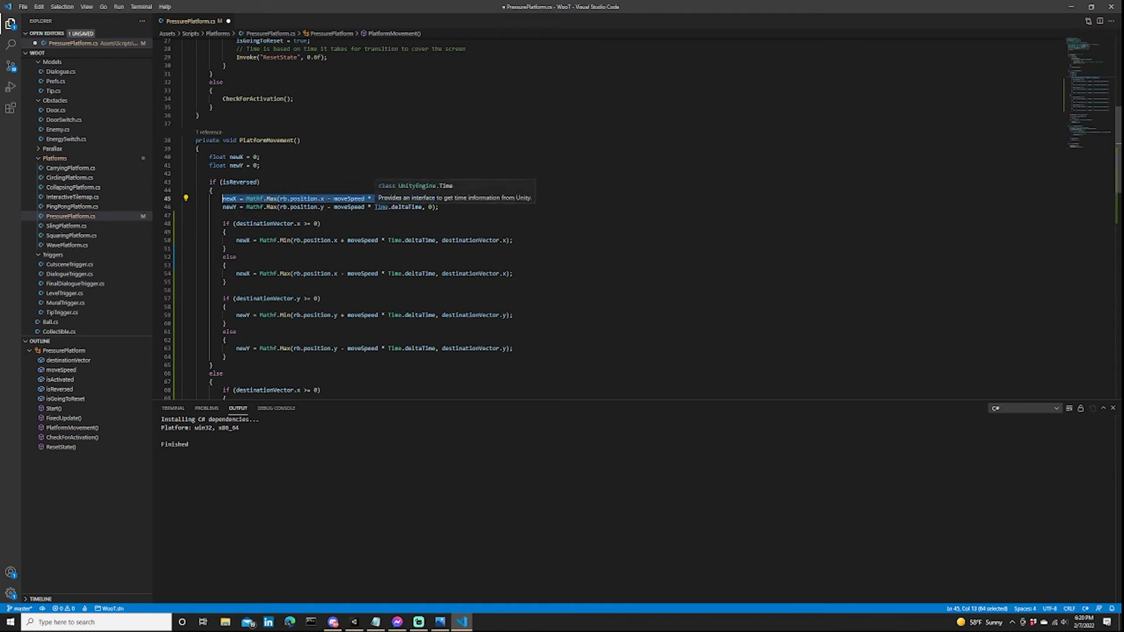
pyautogui.moveTo(514, 240); pyautogui.dragTo(236, 240)
pyautogui.hotkey('ctrl', 'v')
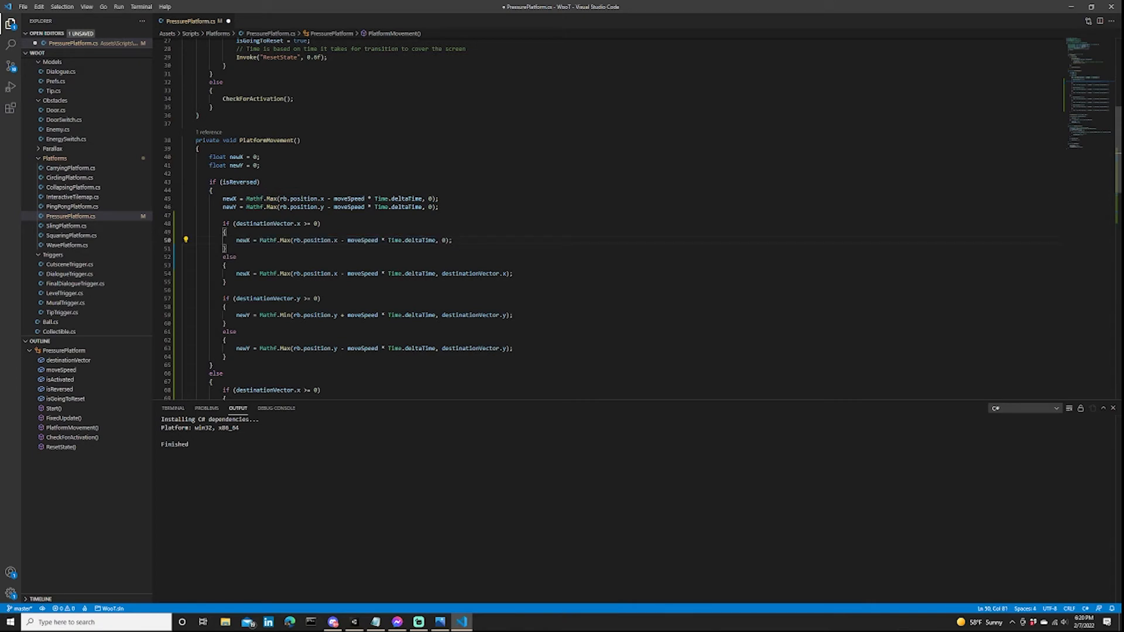
# Replace the newX line in the isReversed branch's x else block with the copied zero-target line, using Mathf.Min instead of Mathf.Max.
pyautogui.moveTo(514, 274); pyautogui.dragTo(236, 274)
pyautogui.hotkey('ctrl', 'v')
pyautogui.doubleClick(286, 274)
pyautogui.write('Min(')
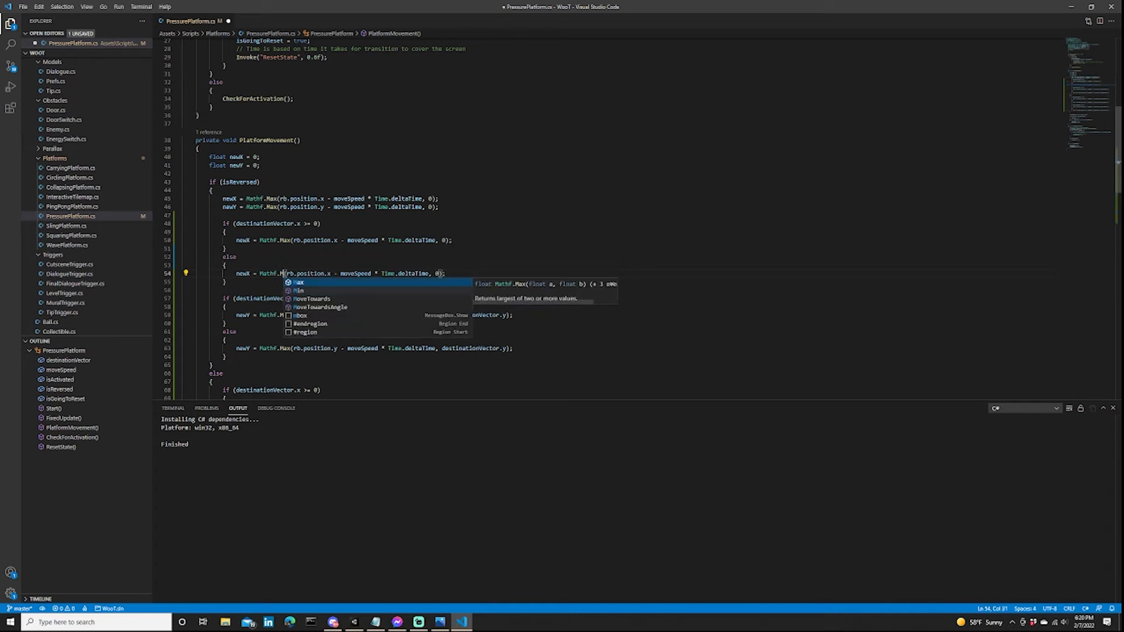
pyautogui.press('BackSpace')
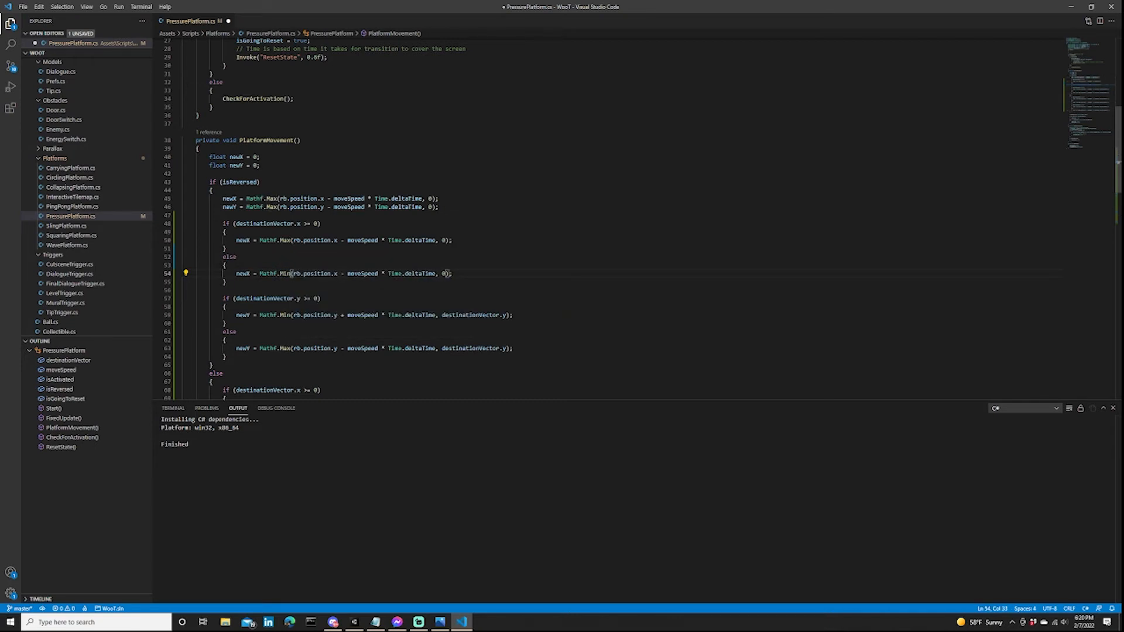
# Make the reversed x else line add moveSpeed, and set the destinationVector.y >= 0 line to newY = Mathf.Max(rb.position.y - moveSpeed * Time.deltaTime, 0);.
pyautogui.press('BackSpace')
pyautogui.write('+')
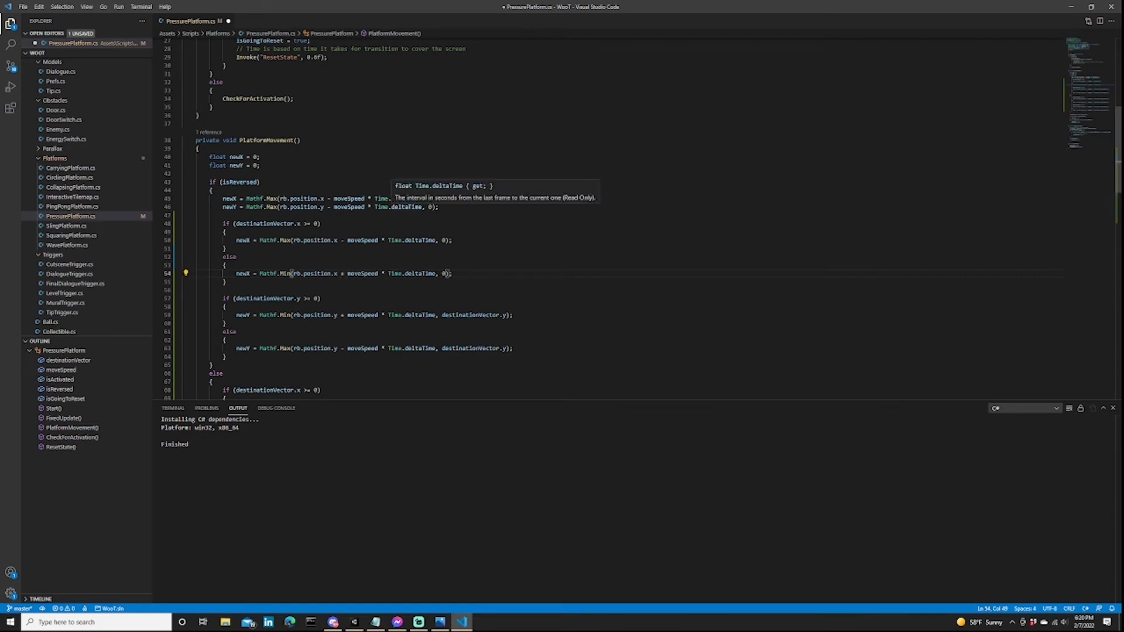
pyautogui.moveTo(439, 207); pyautogui.dragTo(222, 207)
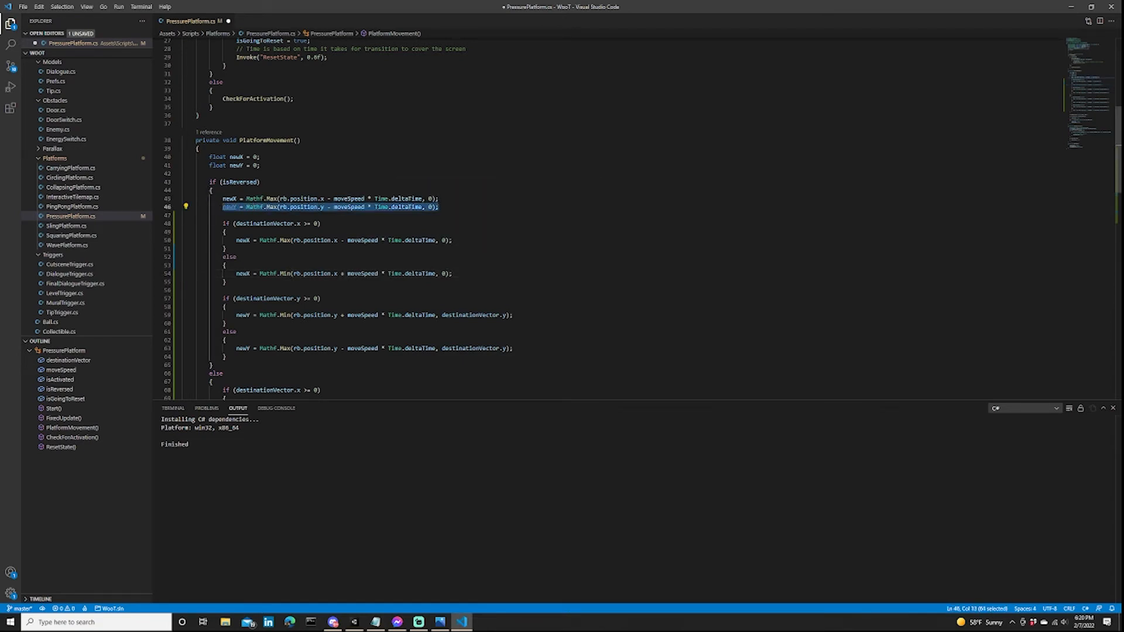
pyautogui.hotkey('ctrl', 'c')
pyautogui.moveTo(236, 315)
pyautogui.mouseDown()
pyautogui.moveTo(295, 315)
pyautogui.moveTo(229, 324)
pyautogui.mouseUp()
pyautogui.hotkey('ctrl', 'v')
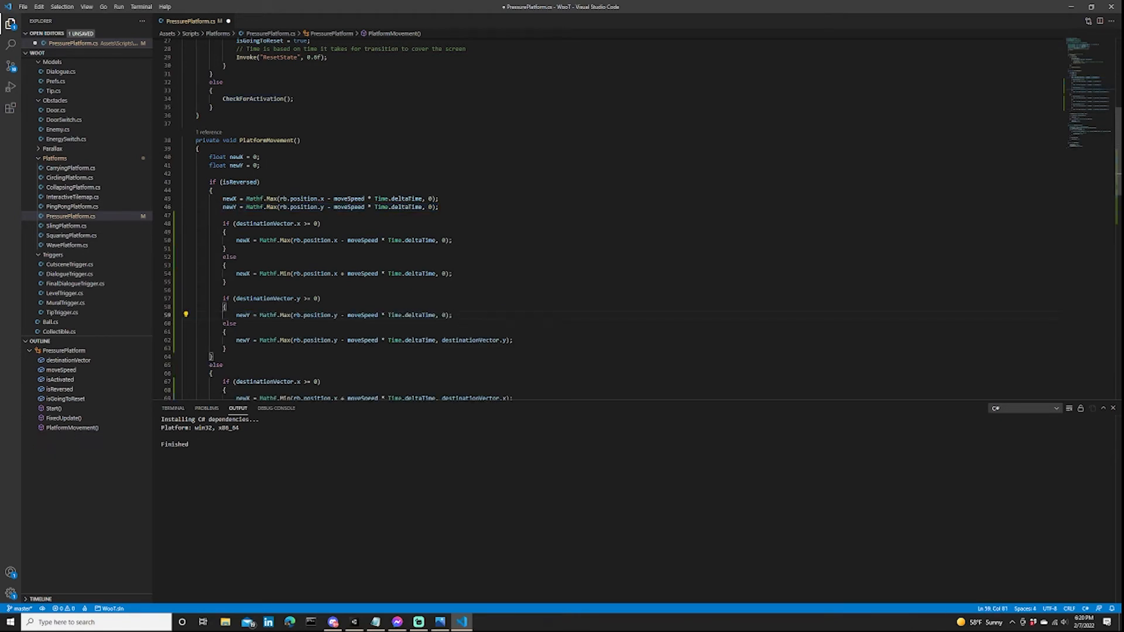
pyautogui.press('Return')
pyautogui.write('}')
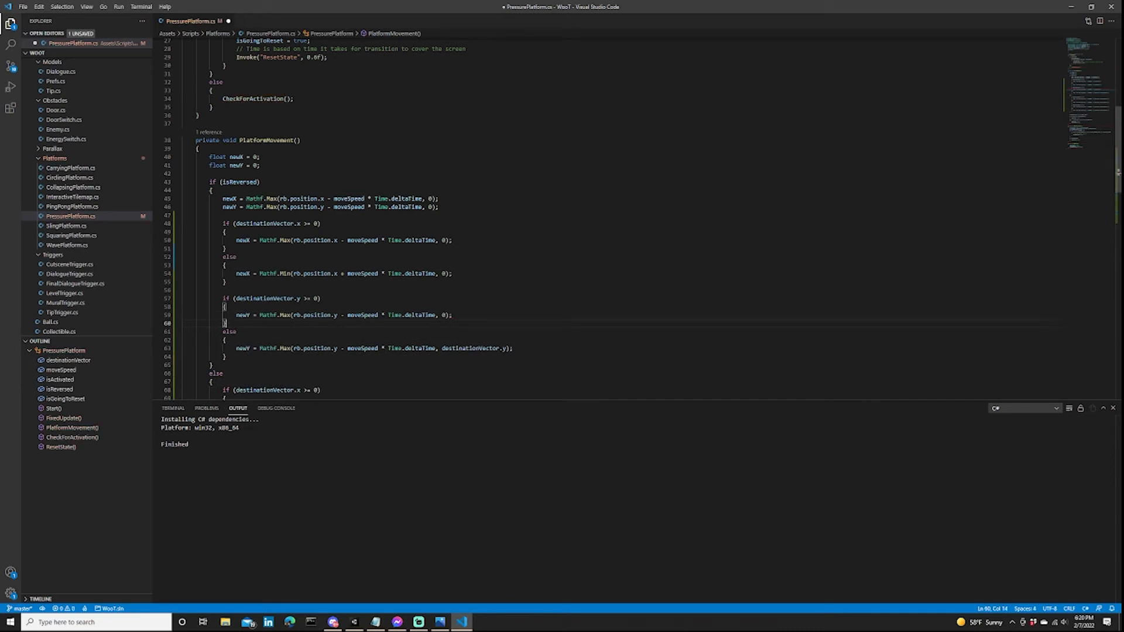
# Replace the newY line in the isReversed branch's y else block with newY = Mathf.Min(rb.position.y + moveSpeed * Time.deltaTime, 0);.
pyautogui.moveTo(236, 349)
pyautogui.mouseDown()
pyautogui.moveTo(498, 349)
pyautogui.moveTo(226, 356)
pyautogui.mouseUp()
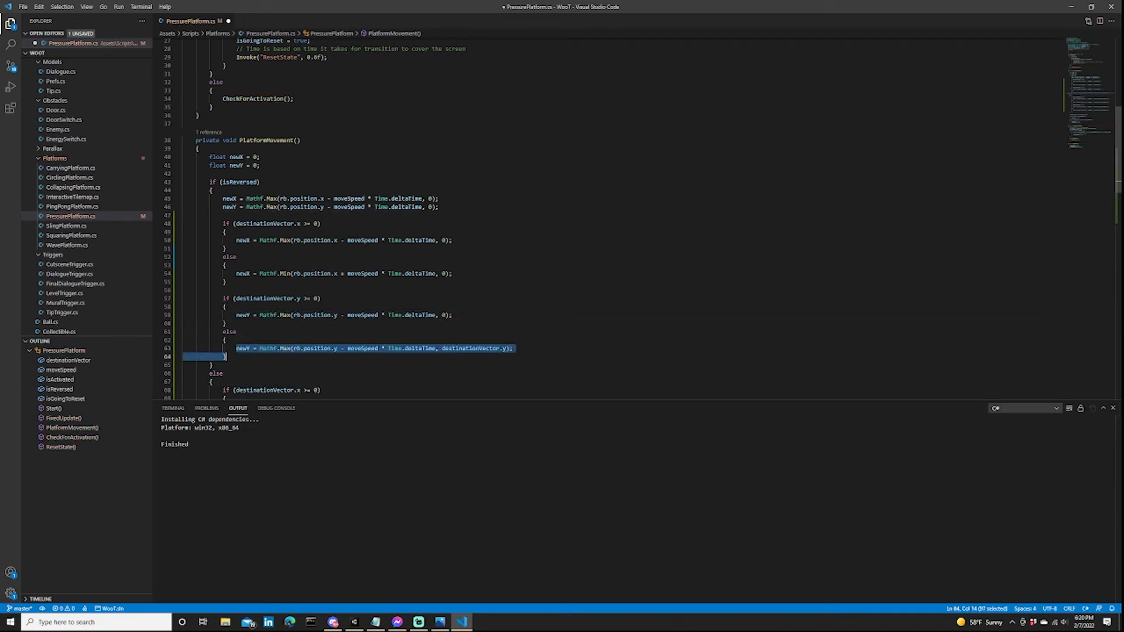
pyautogui.click(514, 348)
pyautogui.hotkey('shift', 'Home')
pyautogui.hotkey('ctrl', 'v')
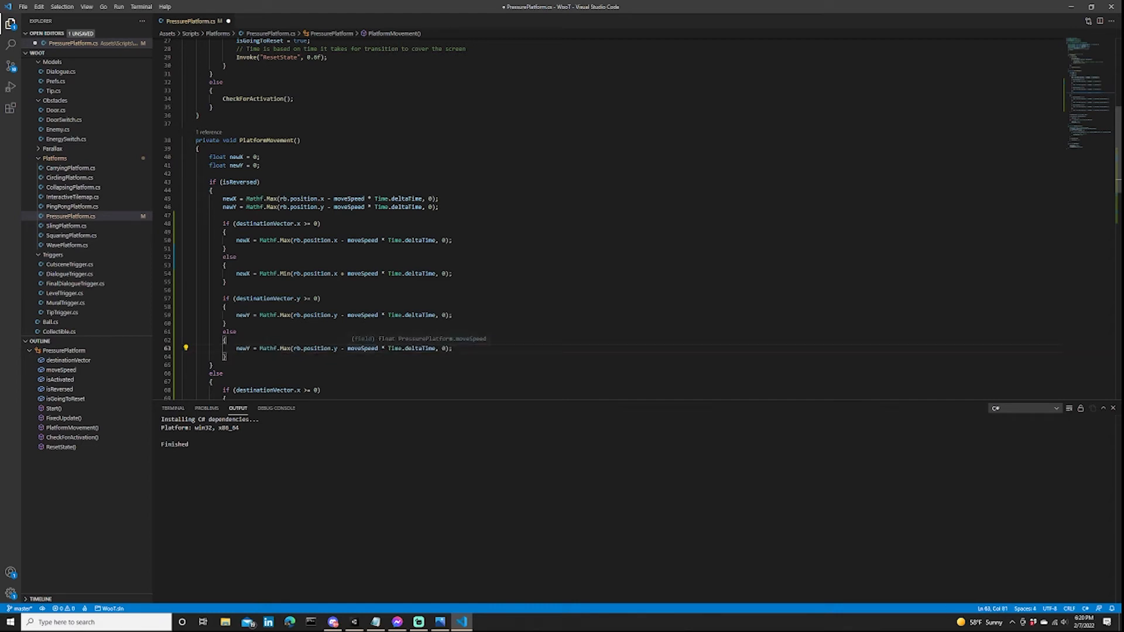
pyautogui.click(344, 348)
pyautogui.press('BackSpace')
pyautogui.write('+')
pyautogui.click(291, 348)
pyautogui.press('BackSpace')
pyautogui.press('BackSpace')
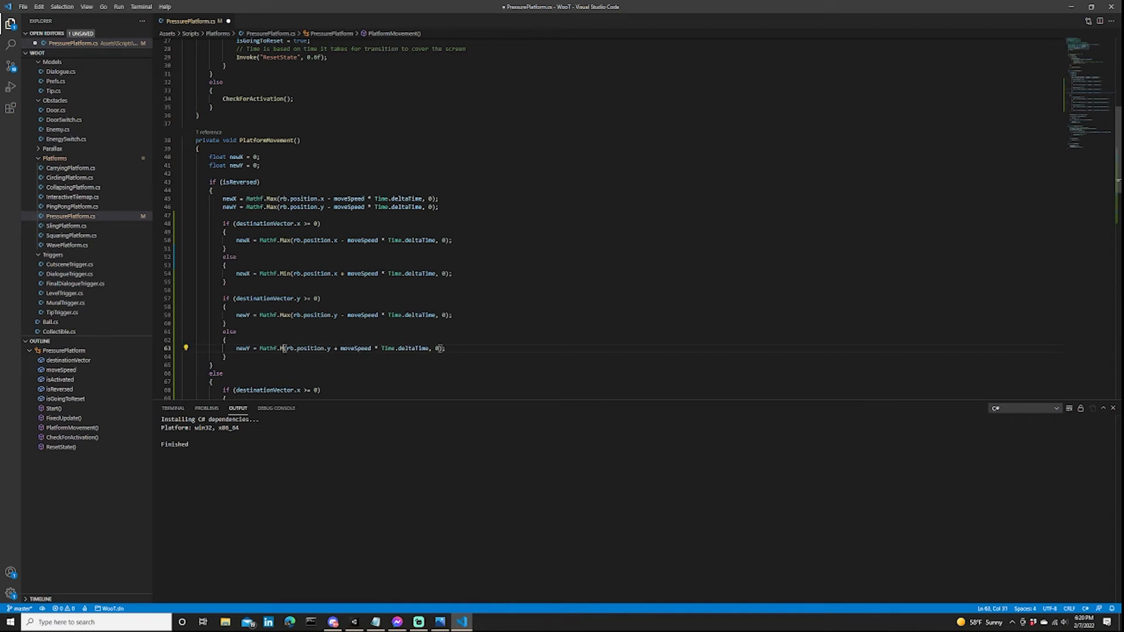
pyautogui.write('in')
# Delete the two original newX and newY lines at the start of the isReversed branch and save PressurePlatform.cs.
pyautogui.click(292, 273)
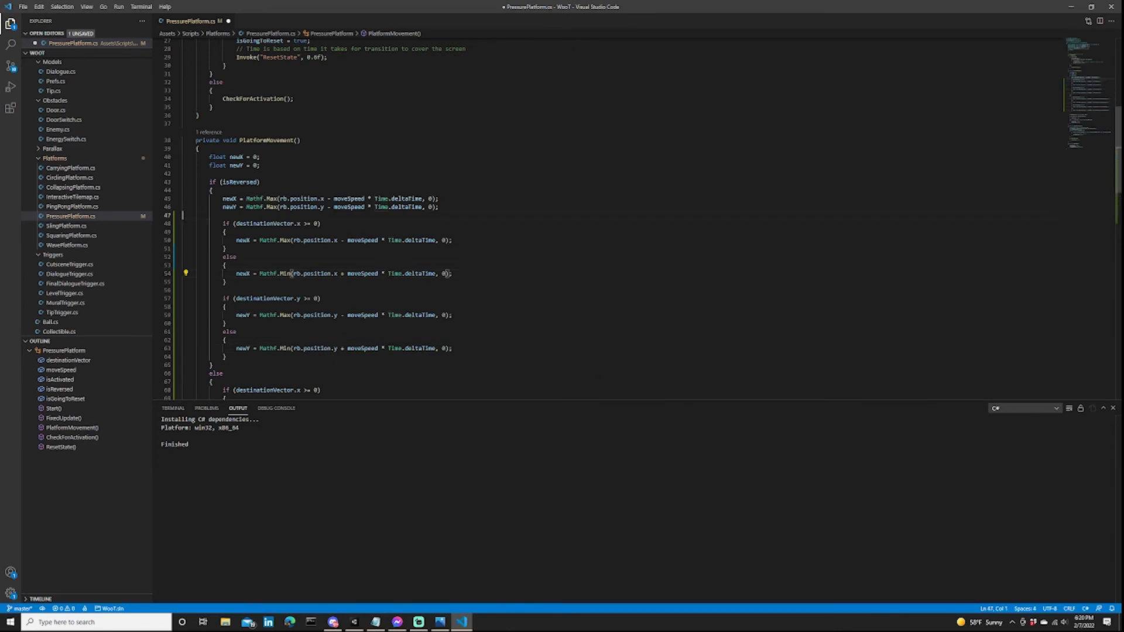
pyautogui.moveTo(440, 207); pyautogui.dragTo(213, 191)
pyautogui.press('Delete')
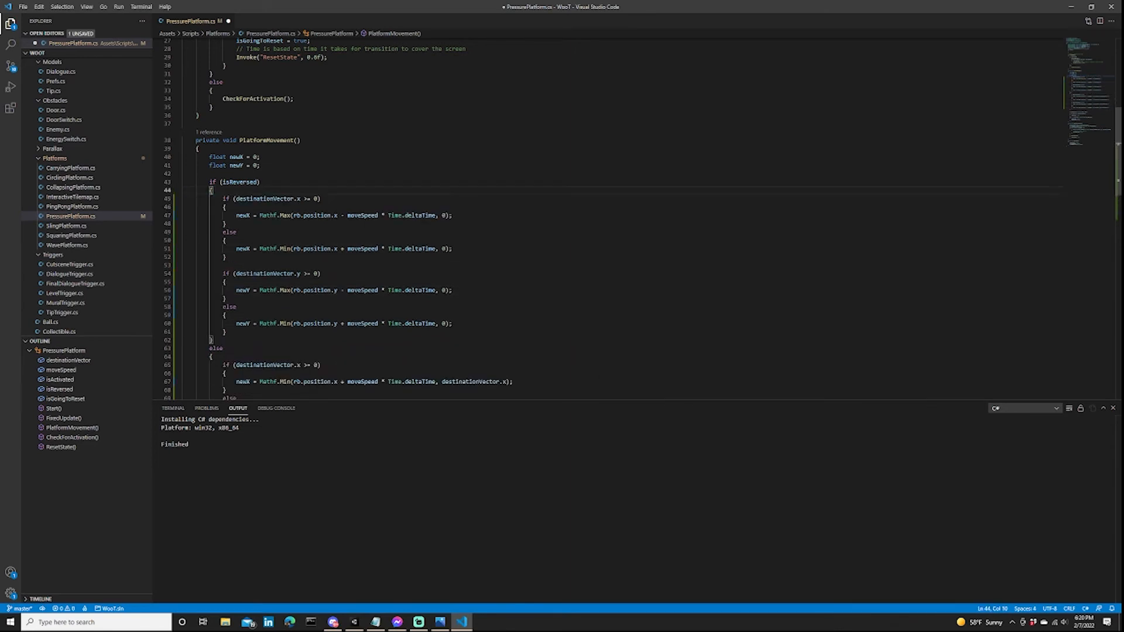
pyautogui.click(226, 241)
pyautogui.hotkey('ctrl', 's')
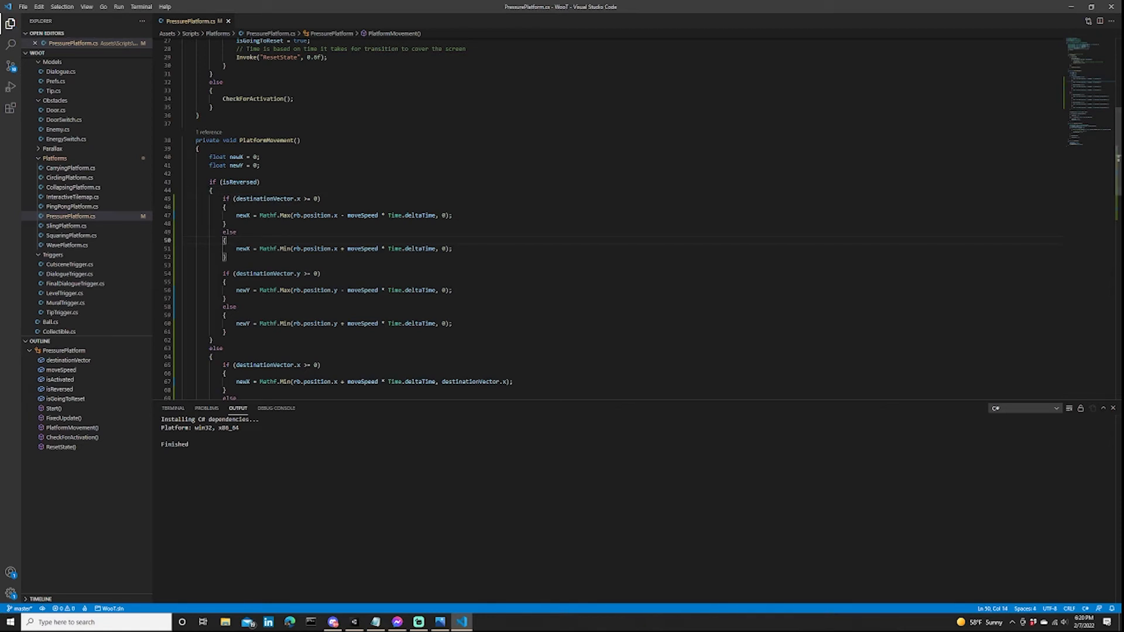
pyautogui.click(227, 257)
pyautogui.scroll(-4, 609, 220)
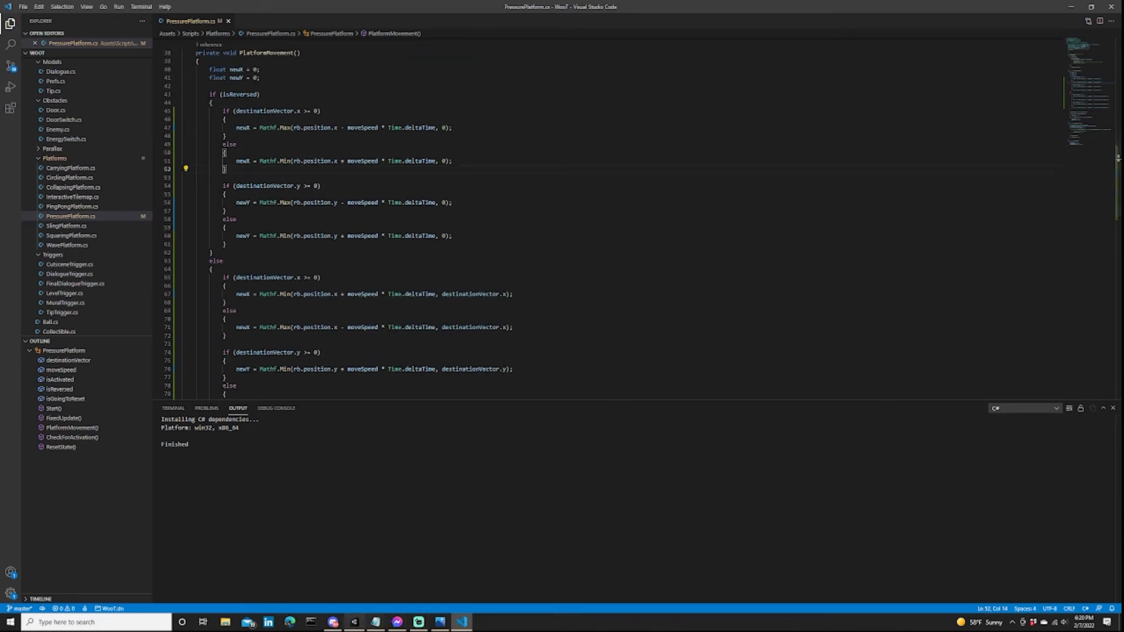
# Switch to Unity, run the Climb 1 level, and move the player up over the side moving blocks and across the upper laser.
pyautogui.click(354, 622)
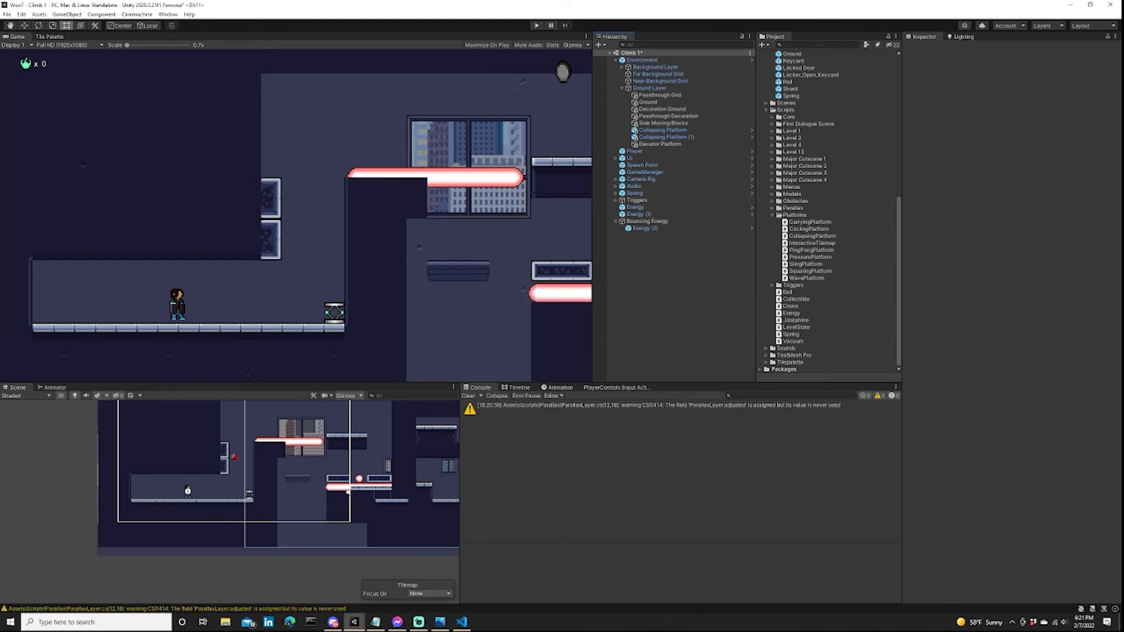
pyautogui.click(536, 26)
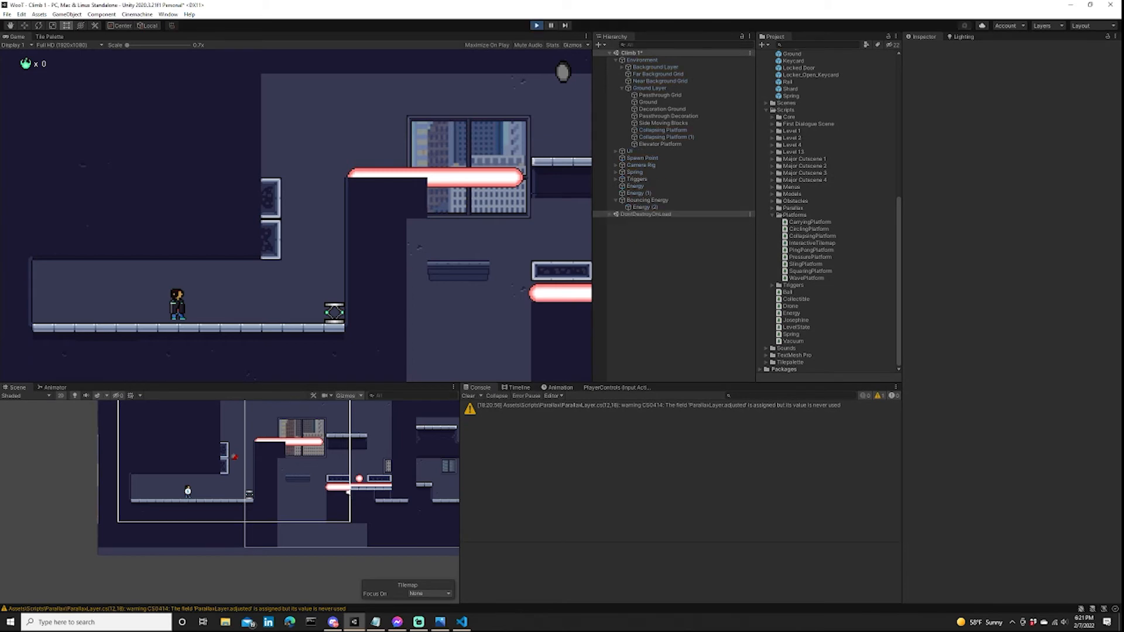
pyautogui.press('d')
pyautogui.press('a')
pyautogui.press('d')
pyautogui.press('a')
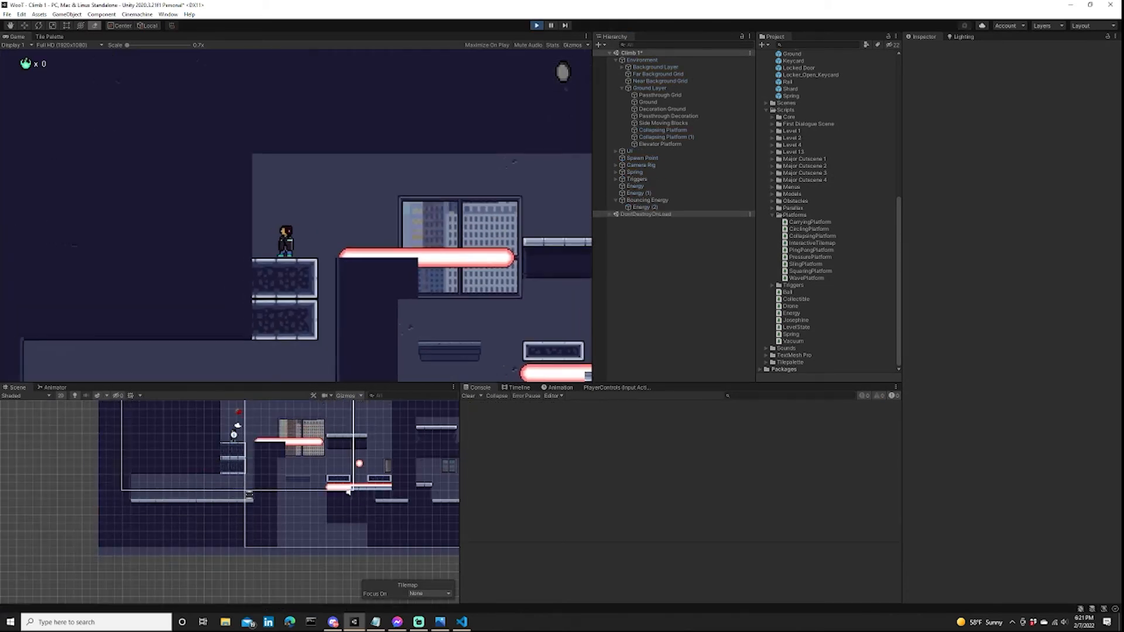
pyautogui.press('d')
pyautogui.press('space')
pyautogui.press('d')
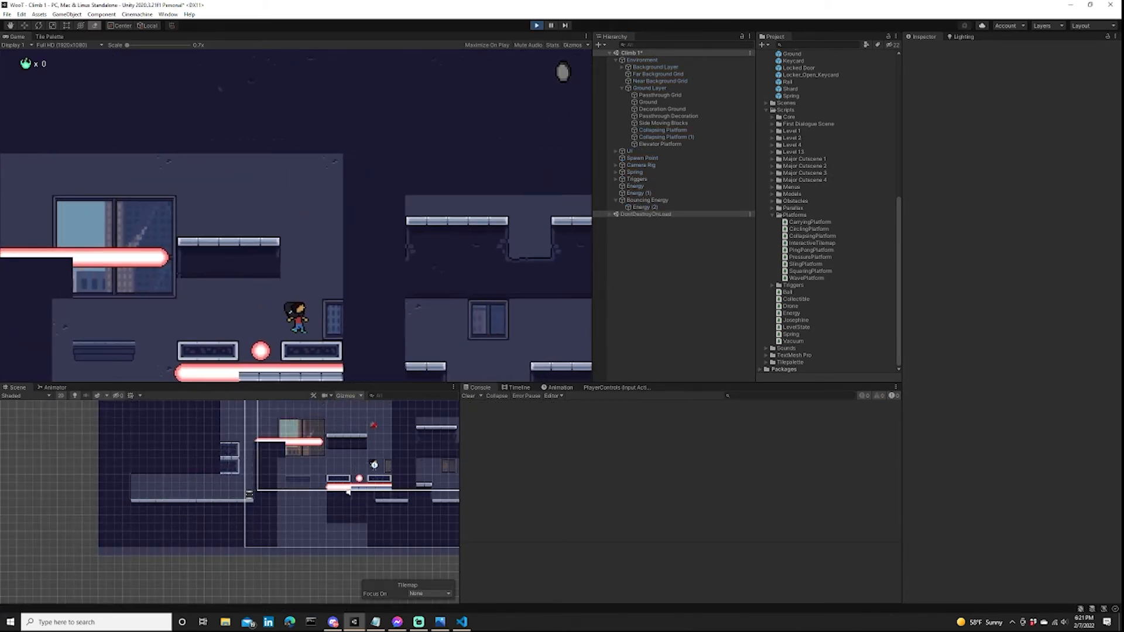
# Test the elevator platform's movement by landing the player on it and jumping and moving there, and end the play test.
pyautogui.press('a')
pyautogui.press('space')
pyautogui.press('space')
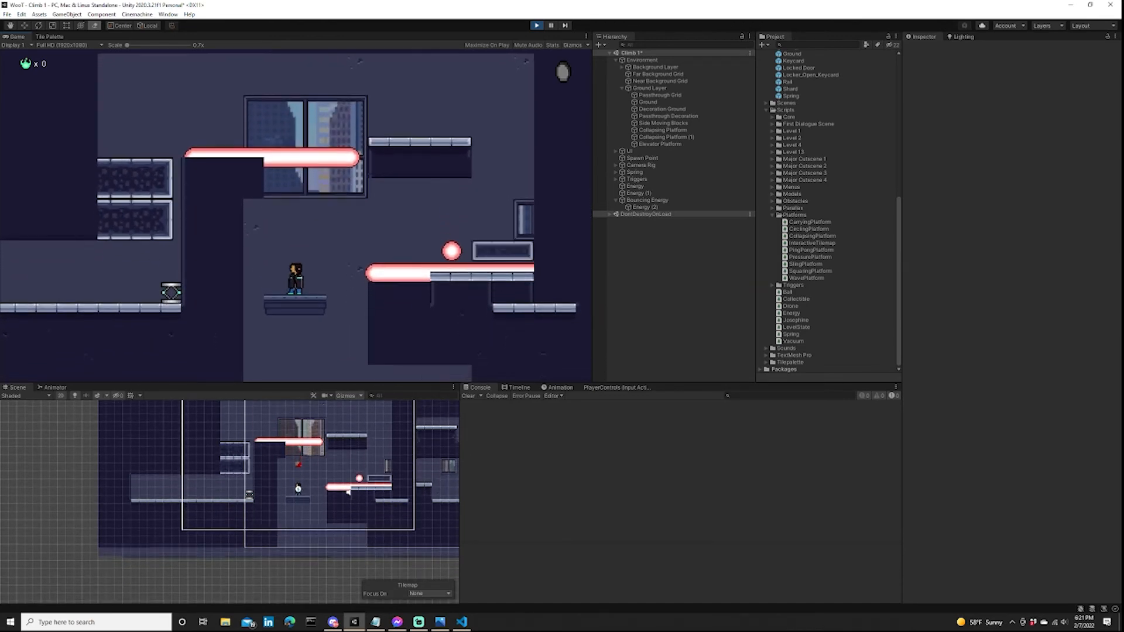
pyautogui.press('space')
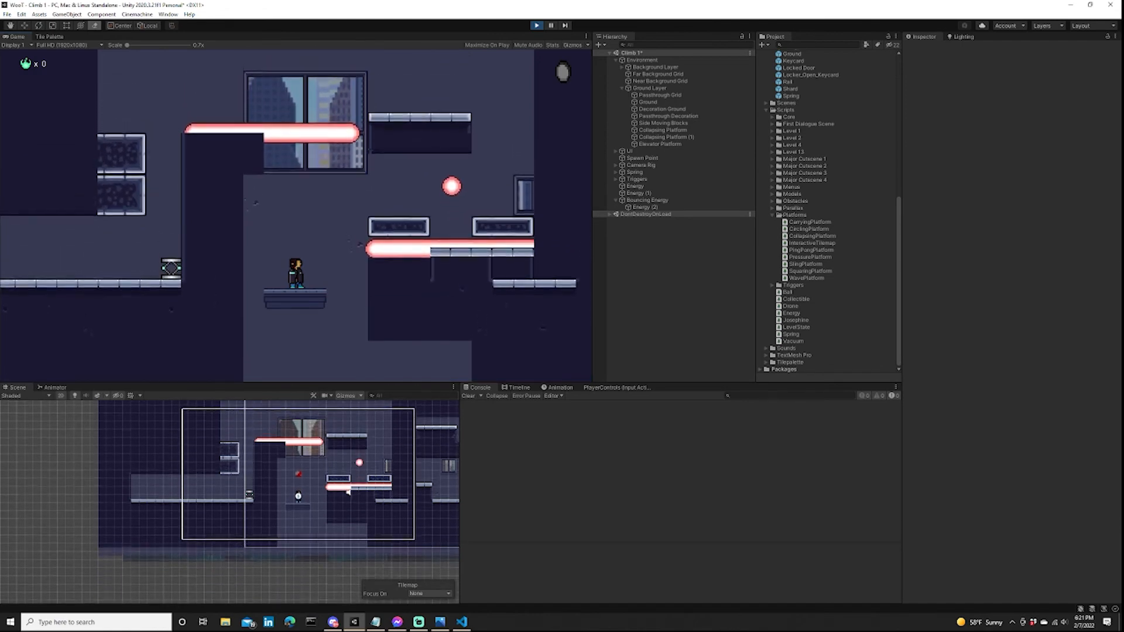
pyautogui.press('Left')
pyautogui.press('Right')
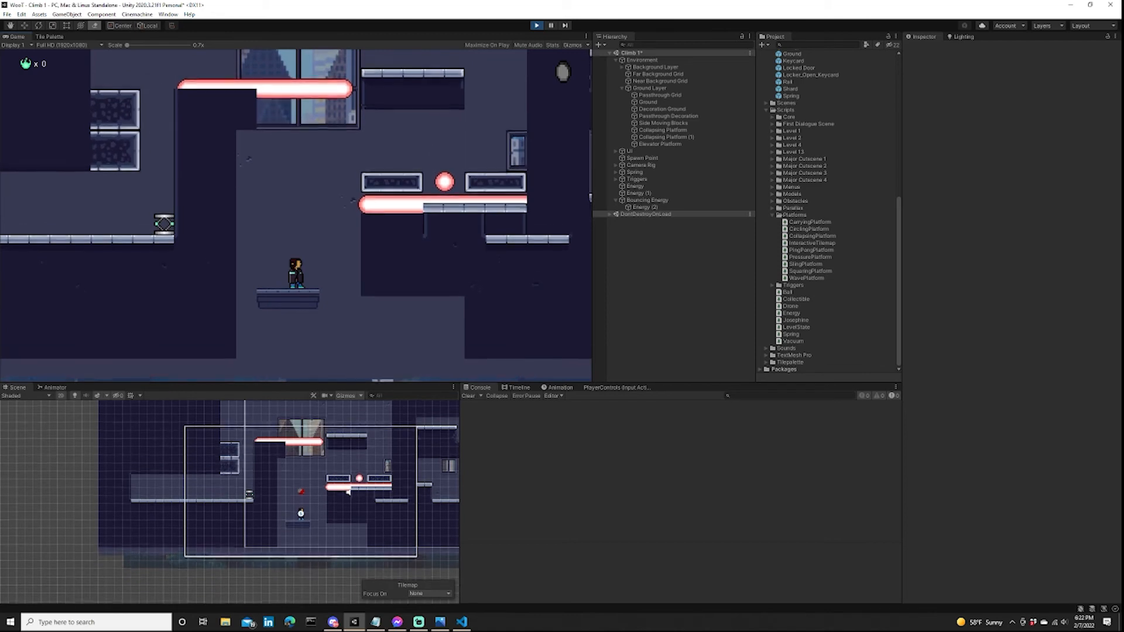
pyautogui.hotkey('ctrl', 'p')
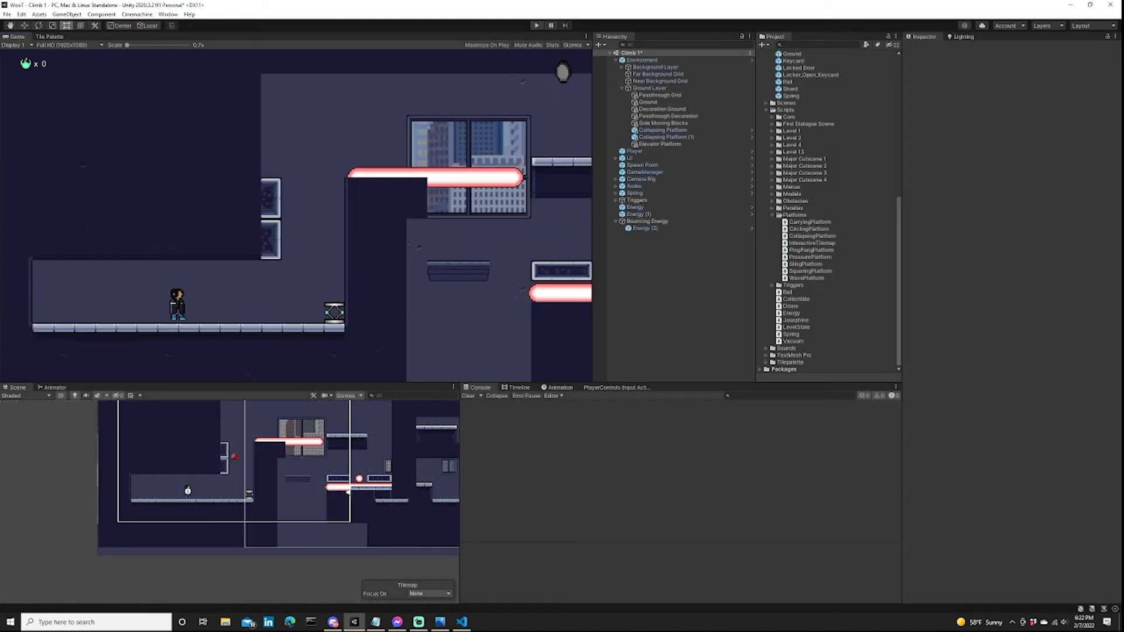
# Consult the level_design.jpg sketch, and erase Ground tiles beneath the lower laser ledge to widen the bottom of the elevator shaft.
pyautogui.click(440, 621)
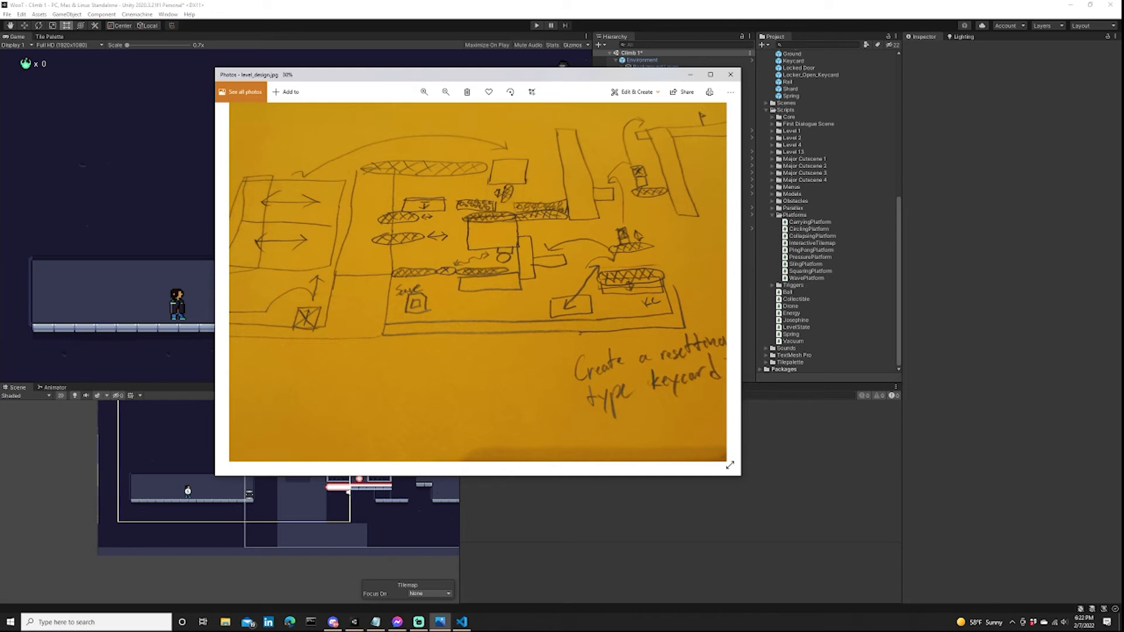
pyautogui.hotkey('alt', 'Tab')
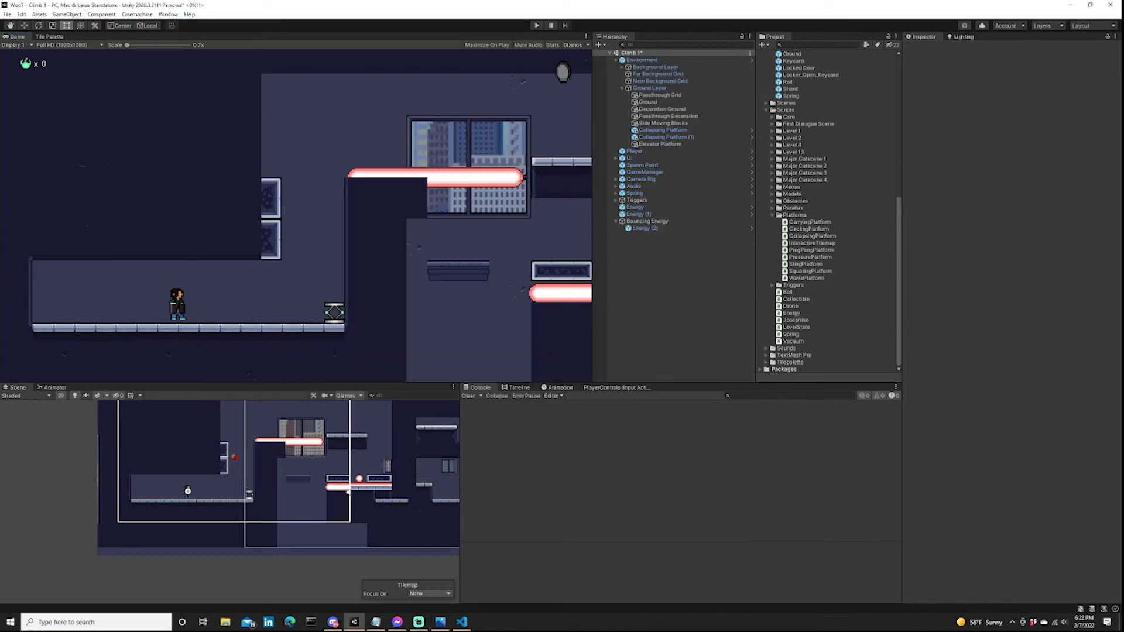
pyautogui.scroll(-3, 263, 518)
pyautogui.scroll(10, 294, 513)
pyautogui.click(49, 37)
pyautogui.click(317, 60)
pyautogui.click(323, 119)
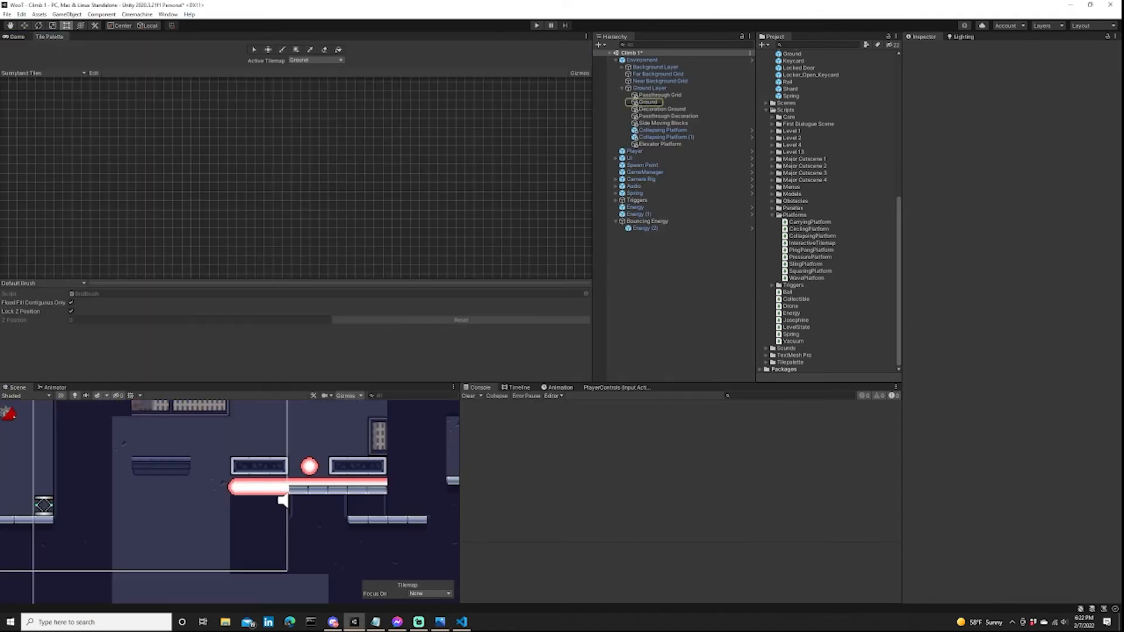
pyautogui.click(324, 50)
pyautogui.moveTo(304, 557); pyautogui.dragTo(305, 484, button='middle')
pyautogui.scroll(4, 305, 484)
pyautogui.moveTo(319, 491)
pyautogui.mouseDown()
pyautogui.moveTo(206, 514)
pyautogui.moveTo(319, 469)
pyautogui.mouseUp()
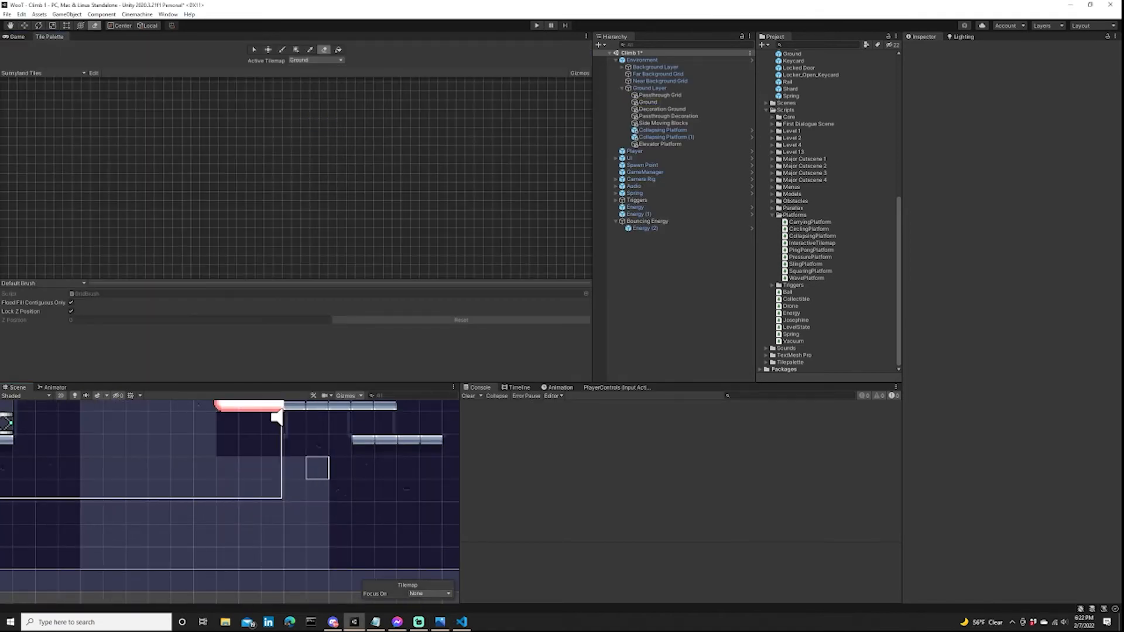
pyautogui.scroll(-8, 261, 479)
pyautogui.moveTo(261, 479); pyautogui.dragTo(271, 505, button='middle')
# Duplicate the Energy (1) laser and move the copy down into the widened lower part of the elevator shaft.
pyautogui.click(16, 36)
pyautogui.doubleClick(637, 214)
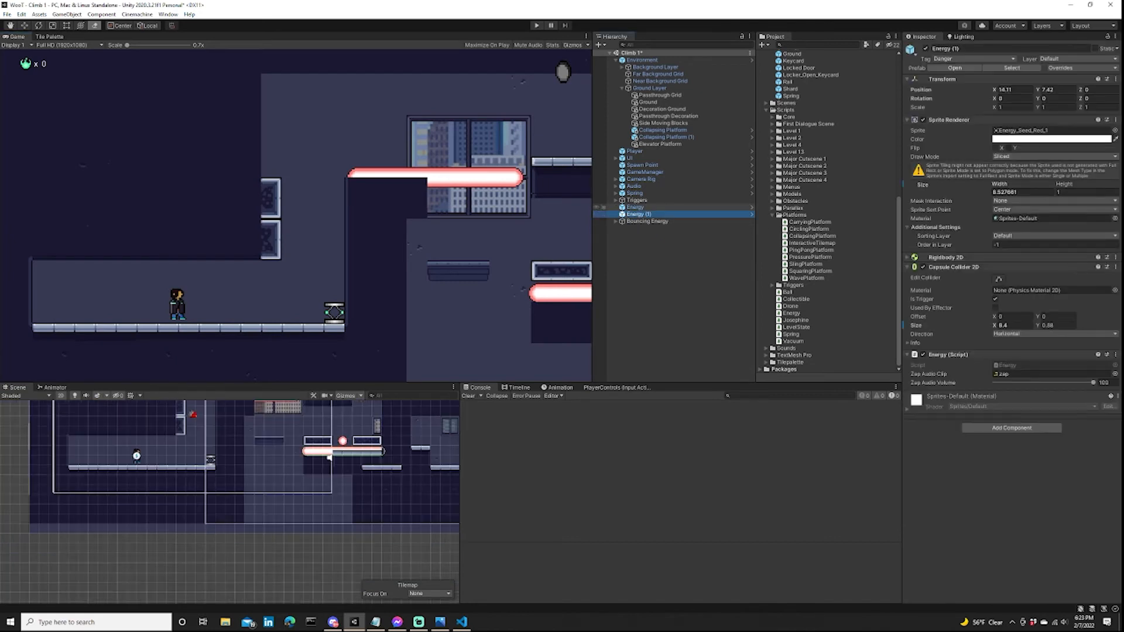
pyautogui.rightClick(637, 215)
pyautogui.click(650, 272)
pyautogui.press('w')
pyautogui.moveTo(343, 423); pyautogui.dragTo(342, 466)
pyautogui.scroll(8, 317, 500)
pyautogui.moveTo(410, 486); pyautogui.dragTo(229, 468)
# Shorten the copied laser to about 3.2 wide against the shaft's left wall and set its capsule collider's X size to 3.06.
pyautogui.press('t')
pyautogui.moveTo(323, 499); pyautogui.dragTo(206, 499)
pyautogui.moveTo(995, 326); pyautogui.dragTo(959, 326)
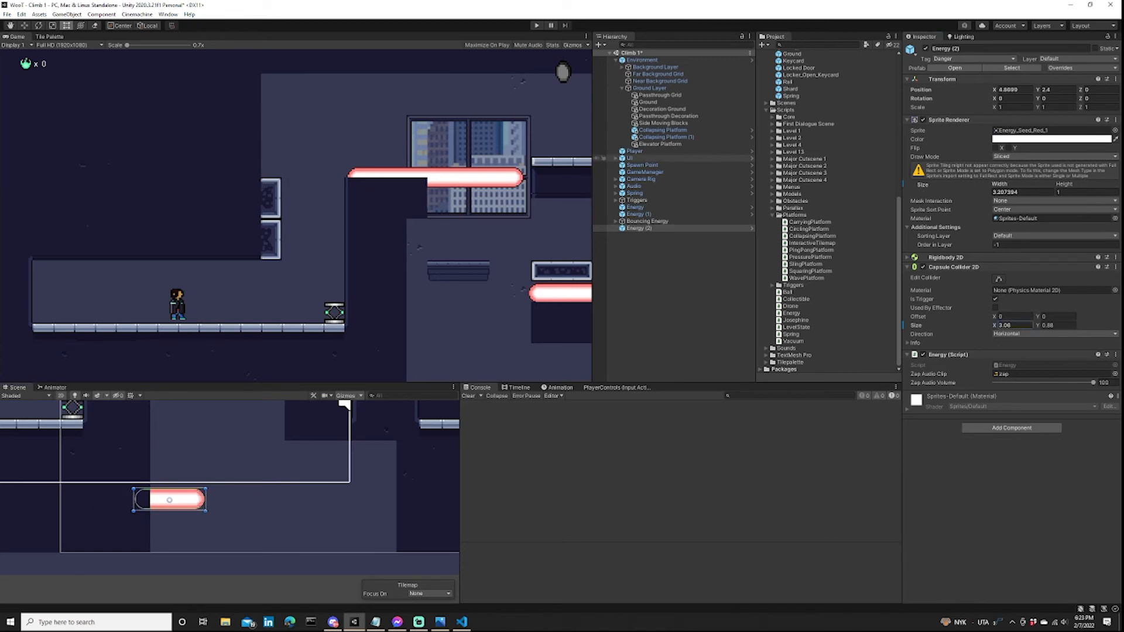
# Duplicate the short laser and place the copy farther right at the same height, leaving a gap, and move the original to X 5.1.
pyautogui.rightClick(620, 228)
pyautogui.click(644, 285)
pyautogui.press('w')
pyautogui.moveTo(202, 499); pyautogui.dragTo(319, 498)
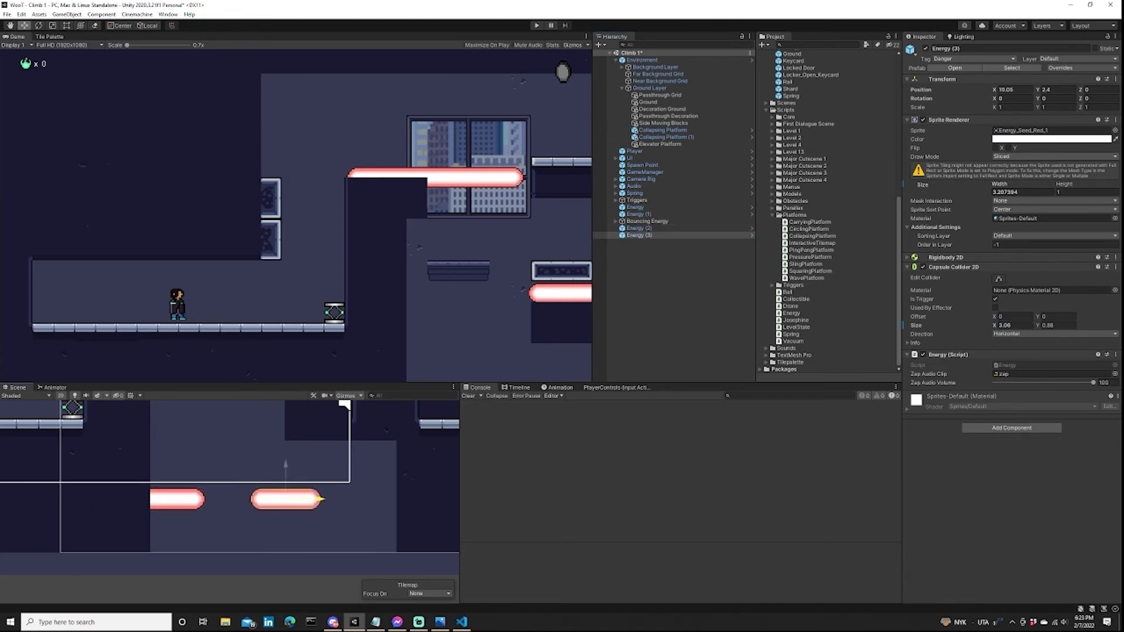
pyautogui.scroll(-5, 293, 499)
pyautogui.moveTo(293, 498); pyautogui.dragTo(289, 548, button='middle')
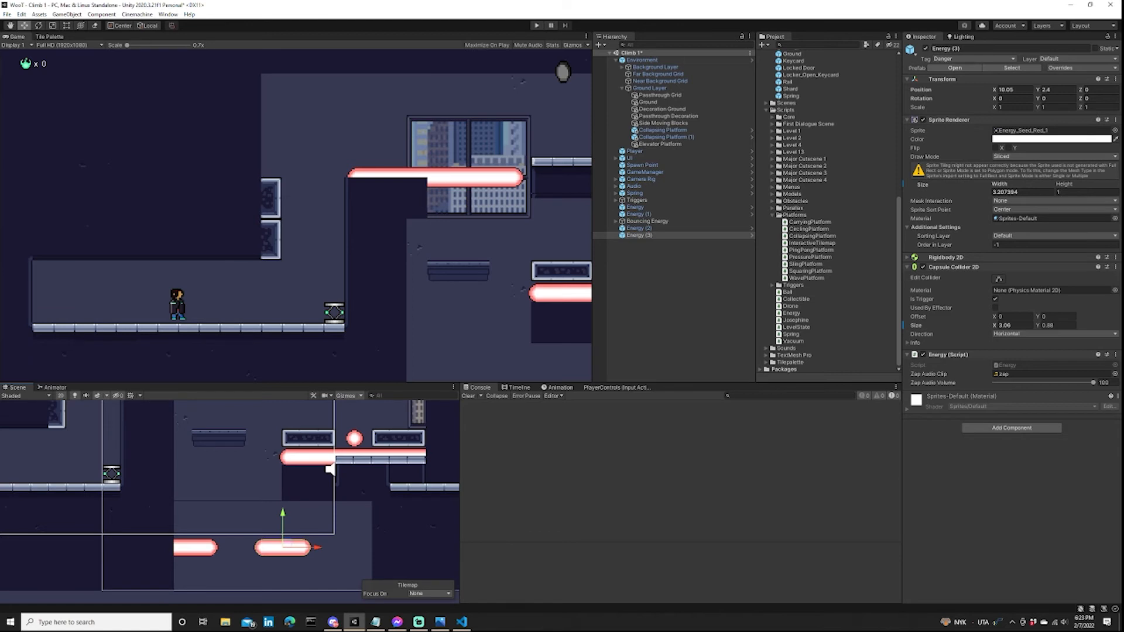
pyautogui.scroll(-2, 313, 498)
pyautogui.scroll(8, 318, 539)
pyautogui.moveTo(301, 545); pyautogui.dragTo(328, 545)
pyautogui.click(161, 546)
pyautogui.moveTo(173, 545); pyautogui.dragTo(180, 545)
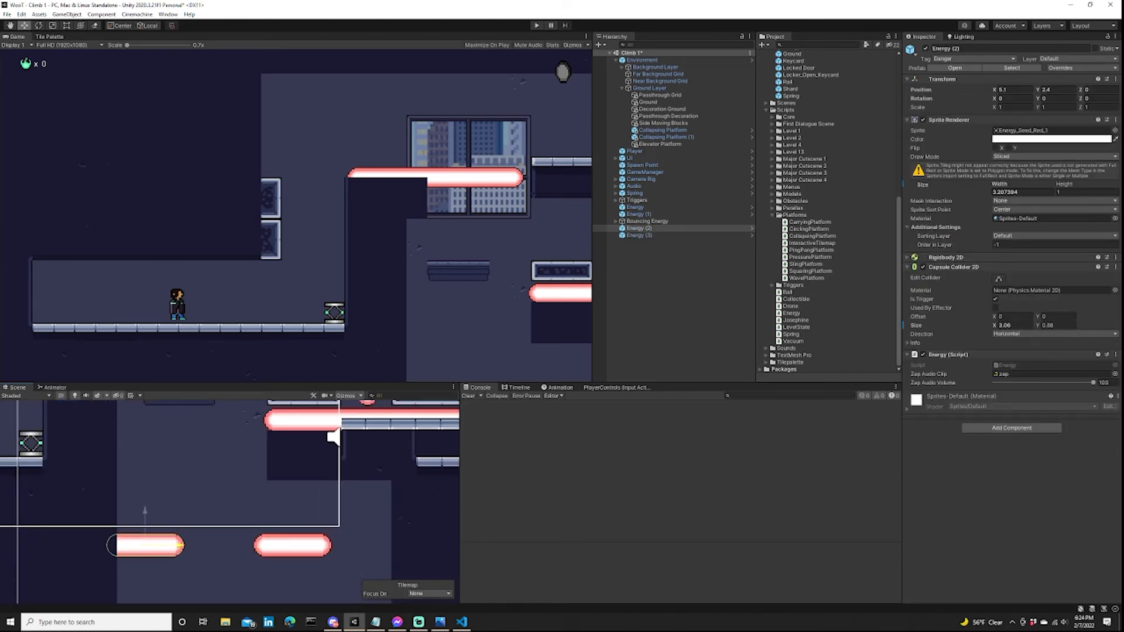
# Stretch the right-hand laser to about 5.78 wide, reaching the shaft's right wall, and set its capsule collider's X size to 5.64.
pyautogui.click(292, 545)
pyautogui.press('t')
pyautogui.moveTo(331, 545); pyautogui.dragTo(397, 546)
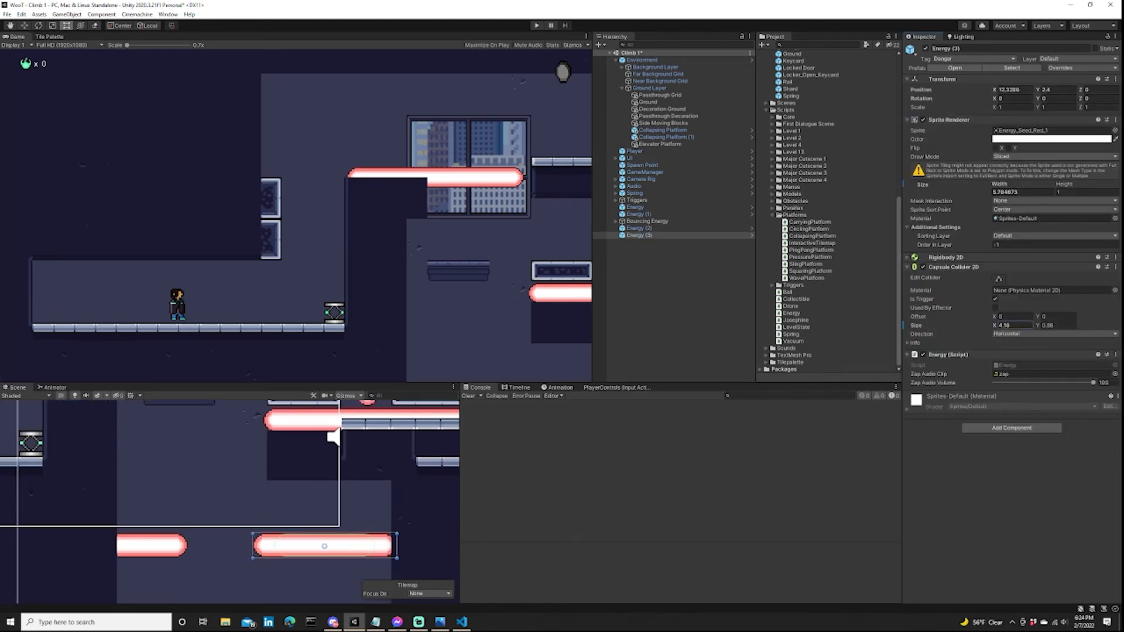
pyautogui.moveTo(1006, 326); pyautogui.dragTo(1024, 326)
pyautogui.scroll(-1, 348, 511)
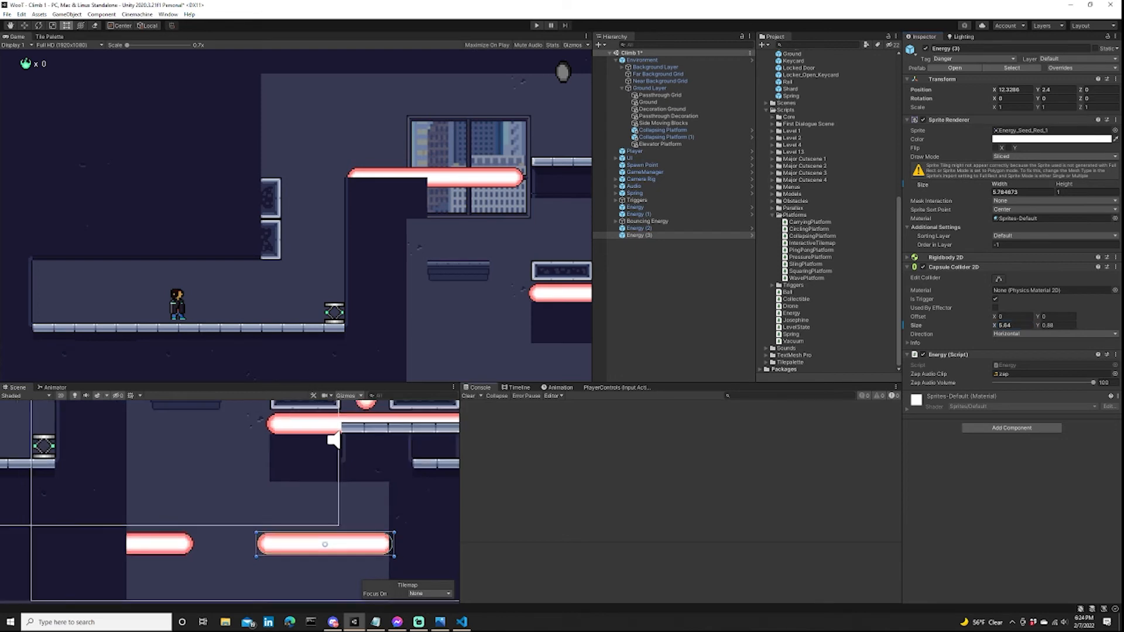
# Add an Energy Switch prefab to the shaft, just above the gap between the two lower lasers.
pyautogui.click(673, 305)
pyautogui.scroll(6, 831, 234)
pyautogui.moveTo(806, 155); pyautogui.dragTo(248, 509)
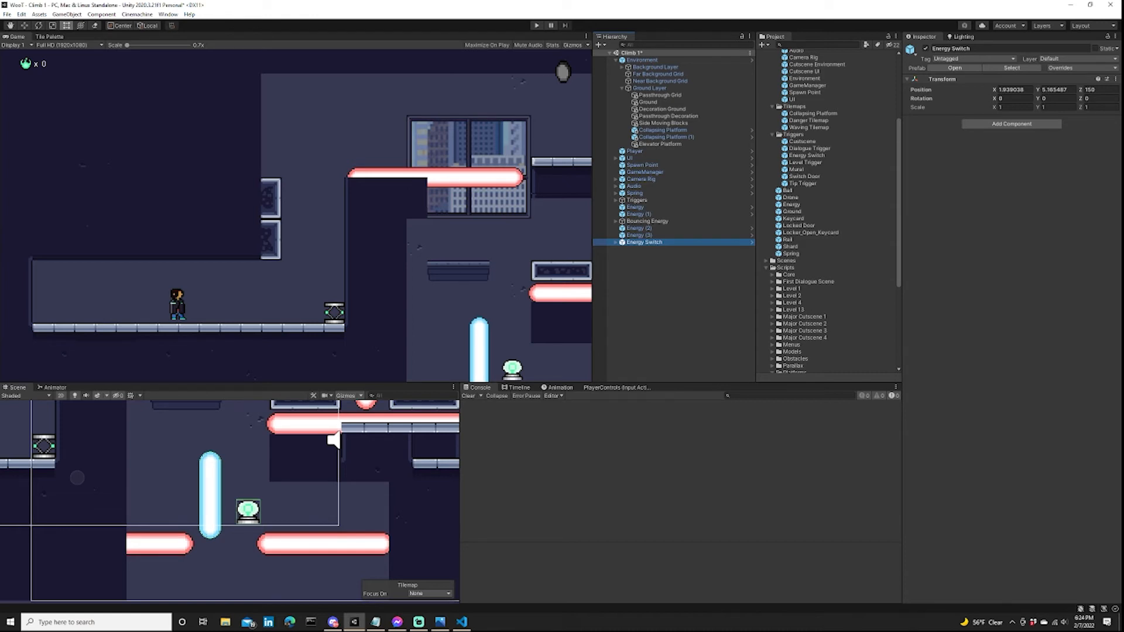
# Examine the energy switch and its blue beam in relation to the laser gap and the surrounding shaft and platforms.
pyautogui.scroll(-4, 375, 501)
pyautogui.moveTo(375, 501); pyautogui.dragTo(339, 544, button='middle')
pyautogui.scroll(-4, 396, 533)
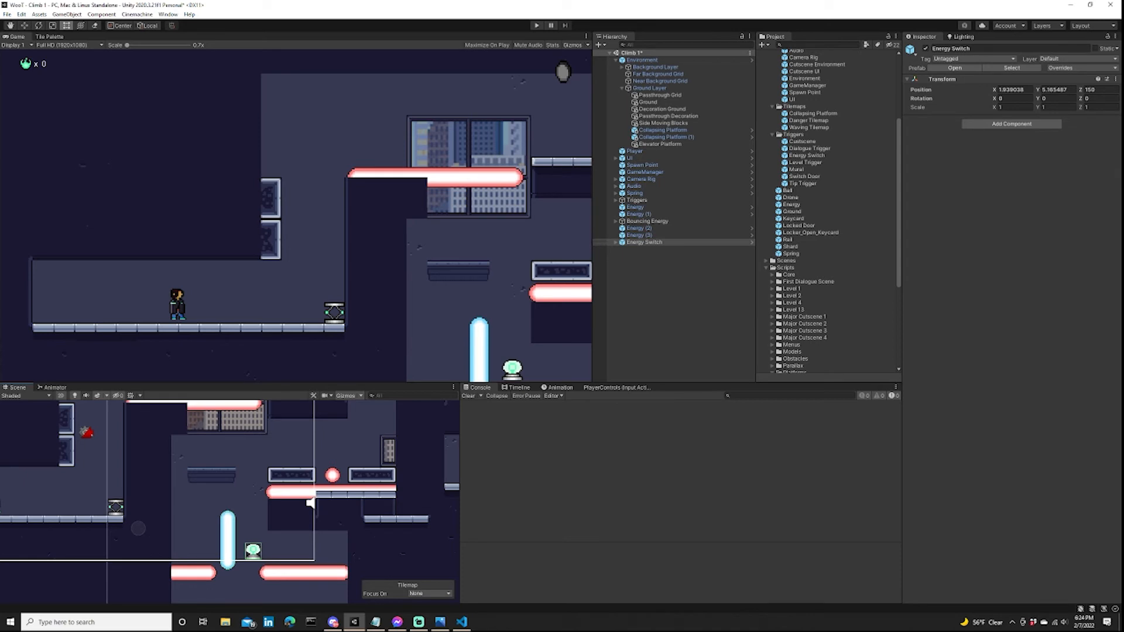
pyautogui.scroll(-2, 253, 497)
pyautogui.moveTo(253, 498); pyautogui.dragTo(310, 458, button='middle')
pyautogui.scroll(7, 396, 499)
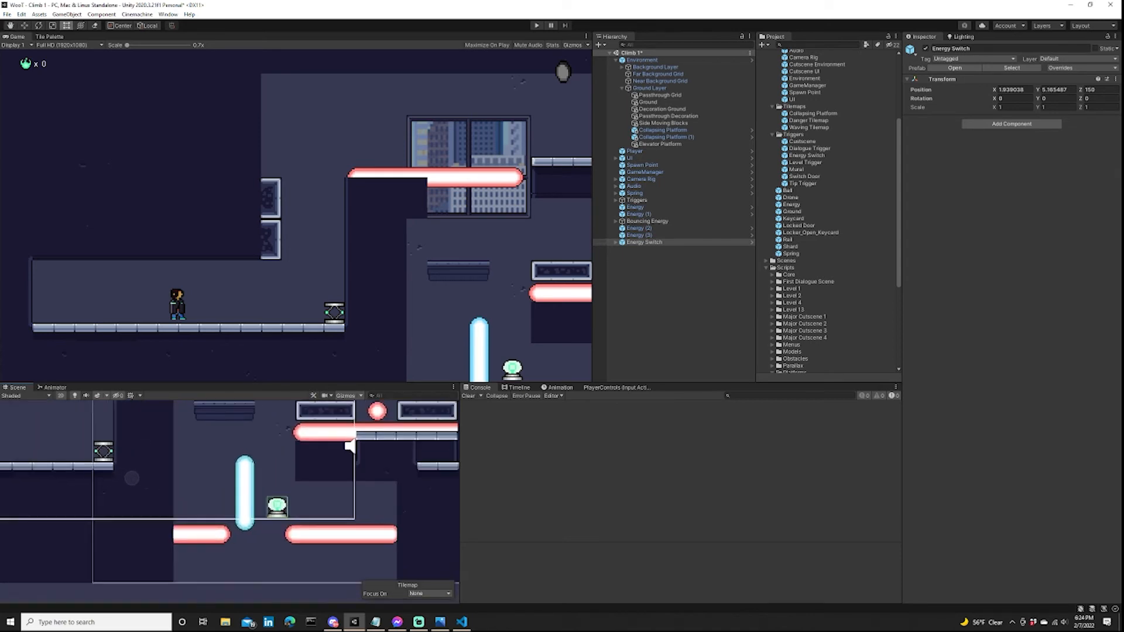
pyautogui.scroll(3, 162, 546)
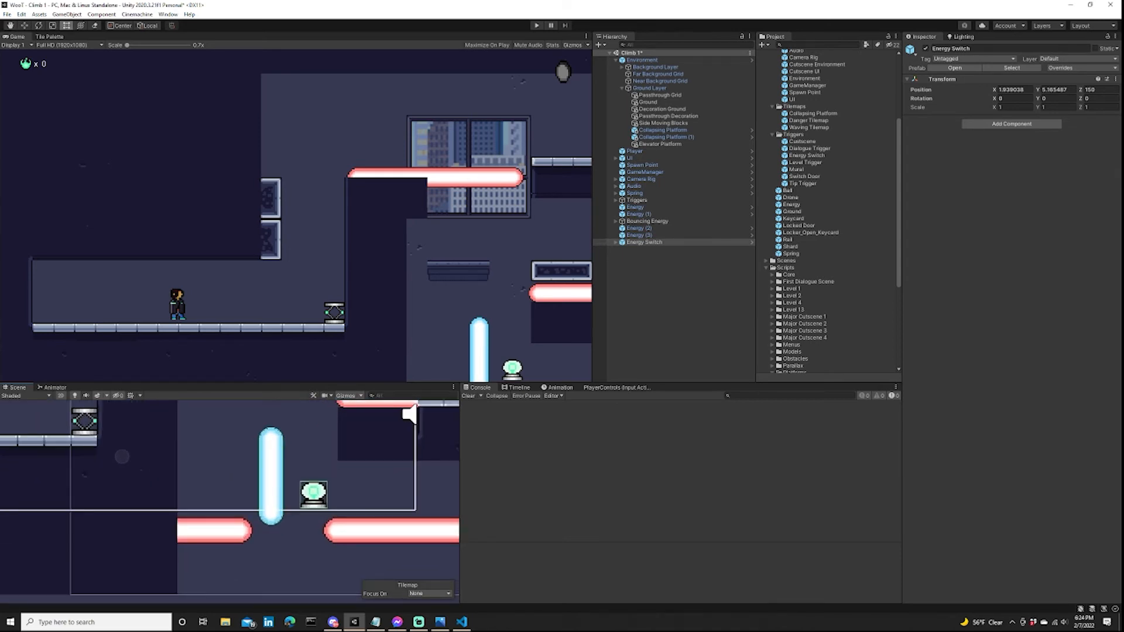
pyautogui.scroll(-6, 334, 493)
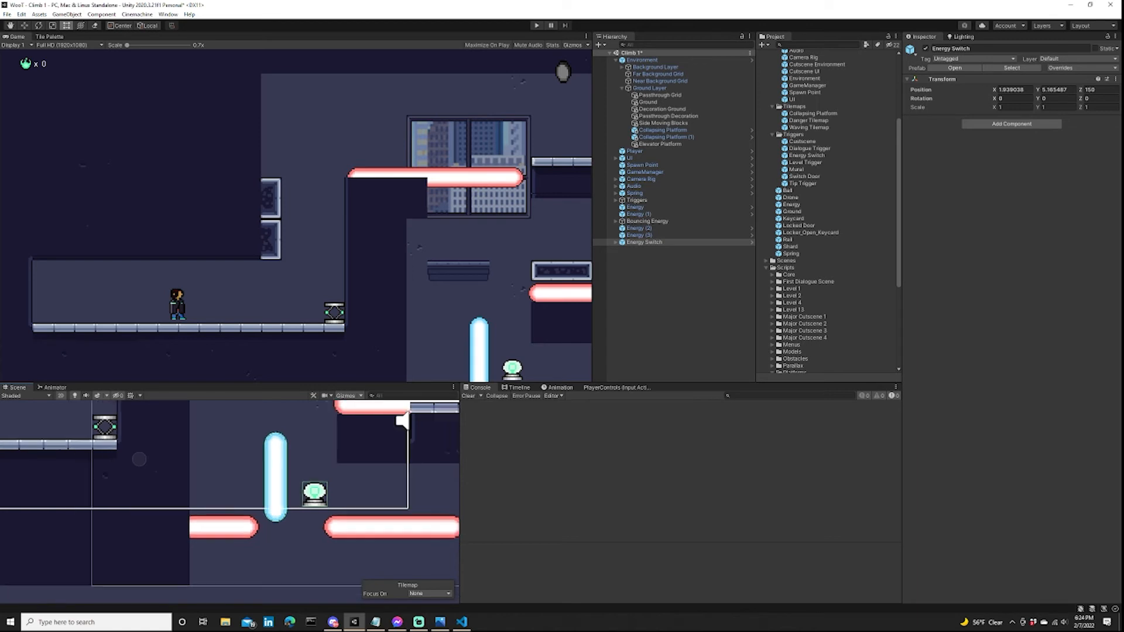
pyautogui.moveTo(335, 493); pyautogui.dragTo(334, 523, button='middle')
pyautogui.scroll(-2, 334, 523)
pyautogui.scroll(-2, 371, 483)
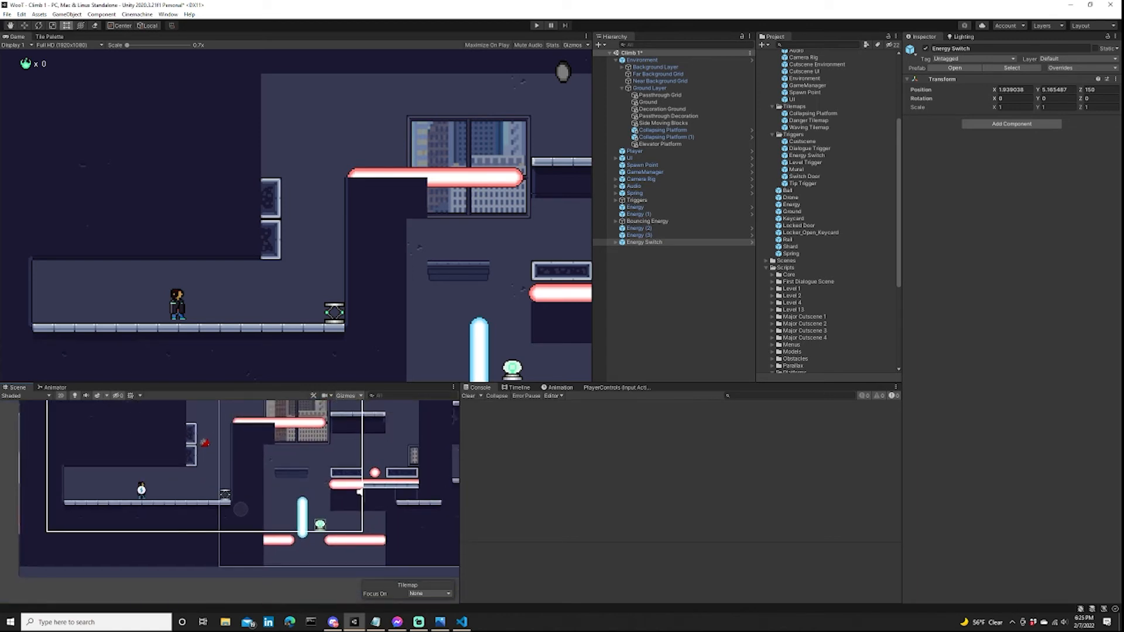
pyautogui.scroll(8, 322, 521)
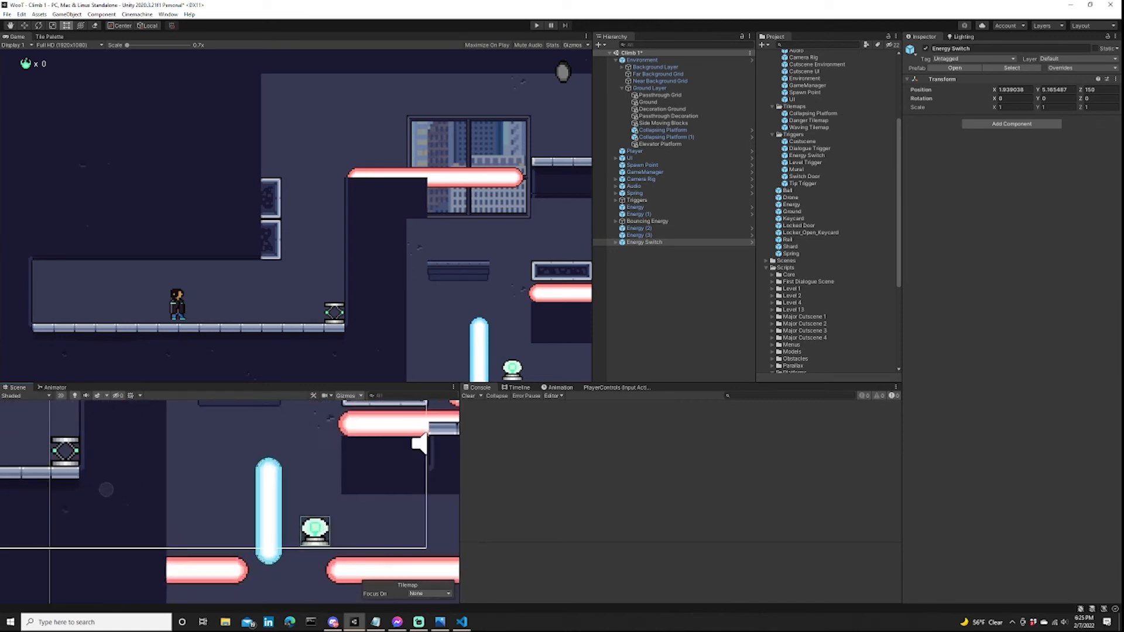
pyautogui.scroll(-3, 95, 527)
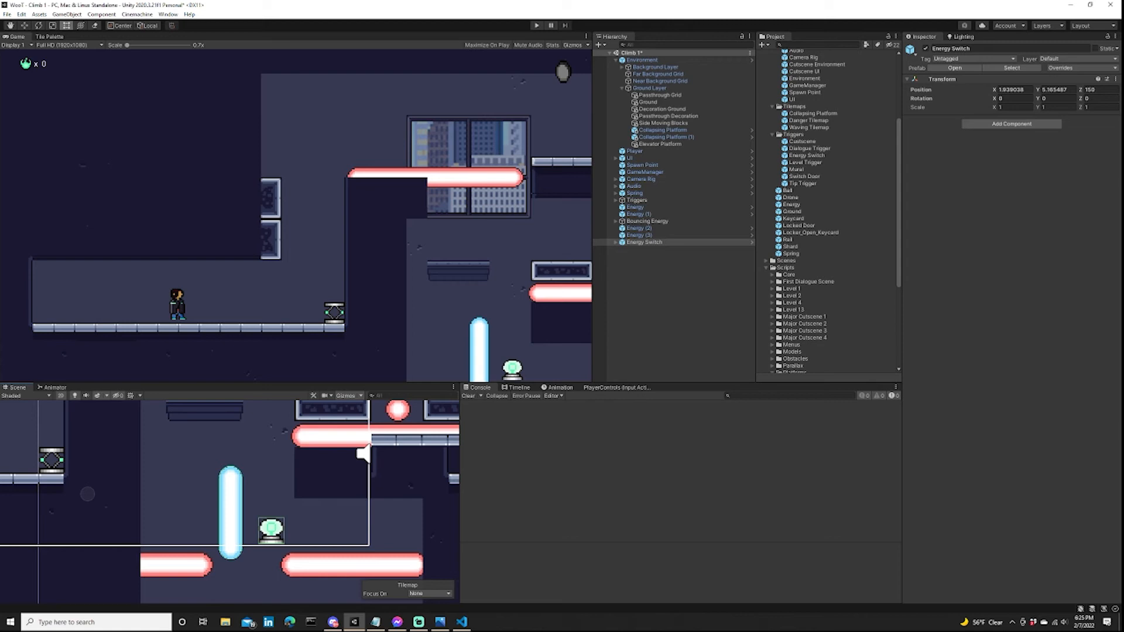
pyautogui.scroll(-2, 244, 519)
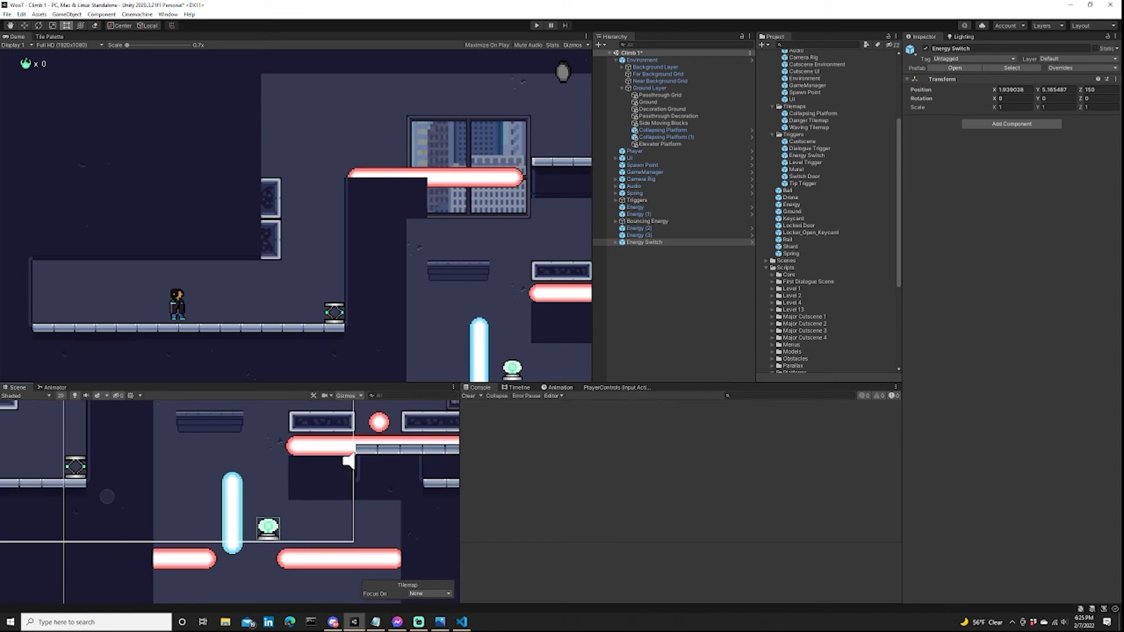
# Rotate the energy switch's Switch object 90 degrees about Z and mount it on the shaft's right wall at about X 12.55, Y -1.02.
pyautogui.click(616, 243)
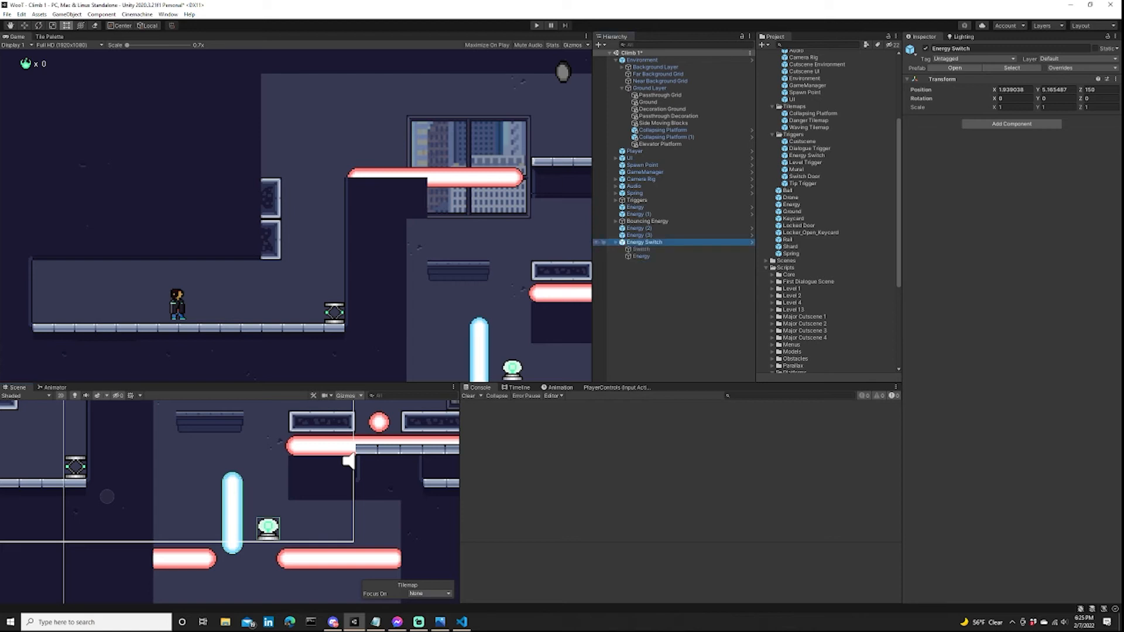
pyautogui.click(641, 249)
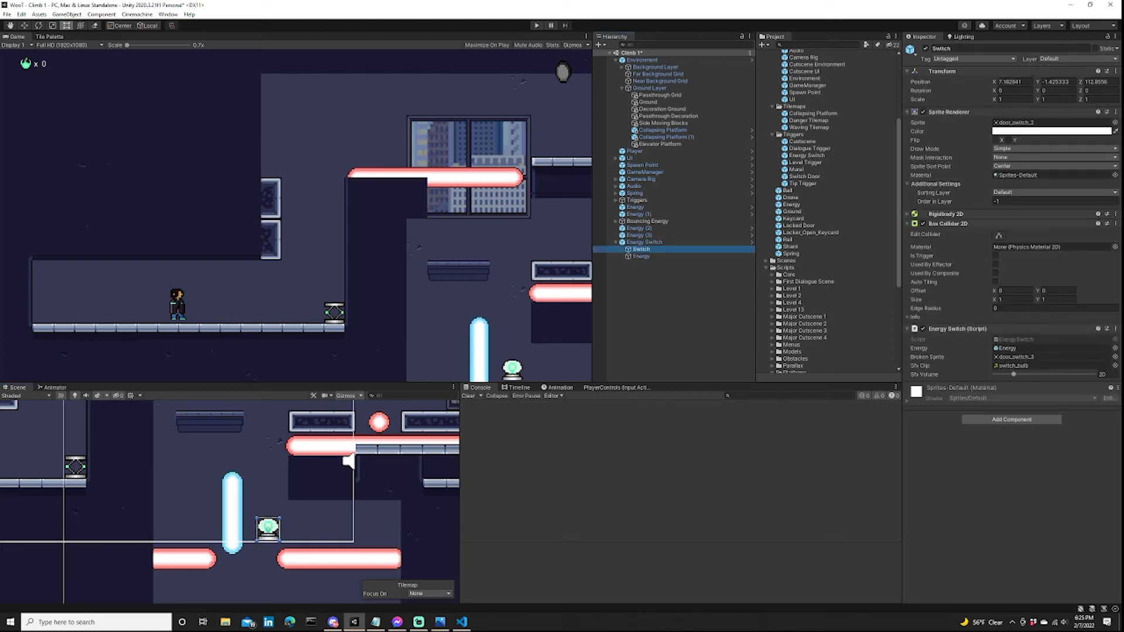
pyautogui.press('w')
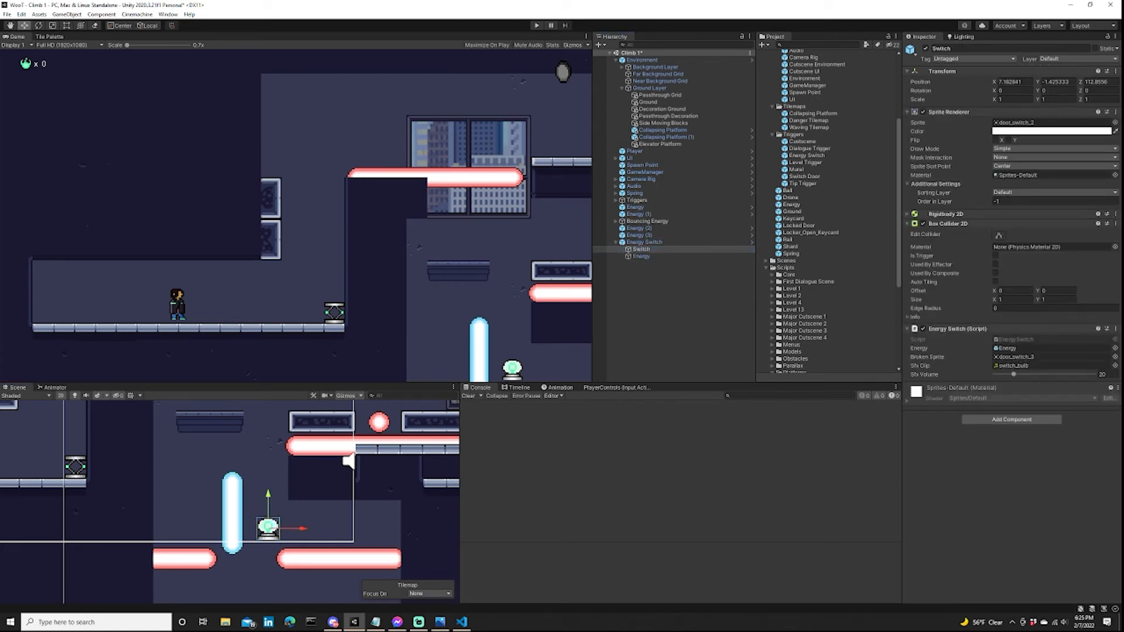
pyautogui.moveTo(293, 528); pyautogui.dragTo(416, 528)
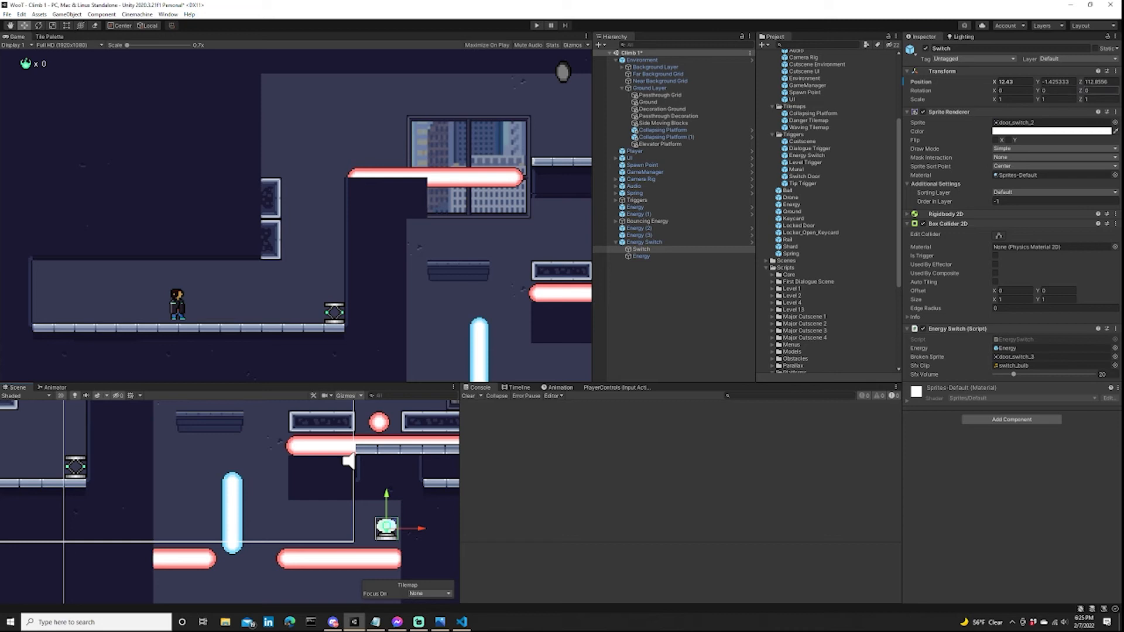
pyautogui.click(1100, 91)
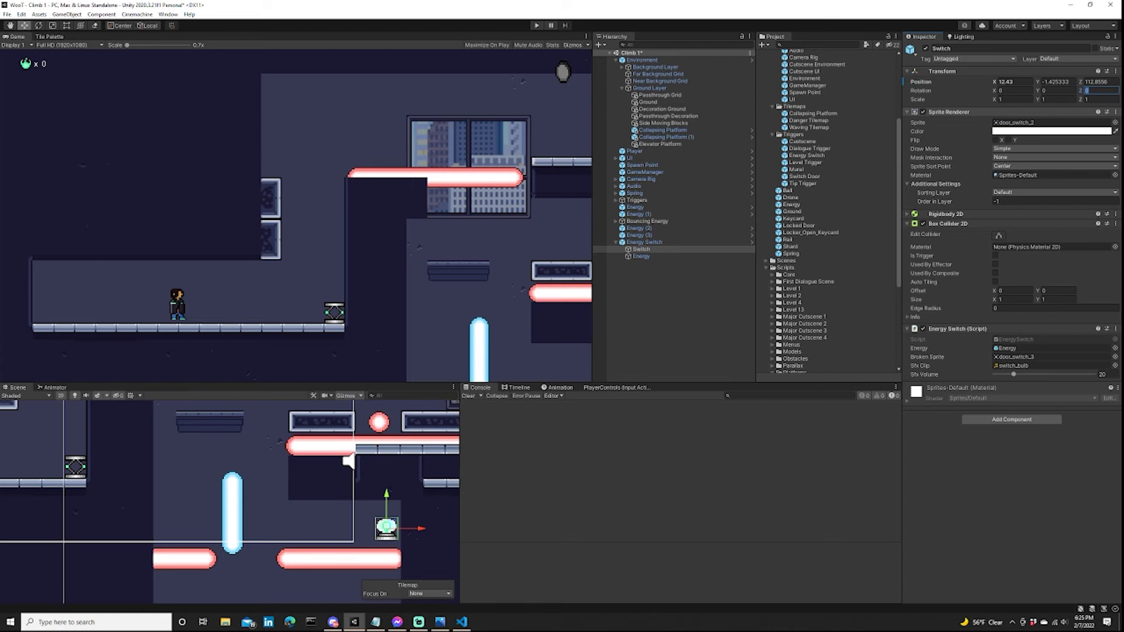
pyautogui.write('90')
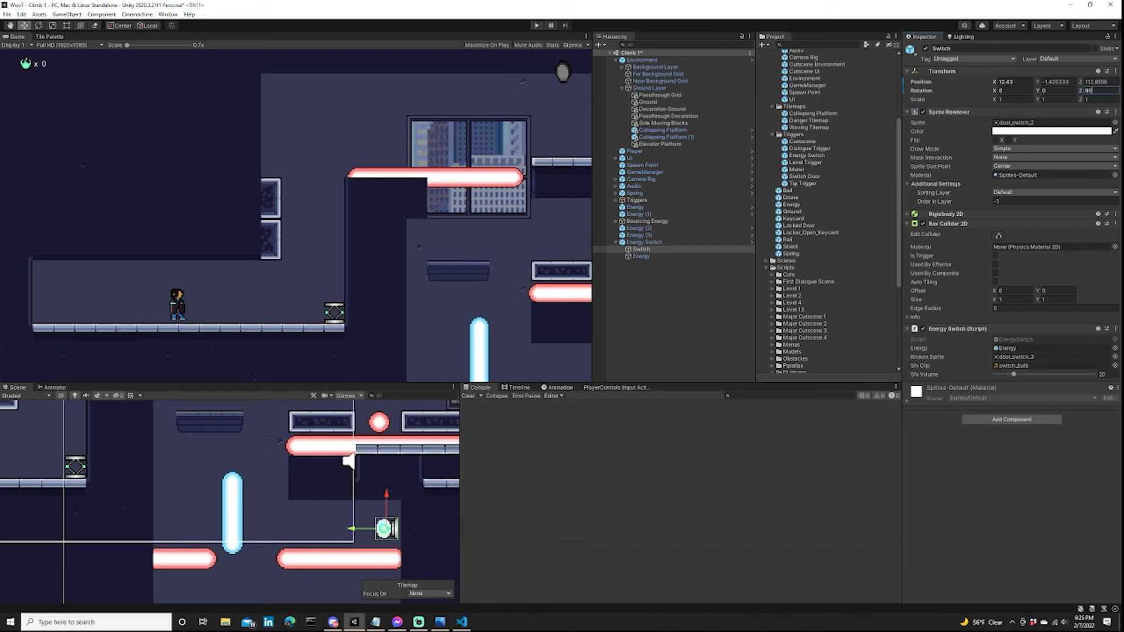
pyautogui.scroll(3, 395, 521)
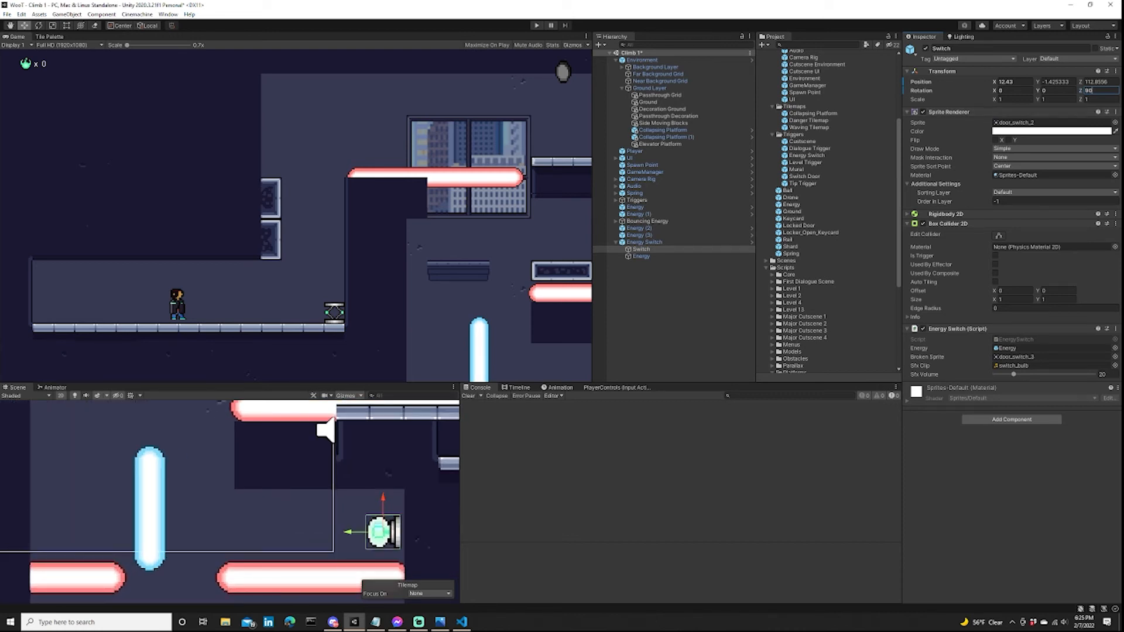
pyautogui.moveTo(350, 532); pyautogui.dragTo(386, 490)
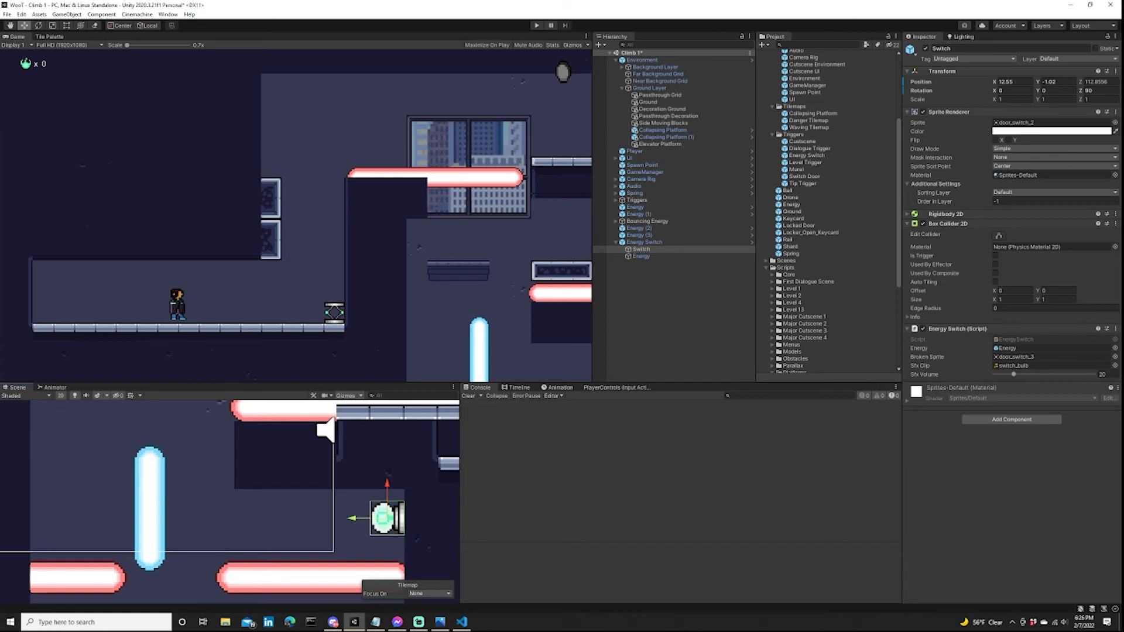
# Rotate the energy switch's blue Energy beam 90 degrees about Z and move it into the gap between the two lower red lasers.
pyautogui.scroll(-1, 195, 496)
pyautogui.scroll(-1, 235, 514)
pyautogui.moveTo(236, 514); pyautogui.dragTo(267, 486, button='middle')
pyautogui.click(641, 257)
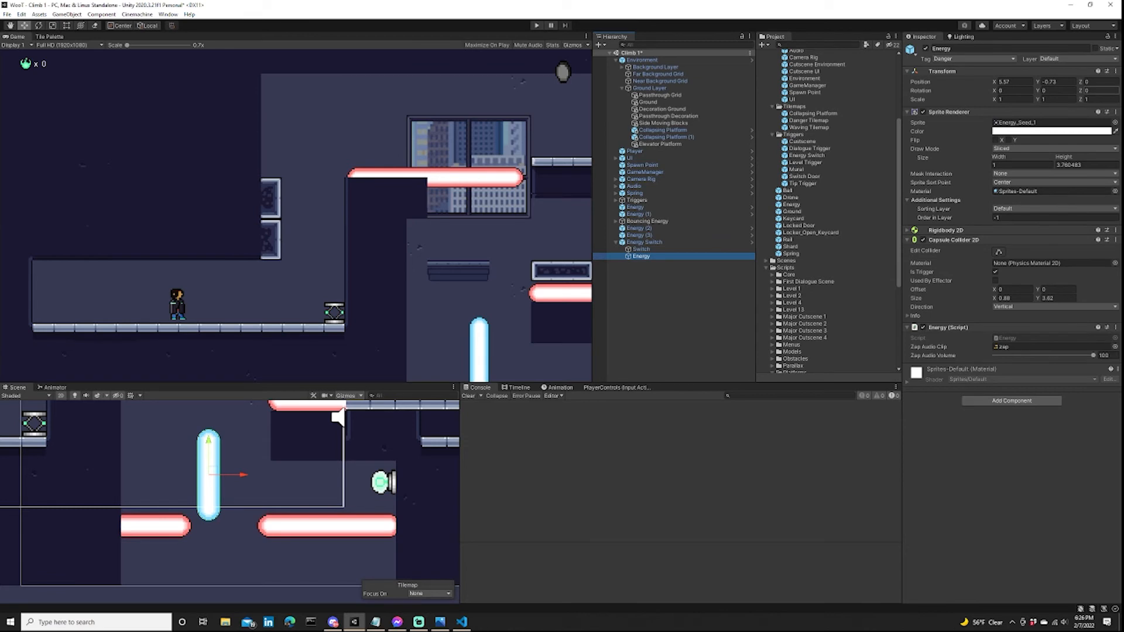
pyautogui.click(1101, 91)
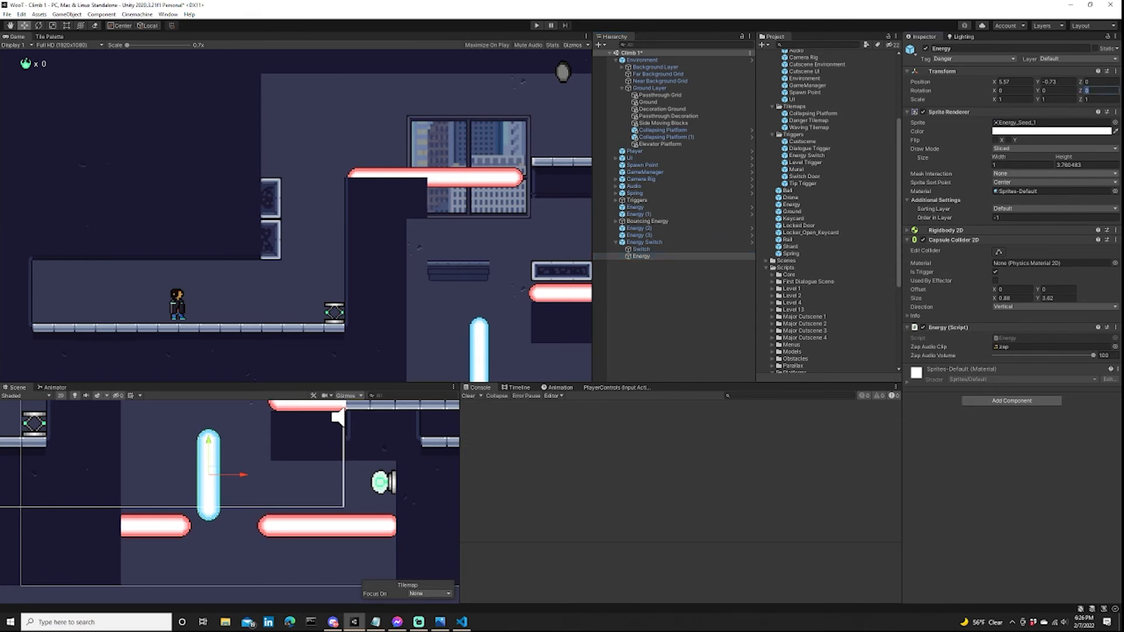
pyautogui.write('90')
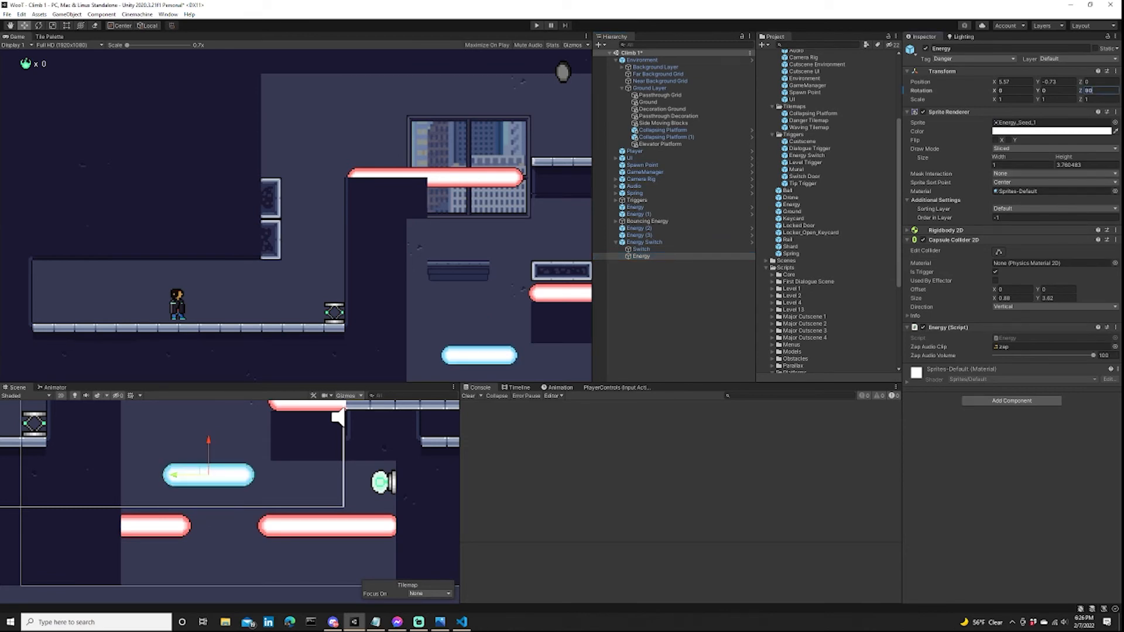
pyautogui.moveTo(174, 475); pyautogui.dragTo(224, 505)
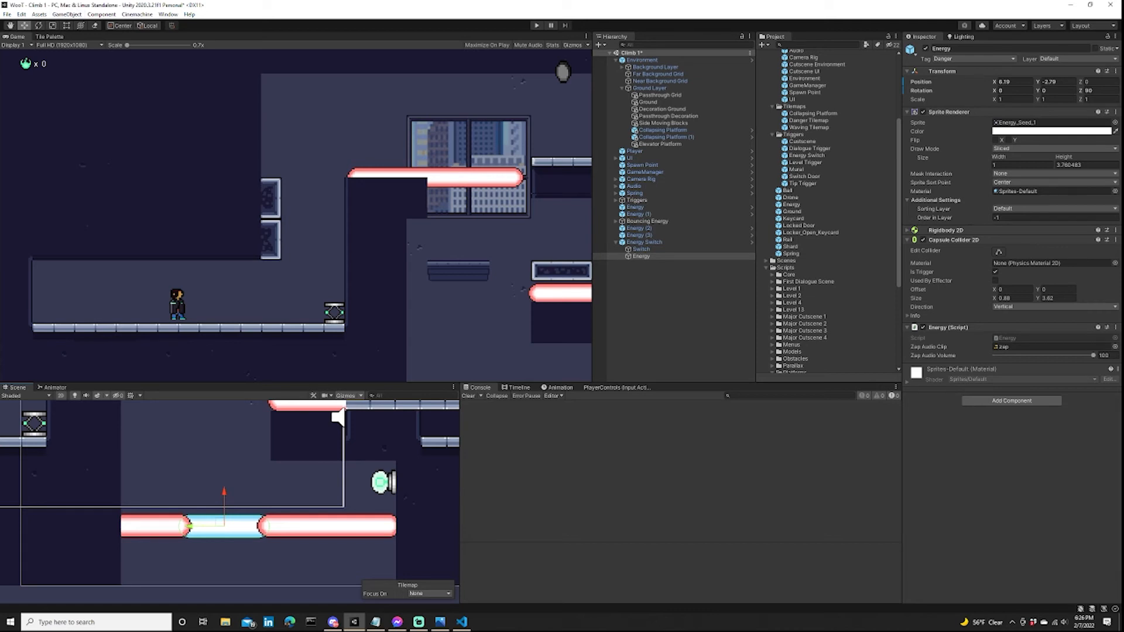
# Shorten the blue beam to a height of about 2.62 so it fits the laser gap, and set its capsule collider's Y size to 2.47.
pyautogui.press('t')
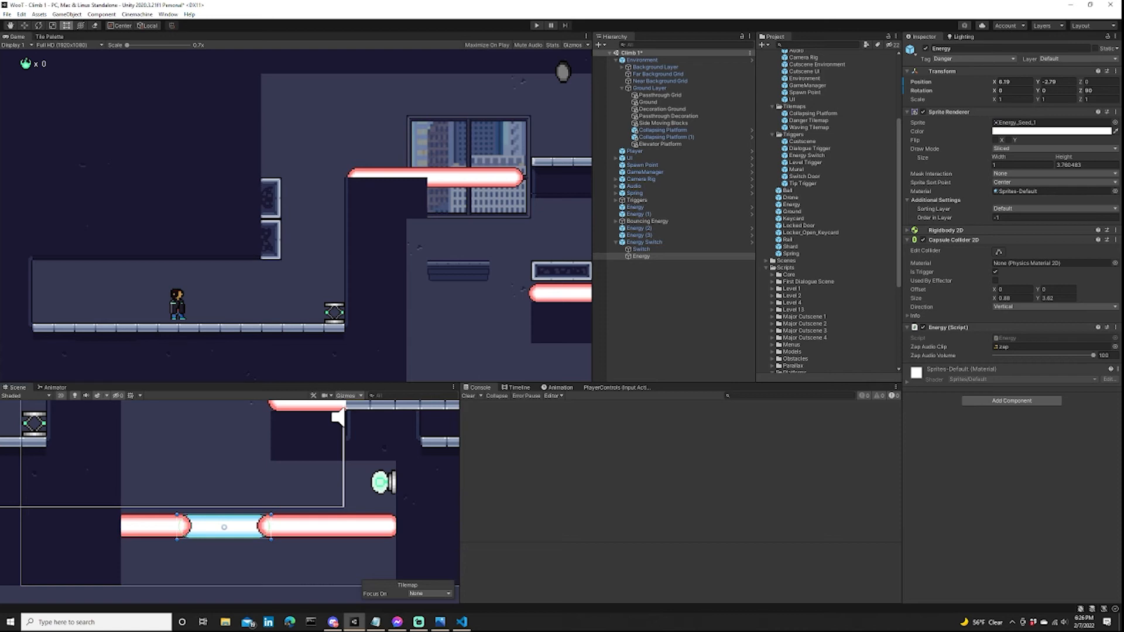
pyautogui.moveTo(271, 527); pyautogui.dragTo(225, 527)
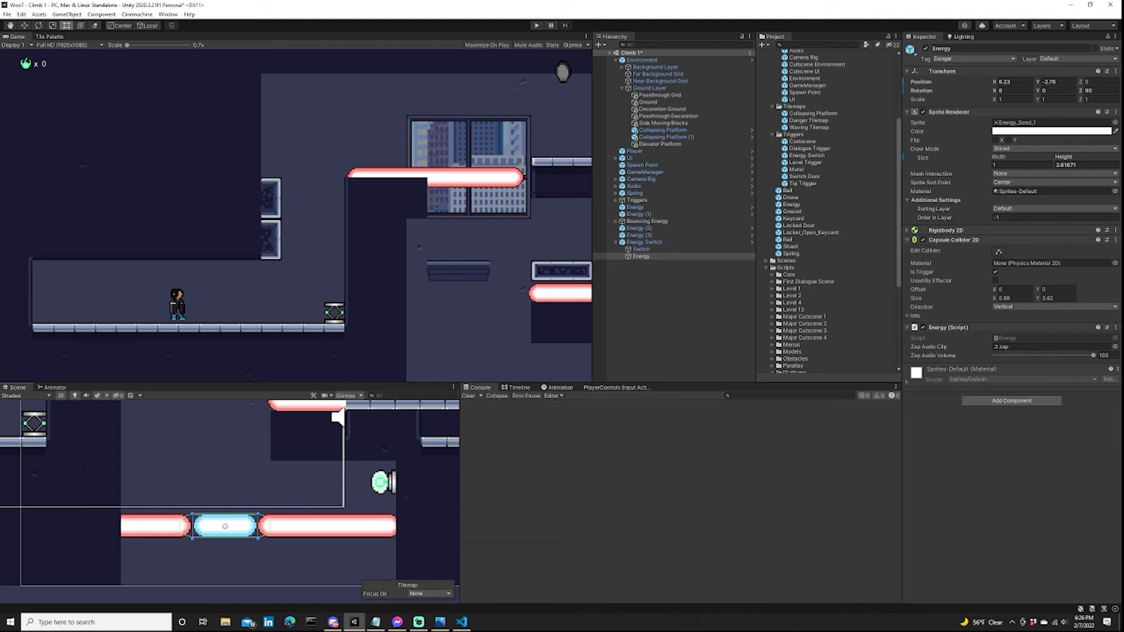
pyautogui.click(1057, 298)
pyautogui.moveTo(1034, 298); pyautogui.dragTo(1025, 298)
pyautogui.scroll(-4, 284, 512)
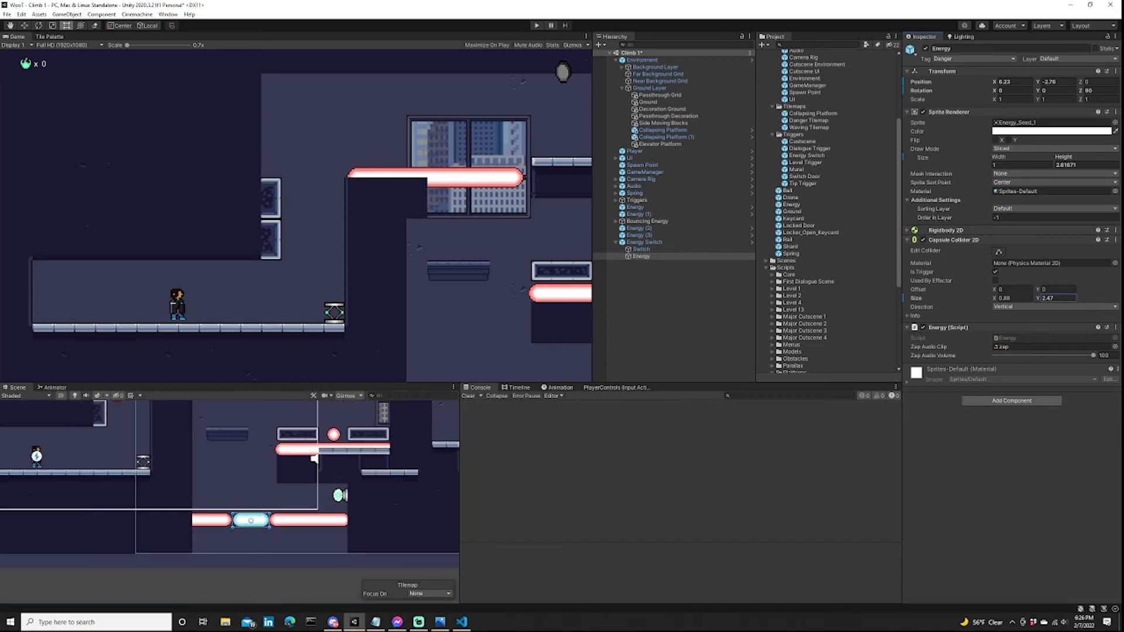
pyautogui.scroll(-2, 368, 520)
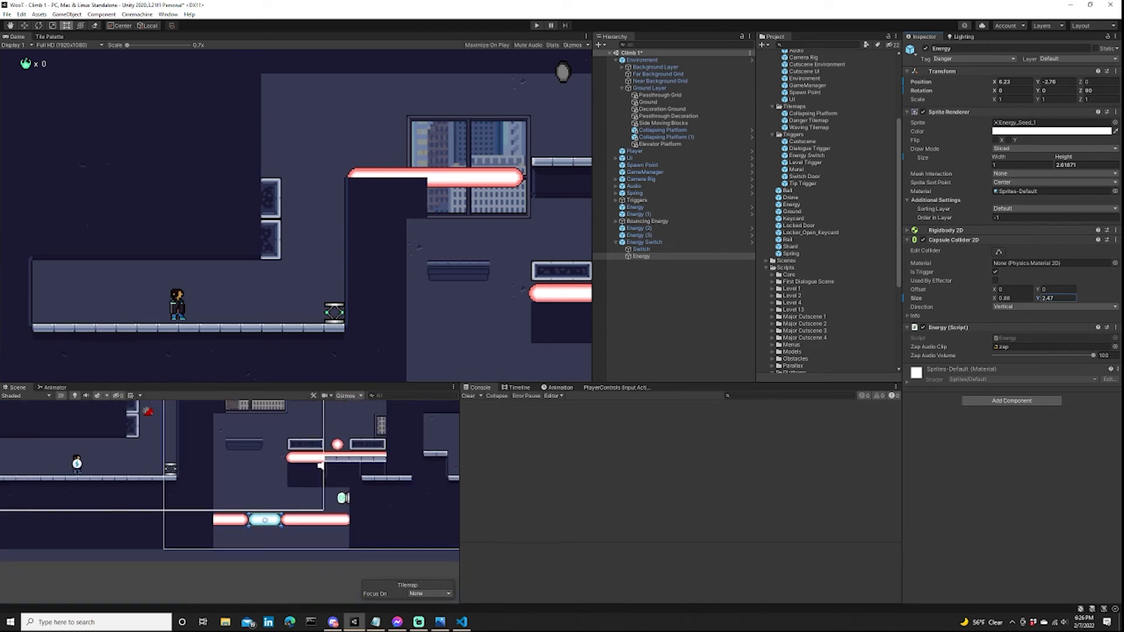
pyautogui.moveTo(320, 466); pyautogui.dragTo(325, 480, button='middle')
pyautogui.click(326, 479)
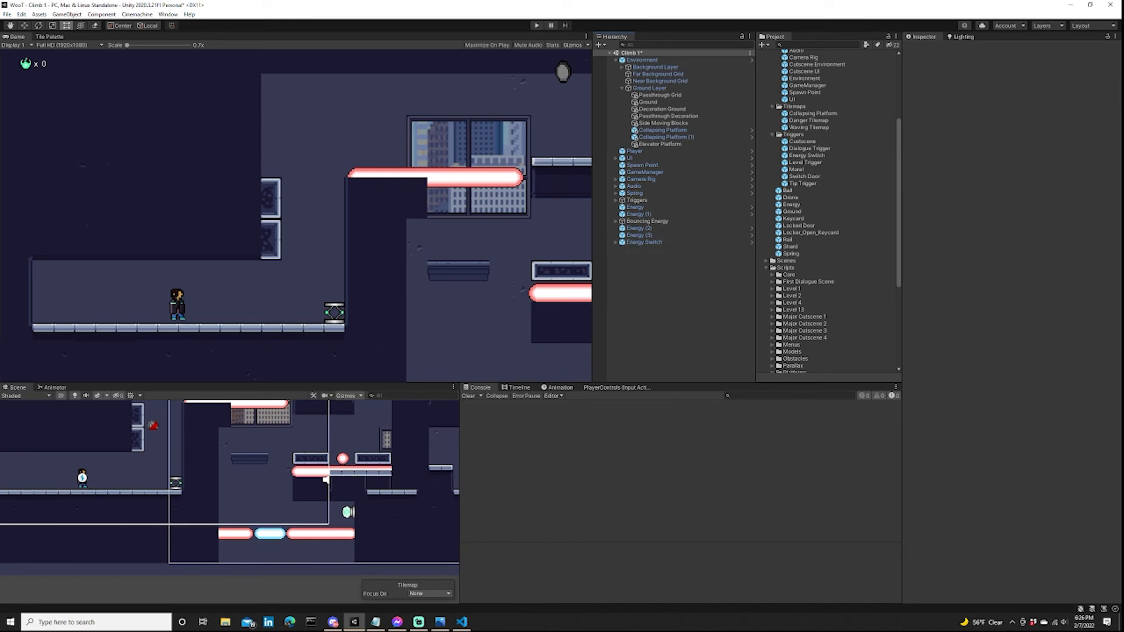
pyautogui.scroll(-5, 273, 513)
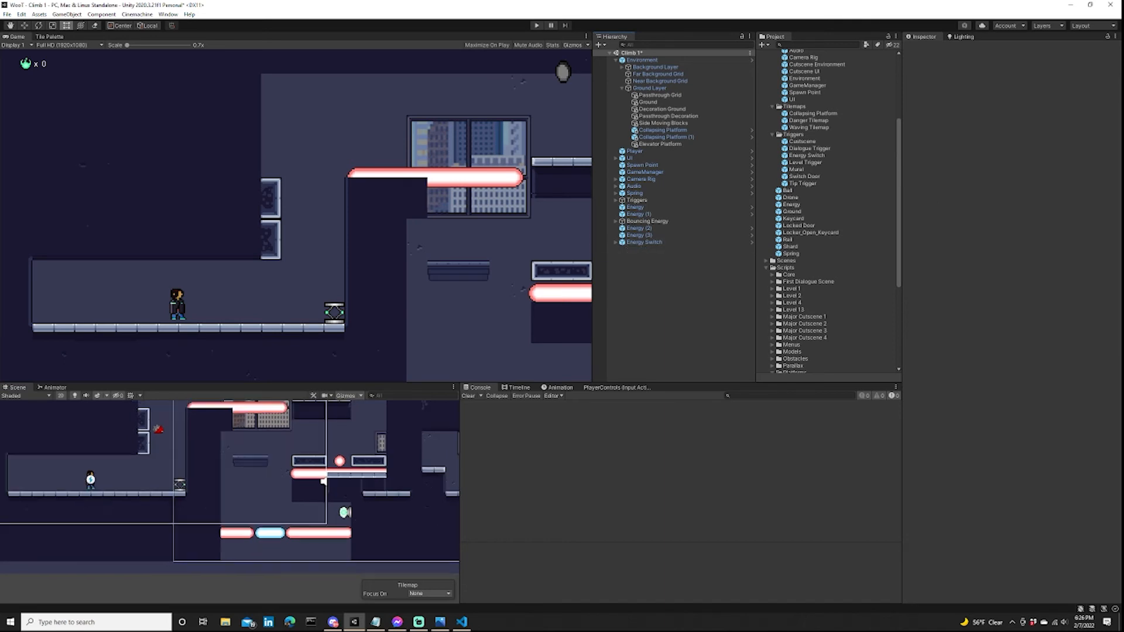
pyautogui.scroll(9, 273, 510)
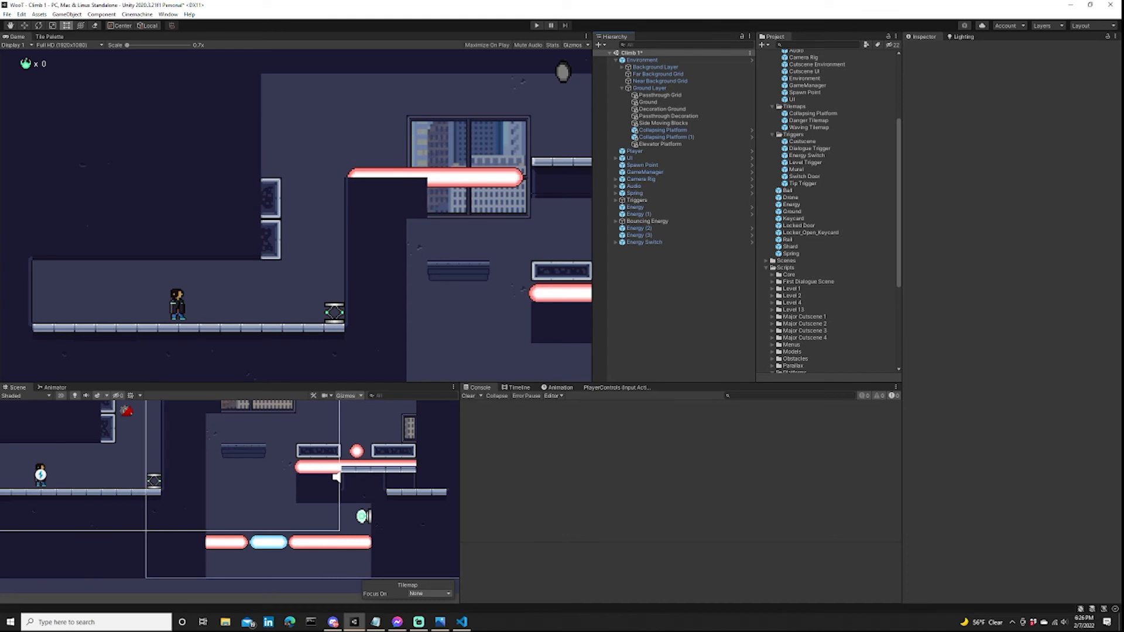
# Playtest the level, taking the player up by the spring, over the upper laser to the ledge and back down onto the elevator platform.
pyautogui.hotkey('ctrl', 'p')
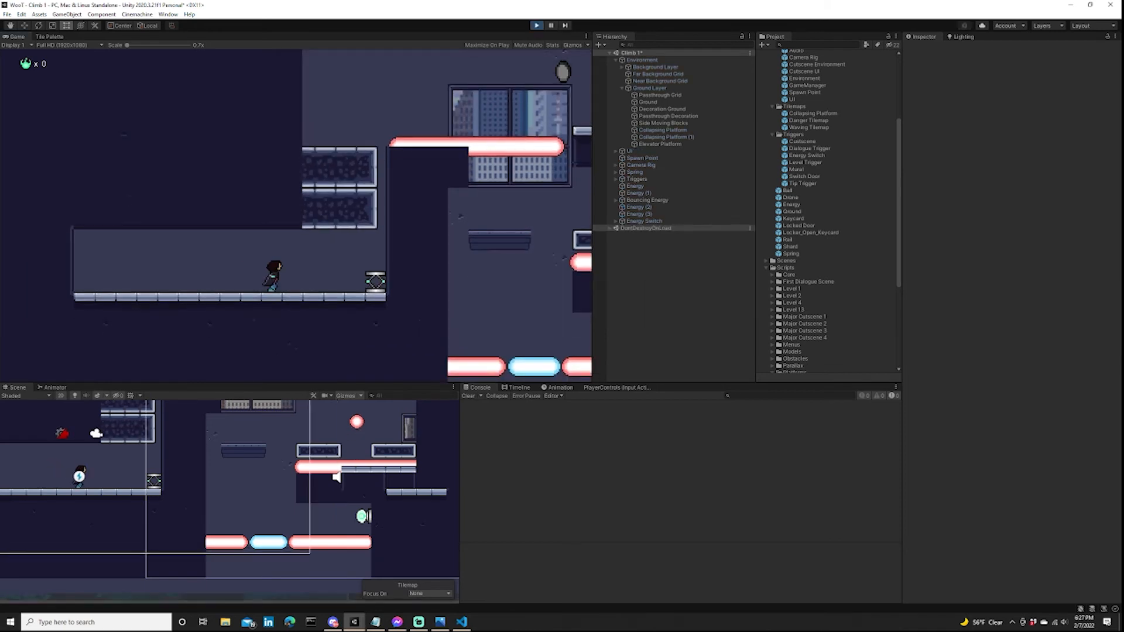
pyautogui.press('space')
pyautogui.press('d')
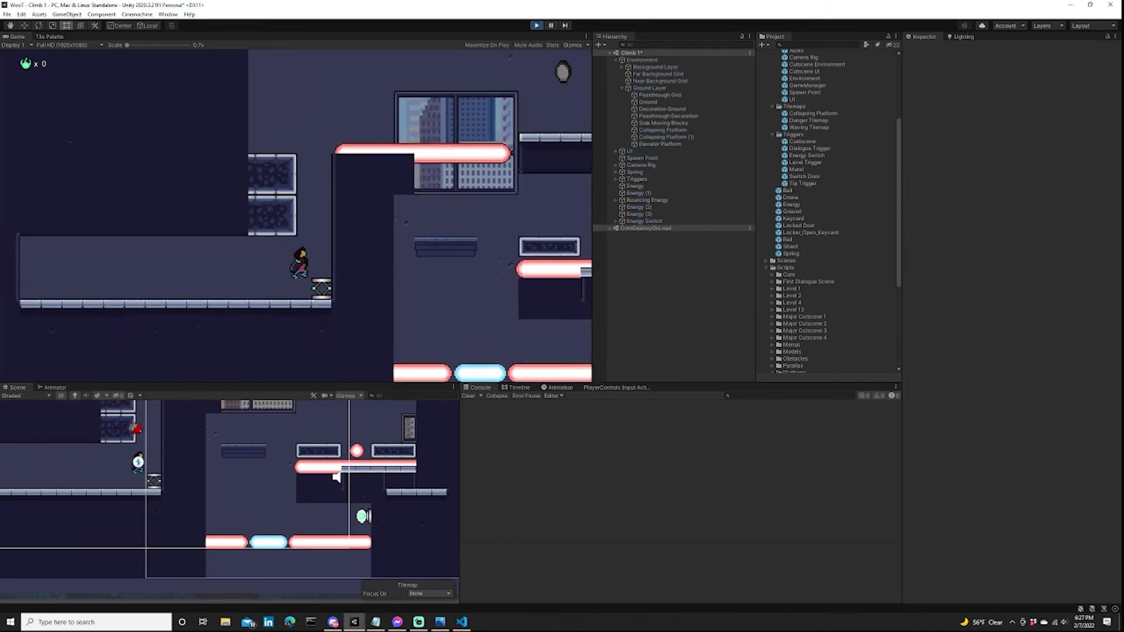
pyautogui.press('space')
pyautogui.press('d')
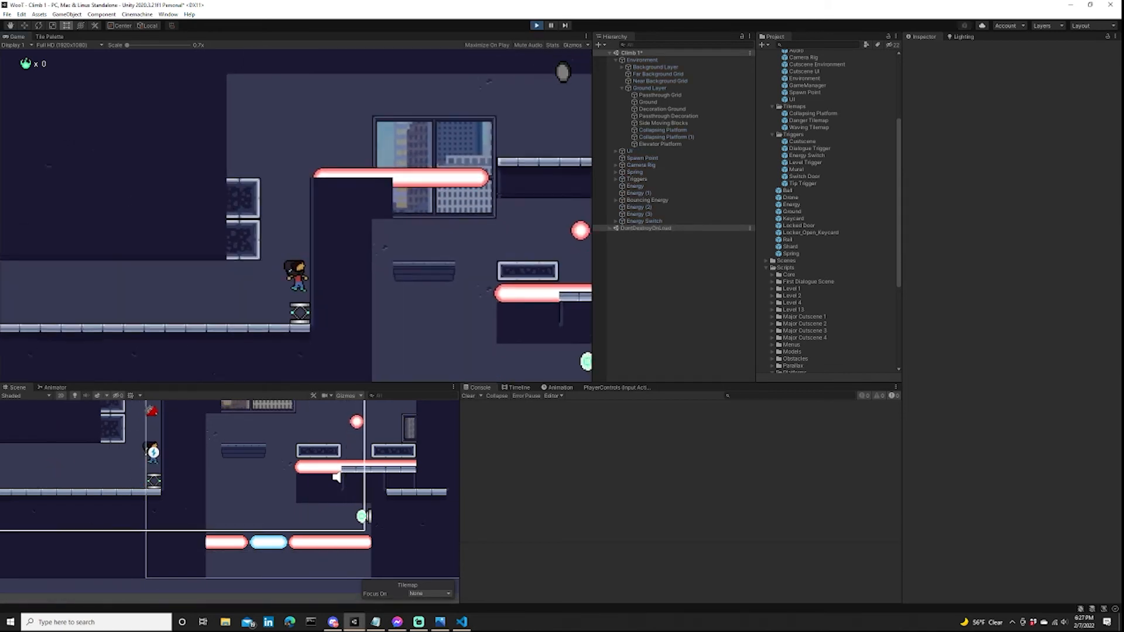
pyautogui.press('a')
pyautogui.press('d')
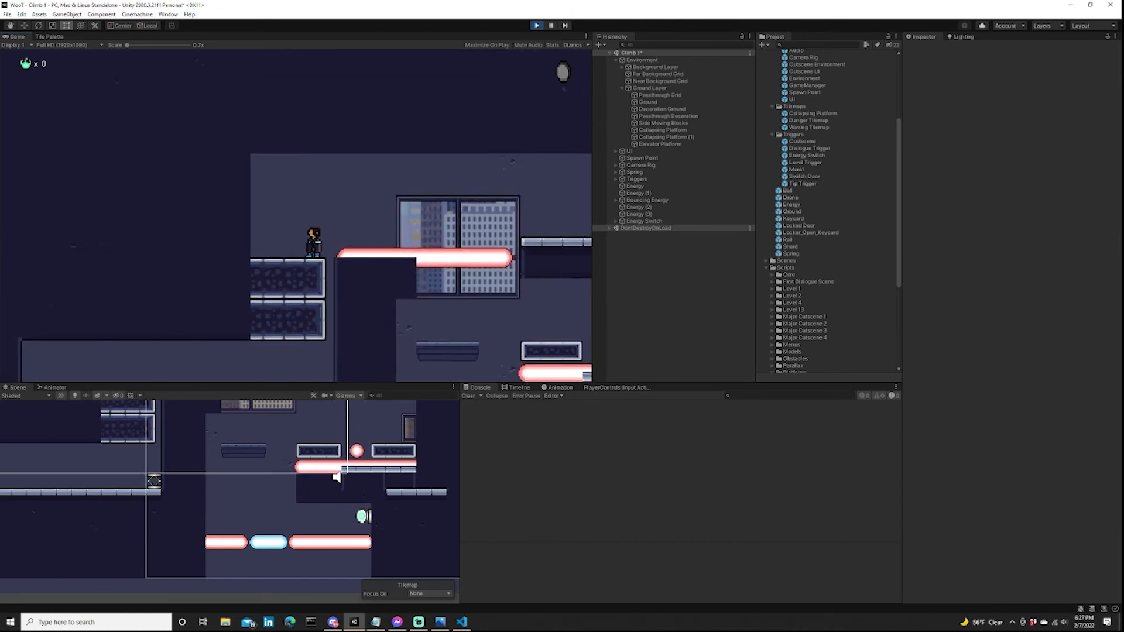
pyautogui.press('d')
pyautogui.press('space')
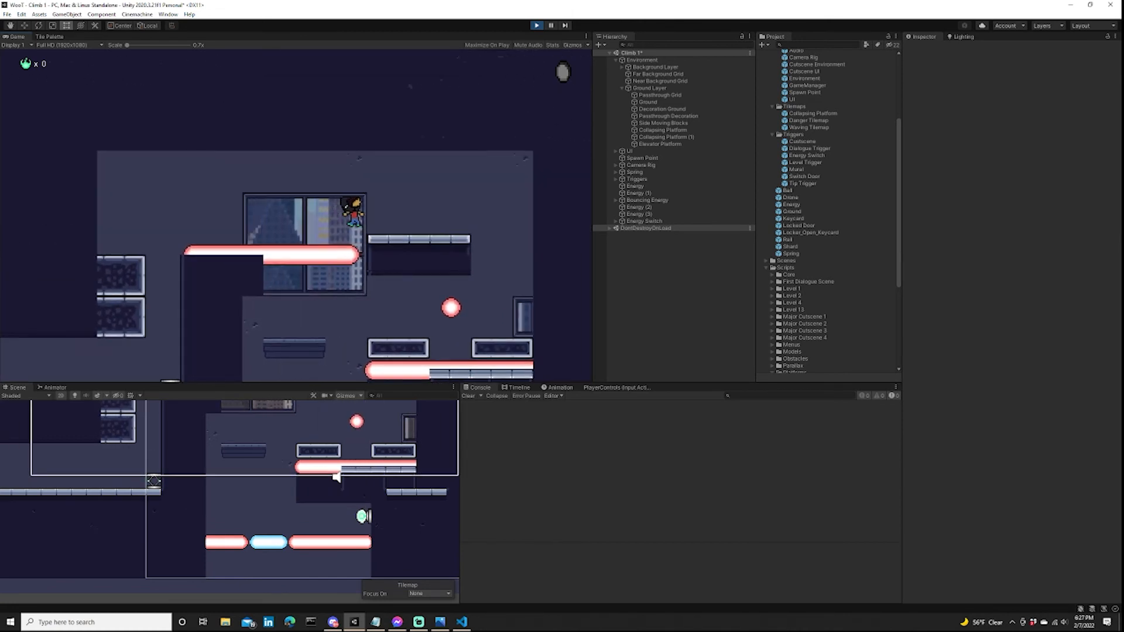
pyautogui.press('d')
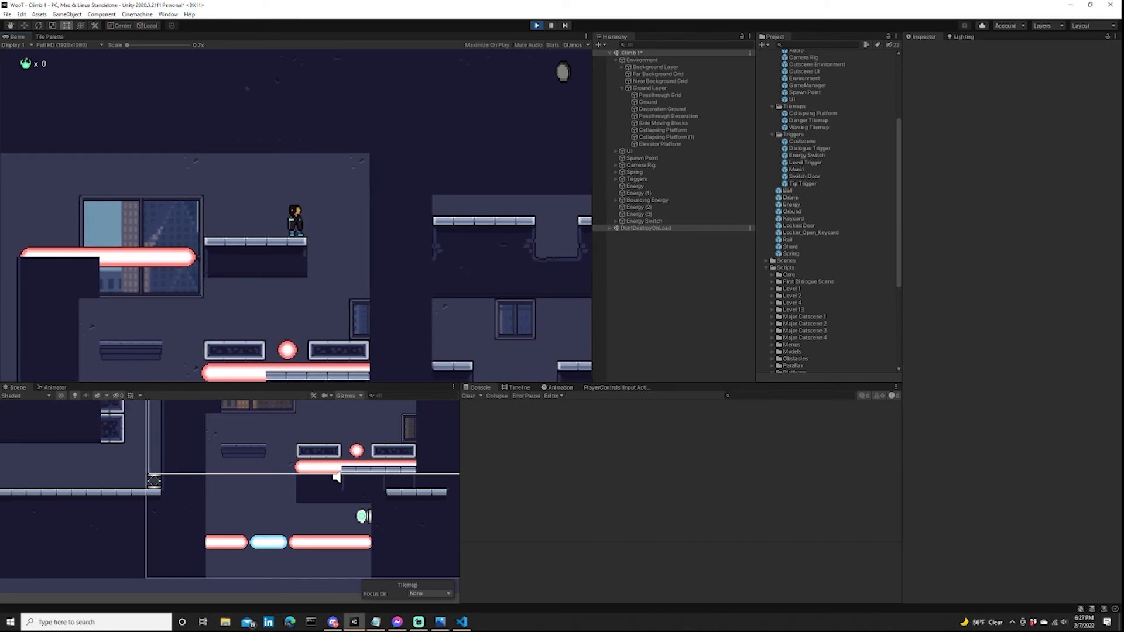
pyautogui.press('a')
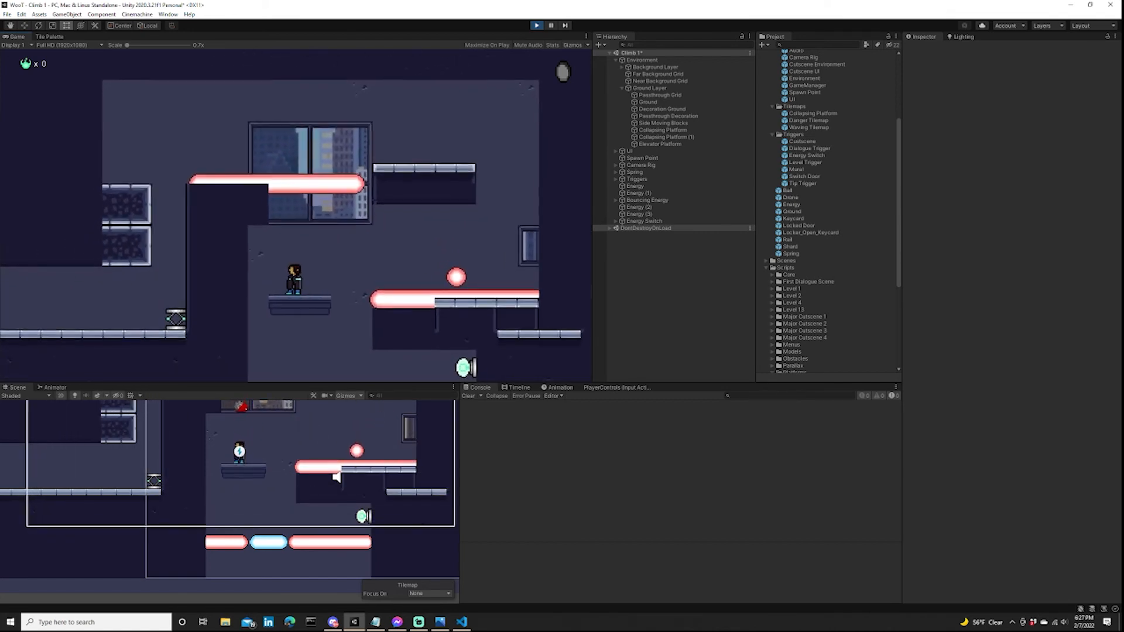
# Ride the elevator down, shoot the wall-mounted energy switch, pass through the gap between the lower lasers, and end the playtest.
pyautogui.press('space')
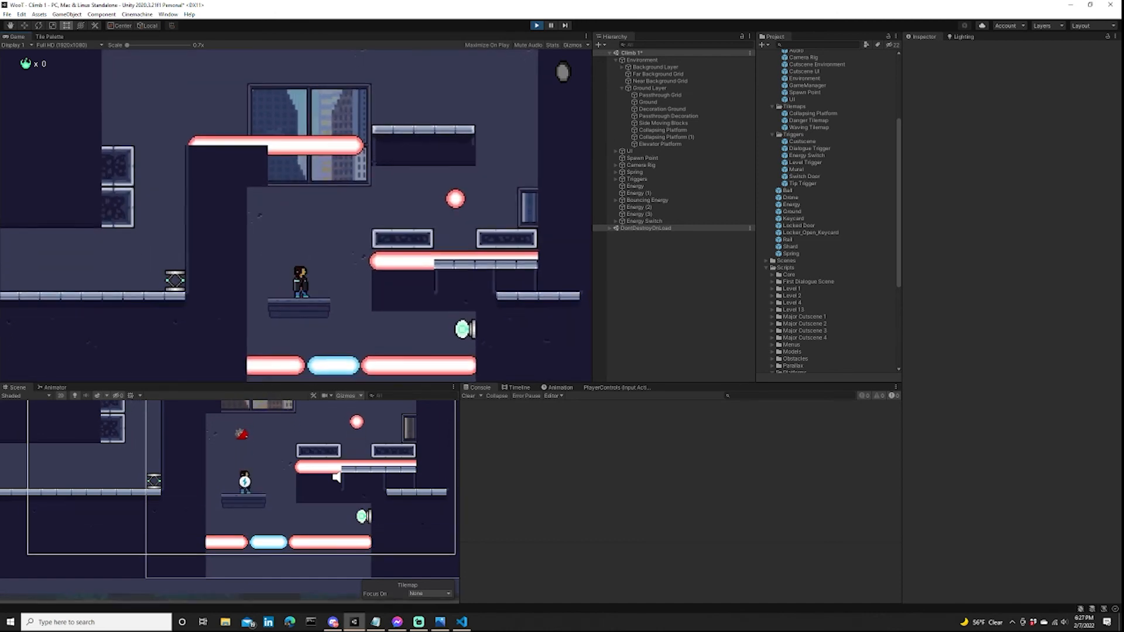
pyautogui.press('d')
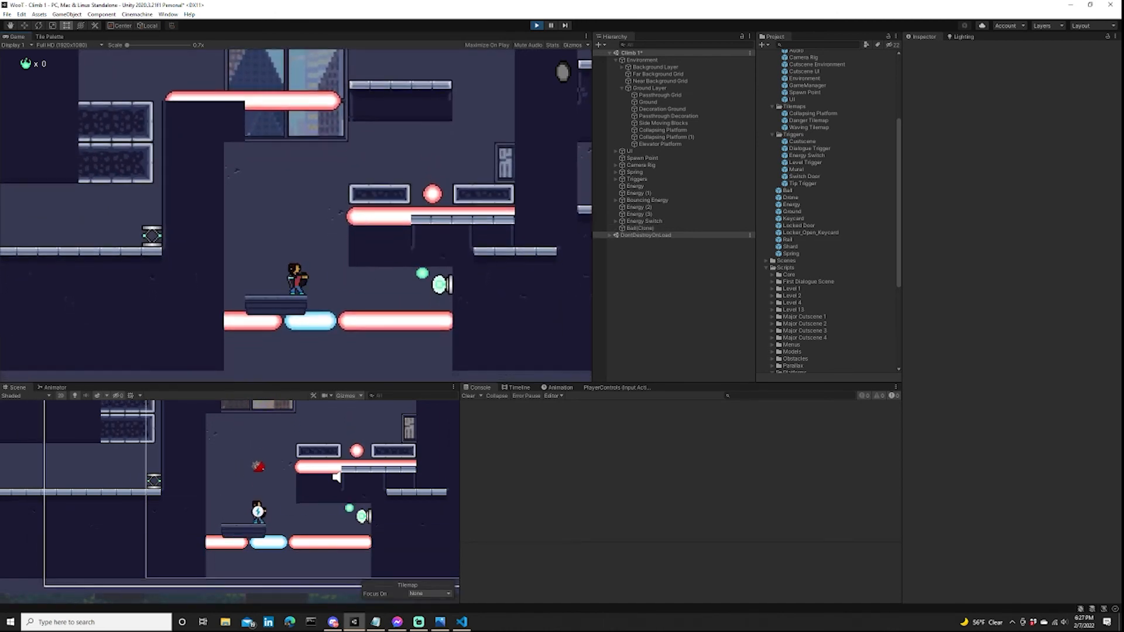
pyautogui.press('d')
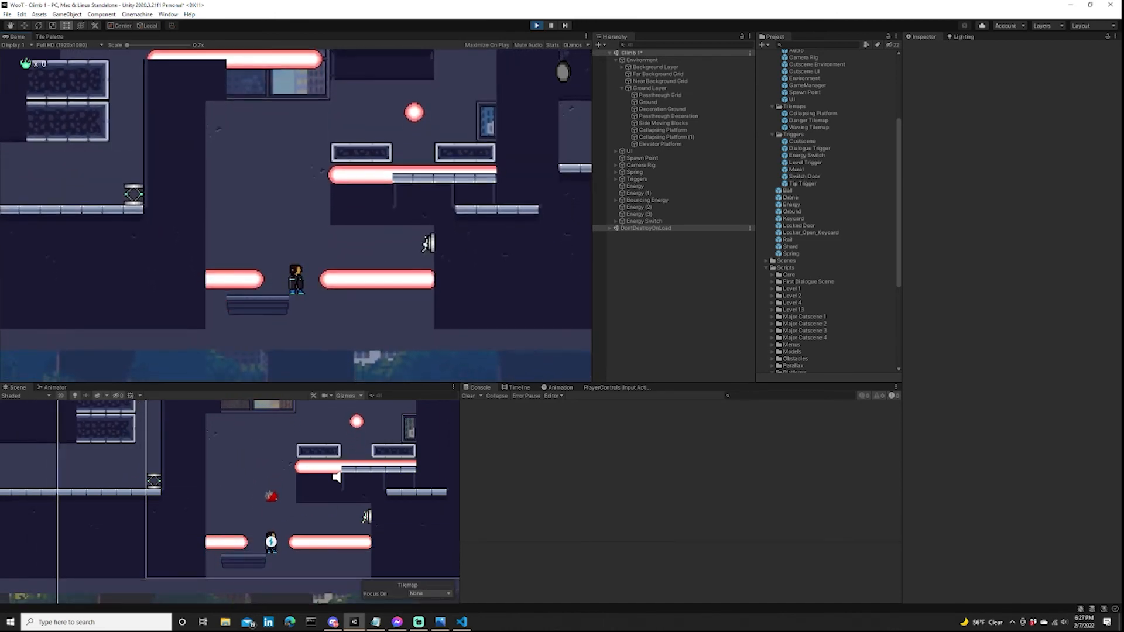
pyautogui.press('d')
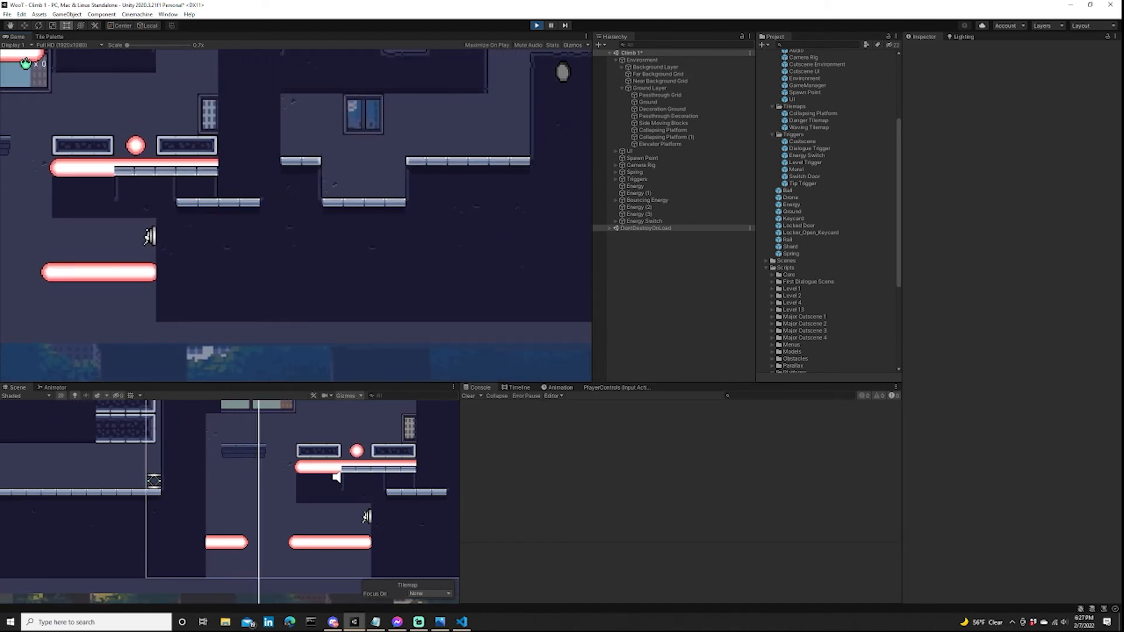
pyautogui.hotkey('ctrl', 'p')
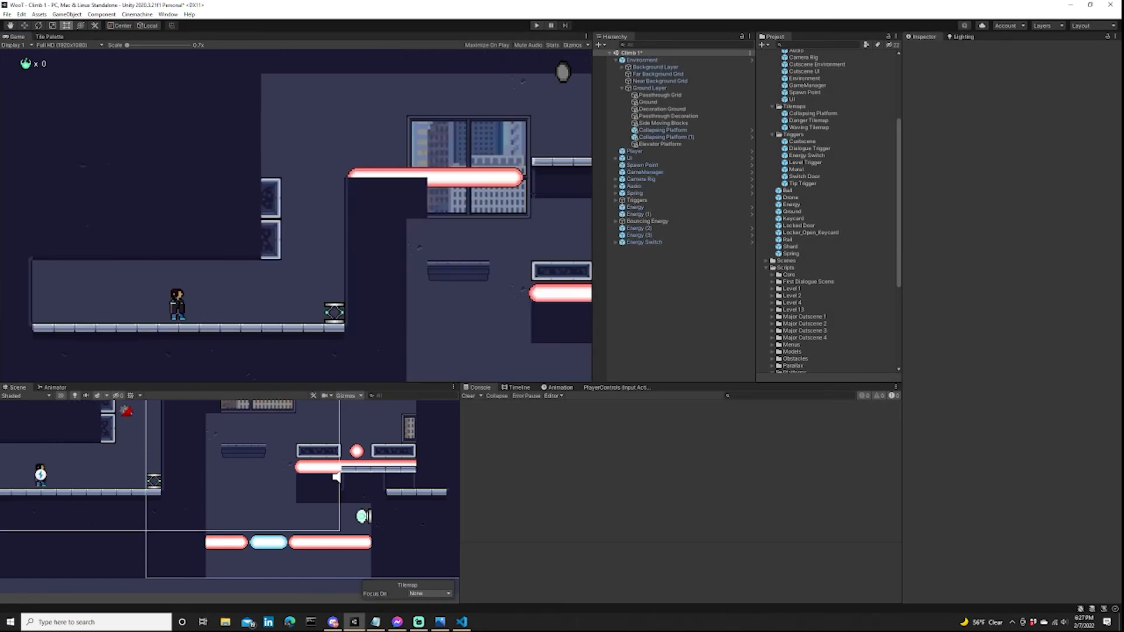
# Box-fill dark ground tiles on the Ground tilemap in the empty area beneath the lower lasers and the start area.
pyautogui.scroll(-3, 253, 533)
pyautogui.moveTo(252, 532); pyautogui.dragTo(227, 514, button='middle')
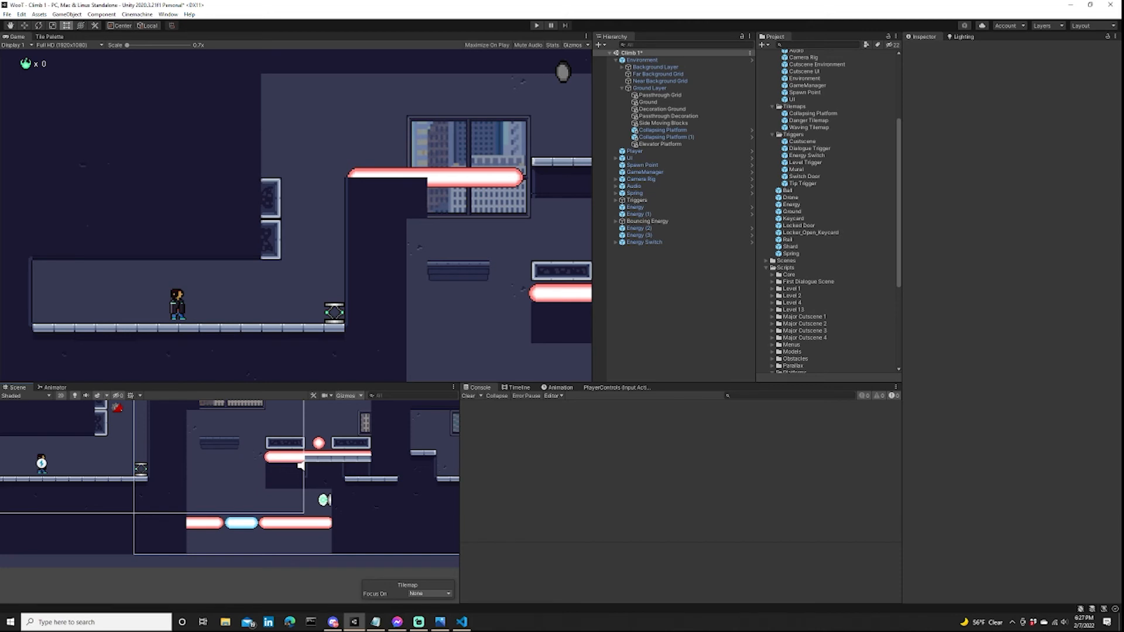
pyautogui.scroll(-3, 334, 497)
pyautogui.moveTo(331, 498); pyautogui.dragTo(342, 465, button='middle')
pyautogui.click(49, 36)
pyautogui.scroll(8, 310, 208)
pyautogui.click(307, 212)
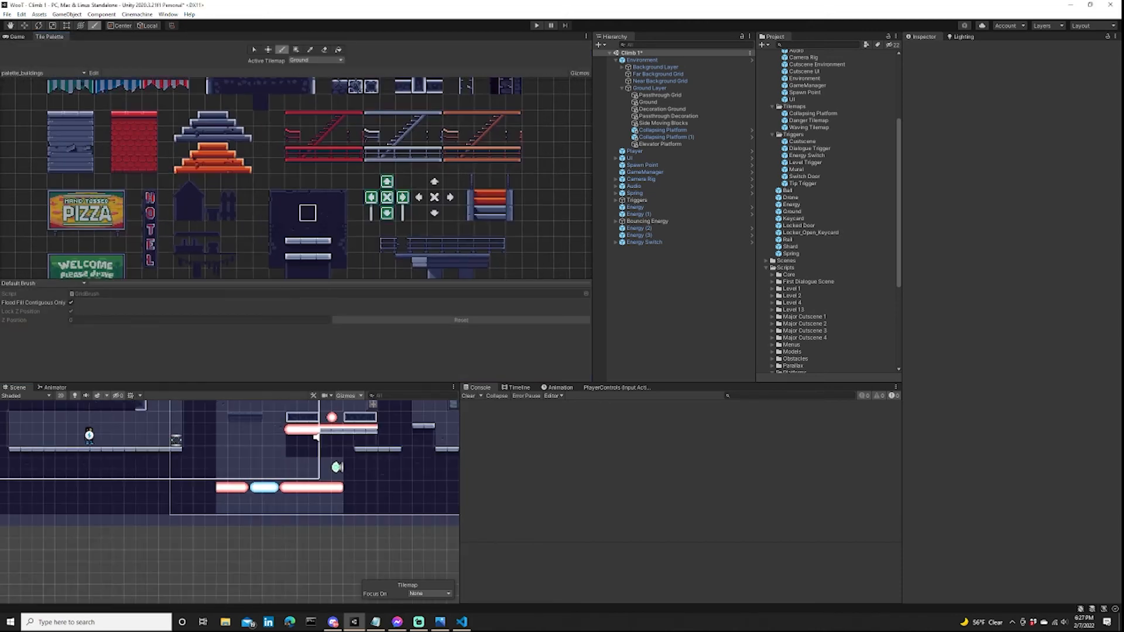
pyautogui.click(296, 50)
pyautogui.click(291, 213)
pyautogui.scroll(4, 293, 498)
pyautogui.moveTo(236, 510); pyautogui.dragTo(295, 437, button='middle')
pyautogui.moveTo(252, 504); pyautogui.dragTo(420, 546)
pyautogui.moveTo(237, 504); pyautogui.dragTo(43, 476)
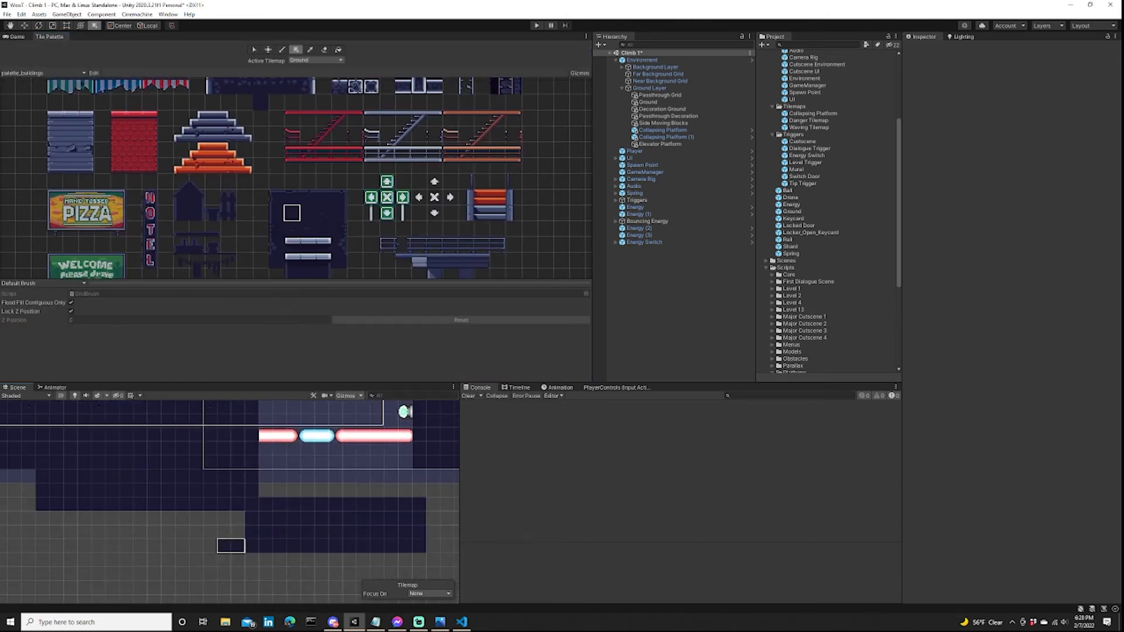
# Fill the remaining gaps below the shaft and the player's starting area with more blocks of the dark ground tile.
pyautogui.moveTo(223, 545); pyautogui.dragTo(15, 476)
pyautogui.moveTo(433, 504); pyautogui.dragTo(210, 492, button='middle')
pyautogui.moveTo(211, 492); pyautogui.dragTo(364, 533)
pyautogui.moveTo(169, 451); pyautogui.dragTo(281, 507, button='middle')
pyautogui.scroll(5, 281, 507)
pyautogui.moveTo(234, 404); pyautogui.dragTo(343, 504, button='middle')
# Set the Elevator Platform's Destination Vector Y to -10.
pyautogui.click(660, 144)
pyautogui.click(1058, 337)
pyautogui.write('-10')
pyautogui.scroll(-4, 316, 451)
pyautogui.scroll(1, 344, 504)
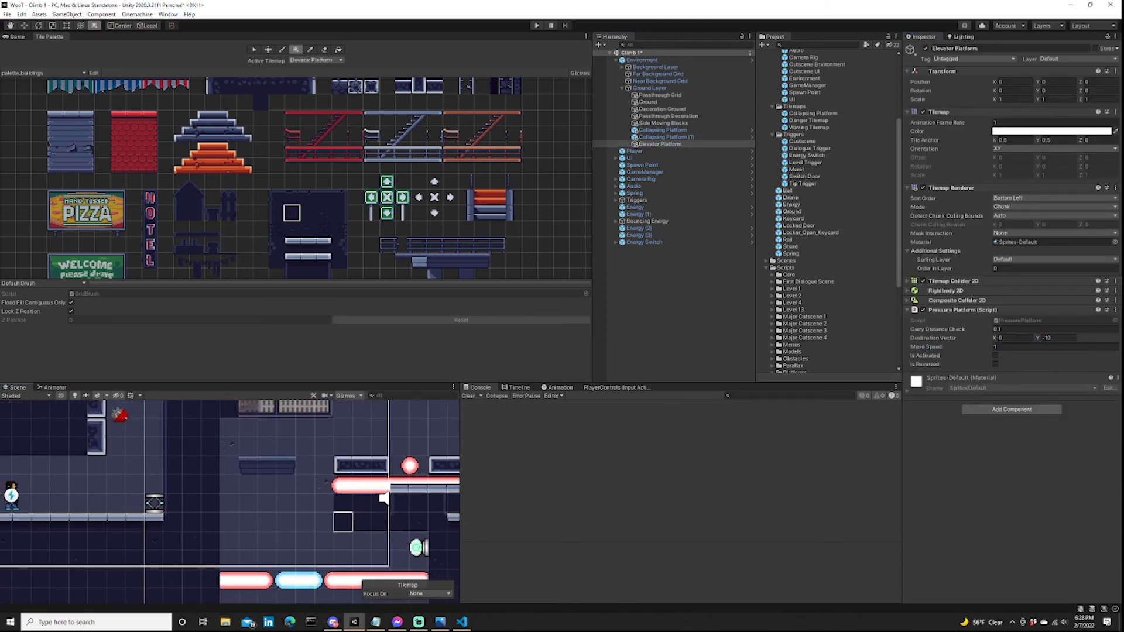
pyautogui.scroll(-2, 387, 497)
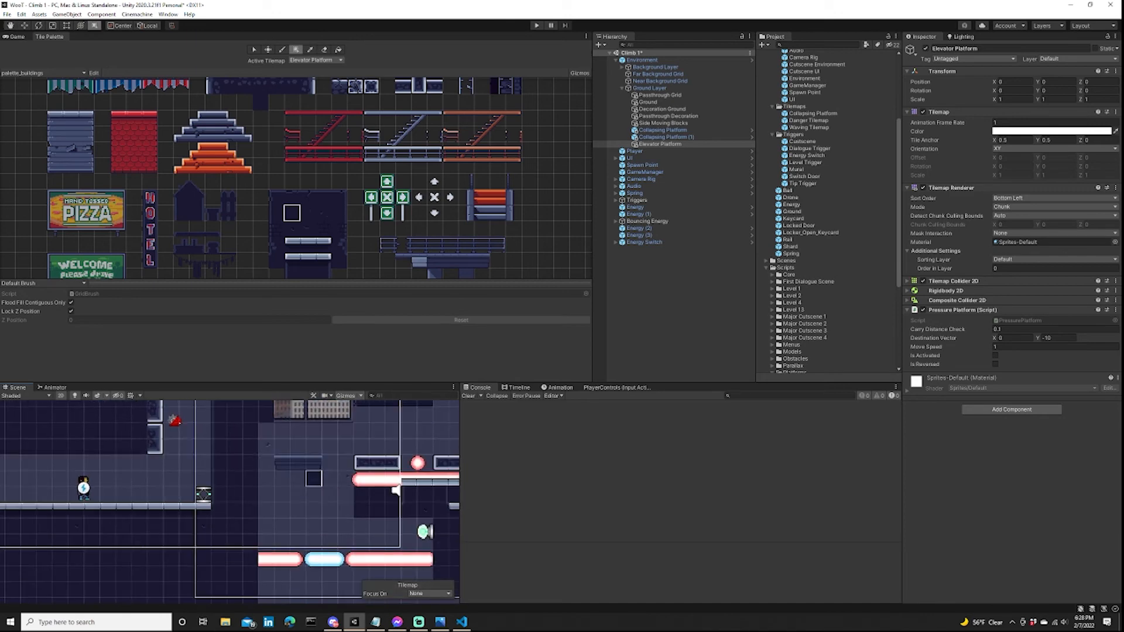
pyautogui.moveTo(395, 491); pyautogui.dragTo(387, 481, button='middle')
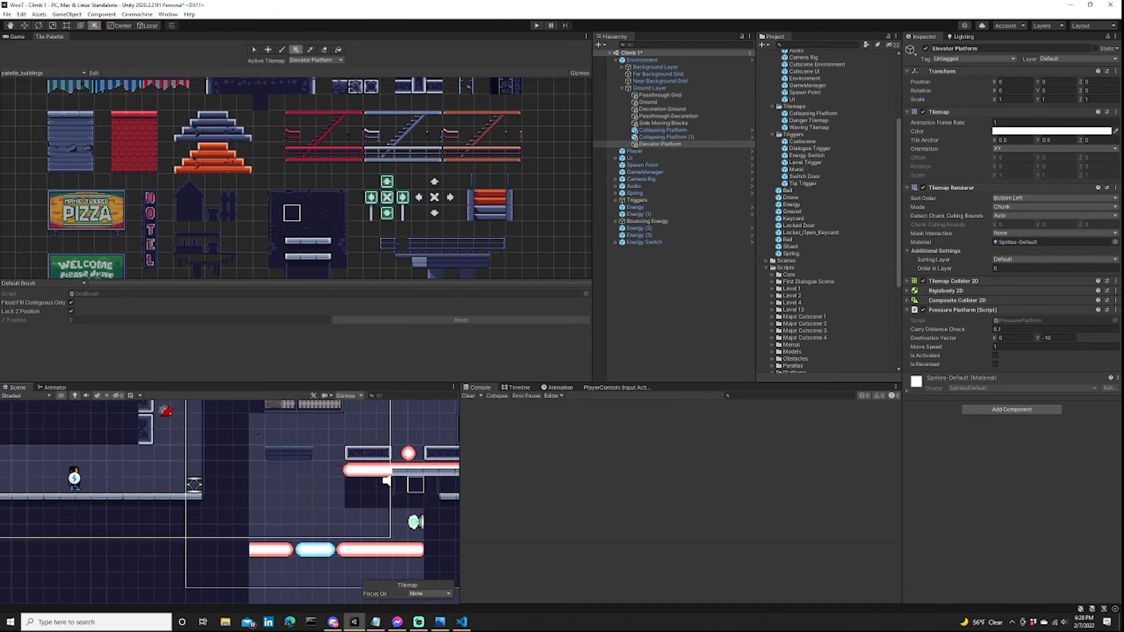
pyautogui.scroll(4, 338, 486)
pyautogui.scroll(-7, 338, 486)
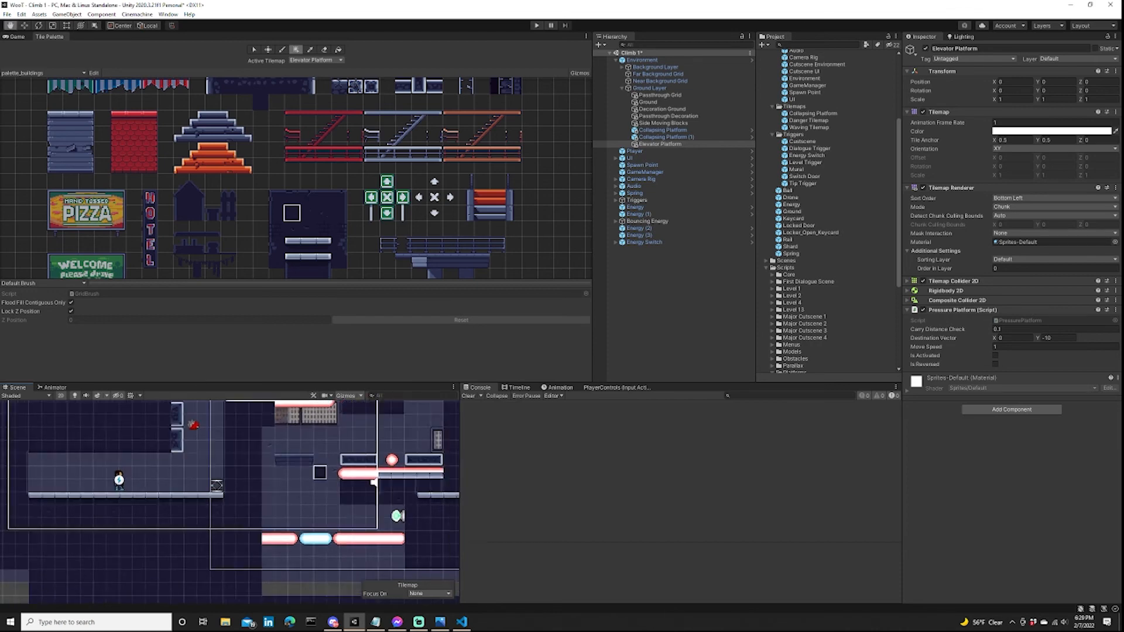
# Switch the active tilemap to Passthrough Grid, choose a tile from the grey door, and box-fill the area below the lower lasers.
pyautogui.moveTo(338, 486); pyautogui.dragTo(278, 444, button='middle')
pyautogui.click(316, 60)
pyautogui.click(317, 70)
pyautogui.scroll(-4, 317, 124)
pyautogui.moveTo(317, 124); pyautogui.dragTo(351, 199, button='middle')
pyautogui.click(481, 96)
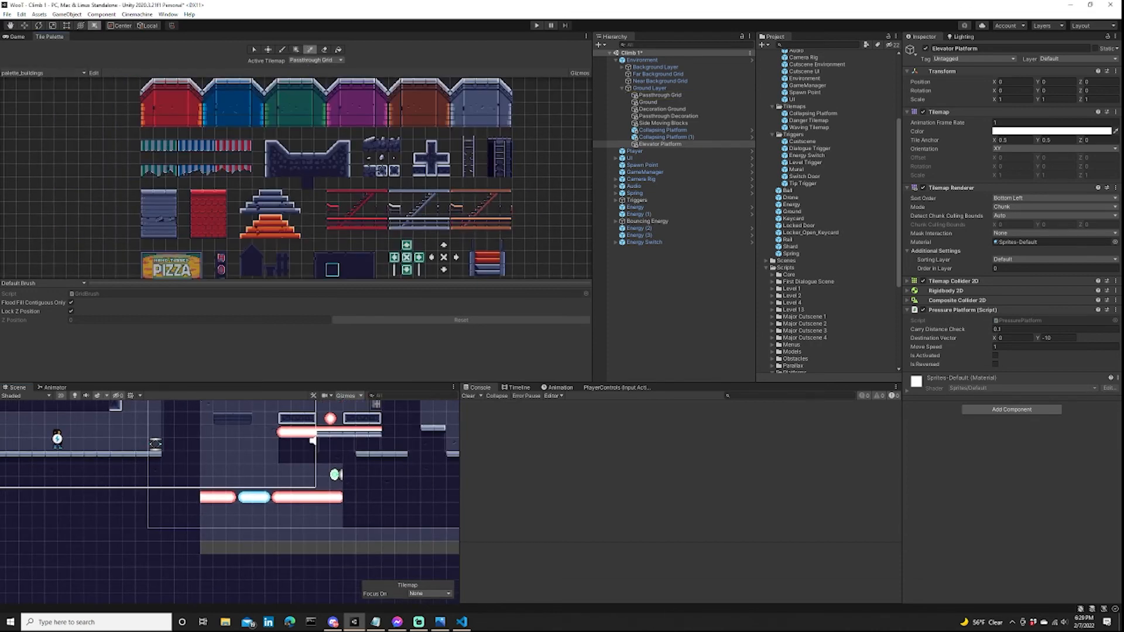
pyautogui.moveTo(207, 548); pyautogui.dragTo(454, 548)
pyautogui.moveTo(375, 548); pyautogui.dragTo(186, 530, button='middle')
pyautogui.moveTo(394, 530); pyautogui.dragTo(186, 488, button='middle')
pyautogui.moveTo(187, 487); pyautogui.dragTo(316, 539)
pyautogui.moveTo(47, 468); pyautogui.dragTo(445, 515, button='middle')
pyautogui.scroll(2, 293, 498)
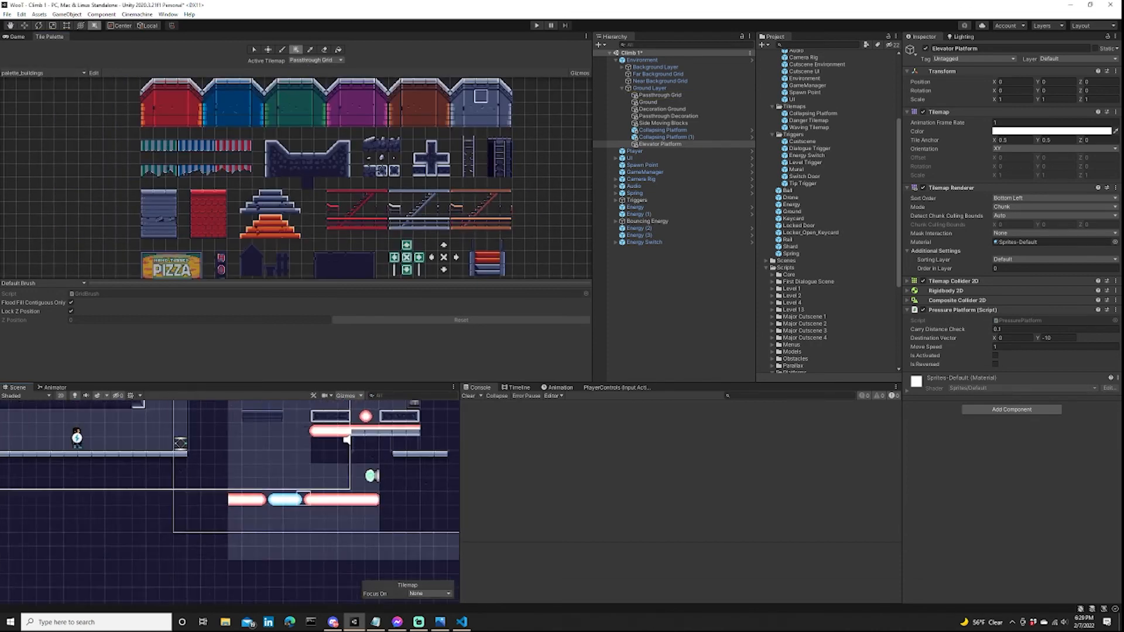
pyautogui.moveTo(293, 457); pyautogui.dragTo(298, 533, button='middle')
pyautogui.click(650, 88)
pyautogui.rightClick(650, 88)
pyautogui.moveTo(650, 216)
pyautogui.moveTo(756, 243)
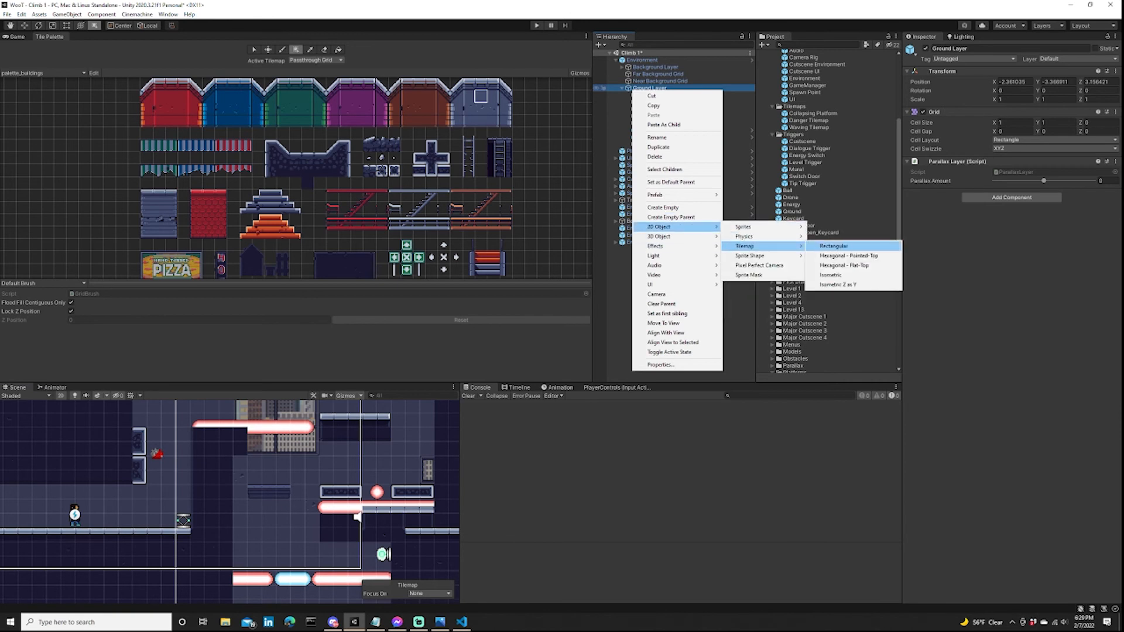
pyautogui.click(826, 244)
pyautogui.click(655, 293)
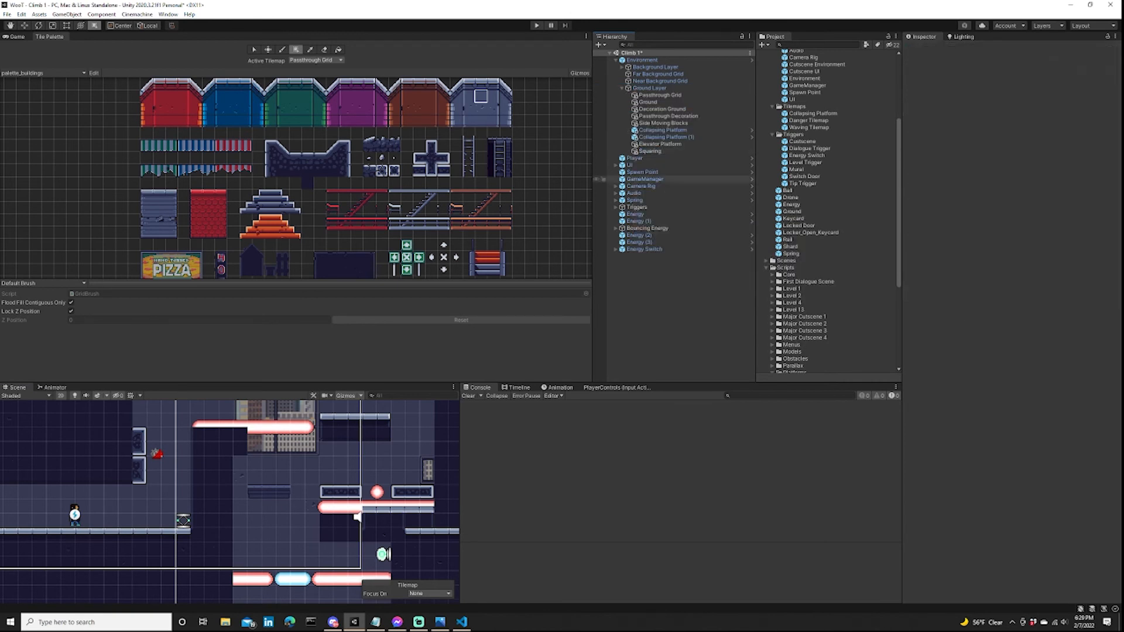
pyautogui.rightClick(632, 151)
pyautogui.click(659, 217)
# Create an empty object named Squaring Energy and add the Energy prefab as its child.
pyautogui.rightClick(654, 288)
pyautogui.click(679, 393)
pyautogui.write('Squaring Energy')
pyautogui.press('Return')
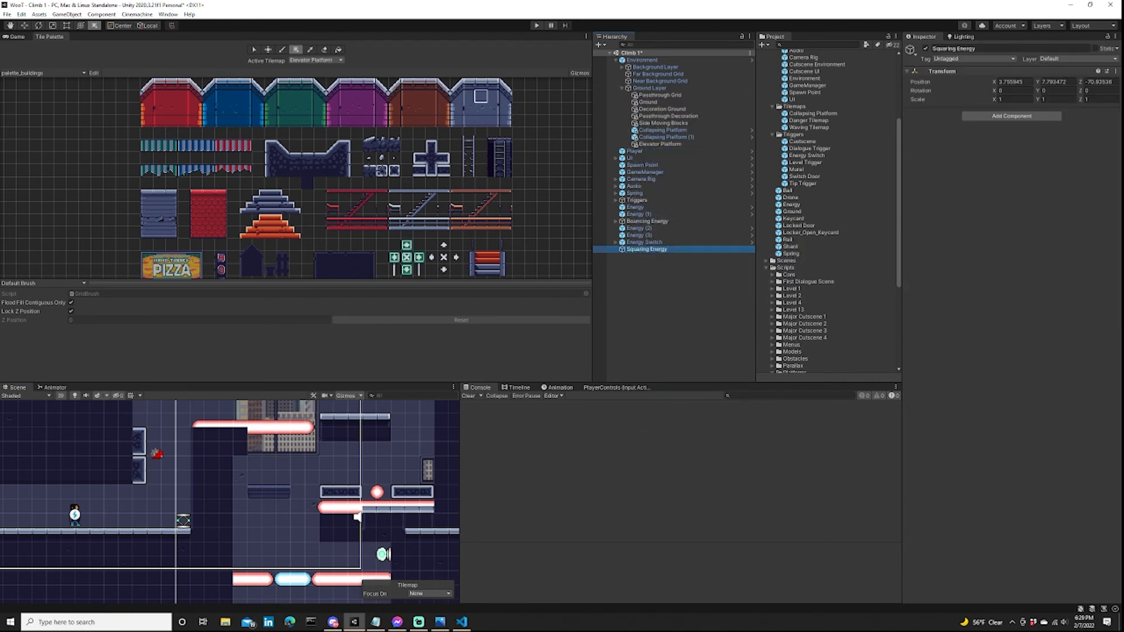
pyautogui.scroll(3, 826, 205)
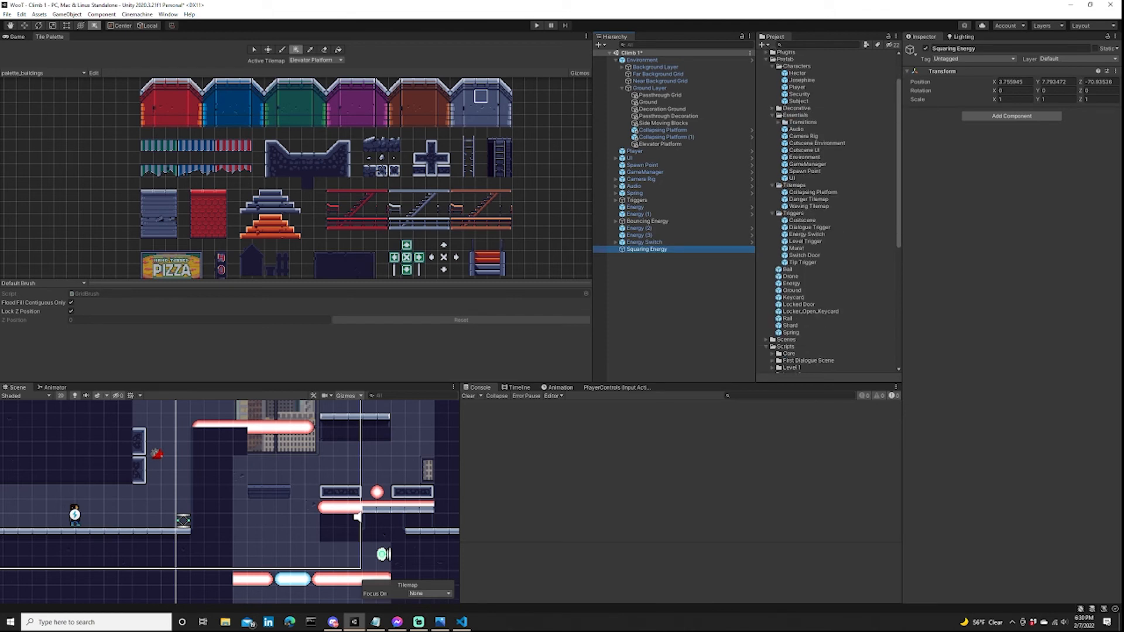
pyautogui.moveTo(792, 283); pyautogui.dragTo(647, 250)
# Add a Rigidbody 2D to Squaring Energy, adjust its body type, and attach the SquaringPlatform script.
pyautogui.click(647, 249)
pyautogui.click(1012, 115)
pyautogui.write('rigid')
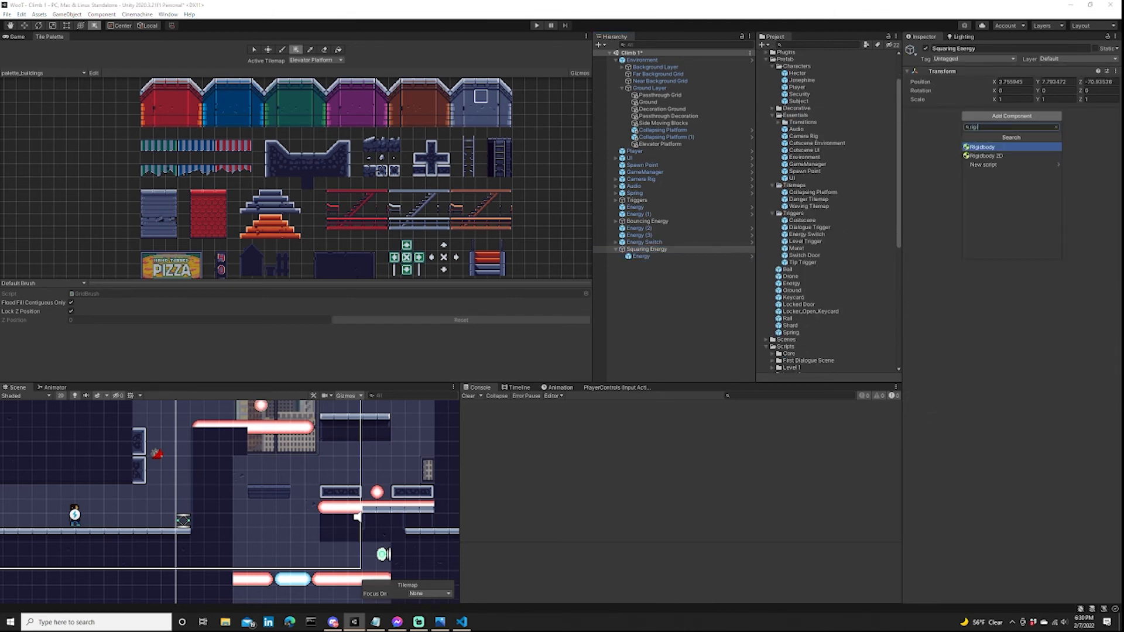
pyautogui.click(995, 156)
pyautogui.click(945, 112)
pyautogui.click(1054, 123)
pyautogui.click(1022, 142)
pyautogui.click(946, 112)
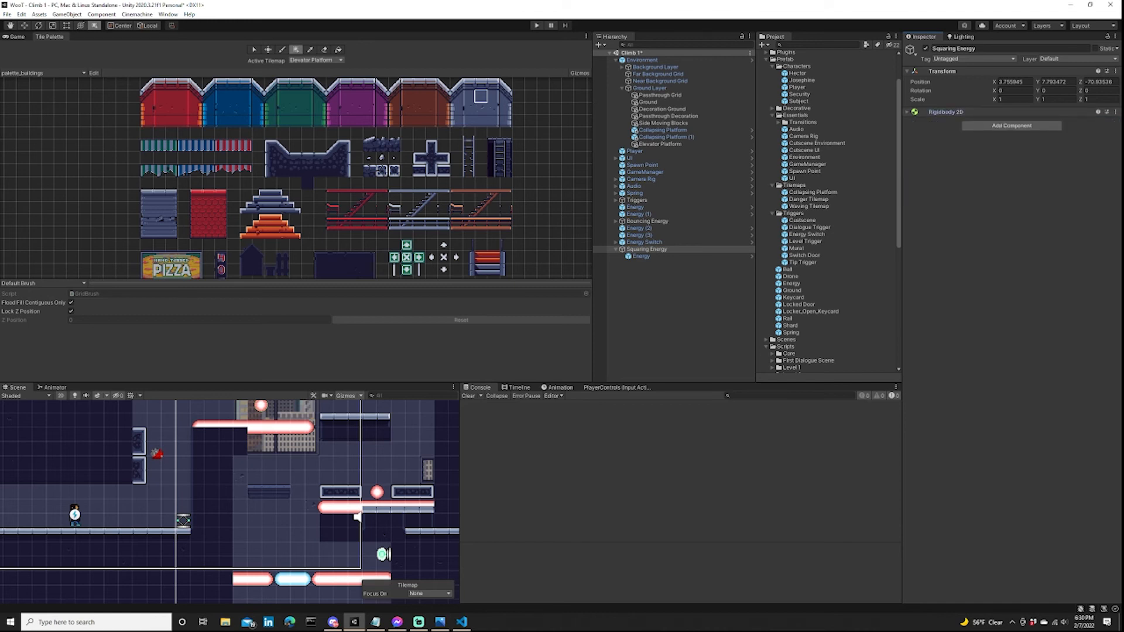
pyautogui.scroll(-10, 825, 211)
pyautogui.moveTo(810, 298); pyautogui.dragTo(1011, 169)
# Move Squaring Energy's child Energy orb down the shaft to just above the lower red laser near the shaft wall.
pyautogui.click(641, 257)
pyautogui.scroll(-3, 270, 445)
pyautogui.moveTo(266, 422); pyautogui.dragTo(275, 465, button='middle')
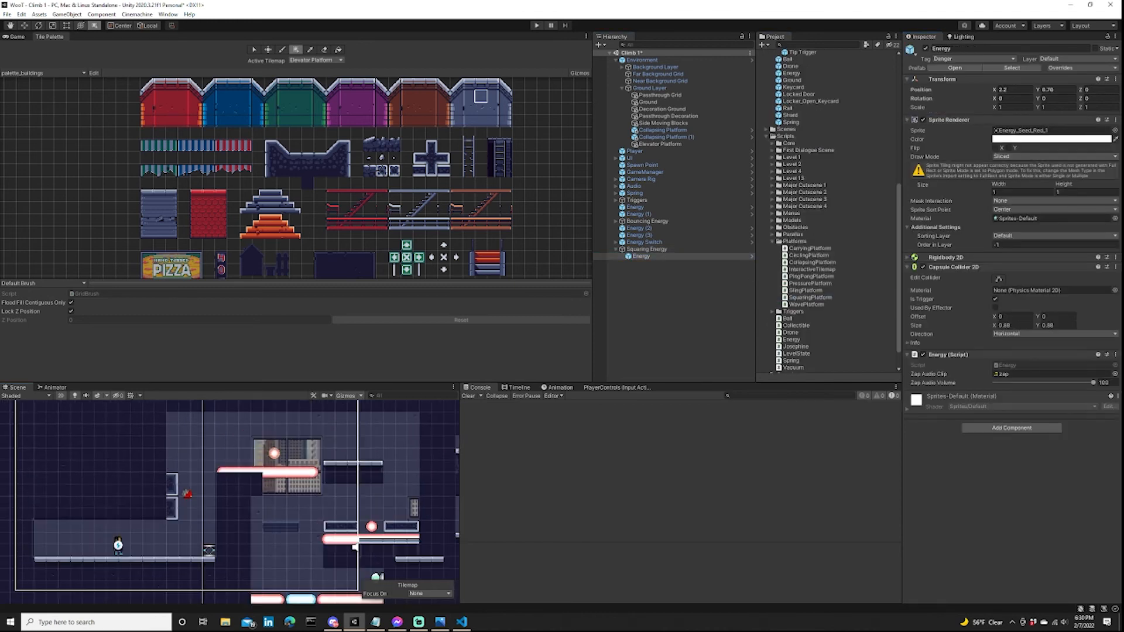
pyautogui.press('w')
pyautogui.moveTo(274, 427); pyautogui.dragTo(273, 551)
pyautogui.scroll(6, 273, 551)
pyautogui.moveTo(274, 502); pyautogui.dragTo(264, 535)
# Set Squaring Energy's Destination Vector to X 2, Y 6, and briefly playtest the level.
pyautogui.click(647, 249)
pyautogui.click(1016, 149)
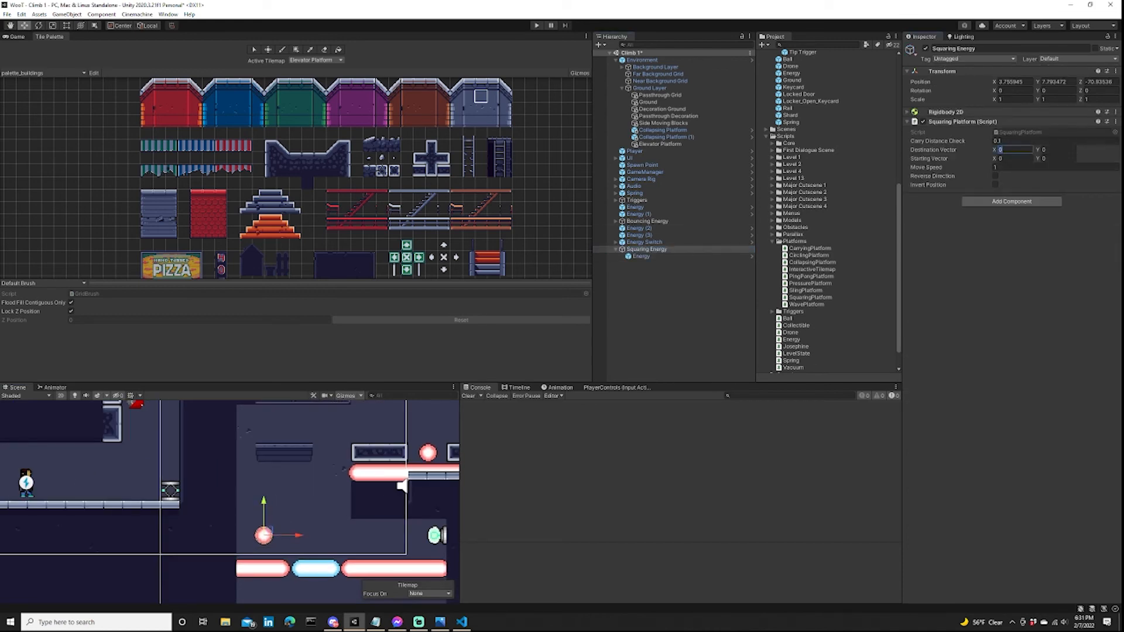
pyautogui.press('Tab')
pyautogui.click(537, 25)
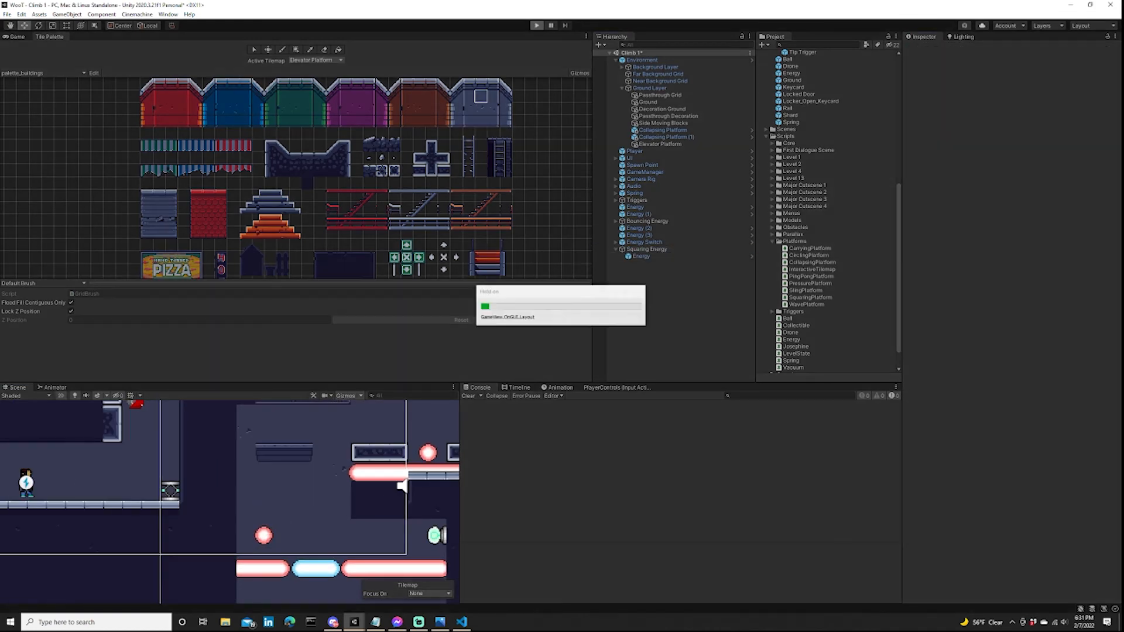
pyautogui.scroll(-8, 290, 490)
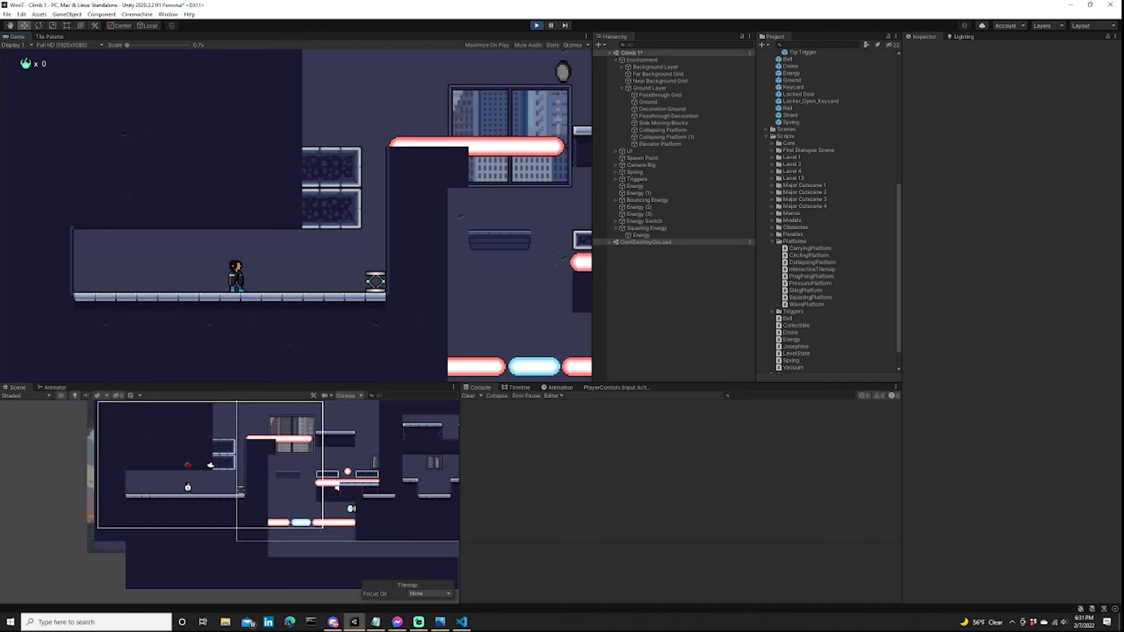
pyautogui.click(536, 26)
# Reset Squaring Energy's position to 0, 0, 0 and move its child Energy orb back above the lower red laser.
pyautogui.click(647, 250)
pyautogui.click(1013, 82)
pyautogui.write('0')
pyautogui.press('Tab')
pyautogui.write('0')
pyautogui.press('Tab')
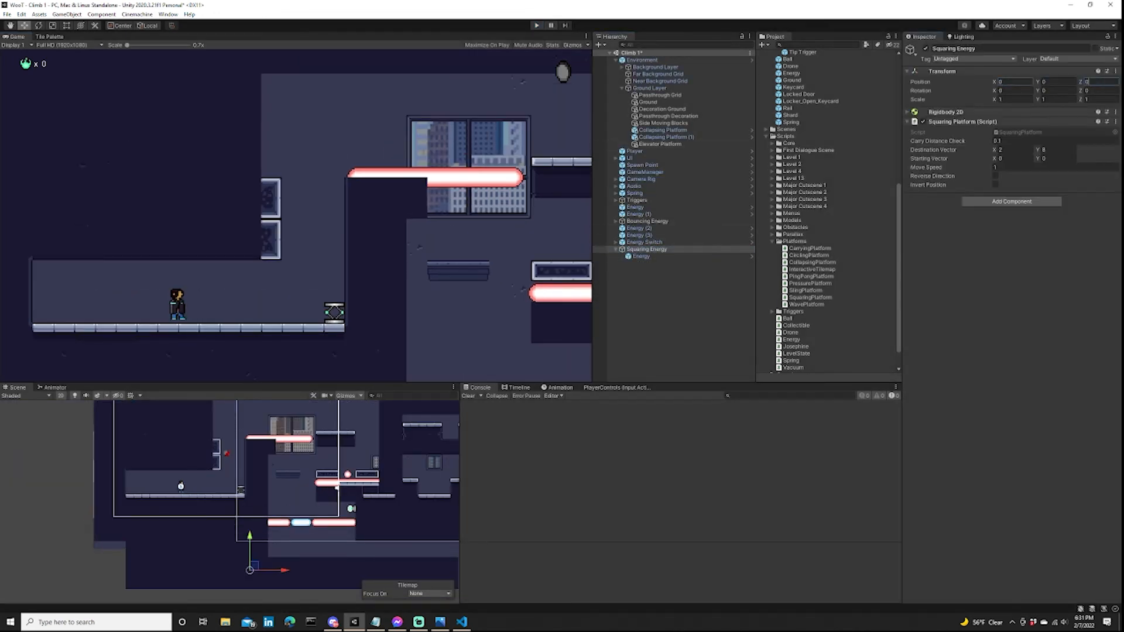
pyautogui.click(642, 257)
pyautogui.scroll(8, 288, 496)
pyautogui.moveTo(249, 537); pyautogui.dragTo(298, 540)
# Playtest the squaring orb's movement and set Squaring Energy's Move Speed to 3.
pyautogui.hotkey('ctrl', 'p')
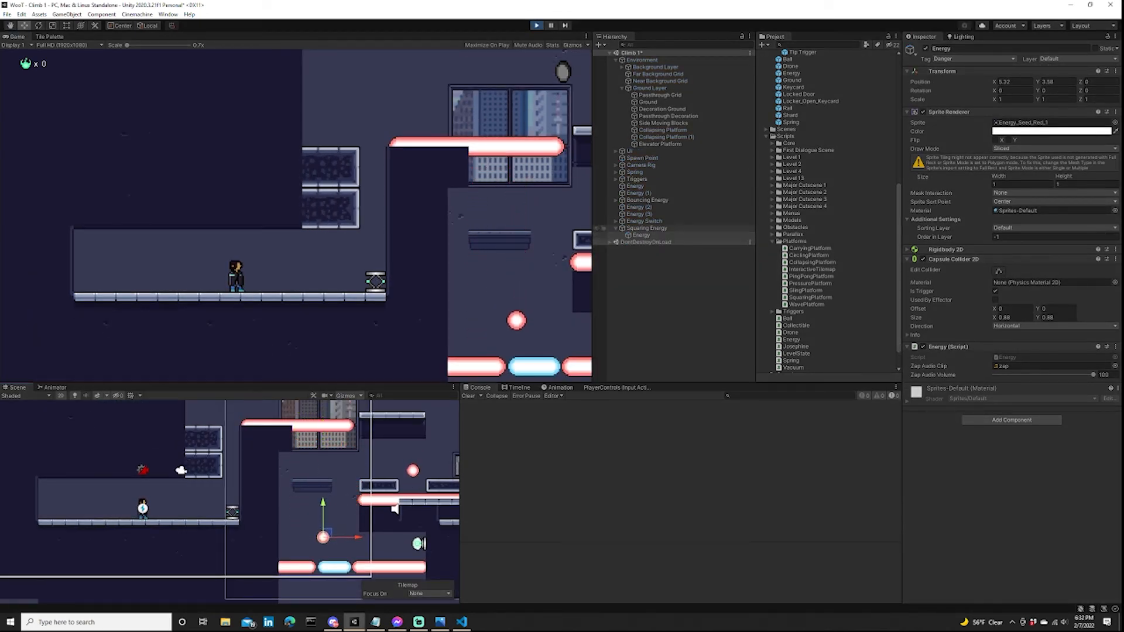
pyautogui.click(646, 228)
pyautogui.click(1030, 167)
pyautogui.write('3')
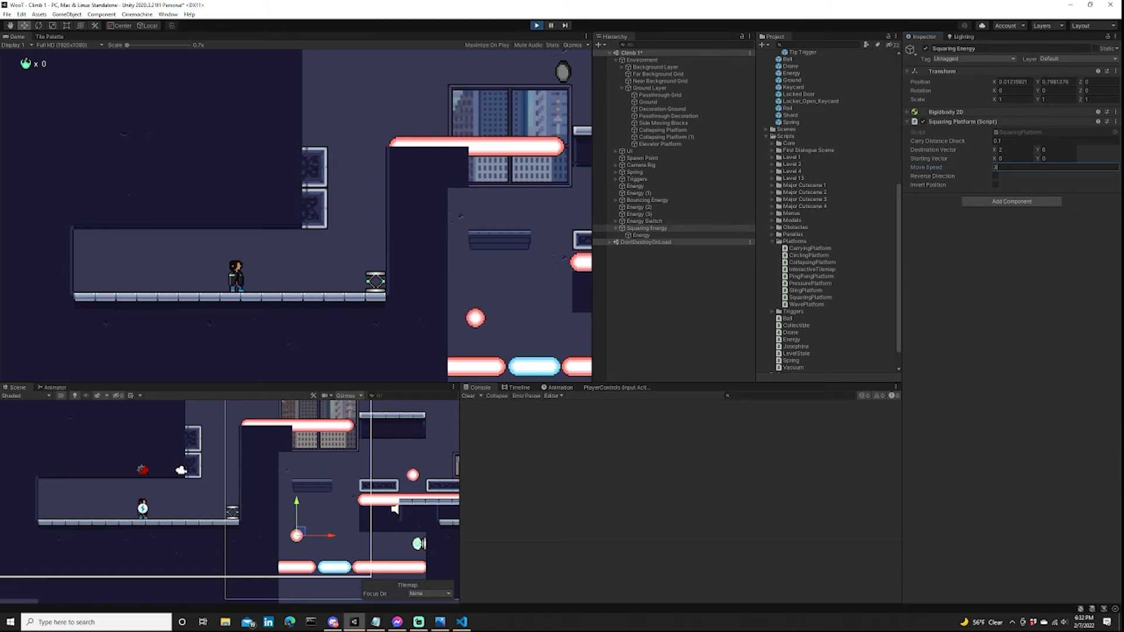
pyautogui.hotkey('ctrl', 'p')
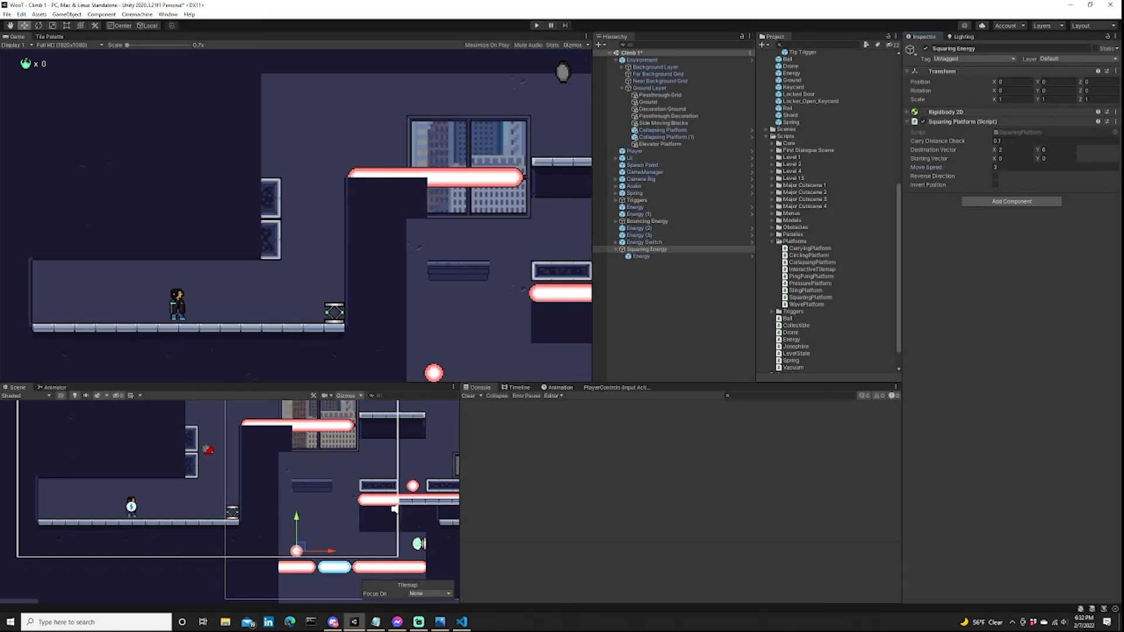
# Open the level_design.jpg sketch in Photos to check the planned layout and return to Unity.
pyautogui.click(394, 509)
pyautogui.scroll(-2, 392, 507)
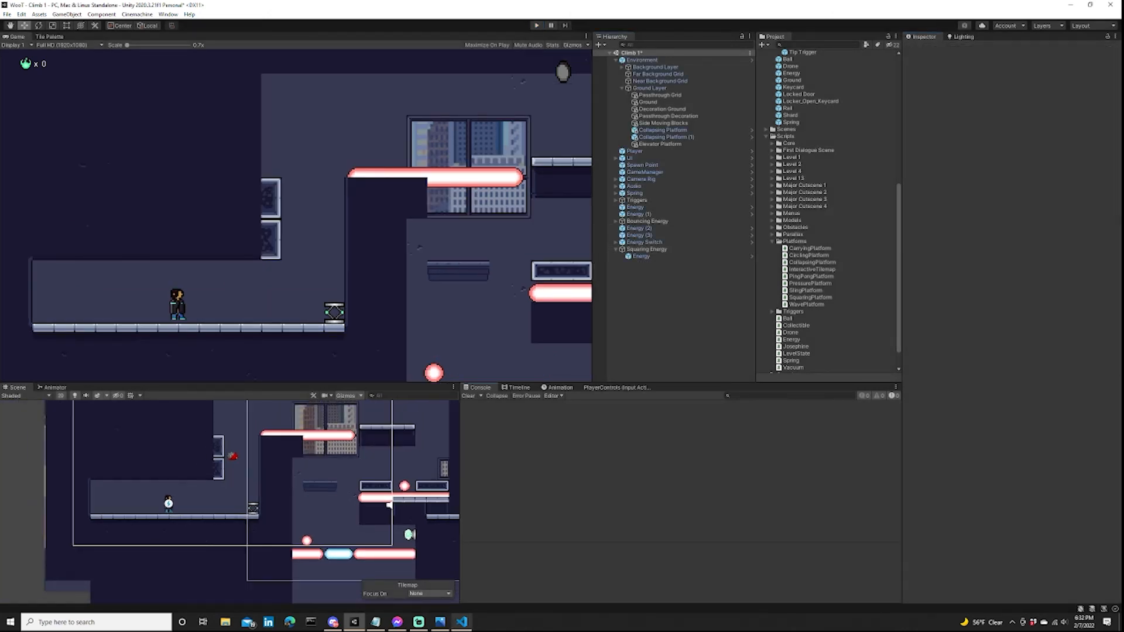
pyautogui.click(440, 622)
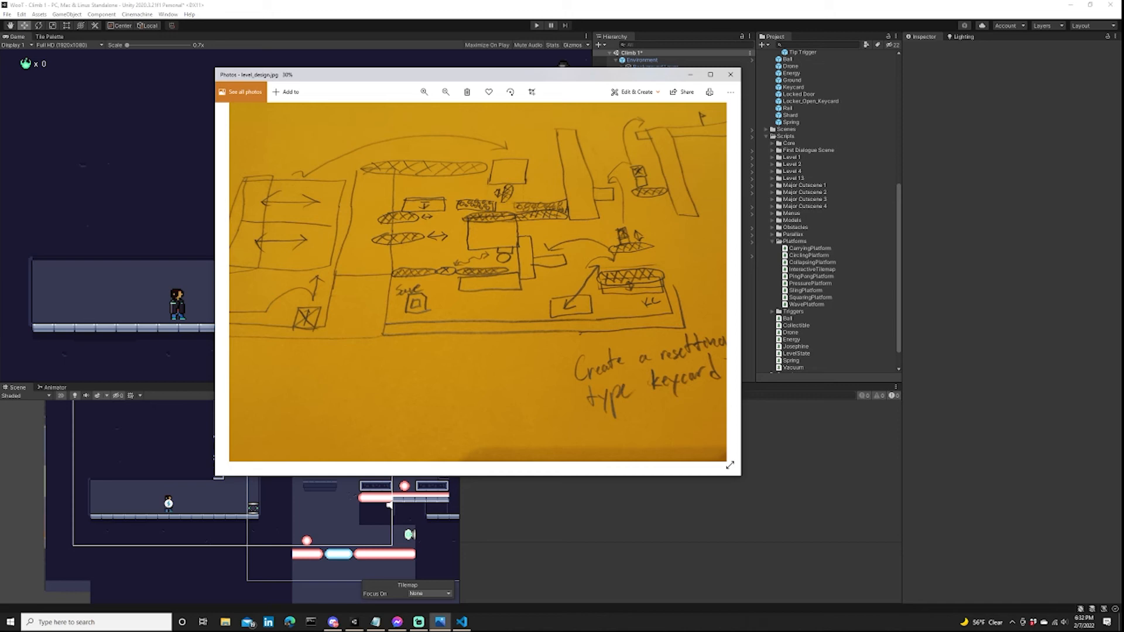
pyautogui.hotkey('alt', 'Tab')
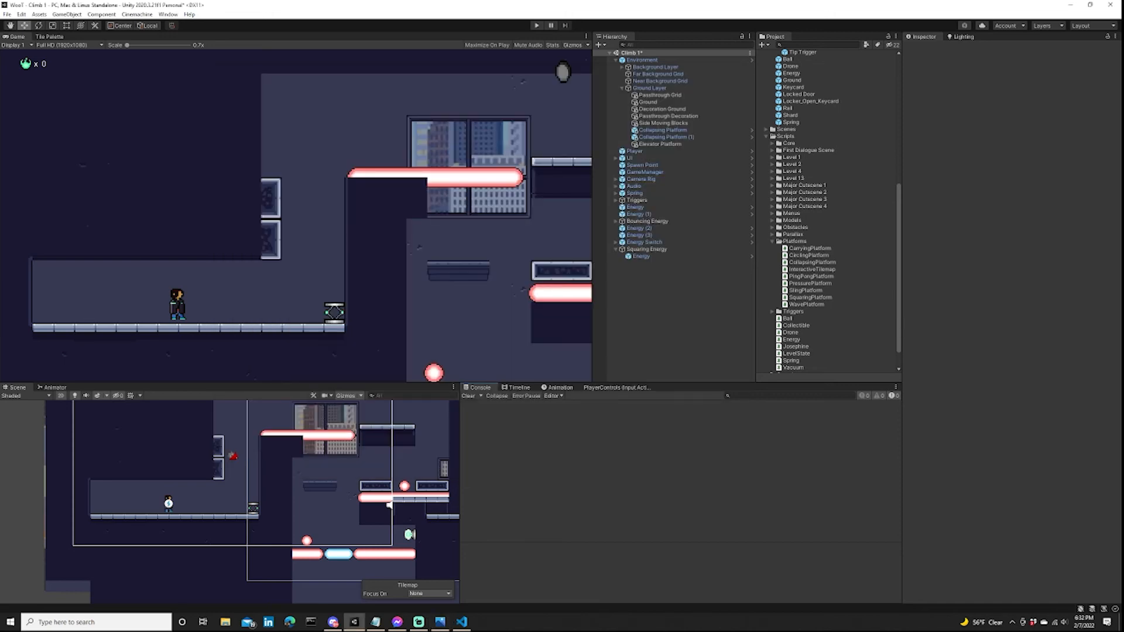
# Examine Bouncing Energy's Ping Pong Platform settings and Squaring Energy's Squaring Platform settings, along with the orbs' places in the shaft.
pyautogui.scroll(3, 299, 545)
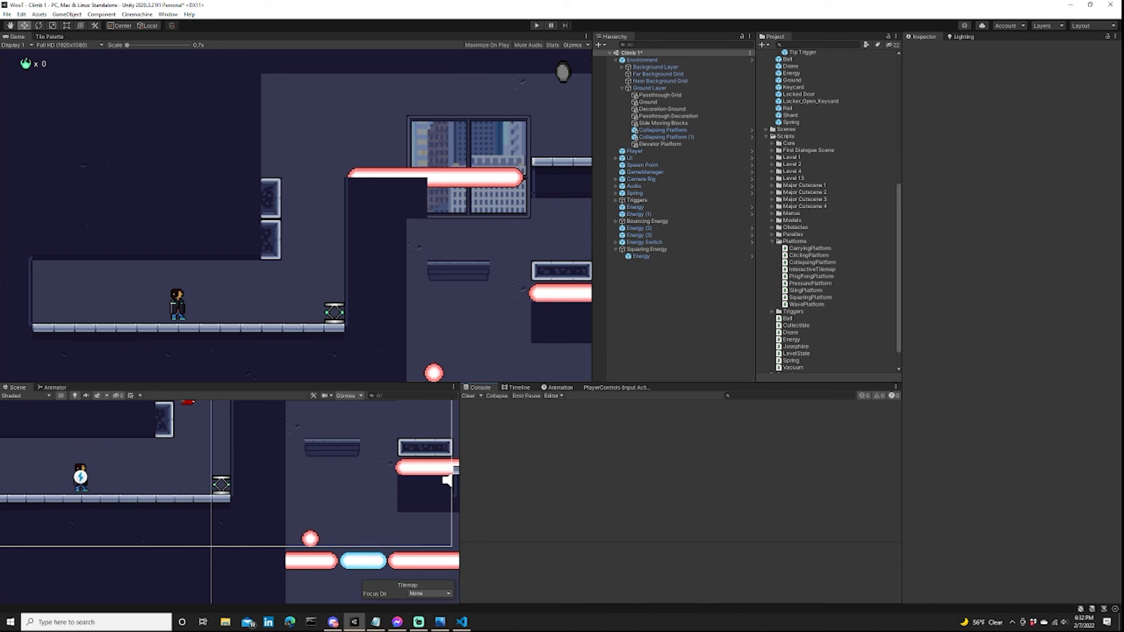
pyautogui.click(647, 249)
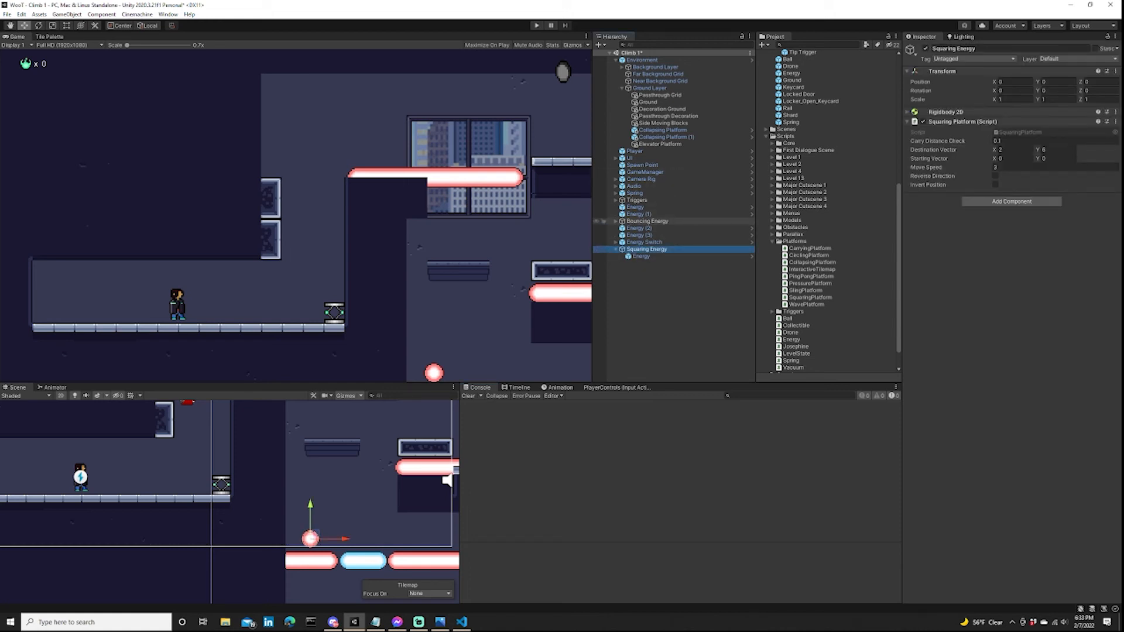
pyautogui.doubleClick(647, 222)
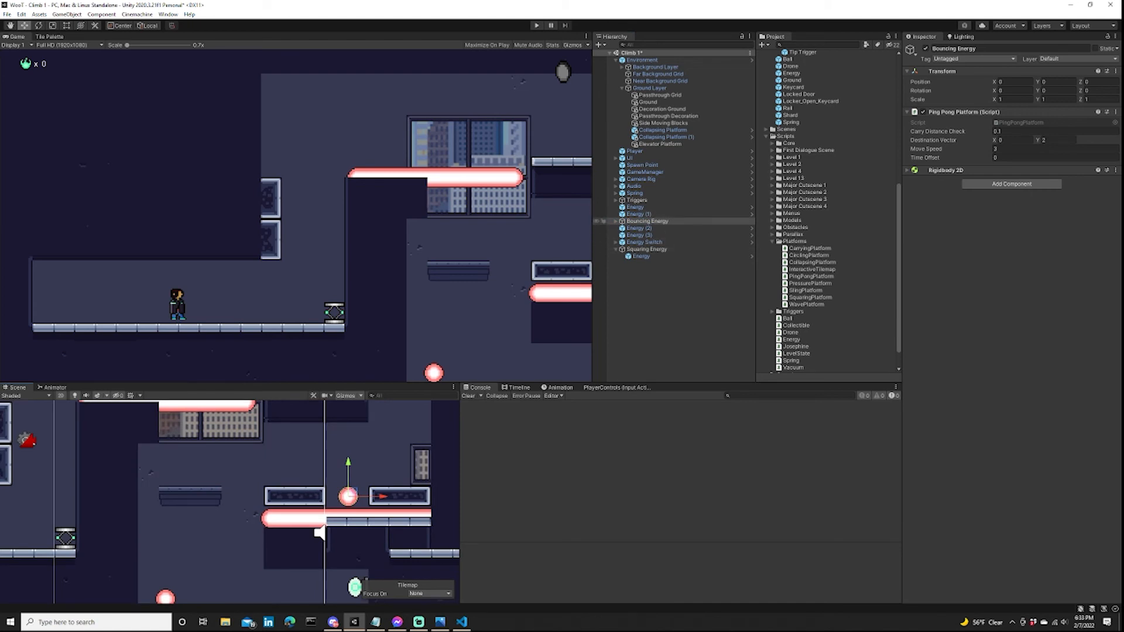
pyautogui.click(615, 221)
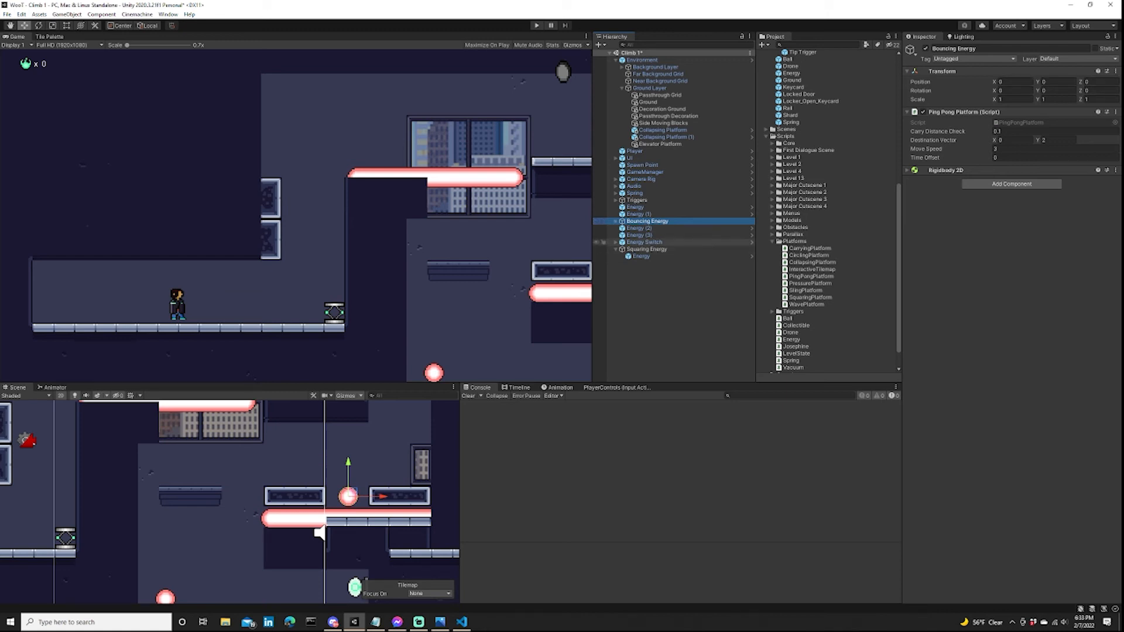
pyautogui.press('Left')
pyautogui.click(644, 248)
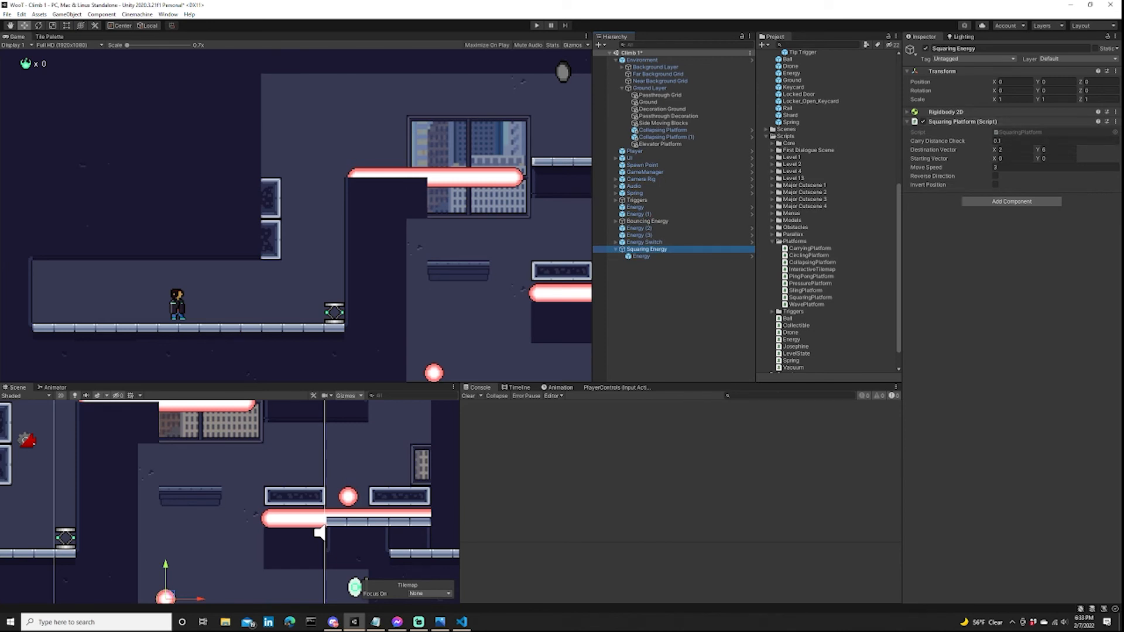
pyautogui.scroll(-5, 328, 507)
pyautogui.scroll(2, 329, 507)
pyautogui.moveTo(328, 506); pyautogui.dragTo(367, 490, button='middle')
pyautogui.scroll(-3, 383, 437)
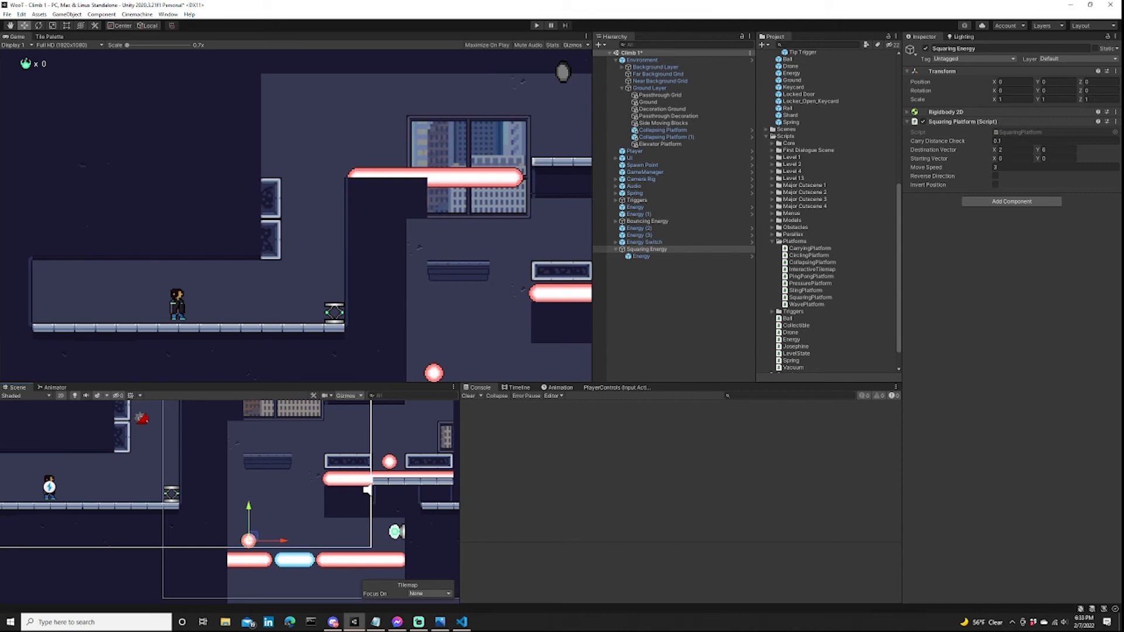
pyautogui.moveTo(367, 491); pyautogui.dragTo(363, 535, button='middle')
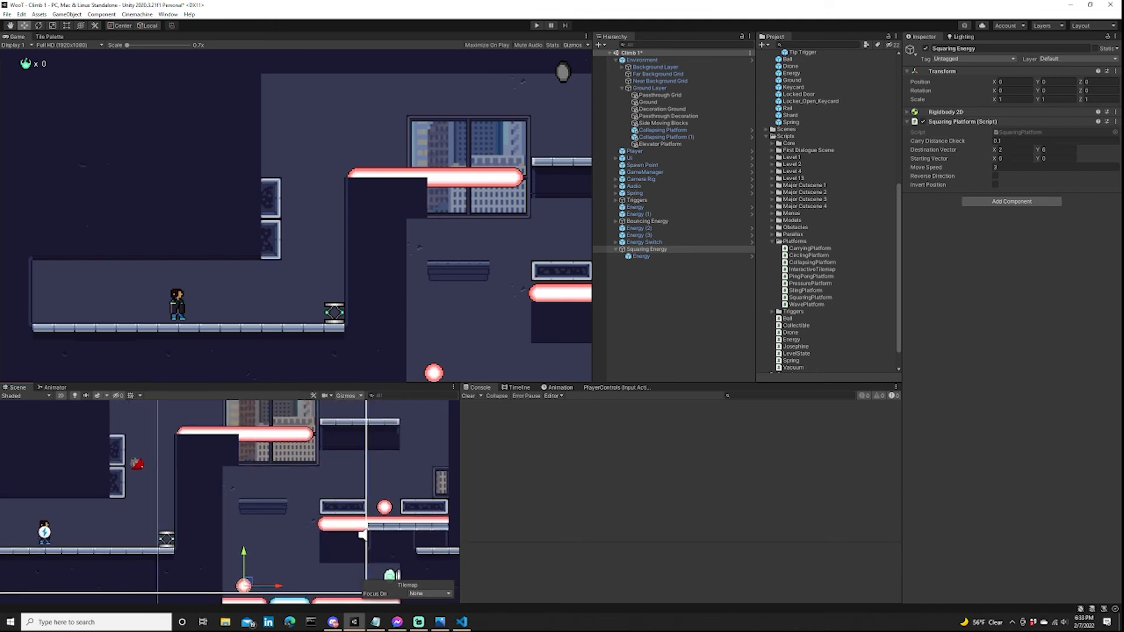
pyautogui.scroll(-4, 386, 499)
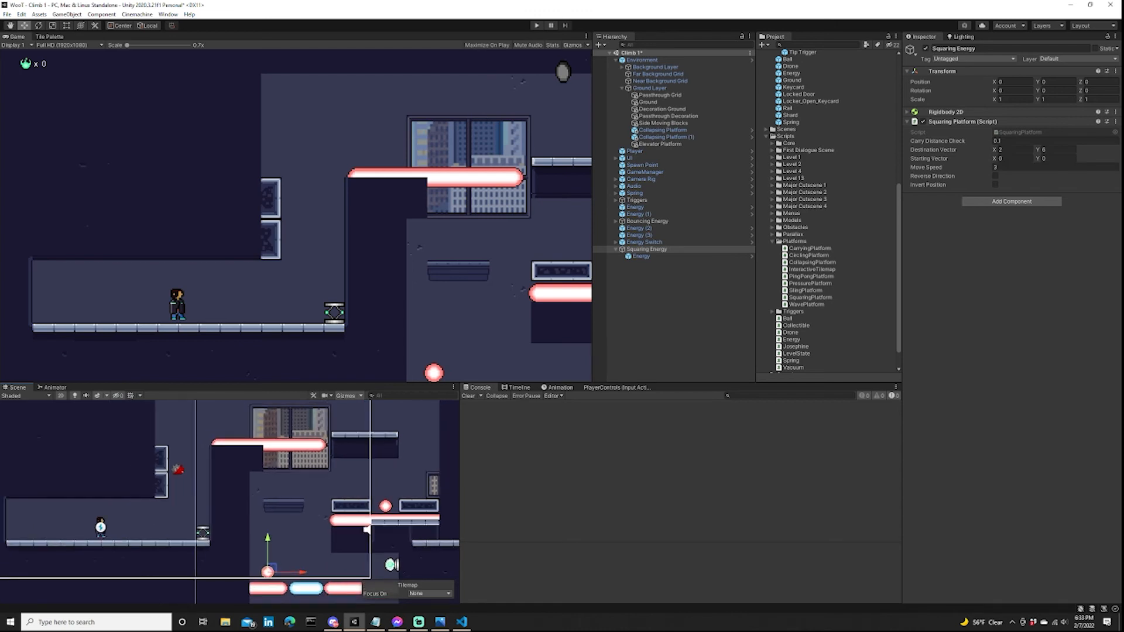
pyautogui.moveTo(386, 499); pyautogui.dragTo(398, 524, button='middle')
pyautogui.scroll(5, 387, 489)
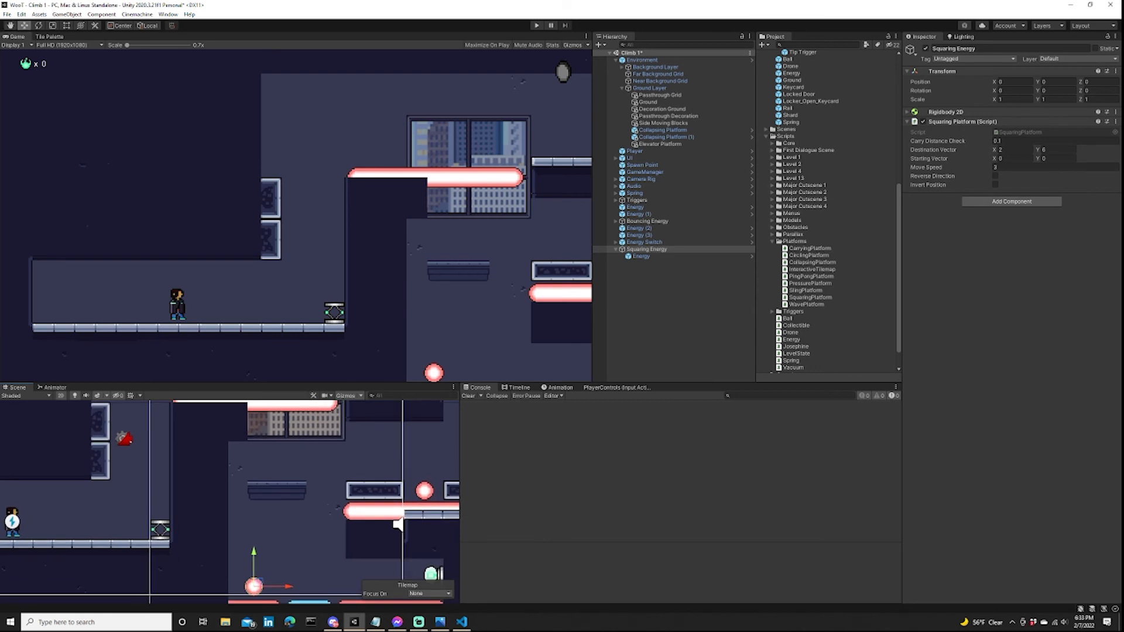
pyautogui.moveTo(329, 517); pyautogui.dragTo(329, 496, button='middle')
pyautogui.scroll(-2, 329, 497)
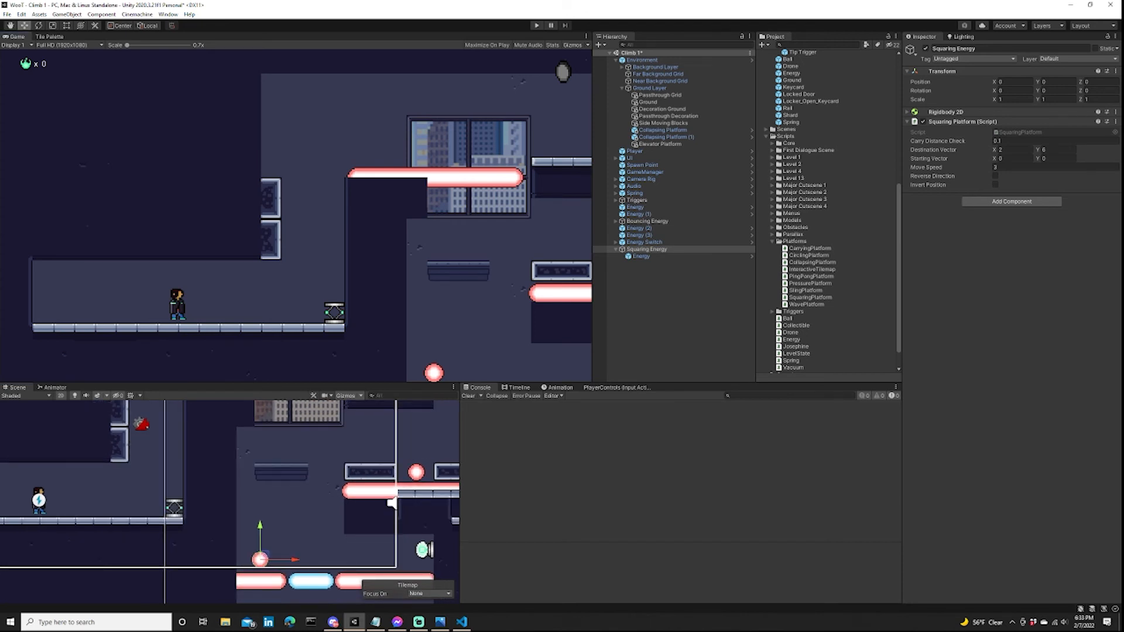
# Start a playtest and bounce the character off the spring onto the side moving blocks.
pyautogui.hotkey('ctrl', 'p')
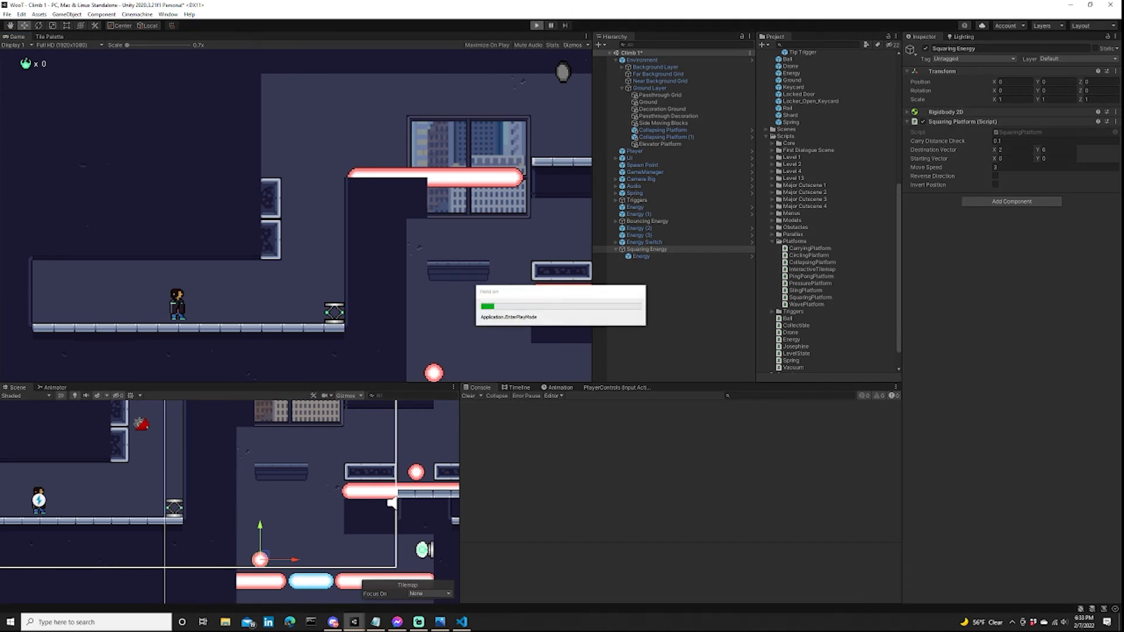
pyautogui.press('d')
pyautogui.press('a')
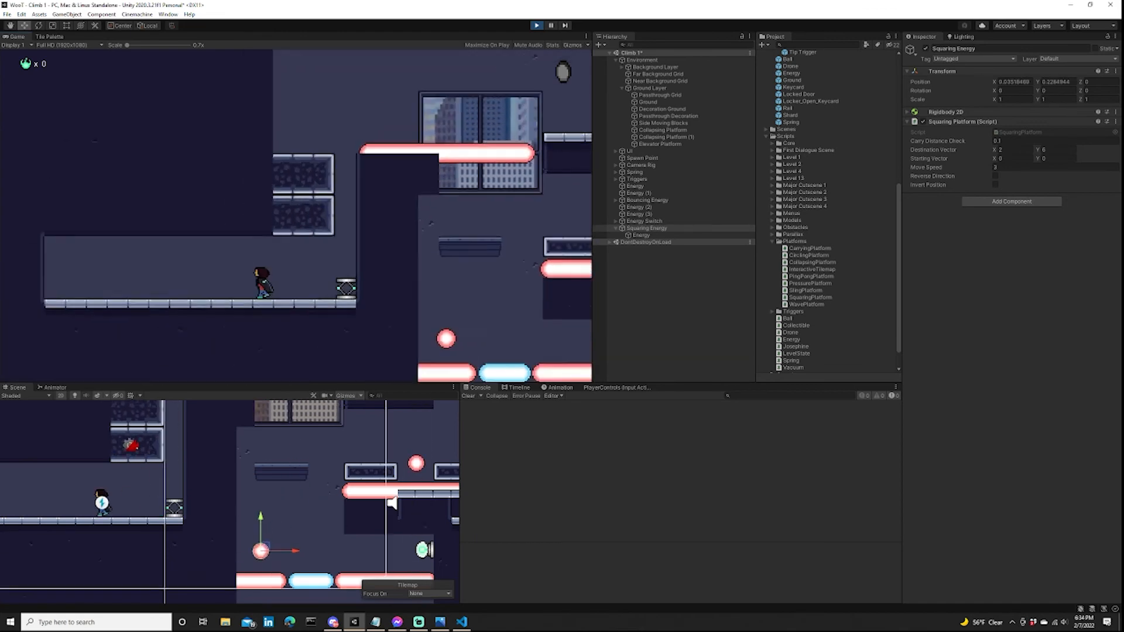
pyautogui.press('d')
pyautogui.press('space')
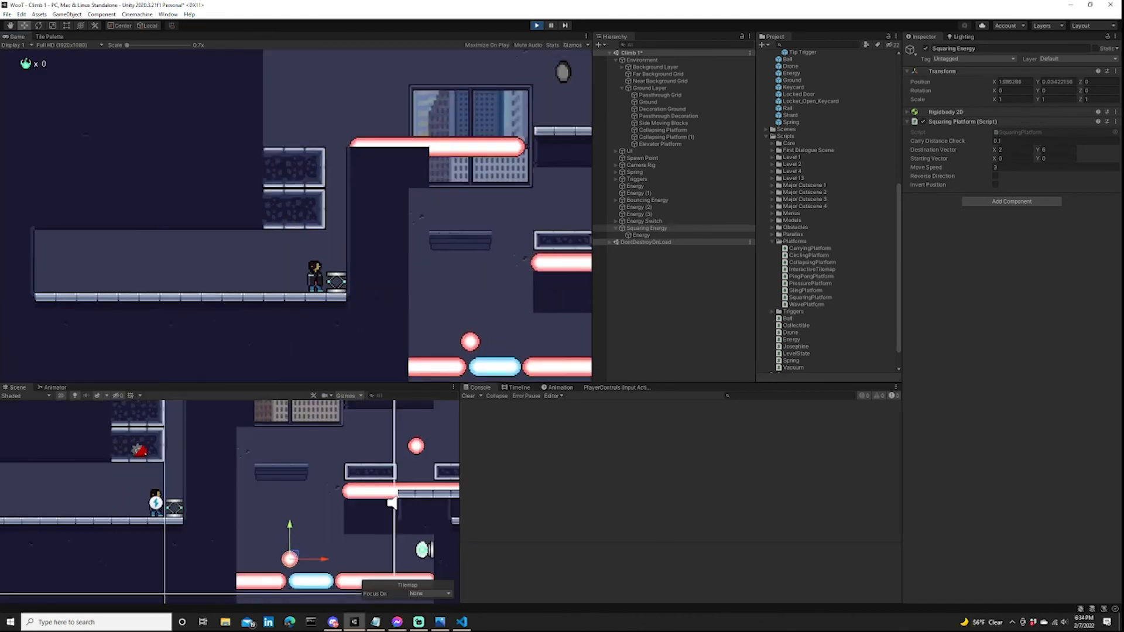
pyautogui.press('d')
pyautogui.press('a')
pyautogui.press('d')
pyautogui.press('space')
pyautogui.press('a')
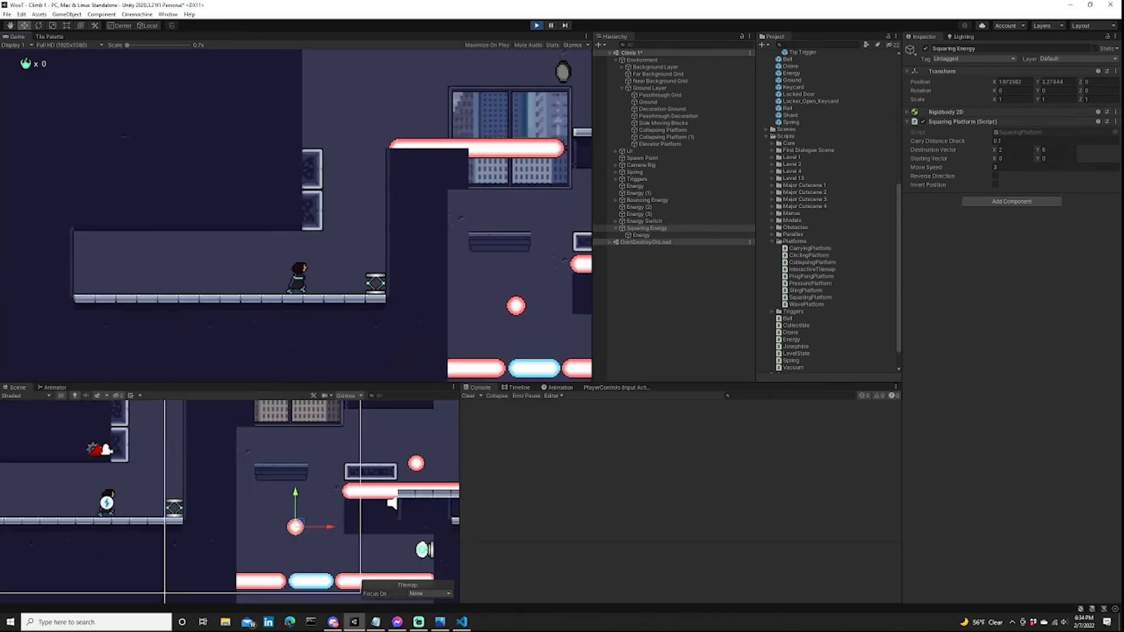
pyautogui.press('d')
pyautogui.press('d')
pyautogui.press('a')
# Playtest the crossing from the spring and moving blocks over the upper laser to the ledge beside the window.
pyautogui.press('d')
pyautogui.press('a')
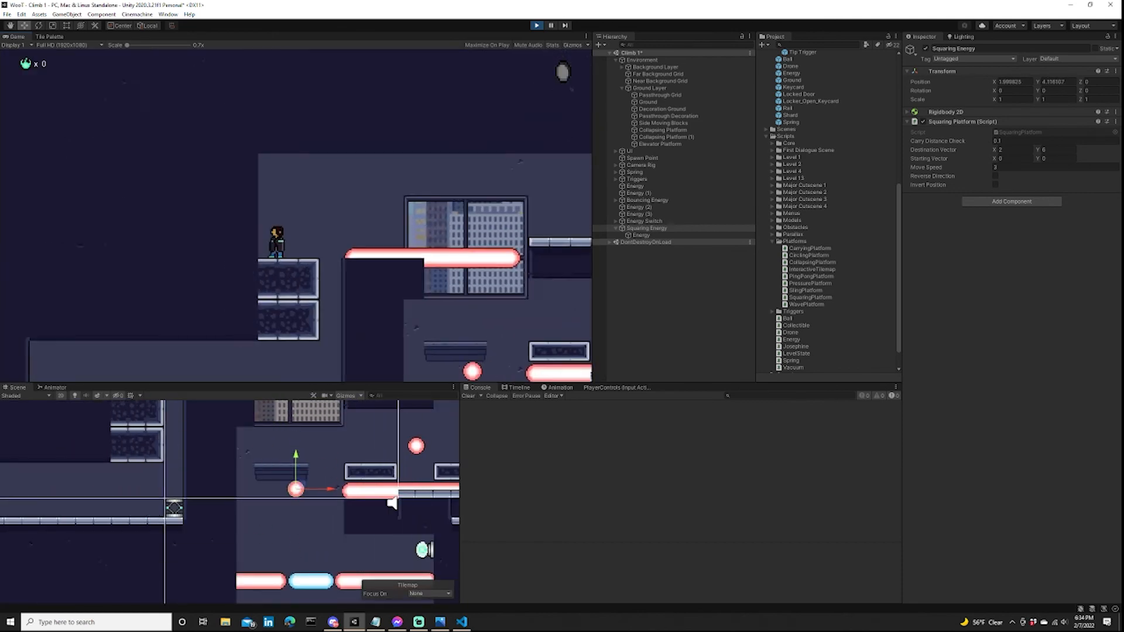
pyautogui.press('d')
pyautogui.press('space')
pyautogui.press('a')
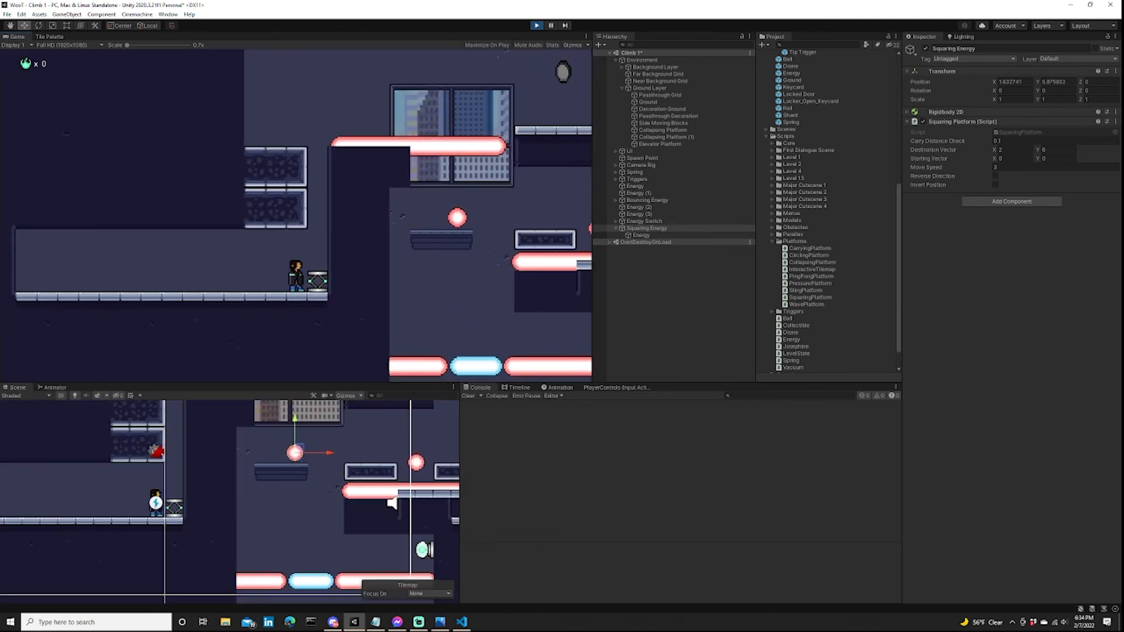
pyautogui.press('d')
pyautogui.press('a')
pyautogui.press('d')
pyautogui.press('space')
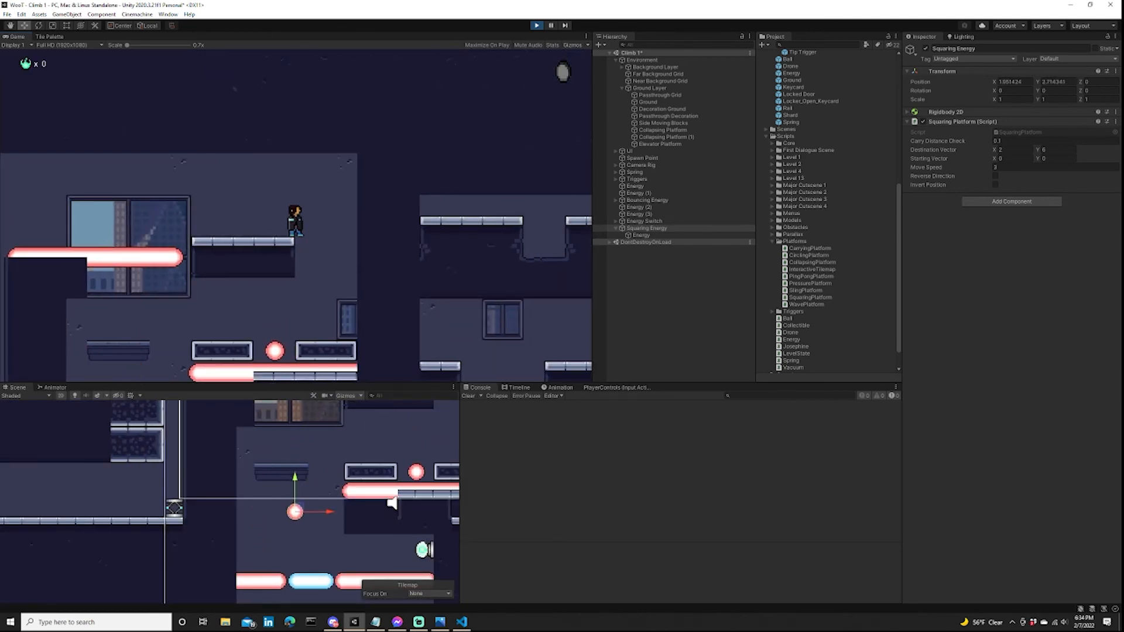
# Drop the character from the ledge onto the shaft's elevator platform and try to avoid the squaring orb.
pyautogui.press('a')
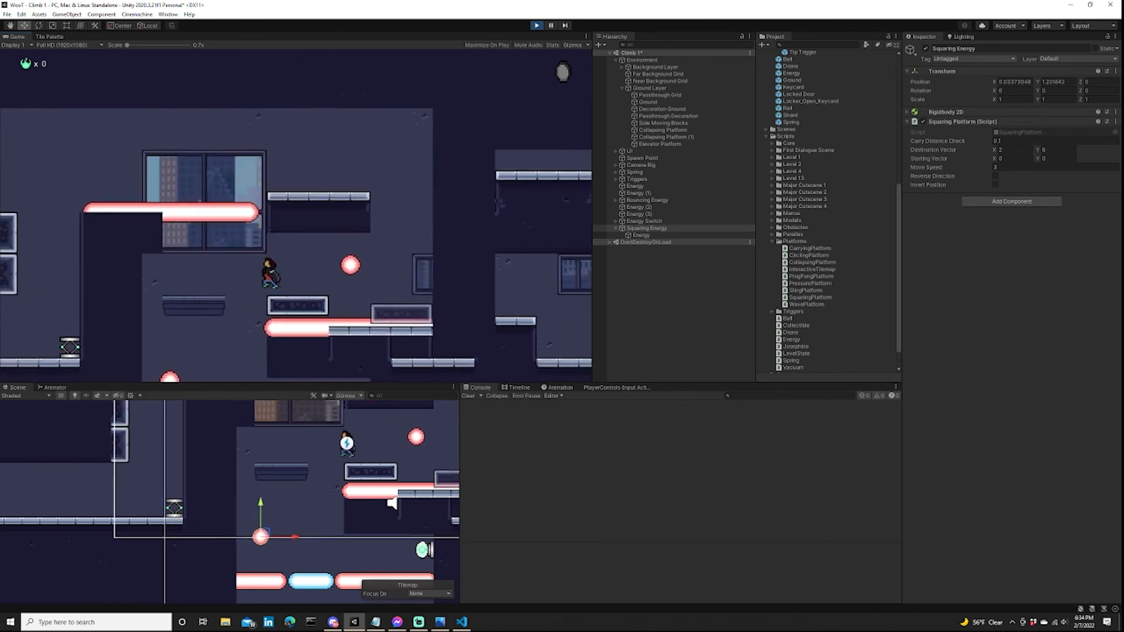
pyautogui.press('space')
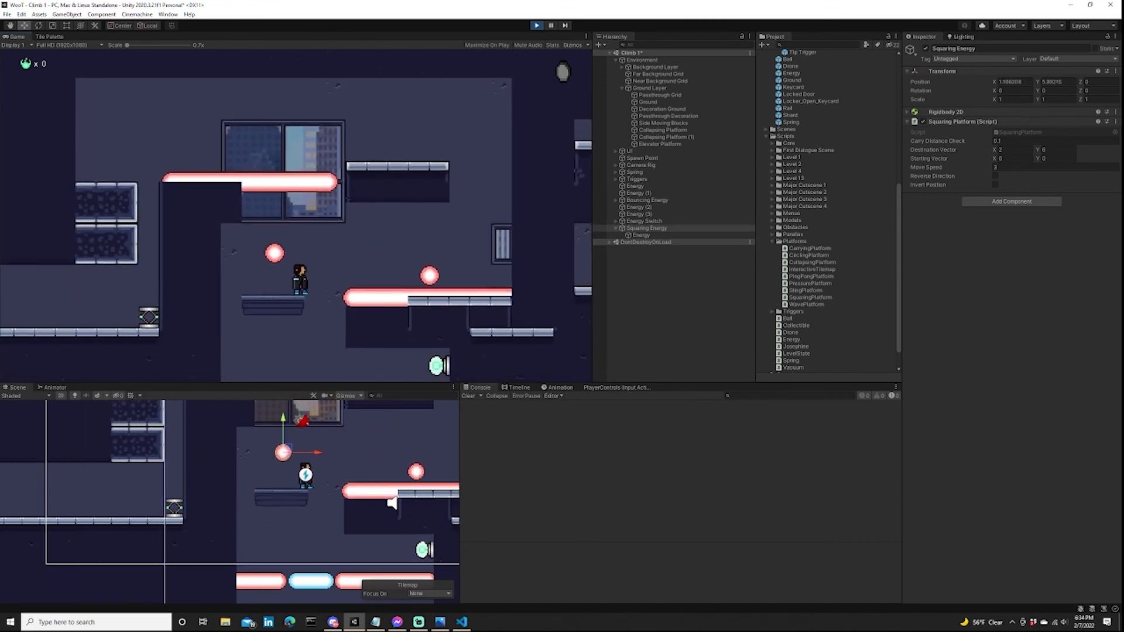
pyautogui.press('d')
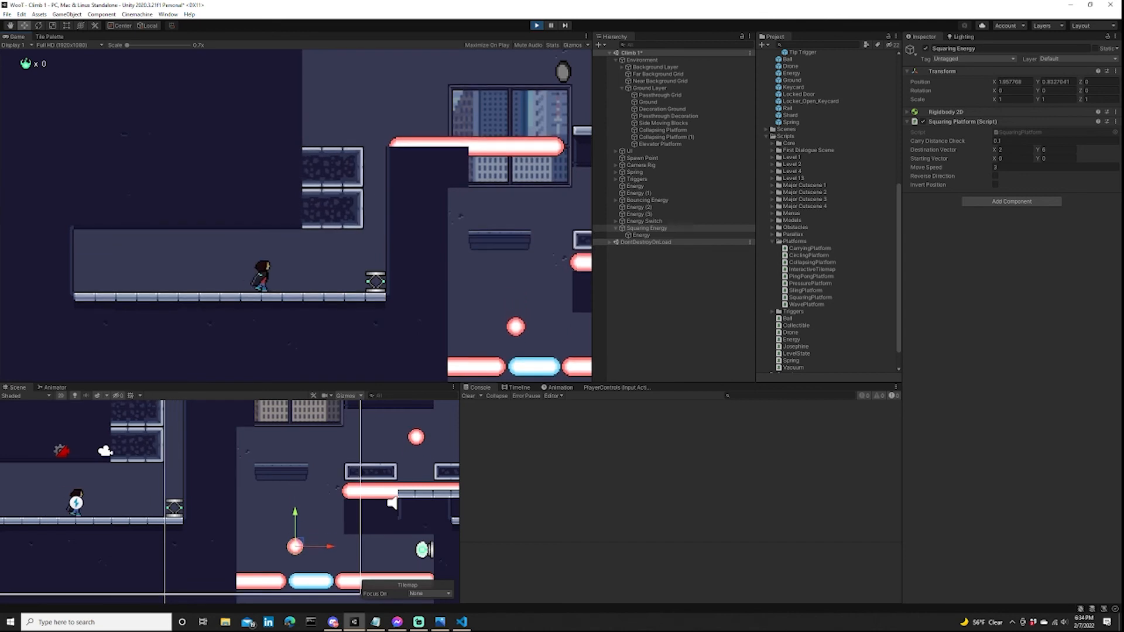
# Try the climb again from the starting floor, using the spring to get up past the moving blocks.
pyautogui.press('d')
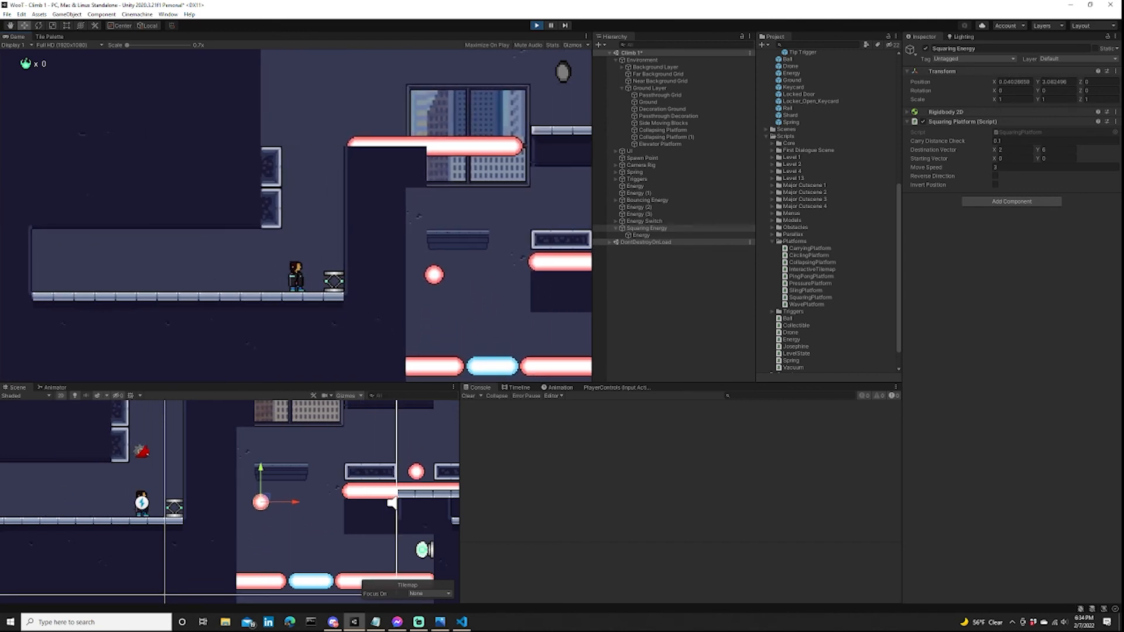
pyautogui.press('d')
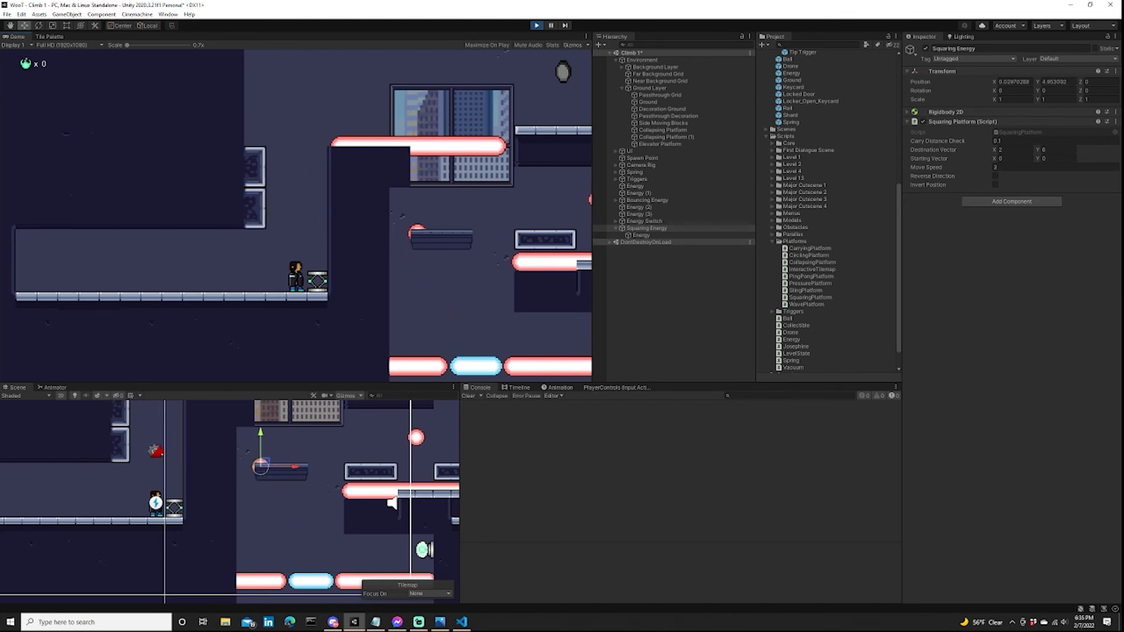
pyautogui.press('a')
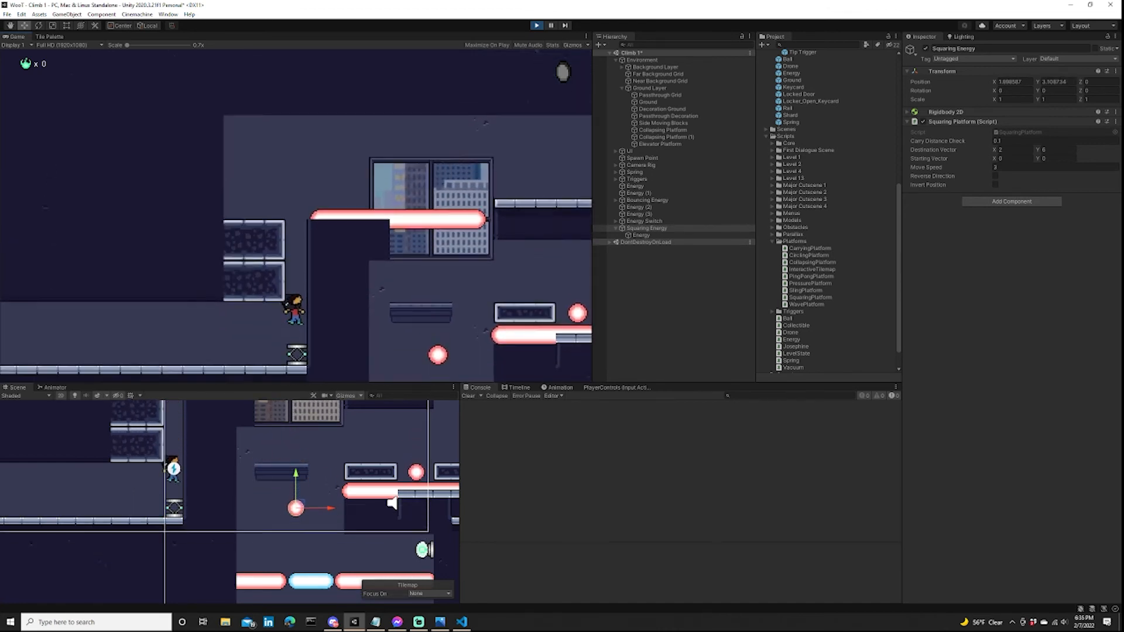
pyautogui.press('d')
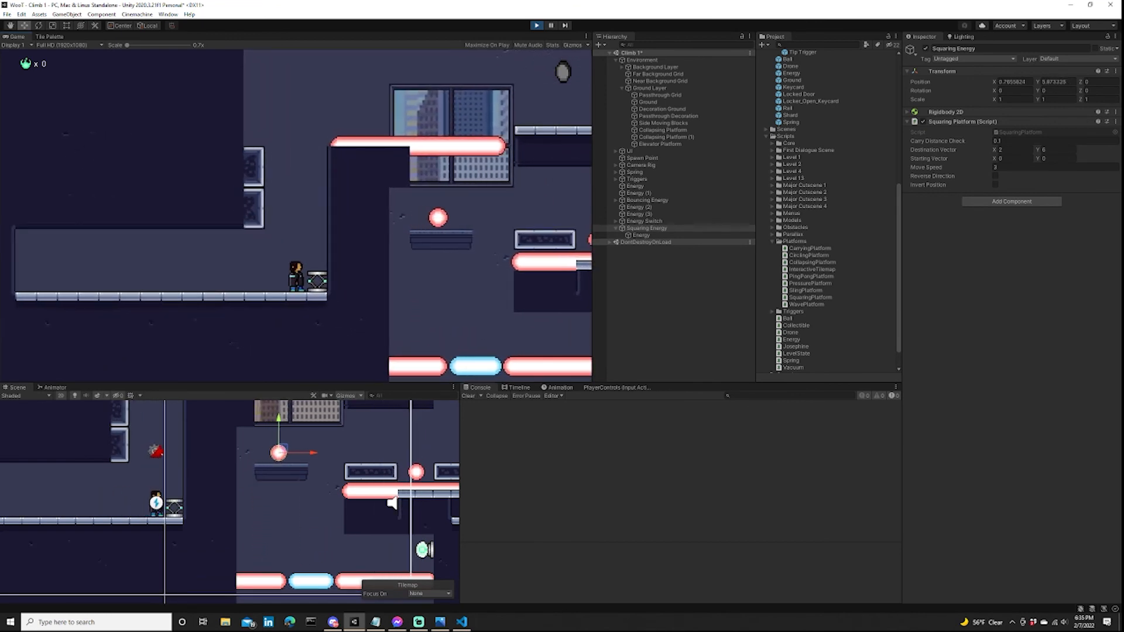
pyautogui.press('space')
pyautogui.press('d')
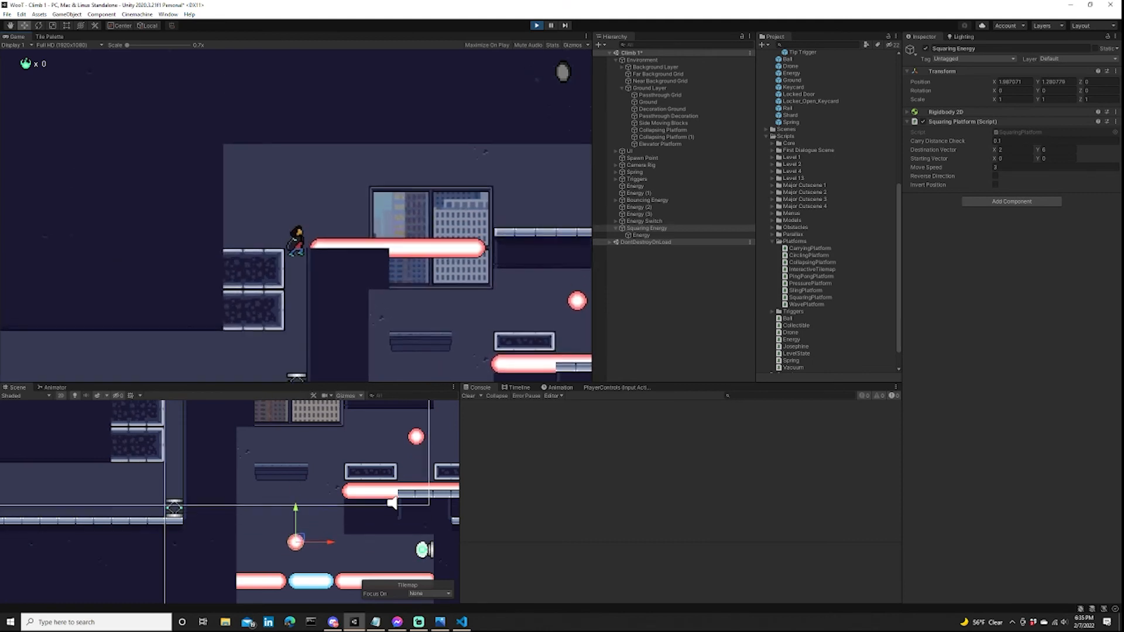
pyautogui.press('d')
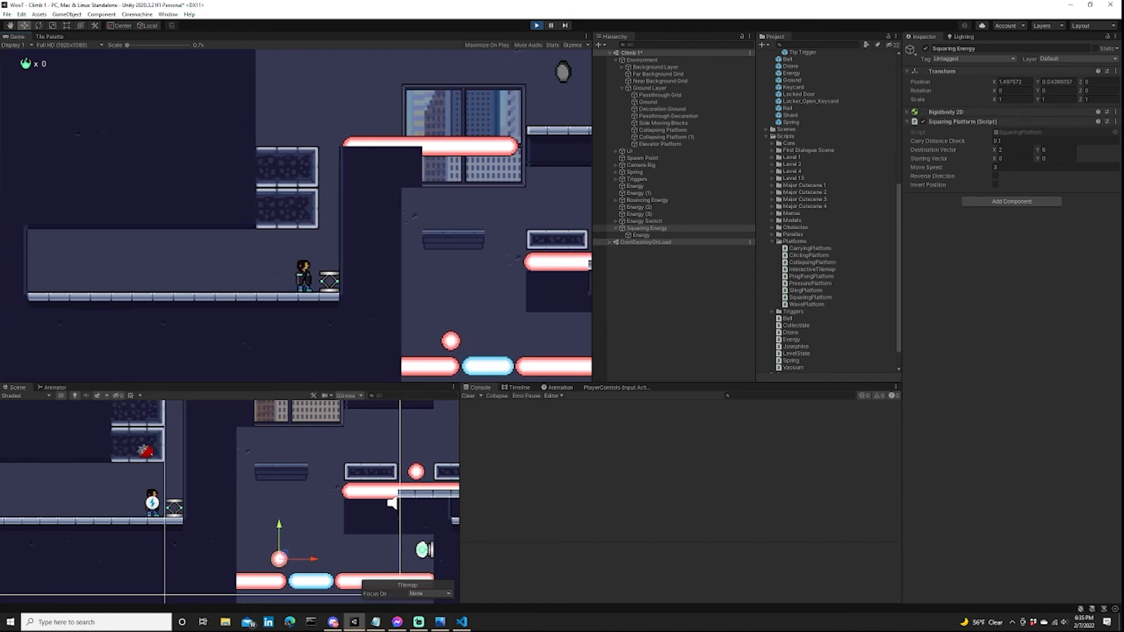
# Bring the character up via the spring and moving blocks and across the upper laser to the far ledge.
pyautogui.press('space')
pyautogui.press('d')
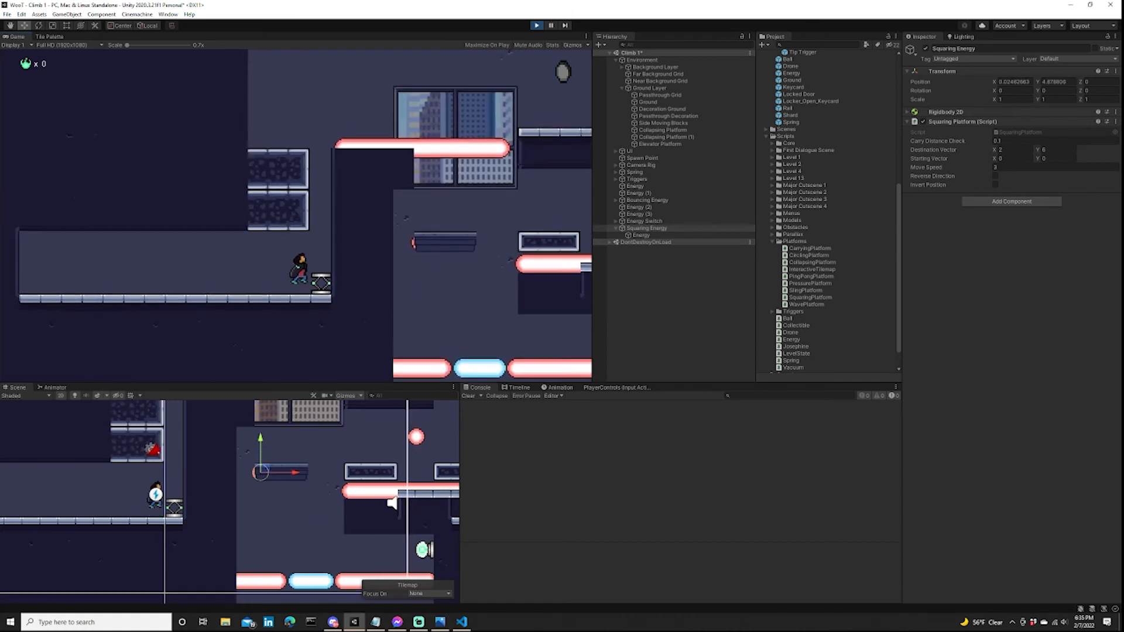
pyautogui.press('a')
pyautogui.press('d')
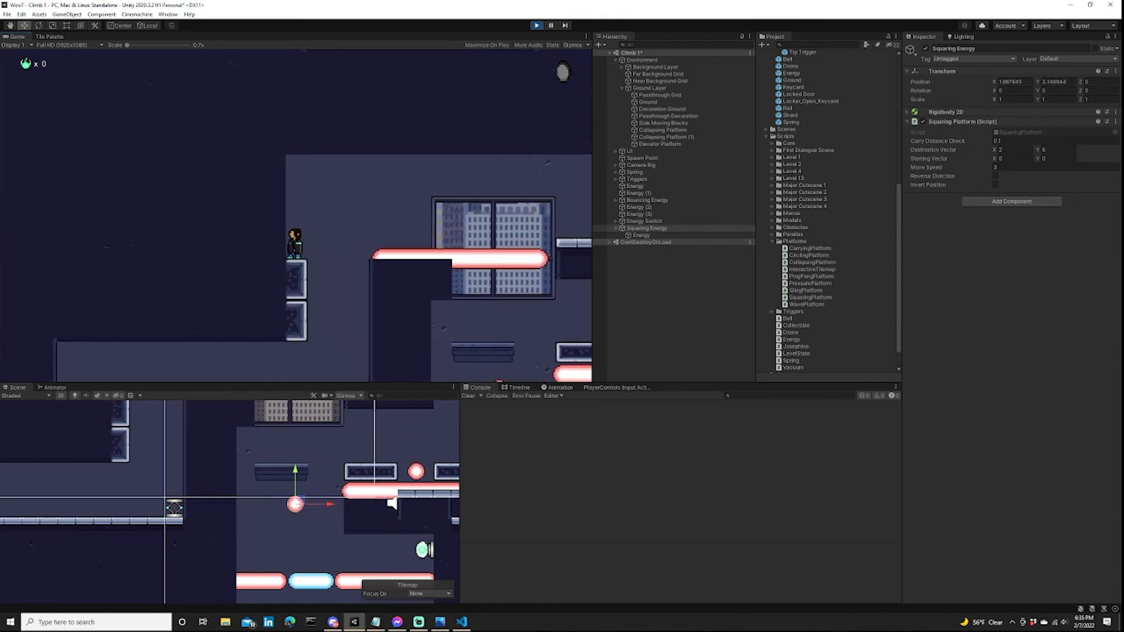
pyautogui.press('space')
pyautogui.press('d')
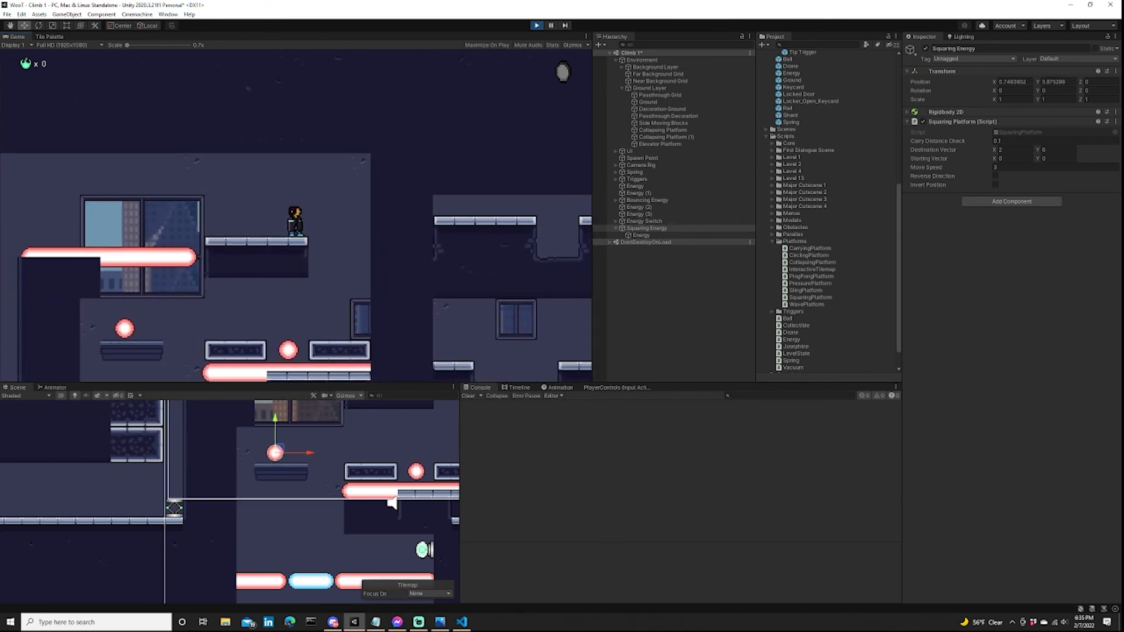
# Drop into the shaft again and ride the elevator platform down while dodging the squaring and bouncing orbs.
pyautogui.press('d')
pyautogui.press('space')
pyautogui.press('a')
pyautogui.press('a')
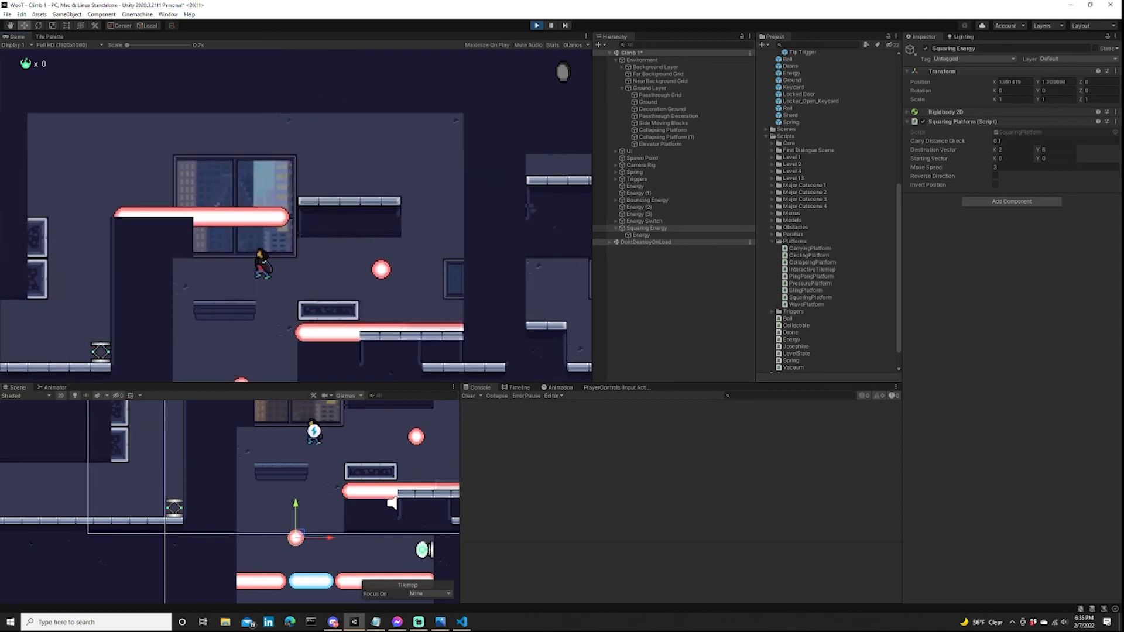
pyautogui.press('a')
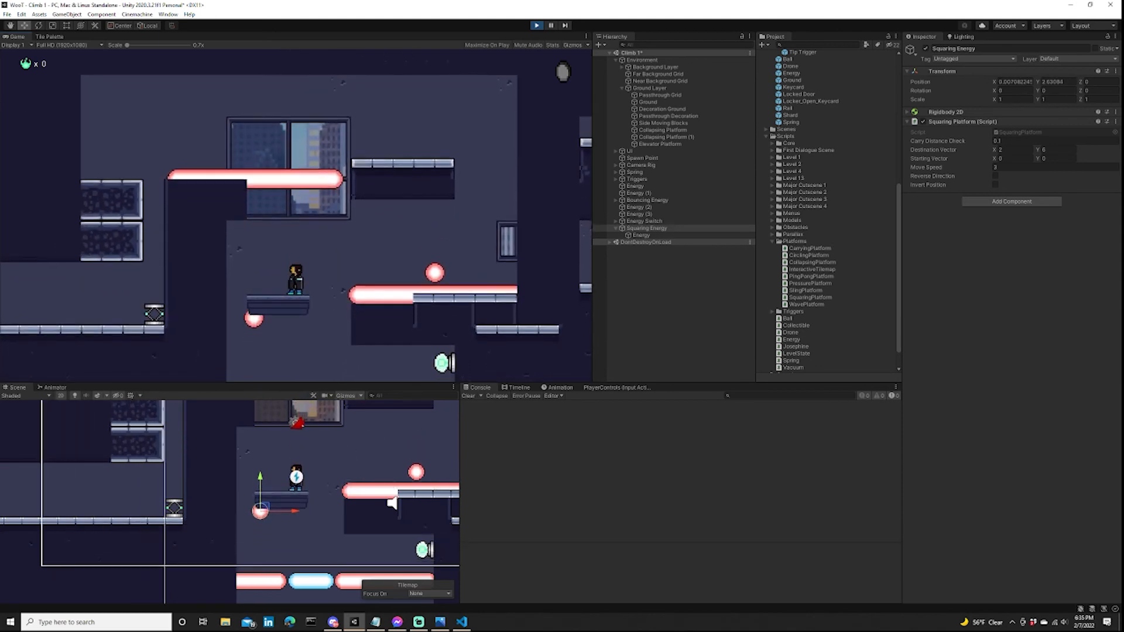
pyautogui.press('d')
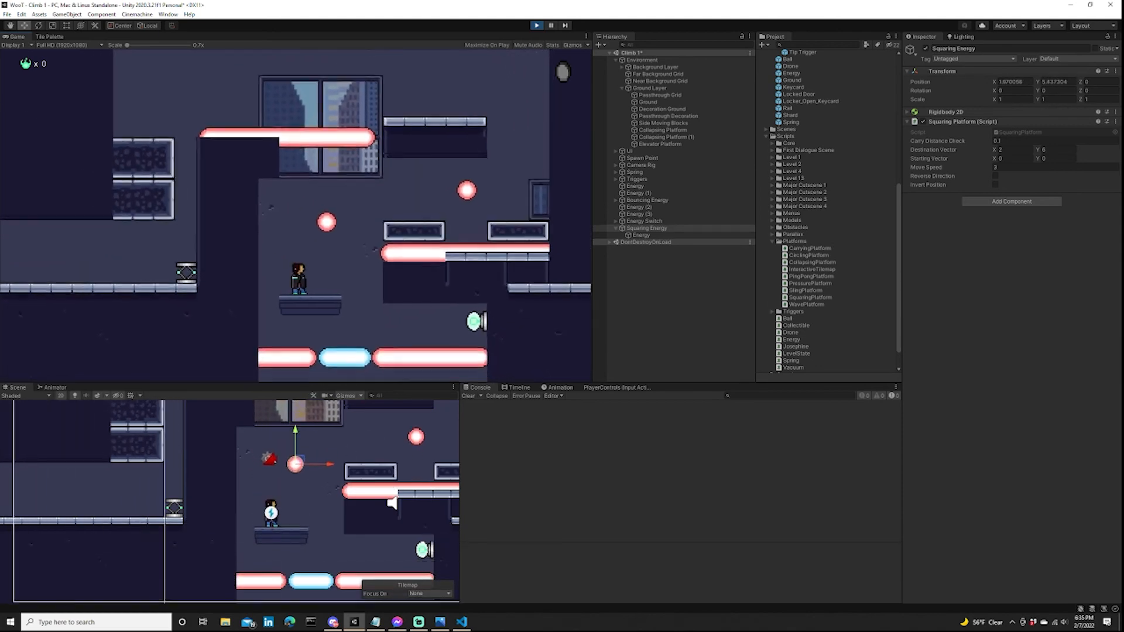
# Trigger the energy switch to turn off the blue laser and descend through the gap to the shaft floor.
pyautogui.press('space')
pyautogui.press('d')
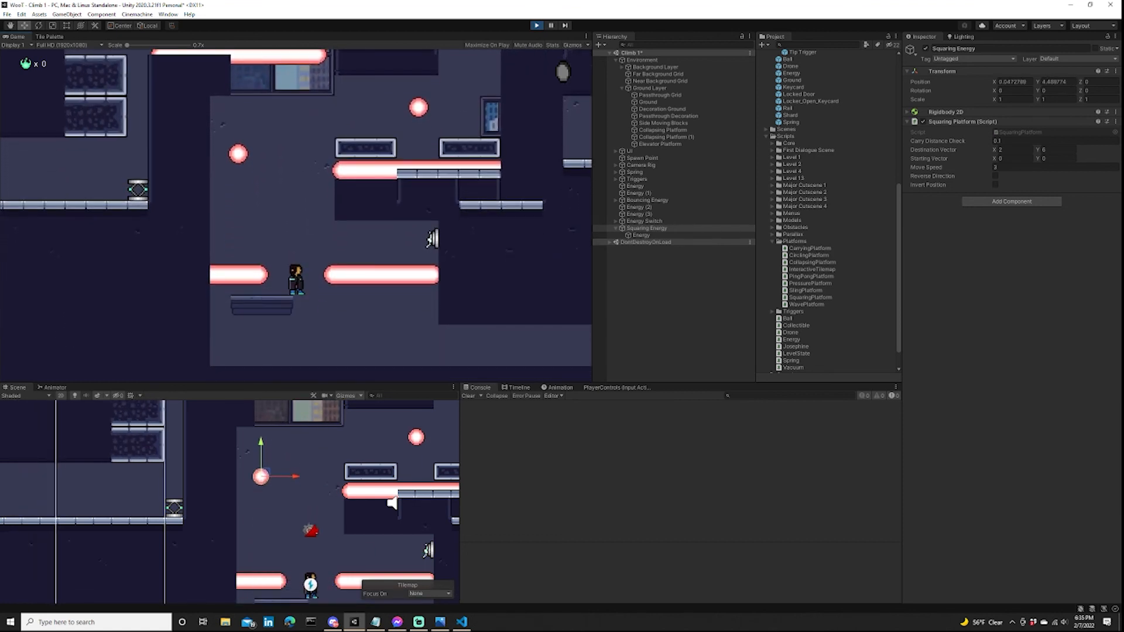
pyautogui.press('d')
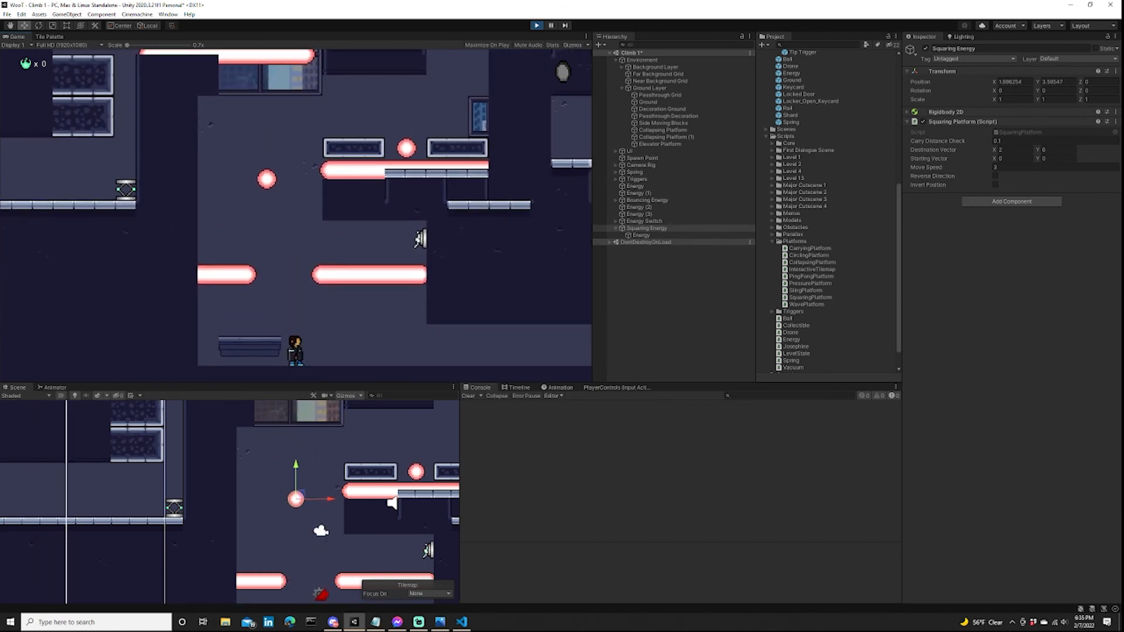
# Test moving and throwing energy balls on the shaft floor while watching the squaring orb and elevator platform above.
pyautogui.press('a')
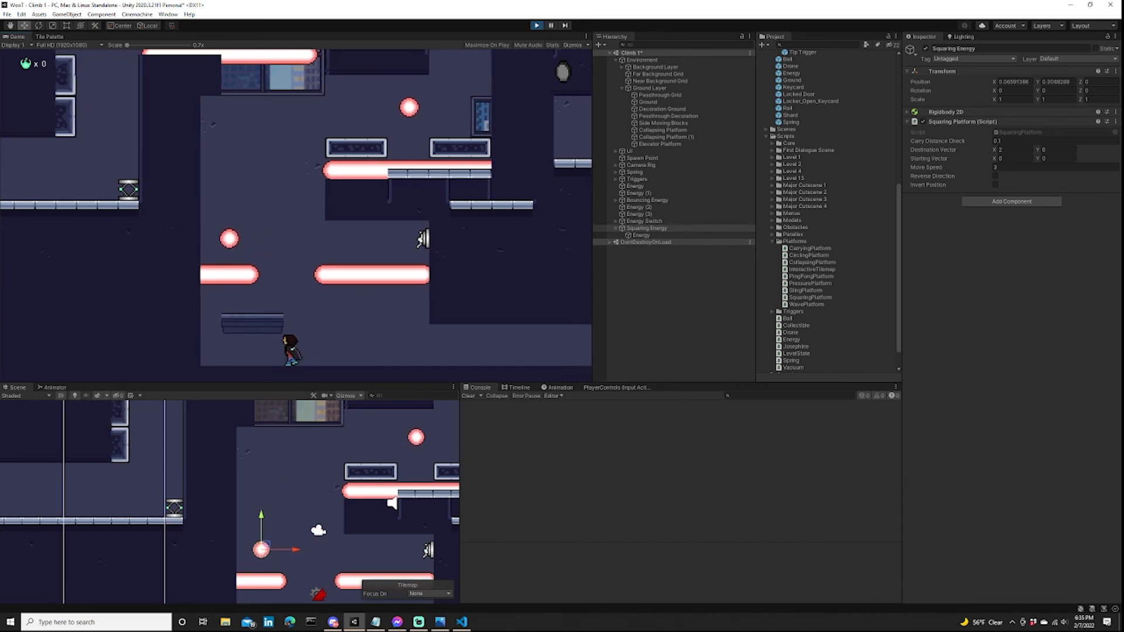
pyautogui.press('d')
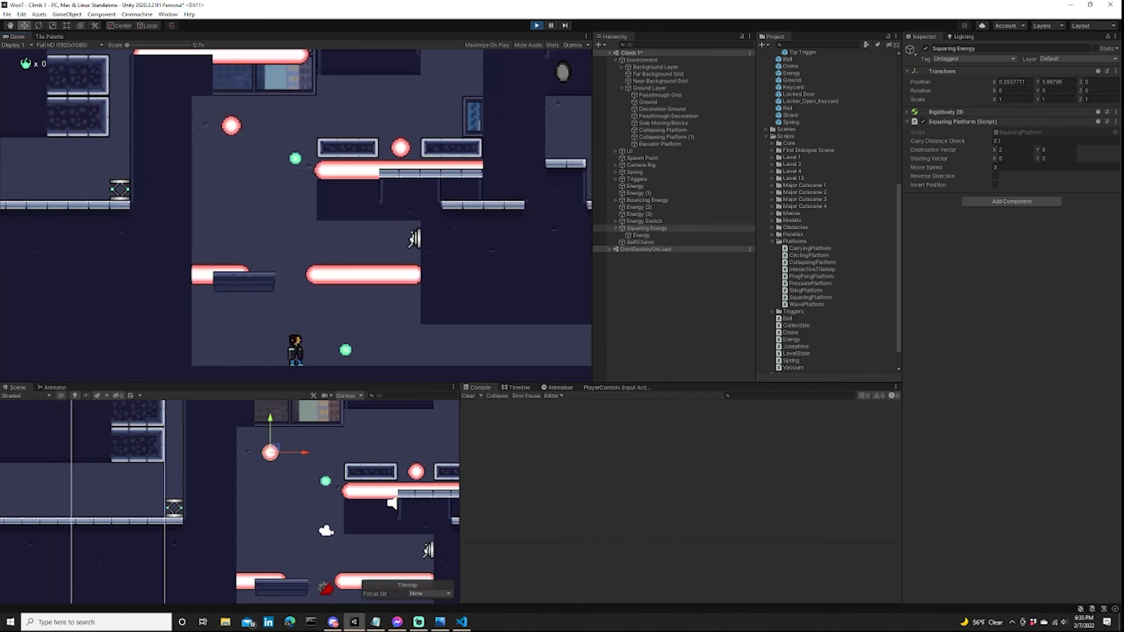
pyautogui.press('a')
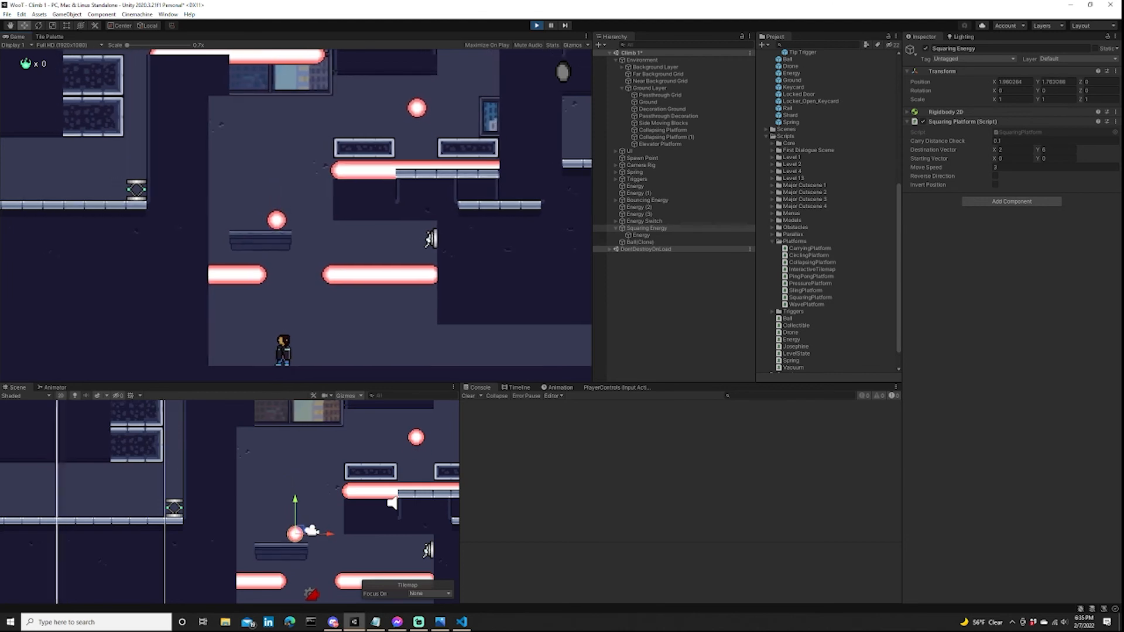
pyautogui.press('d')
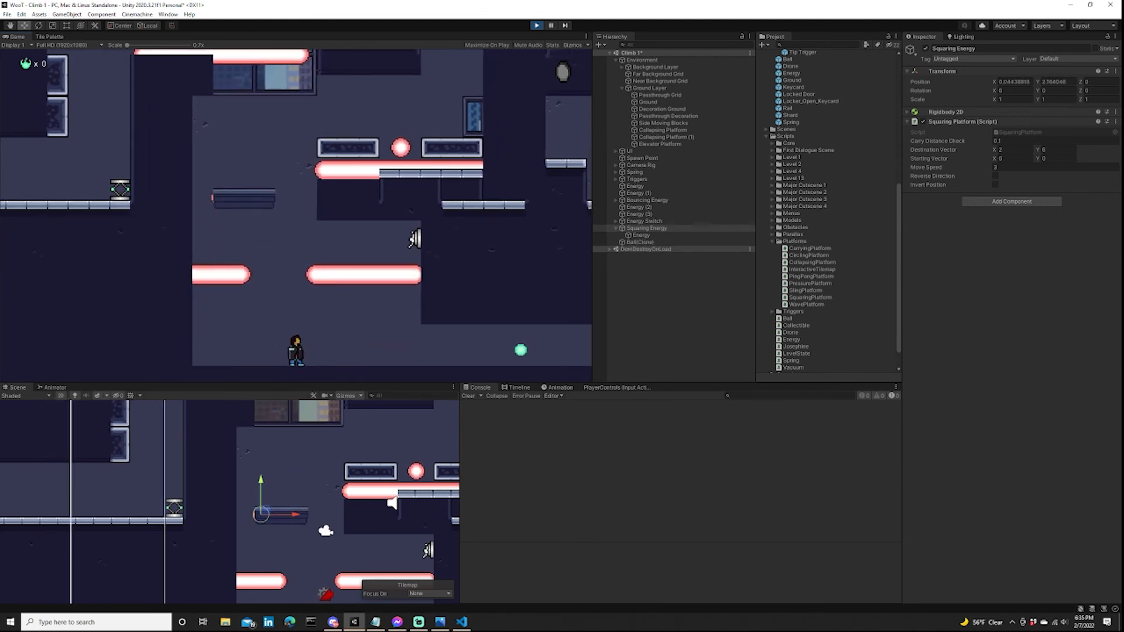
pyautogui.press('a')
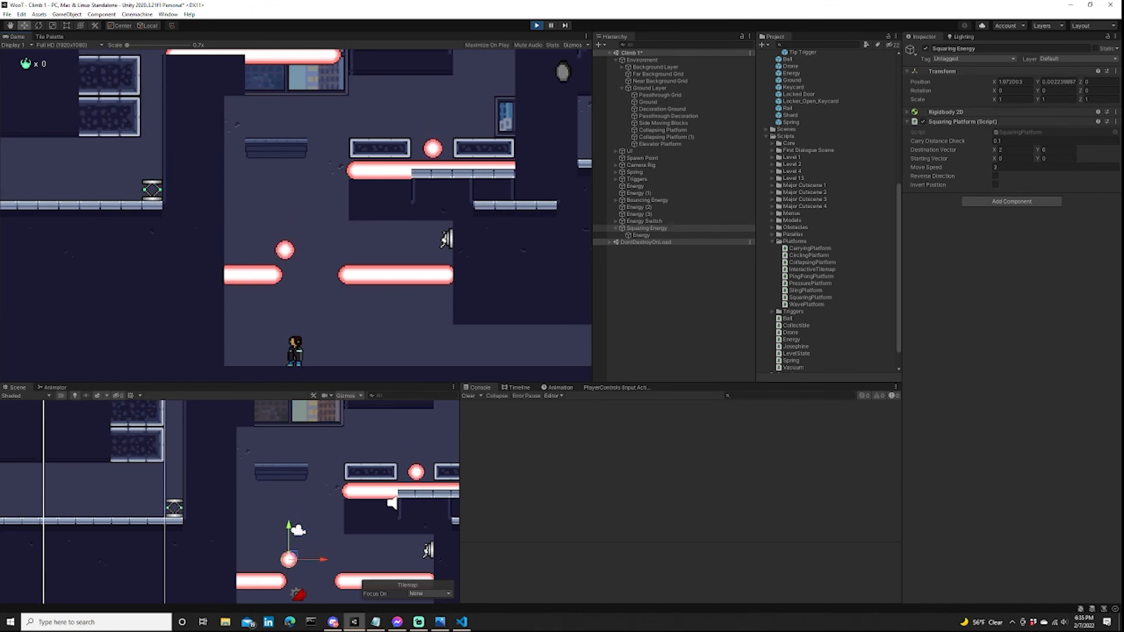
pyautogui.press('d')
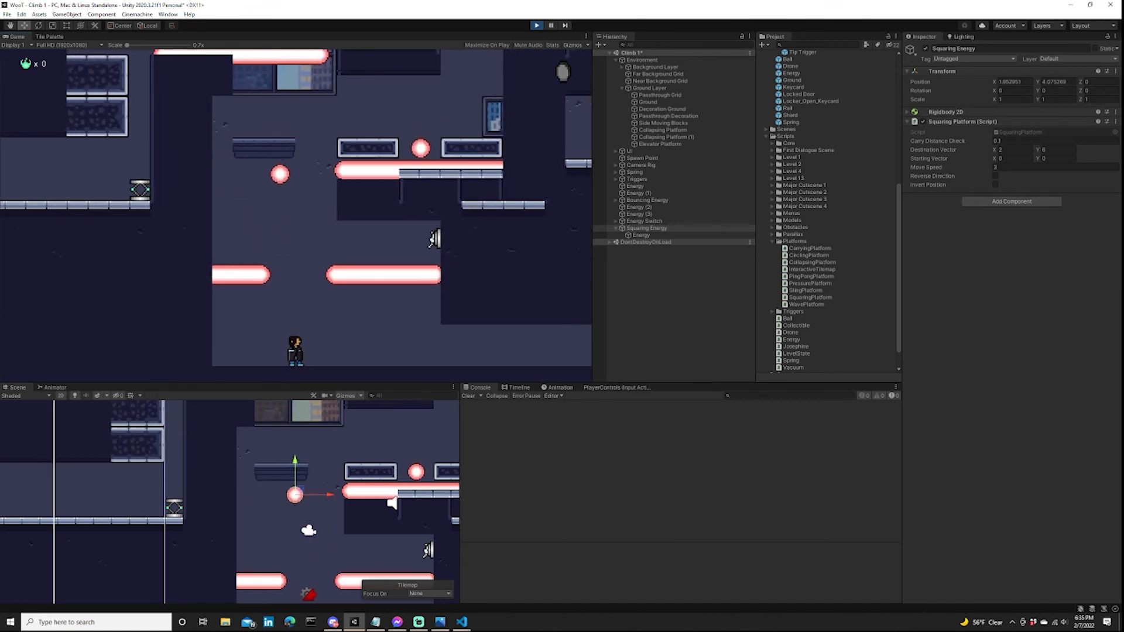
pyautogui.press('a')
pyautogui.press('d')
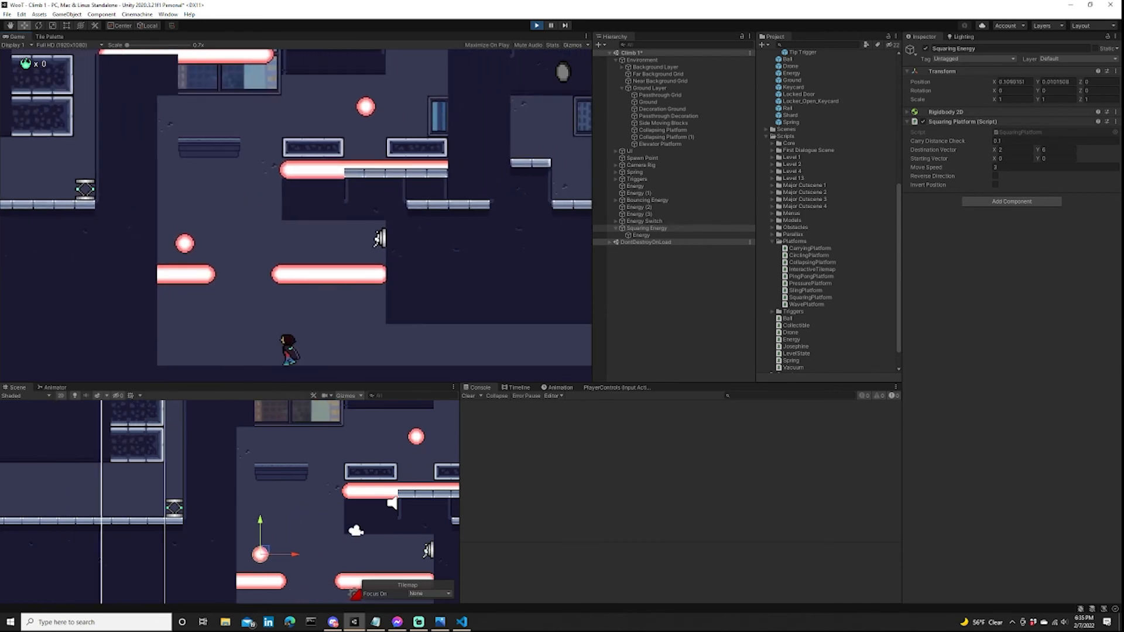
# Walk the character along the shaft floor beneath the squaring orb, consult the level_design.jpg sketch, and end the playtest.
pyautogui.press('a')
pyautogui.press('d')
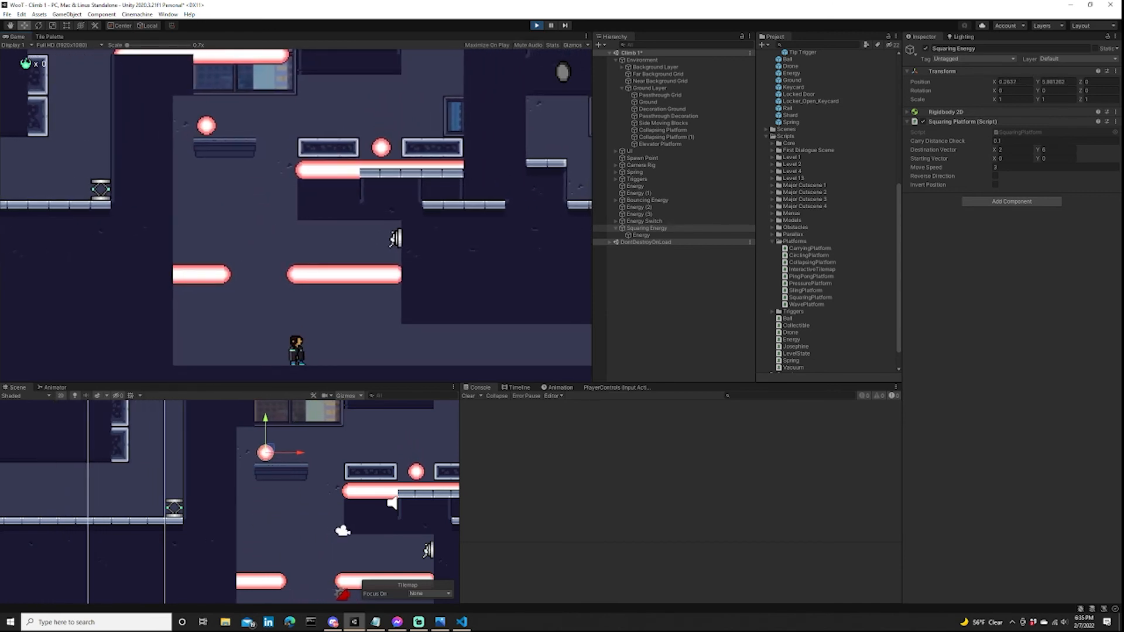
pyautogui.press('d')
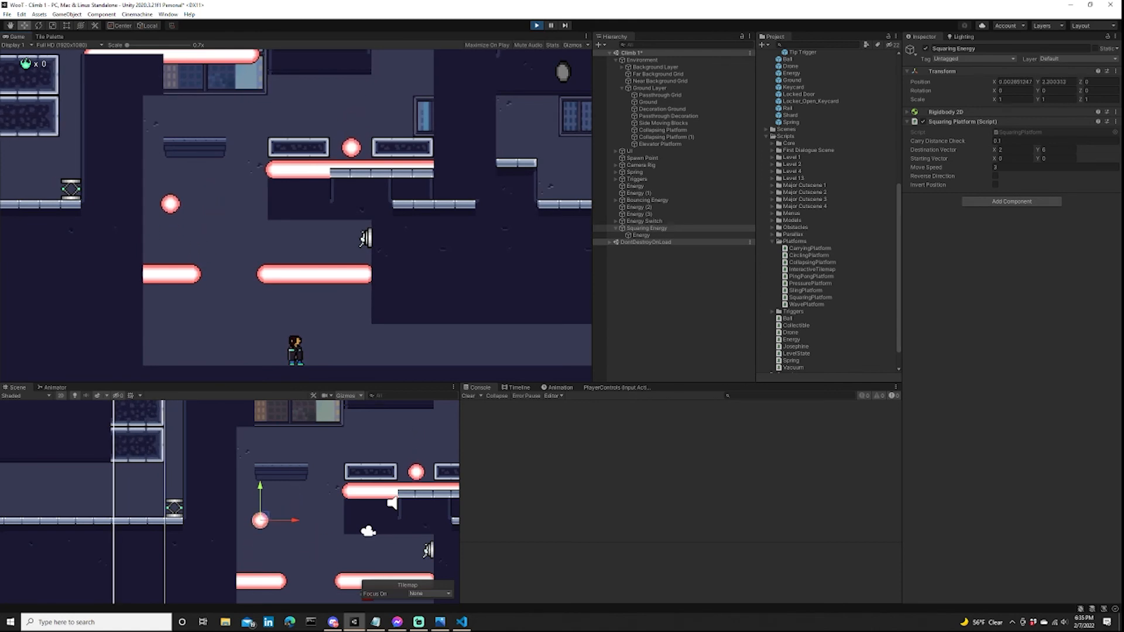
pyautogui.hotkey('alt', 'Tab')
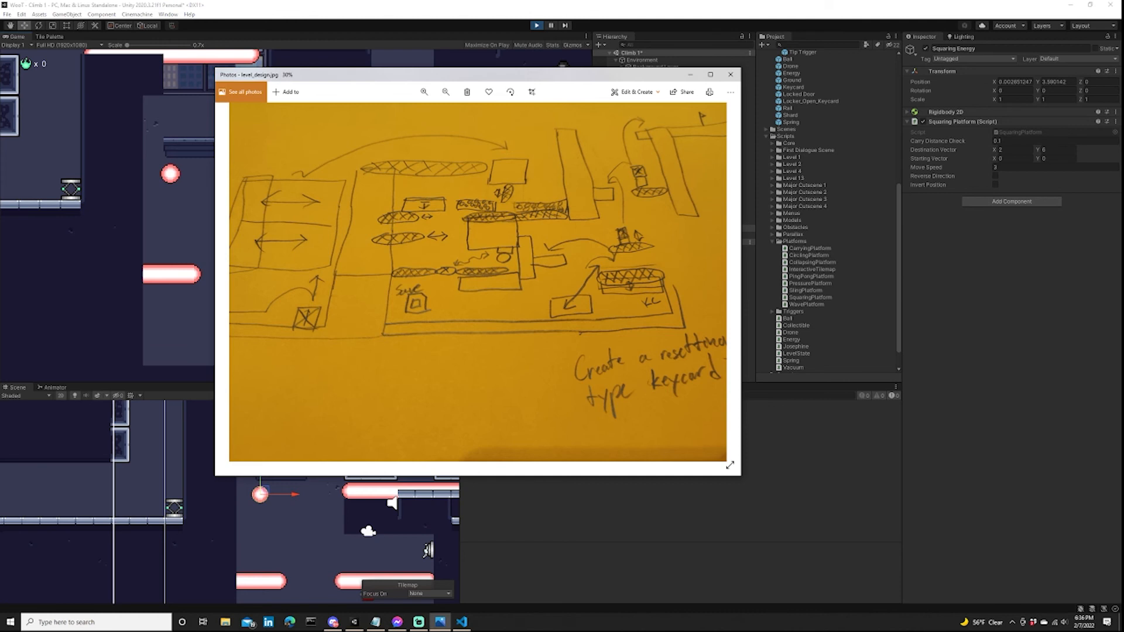
pyautogui.hotkey('alt', 'Tab')
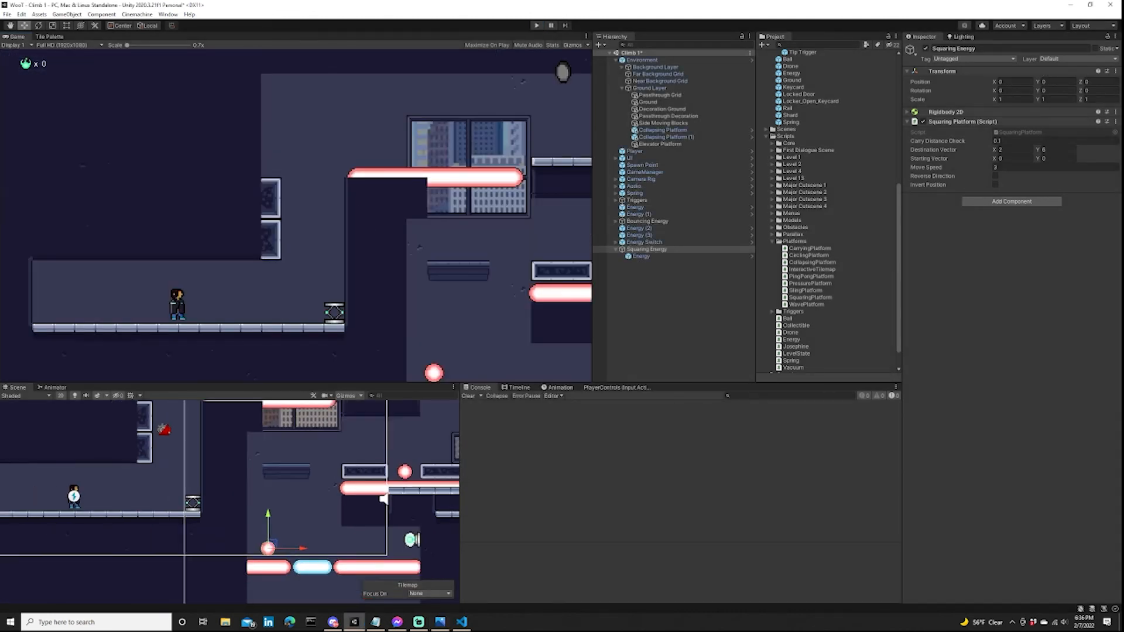
# Place a Mural prefab on the shaft's back wall below the red laser and directly under the squaring orb.
pyautogui.moveTo(384, 498); pyautogui.dragTo(295, 405, button='middle')
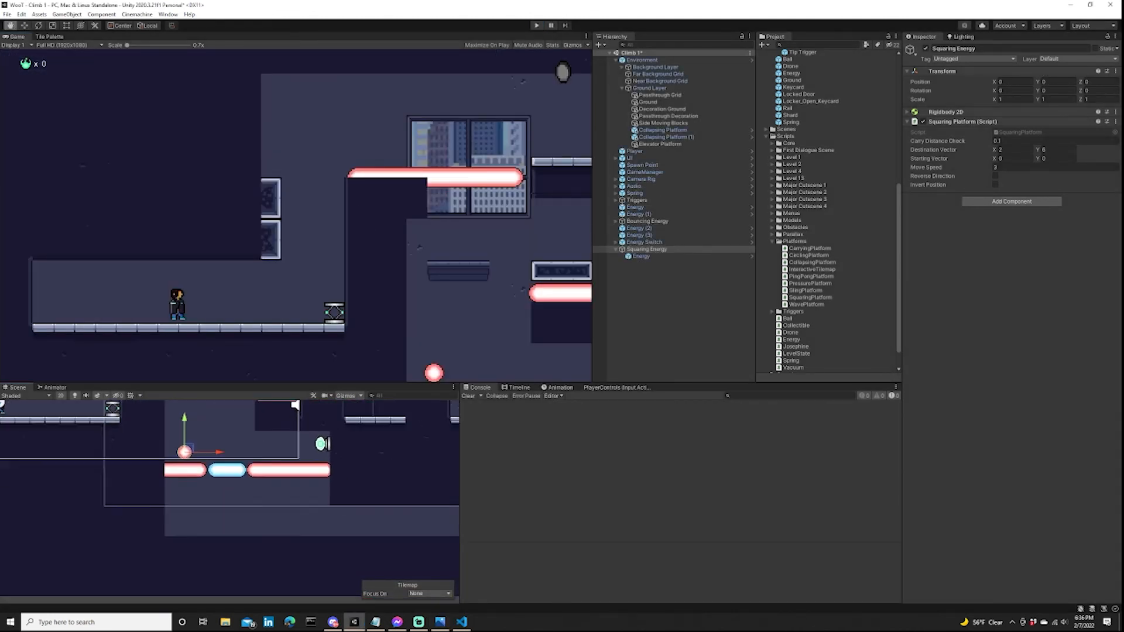
pyautogui.moveTo(252, 487)
pyautogui.mouseDown(button='middle')
pyautogui.moveTo(243, 485)
pyautogui.moveTo(258, 488)
pyautogui.mouseUp(button='middle')
pyautogui.scroll(7, 257, 488)
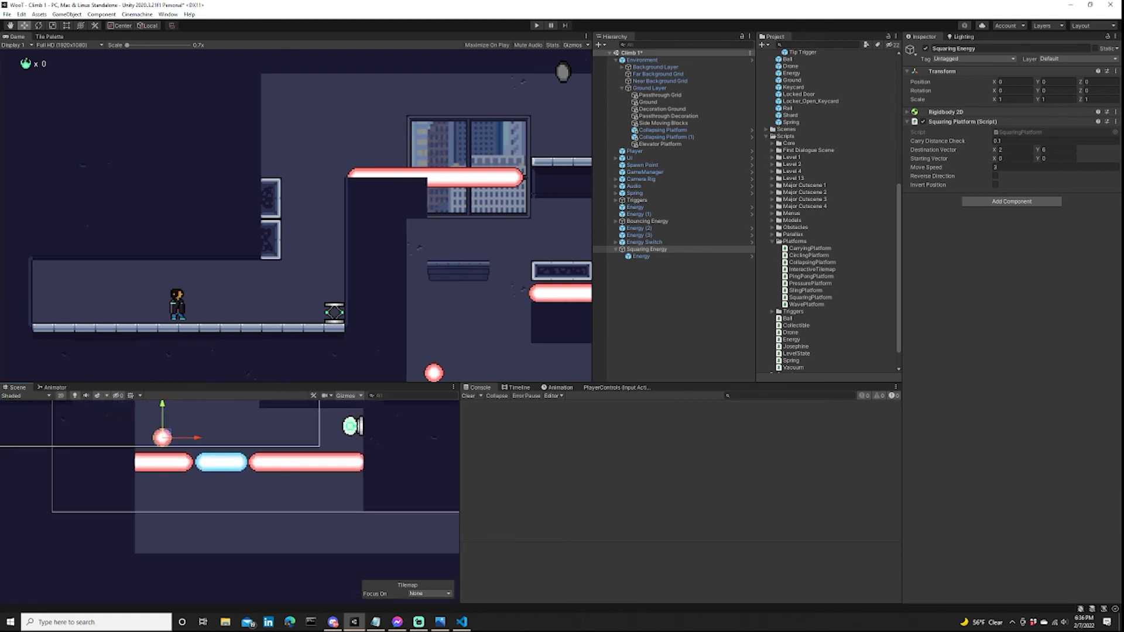
pyautogui.scroll(5, 831, 211)
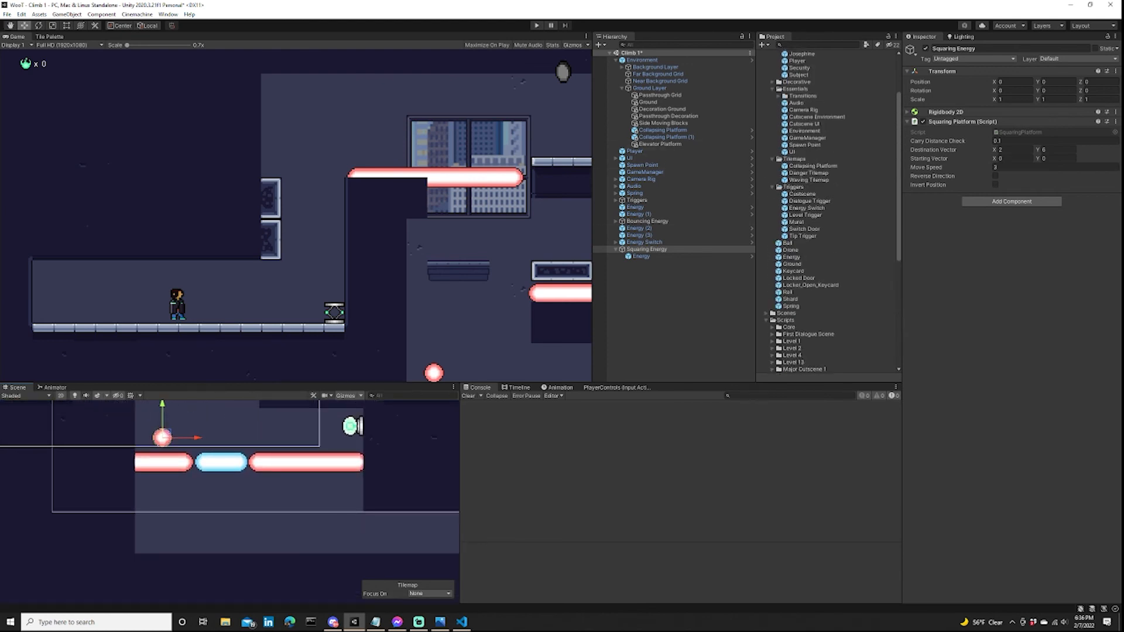
pyautogui.scroll(3, 831, 211)
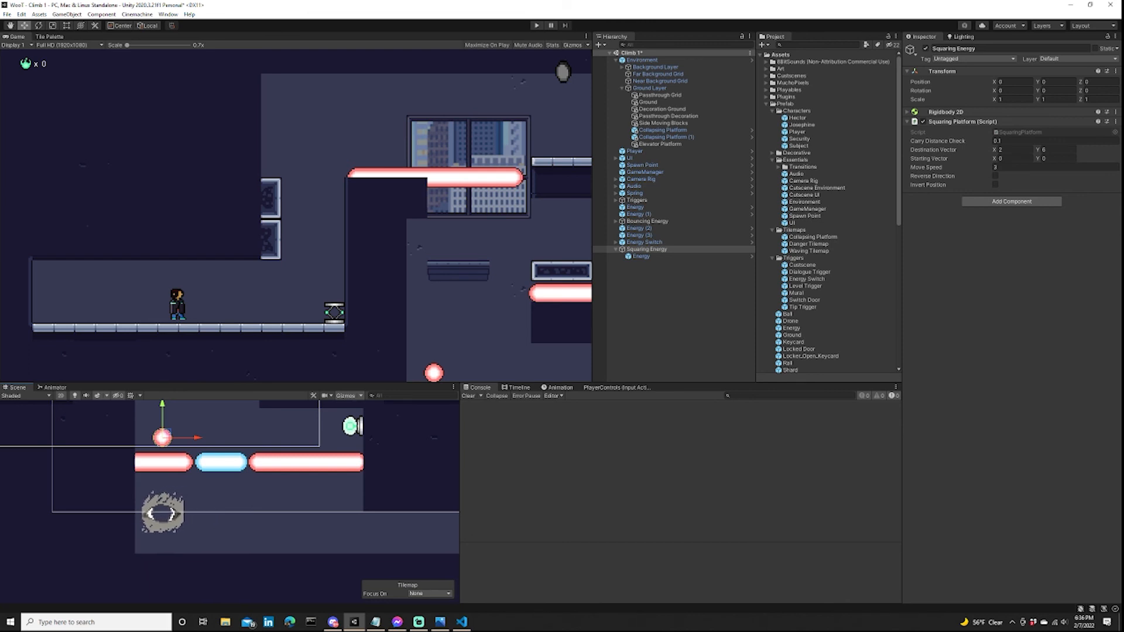
pyautogui.moveTo(162, 513); pyautogui.dragTo(162, 513)
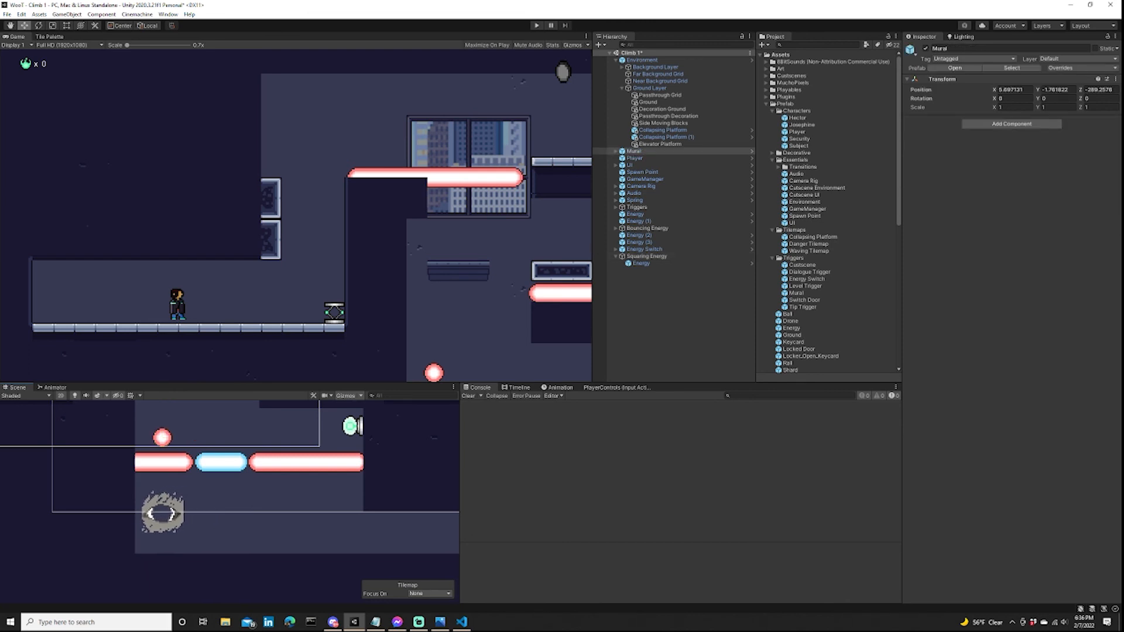
# Examine the mural's placement in the shaft and its position relative to the lasers, energy switch and upper window area.
pyautogui.scroll(3, 175, 513)
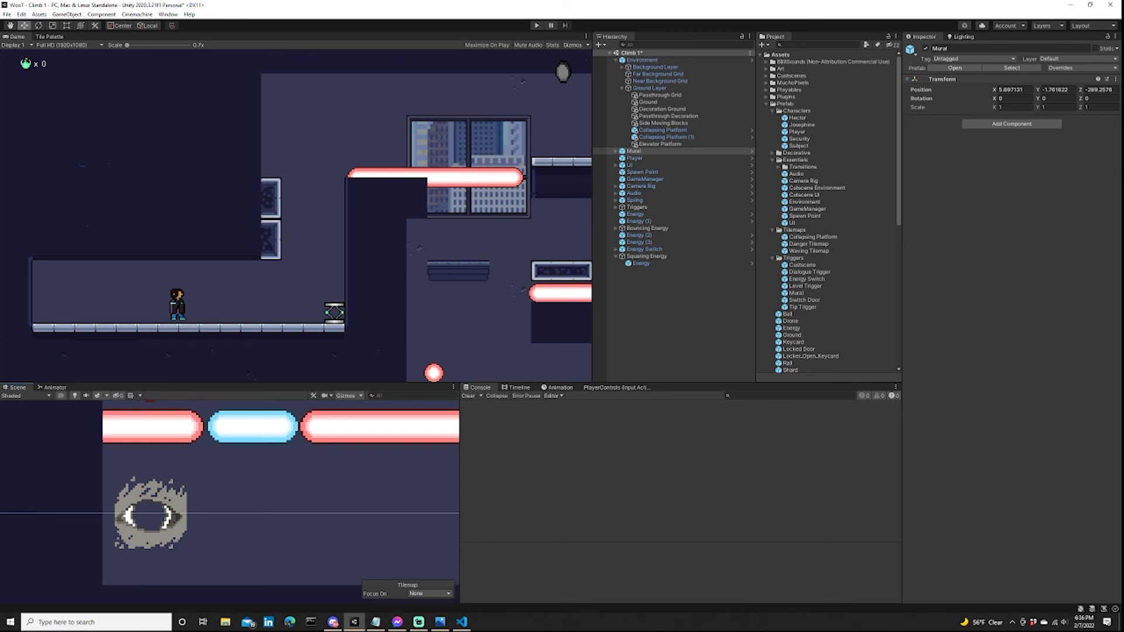
pyautogui.scroll(-8, 302, 423)
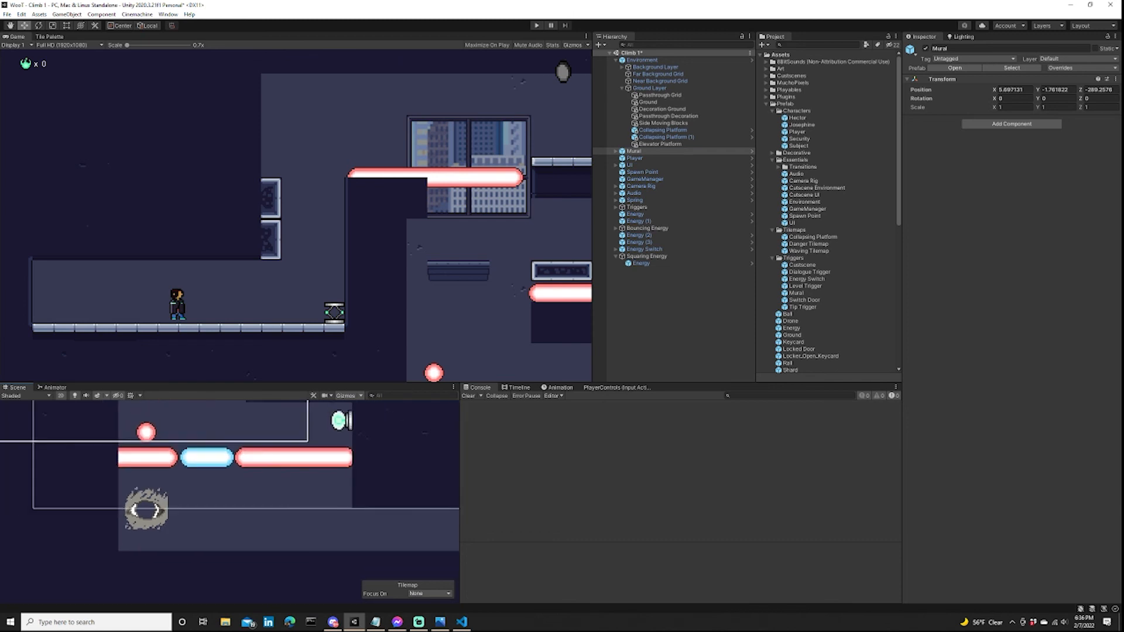
pyautogui.scroll(5, 218, 494)
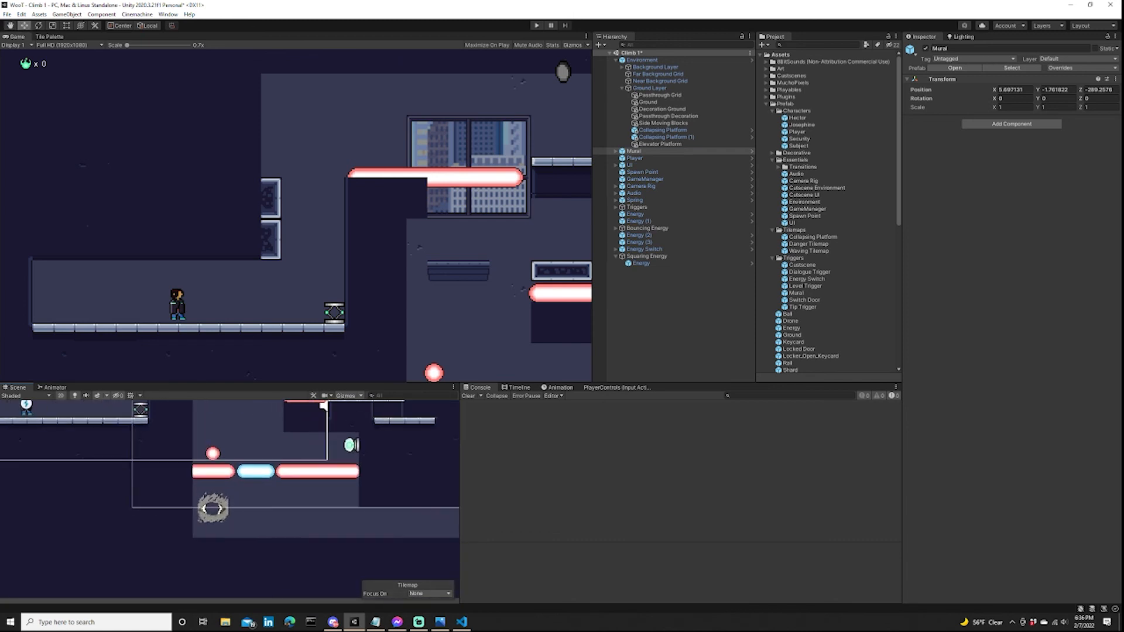
pyautogui.scroll(-5, 218, 495)
pyautogui.moveTo(218, 495); pyautogui.dragTo(189, 550, button='middle')
pyautogui.scroll(-2, 273, 477)
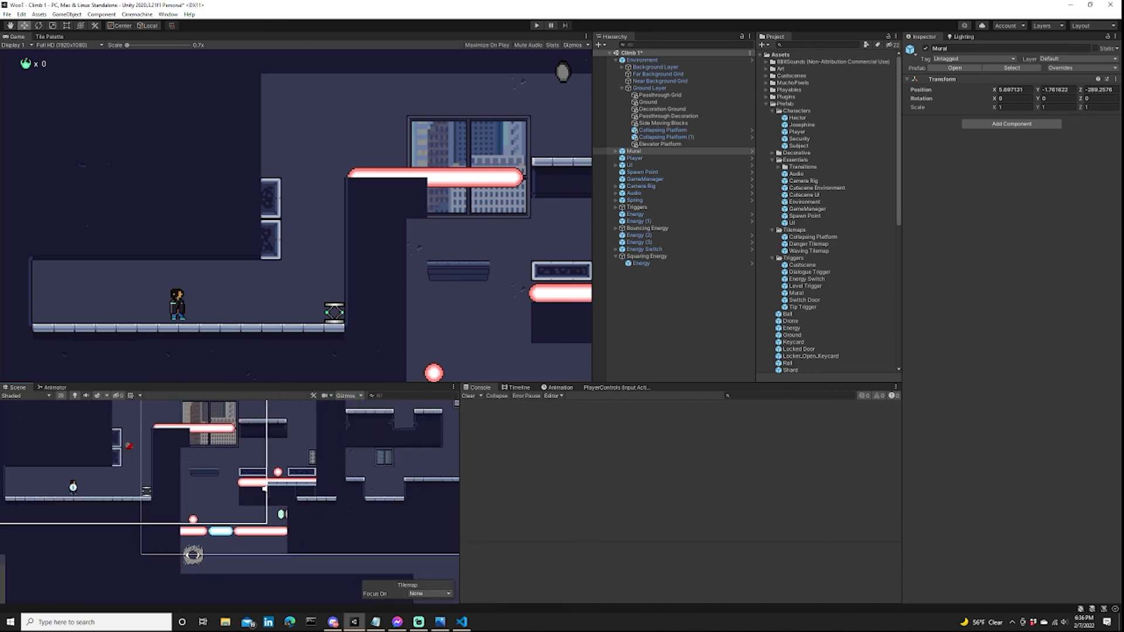
pyautogui.scroll(-2, 264, 488)
pyautogui.moveTo(264, 487); pyautogui.dragTo(288, 566, button='middle')
pyautogui.scroll(2, 263, 538)
pyautogui.moveTo(141, 499); pyautogui.dragTo(185, 470, button='middle')
pyautogui.scroll(6, 186, 470)
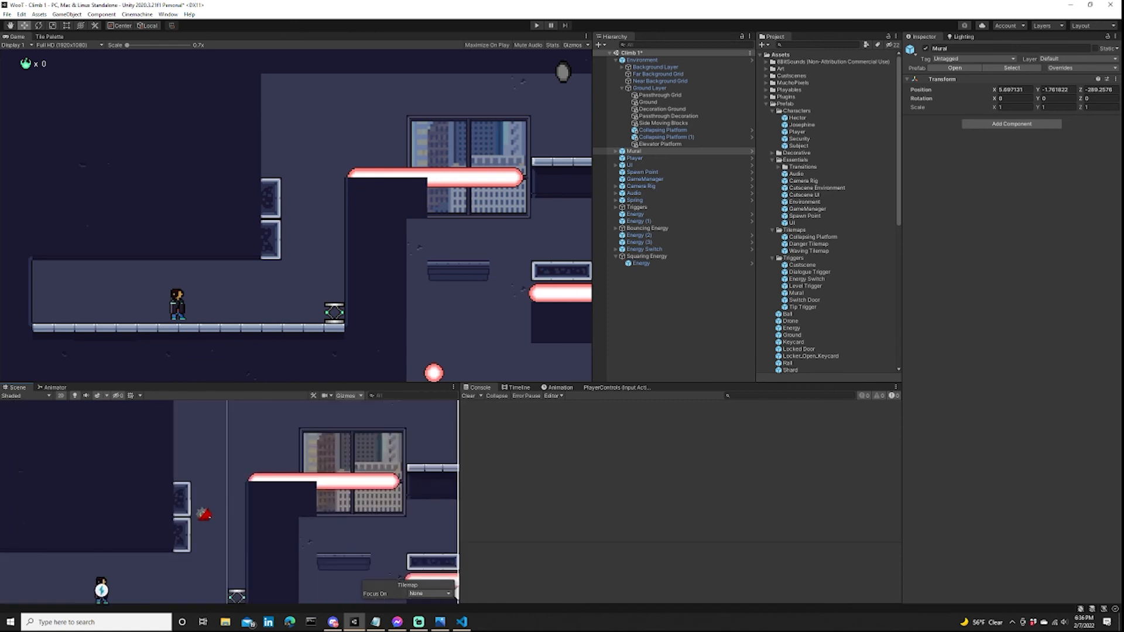
pyautogui.moveTo(307, 500); pyautogui.dragTo(154, 411, button='middle')
pyautogui.scroll(-2, 208, 475)
pyautogui.scroll(-2, 160, 484)
pyautogui.scroll(2, 253, 472)
pyautogui.moveTo(254, 472); pyautogui.dragTo(266, 459, button='middle')
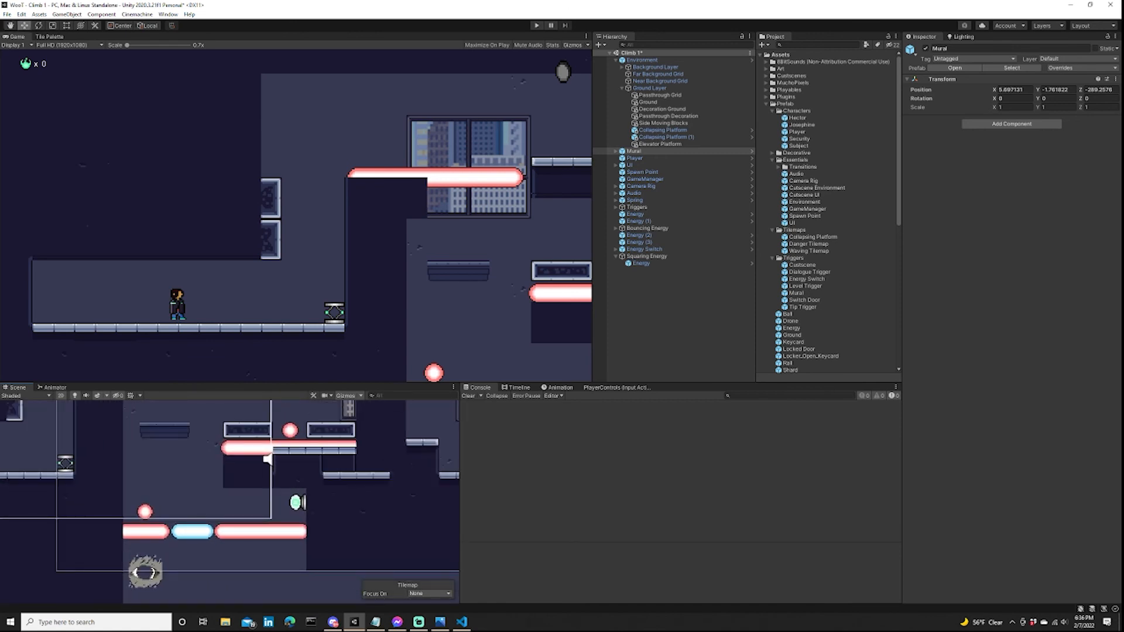
pyautogui.scroll(5, 425, 316)
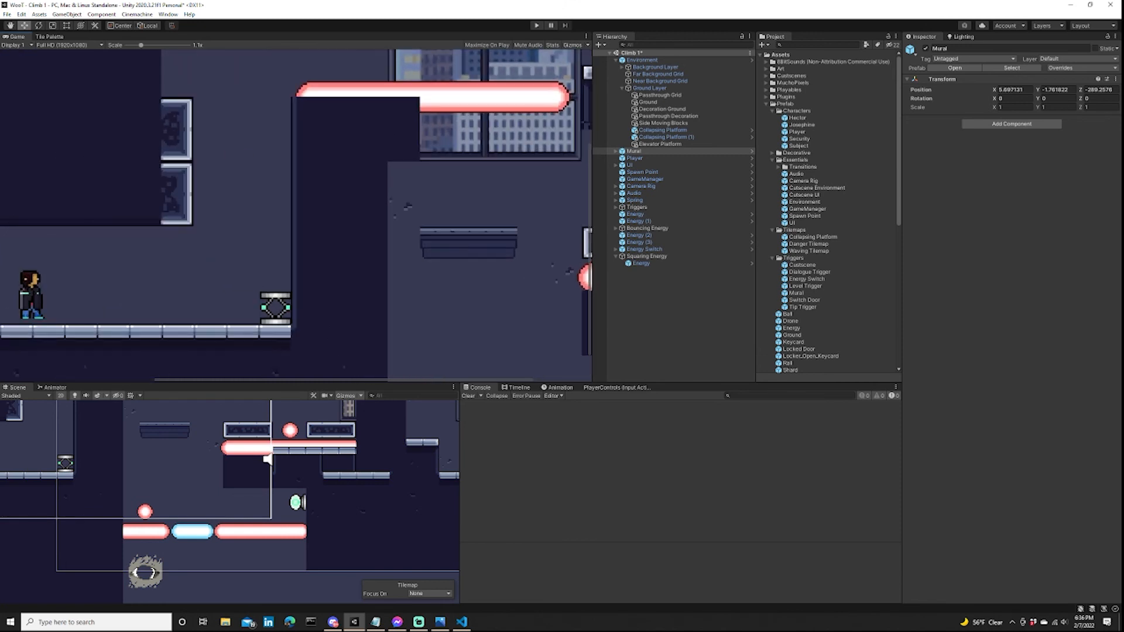
pyautogui.scroll(-4, 425, 317)
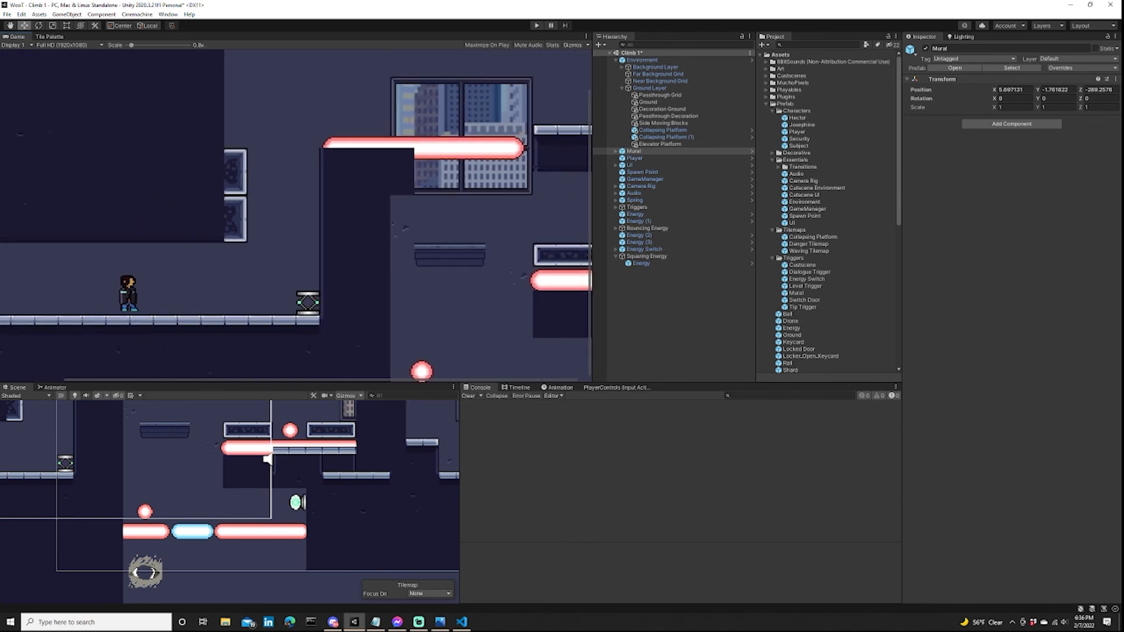
pyautogui.scroll(-1, 425, 316)
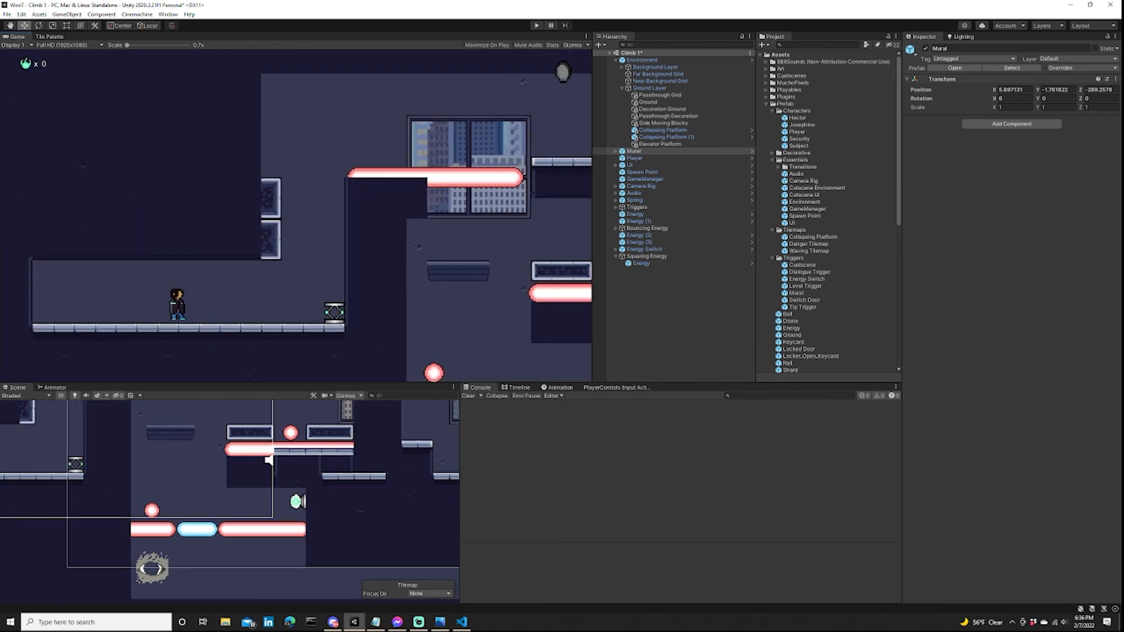
# Review the overall level layout from the start ledge through the shaft to the rooms beyond, with the mural deselected.
pyautogui.scroll(-5, 196, 559)
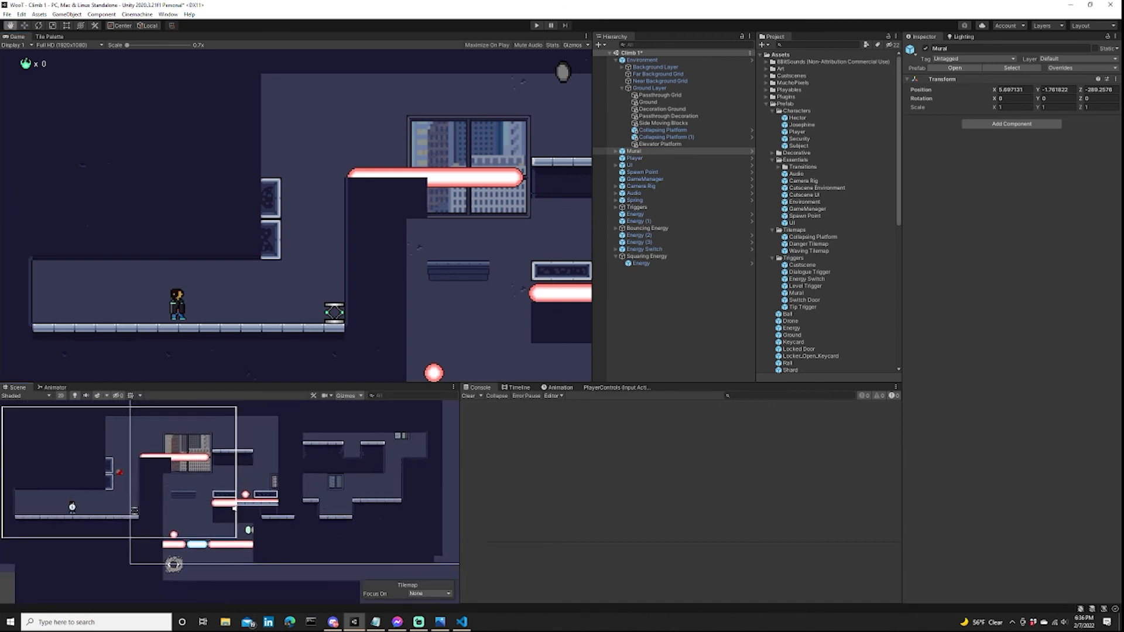
pyautogui.moveTo(174, 564); pyautogui.dragTo(181, 576, button='middle')
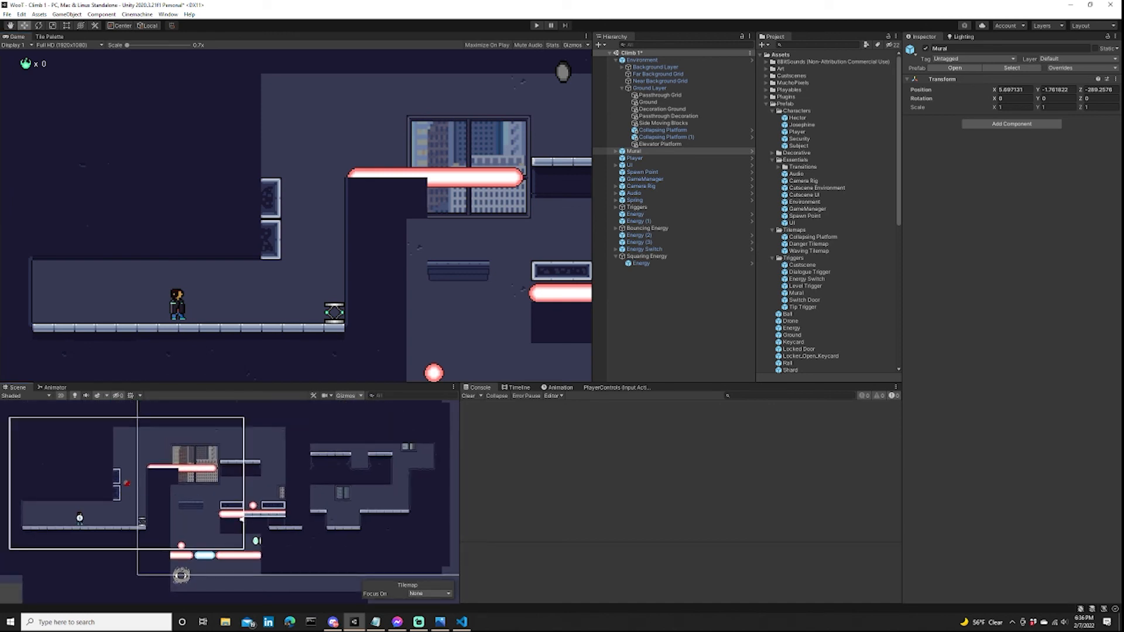
pyautogui.scroll(5, 77, 596)
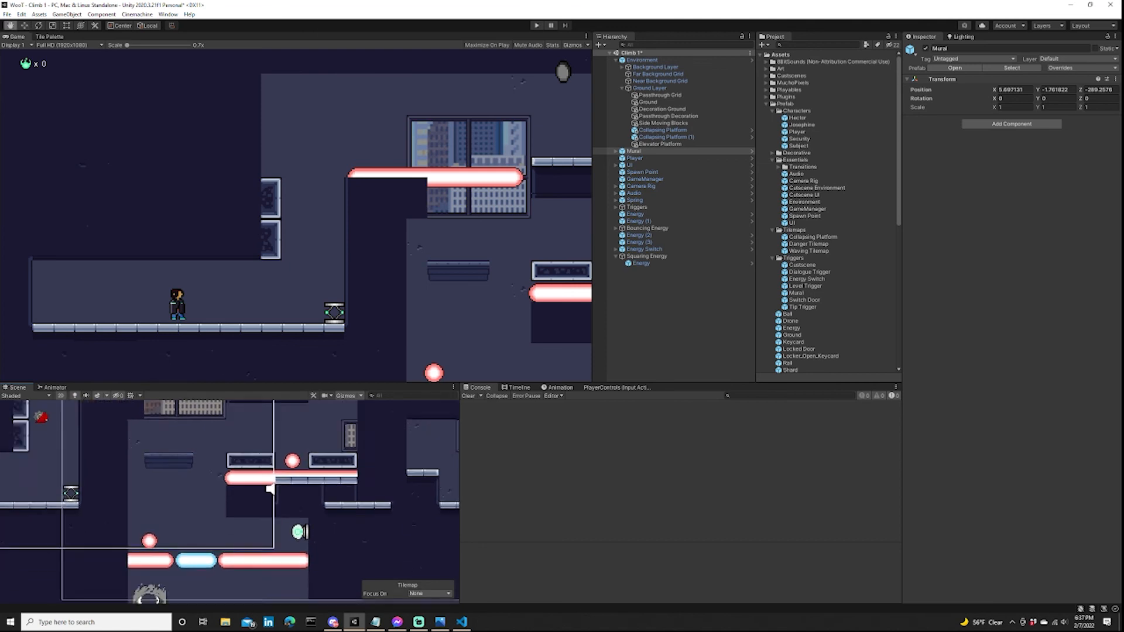
pyautogui.moveTo(158, 503); pyautogui.dragTo(291, 542, button='middle')
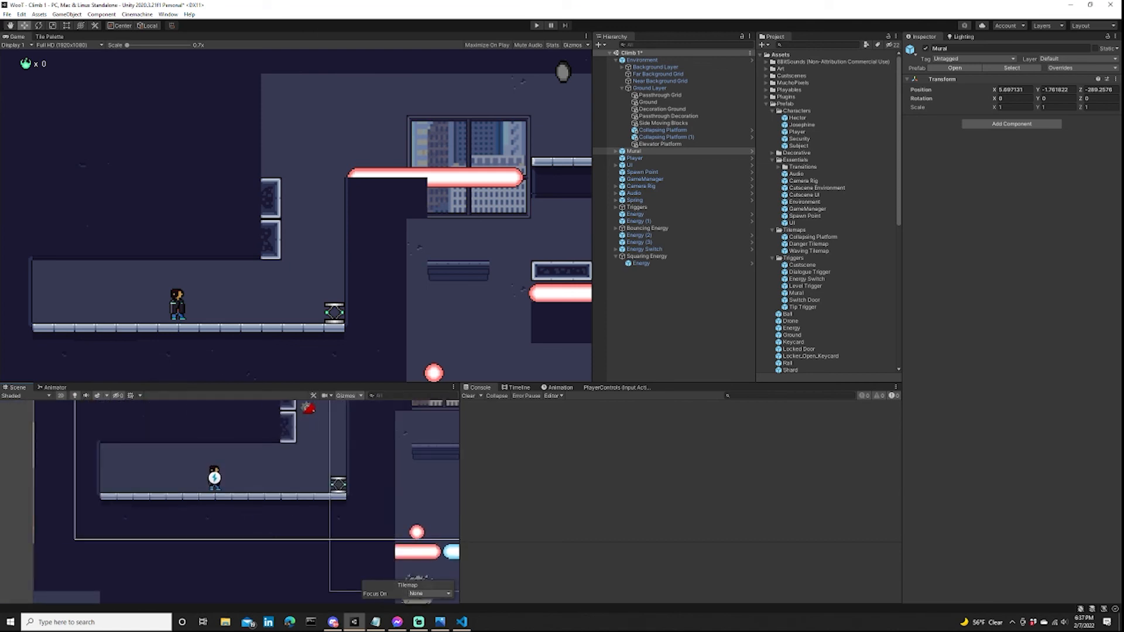
pyautogui.moveTo(234, 497); pyautogui.dragTo(229, 536, button='middle')
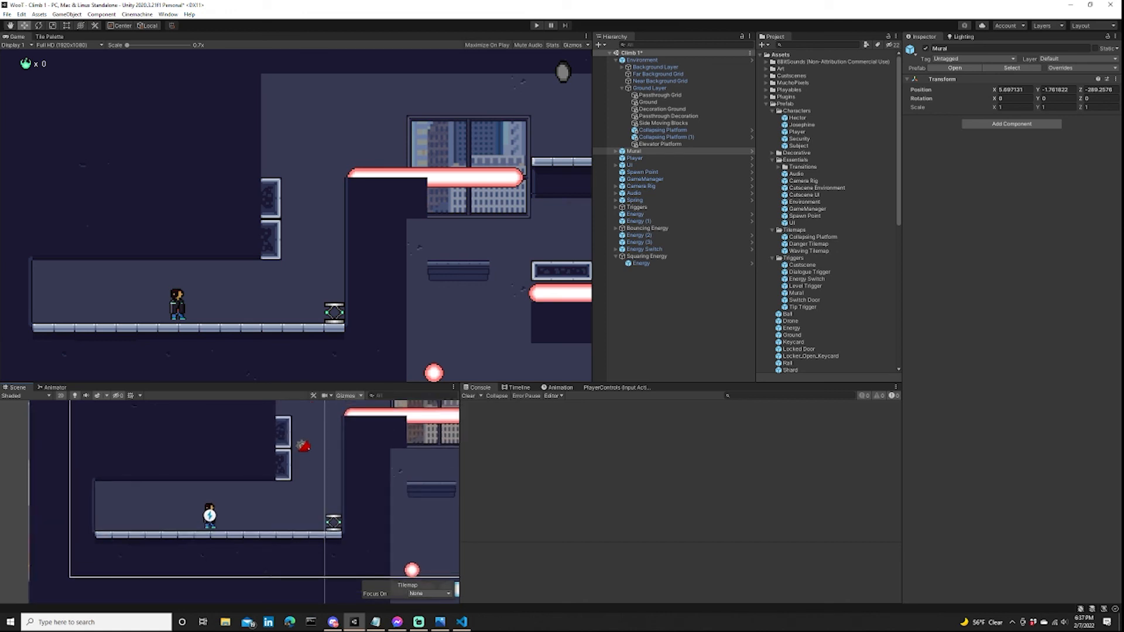
pyautogui.scroll(-2, 342, 494)
pyautogui.moveTo(343, 493); pyautogui.dragTo(268, 473, button='middle')
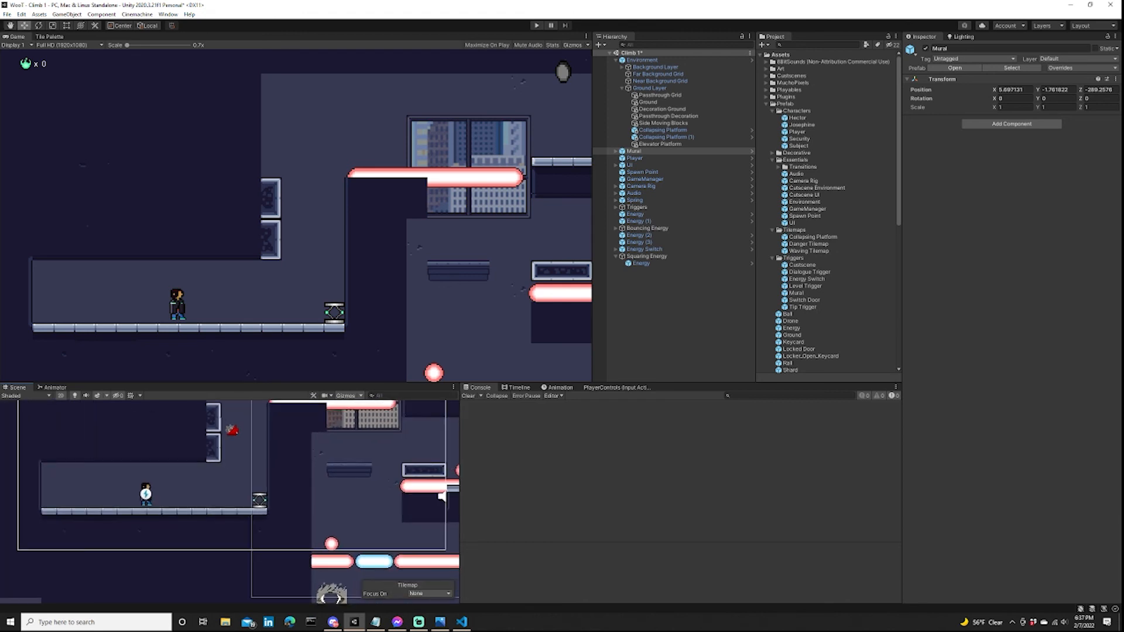
pyautogui.click(667, 307)
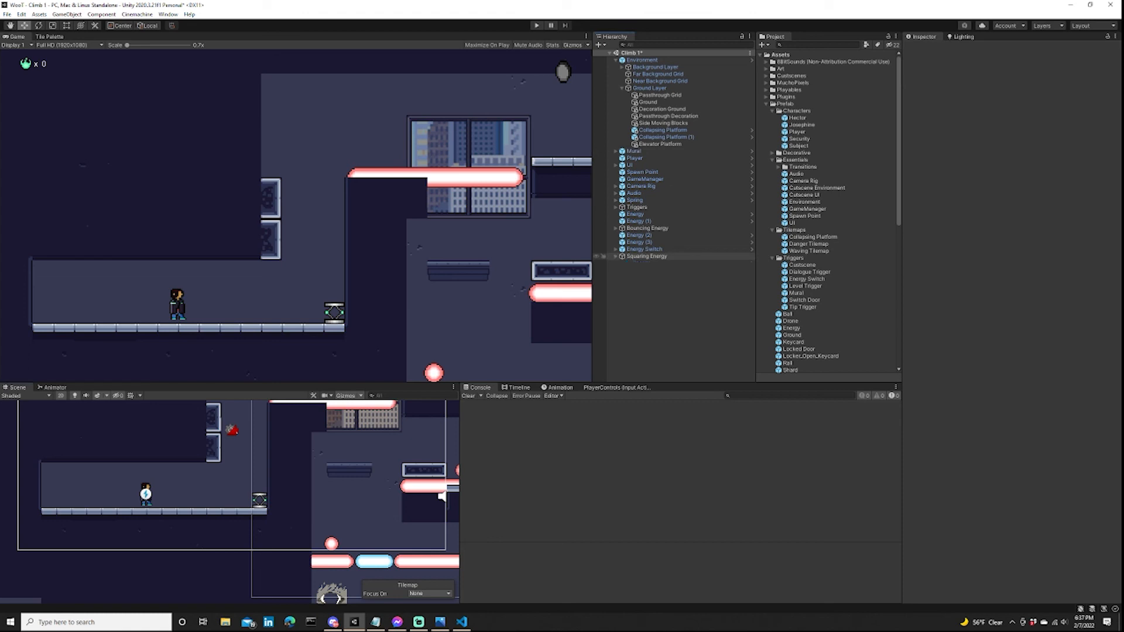
pyautogui.scroll(-4, 375, 506)
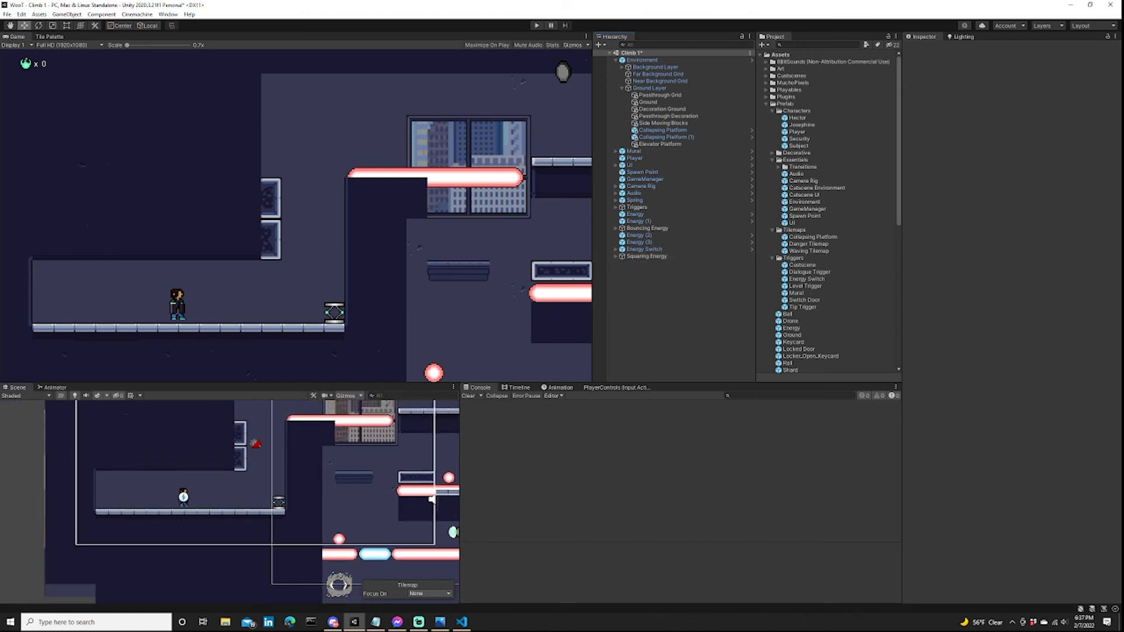
pyautogui.moveTo(375, 506); pyautogui.dragTo(284, 514, button='middle')
pyautogui.scroll(-5, 274, 506)
pyautogui.scroll(-4, 196, 500)
pyautogui.moveTo(222, 497); pyautogui.dragTo(257, 483, button='middle')
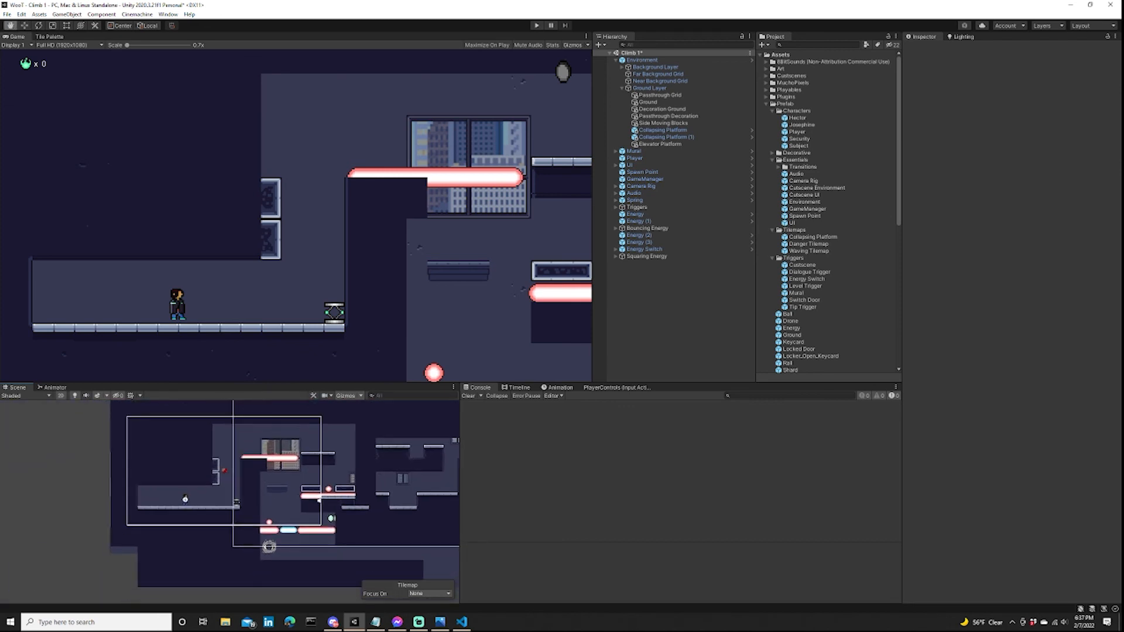
pyautogui.scroll(5, 257, 483)
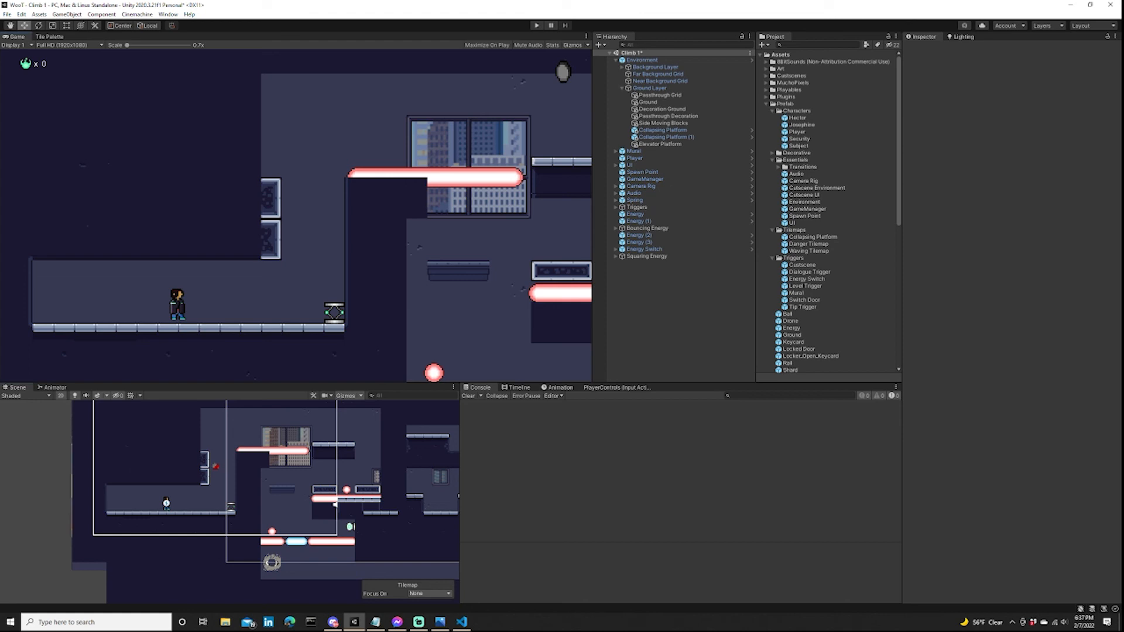
# Pick a wall edge tile from palette_buildings and make Ground the active tilemap for painting.
pyautogui.click(49, 36)
pyautogui.scroll(5, 363, 187)
pyautogui.click(317, 157)
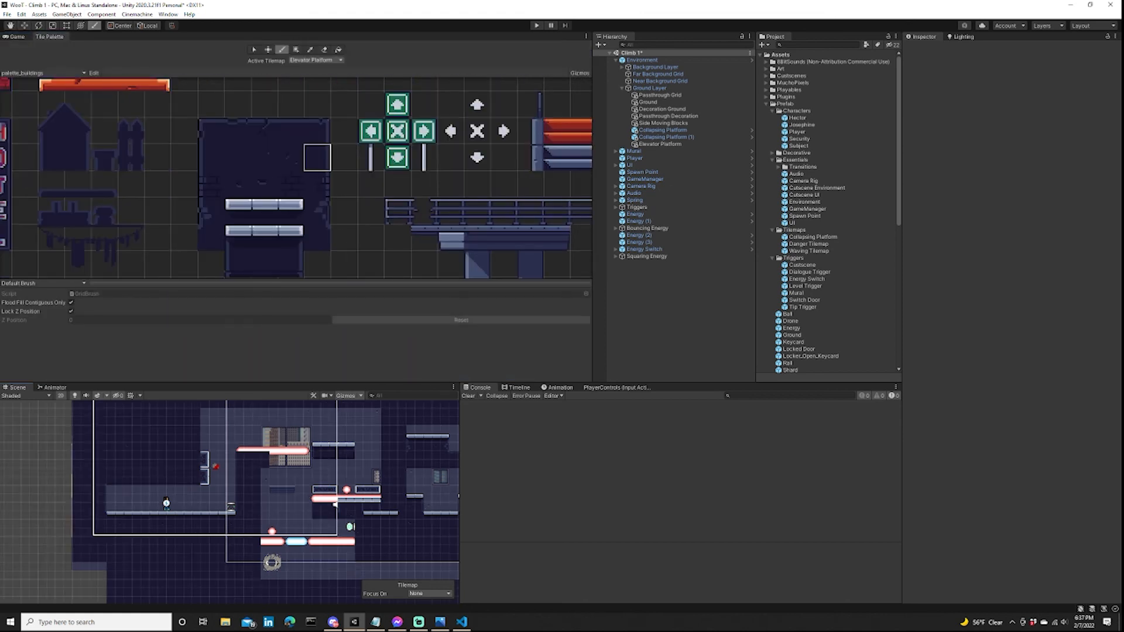
pyautogui.click(316, 61)
pyautogui.click(310, 123)
pyautogui.scroll(10, 200, 452)
pyautogui.scroll(-3, 176, 478)
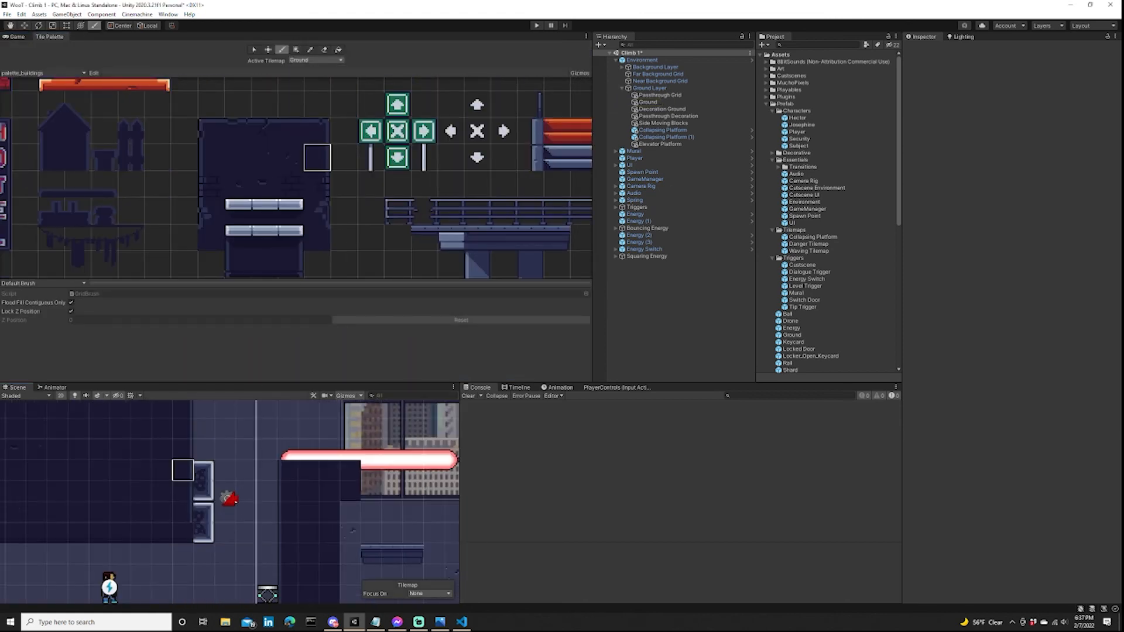
# Set the Side Moving Blocks tilemap's Order in Layer to -1.
pyautogui.click(291, 265)
pyautogui.click(662, 123)
pyautogui.click(1031, 268)
pyautogui.write('-1')
pyautogui.scroll(-5, 234, 504)
pyautogui.moveTo(252, 498); pyautogui.dragTo(201, 506, button='middle')
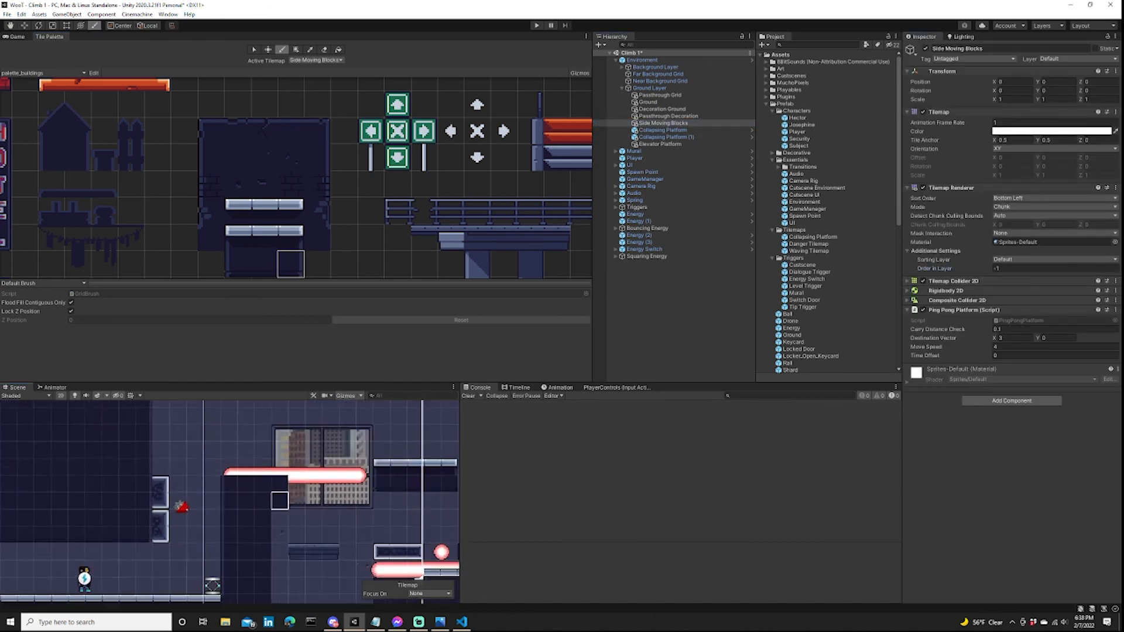
# Paint rough top-edge and corner tiles along the top of the pillar beneath the upper laser on the Ground tilemap.
pyautogui.scroll(5, 196, 468)
pyautogui.click(265, 131)
pyautogui.click(317, 60)
pyautogui.click(311, 123)
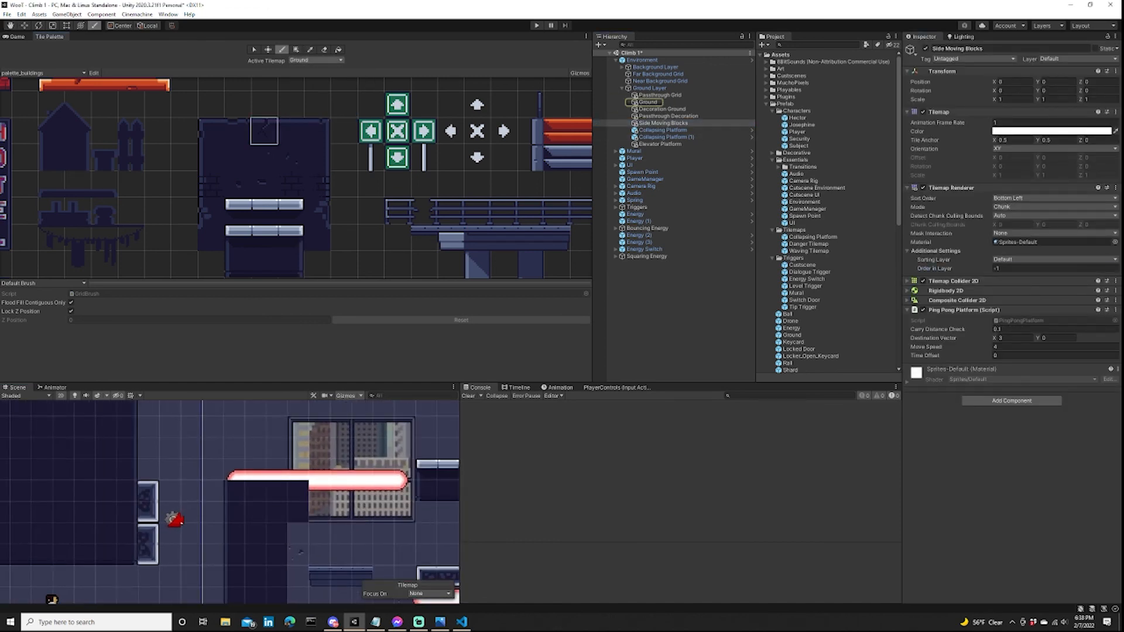
pyautogui.click(277, 491)
pyautogui.click(237, 132)
pyautogui.click(318, 131)
pyautogui.click(238, 131)
pyautogui.click(211, 131)
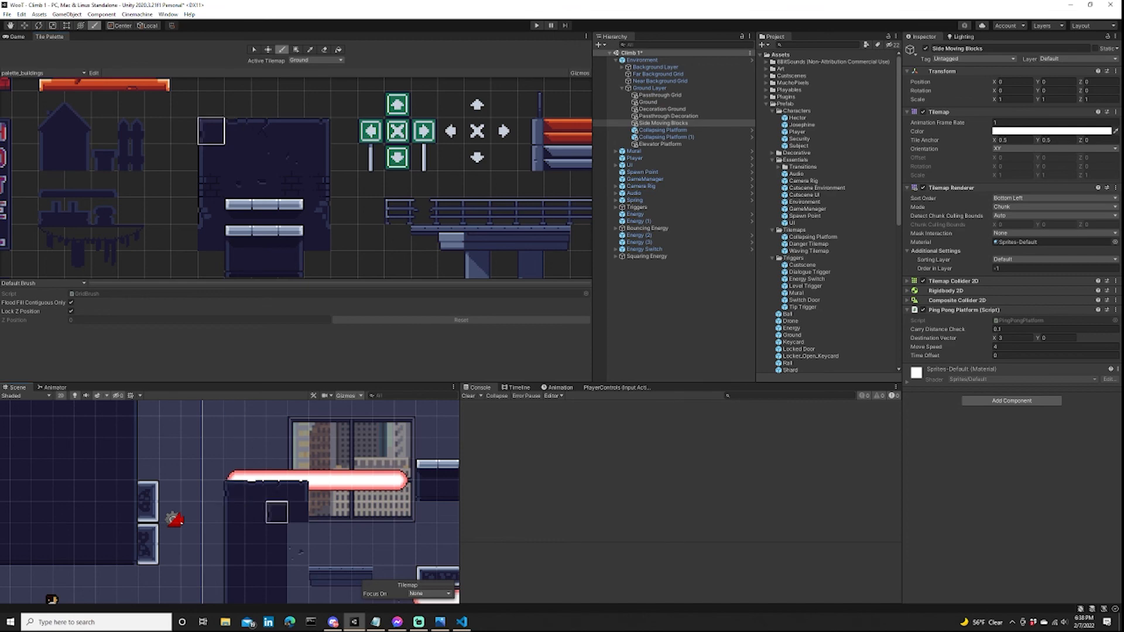
pyautogui.moveTo(276, 513); pyautogui.dragTo(237, 485, button='middle')
# Box-fill side-edge tiles down the wall bordering the shaft beside the squaring orb and lower laser.
pyautogui.moveTo(293, 263); pyautogui.dragTo(283, 166, button='middle')
pyautogui.click(280, 167)
pyautogui.moveTo(259, 506); pyautogui.dragTo(246, 444, button='middle')
pyautogui.scroll(-2, 275, 193)
pyautogui.click(291, 135)
pyautogui.press('u')
pyautogui.moveTo(224, 444); pyautogui.dragTo(223, 529)
pyautogui.moveTo(227, 545); pyautogui.dragTo(219, 446, button='middle')
pyautogui.moveTo(216, 452); pyautogui.dragTo(216, 518)
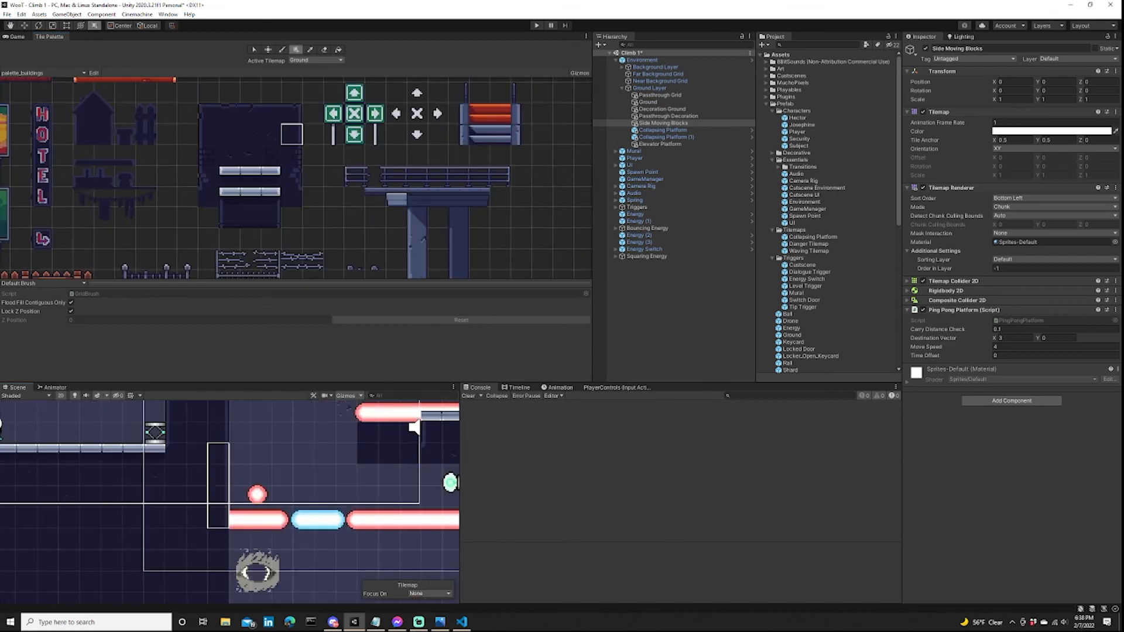
pyautogui.moveTo(217, 547); pyautogui.dragTo(206, 445, button='middle')
pyautogui.moveTo(206, 457); pyautogui.dragTo(206, 500)
# Box-fill metal floor tiles along the bottom floor of the shaft below the lower laser.
pyautogui.click(250, 198)
pyautogui.scroll(-3, 228, 522)
pyautogui.moveTo(228, 522); pyautogui.dragTo(184, 518, button='middle')
pyautogui.moveTo(184, 519); pyautogui.dragTo(377, 519)
pyautogui.press('b')
pyautogui.moveTo(223, 428); pyautogui.dragTo(249, 524, button='middle')
# Paint underside edge tiles along the bottom of the block beneath the middle laser.
pyautogui.scroll(5, 248, 524)
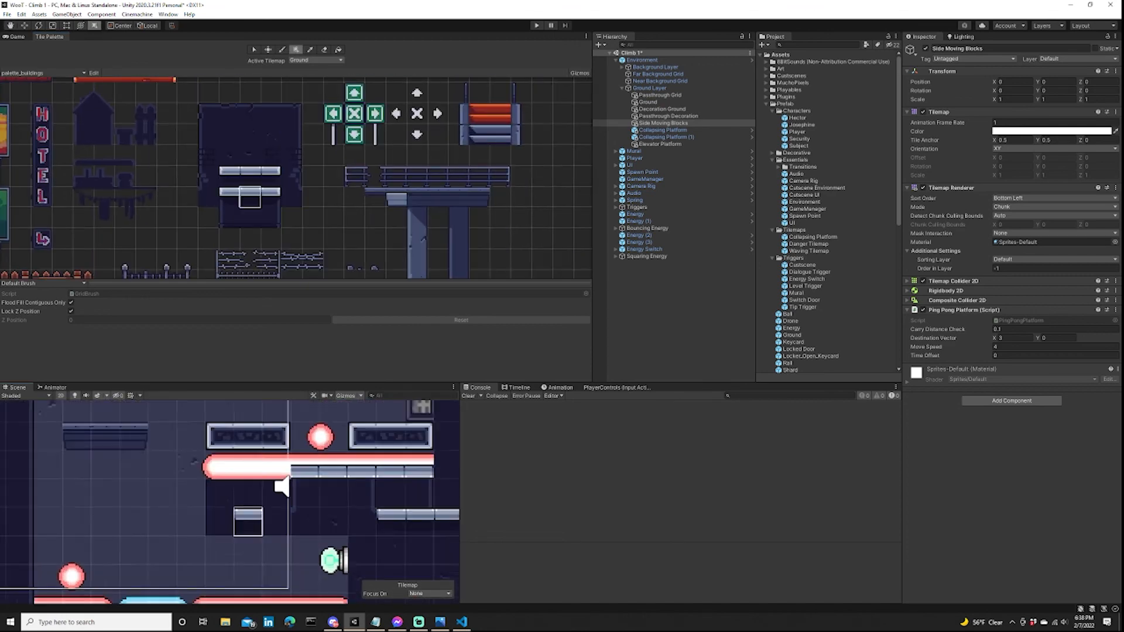
pyautogui.scroll(2, 243, 530)
pyautogui.click(230, 134)
pyautogui.click(250, 218)
pyautogui.click(341, 516)
pyautogui.moveTo(404, 544); pyautogui.dragTo(333, 500, button='middle')
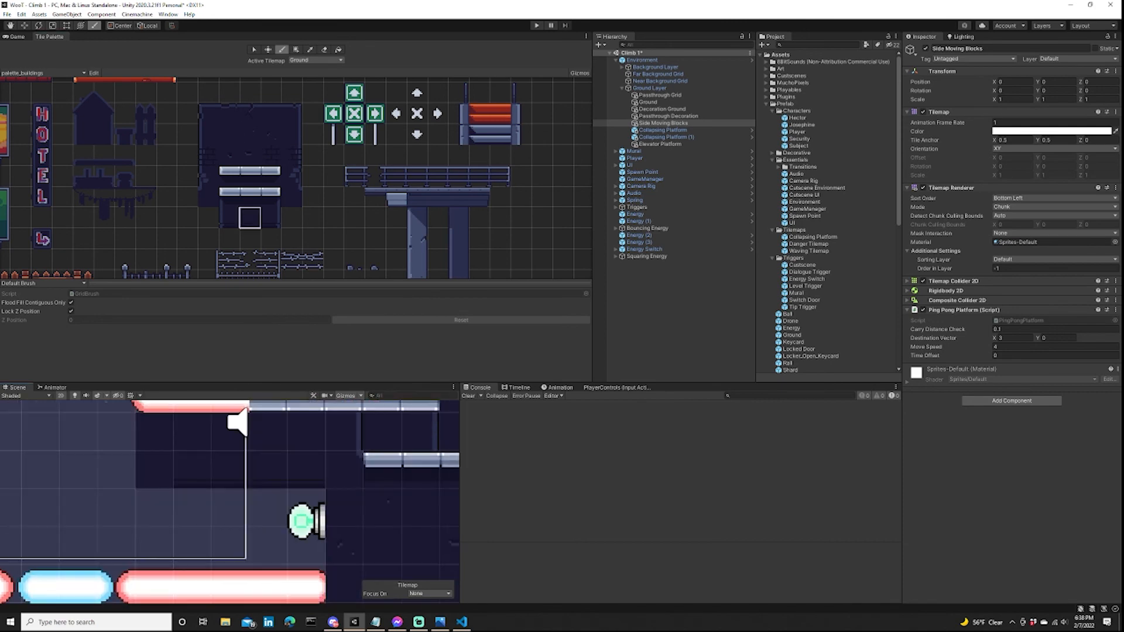
# Paint rough side-edge tiles down the wall beside the energy switch and a corner tile at its lower end.
pyautogui.click(209, 155)
pyautogui.scroll(-4, 343, 544)
pyautogui.moveTo(344, 545); pyautogui.dragTo(293, 430, button='middle')
pyautogui.moveTo(294, 432); pyautogui.dragTo(293, 494)
pyautogui.click(208, 176)
pyautogui.click(229, 218)
pyautogui.click(293, 522)
pyautogui.scroll(-4, 293, 521)
pyautogui.moveTo(293, 522); pyautogui.dragTo(305, 569, button='middle')
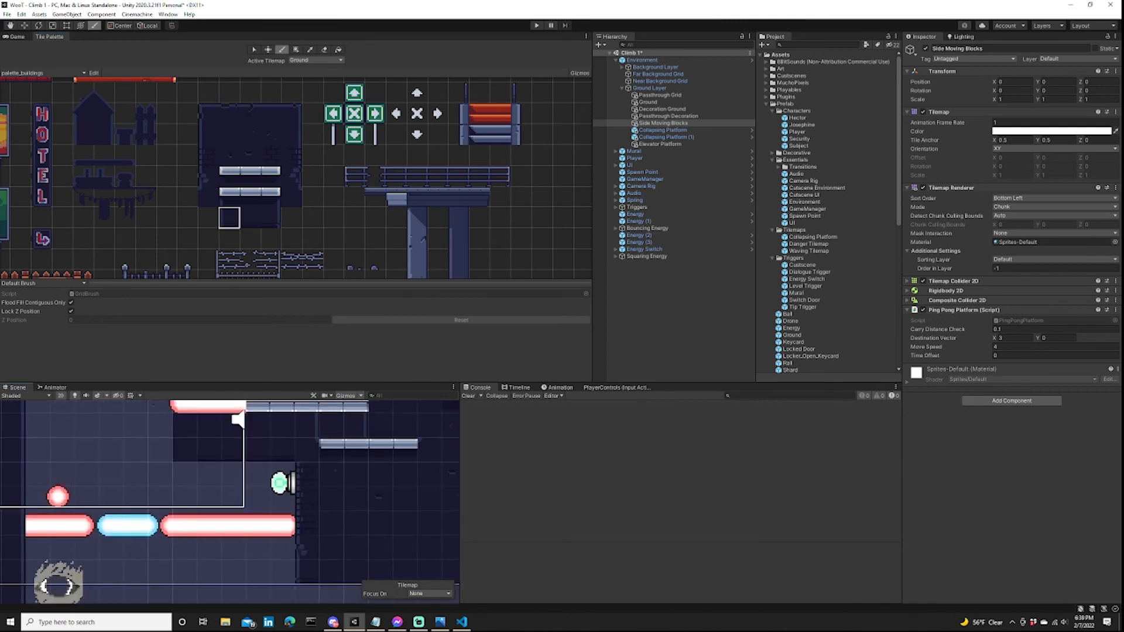
# Paint rough side-edge and corner tiles on the shaft-facing side of the block under the middle laser.
pyautogui.click(186, 450)
pyautogui.click(208, 134)
pyautogui.click(186, 426)
pyautogui.moveTo(135, 425); pyautogui.dragTo(208, 459, button='middle')
pyautogui.click(208, 176)
pyautogui.click(256, 459)
pyautogui.scroll(-8, 357, 252)
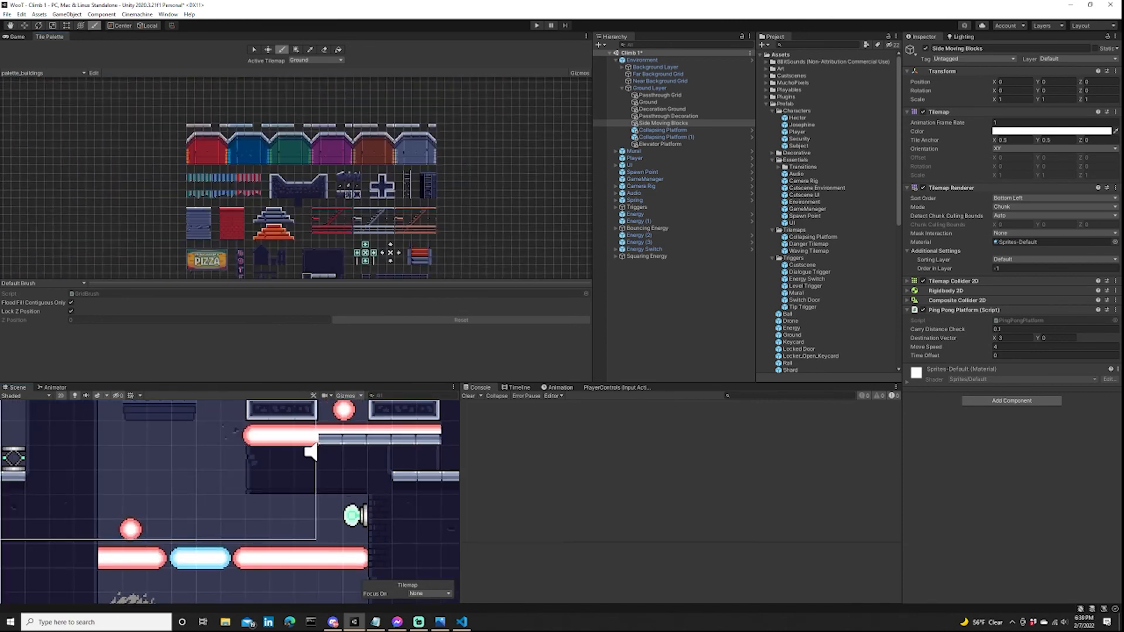
# Paint metal ledge tiles beneath the middle laser across the full width of its block.
pyautogui.scroll(6, 433, 120)
pyautogui.click(408, 127)
pyautogui.scroll(4, 350, 448)
pyautogui.moveTo(354, 457); pyautogui.dragTo(347, 509, button='middle')
pyautogui.moveTo(287, 485); pyautogui.dragTo(222, 486)
pyautogui.scroll(-7, 222, 486)
pyautogui.moveTo(223, 486); pyautogui.dragTo(304, 465, button='middle')
pyautogui.scroll(6, 316, 471)
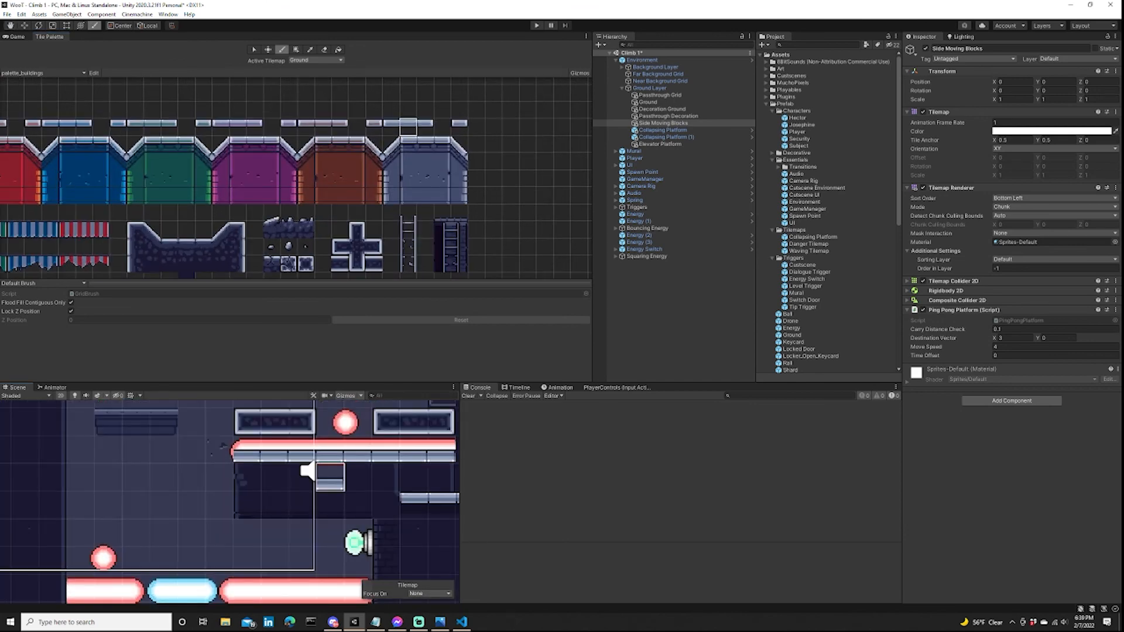
# Move the Energy (1) laser slightly up so it sits above the metal ledge.
pyautogui.press('w')
pyautogui.click(303, 423)
pyautogui.click(347, 445)
pyautogui.moveTo(347, 418); pyautogui.dragTo(347, 409)
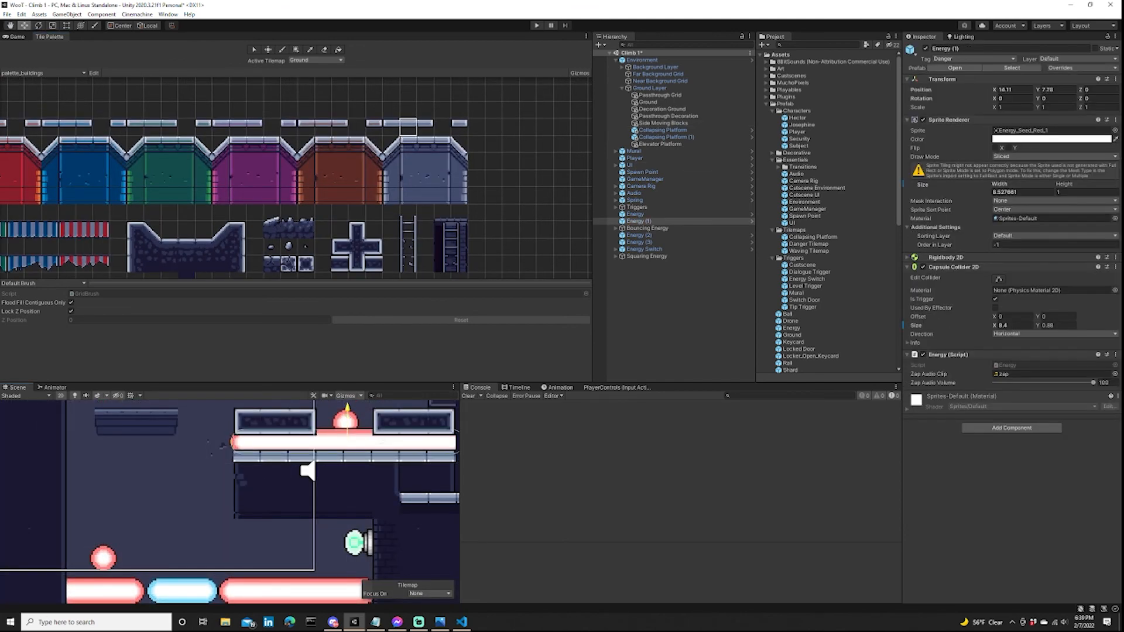
pyautogui.moveTo(347, 410); pyautogui.dragTo(140, 511, button='middle')
# Box-fill side-edge tiles up the shaft wall above the middle laser platform.
pyautogui.scroll(-6, 346, 522)
pyautogui.moveTo(202, 272); pyautogui.dragTo(236, 84, button='middle')
pyautogui.click(237, 212)
pyautogui.press('u')
pyautogui.scroll(-4, 234, 456)
pyautogui.moveTo(235, 457); pyautogui.dragTo(233, 529, button='middle')
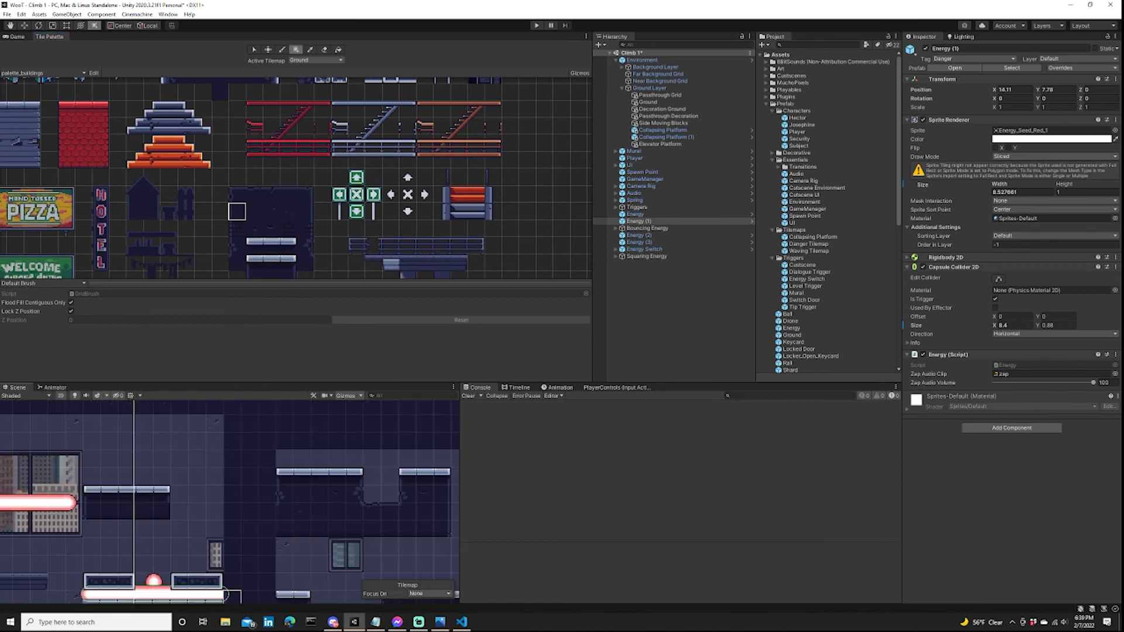
pyautogui.moveTo(233, 597); pyautogui.dragTo(233, 422)
pyautogui.moveTo(232, 423); pyautogui.dragTo(256, 507, button='middle')
# Box-fill underside edge tiles along the shaft's upper ceiling and place the matching corner tiles.
pyautogui.moveTo(269, 270); pyautogui.dragTo(284, 200, button='middle')
pyautogui.click(286, 212)
pyautogui.moveTo(251, 491); pyautogui.dragTo(186, 492)
pyautogui.moveTo(134, 498); pyautogui.dragTo(52, 474, button='middle')
pyautogui.click(325, 192)
pyautogui.scroll(8, 170, 470)
pyautogui.click(247, 192)
pyautogui.moveTo(127, 520); pyautogui.dragTo(259, 525, button='middle')
pyautogui.scroll(-4, 196, 519)
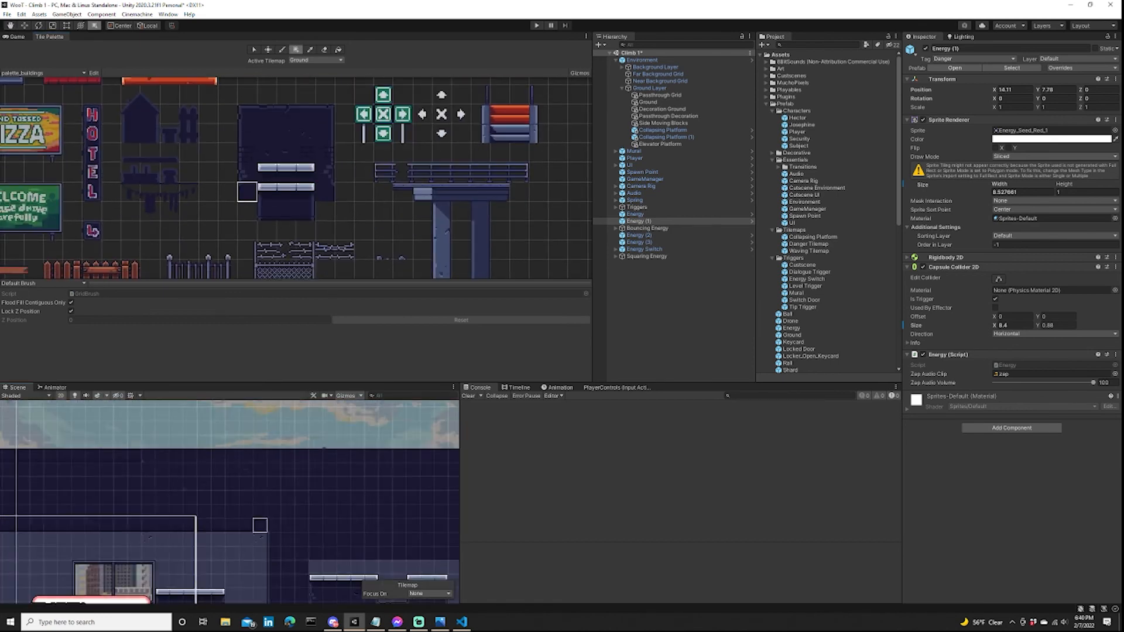
# Box-fill underside edge tiles along the ceiling of the player's starting room.
pyautogui.moveTo(182, 591); pyautogui.dragTo(329, 454, button='middle')
pyautogui.scroll(7, 329, 454)
pyautogui.click(306, 211)
pyautogui.scroll(-4, 226, 474)
pyautogui.moveTo(117, 492)
pyautogui.mouseDown(button='middle')
pyautogui.moveTo(289, 517)
pyautogui.moveTo(332, 487)
pyautogui.mouseUp(button='middle')
# Select the starting room's metal floor and move it down one tile, leaving the spring's ledge in place.
pyautogui.press('d')
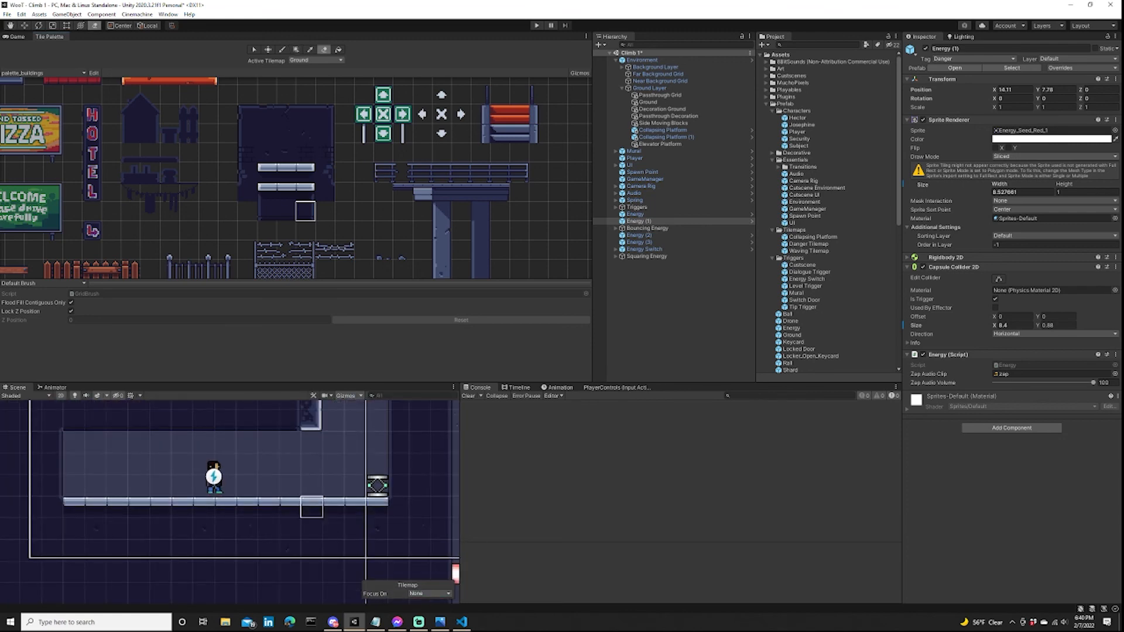
pyautogui.press('s')
pyautogui.moveTo(51, 507)
pyautogui.mouseDown()
pyautogui.moveTo(356, 485)
pyautogui.moveTo(311, 507)
pyautogui.mouseUp()
pyautogui.press('m')
pyautogui.press('b')
pyautogui.scroll(-2, 264, 507)
pyautogui.moveTo(263, 507); pyautogui.dragTo(260, 488, button='middle')
# Move the Player down so it stands on the lowered starting room floor.
pyautogui.click(17, 37)
pyautogui.click(635, 158)
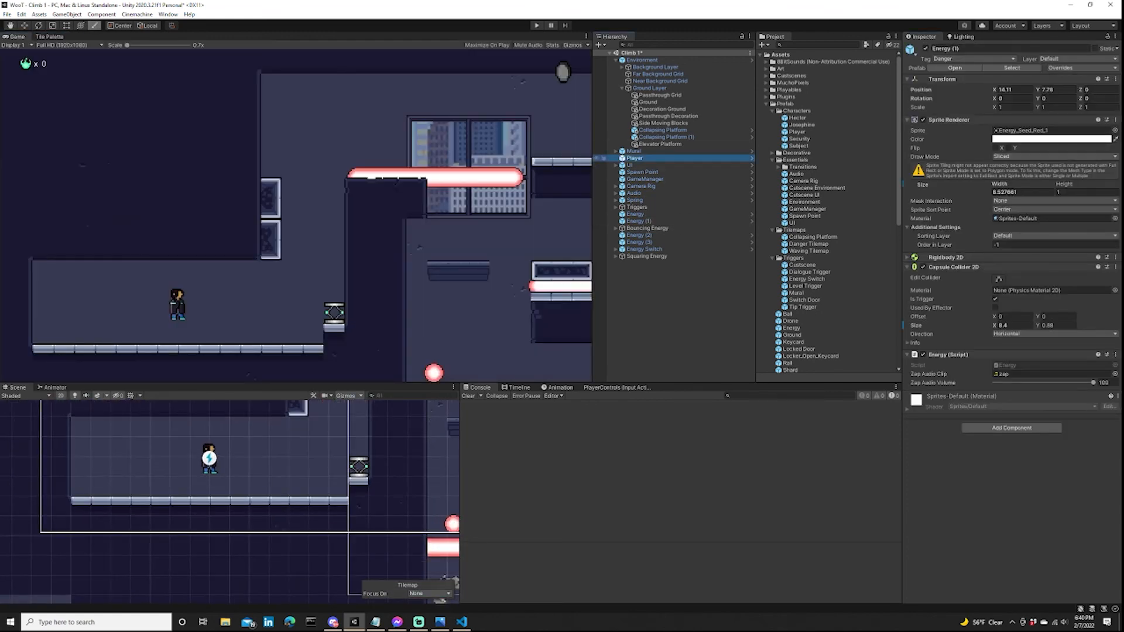
pyautogui.press('w')
pyautogui.moveTo(209, 424); pyautogui.dragTo(209, 445)
pyautogui.click(642, 172)
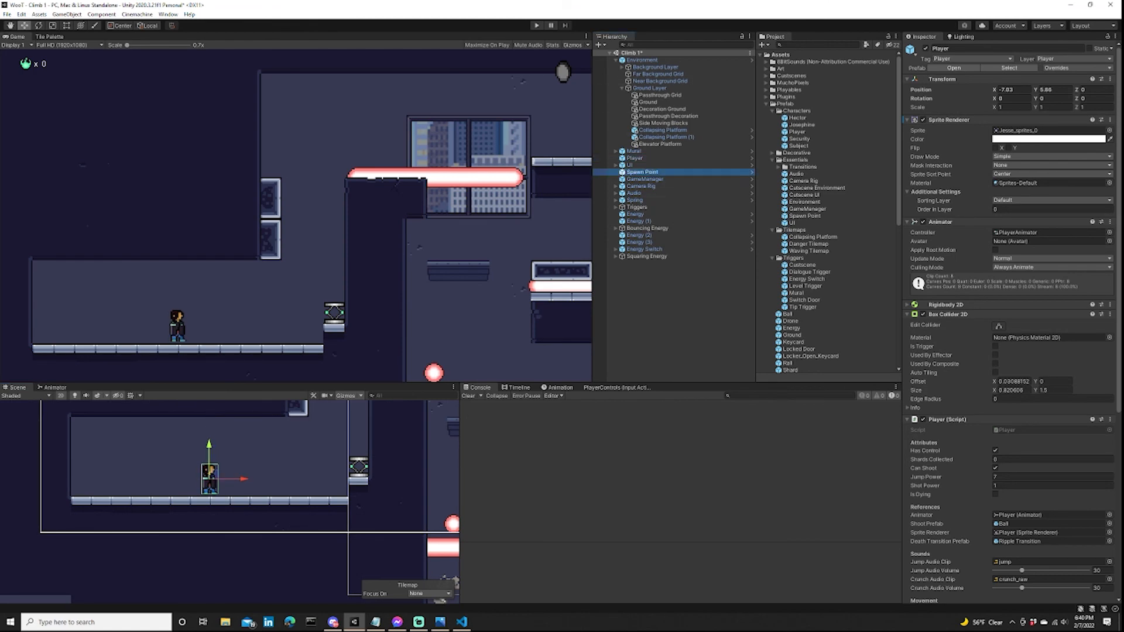
pyautogui.click(630, 165)
# Cover the stray metal ledge inside the wall with solid ground tiles and add a cracked edge tile beside the laser platform.
pyautogui.scroll(-5, 398, 469)
pyautogui.moveTo(398, 469); pyautogui.dragTo(126, 420, button='middle')
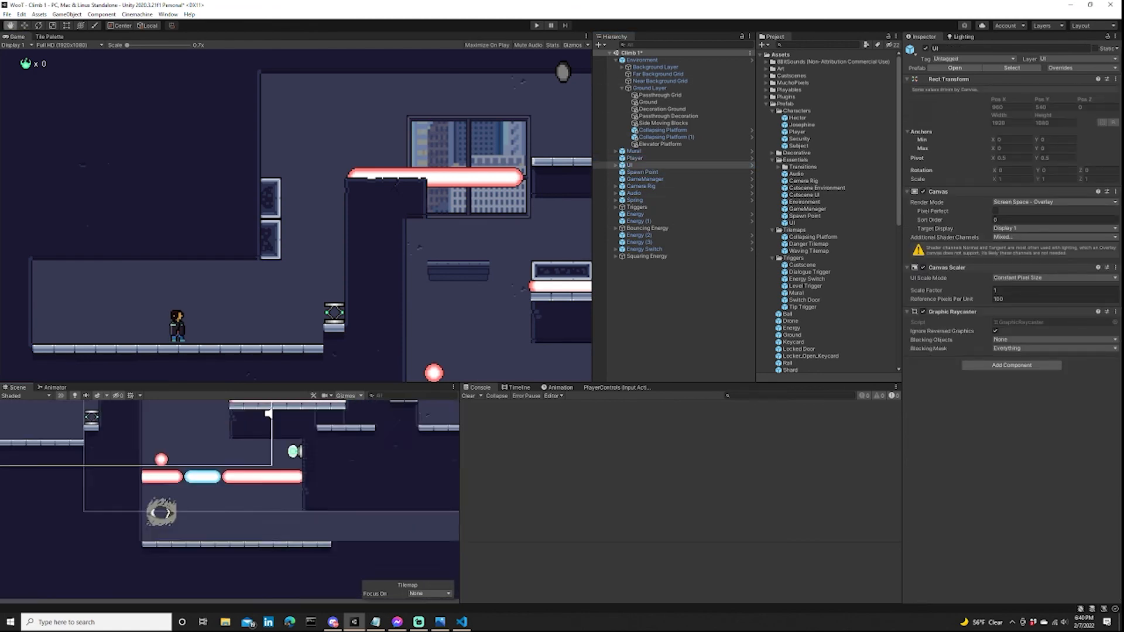
pyautogui.moveTo(340, 421); pyautogui.dragTo(350, 492, button='middle')
pyautogui.scroll(8, 349, 492)
pyautogui.press('b')
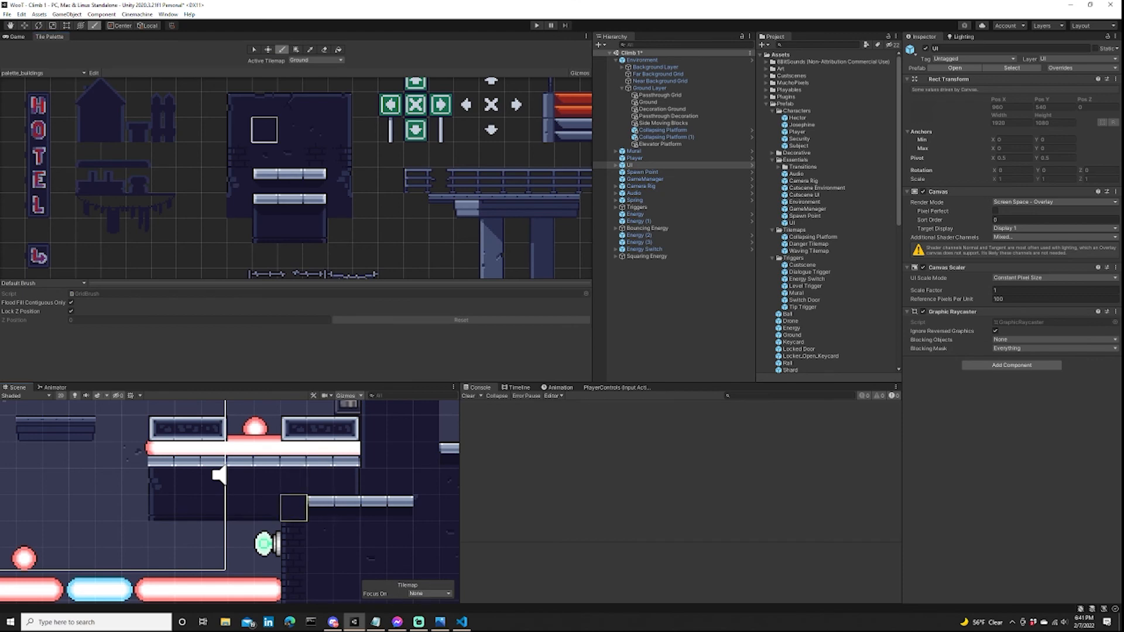
pyautogui.moveTo(237, 180); pyautogui.dragTo(219, 181)
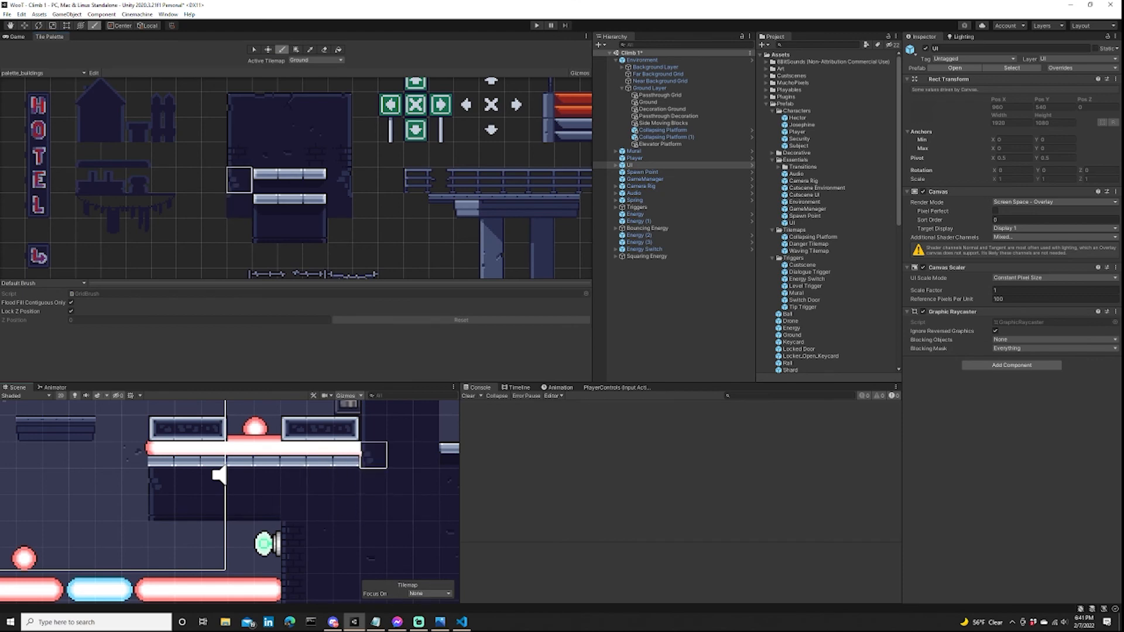
pyautogui.click(373, 455)
# Pick further wall tiles and paint them into the solid wall beside the energy switch and lower laser.
pyautogui.click(340, 205)
pyautogui.scroll(-5, 295, 508)
pyautogui.moveTo(355, 525); pyautogui.dragTo(335, 542, button='middle')
pyautogui.click(289, 231)
pyautogui.scroll(3, 282, 504)
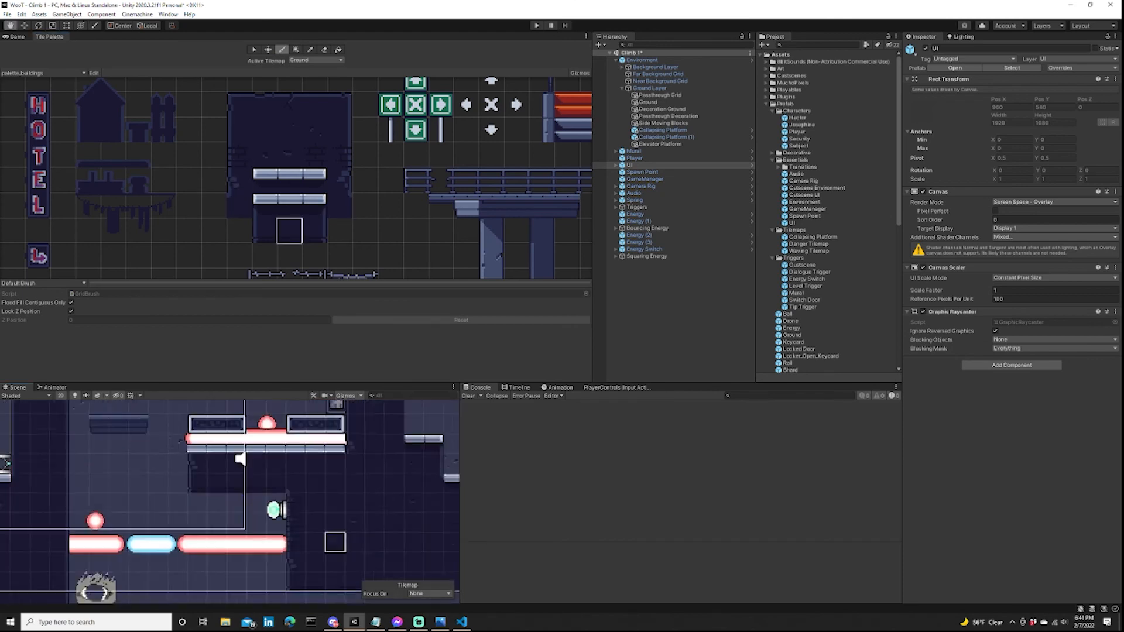
pyautogui.scroll(-3, 335, 543)
pyautogui.moveTo(281, 457); pyautogui.dragTo(235, 499, button='middle')
pyautogui.scroll(-5, 308, 500)
pyautogui.scroll(-3, 235, 500)
# Examine the starting room and shaft layout in the Game and Scene views.
pyautogui.click(16, 36)
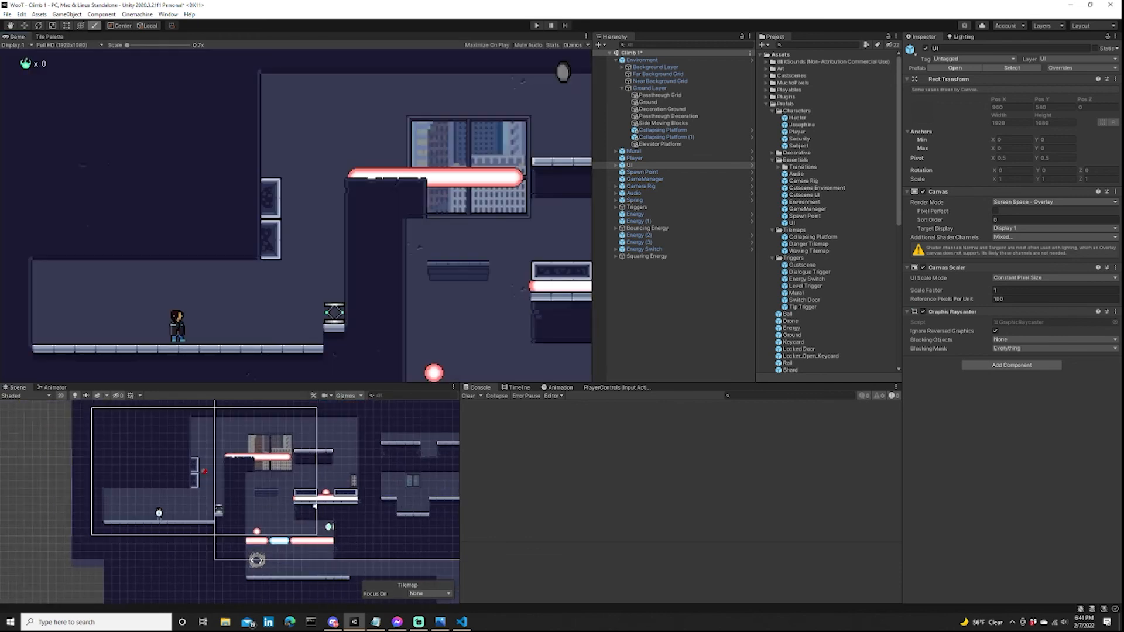
pyautogui.scroll(-2, 315, 506)
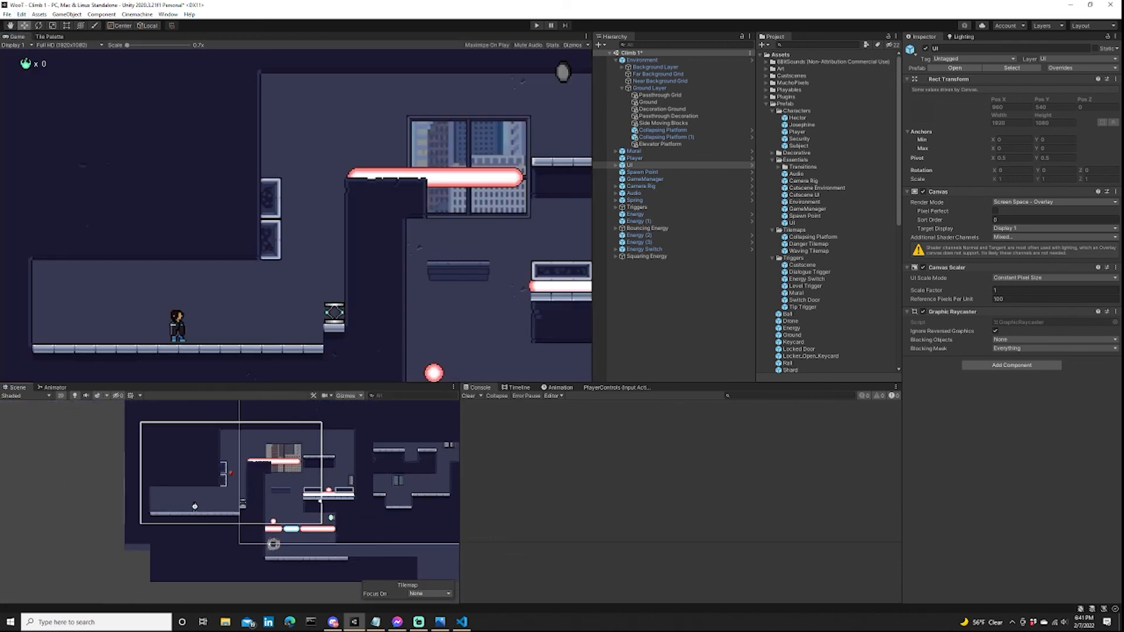
pyautogui.scroll(7, 333, 519)
pyautogui.moveTo(295, 454); pyautogui.dragTo(320, 488, button='middle')
pyautogui.scroll(7, 320, 489)
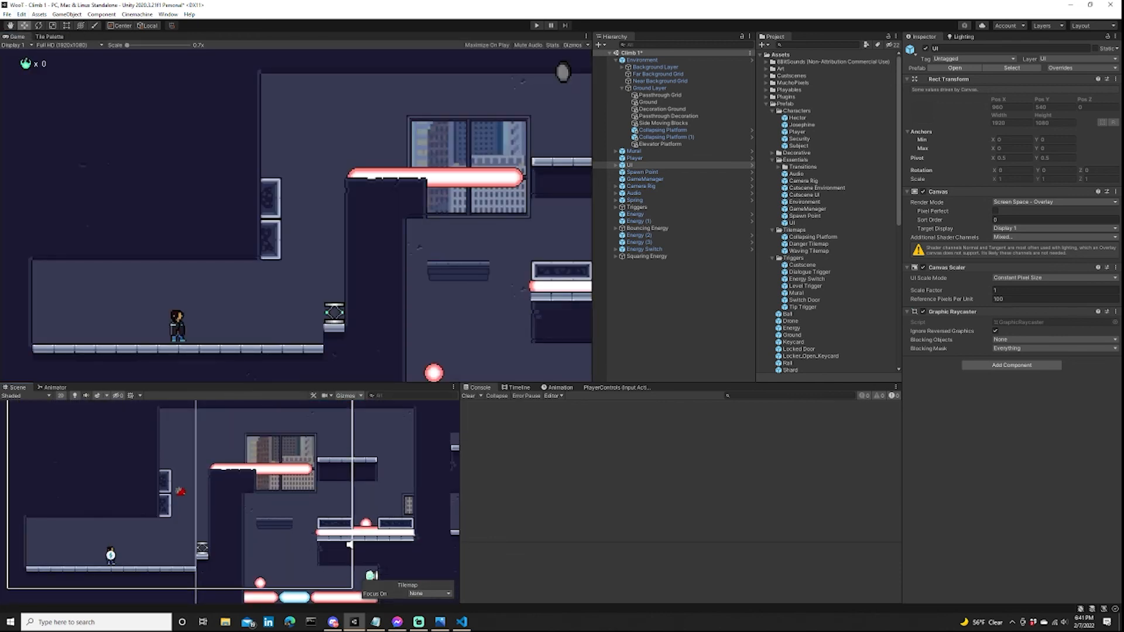
pyautogui.moveTo(326, 547); pyautogui.dragTo(401, 486, button='middle')
pyautogui.scroll(8, 355, 498)
pyautogui.scroll(1, 307, 432)
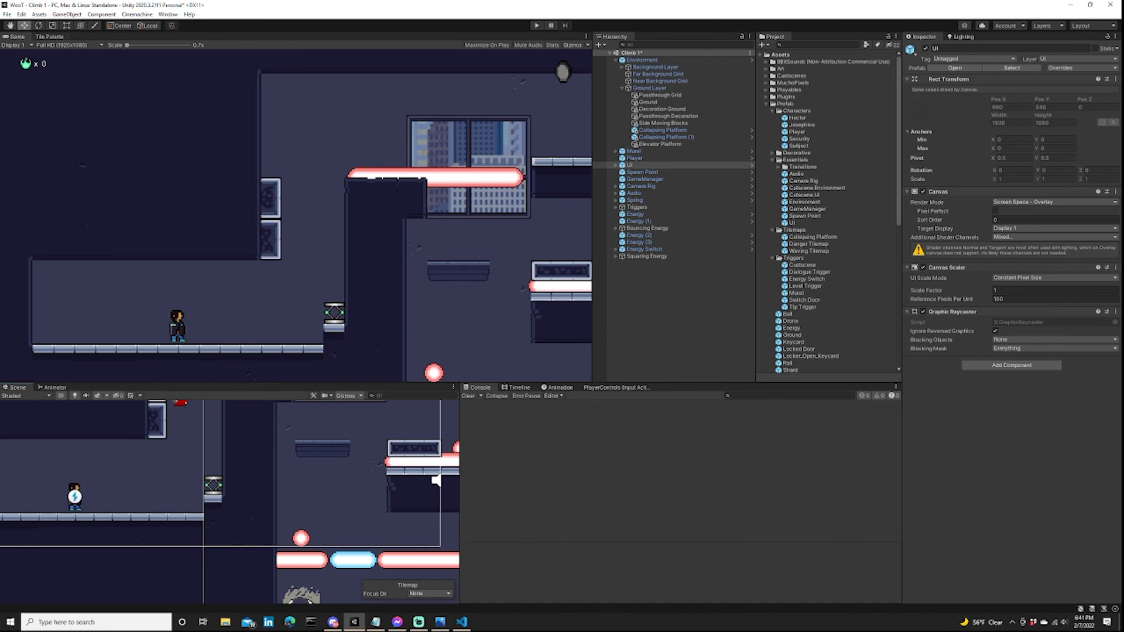
pyautogui.click(50, 36)
pyautogui.click(265, 205)
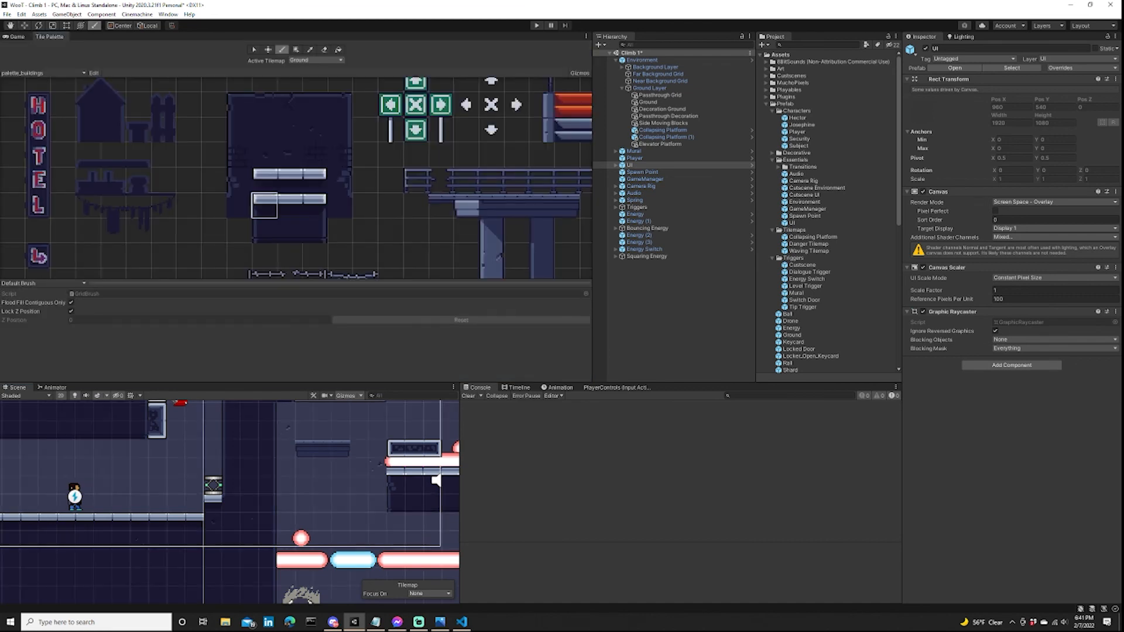
pyautogui.scroll(2, 232, 495)
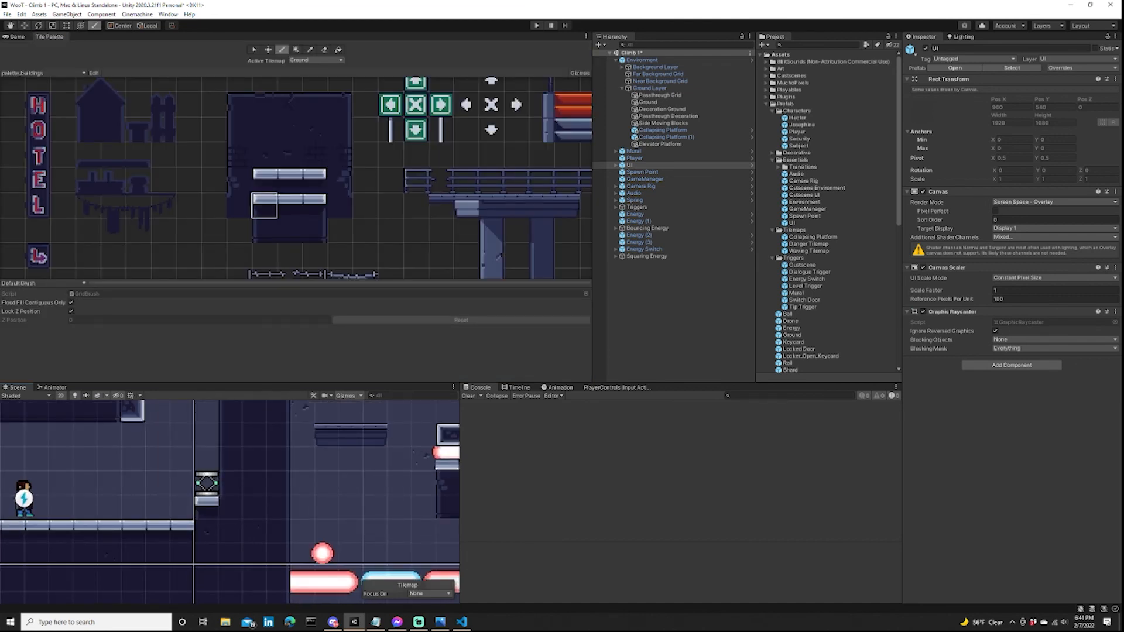
pyautogui.click(240, 205)
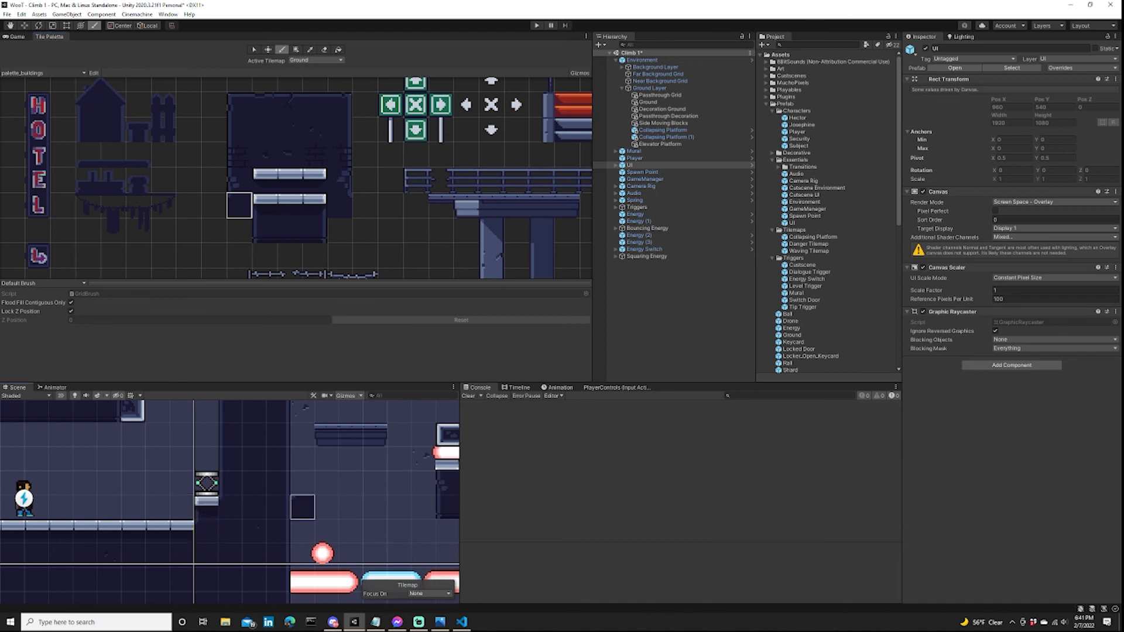
pyautogui.scroll(-5, 239, 455)
pyautogui.moveTo(277, 469)
pyautogui.mouseDown(button='middle')
pyautogui.moveTo(192, 478)
pyautogui.moveTo(233, 531)
pyautogui.mouseUp(button='middle')
pyautogui.scroll(-3, 245, 514)
pyautogui.moveTo(255, 475)
pyautogui.mouseDown(button='middle')
pyautogui.moveTo(252, 521)
pyautogui.moveTo(263, 497)
pyautogui.moveTo(328, 498)
pyautogui.moveTo(330, 529)
pyautogui.moveTo(388, 530)
pyautogui.moveTo(301, 380)
pyautogui.mouseUp(button='middle')
pyautogui.scroll(-4, 388, 530)
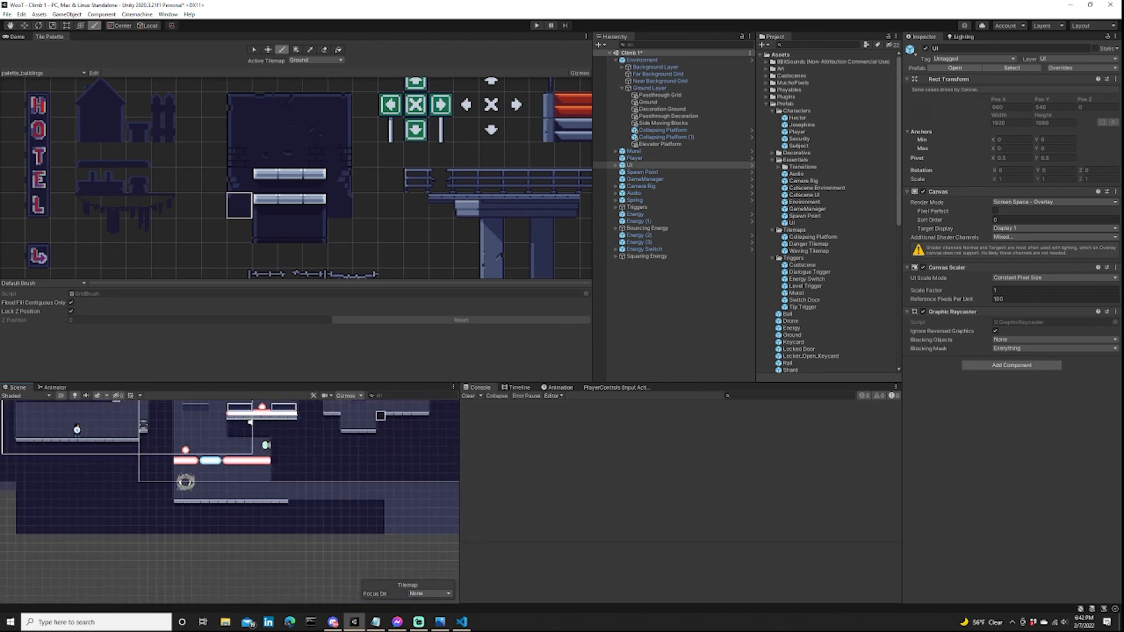
pyautogui.moveTo(336, 425); pyautogui.dragTo(325, 513, button='middle')
pyautogui.moveTo(293, 475); pyautogui.dragTo(408, 461, button='middle')
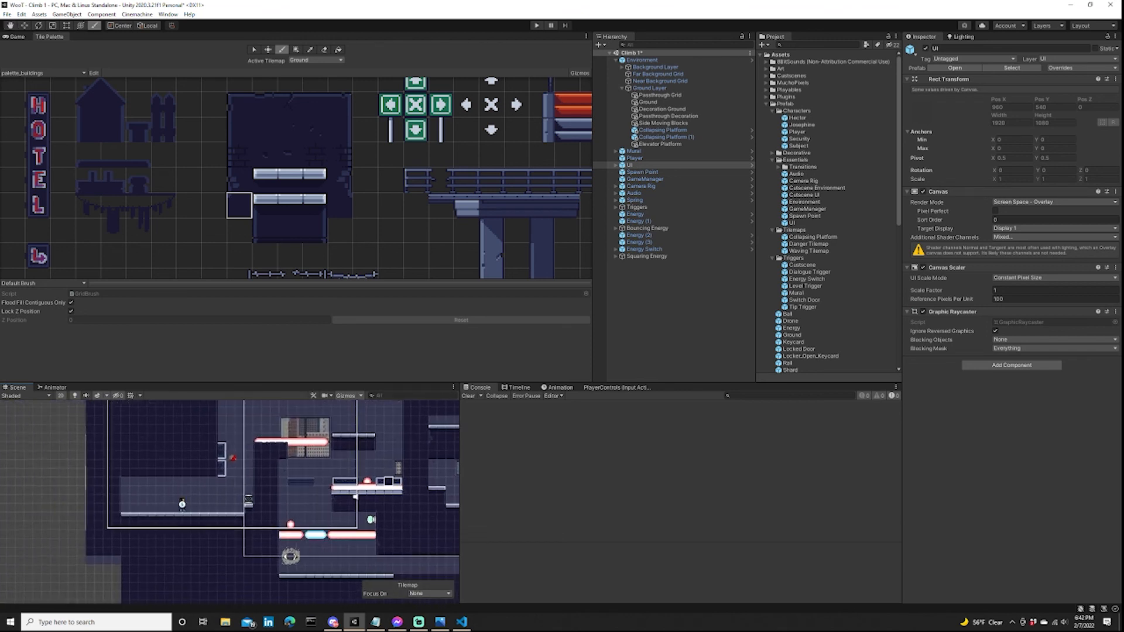
pyautogui.moveTo(328, 487); pyautogui.dragTo(330, 509, button='middle')
pyautogui.scroll(5, 330, 509)
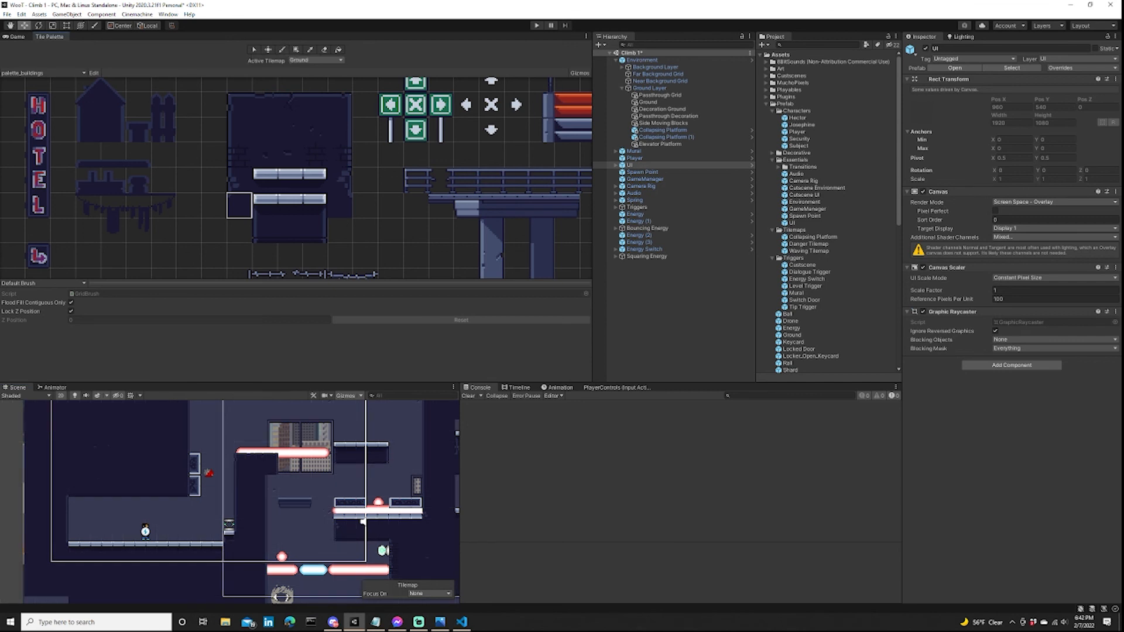
# Start a playtest and bounce the player off the spring onto the side-moving blocks.
pyautogui.click(16, 37)
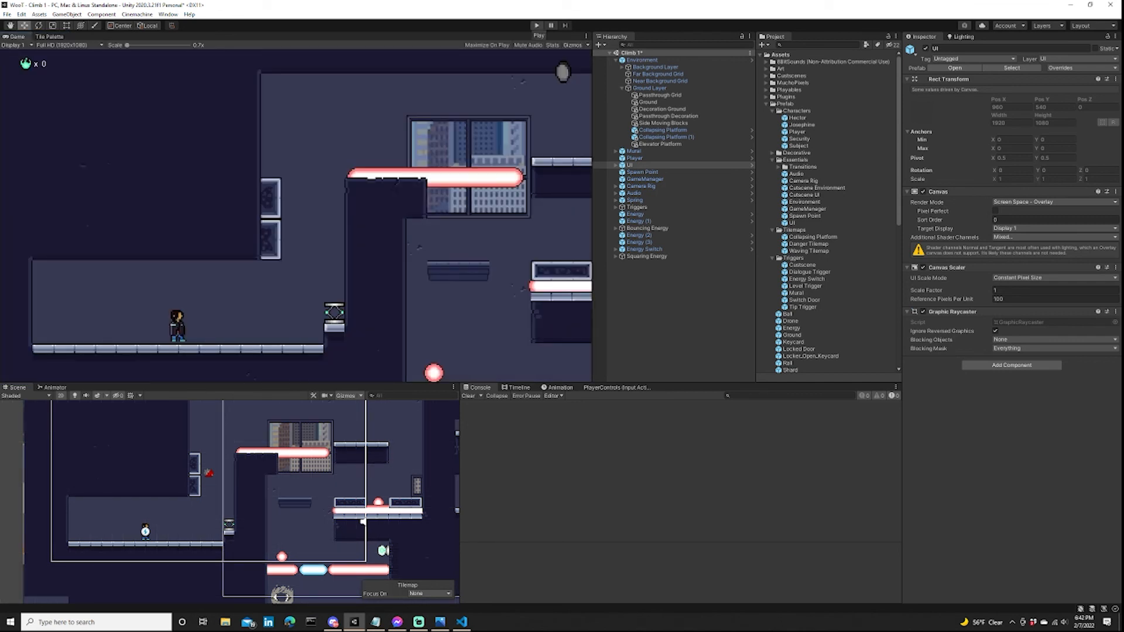
pyautogui.click(537, 26)
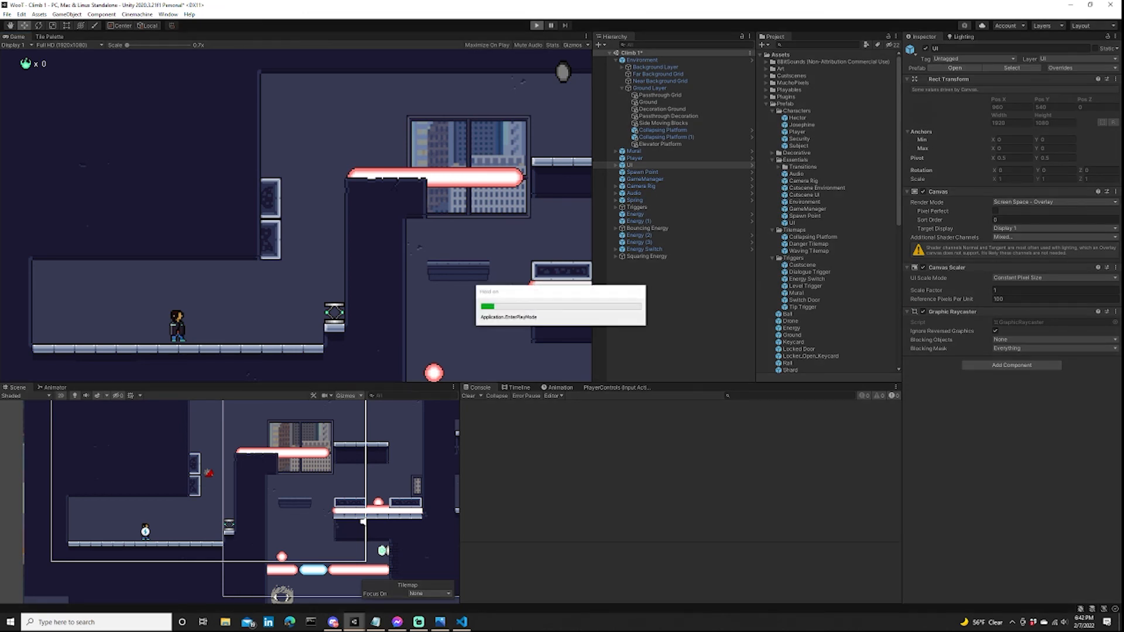
pyautogui.press('d')
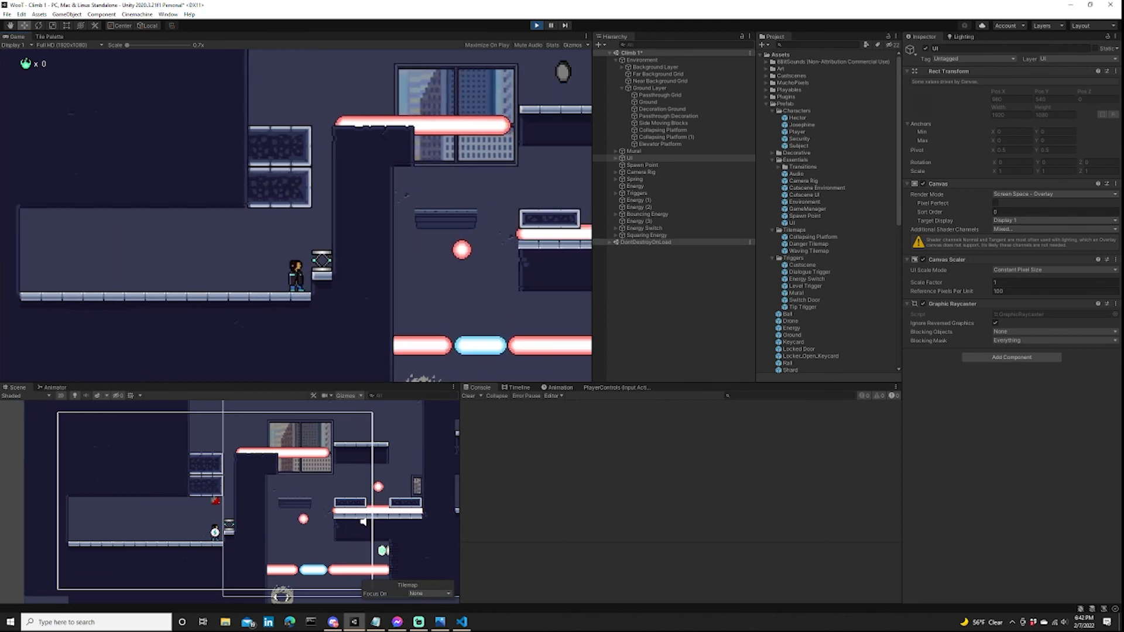
pyautogui.press('d')
pyautogui.press('space')
pyautogui.press('a')
pyautogui.press('d')
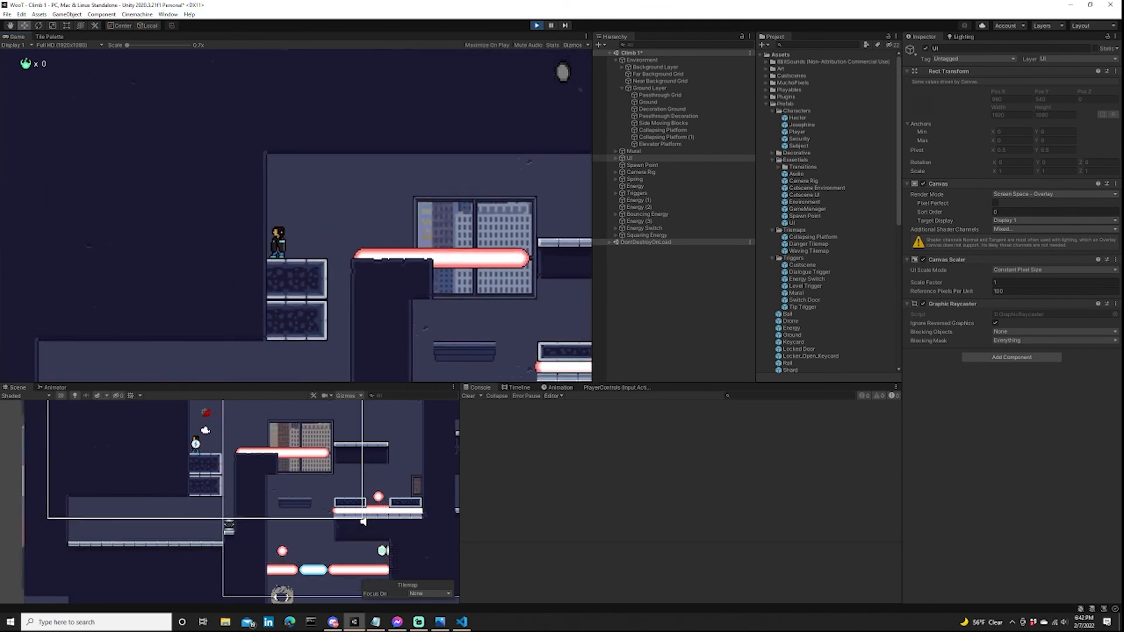
# Playtest jumping over the upper laser to the high platform and dropping onto the elevator platform.
pyautogui.press('space')
pyautogui.press('d')
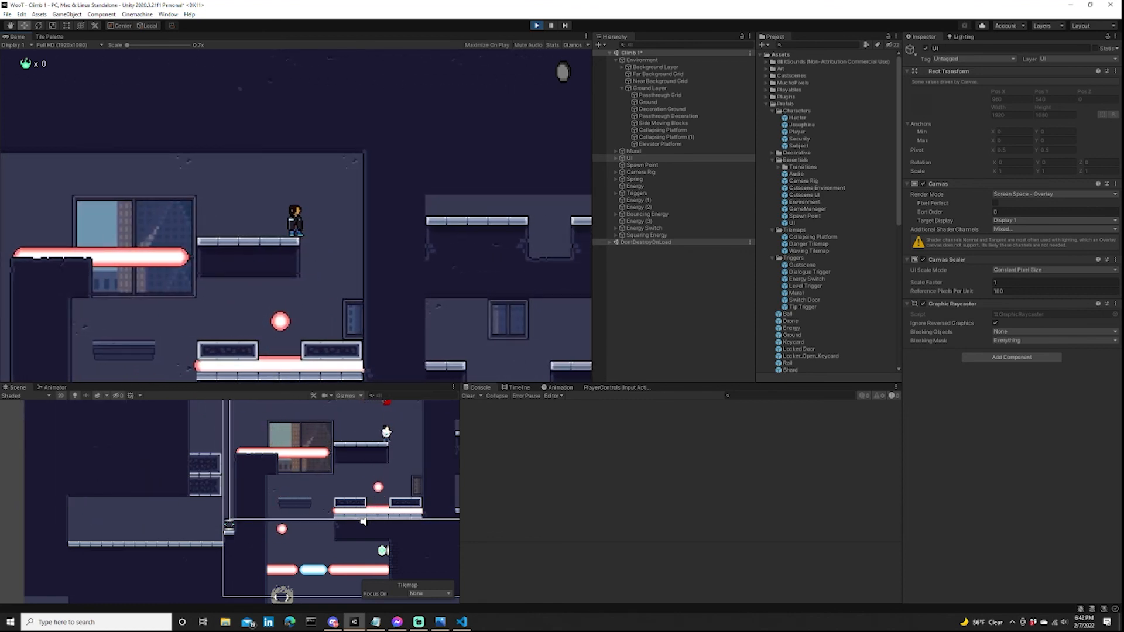
pyautogui.press('d')
pyautogui.press('a')
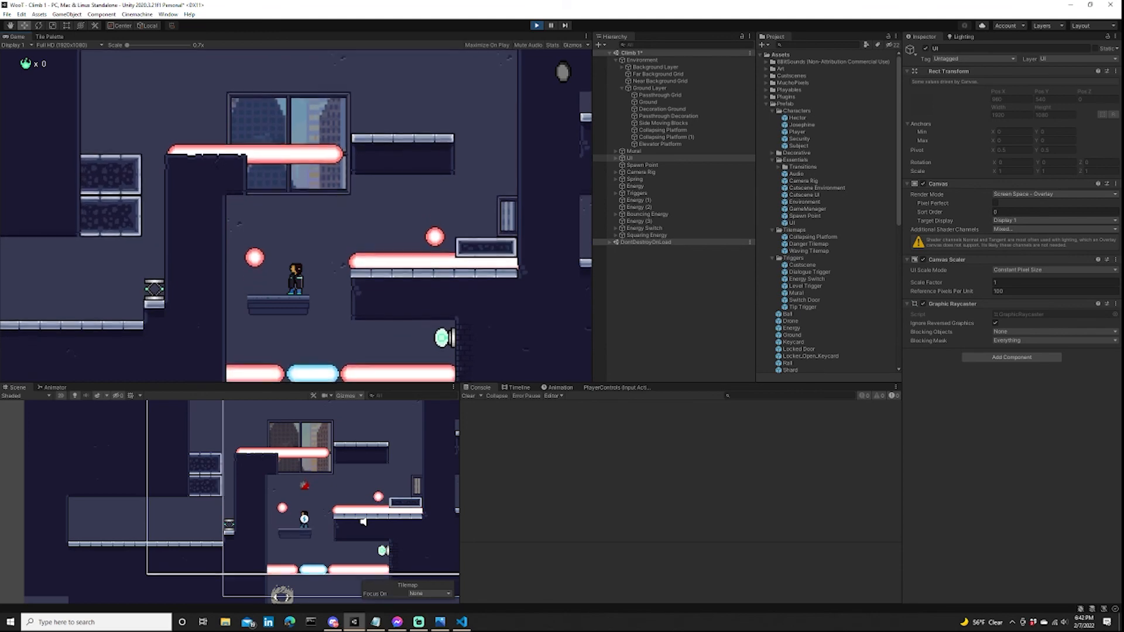
pyautogui.press('a')
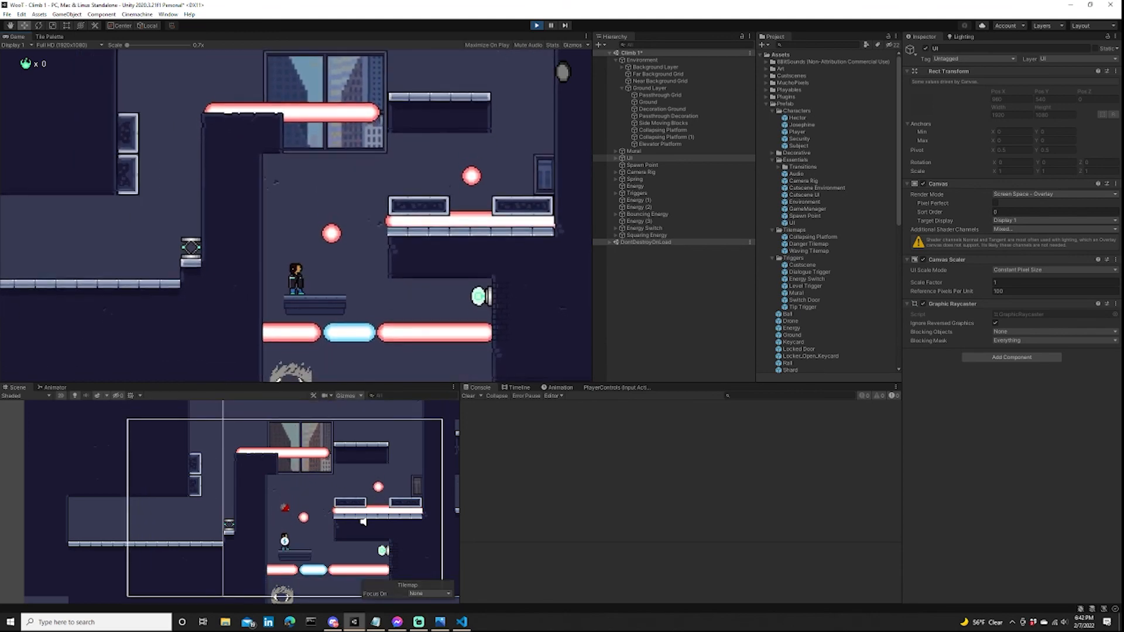
# Playtest triggering the energy switch, dropping through the laser gap to the bottom floor, and activating the eye mural.
pyautogui.press('space')
pyautogui.press('d')
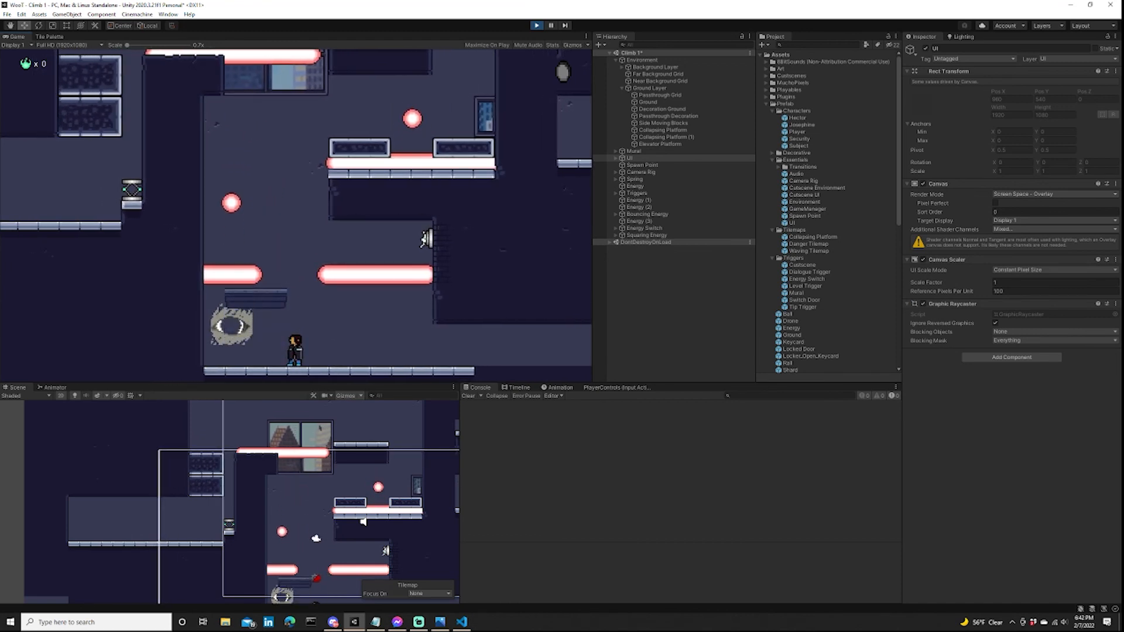
pyautogui.press('a')
pyautogui.press('d')
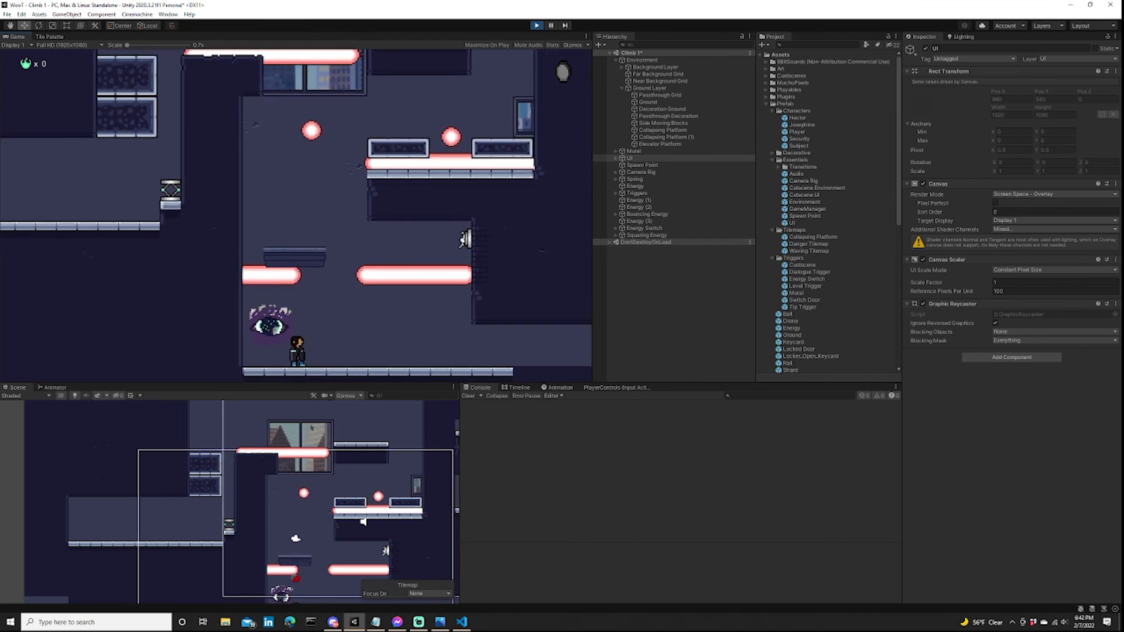
# Playtest moving around the mural and along the lower corridor and back, and switch to another window.
pyautogui.press('a')
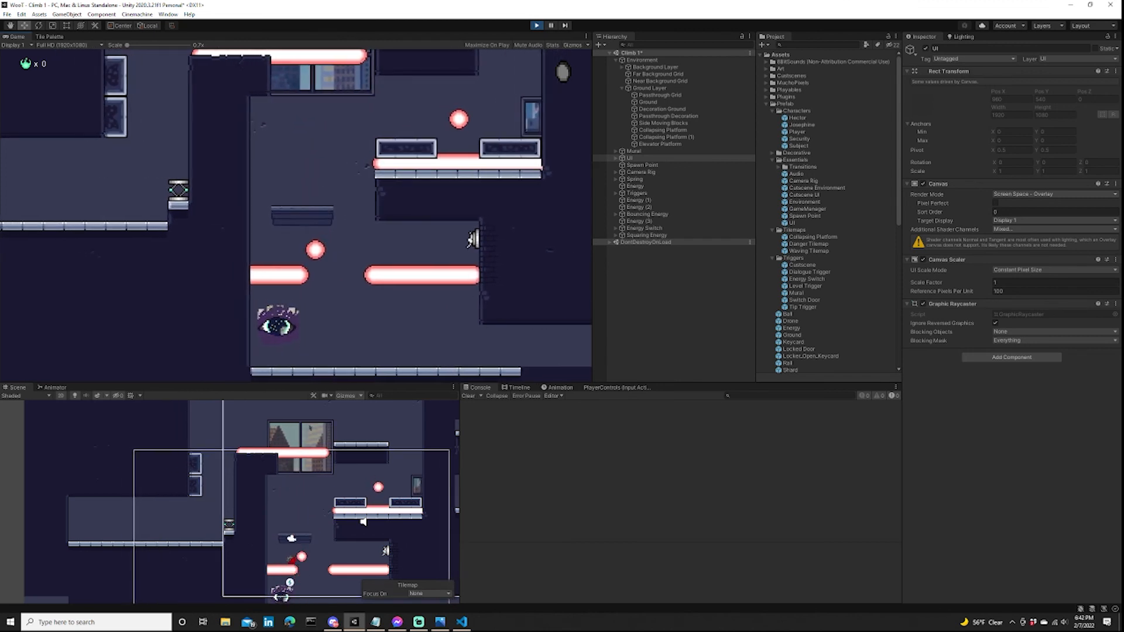
pyautogui.press('e')
pyautogui.press('d')
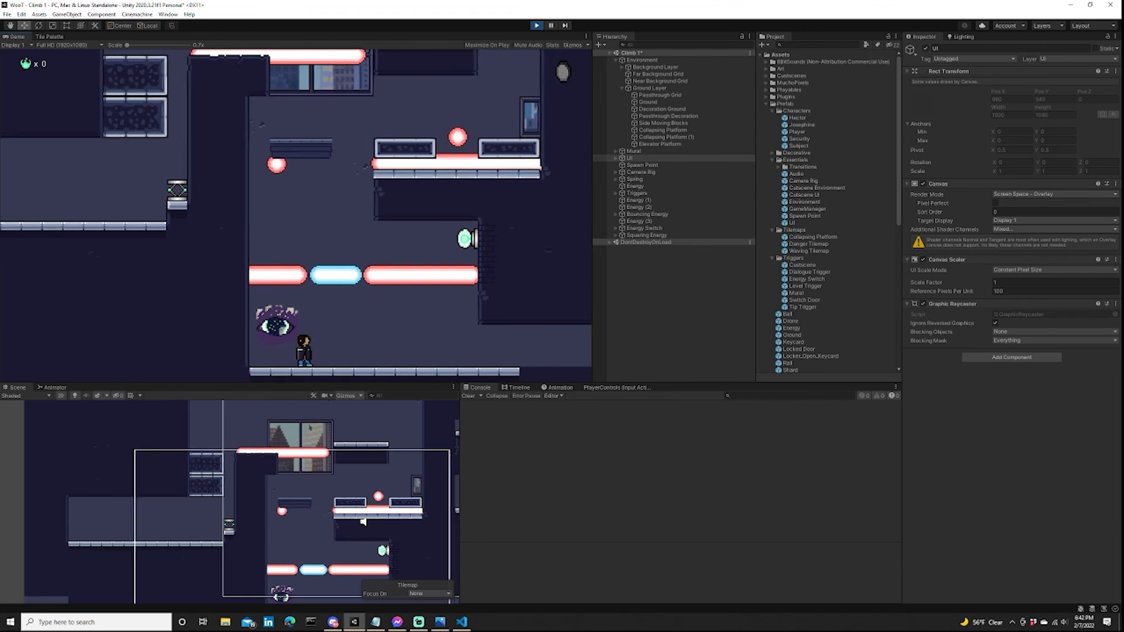
pyautogui.press('d')
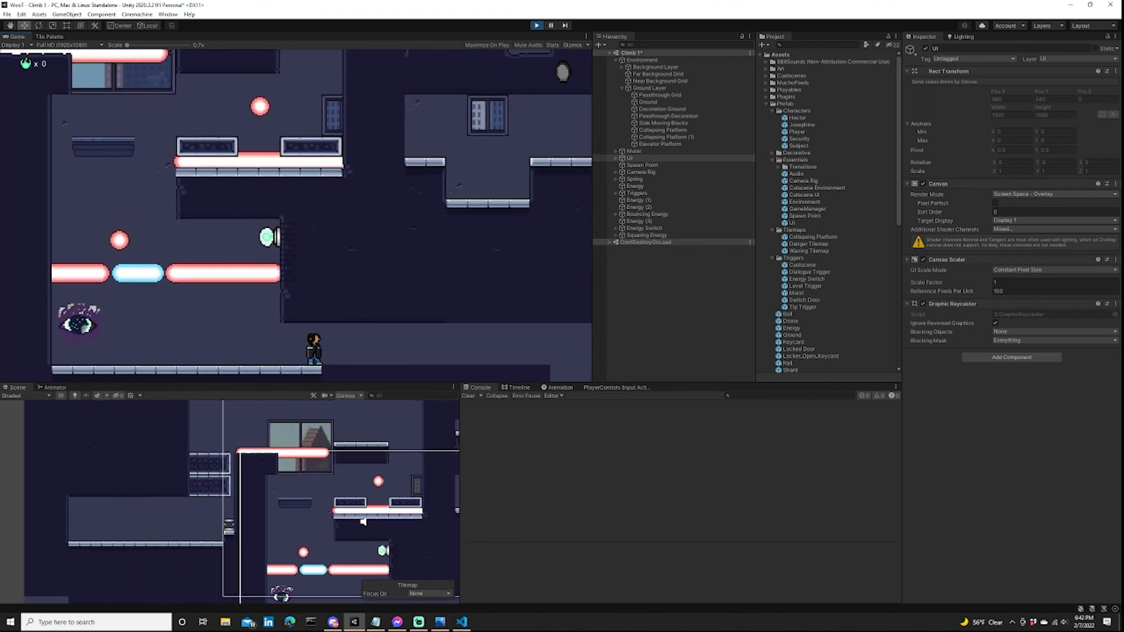
pyautogui.press('a')
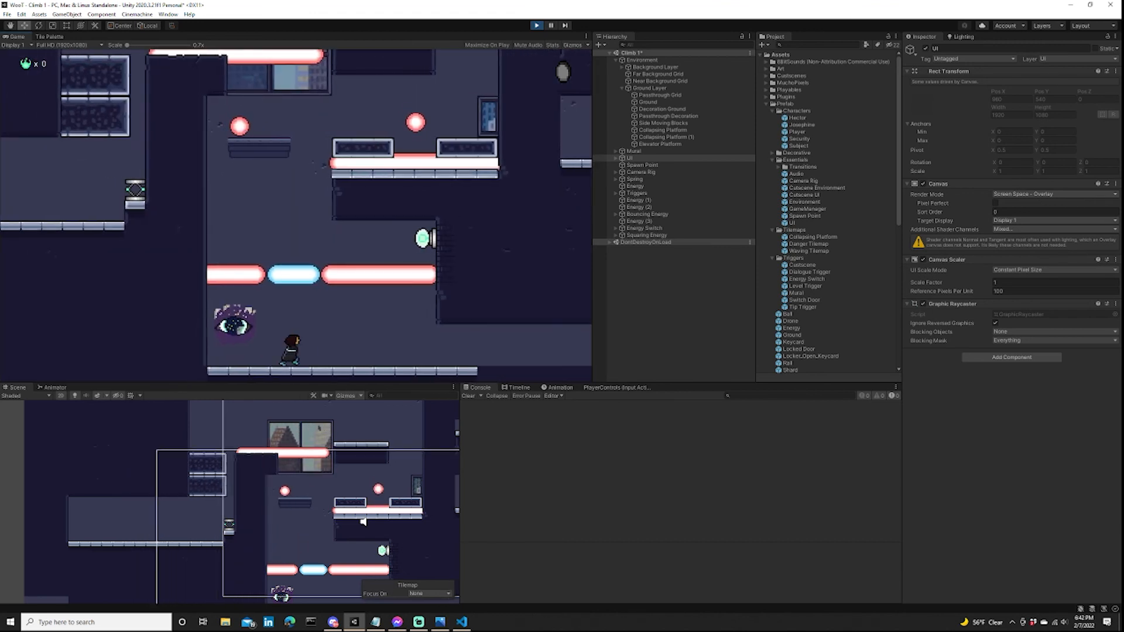
pyautogui.press('a')
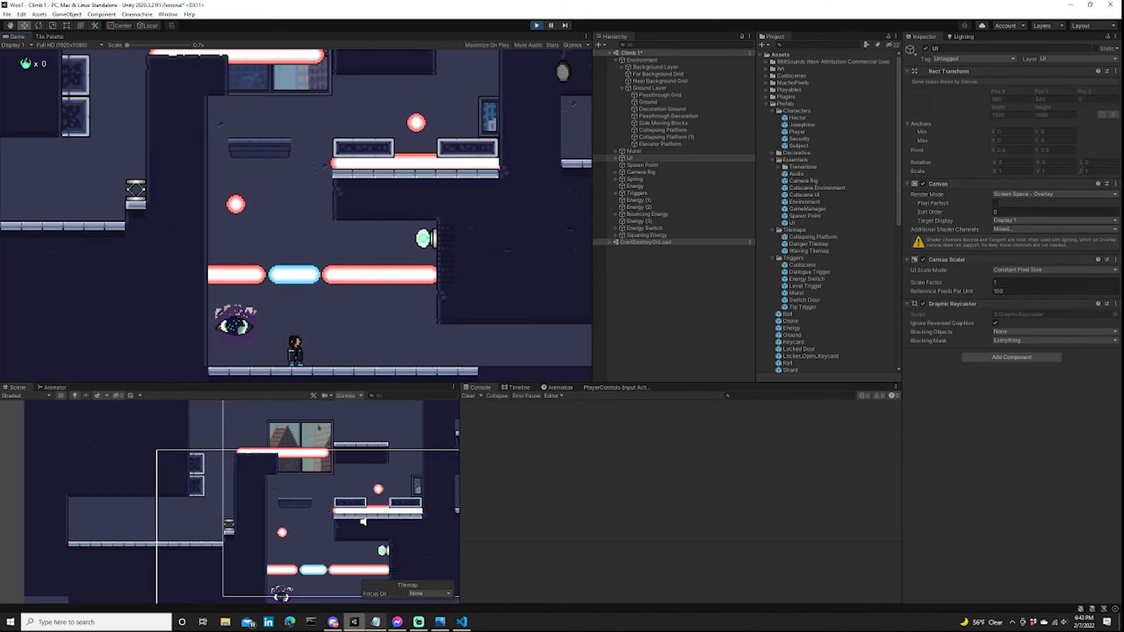
pyautogui.hotkey('alt', 'Tab')
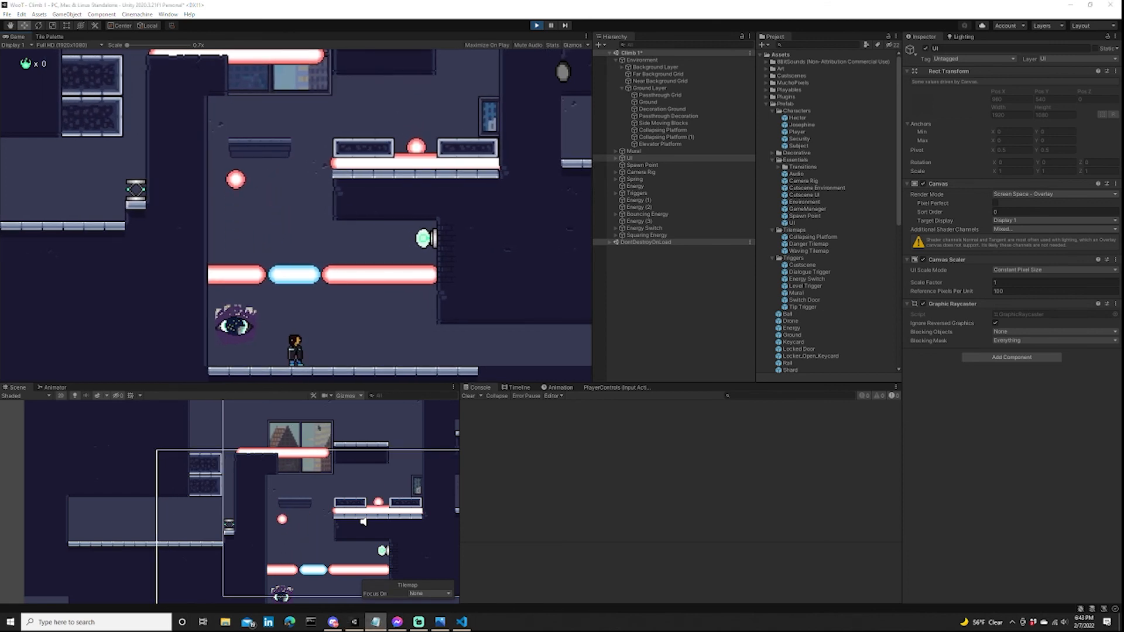